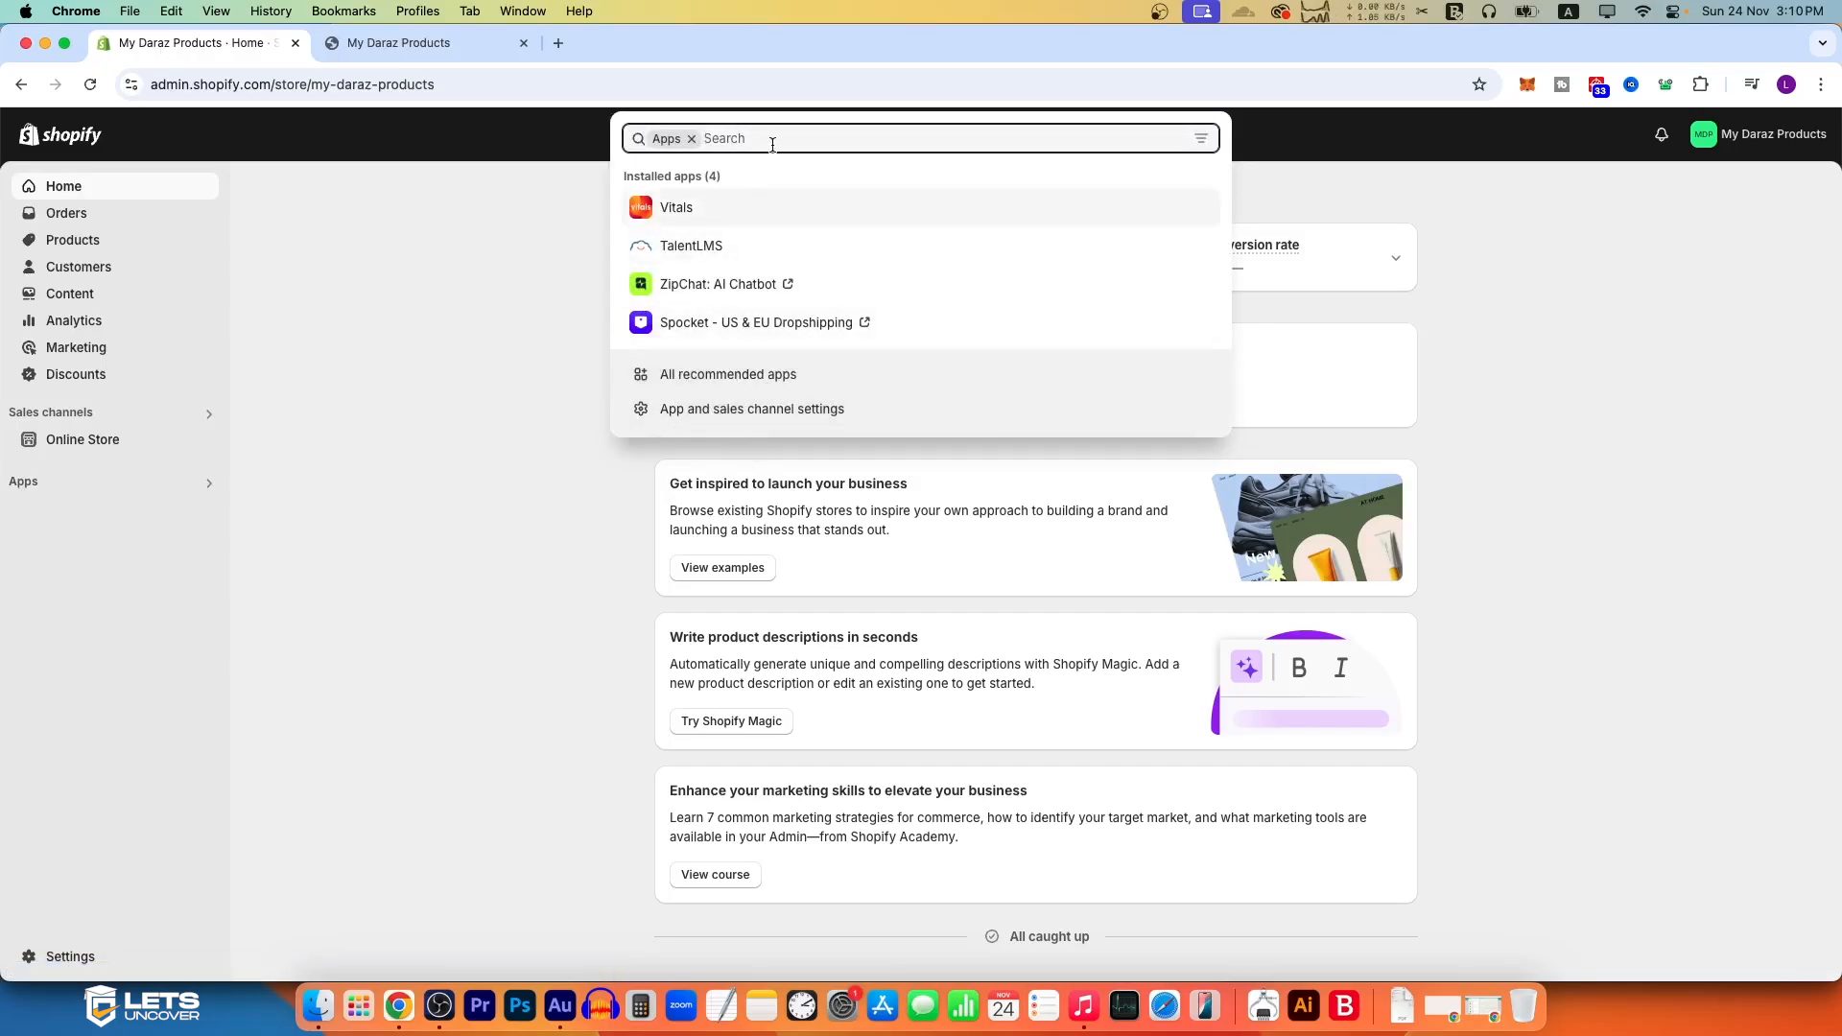
# Step: Find the Loloyal: Loyalty Rewards Popup app in the Shopify App Store and install it on the store
pyautogui.write('lolo')
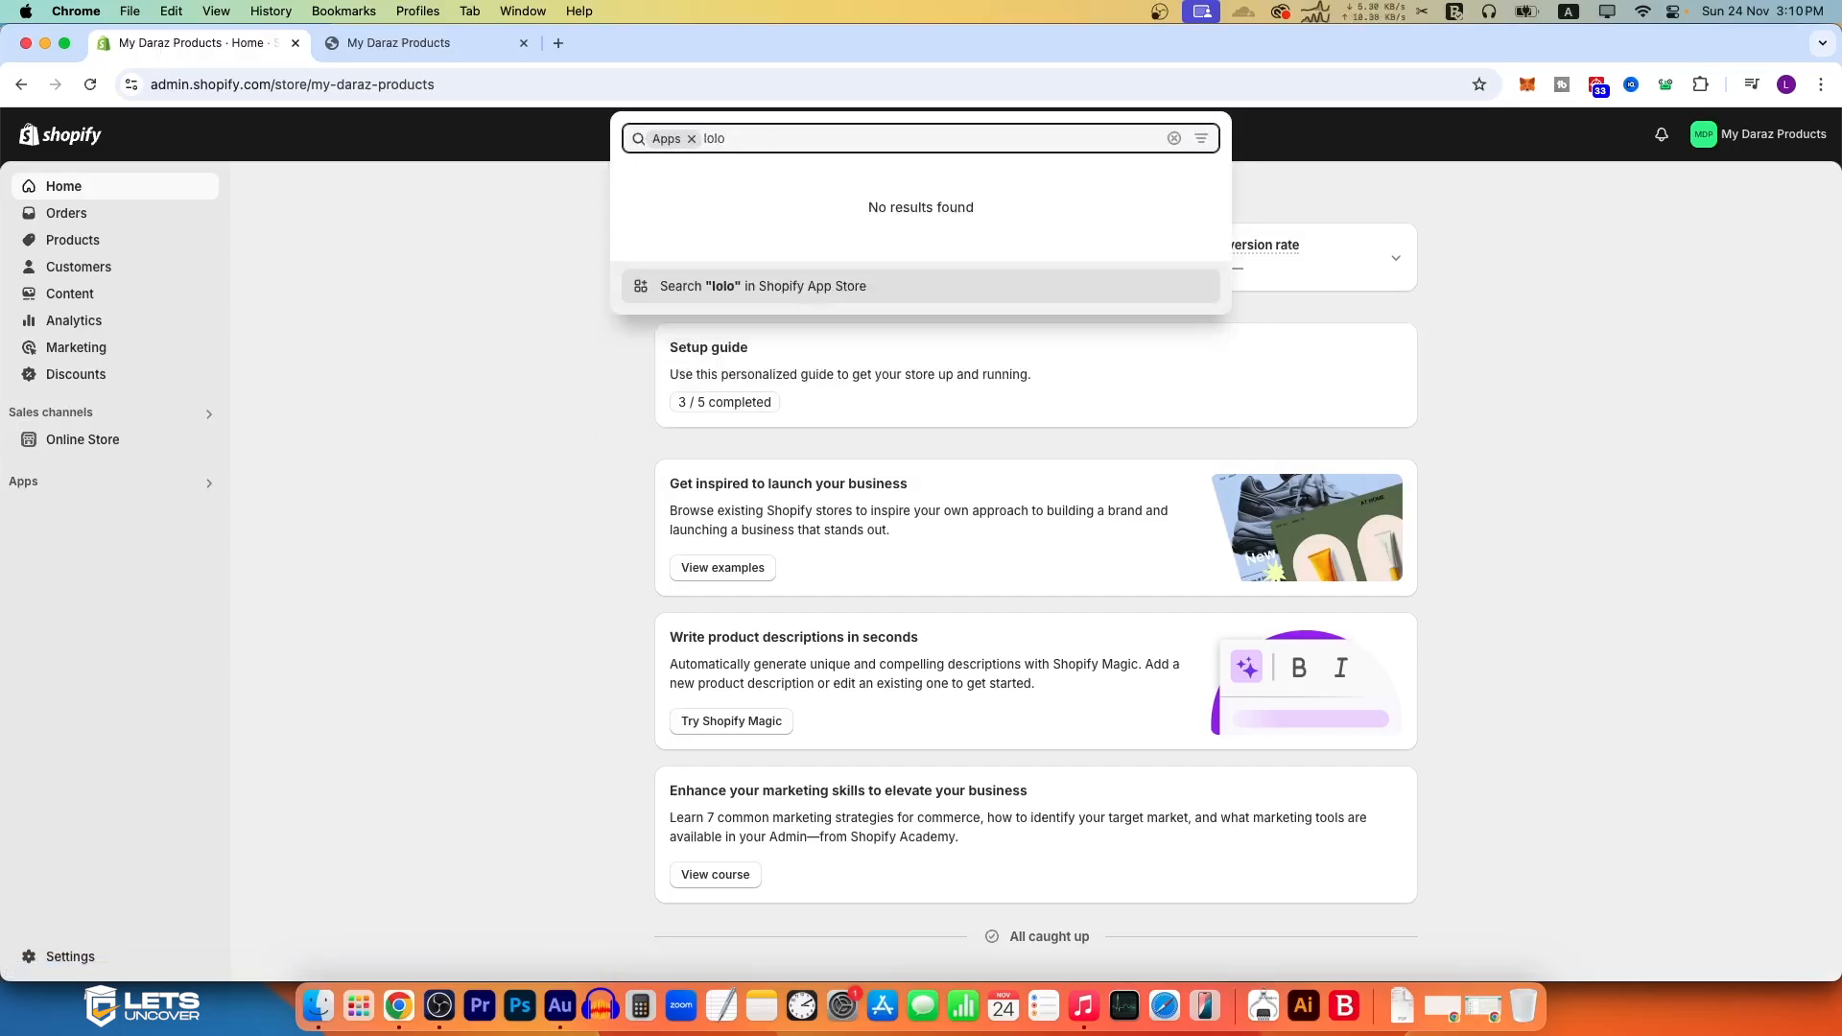
pyautogui.press('Return')
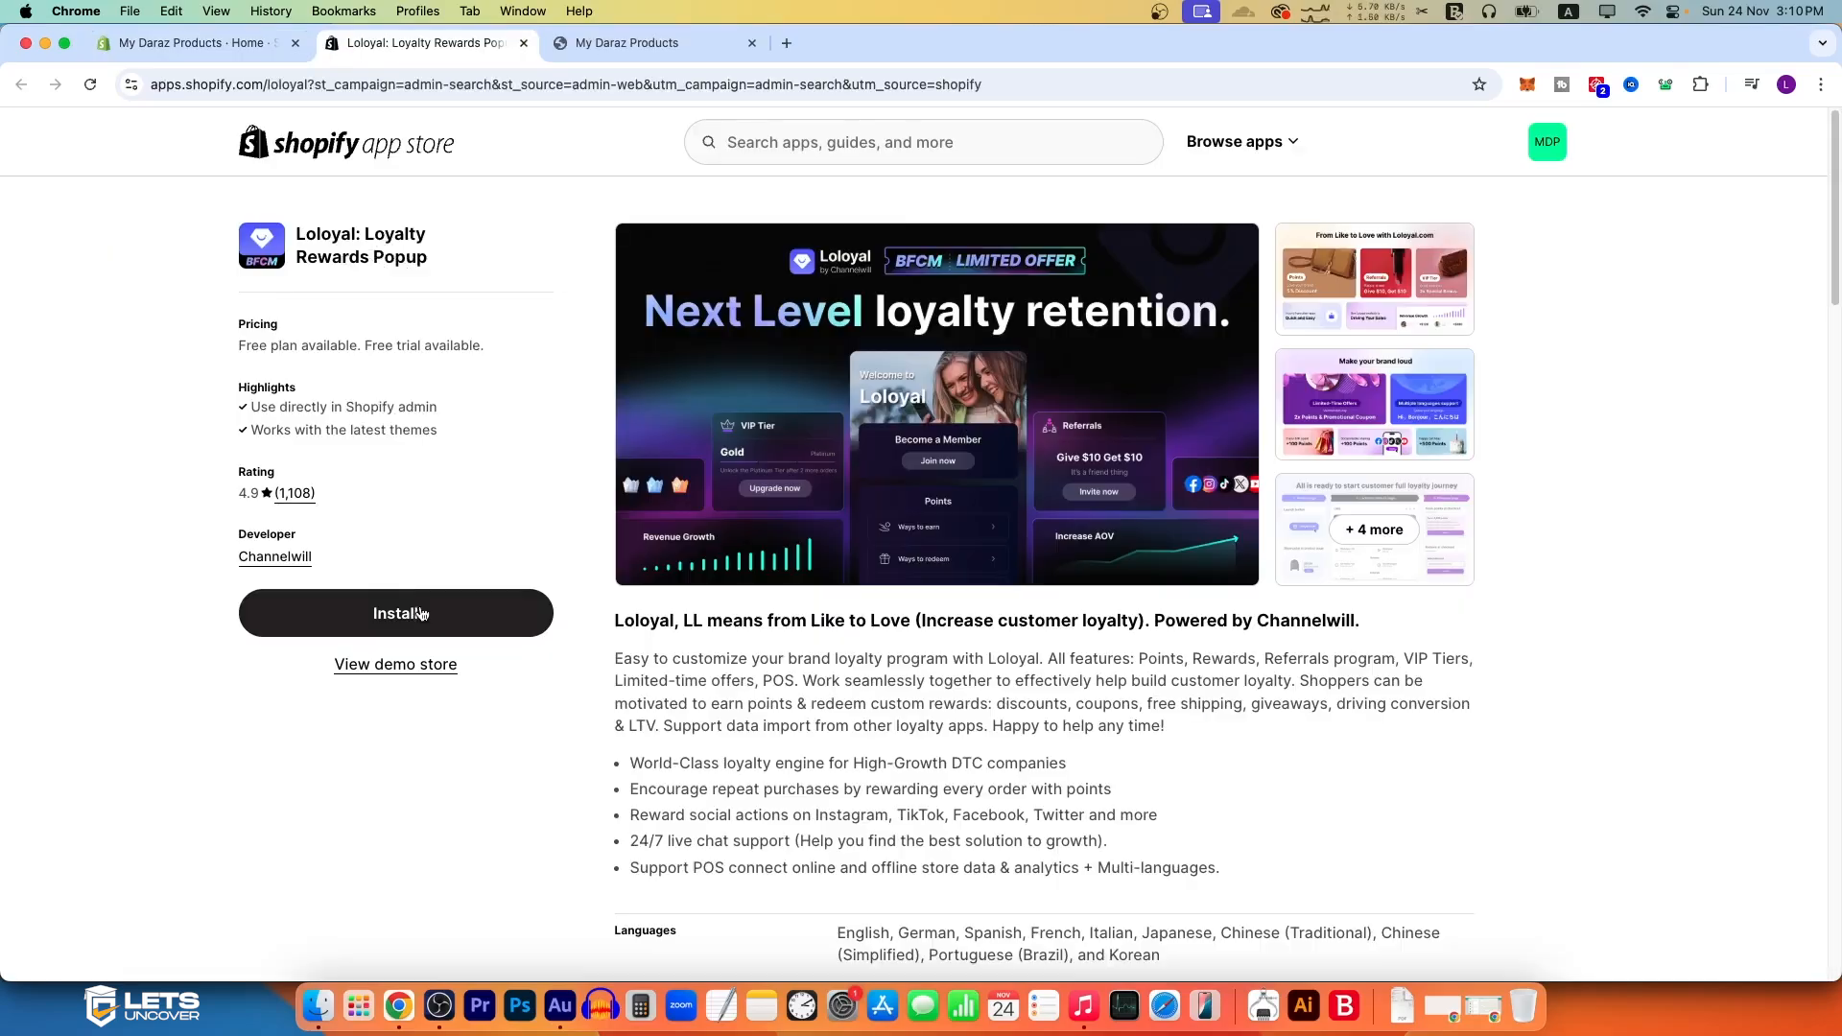
pyautogui.click(426, 607)
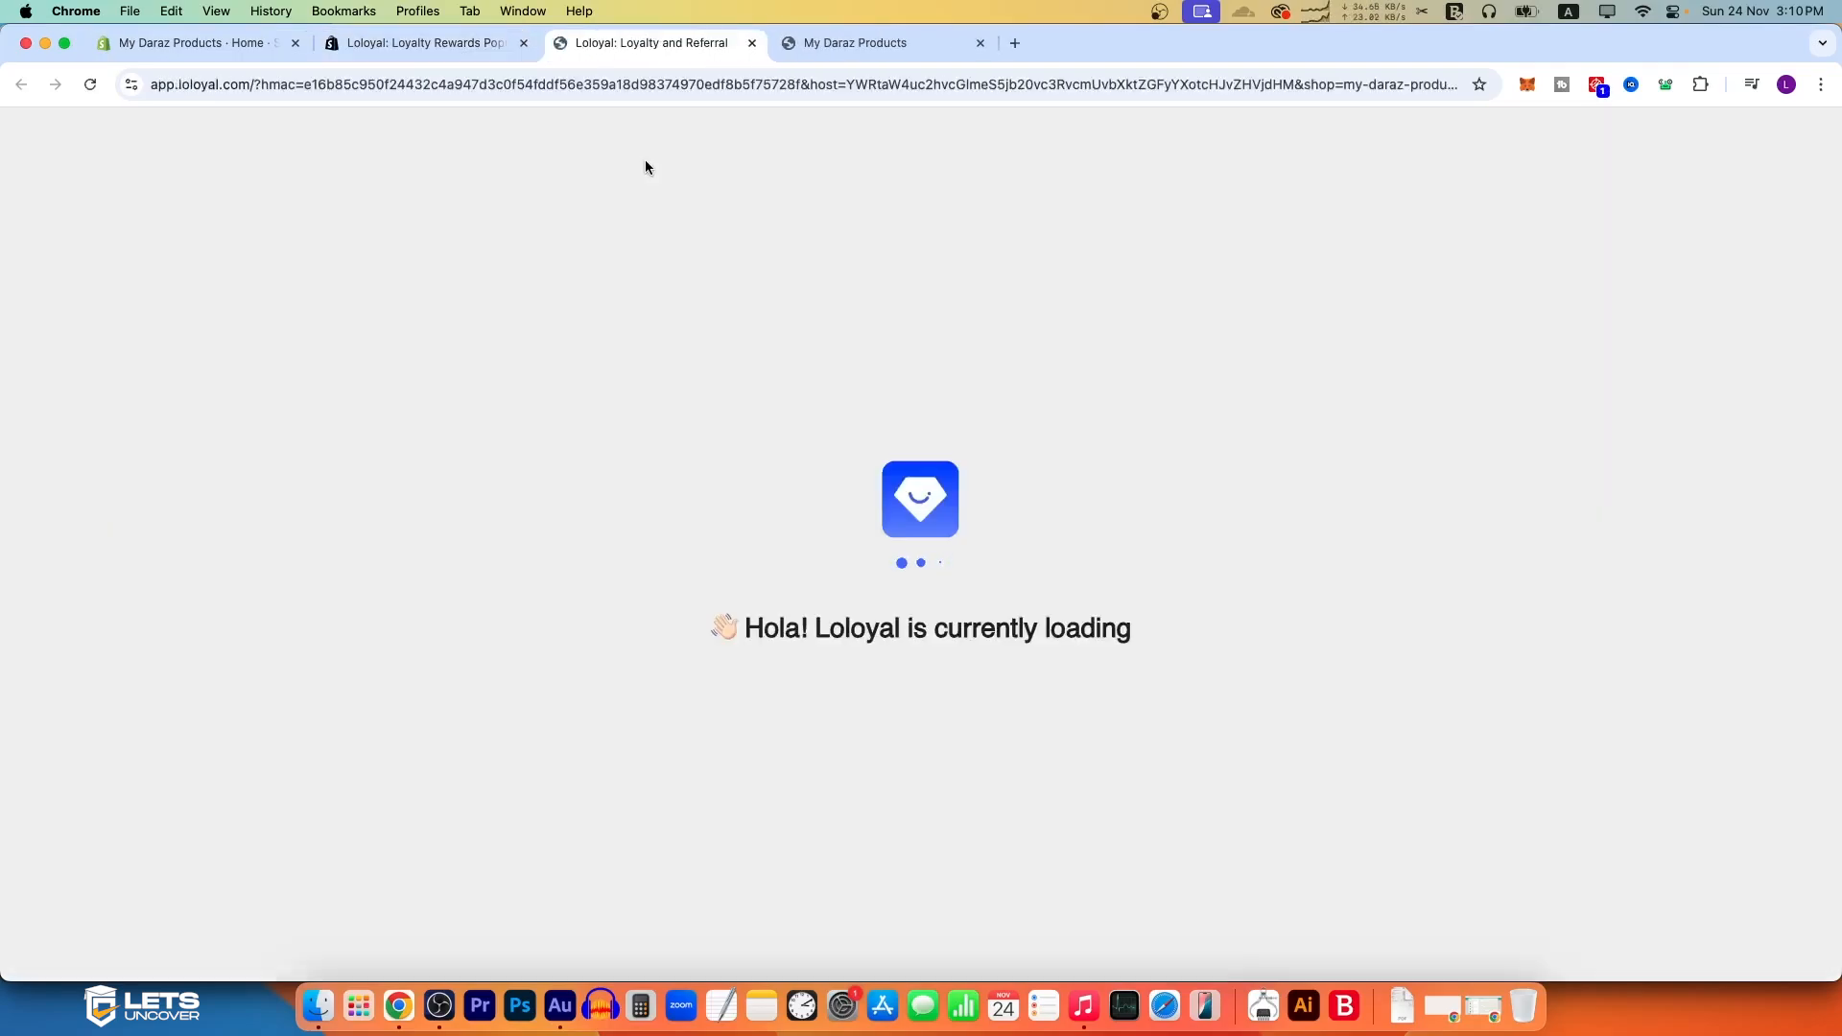
pyautogui.click(1278, 558)
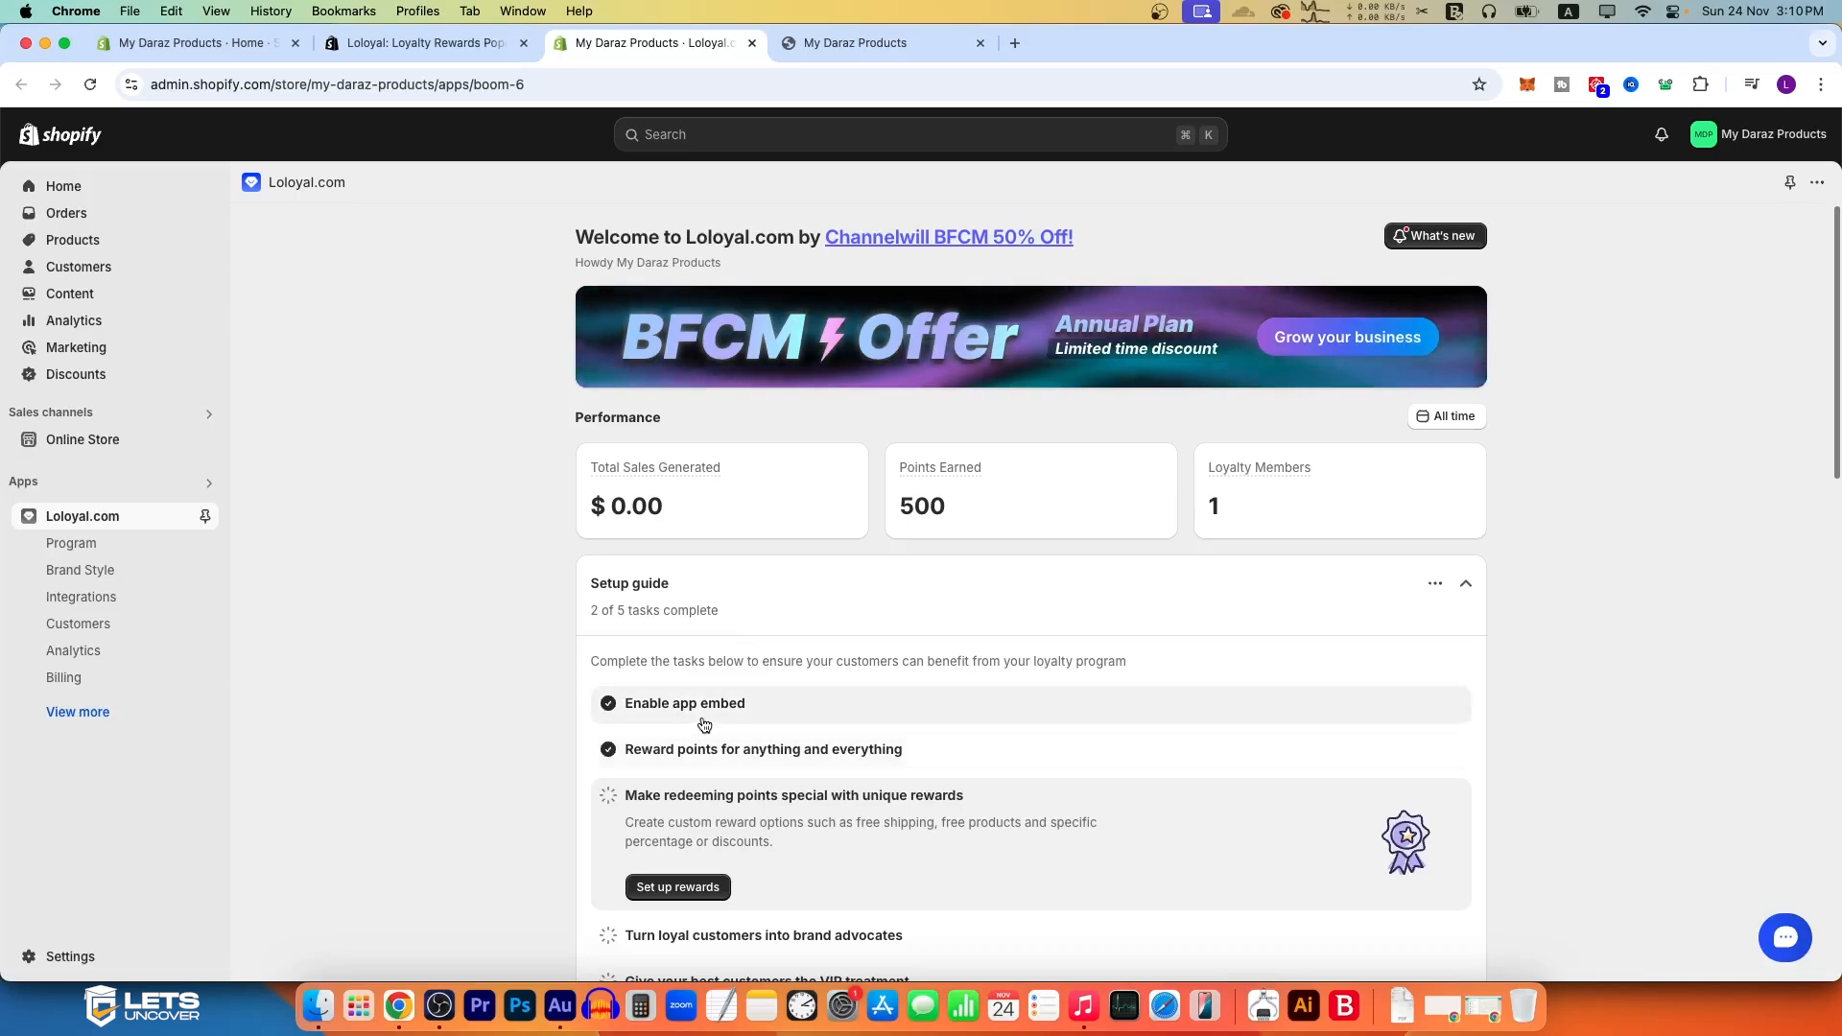
# Step: Enable the Loloyal app embed in the live Debut theme from the app's setup guide and save the theme
pyautogui.click(670, 705)
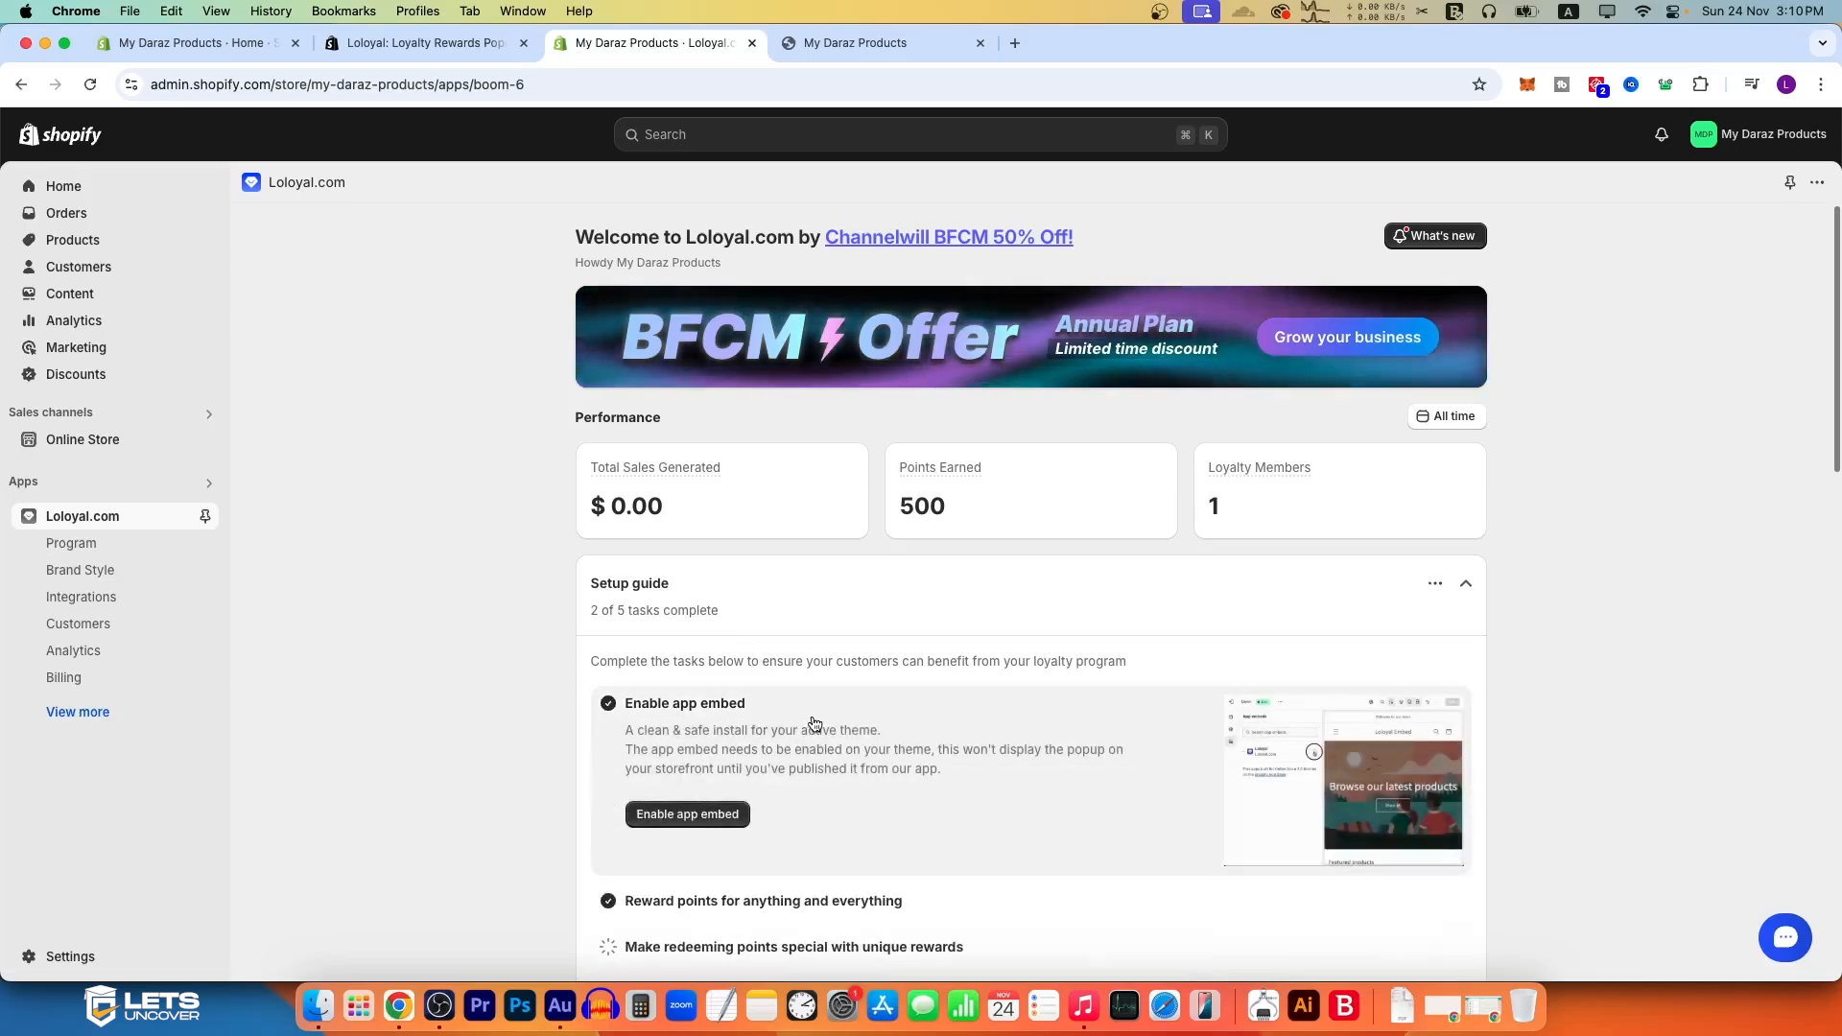
pyautogui.click(687, 814)
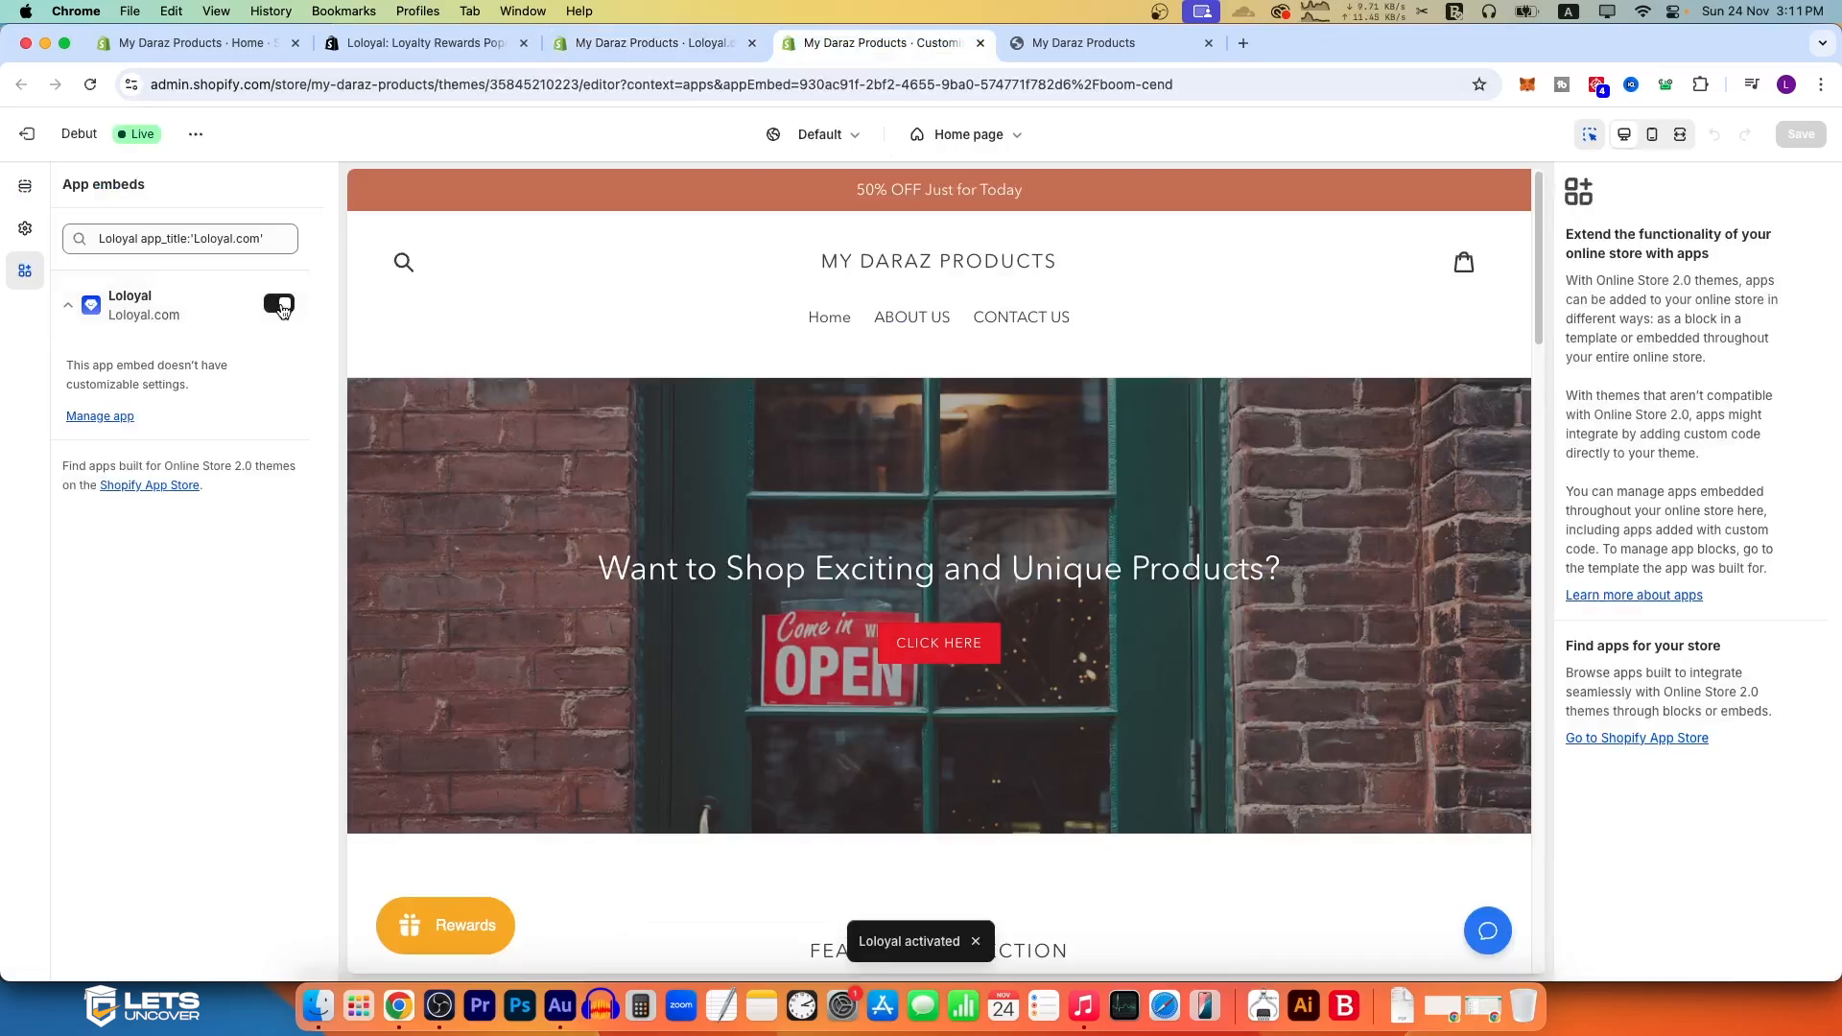
pyautogui.click(1802, 134)
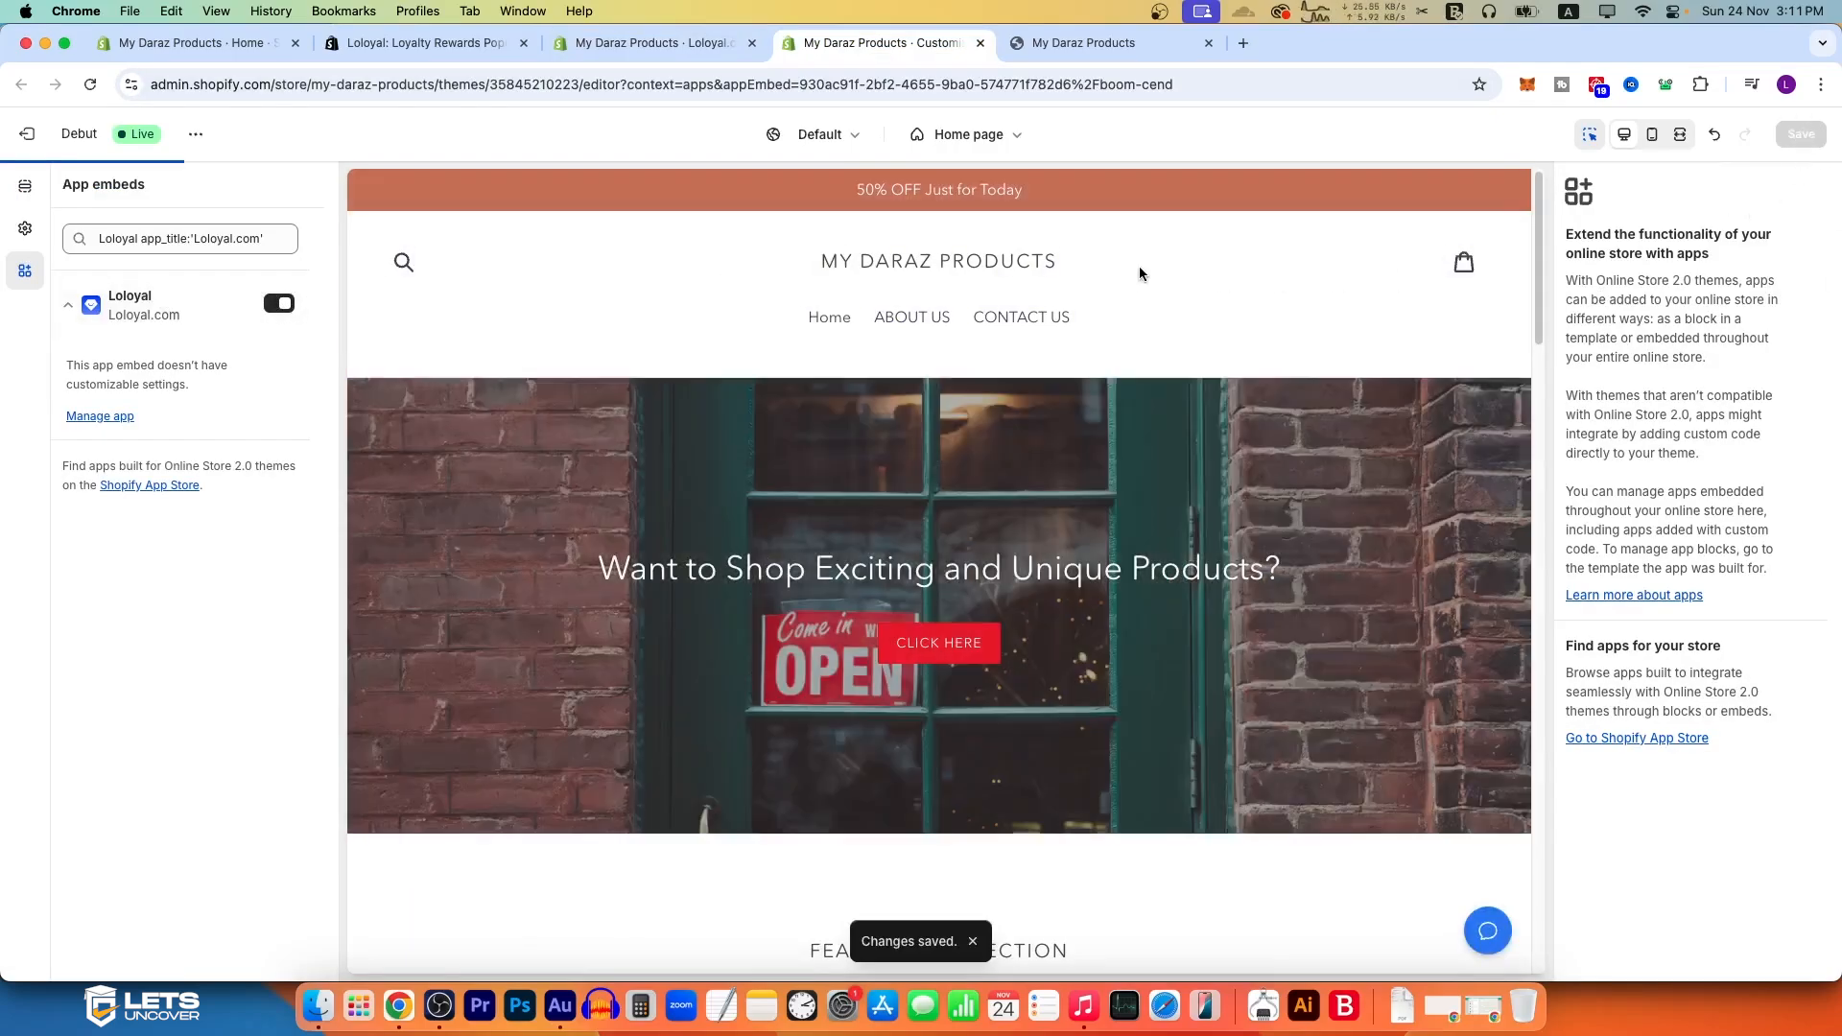
# Step: Open the storefront and look through the Rewards widget's main page, including its Referrals section
pyautogui.click(1087, 54)
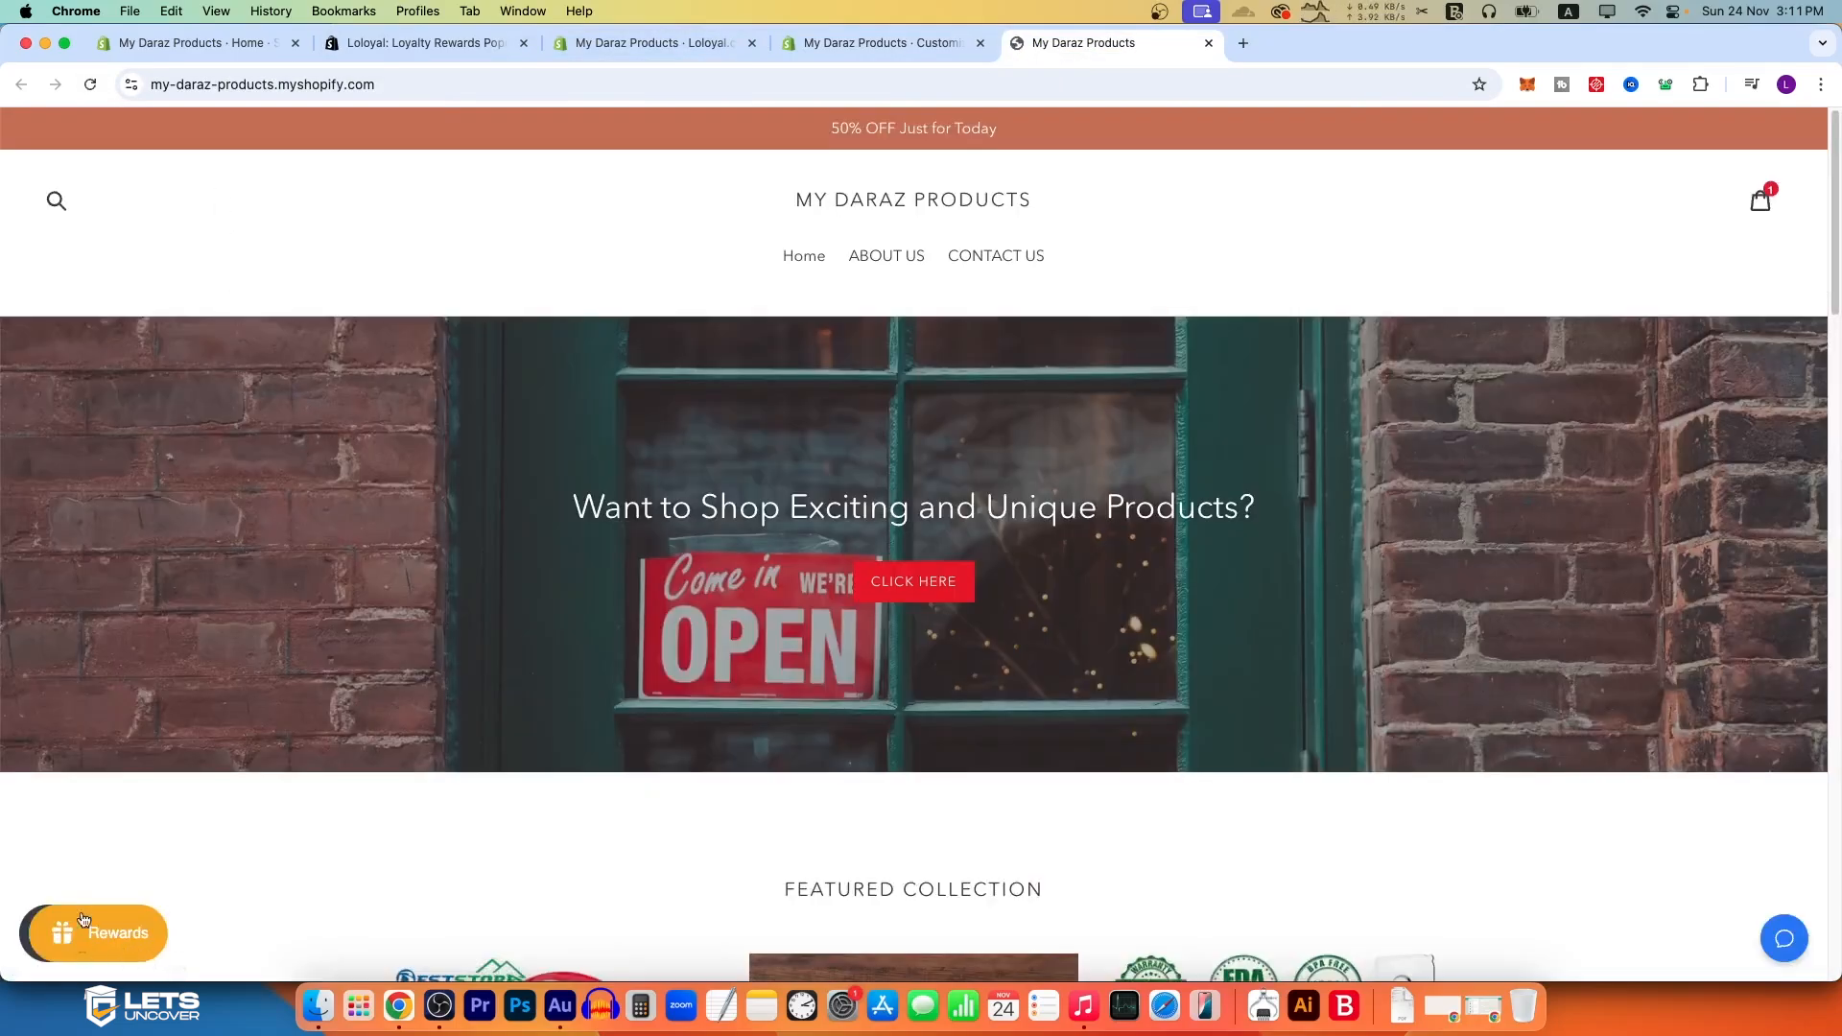
pyautogui.click(84, 923)
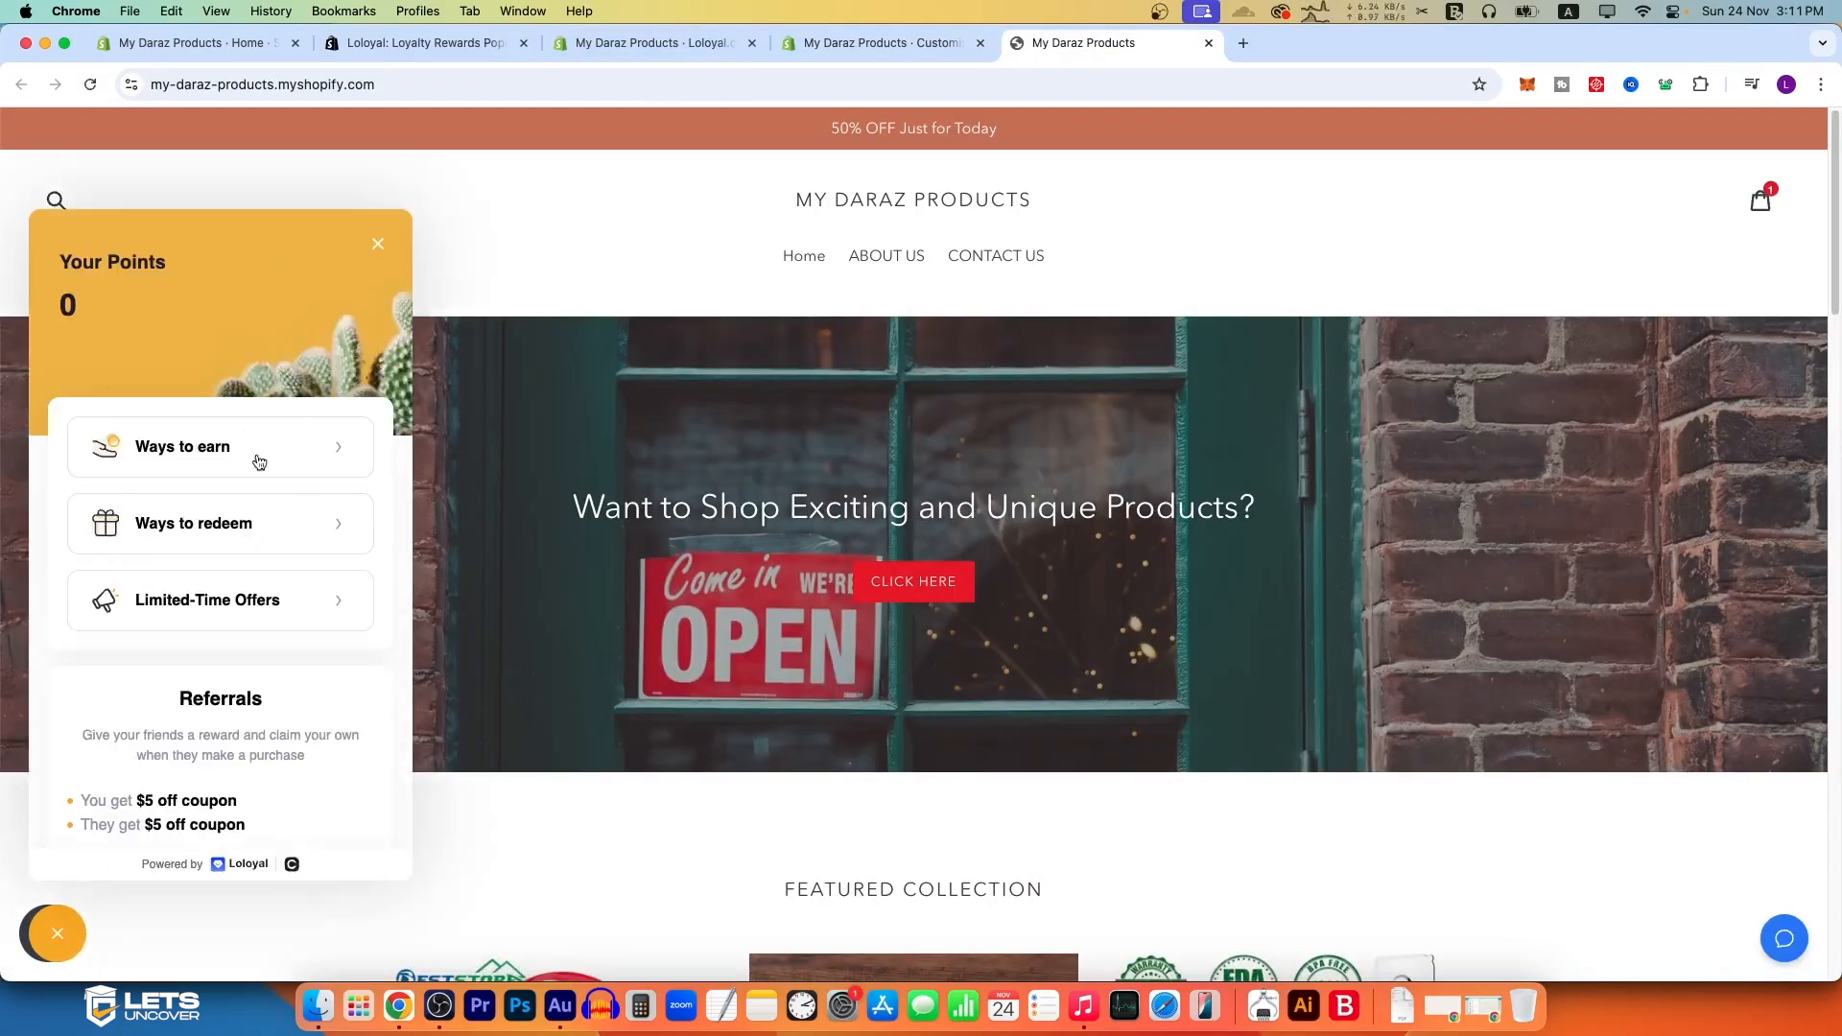
pyautogui.scroll(-5, 220, 509)
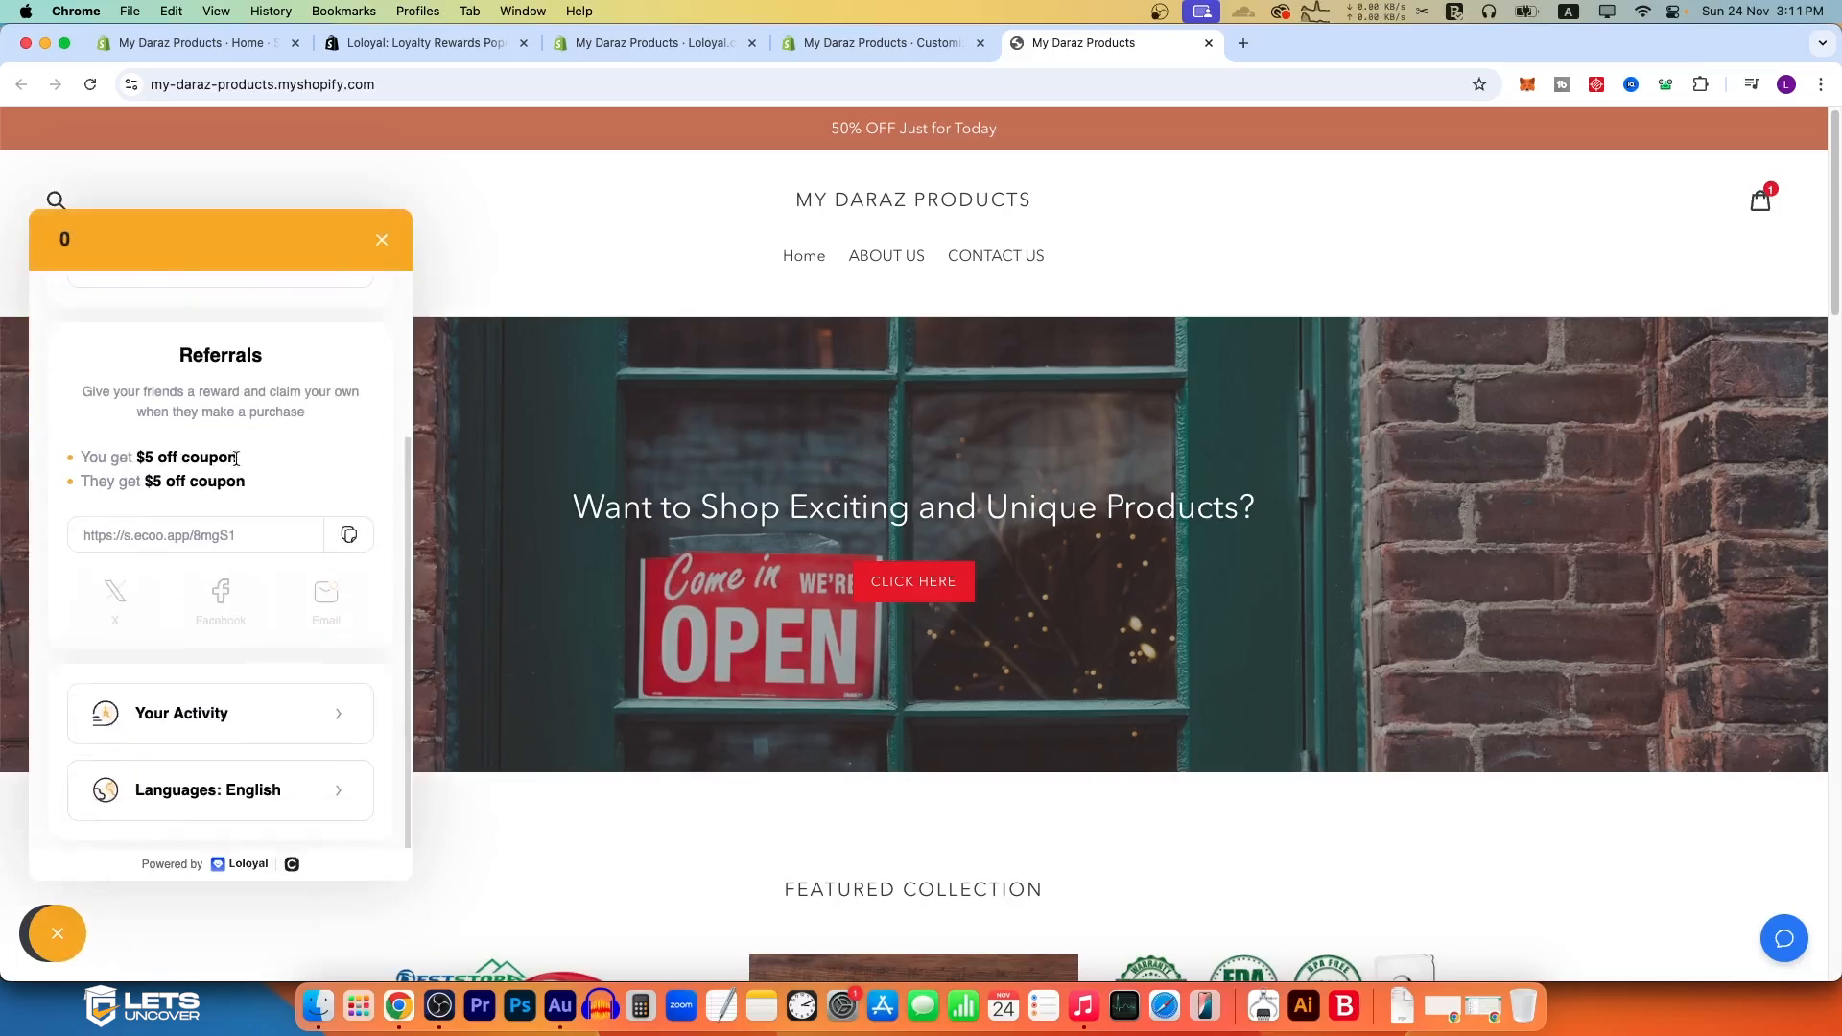
pyautogui.scroll(1, 216, 465)
pyautogui.doubleClick(190, 381)
pyautogui.scroll(5, 278, 451)
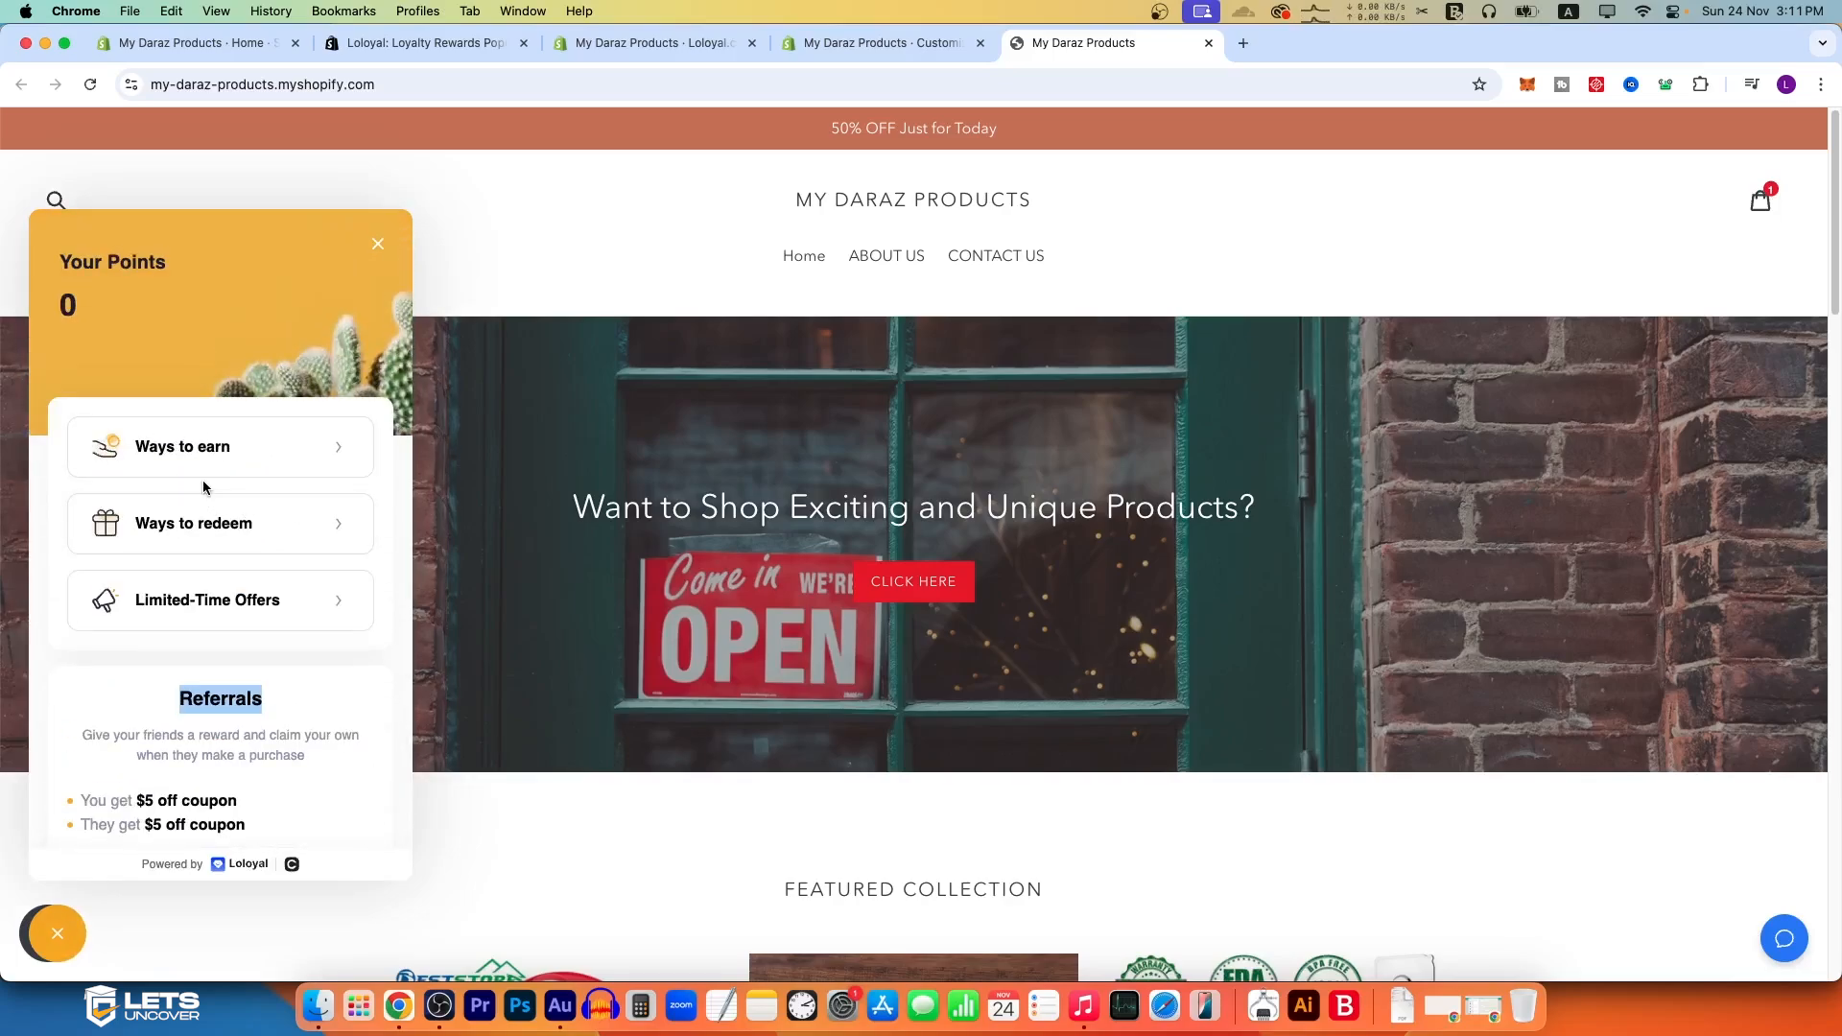
# Step: View the Ways to earn and Ways to redeem pages of the rewards widget
pyautogui.click(280, 465)
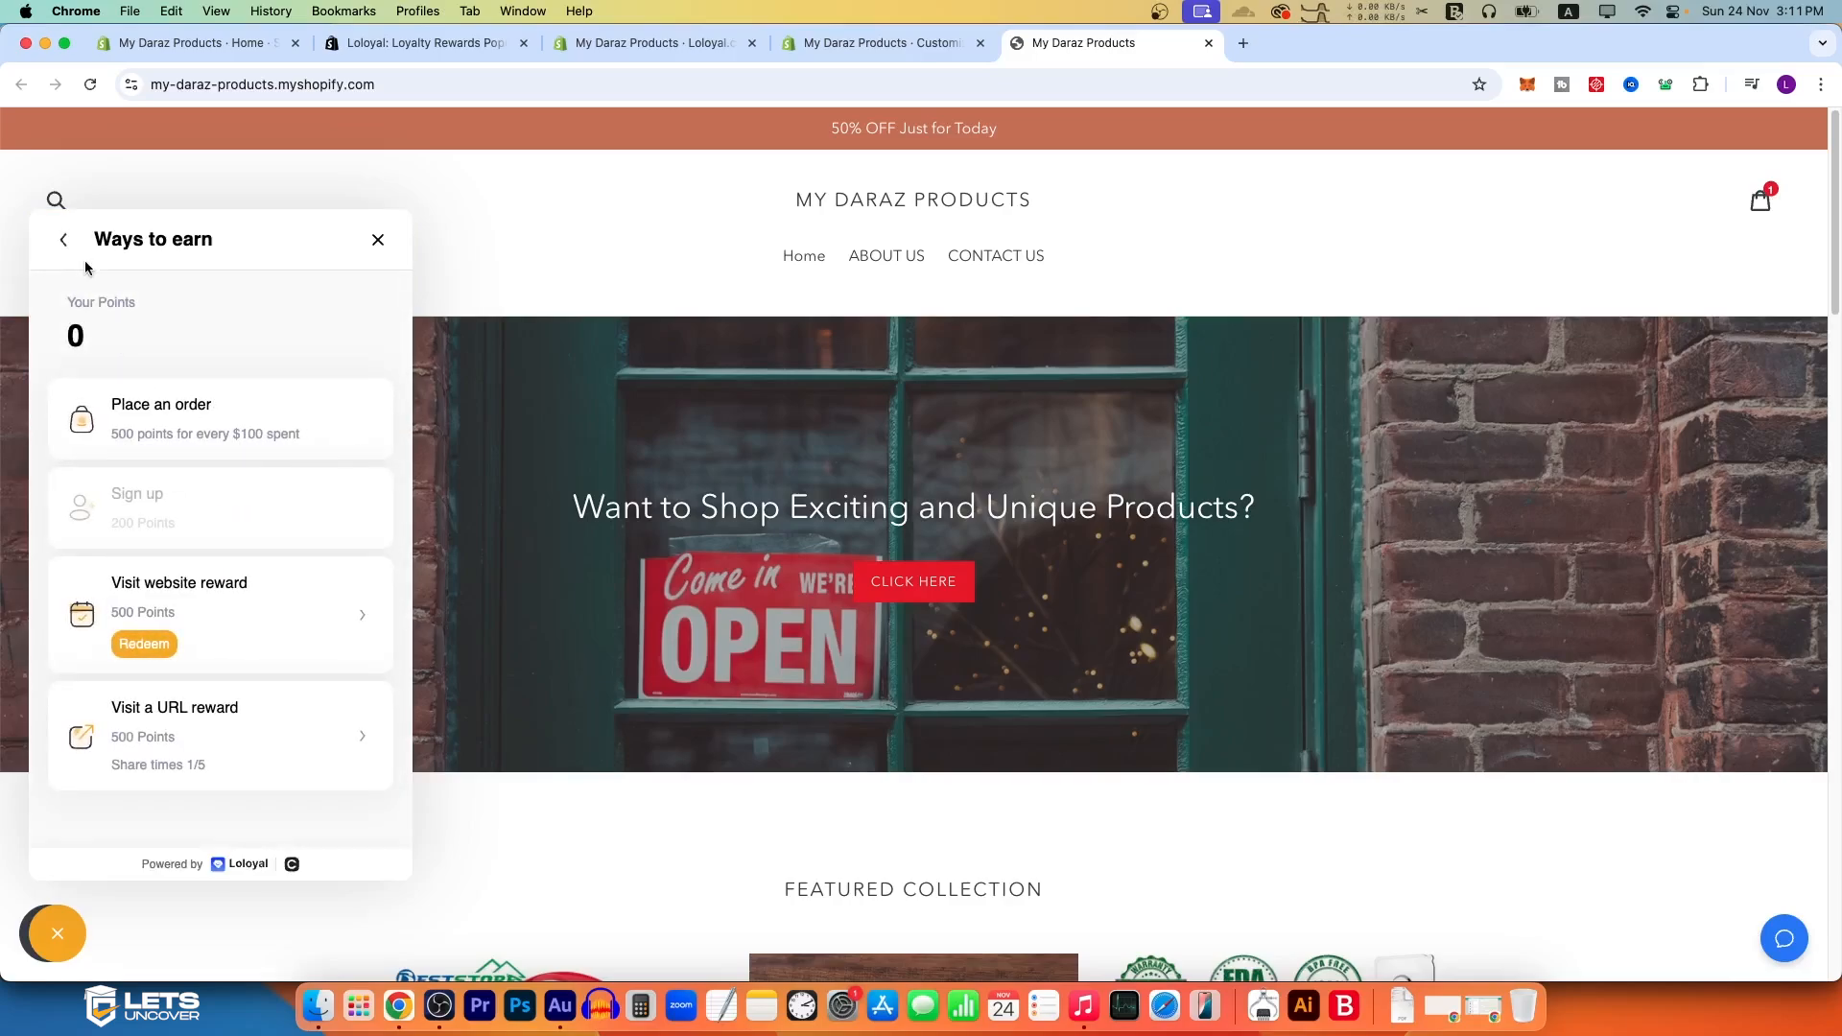
pyautogui.click(64, 239)
pyautogui.click(323, 531)
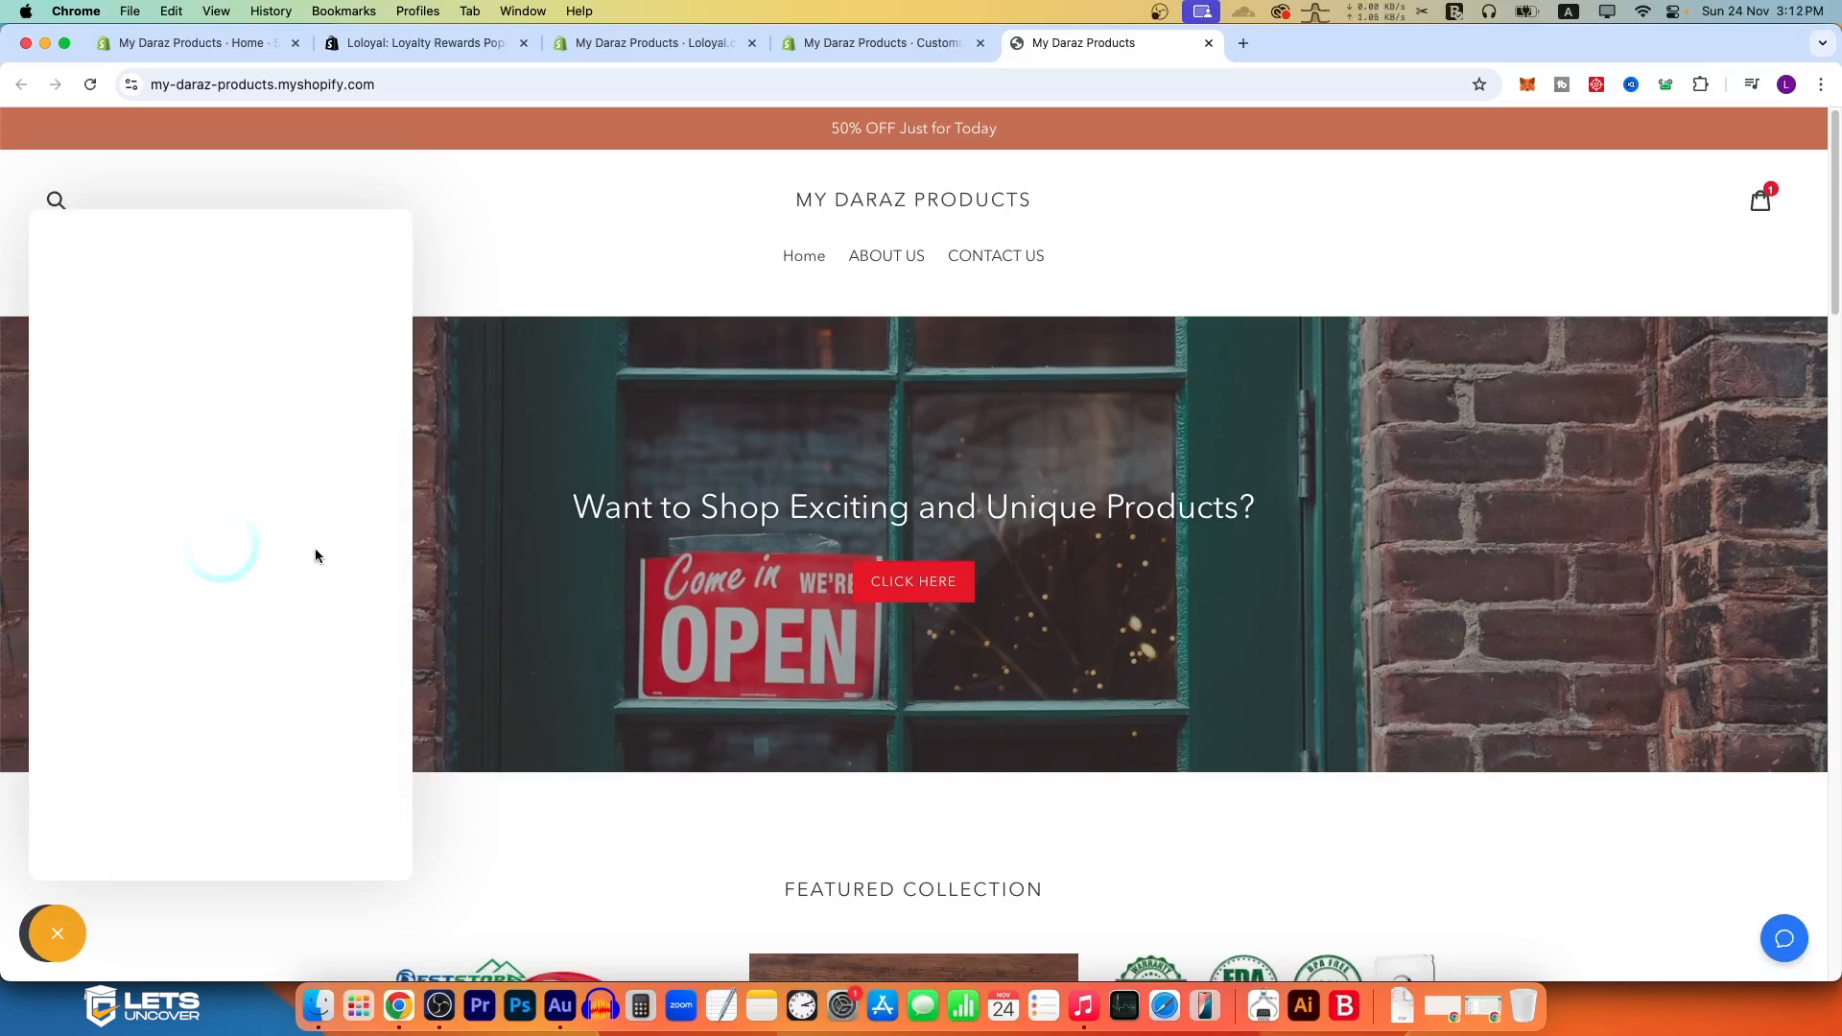
pyautogui.click(64, 239)
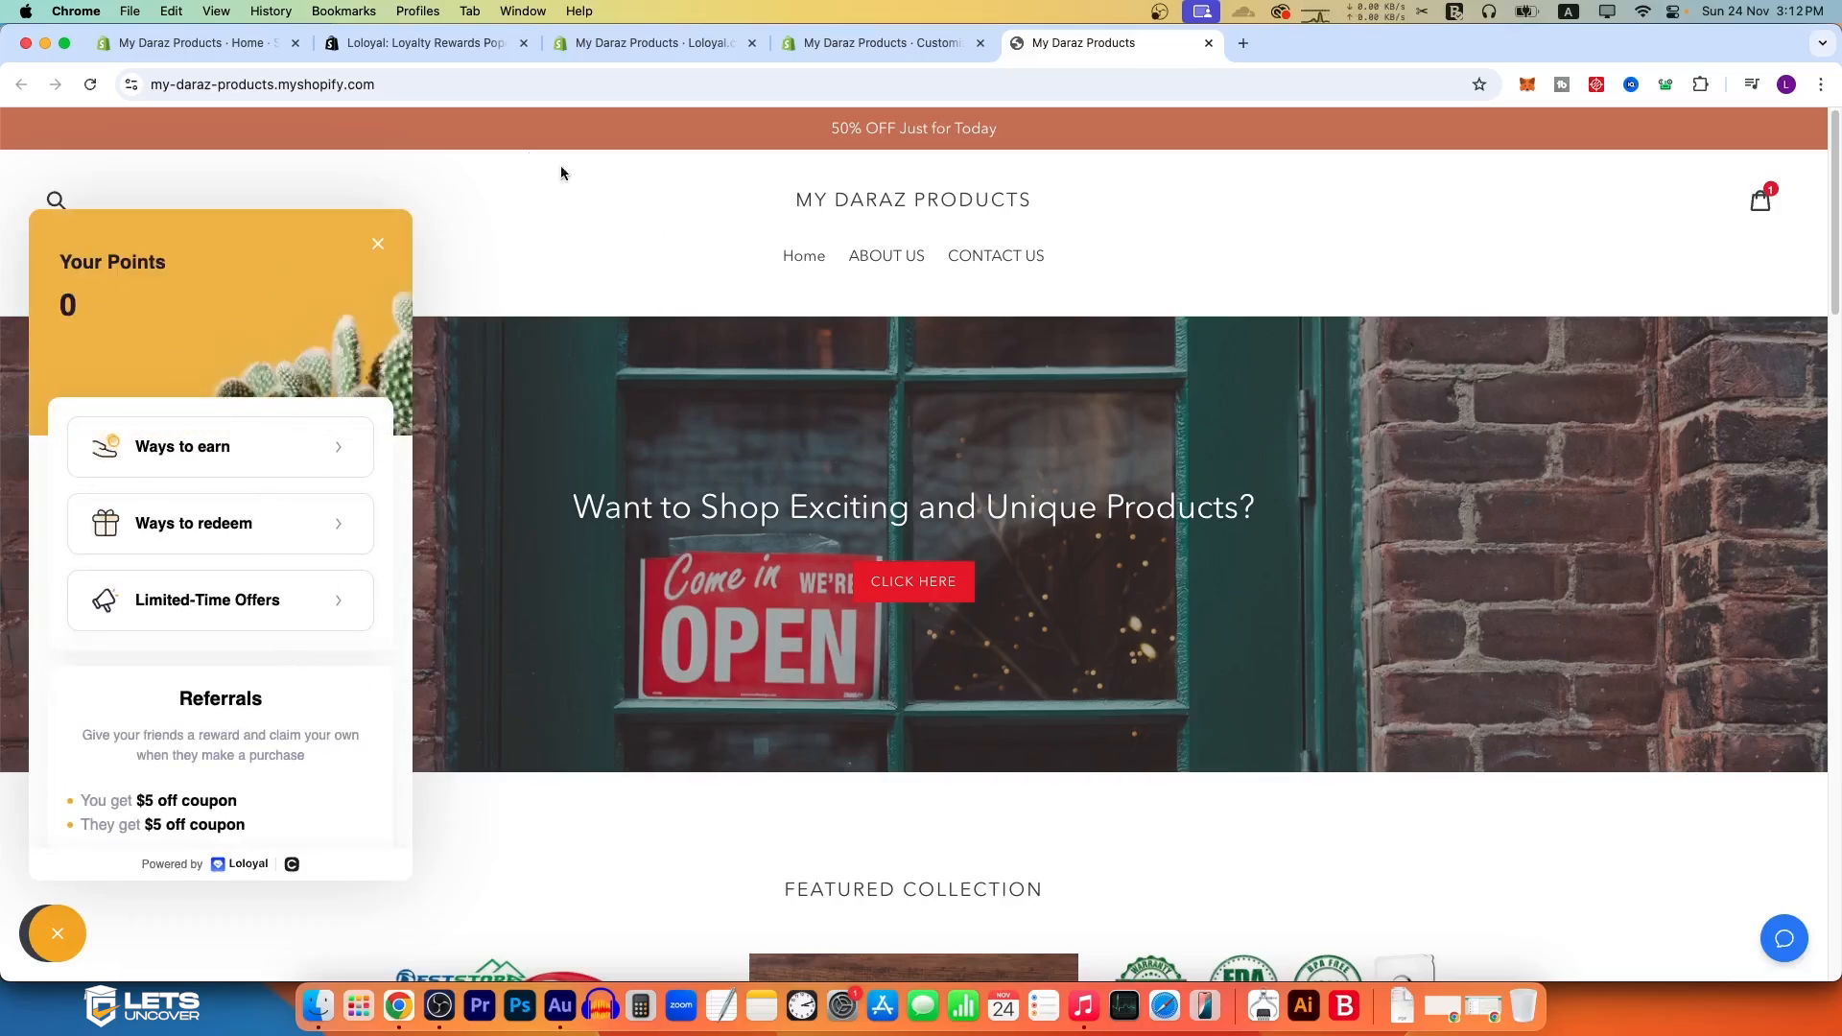
# Step: Open the storefront in a separate browser profile and start joining the rewards program as a new member
pyautogui.click(456, 85)
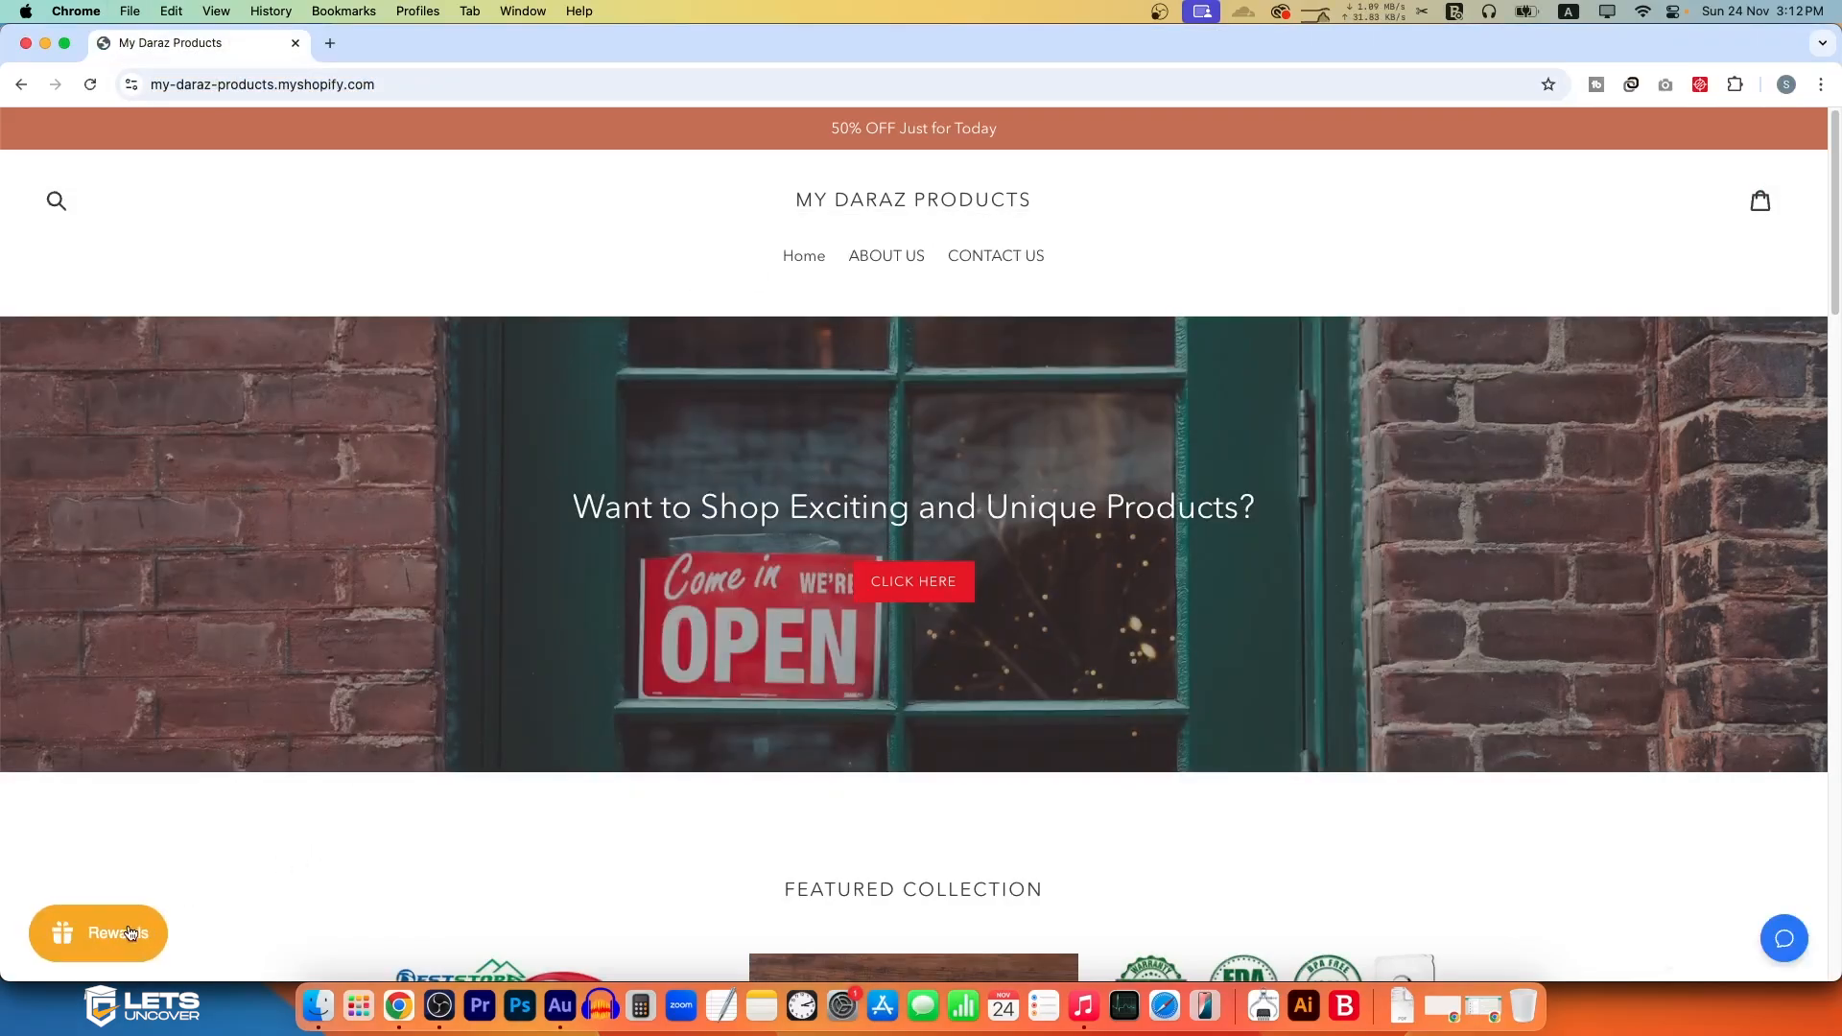
pyautogui.click(131, 932)
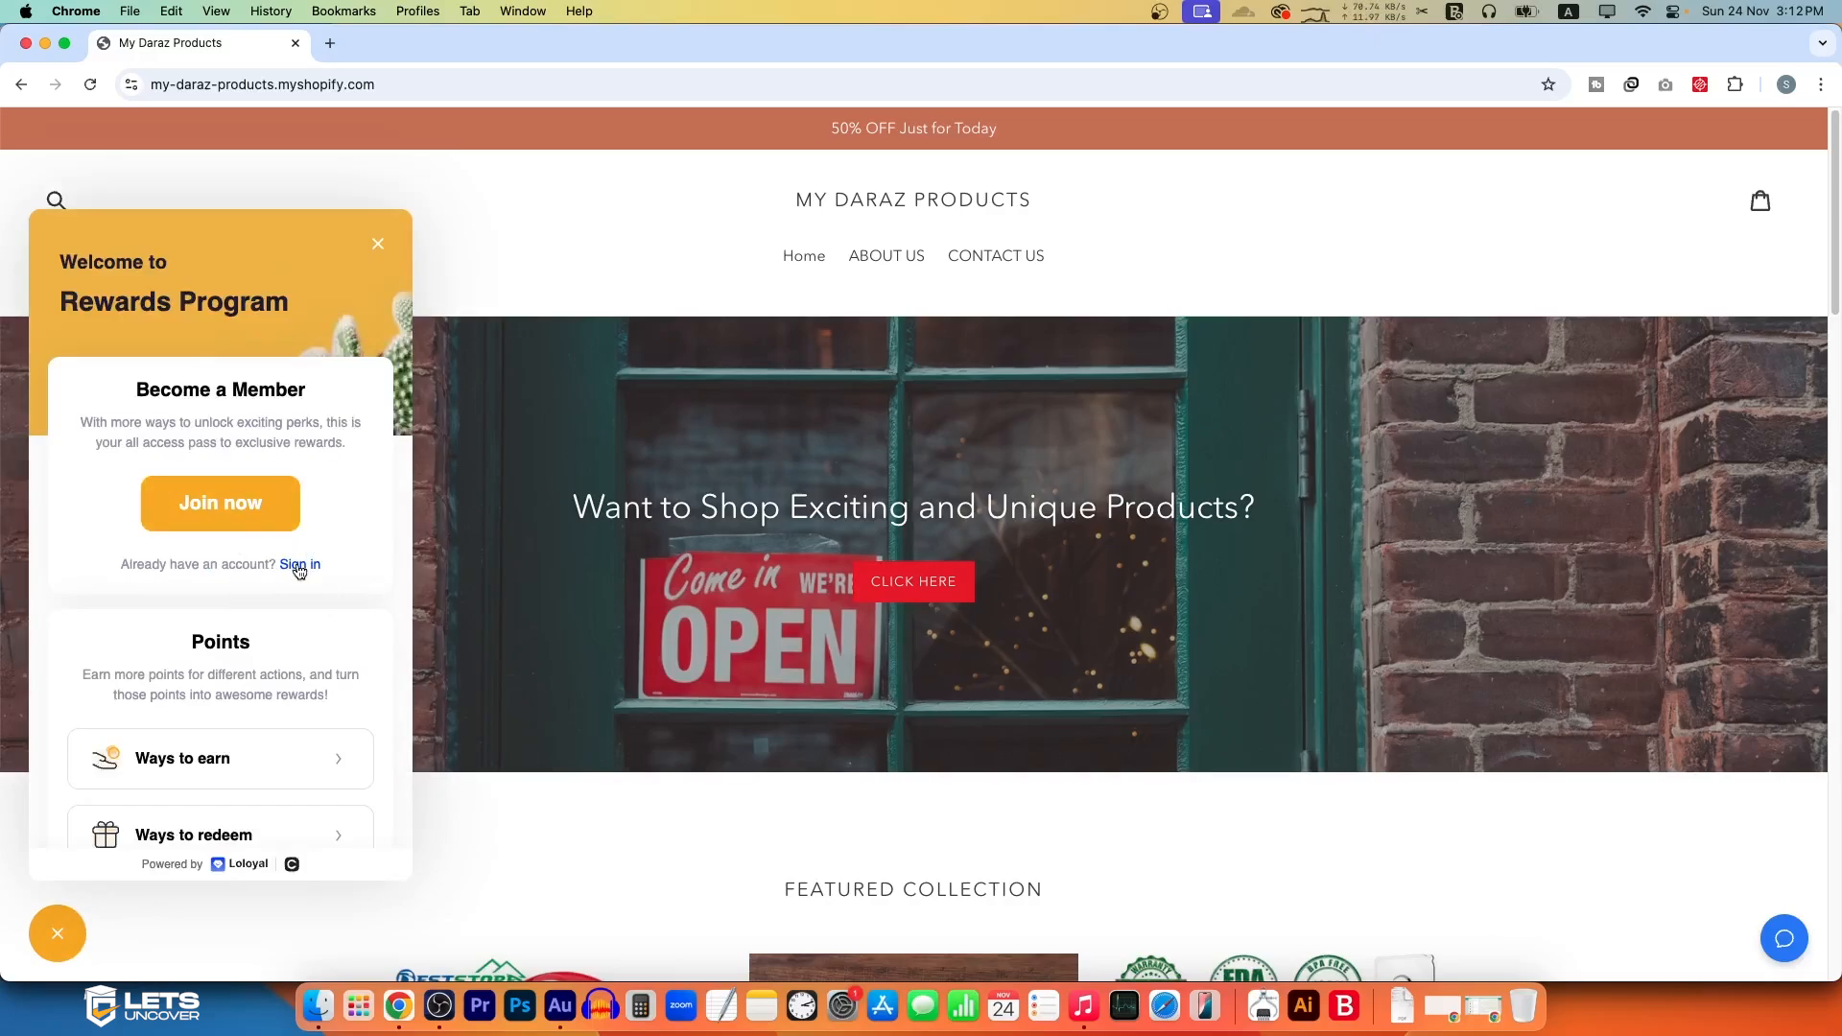
pyautogui.click(235, 507)
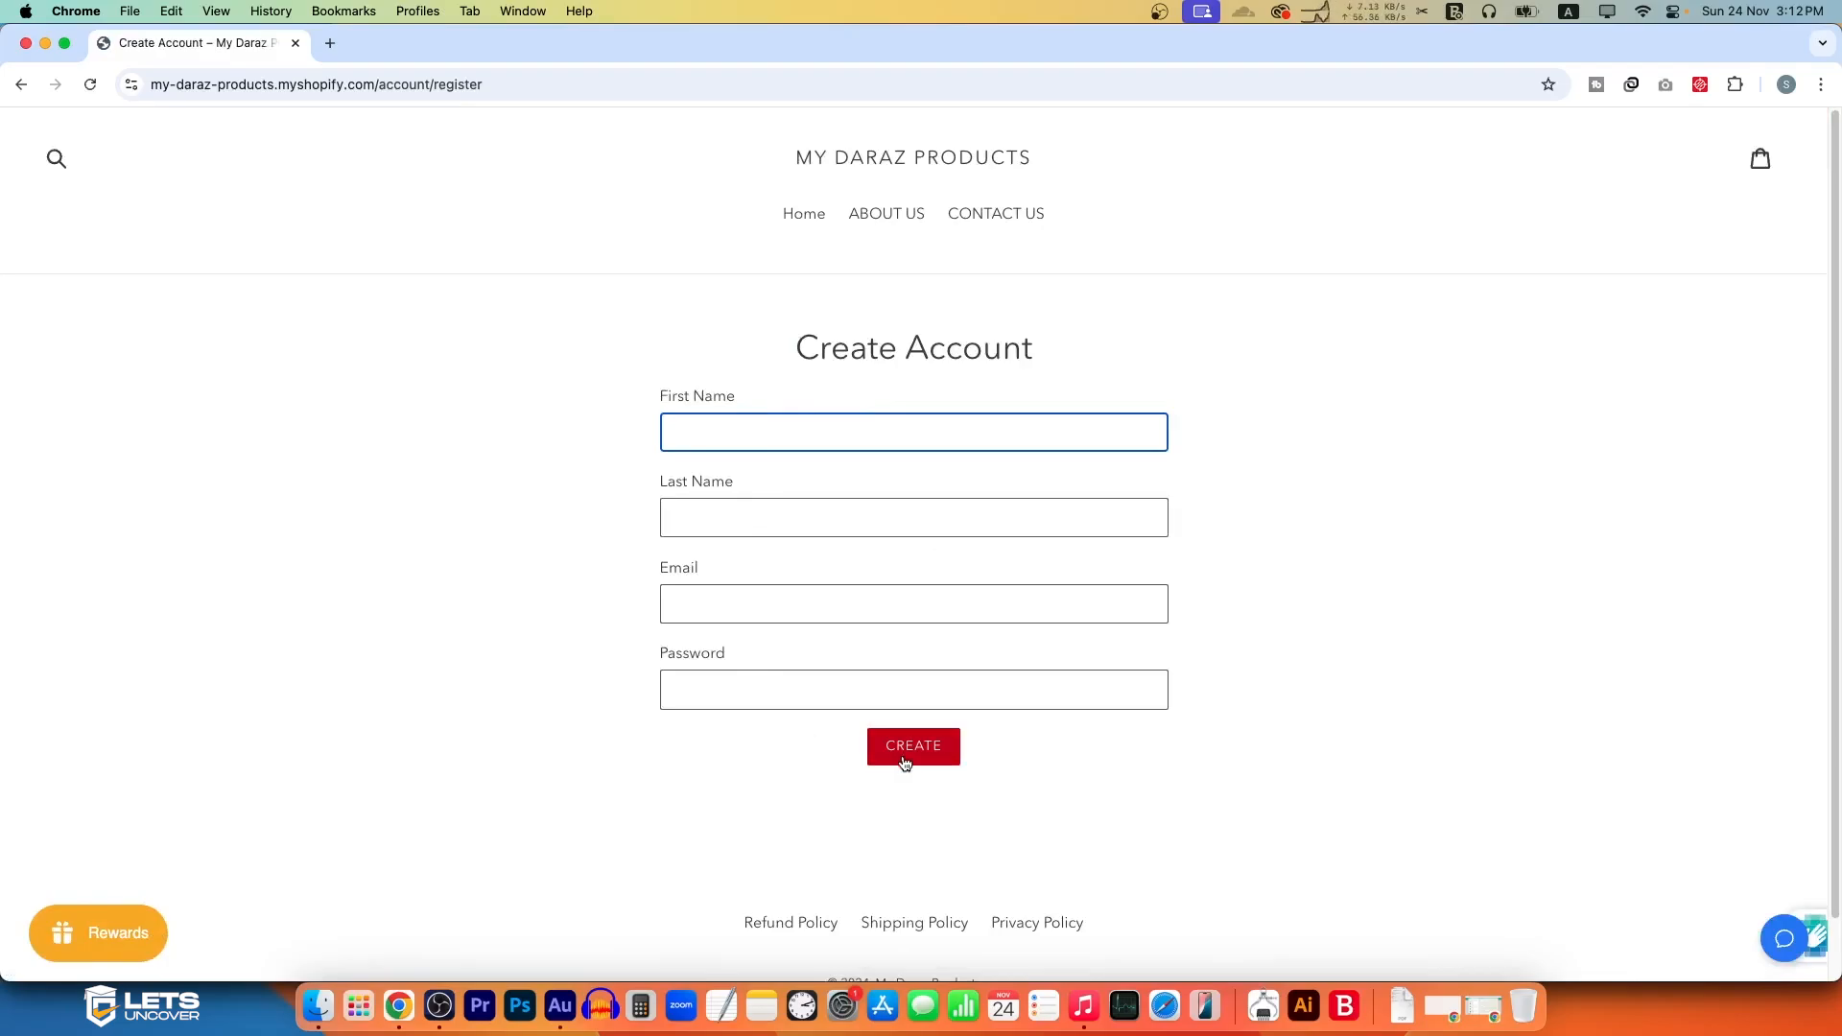
# Step: Open the rewards widget as a store customer and view its ways to earn
pyautogui.click(106, 933)
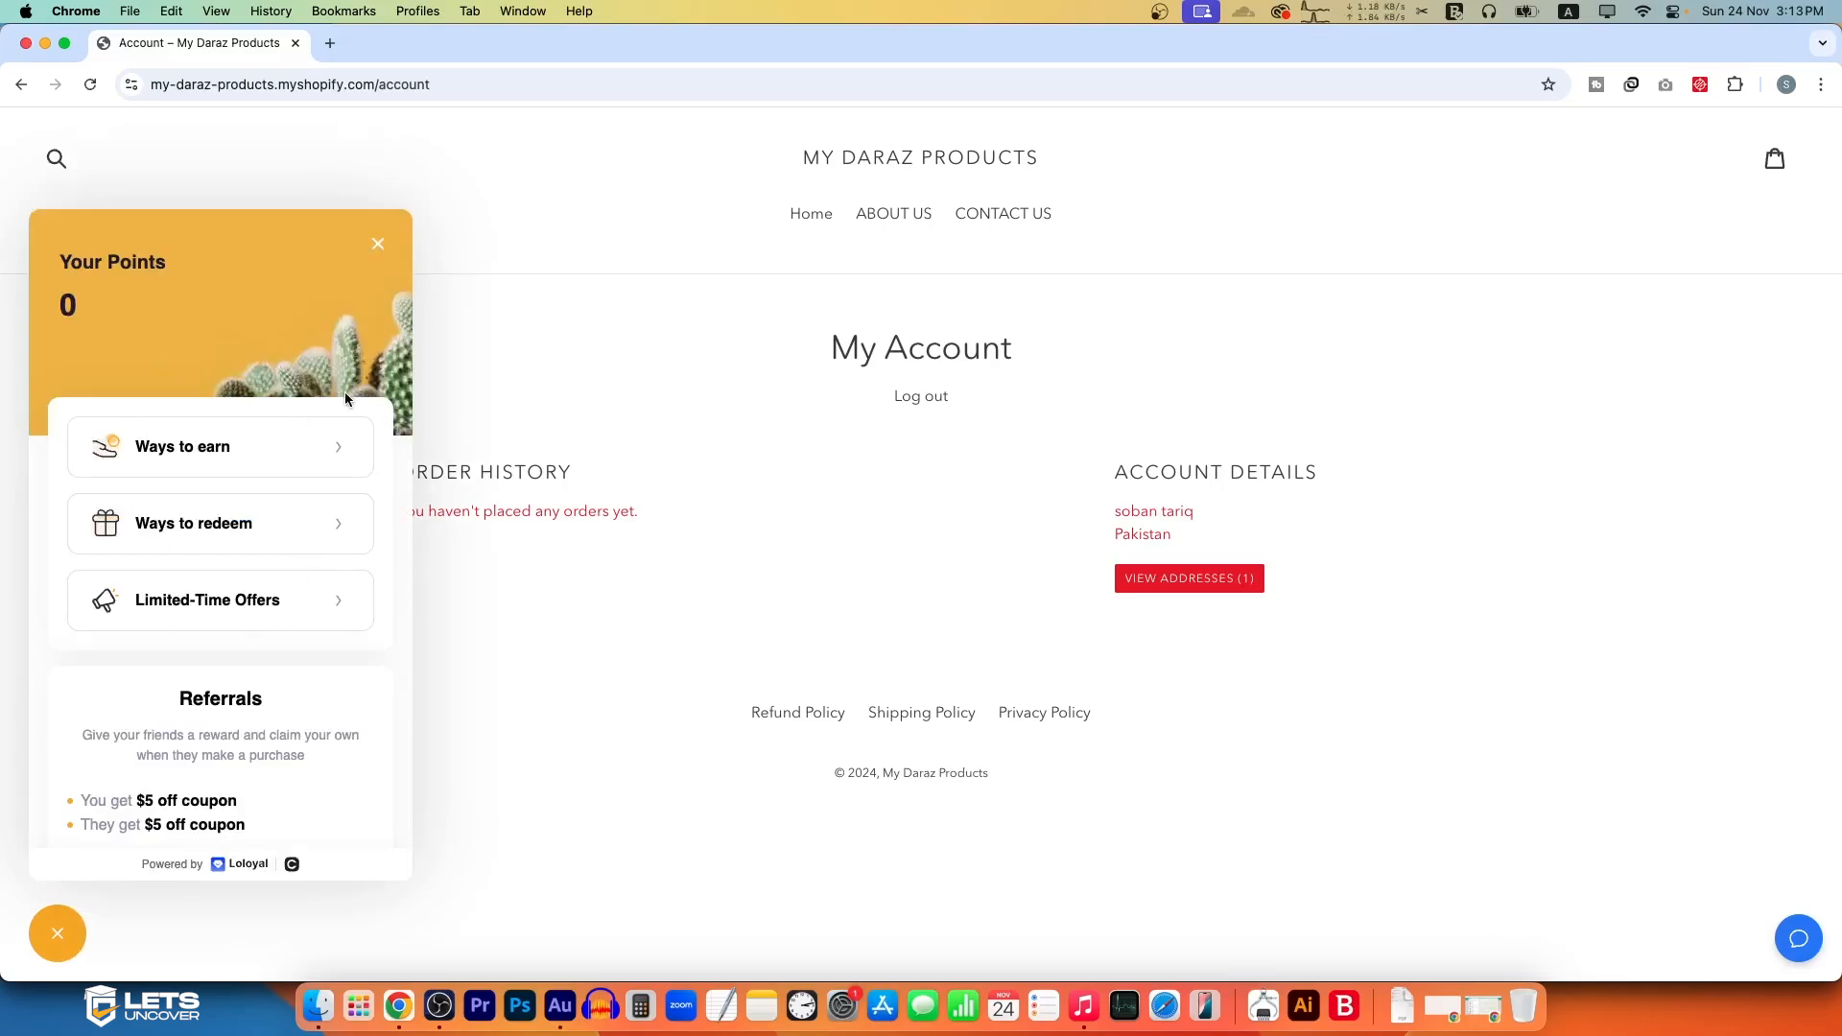
pyautogui.click(357, 453)
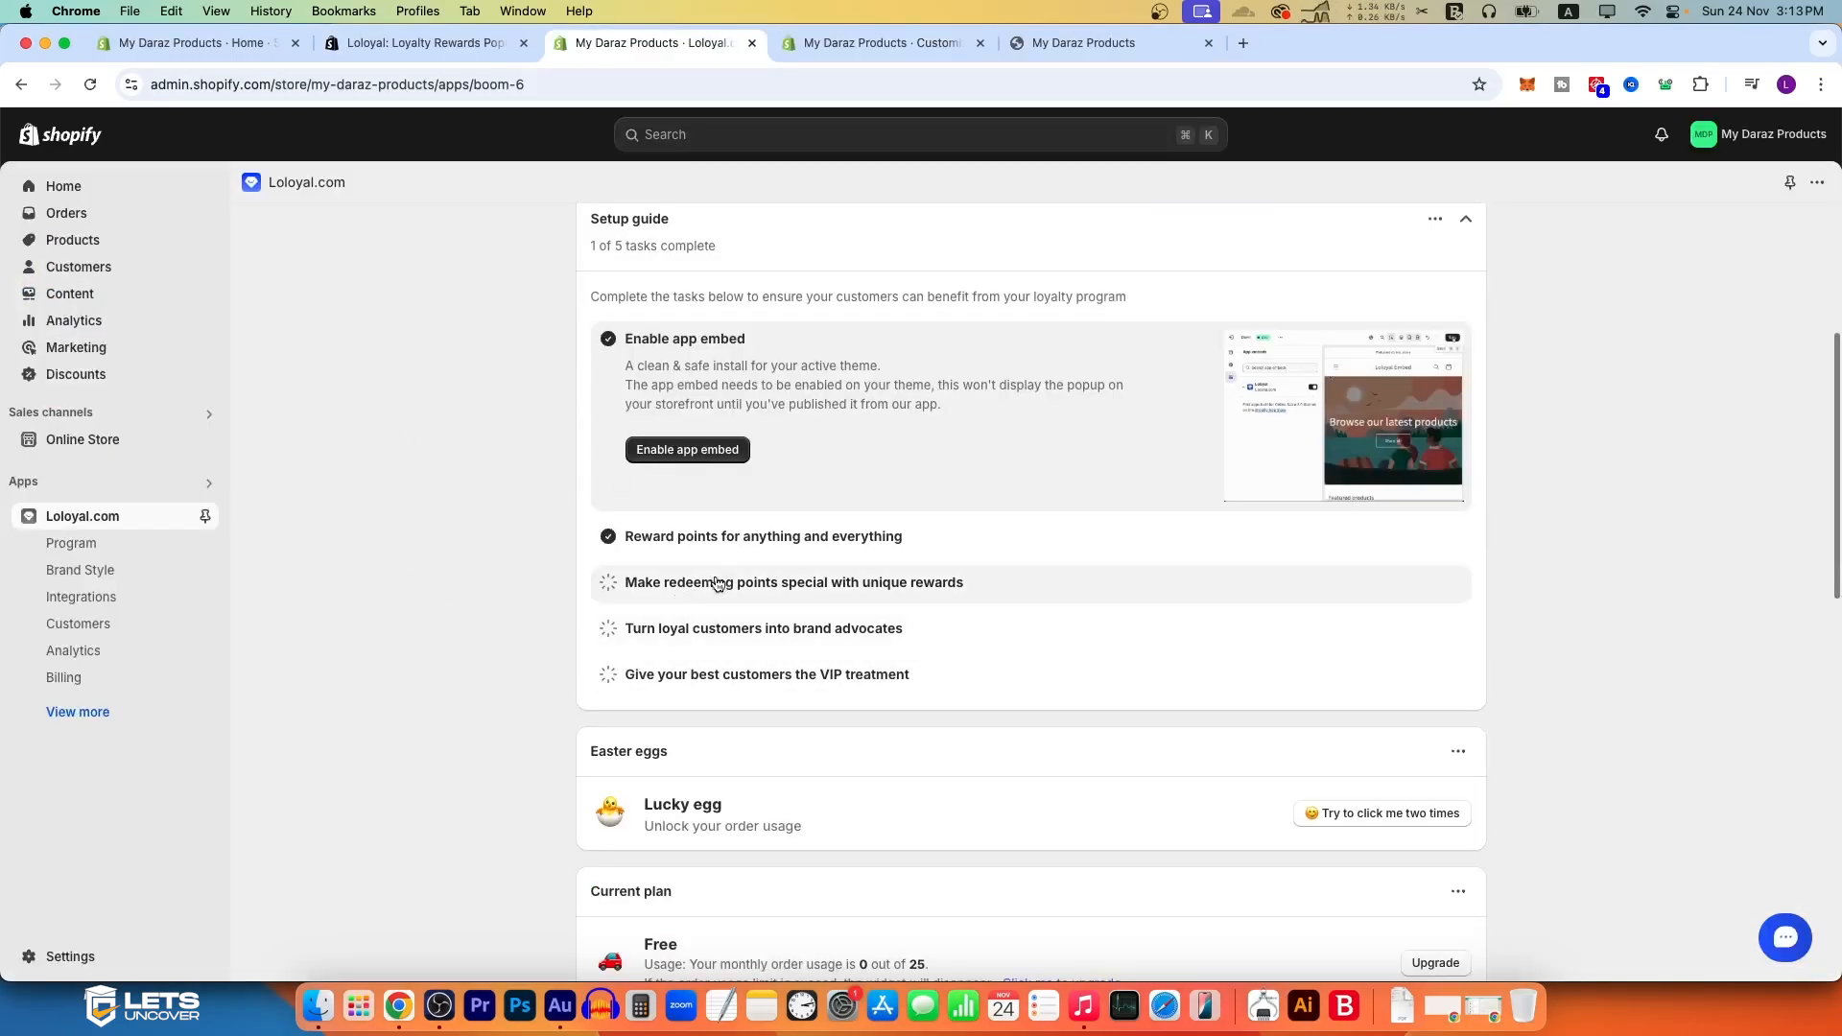
# Step: Open the points program from the Loloyal setup guide and show all ways to earn points
pyautogui.click(710, 536)
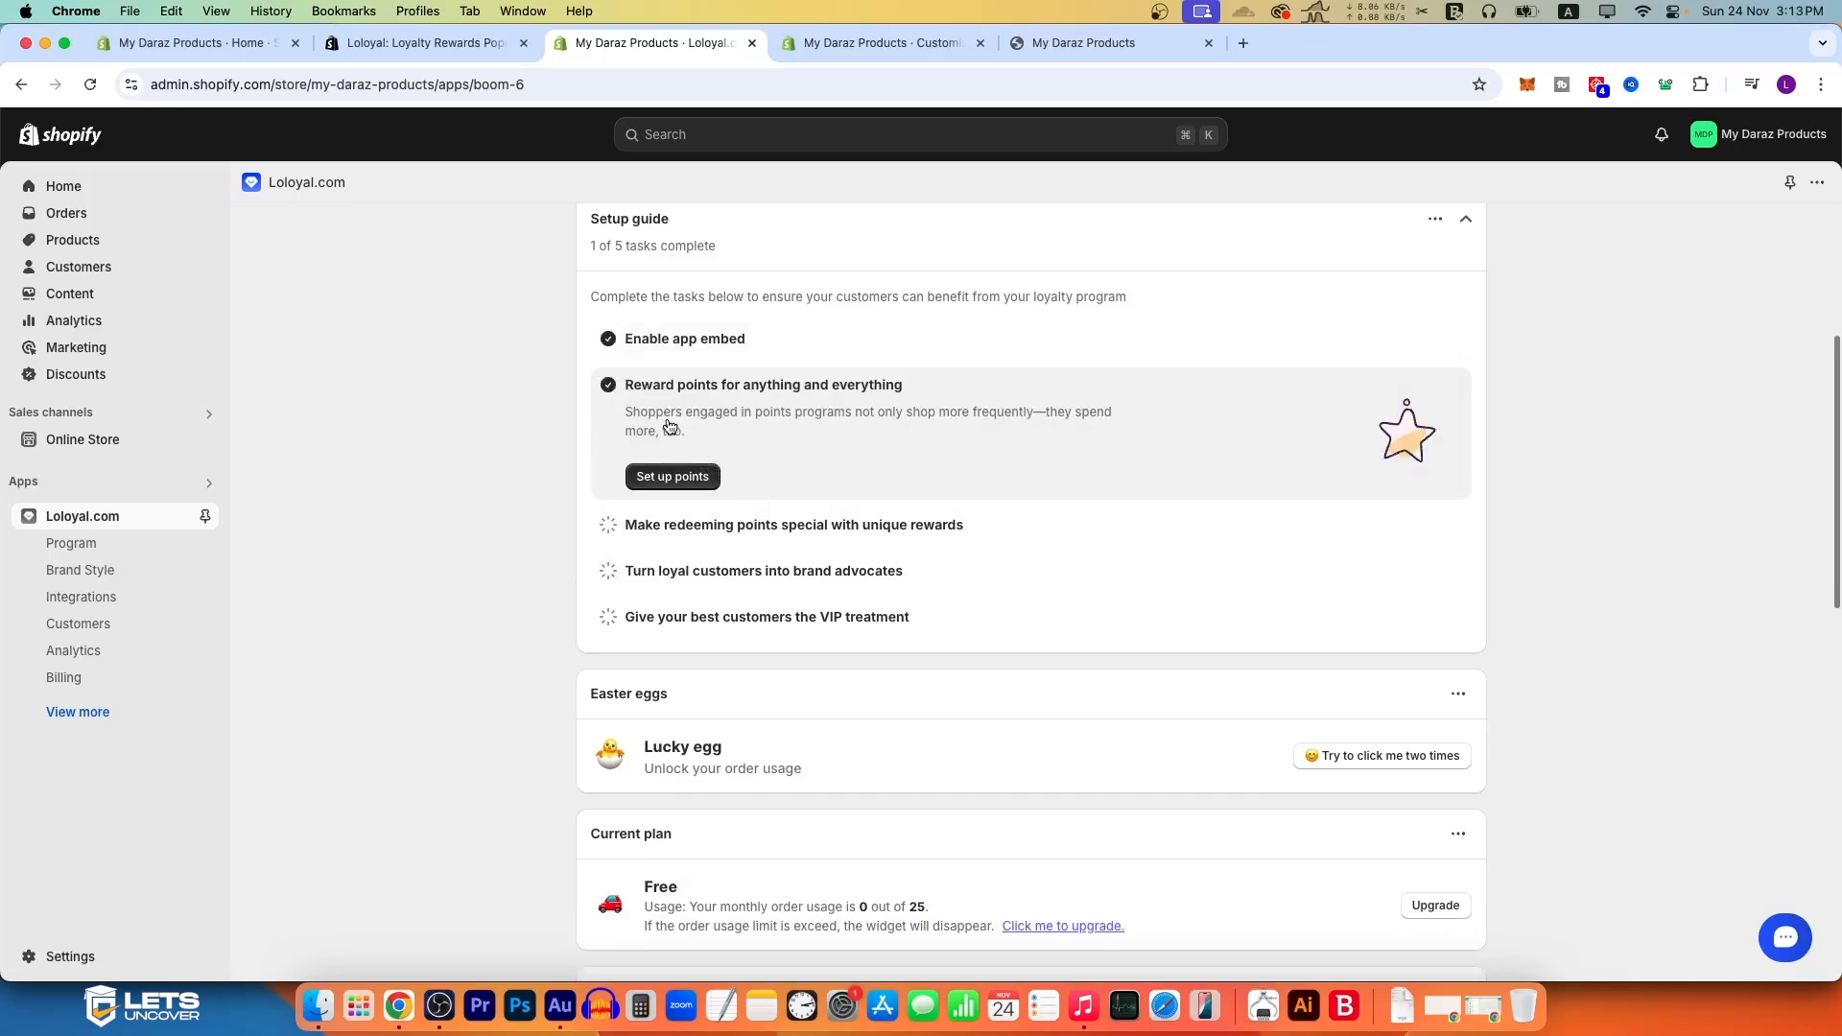
pyautogui.click(685, 476)
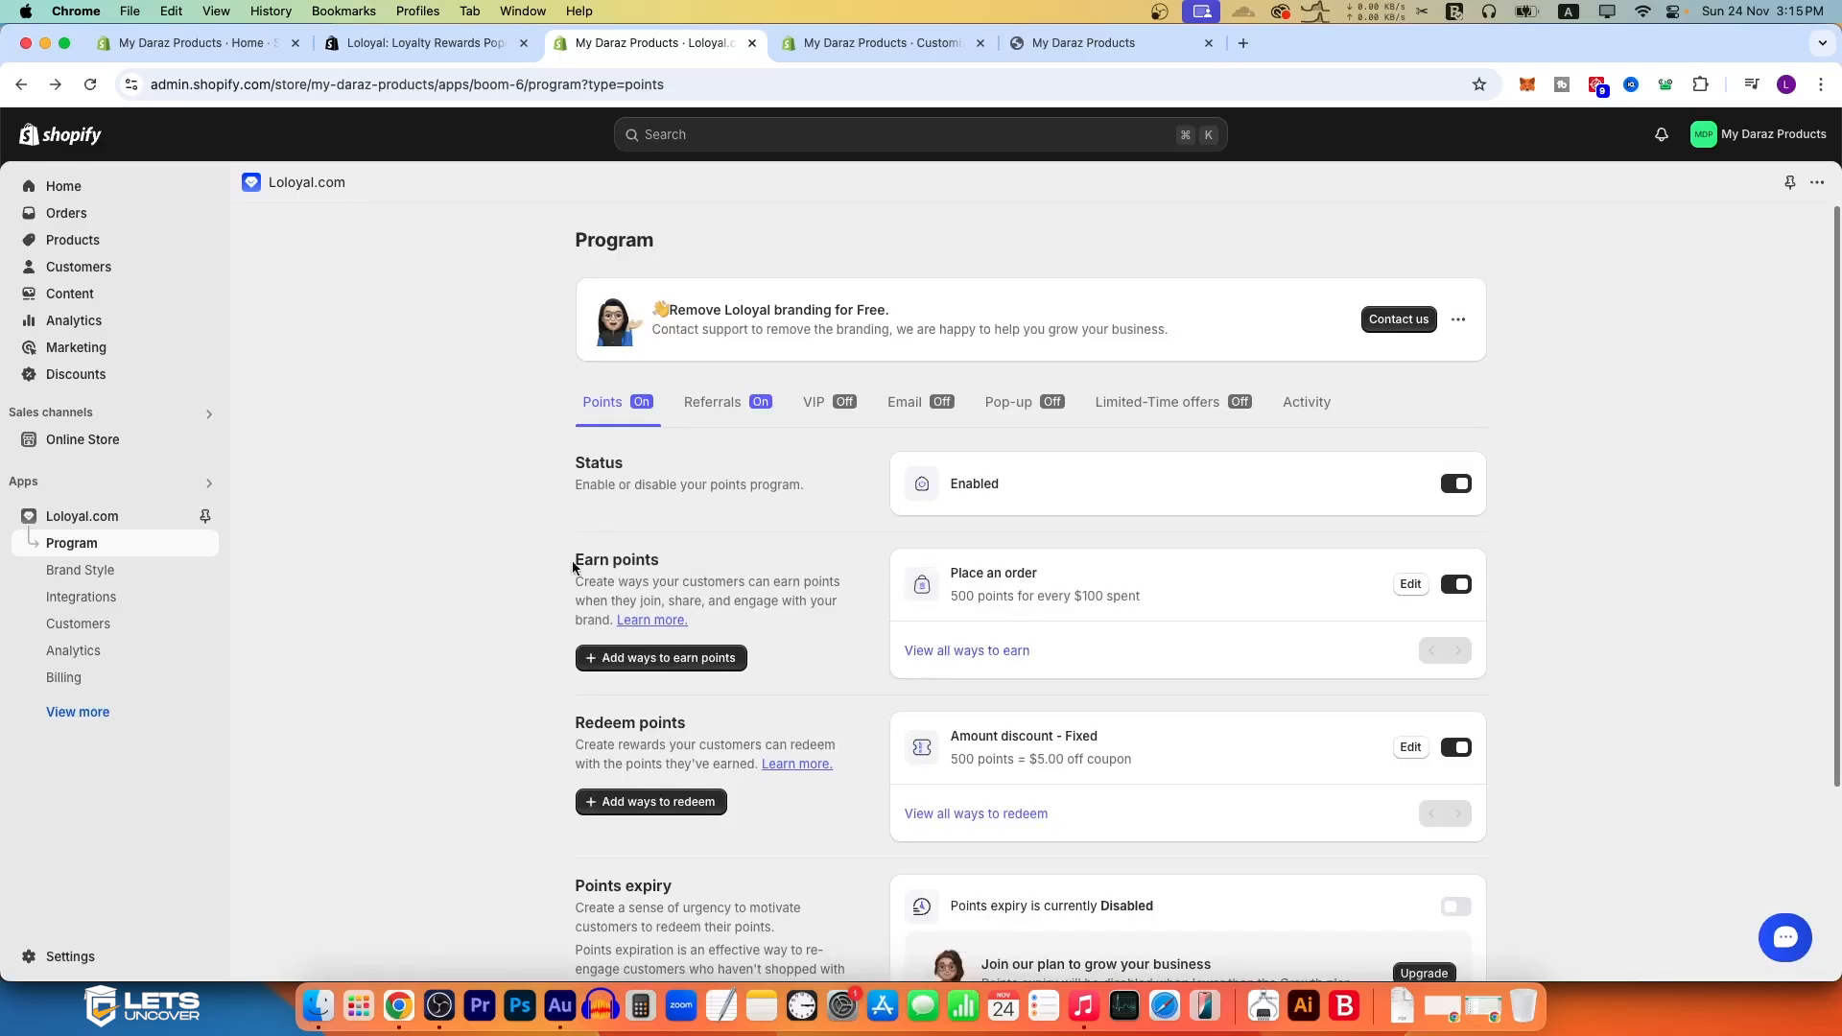
pyautogui.moveTo(573, 566); pyautogui.dragTo(699, 572)
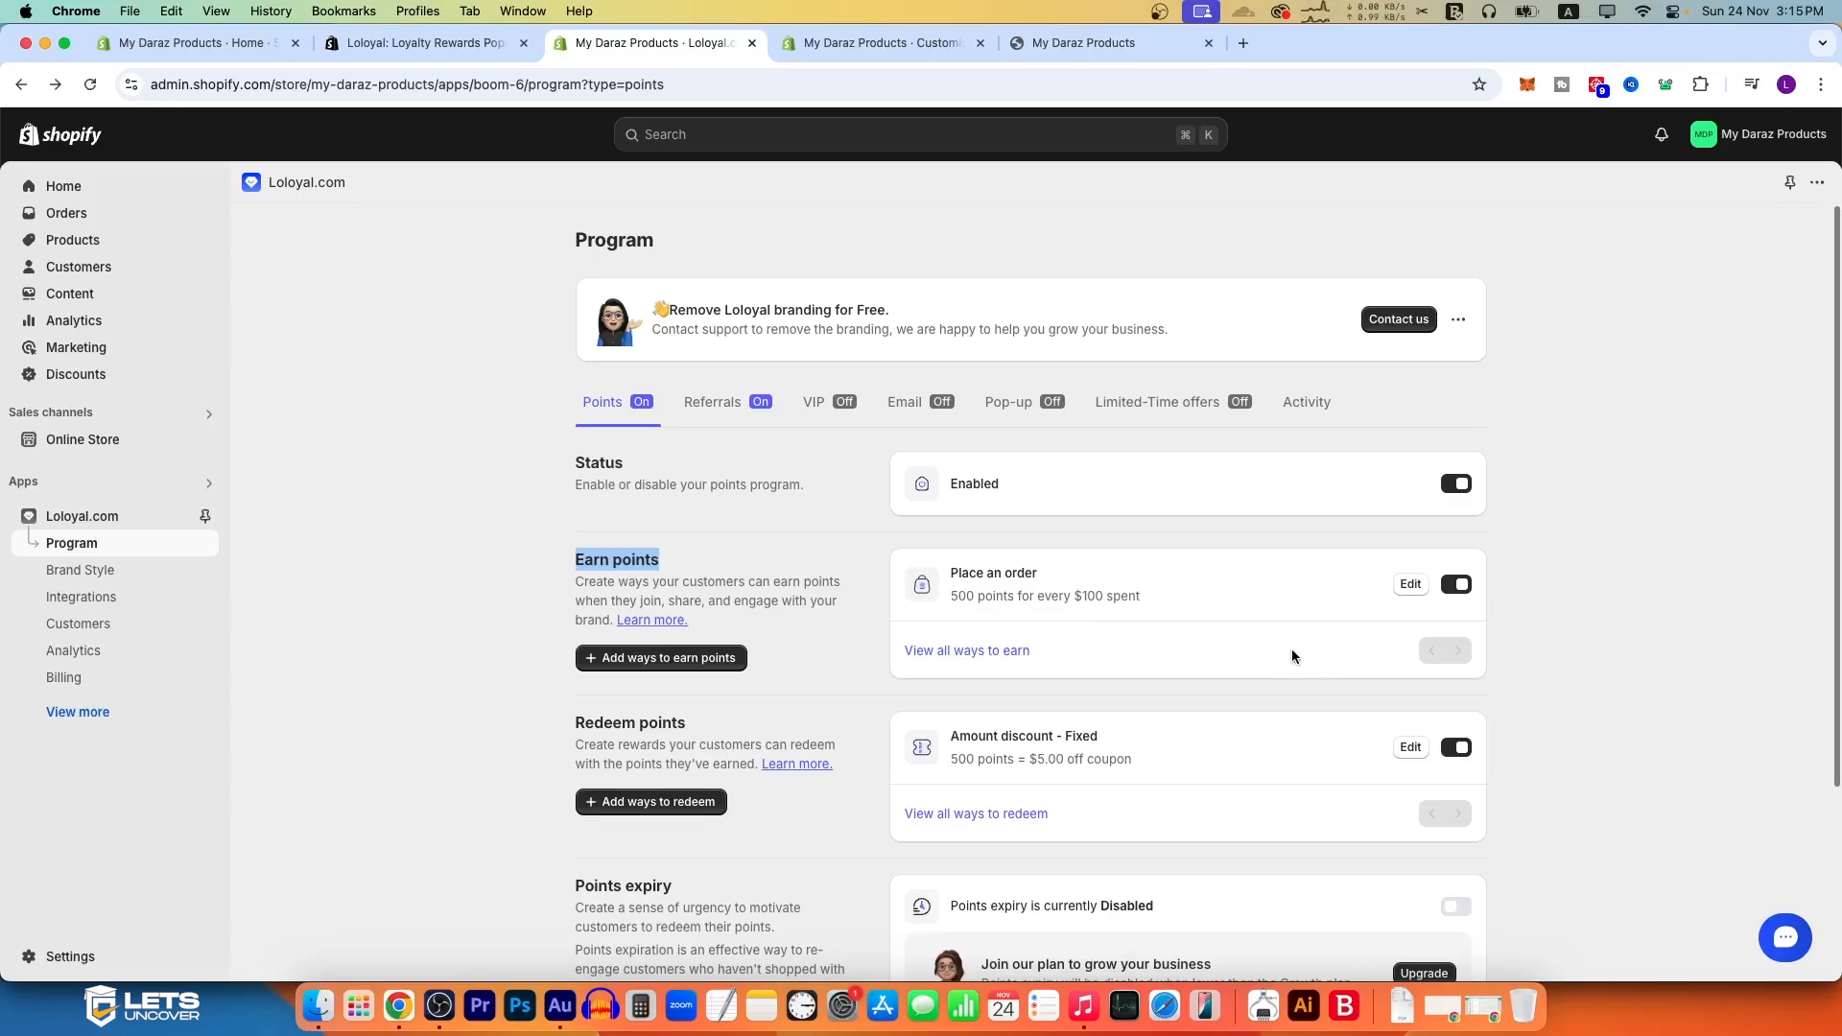
pyautogui.click(957, 659)
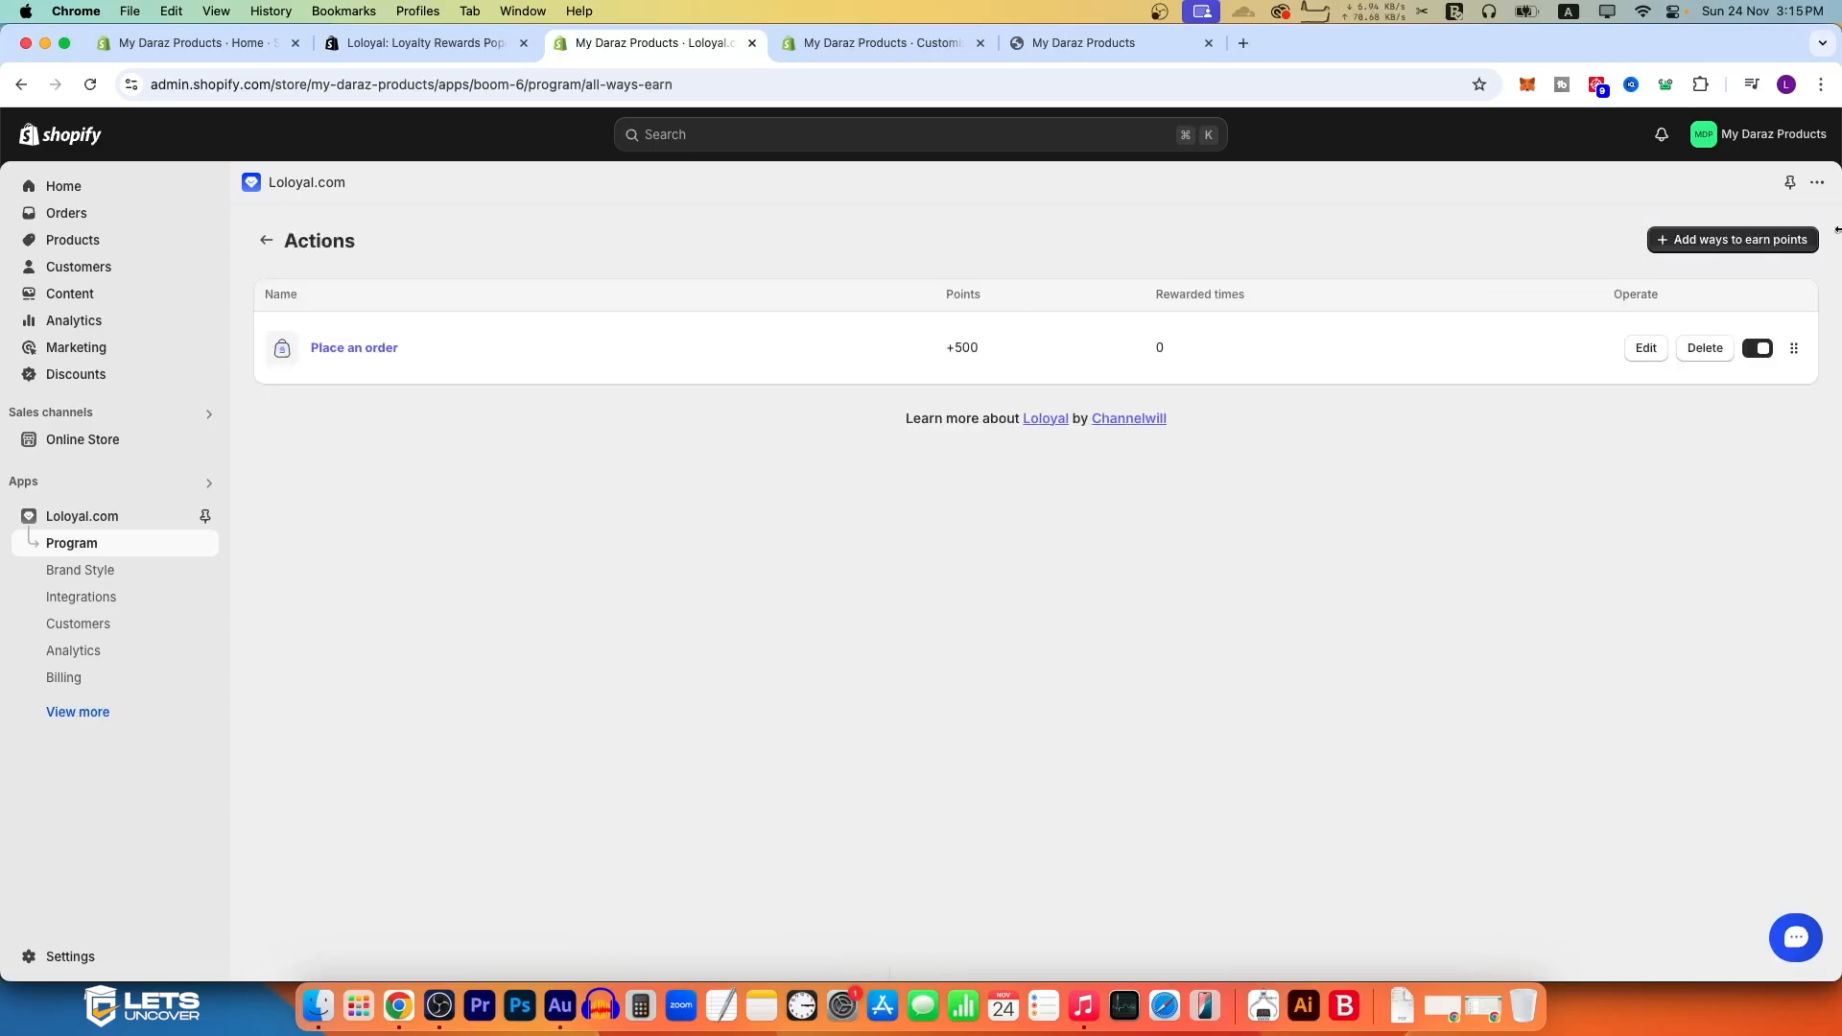
# Step: Add a Sign up action that awards 100 points as a way to earn and save it
pyautogui.click(1774, 240)
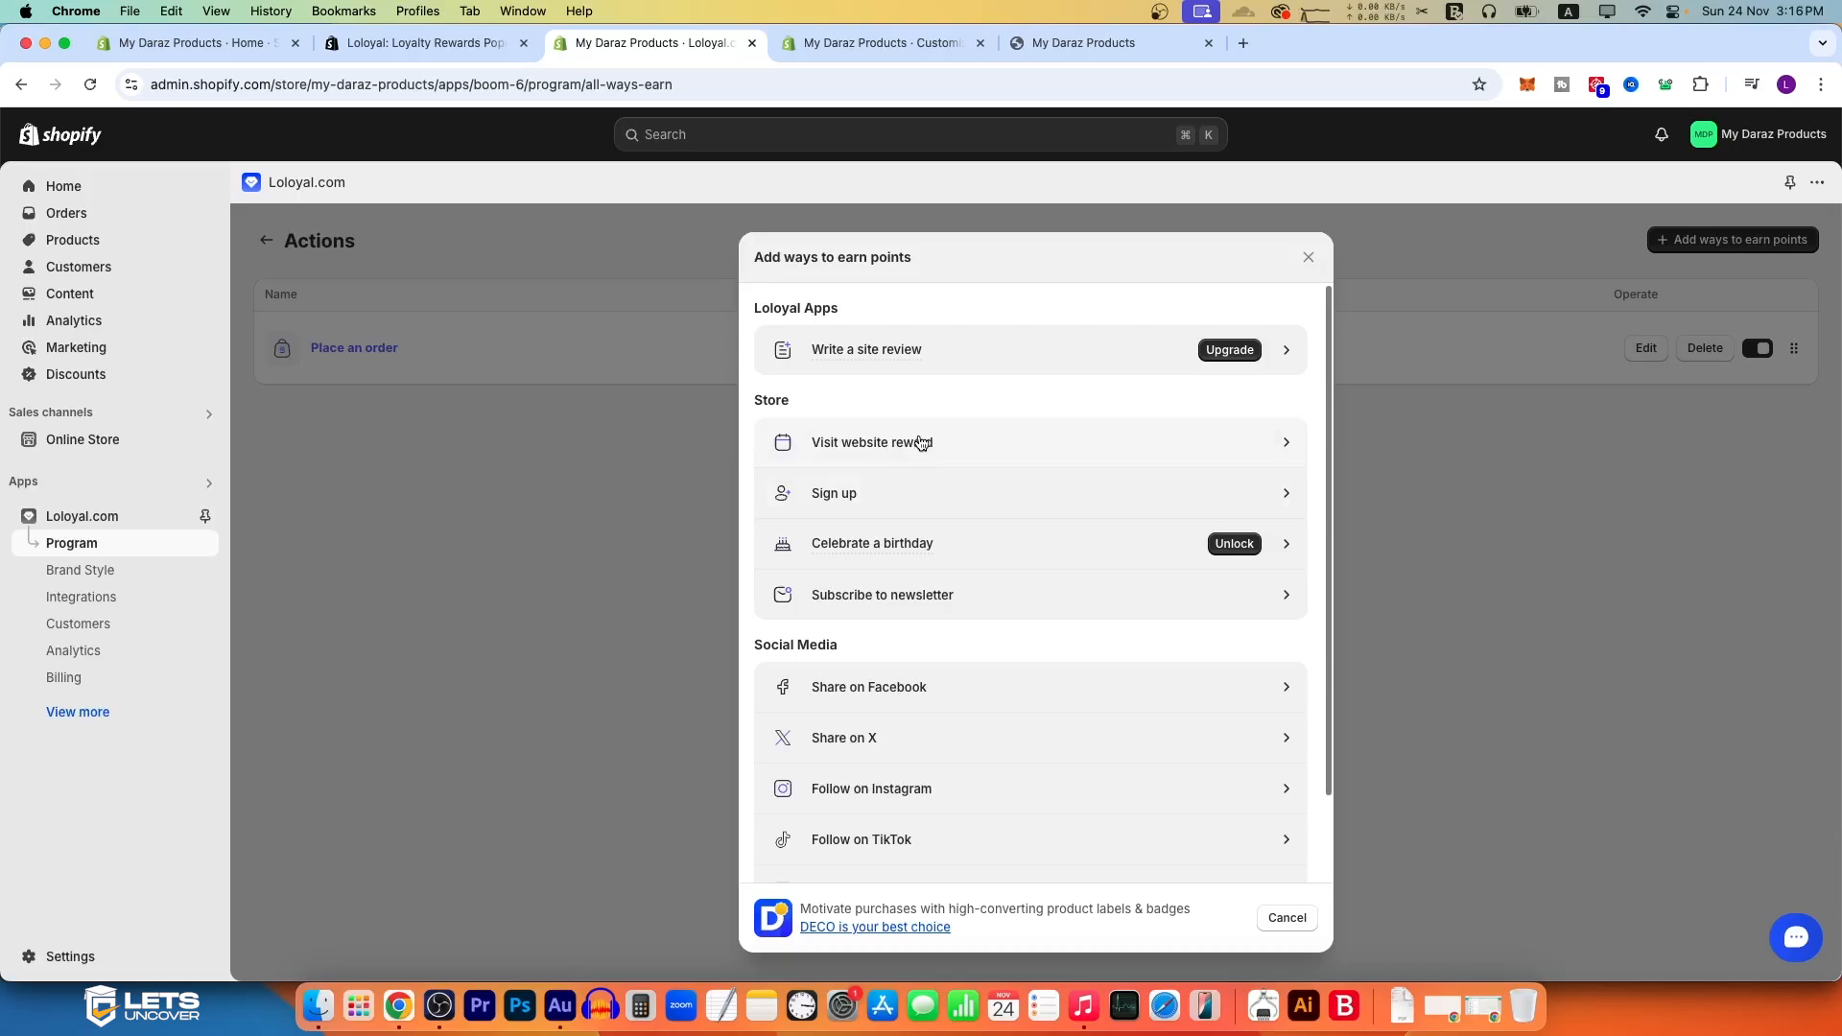
pyautogui.click(916, 493)
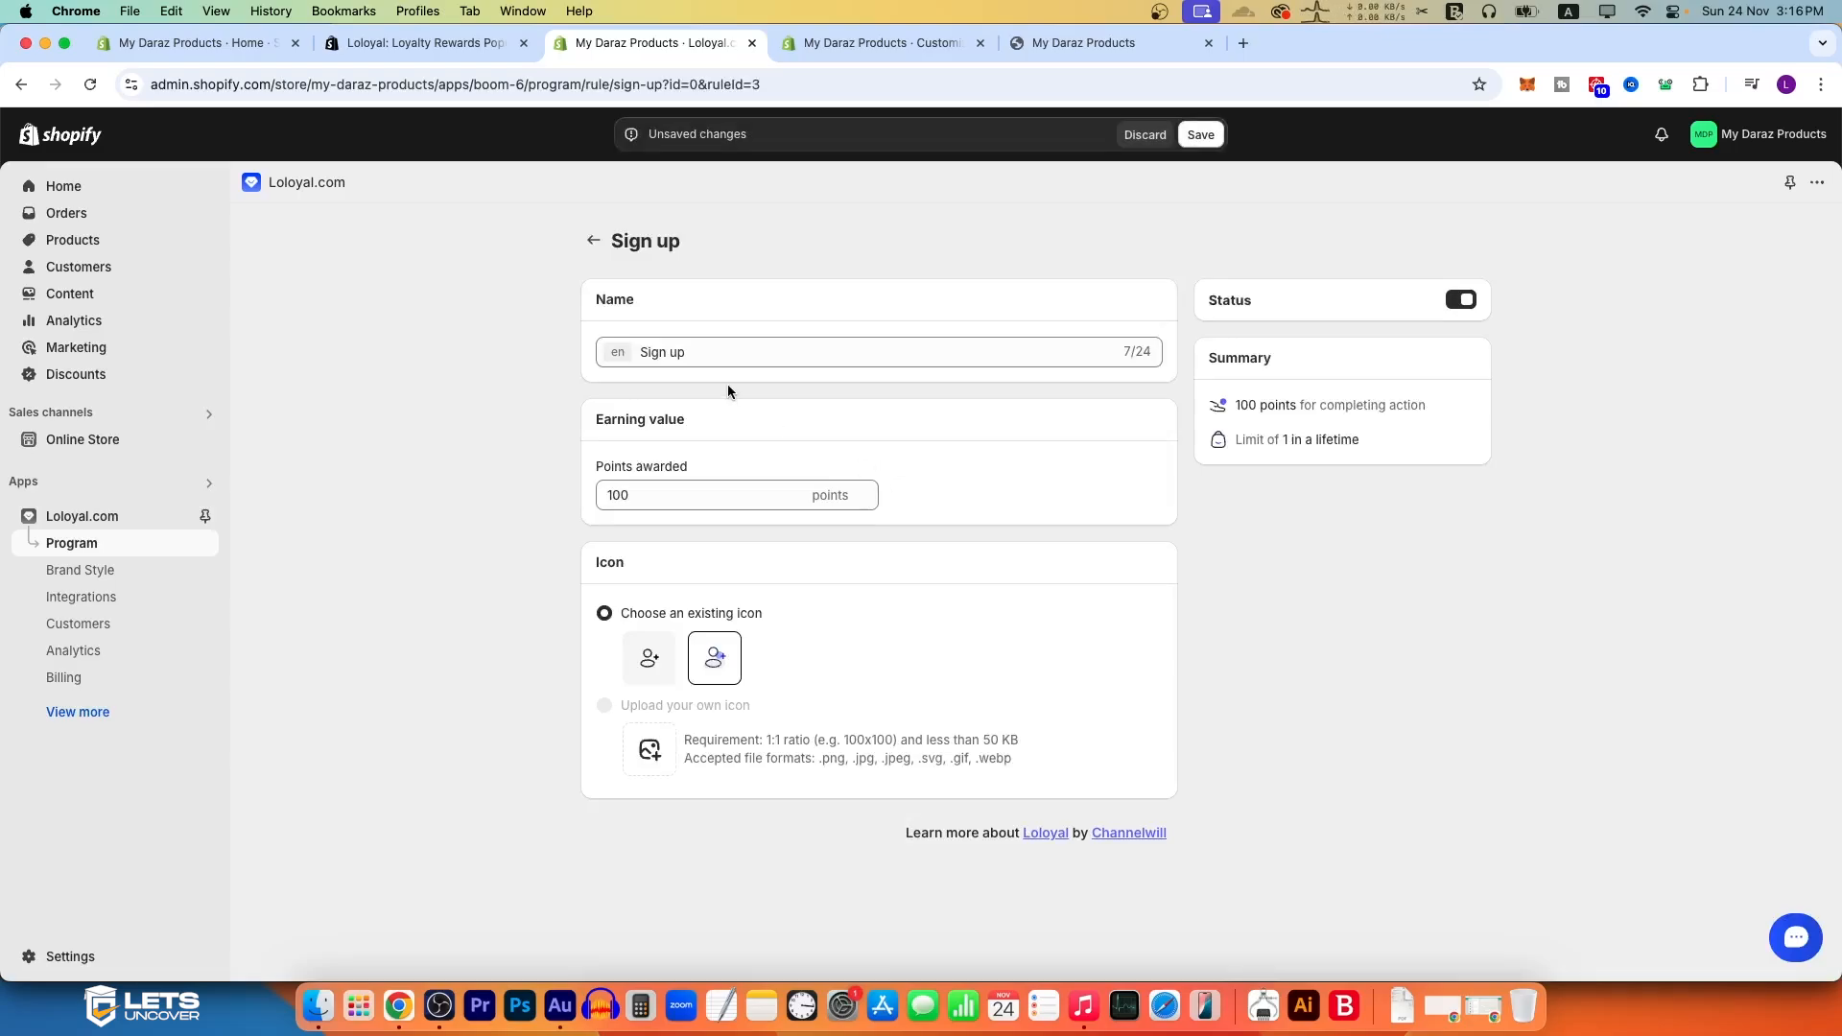
pyautogui.doubleClick(695, 355)
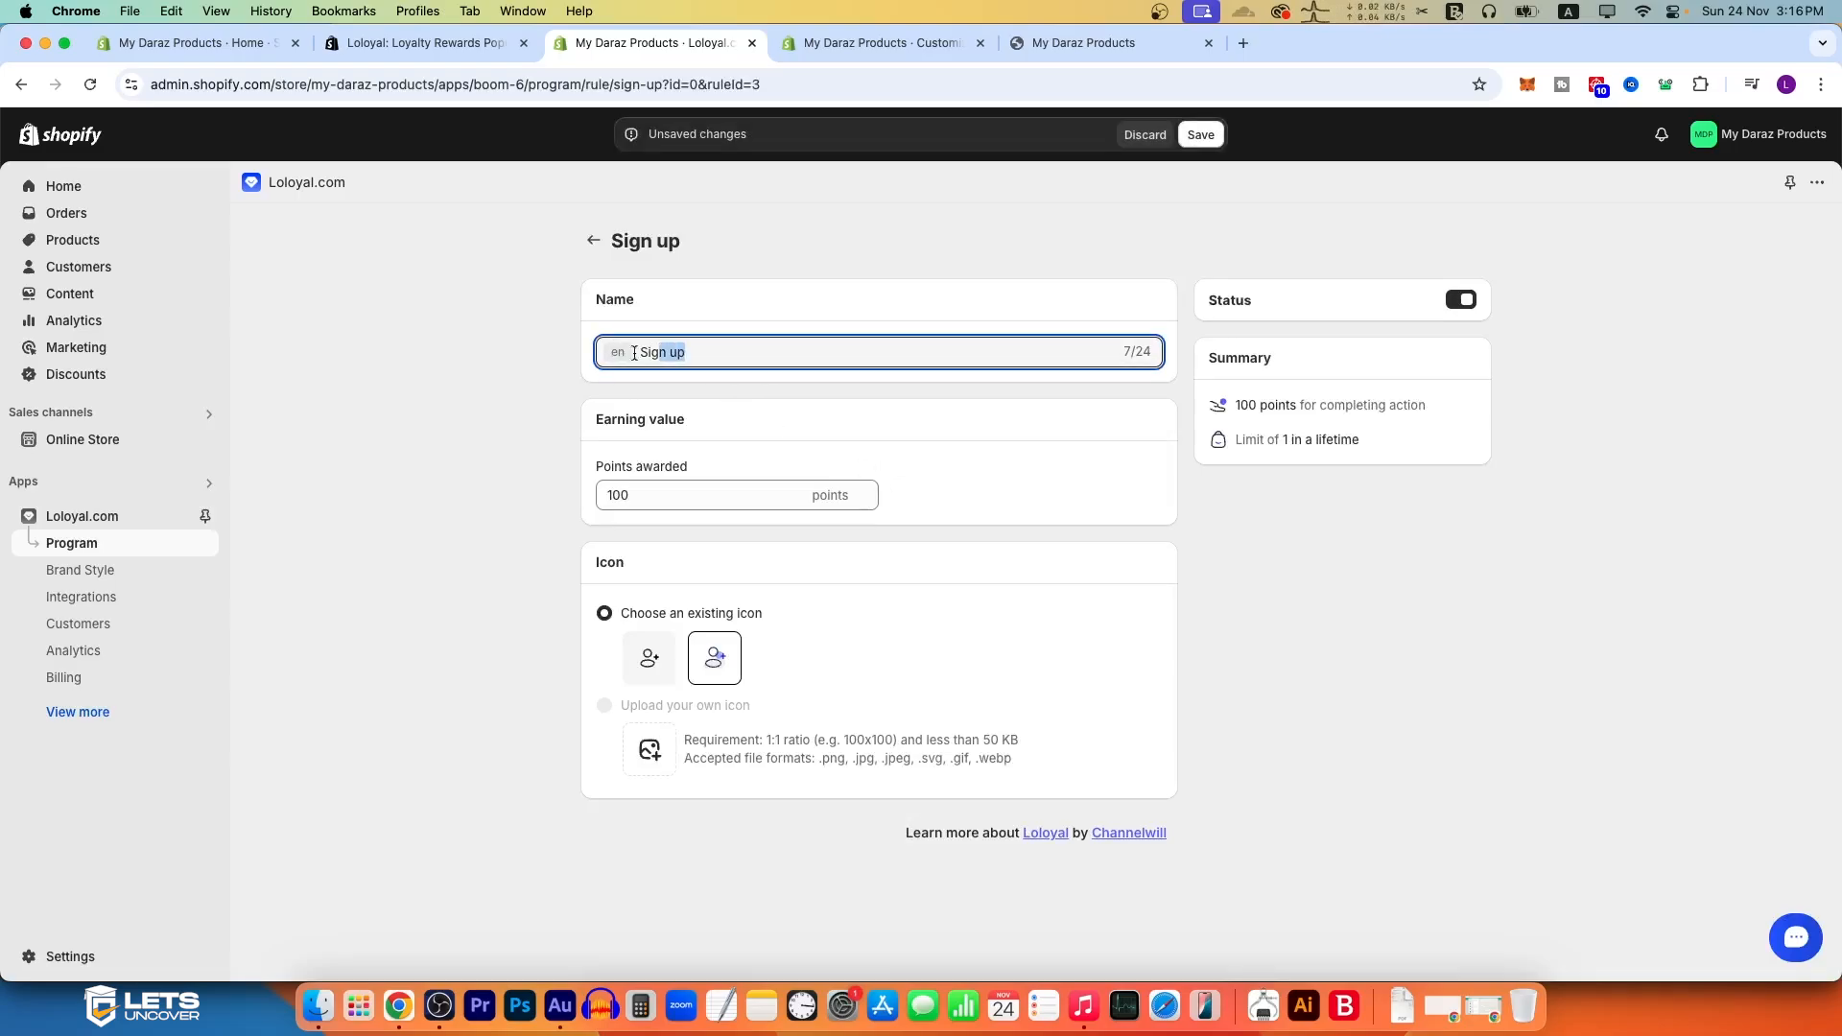
pyautogui.doubleClick(621, 491)
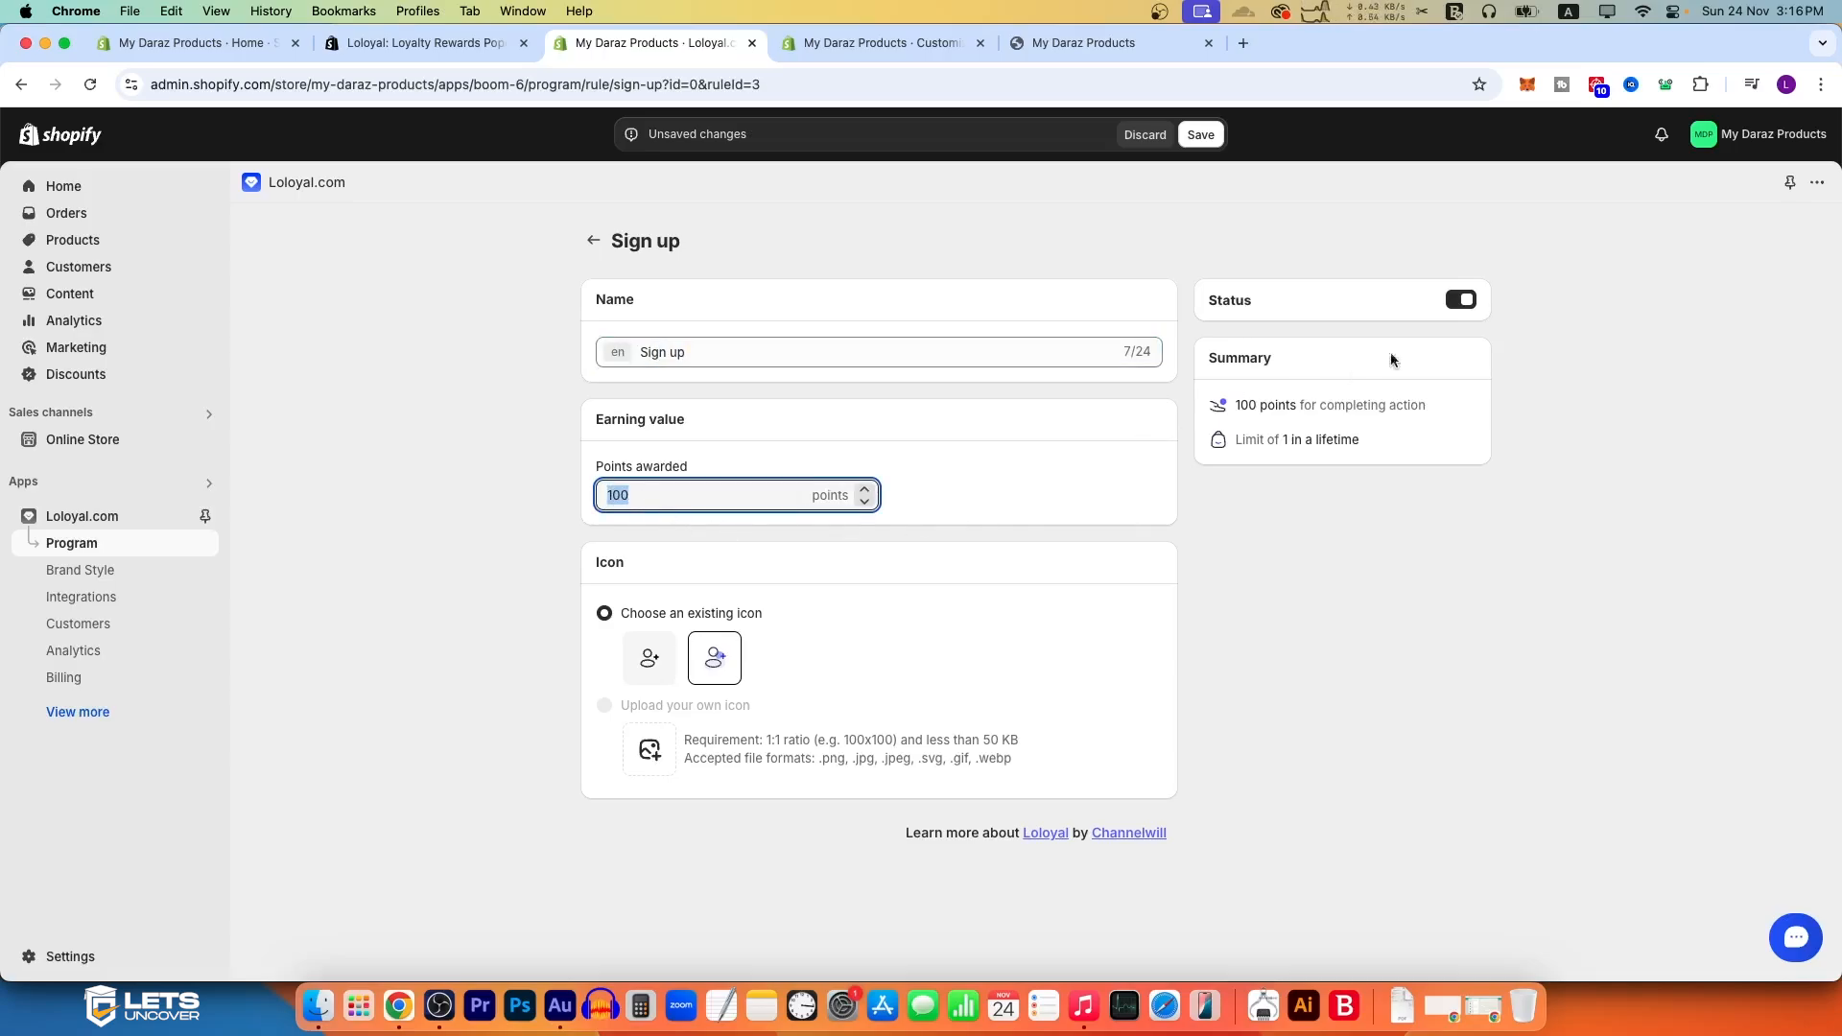
pyautogui.click(1200, 134)
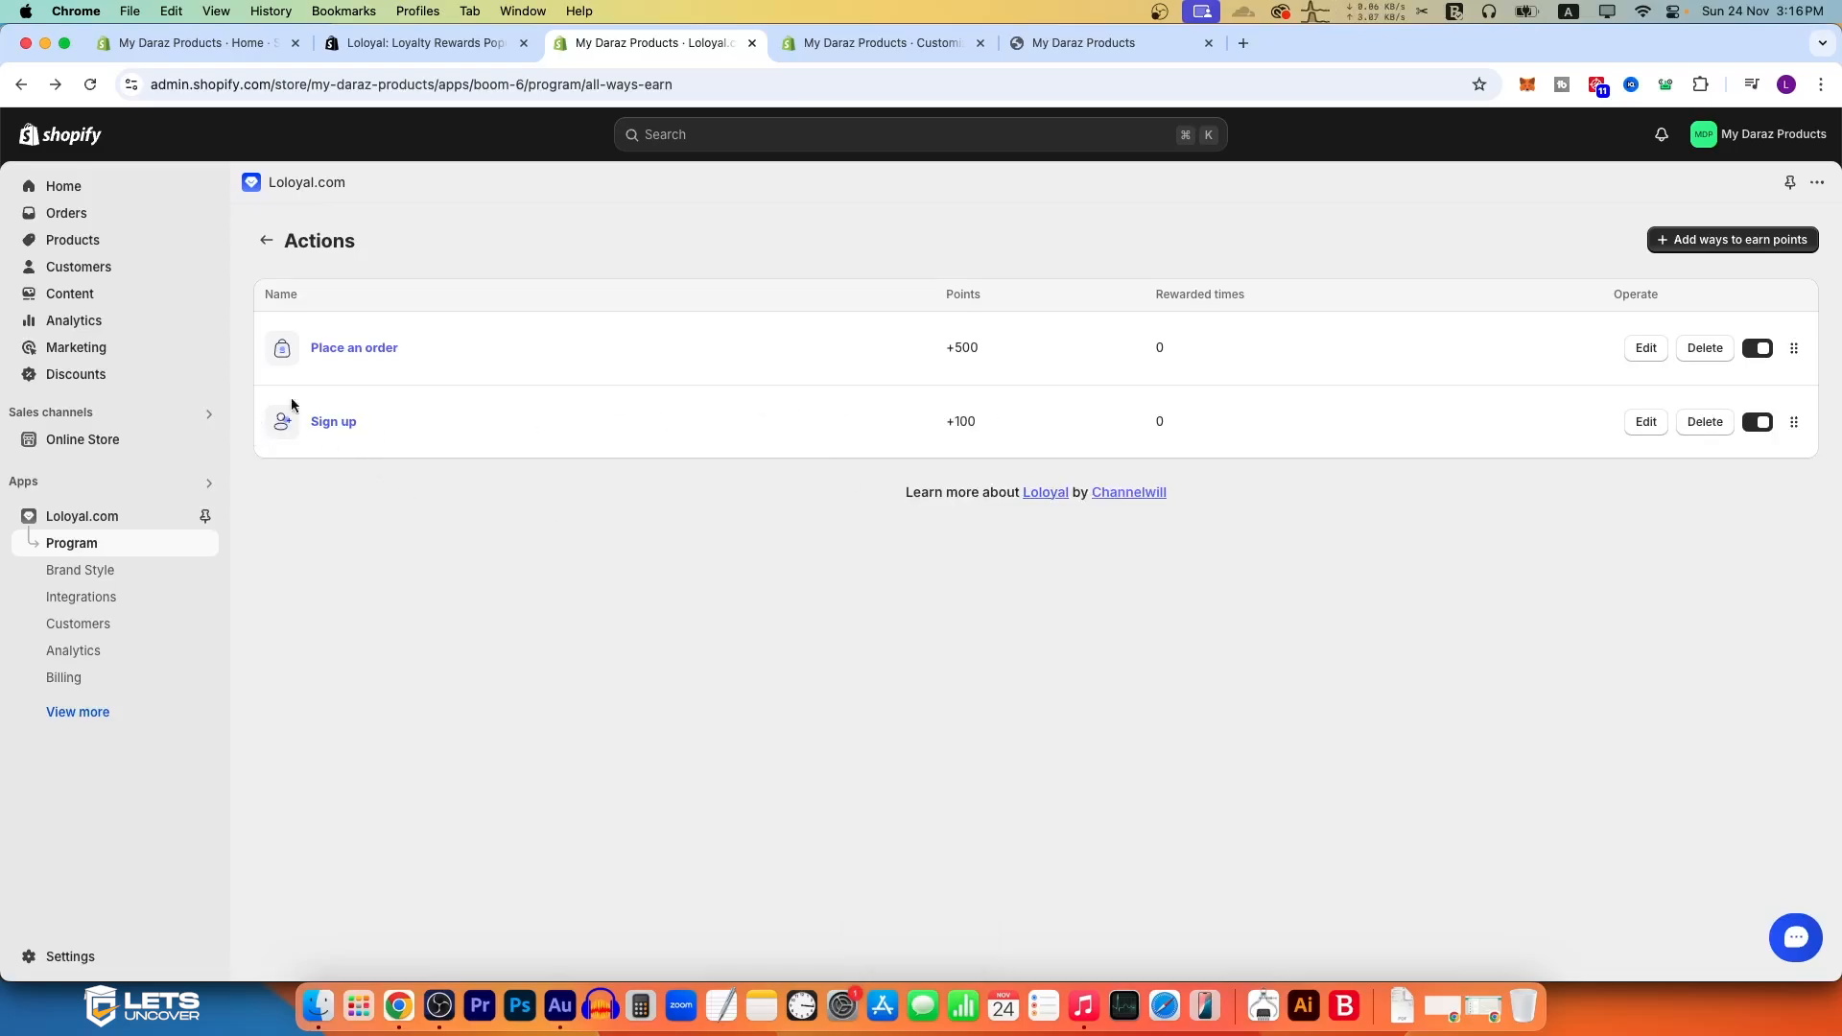
# Step: Try the other existing icon on the Sign up action, restore the original icon and return to the actions list
pyautogui.click(335, 424)
pyautogui.click(651, 662)
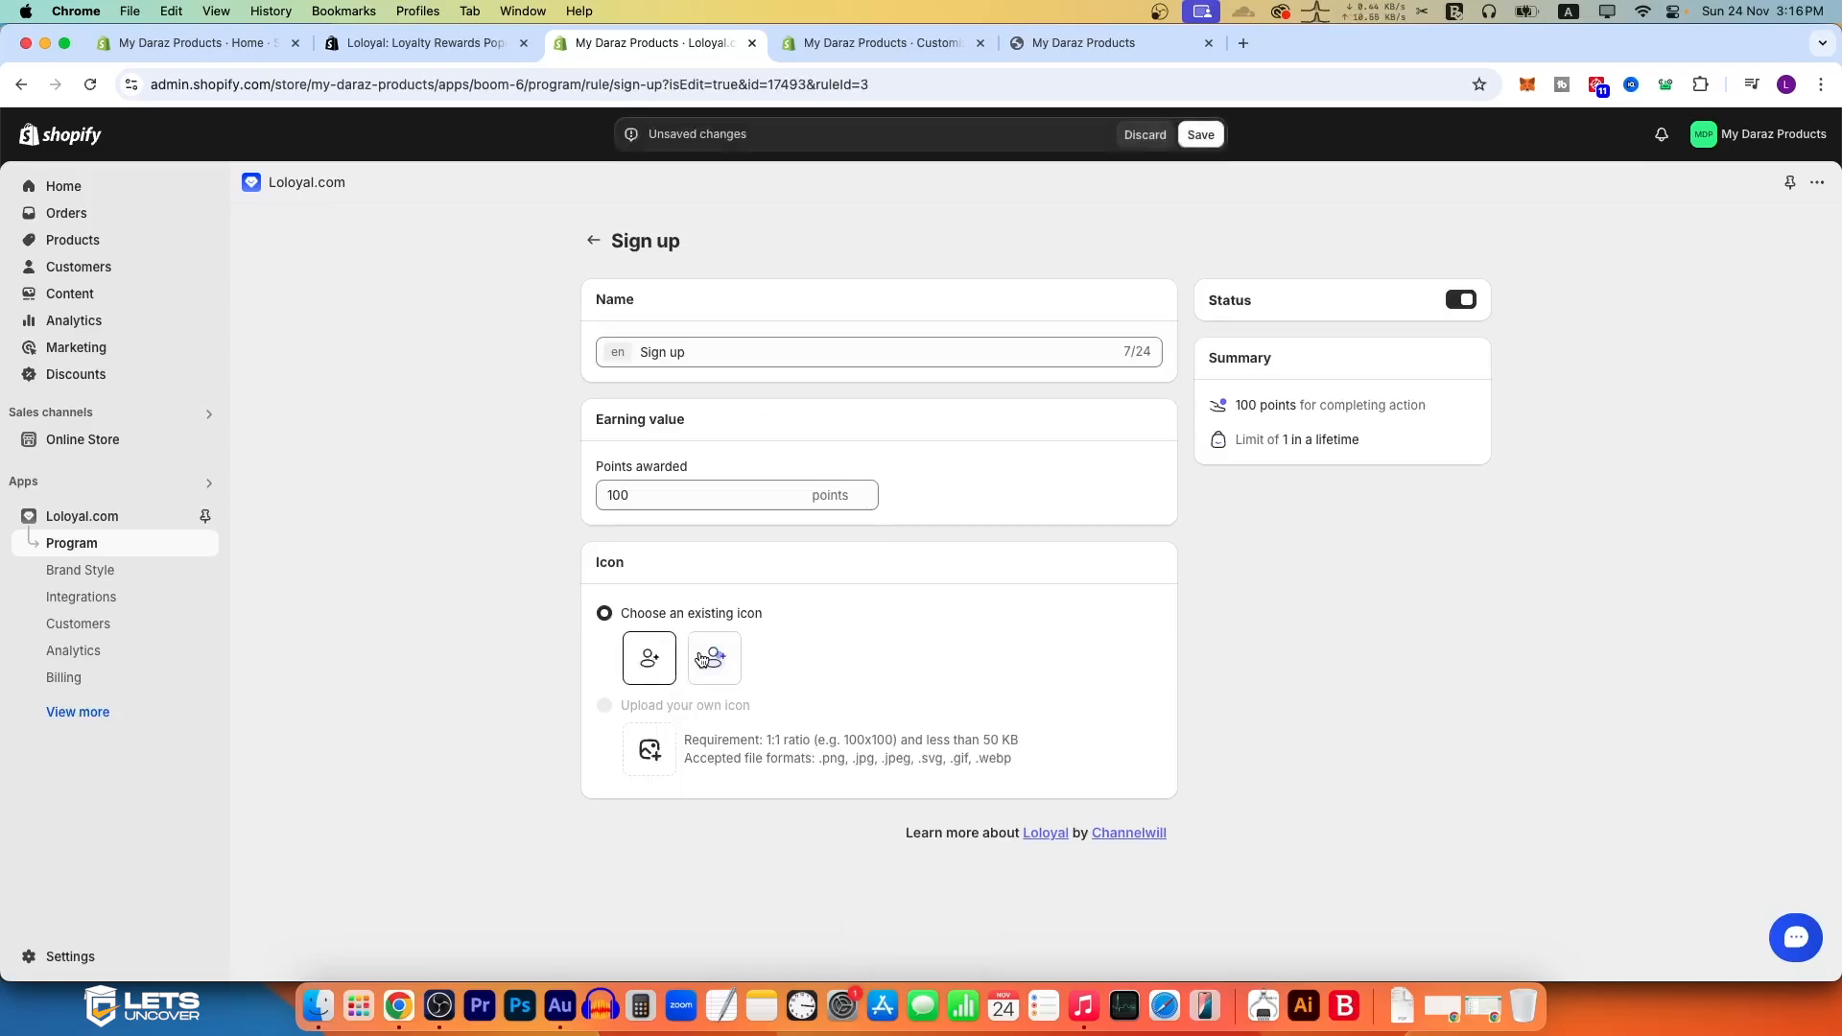
pyautogui.click(708, 659)
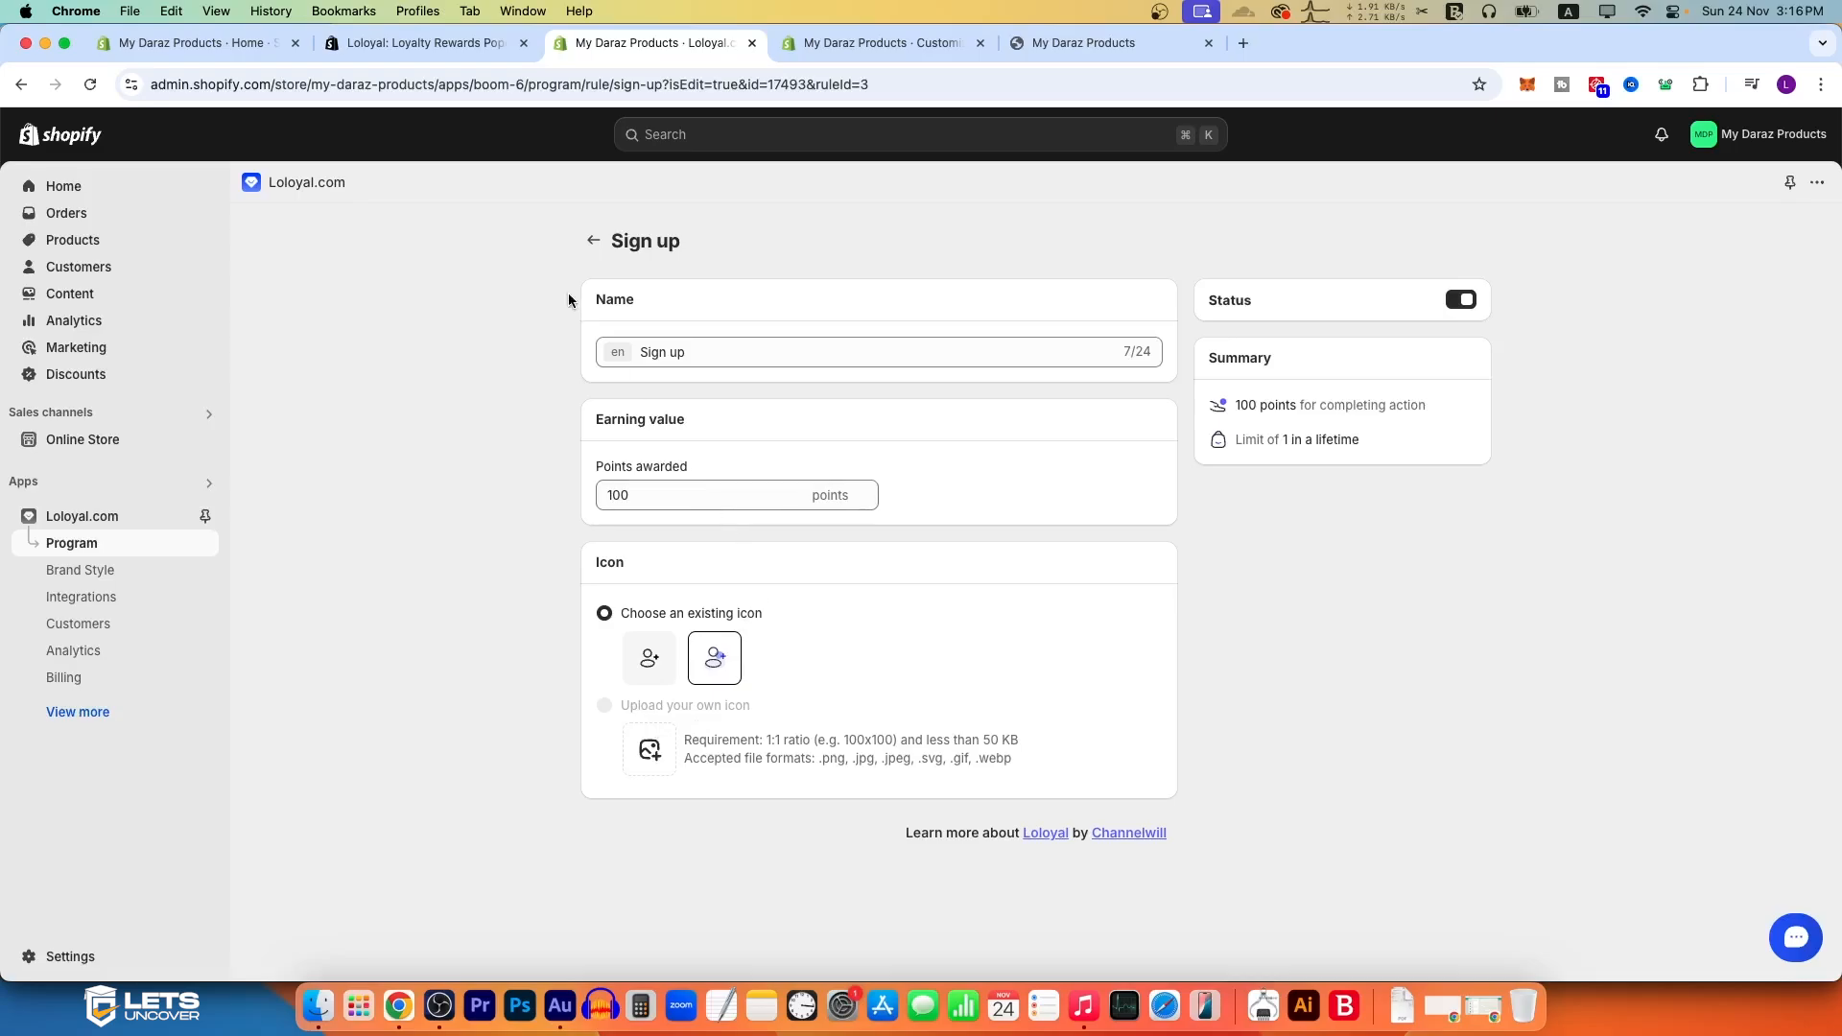
pyautogui.click(593, 239)
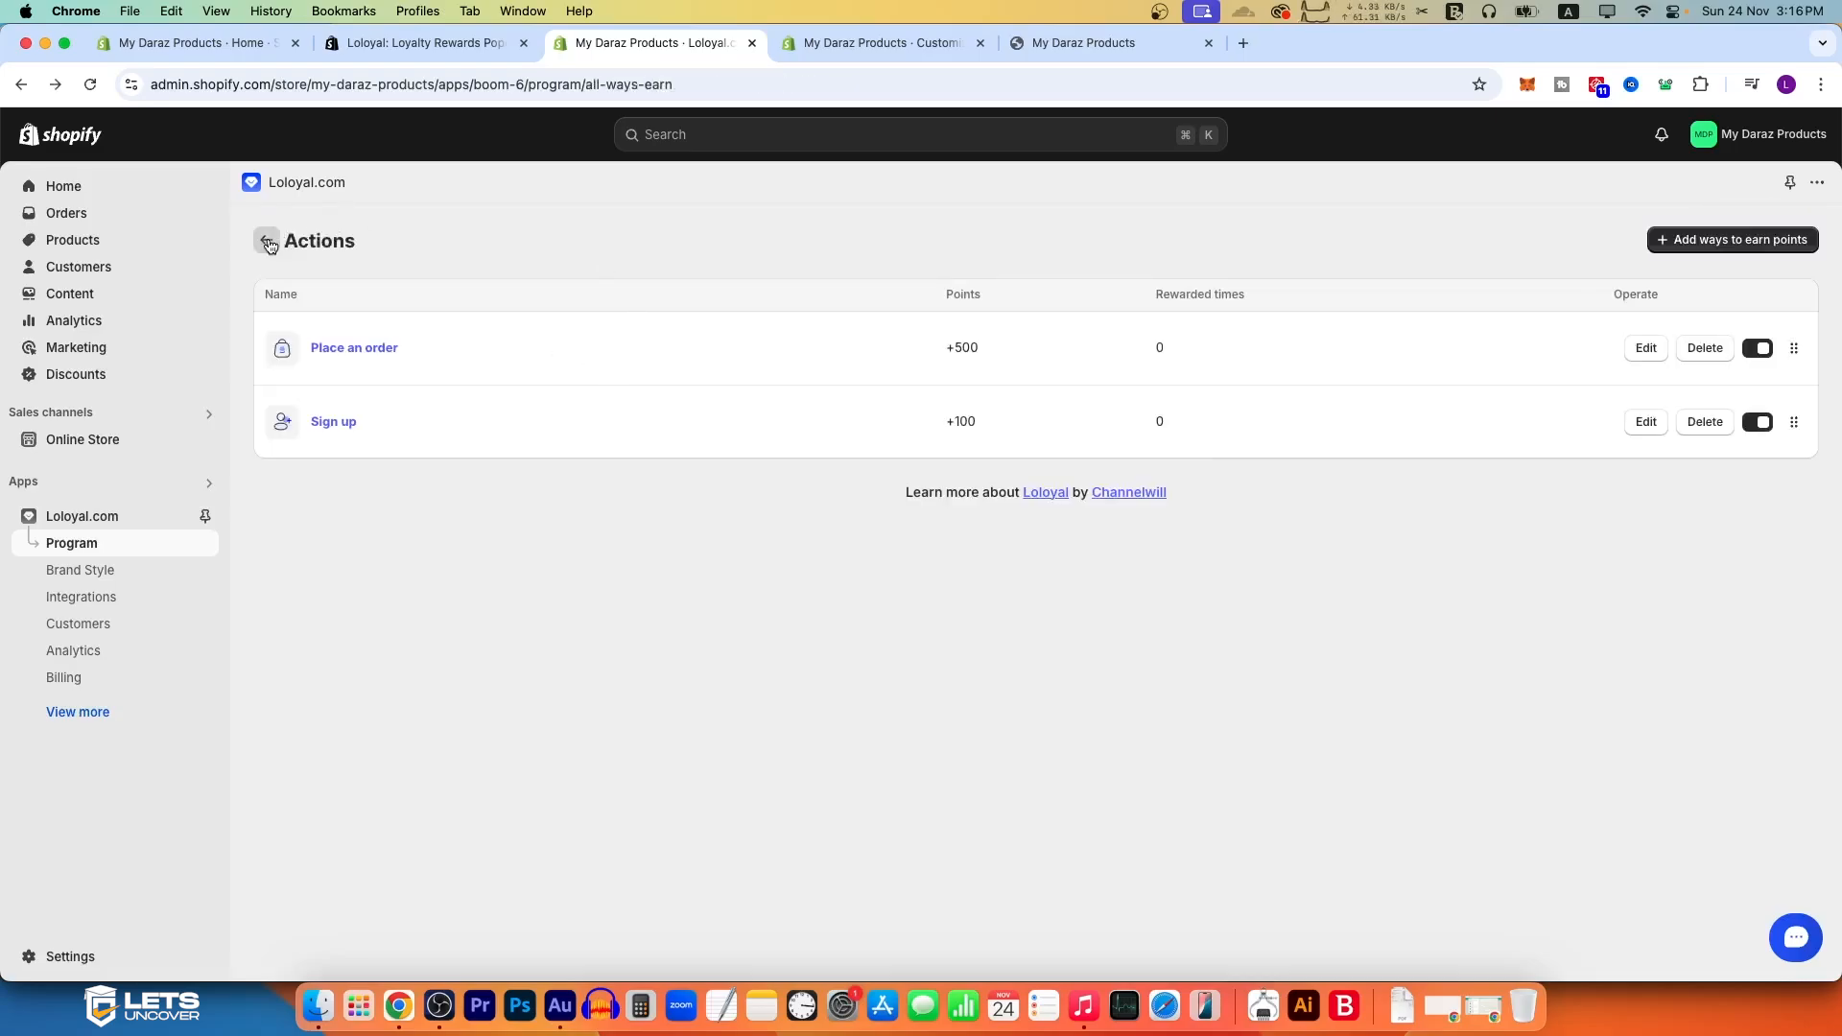
# Step: Add a Visit website reward that awards 1000 points as a way to earn and save it
pyautogui.click(270, 245)
pyautogui.click(1302, 253)
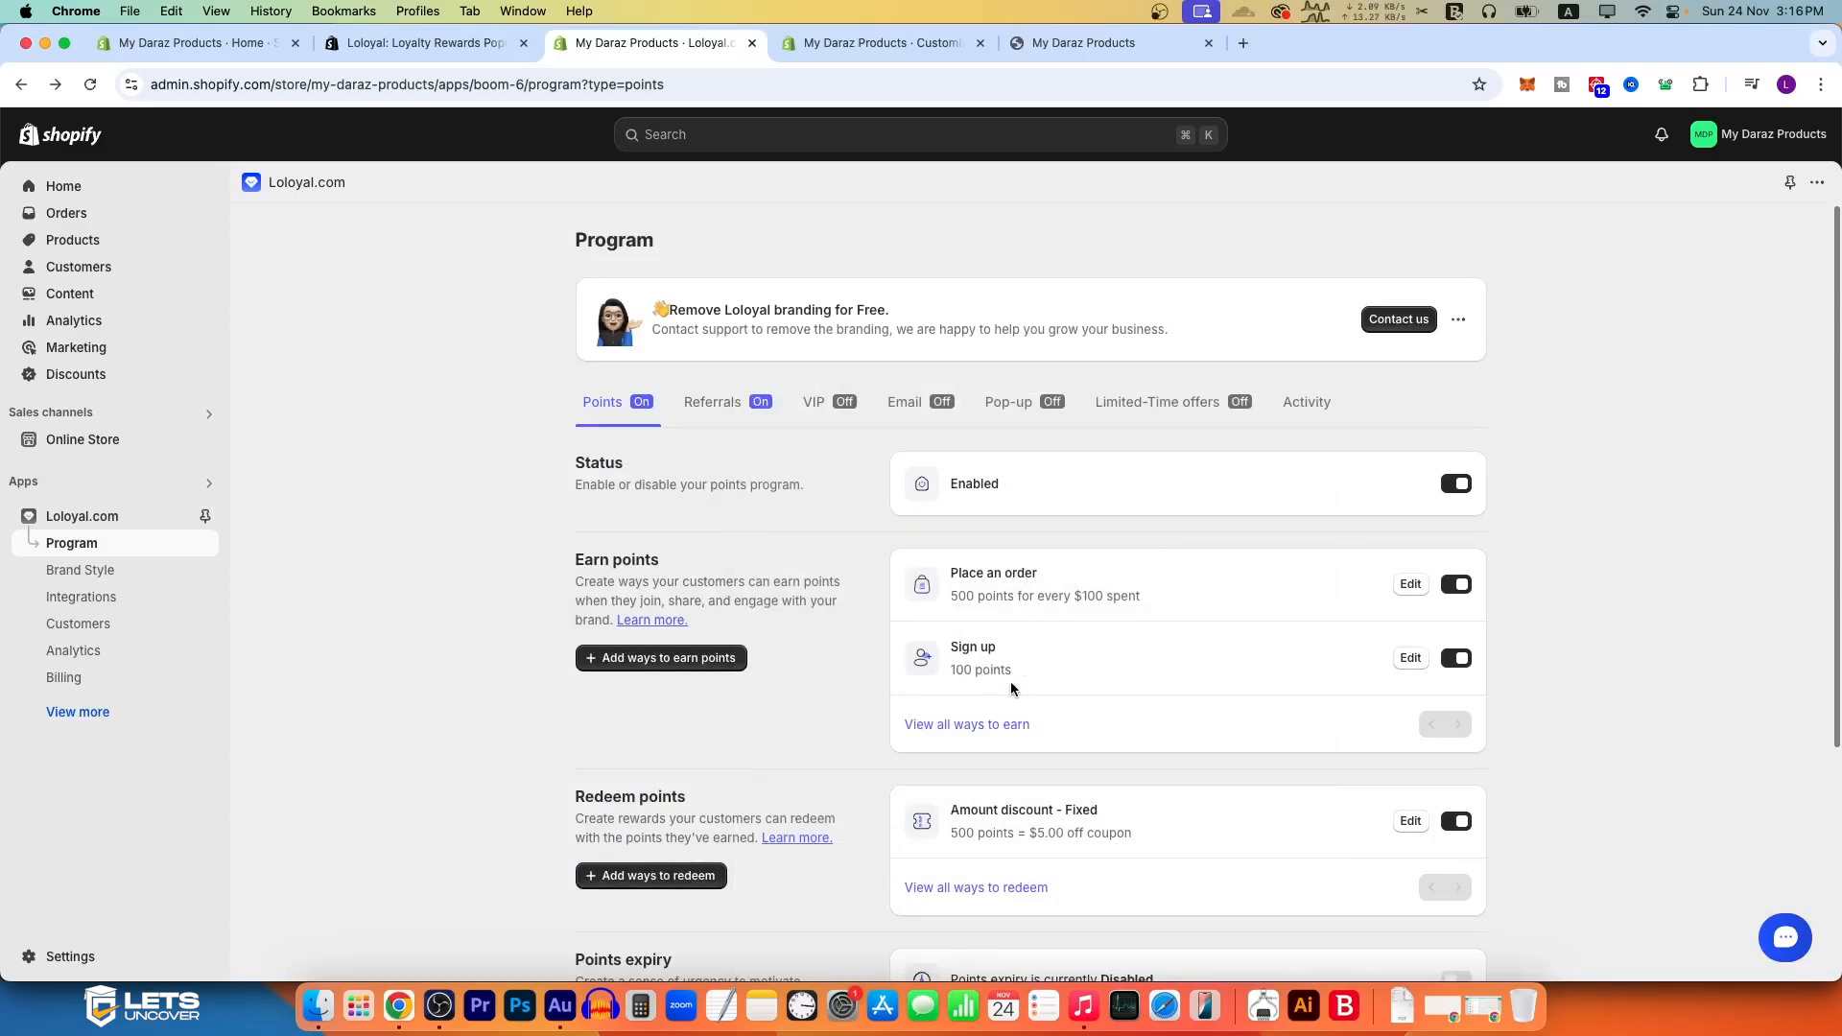
pyautogui.click(998, 725)
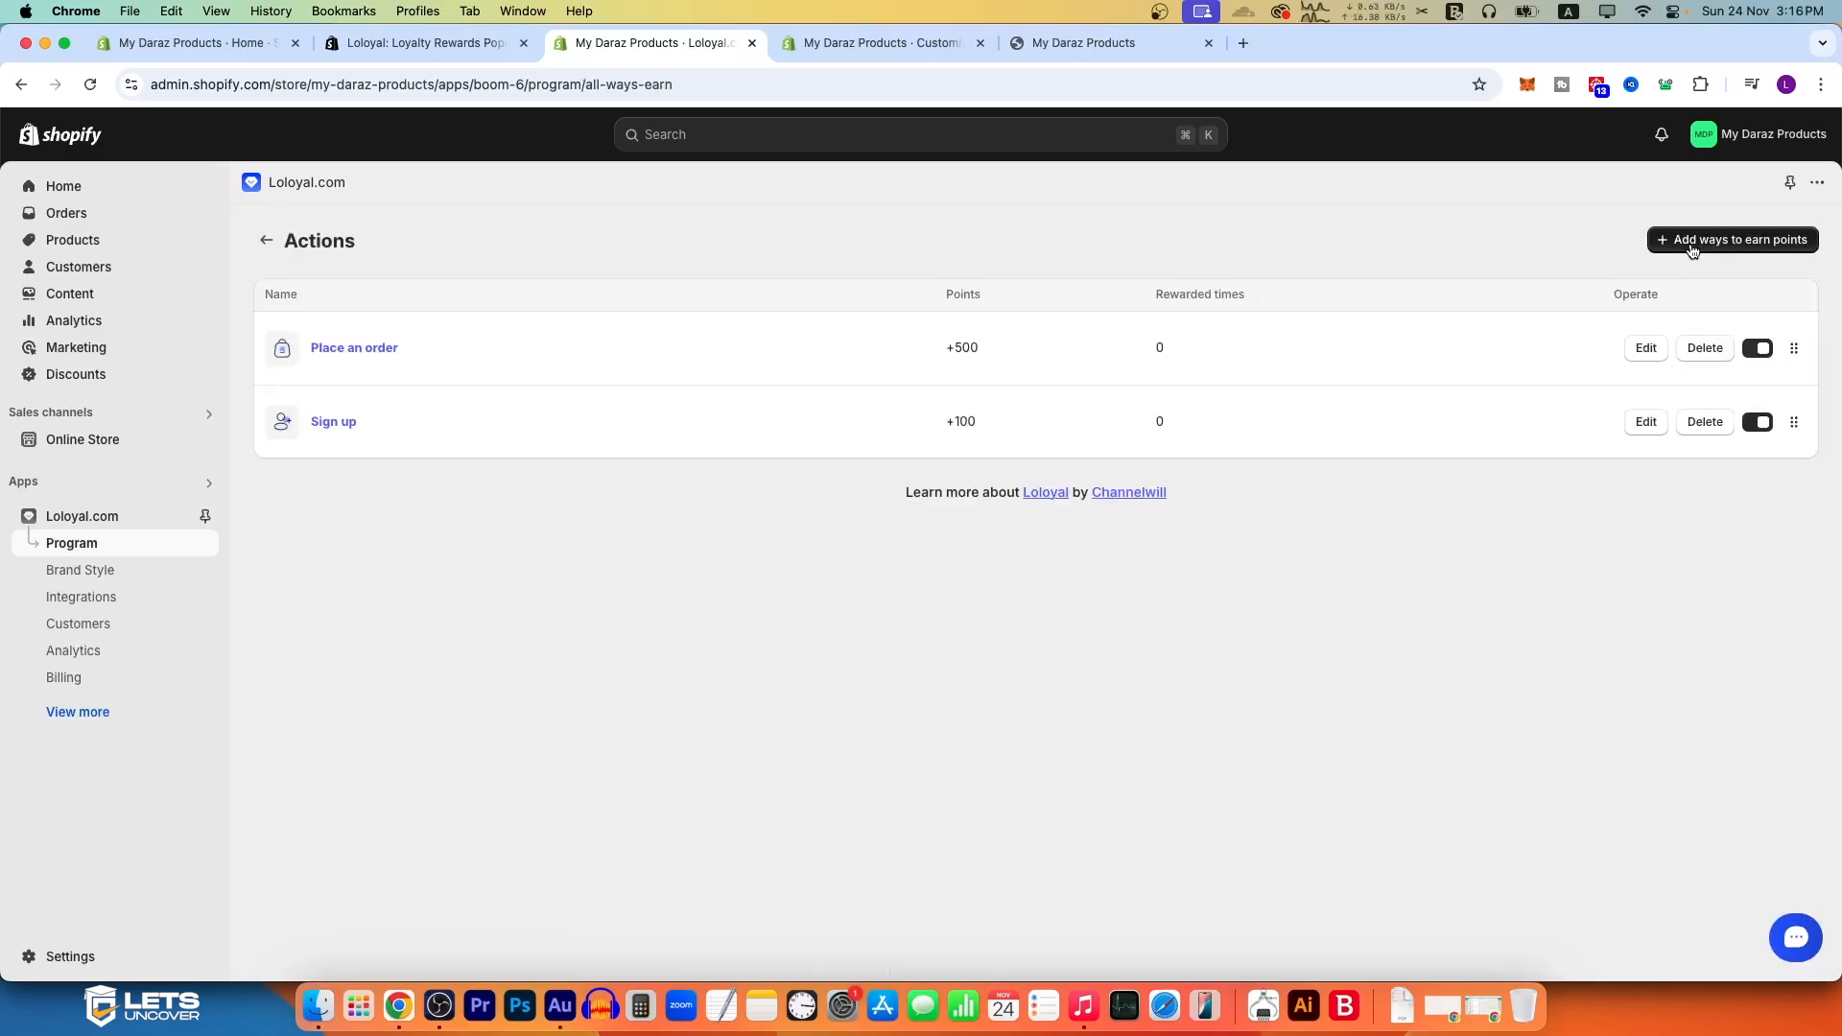
pyautogui.click(1692, 245)
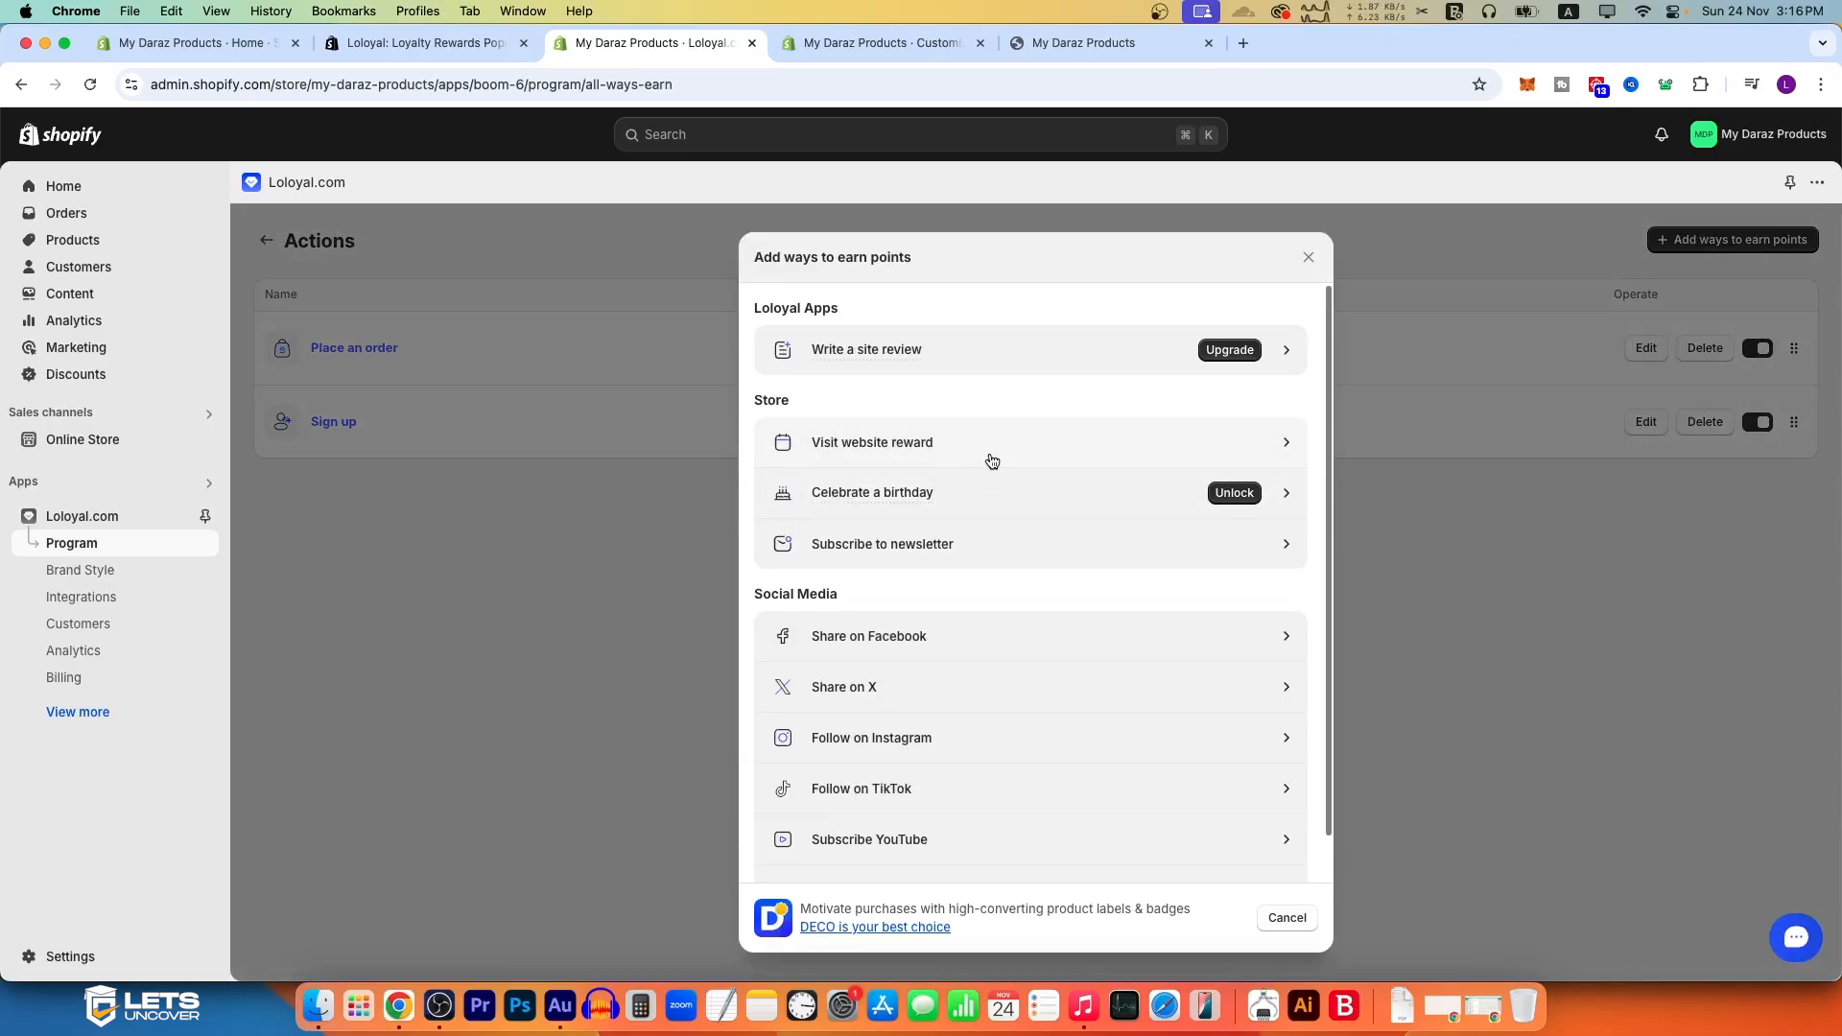
pyautogui.click(978, 459)
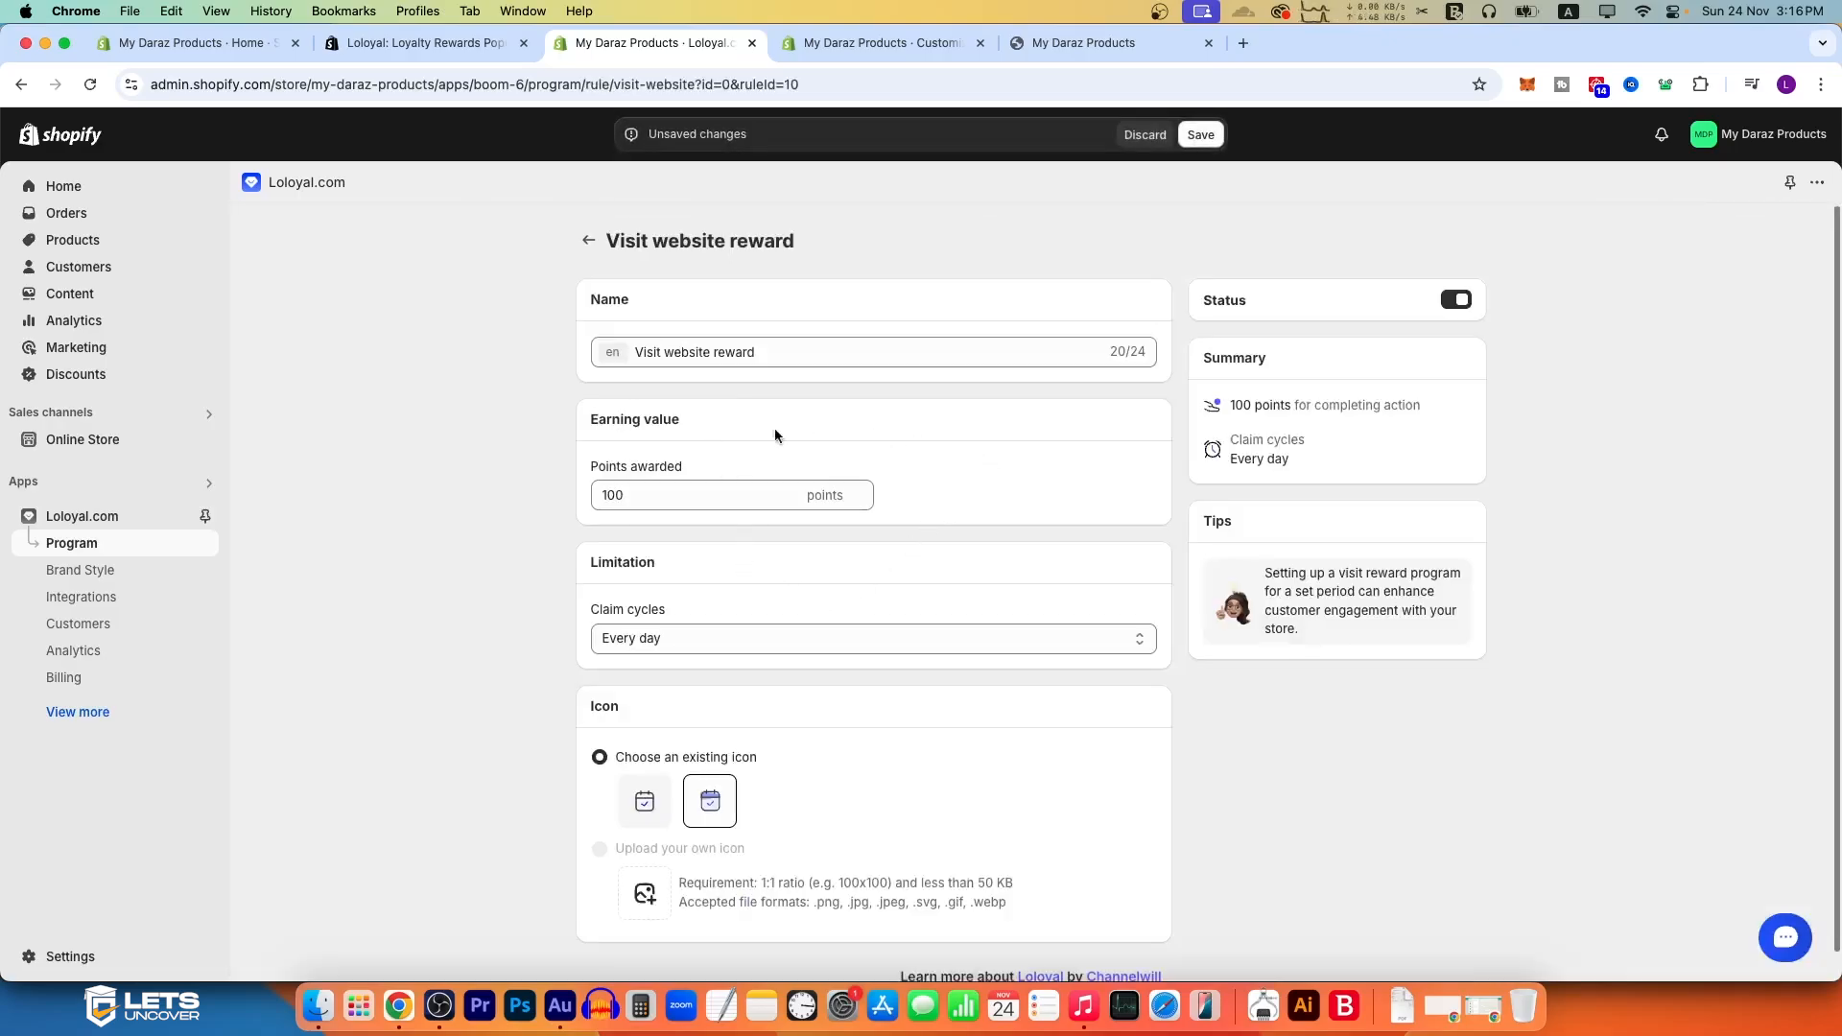
pyautogui.moveTo(651, 497); pyautogui.dragTo(538, 506)
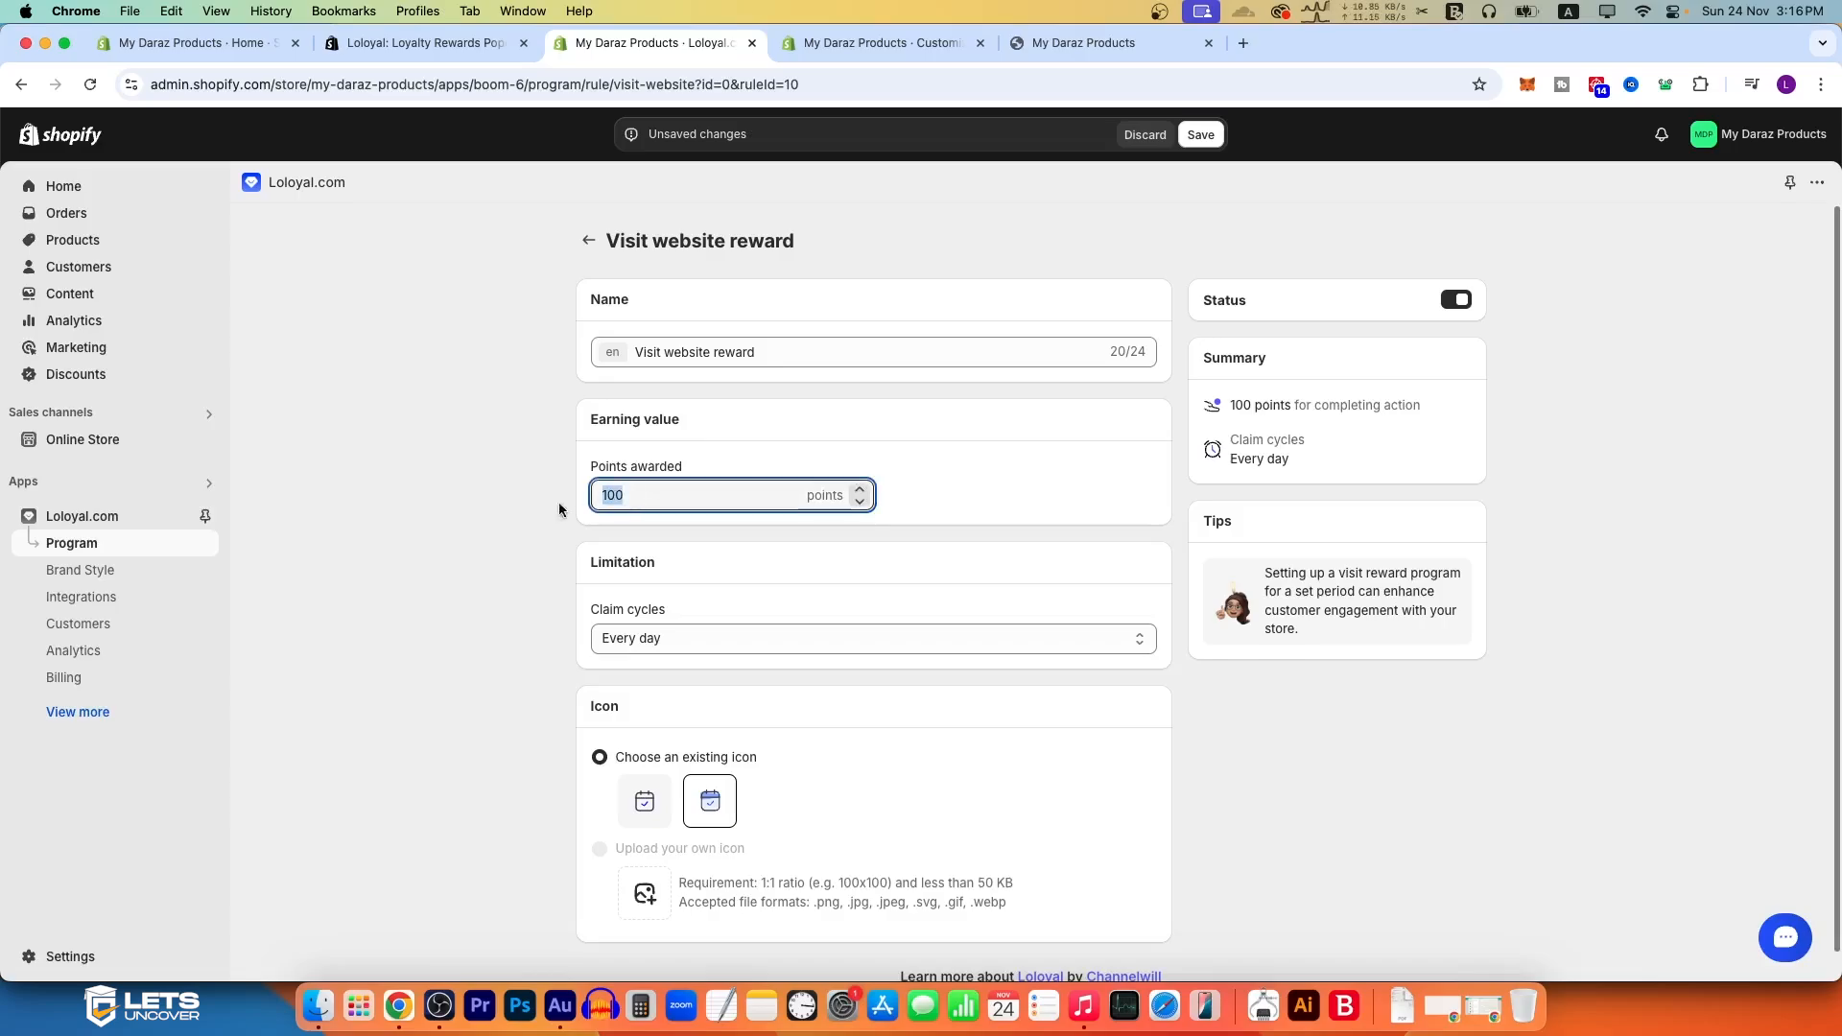
pyautogui.write('1000')
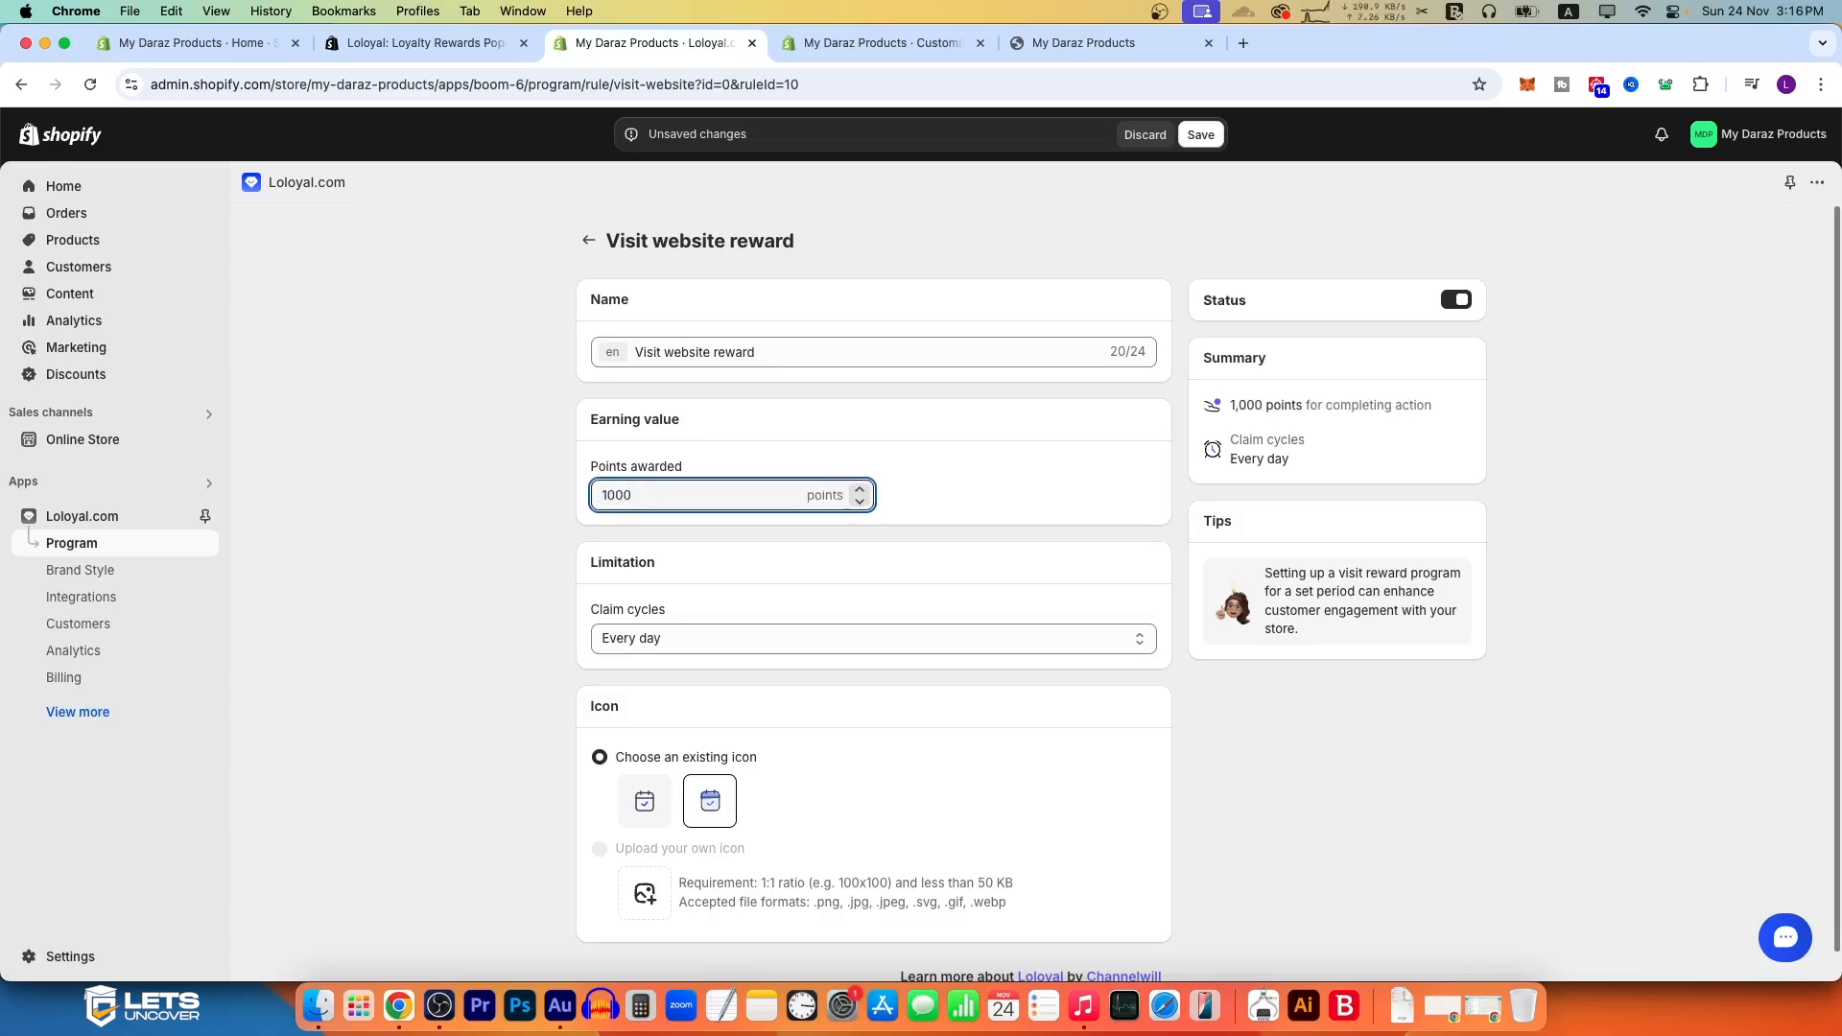
pyautogui.click(461, 564)
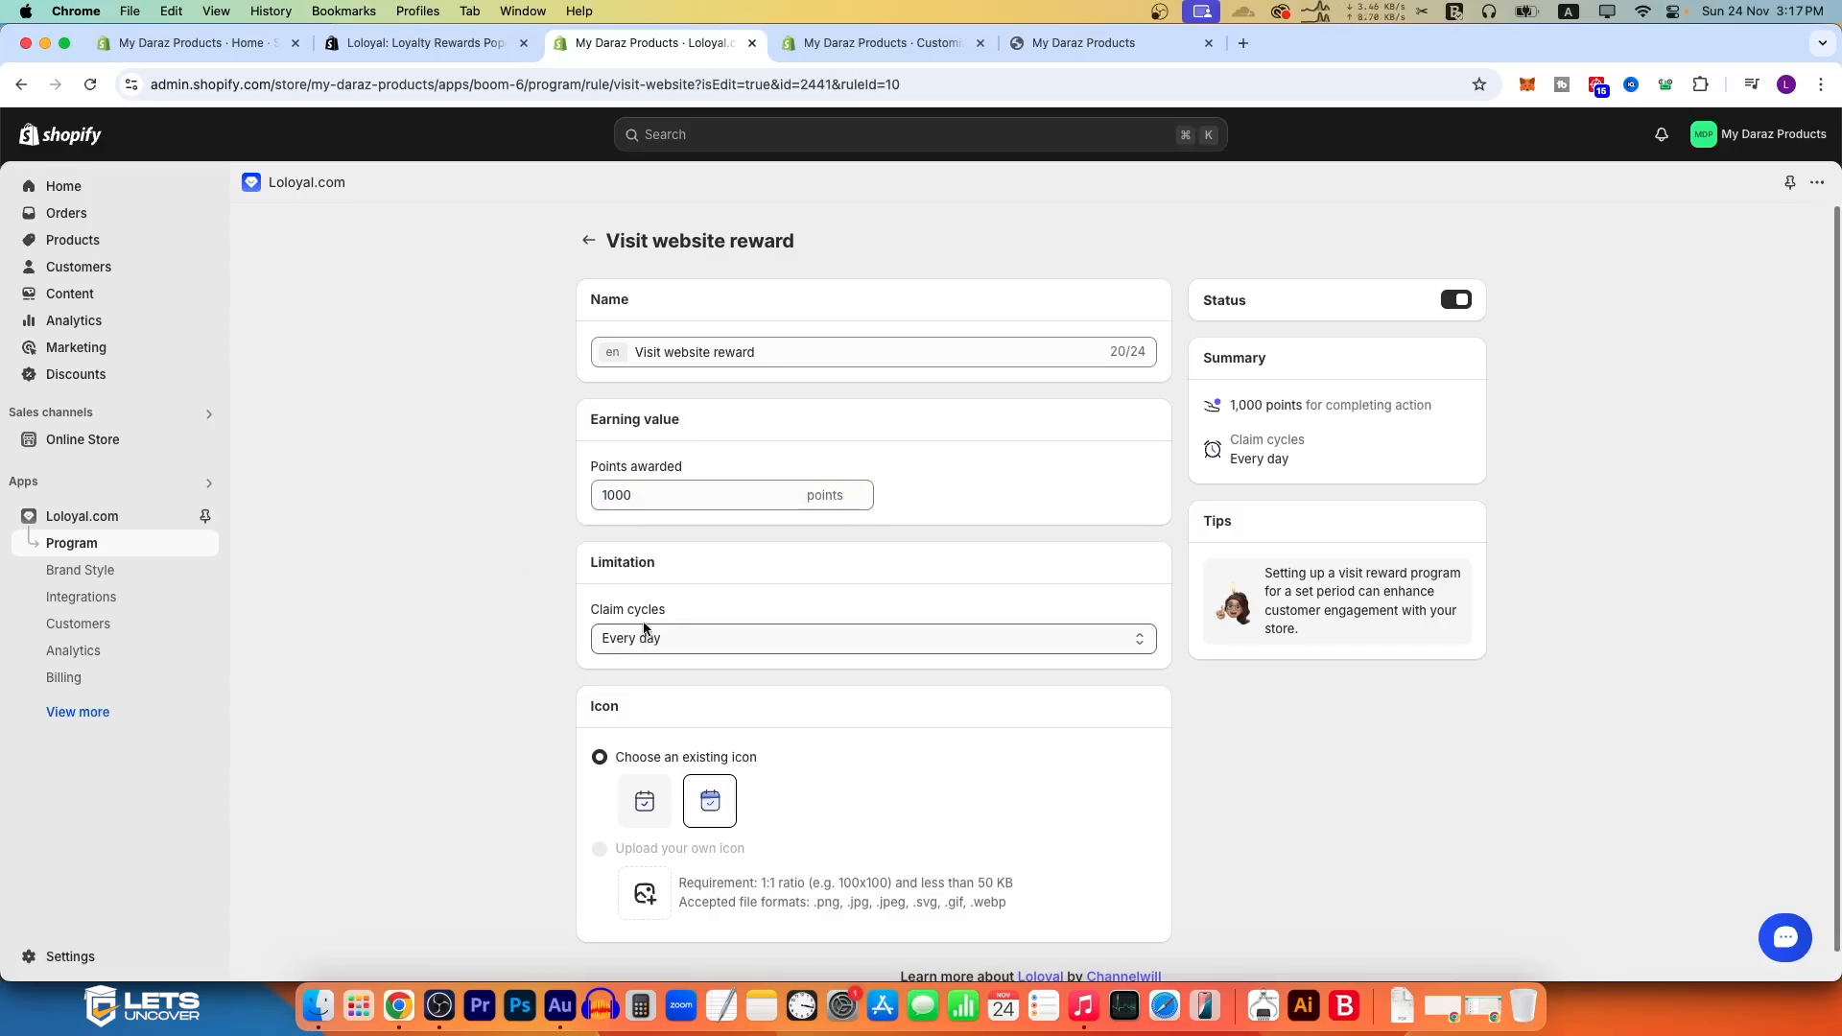
# Step: View the claim cycle options of the Visit website reward, keep Every day and return to the actions list
pyautogui.click(694, 641)
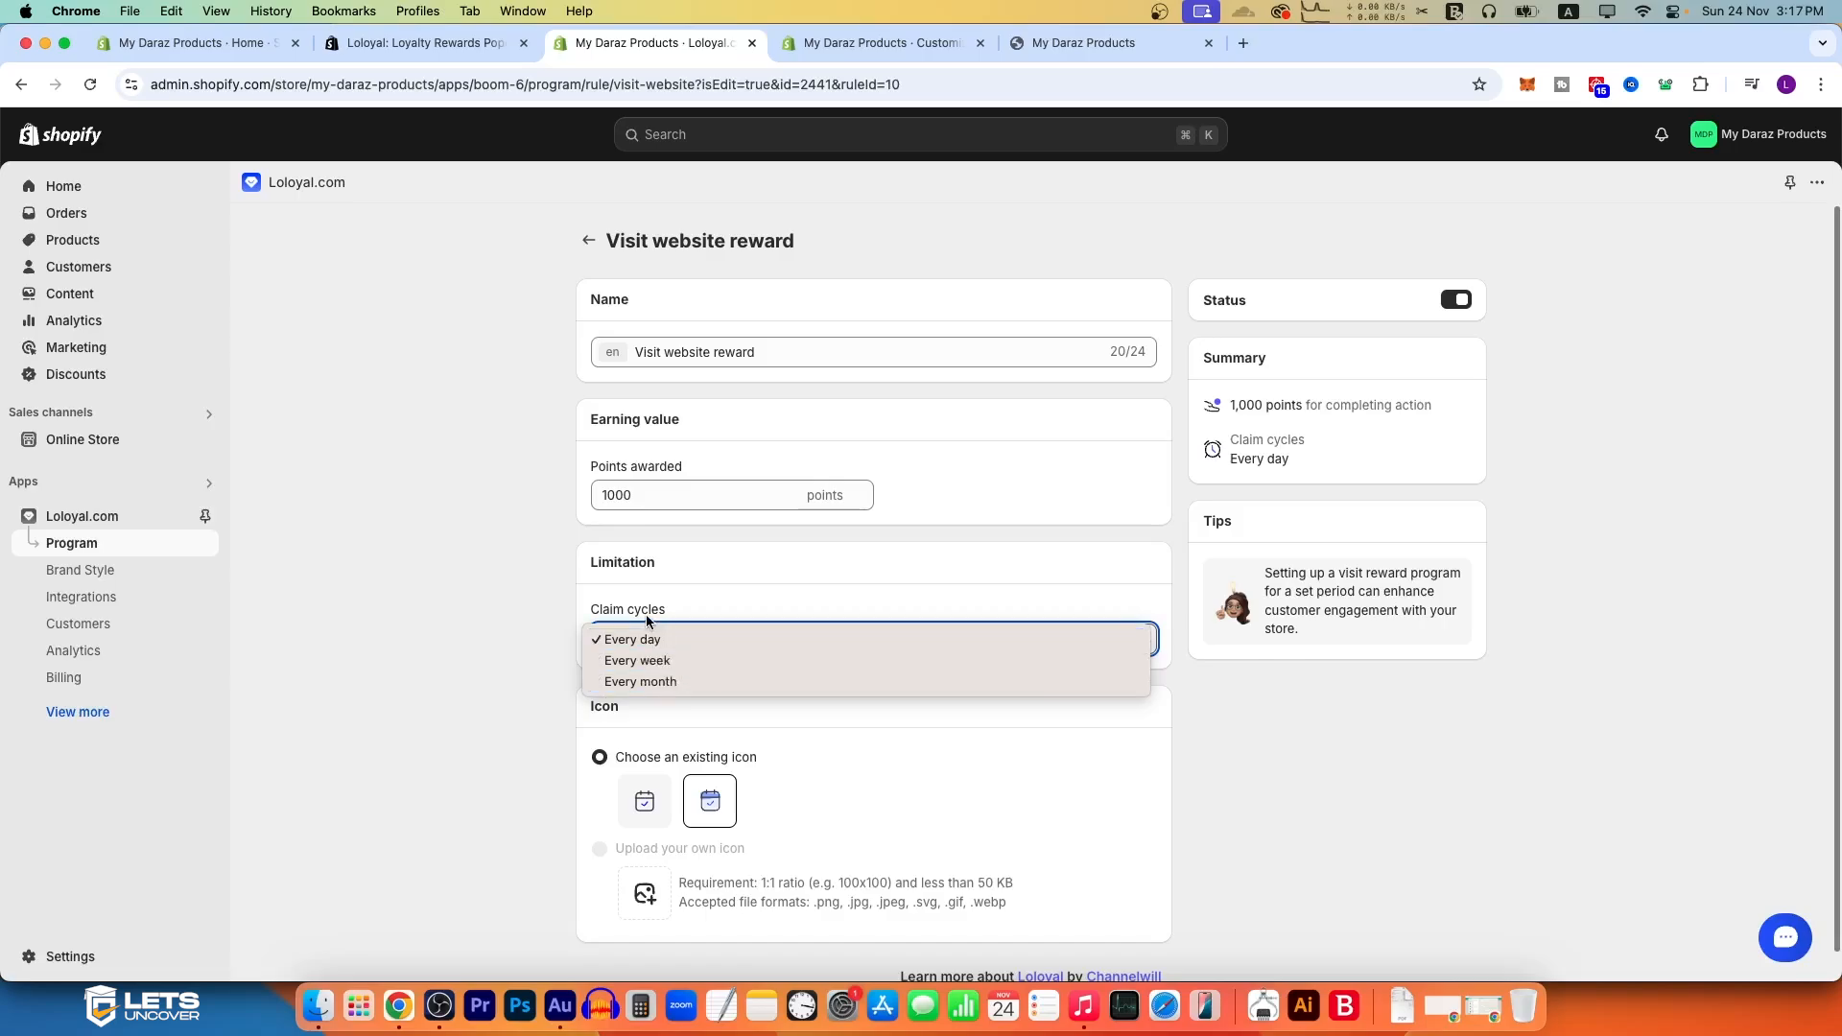
pyautogui.click(515, 597)
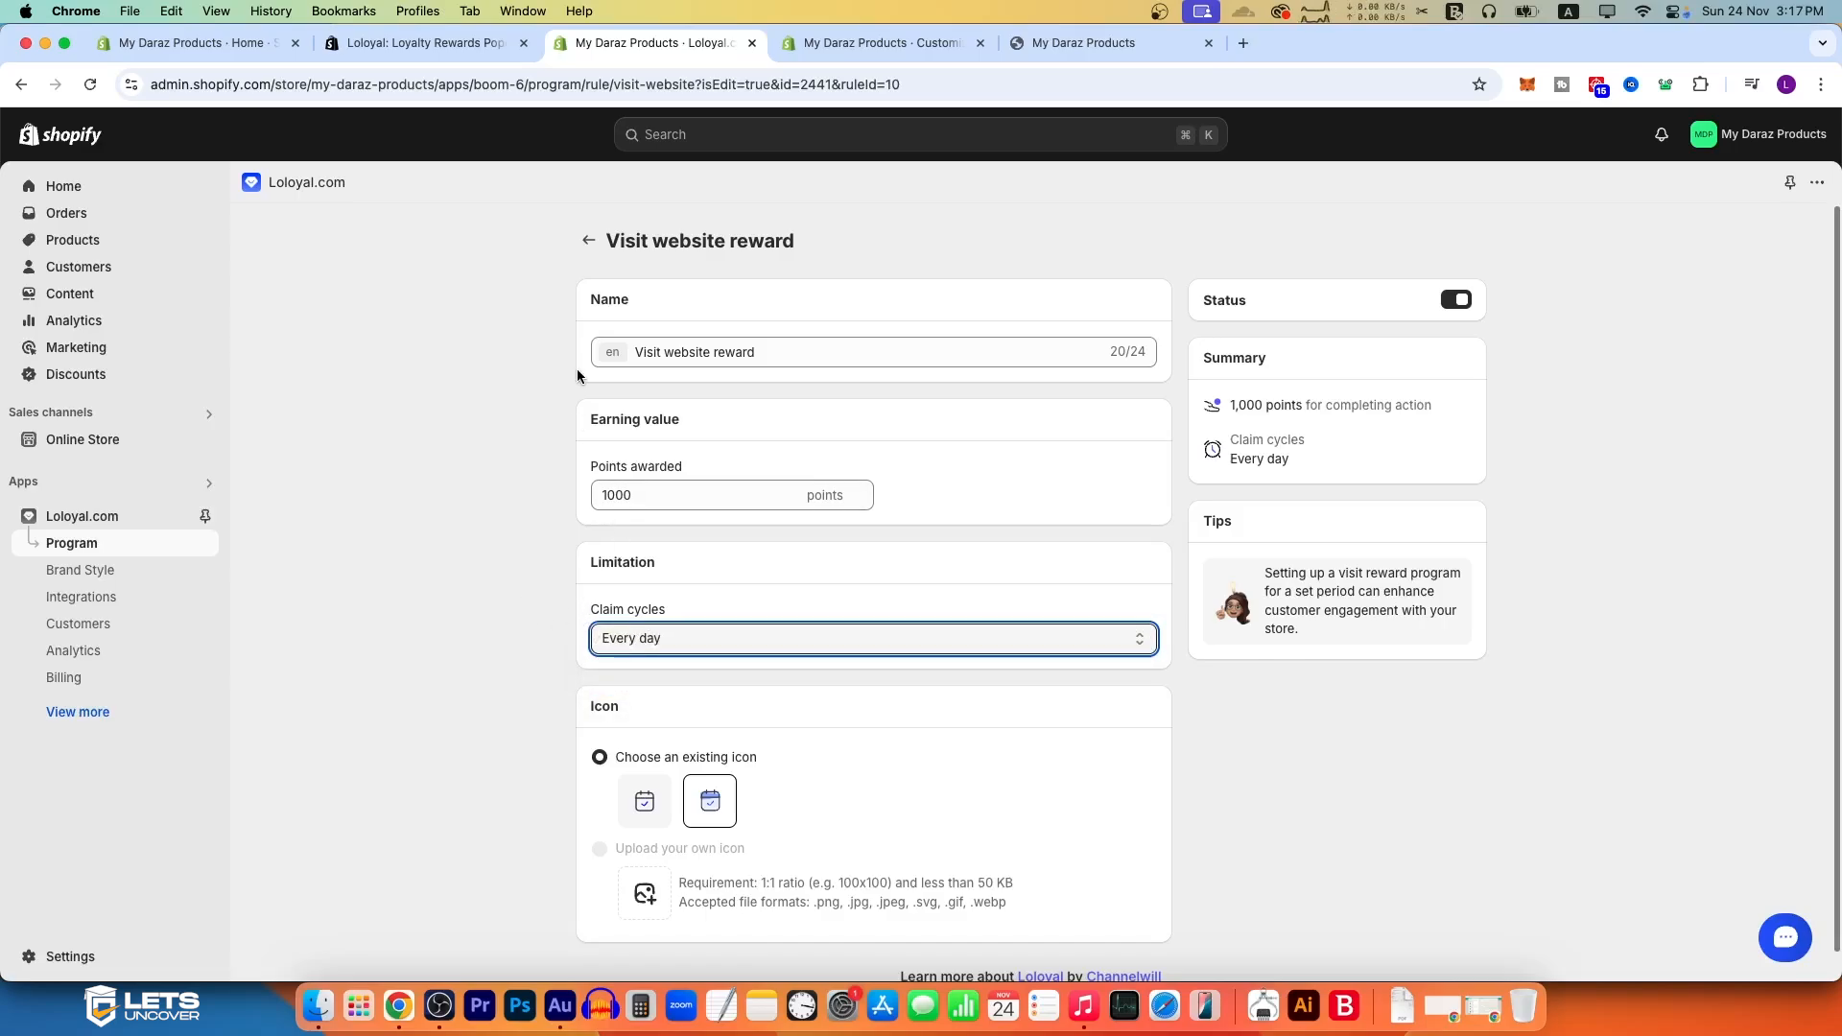
pyautogui.click(588, 240)
# Step: Start a Visit a URL reward as a new way to earn and set its points awarded to 500
pyautogui.click(1652, 244)
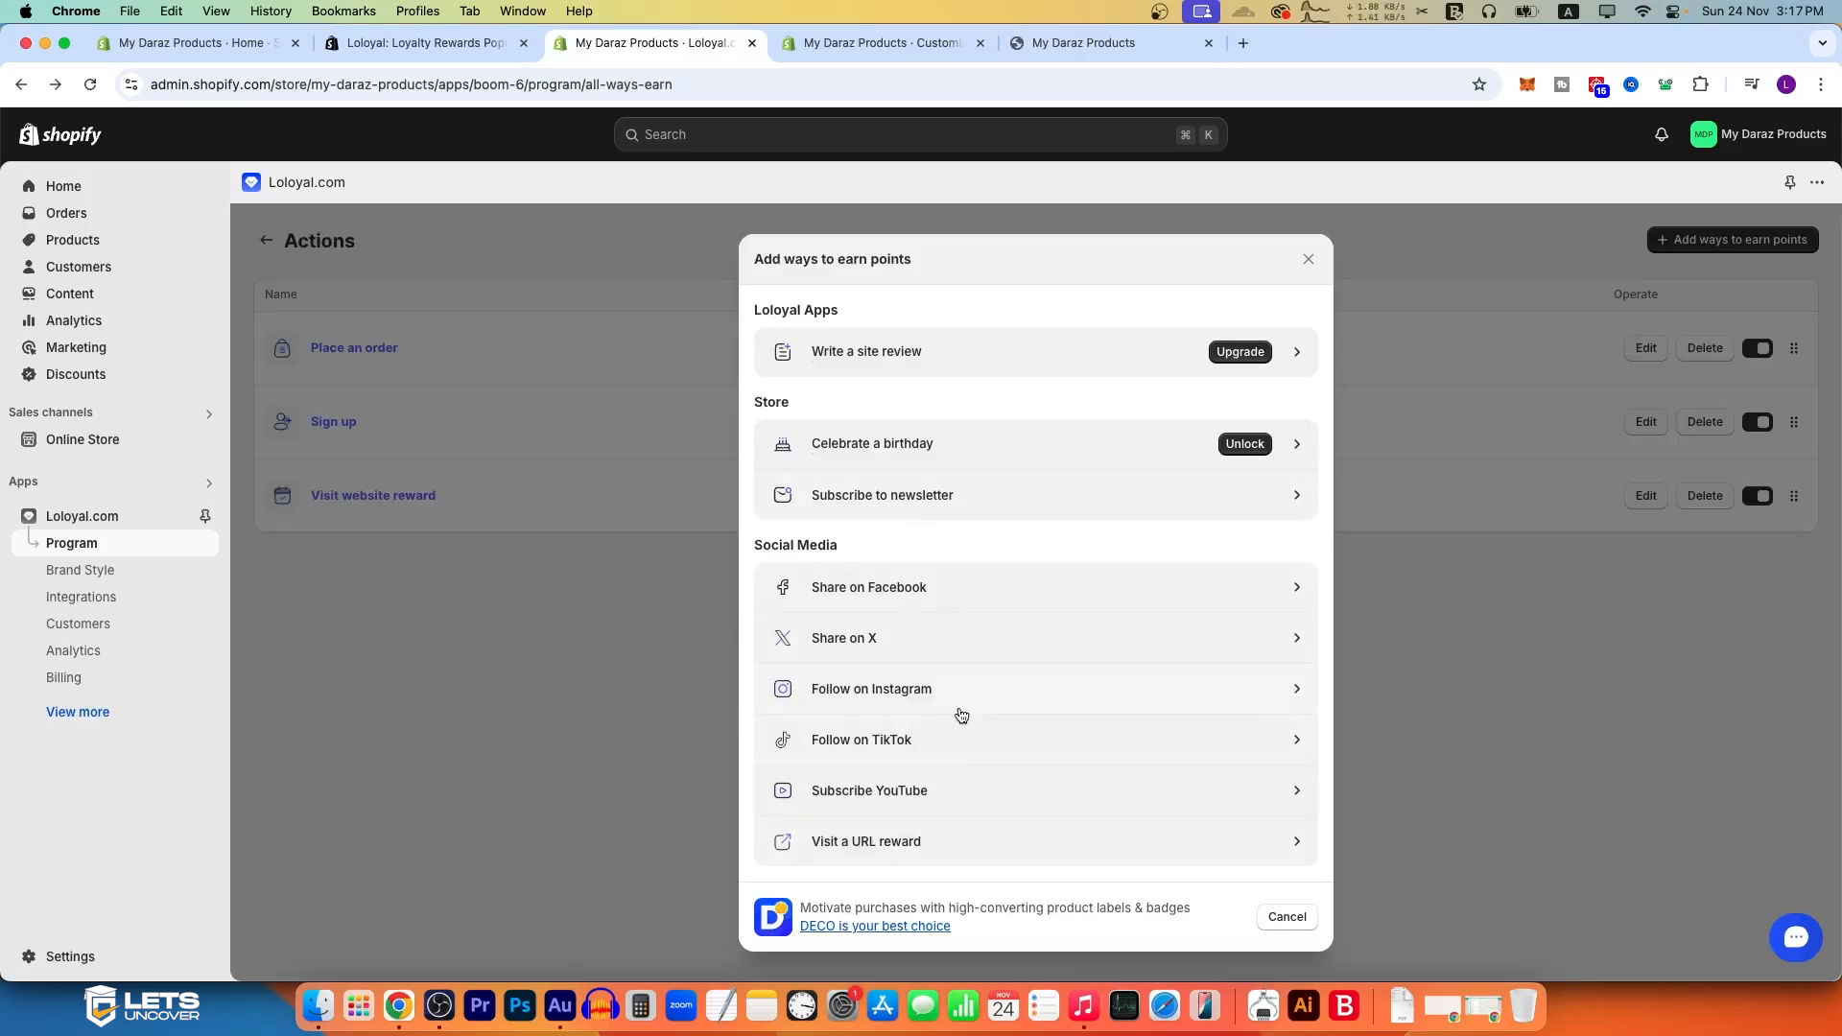
pyautogui.click(911, 849)
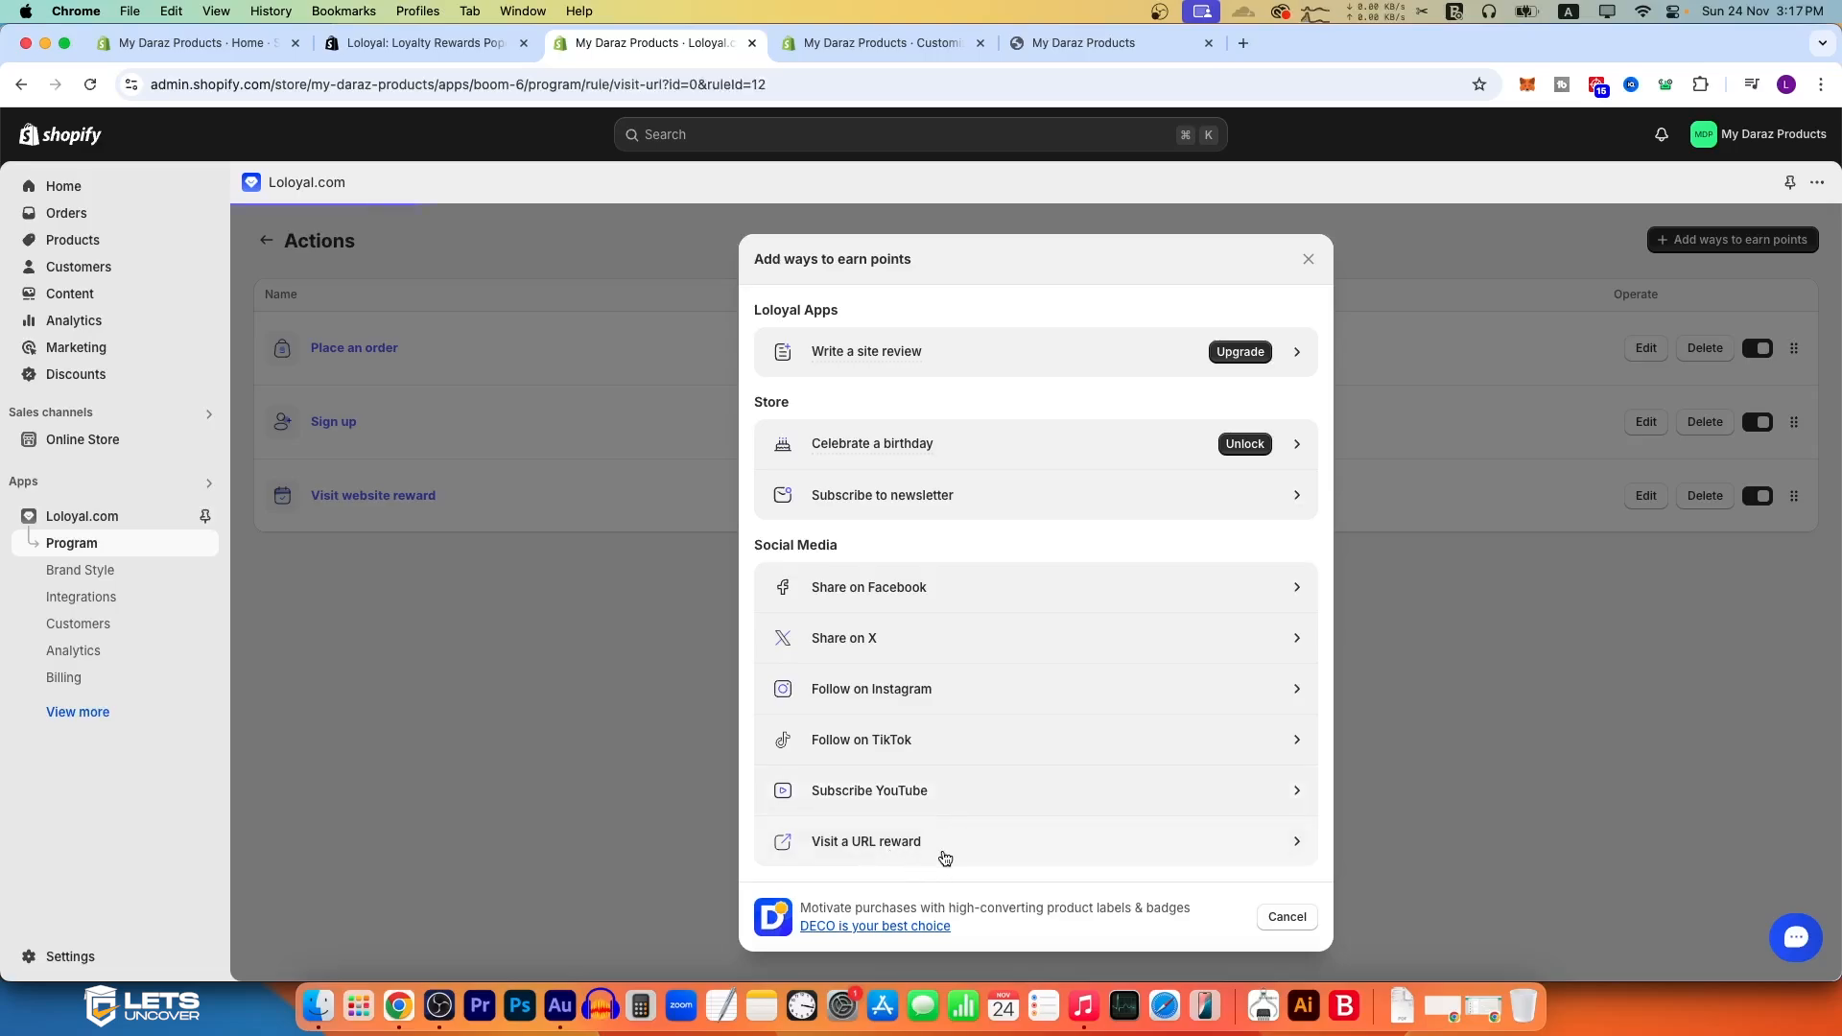
pyautogui.moveTo(774, 354); pyautogui.dragTo(547, 353)
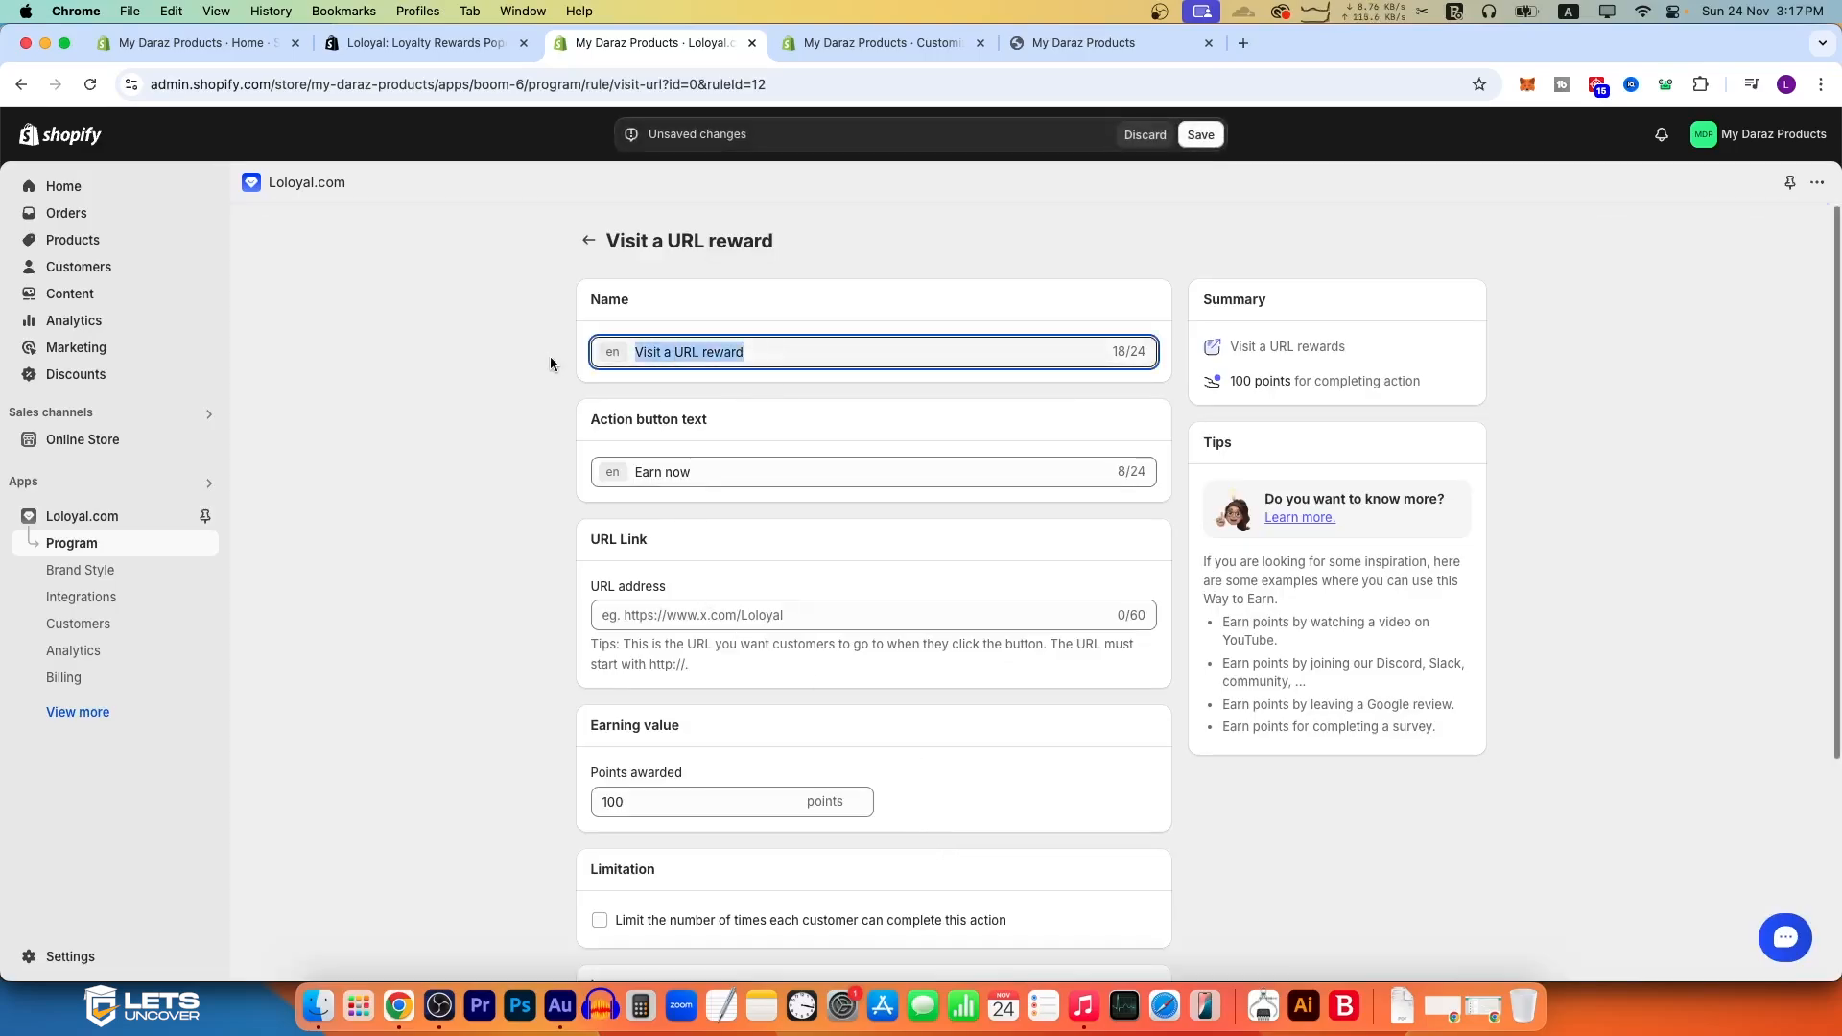
pyautogui.moveTo(729, 477); pyautogui.dragTo(587, 479)
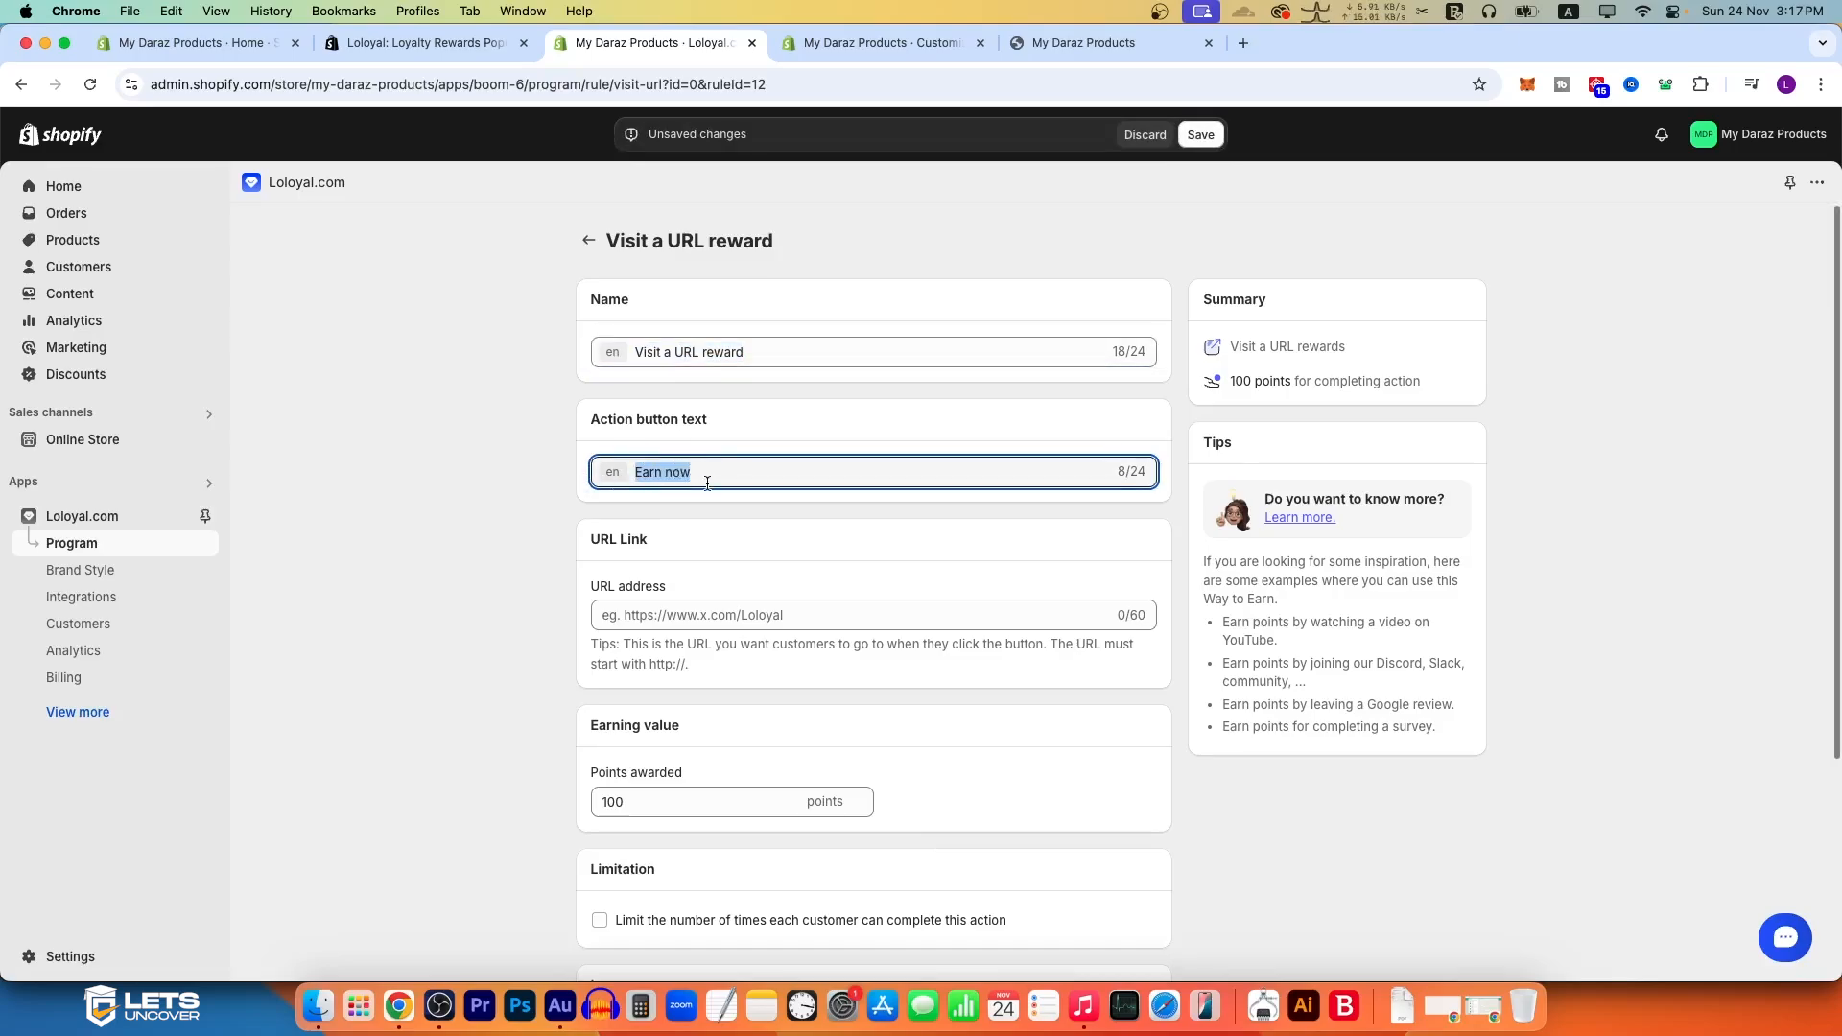
pyautogui.click(702, 621)
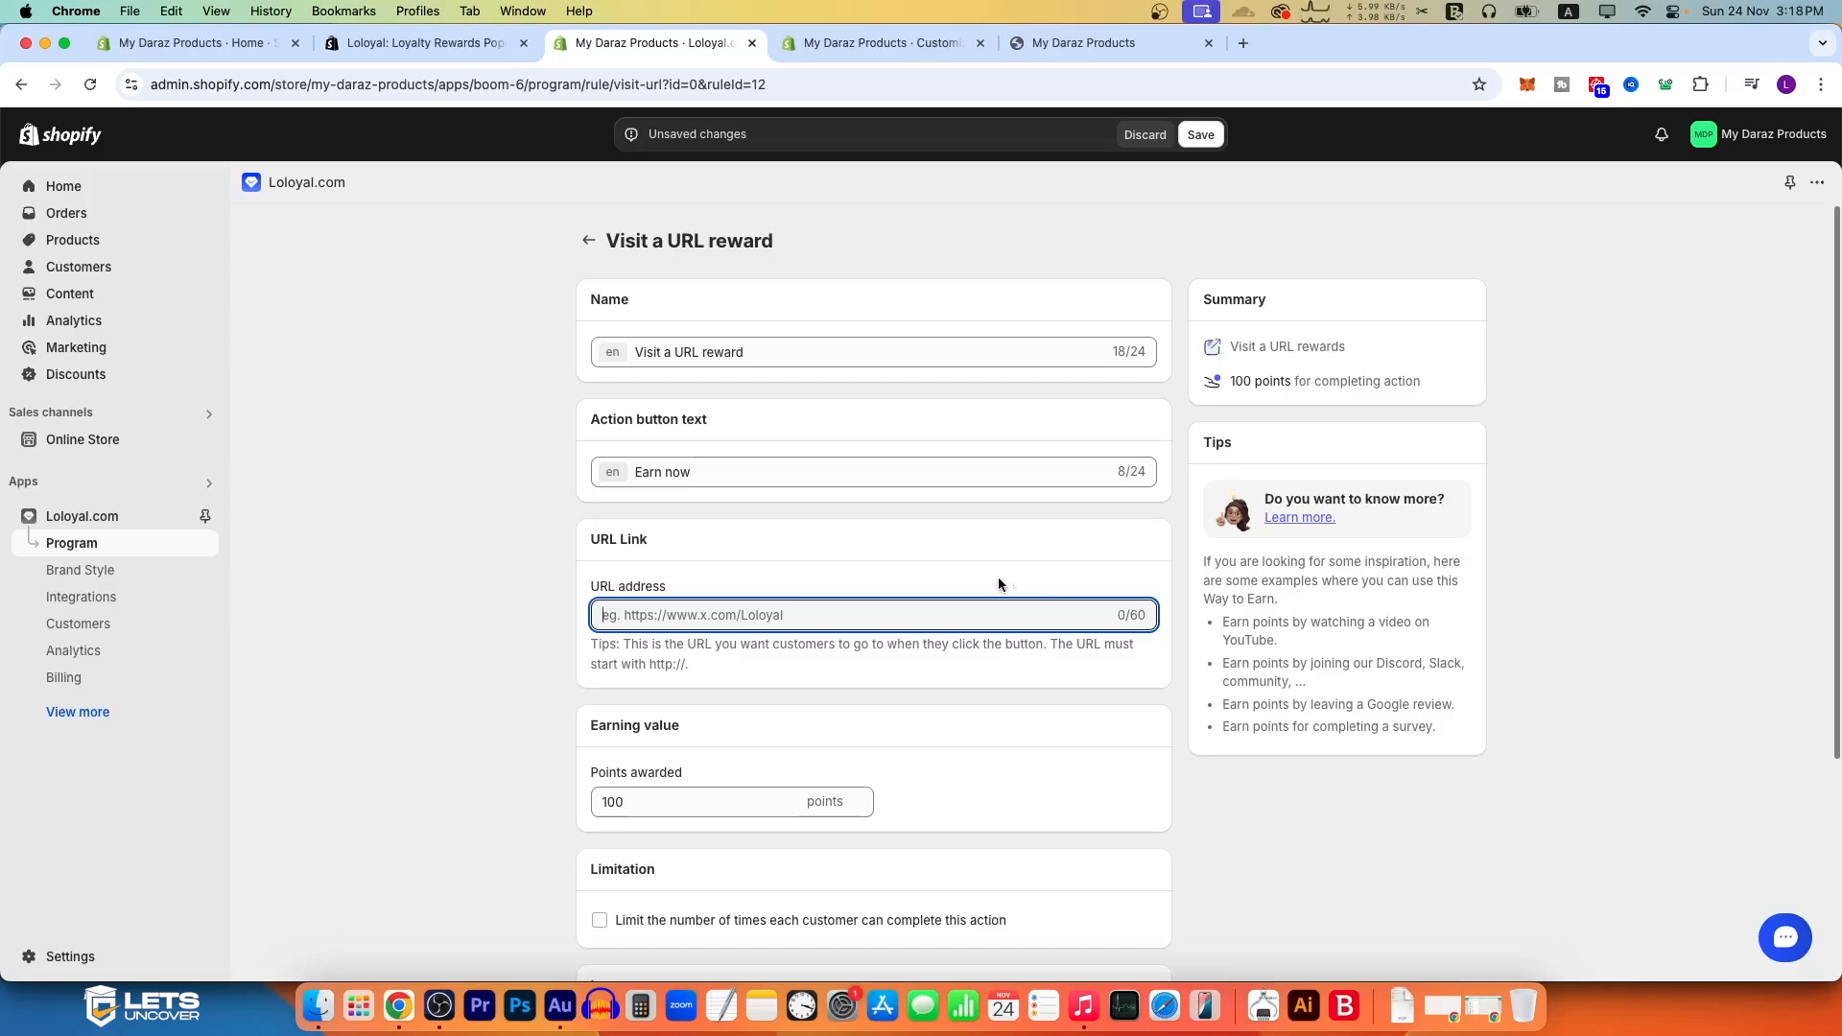
pyautogui.click(638, 802)
pyautogui.doubleClick(614, 803)
pyautogui.write('500')
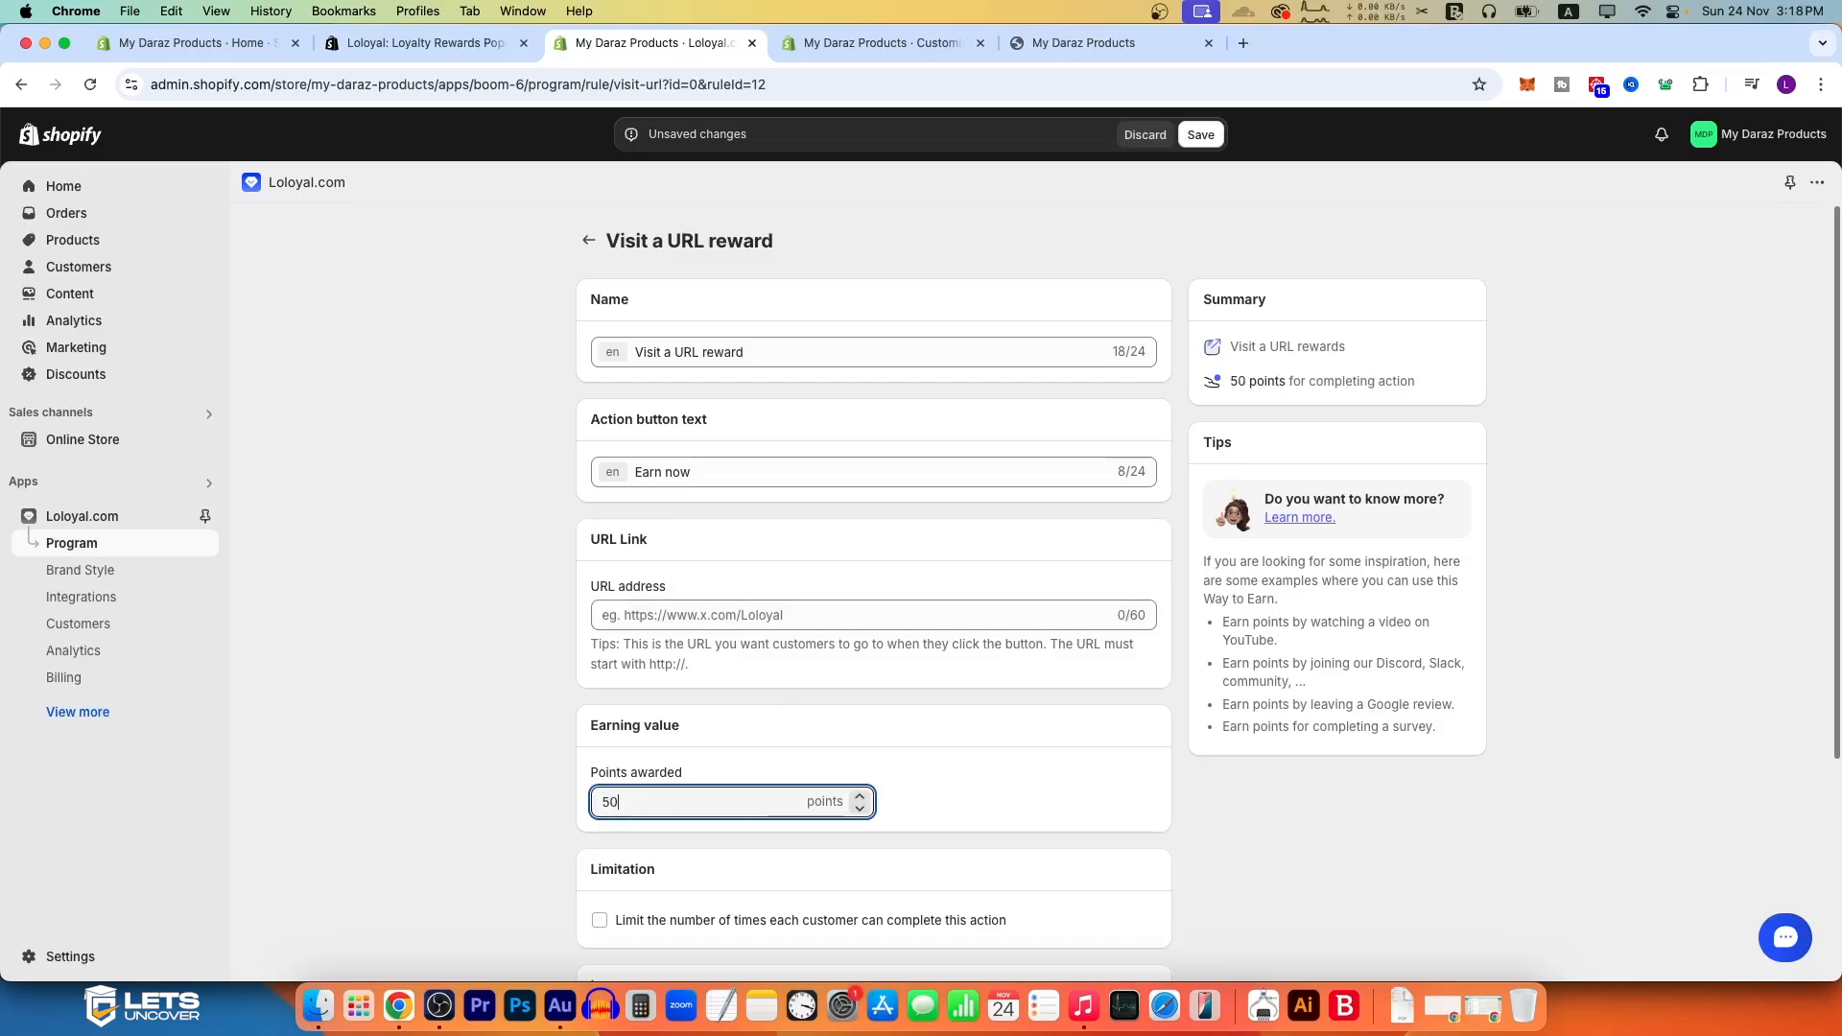
pyautogui.click(1042, 38)
pyautogui.scroll(-5, 1043, 531)
pyautogui.click(1043, 531)
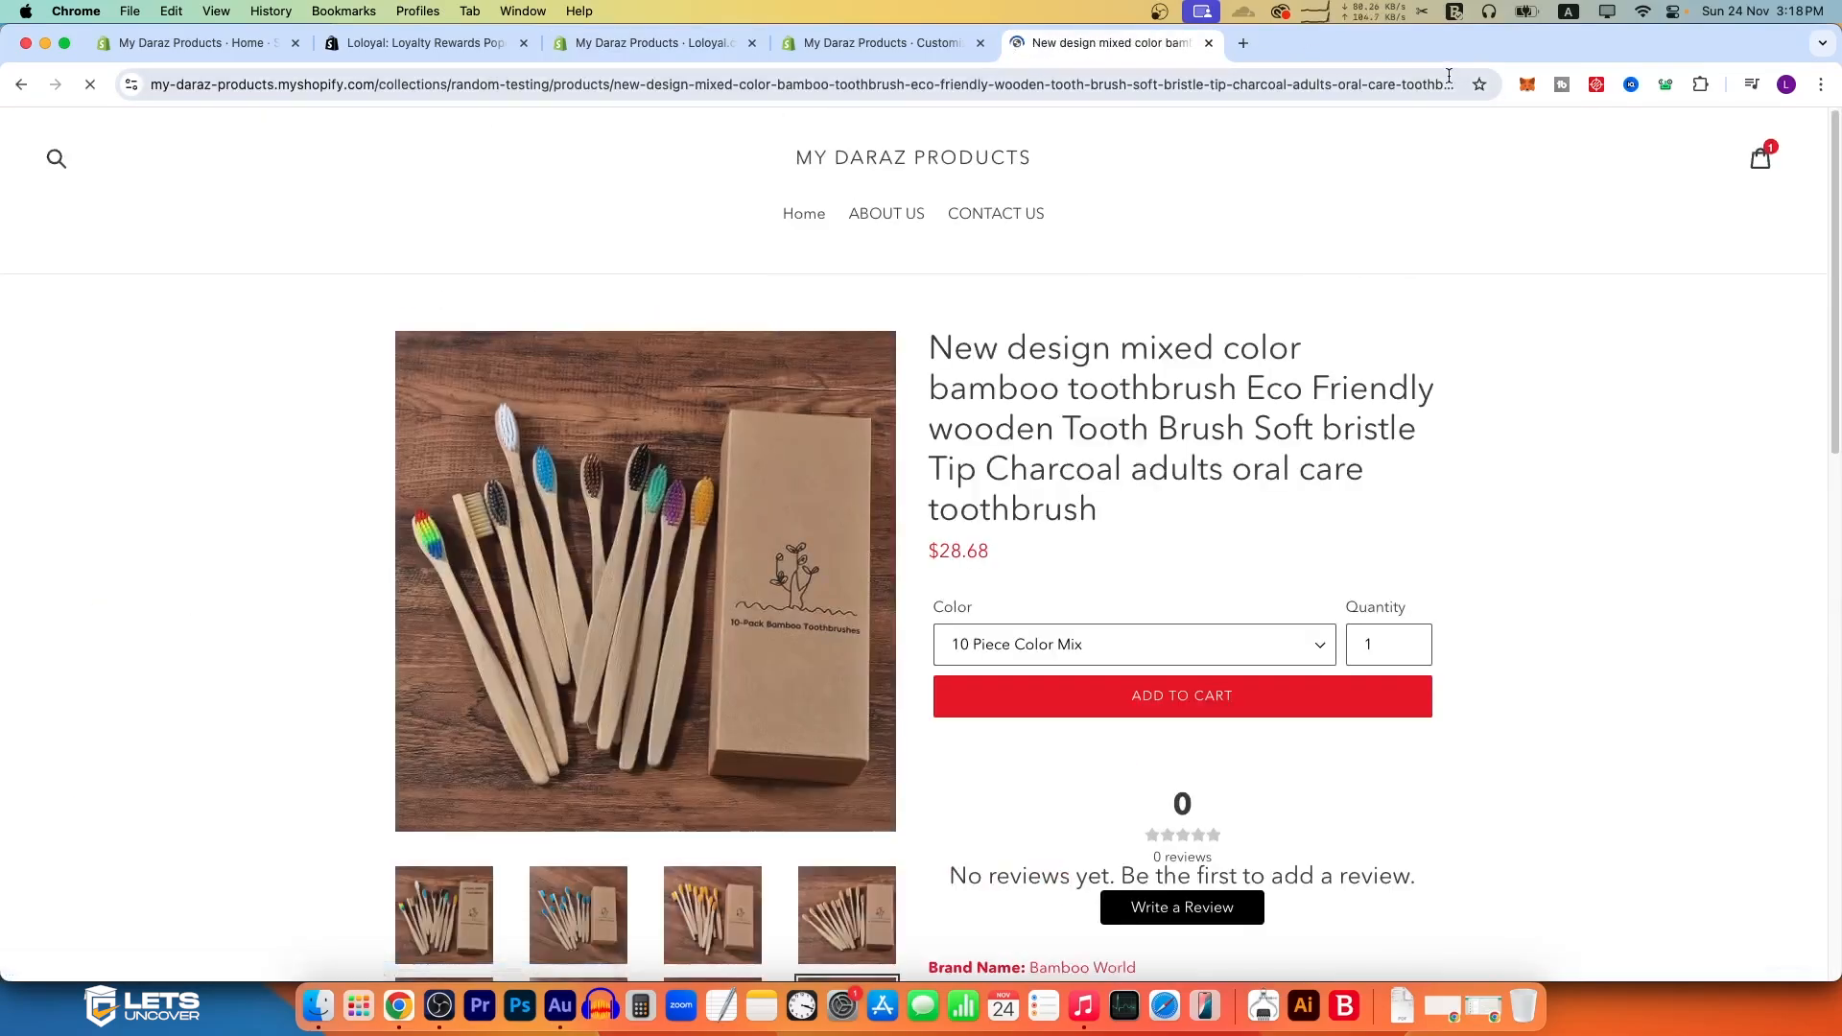
pyautogui.click(443, 82)
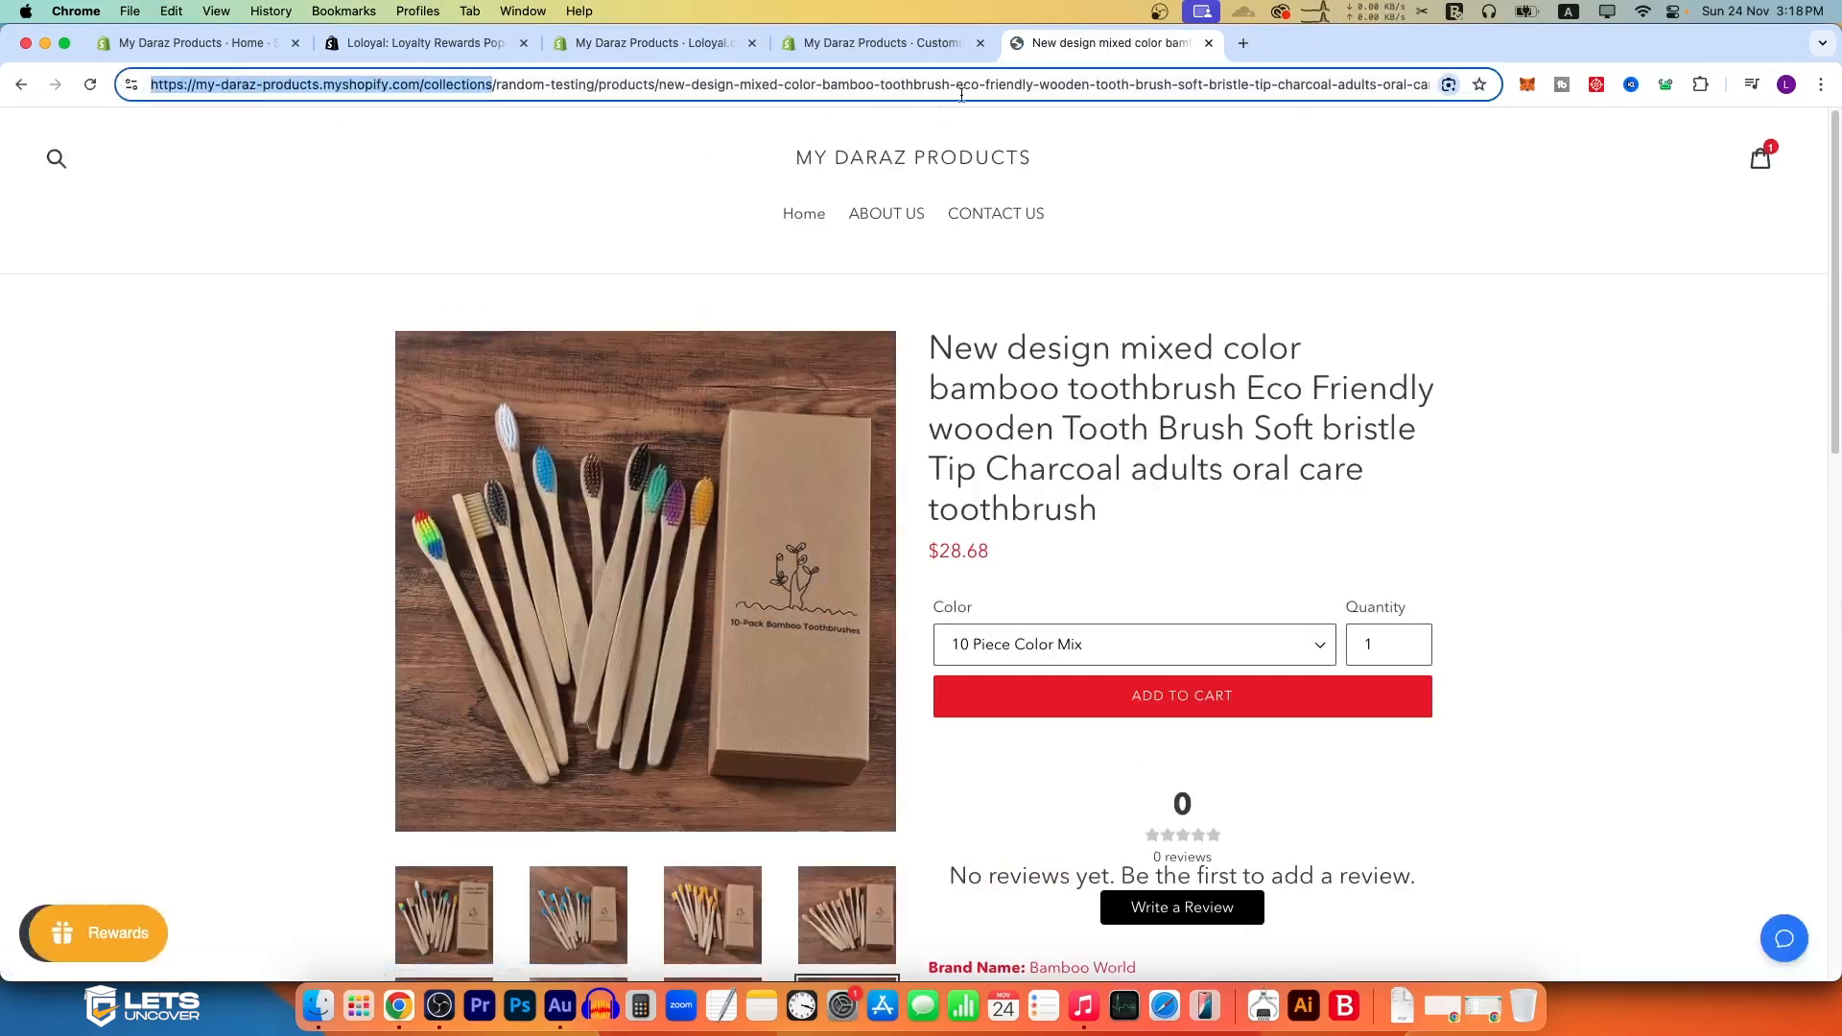
pyautogui.hotkey('ctrl', 'shift', 'Tab')
pyautogui.click(662, 42)
pyautogui.click(717, 617)
pyautogui.write('https://my-daraz-products.myshopify.com/collections')
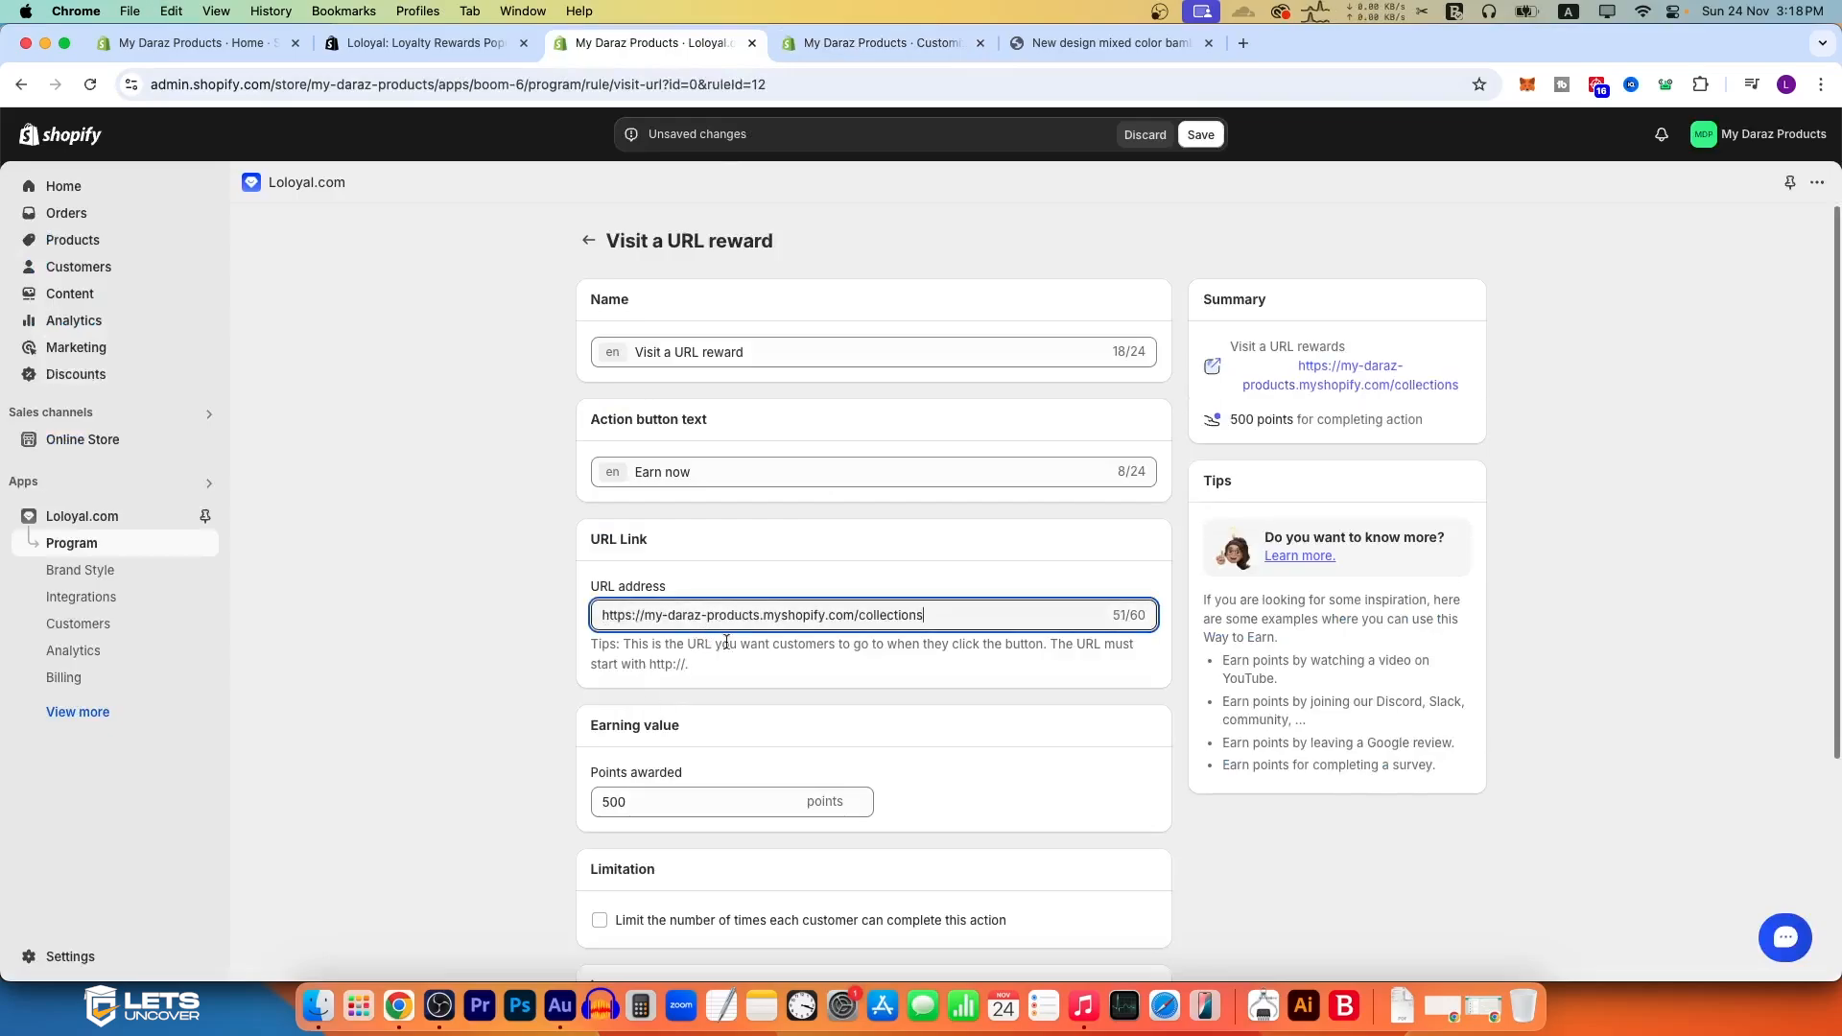
# Step: Limit the Visit a URL reward to 5 times per customer every month, save it and return to the actions list
pyautogui.scroll(-3, 694, 678)
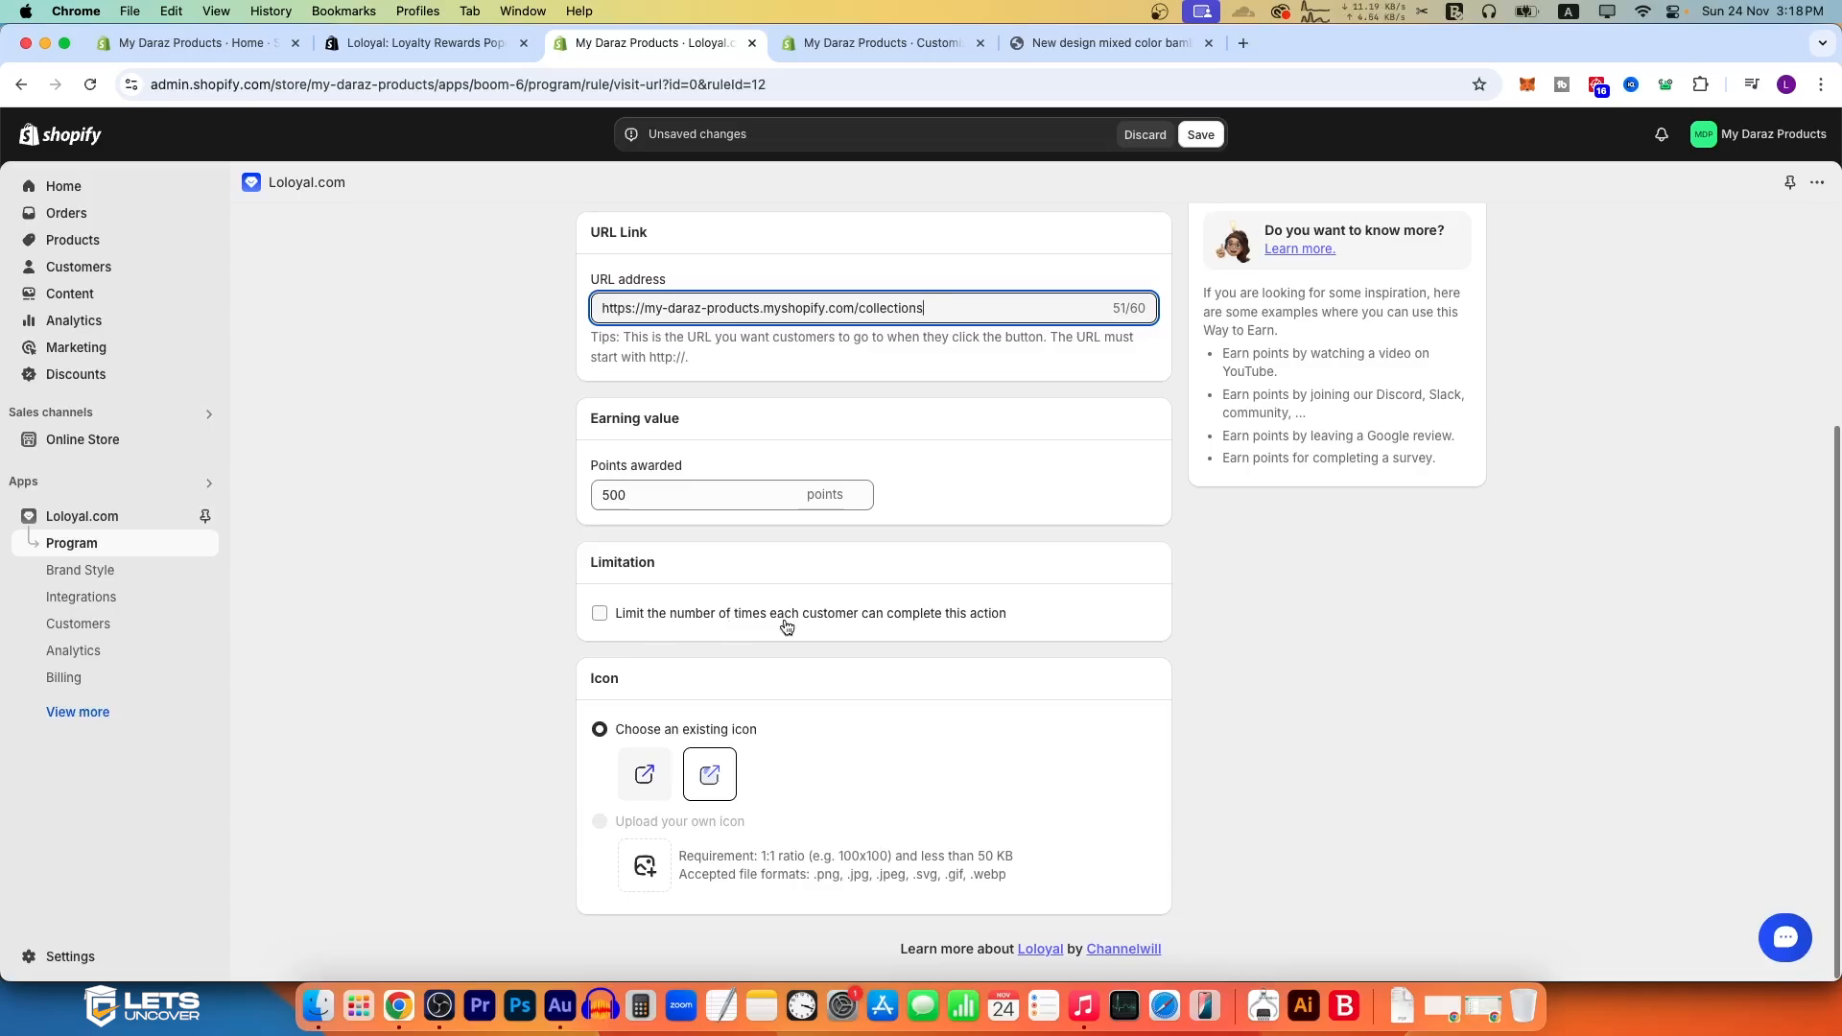
pyautogui.click(845, 623)
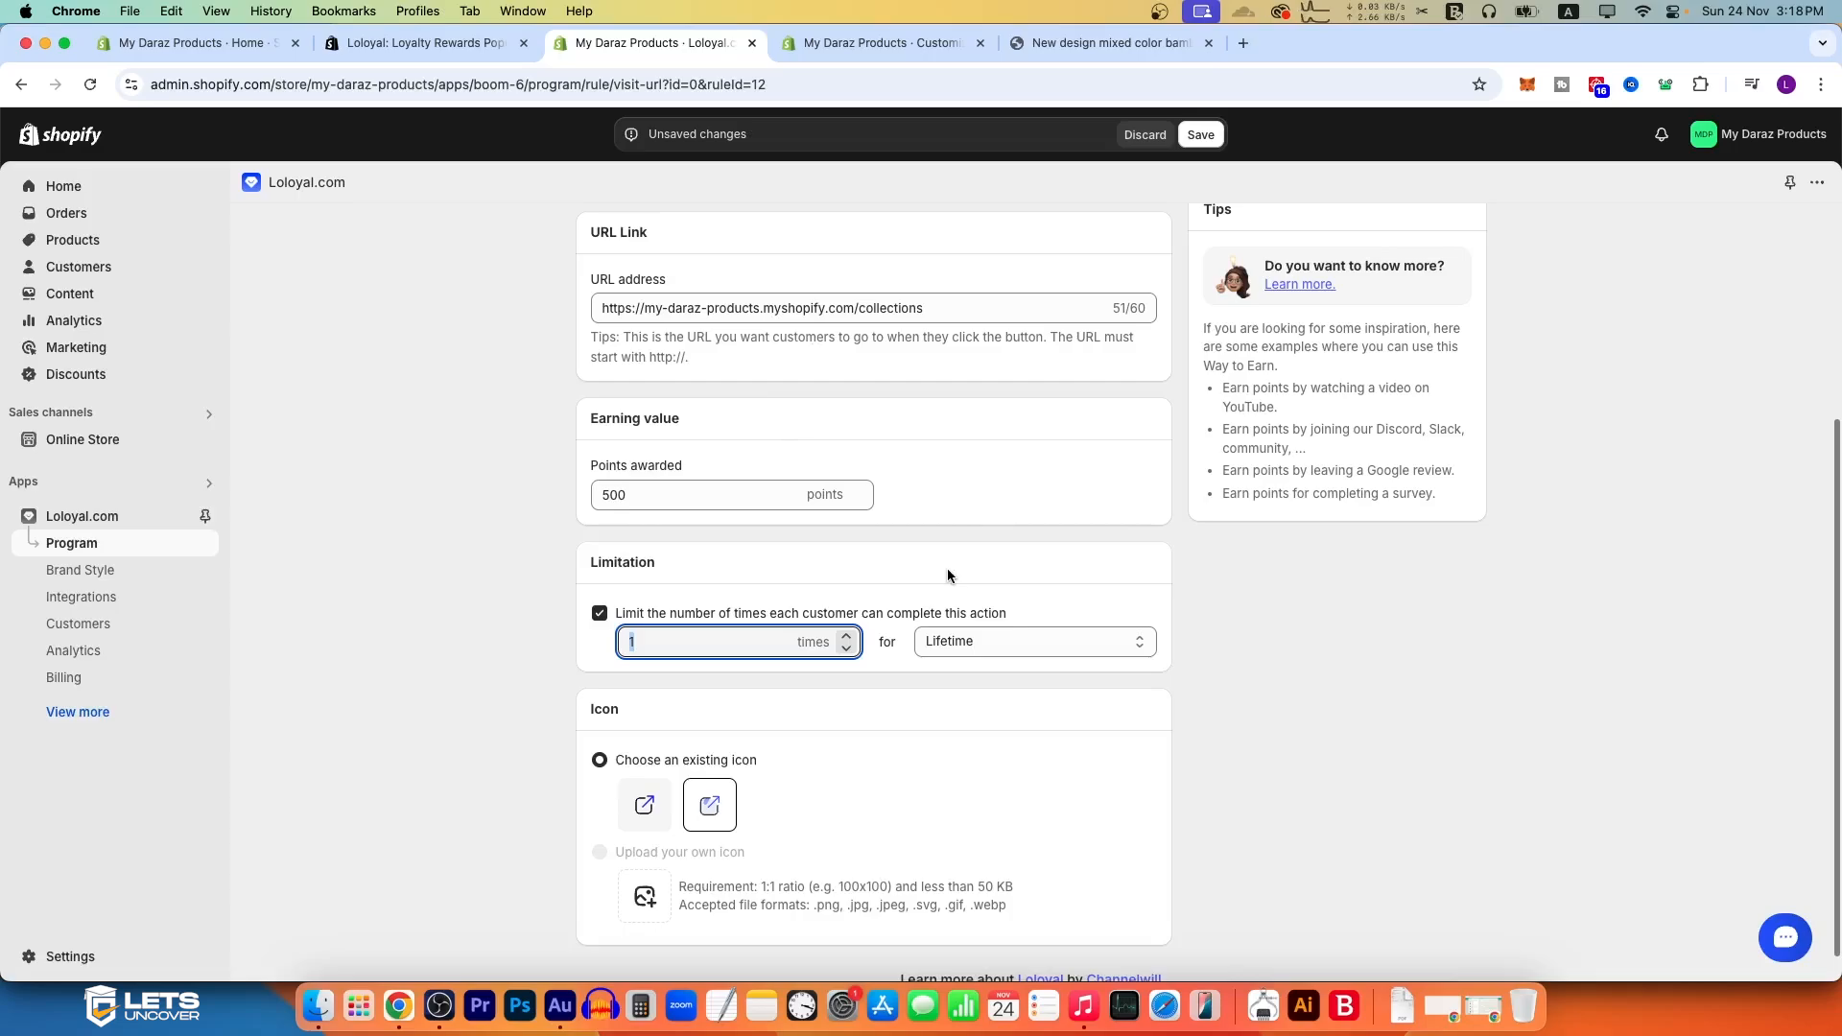
pyautogui.write('5')
pyautogui.click(1018, 643)
pyautogui.click(1034, 622)
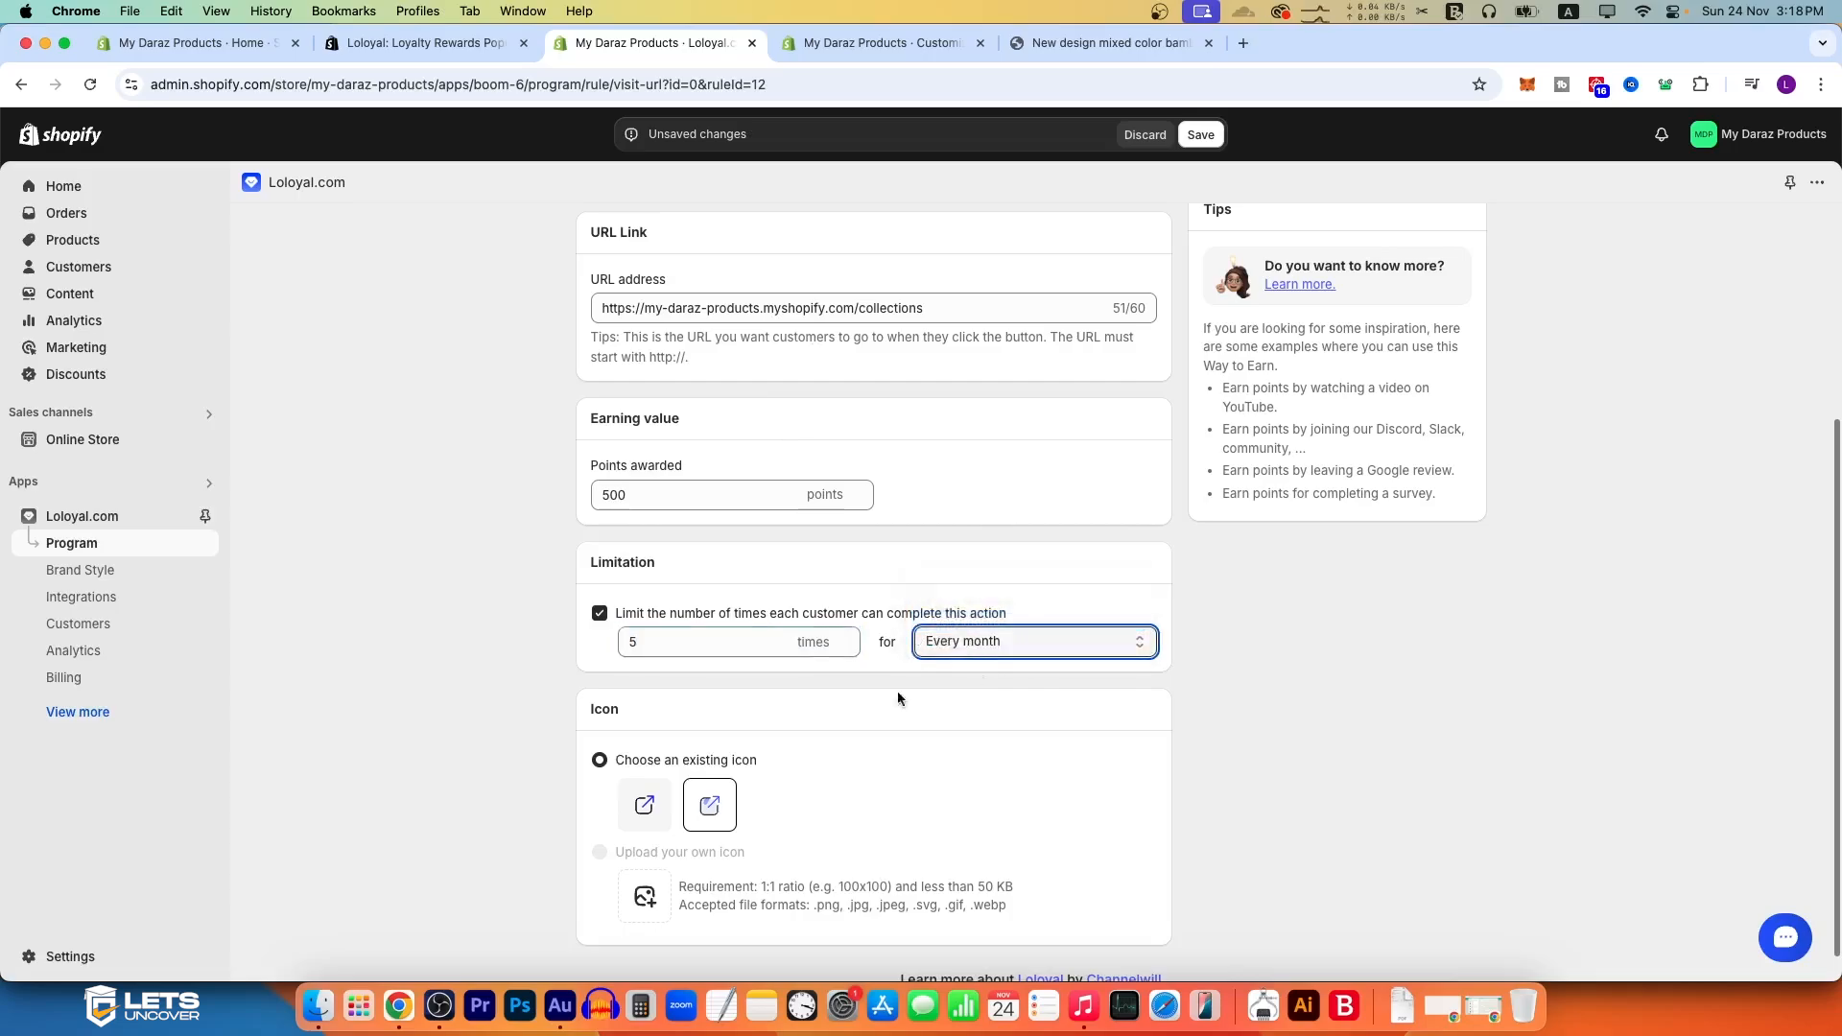
pyautogui.click(1003, 643)
pyautogui.click(647, 641)
pyautogui.scroll(4, 626, 531)
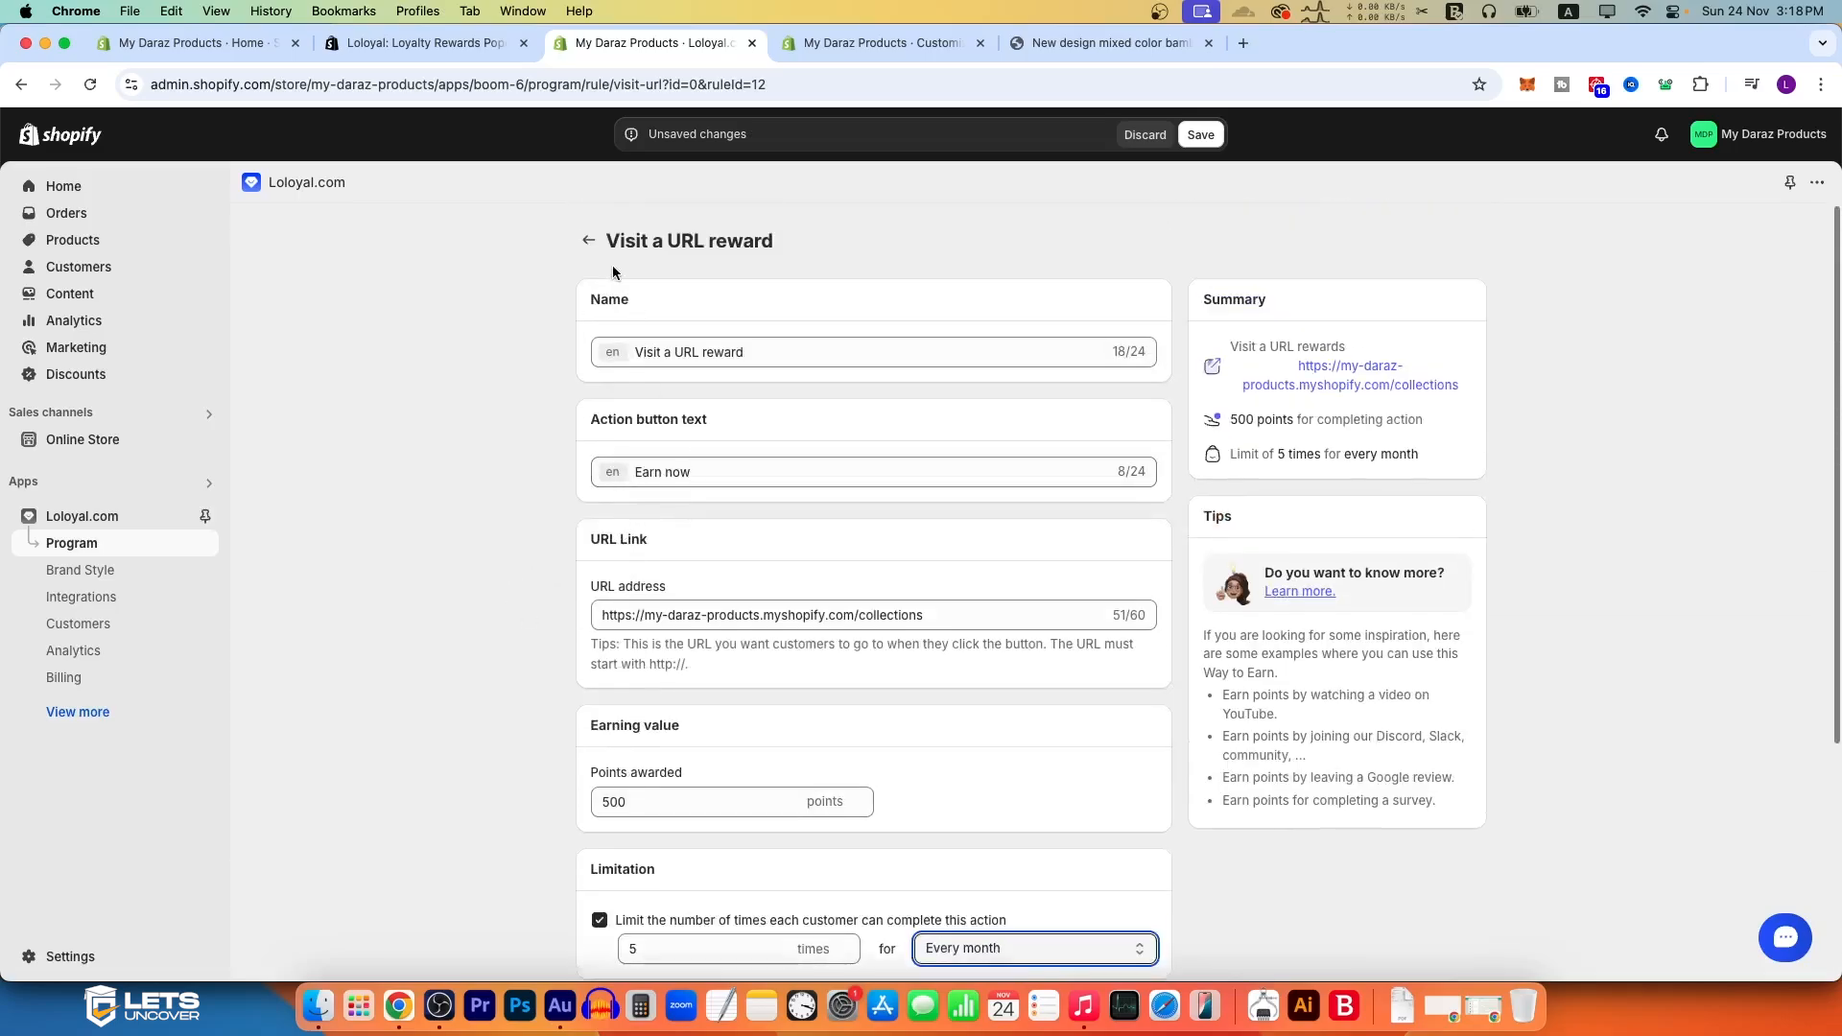
pyautogui.click(1201, 135)
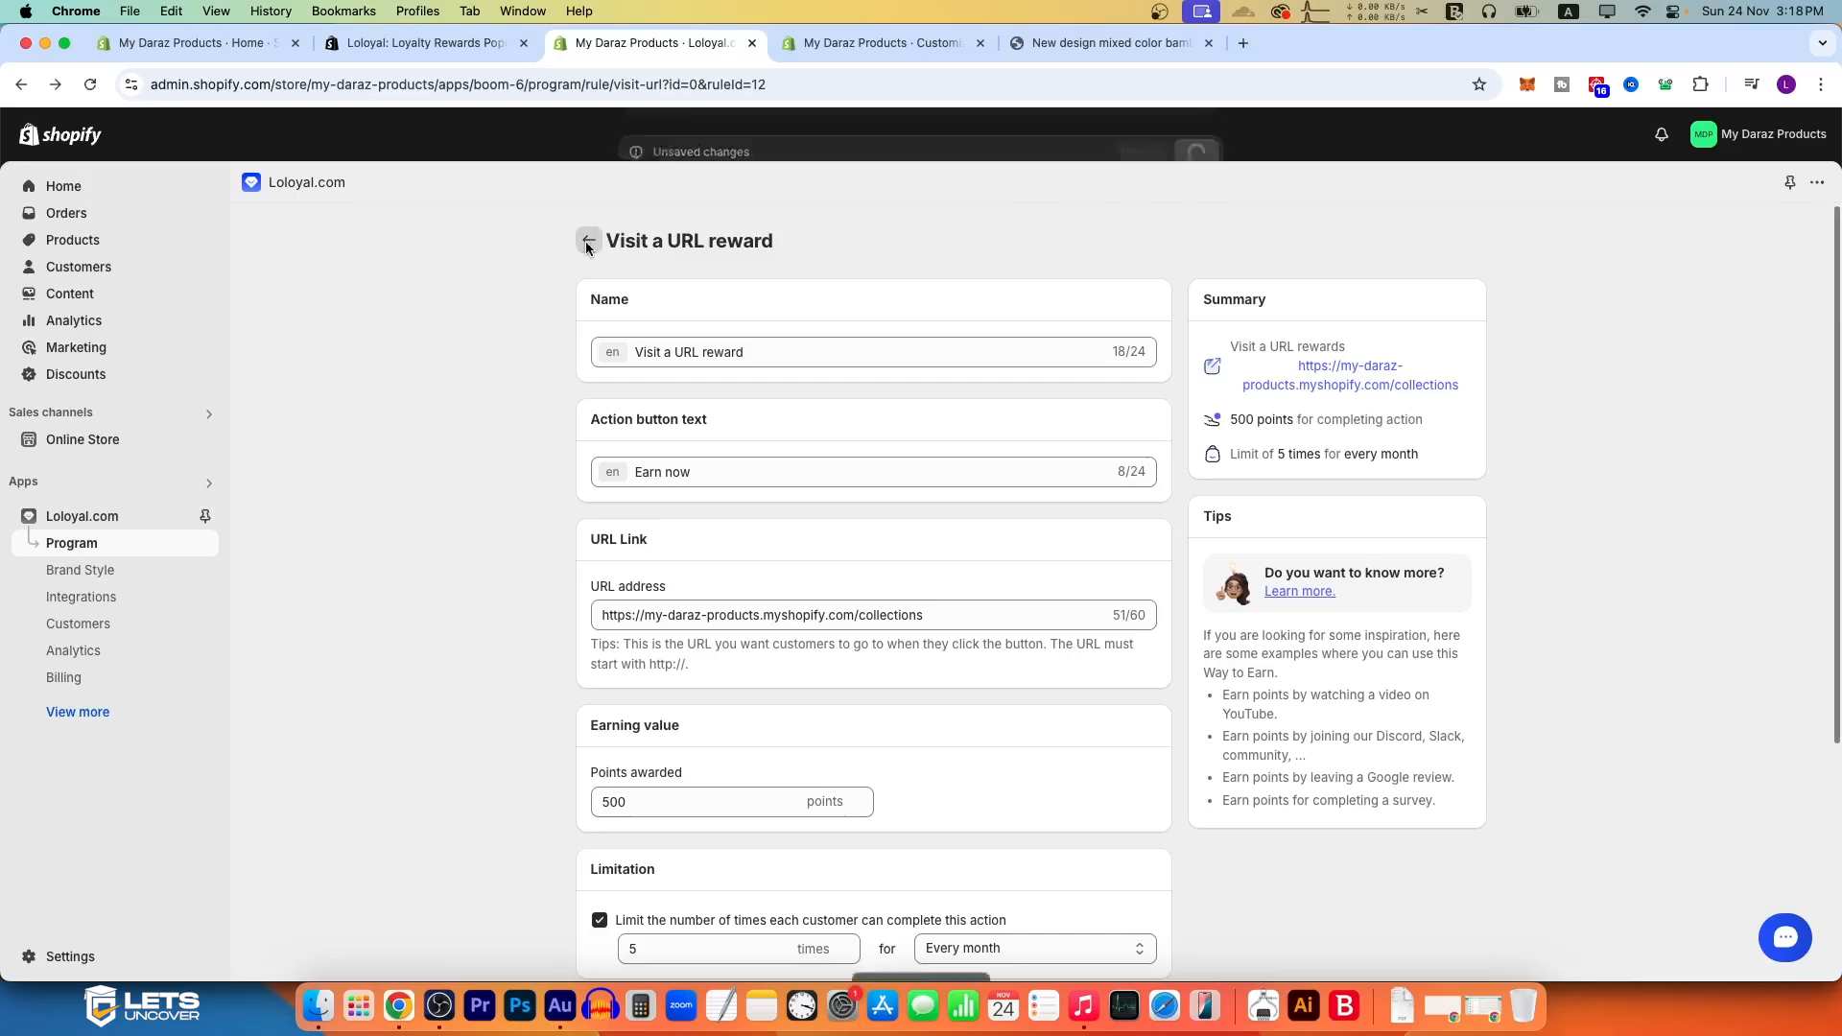
pyautogui.click(588, 241)
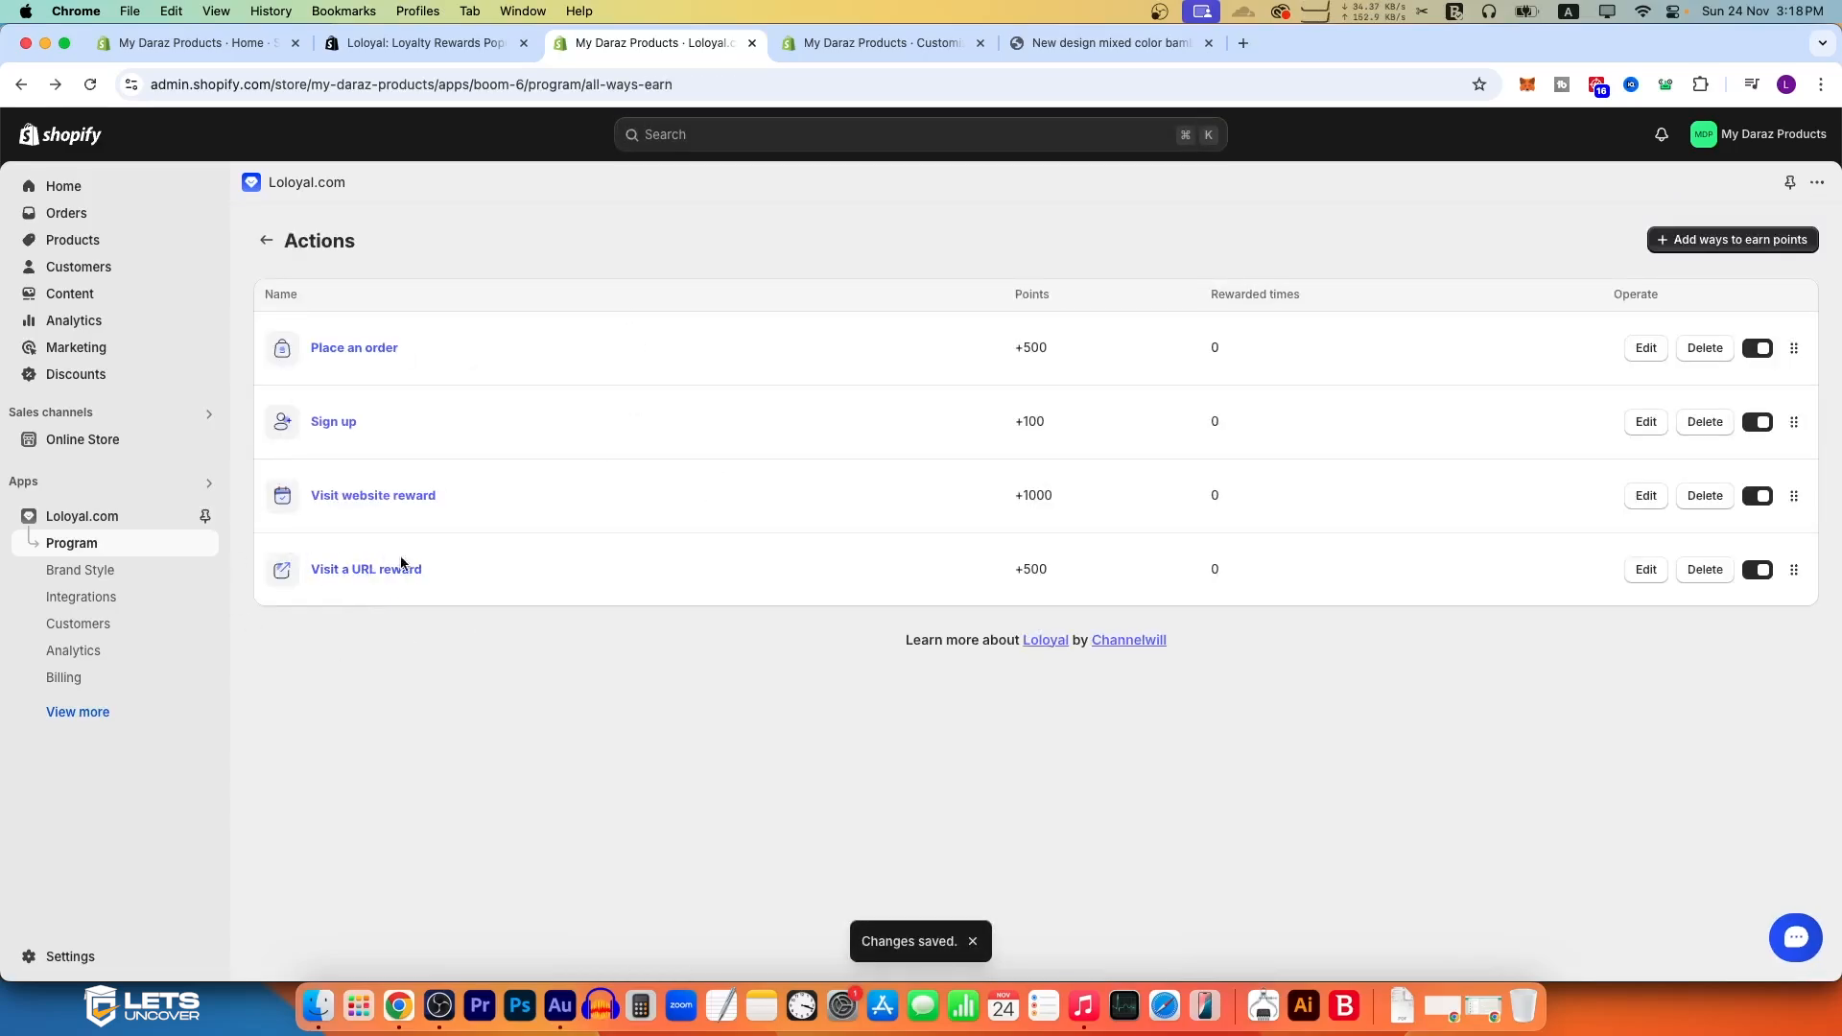
# Step: Claim the Visit a URL reward from the ways to earn in the storefront's rewards widget
pyautogui.click(1141, 48)
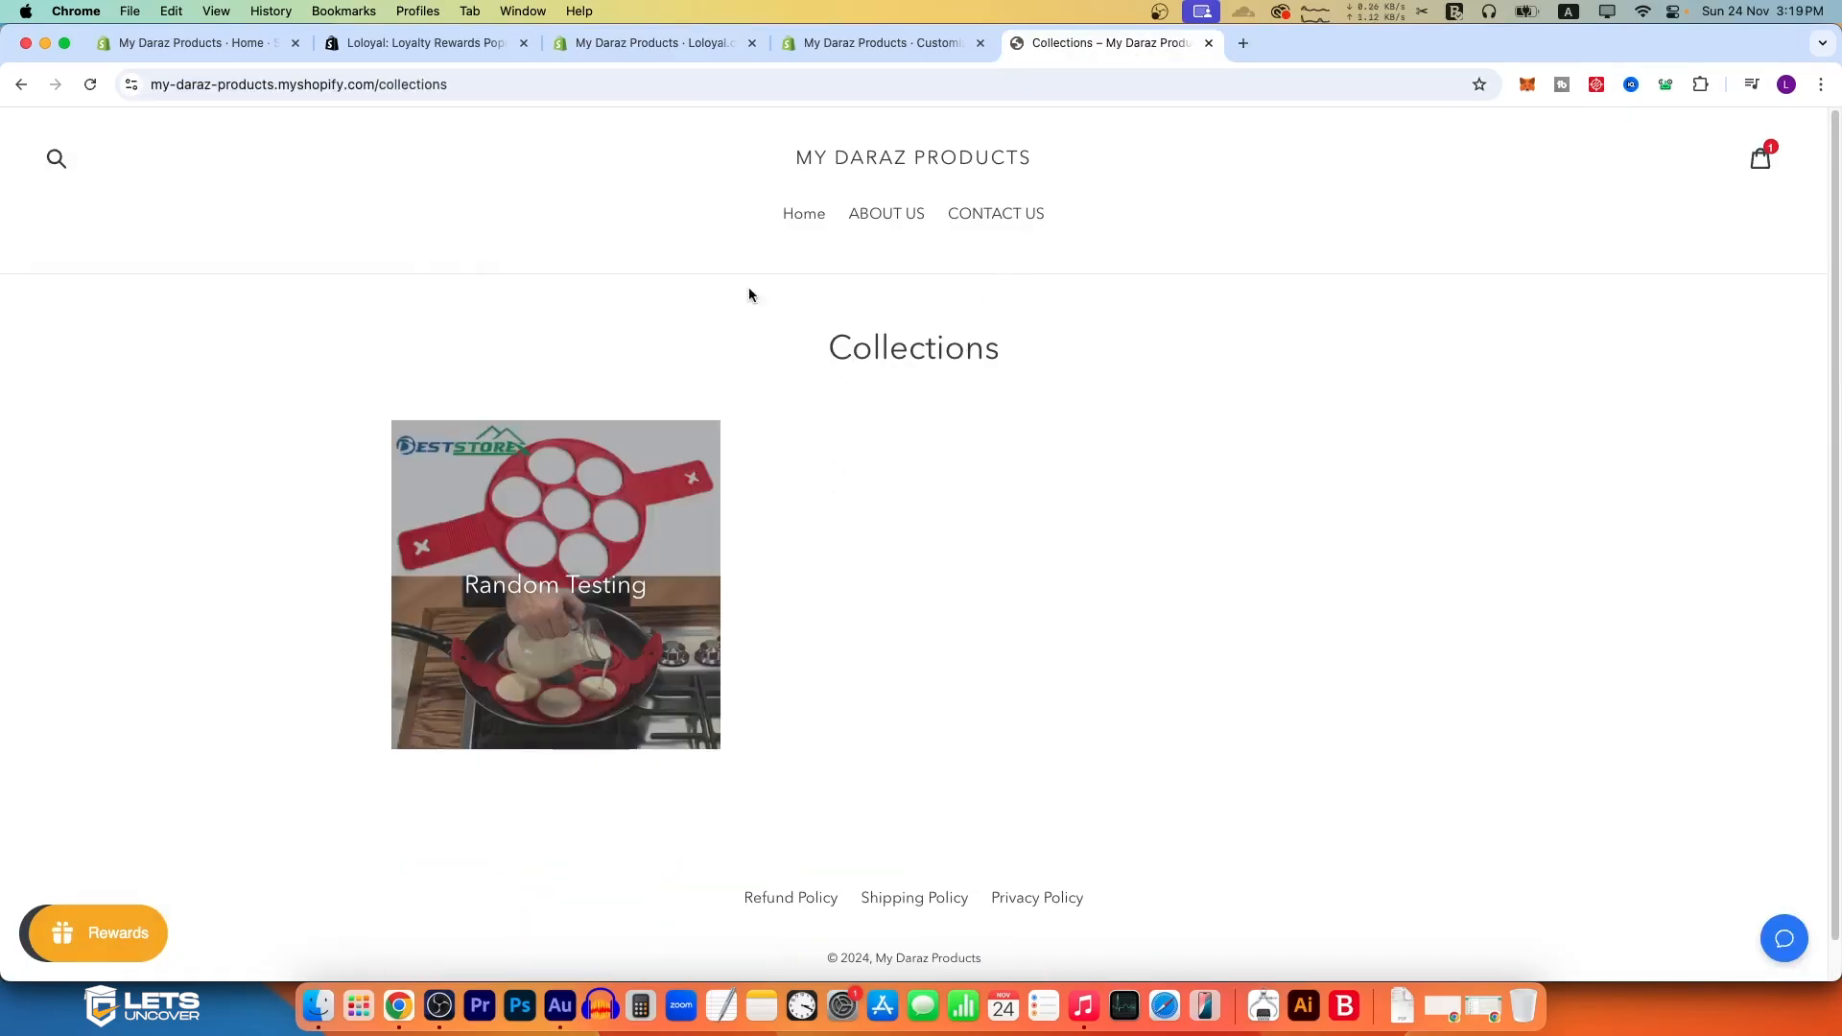
pyautogui.click(144, 935)
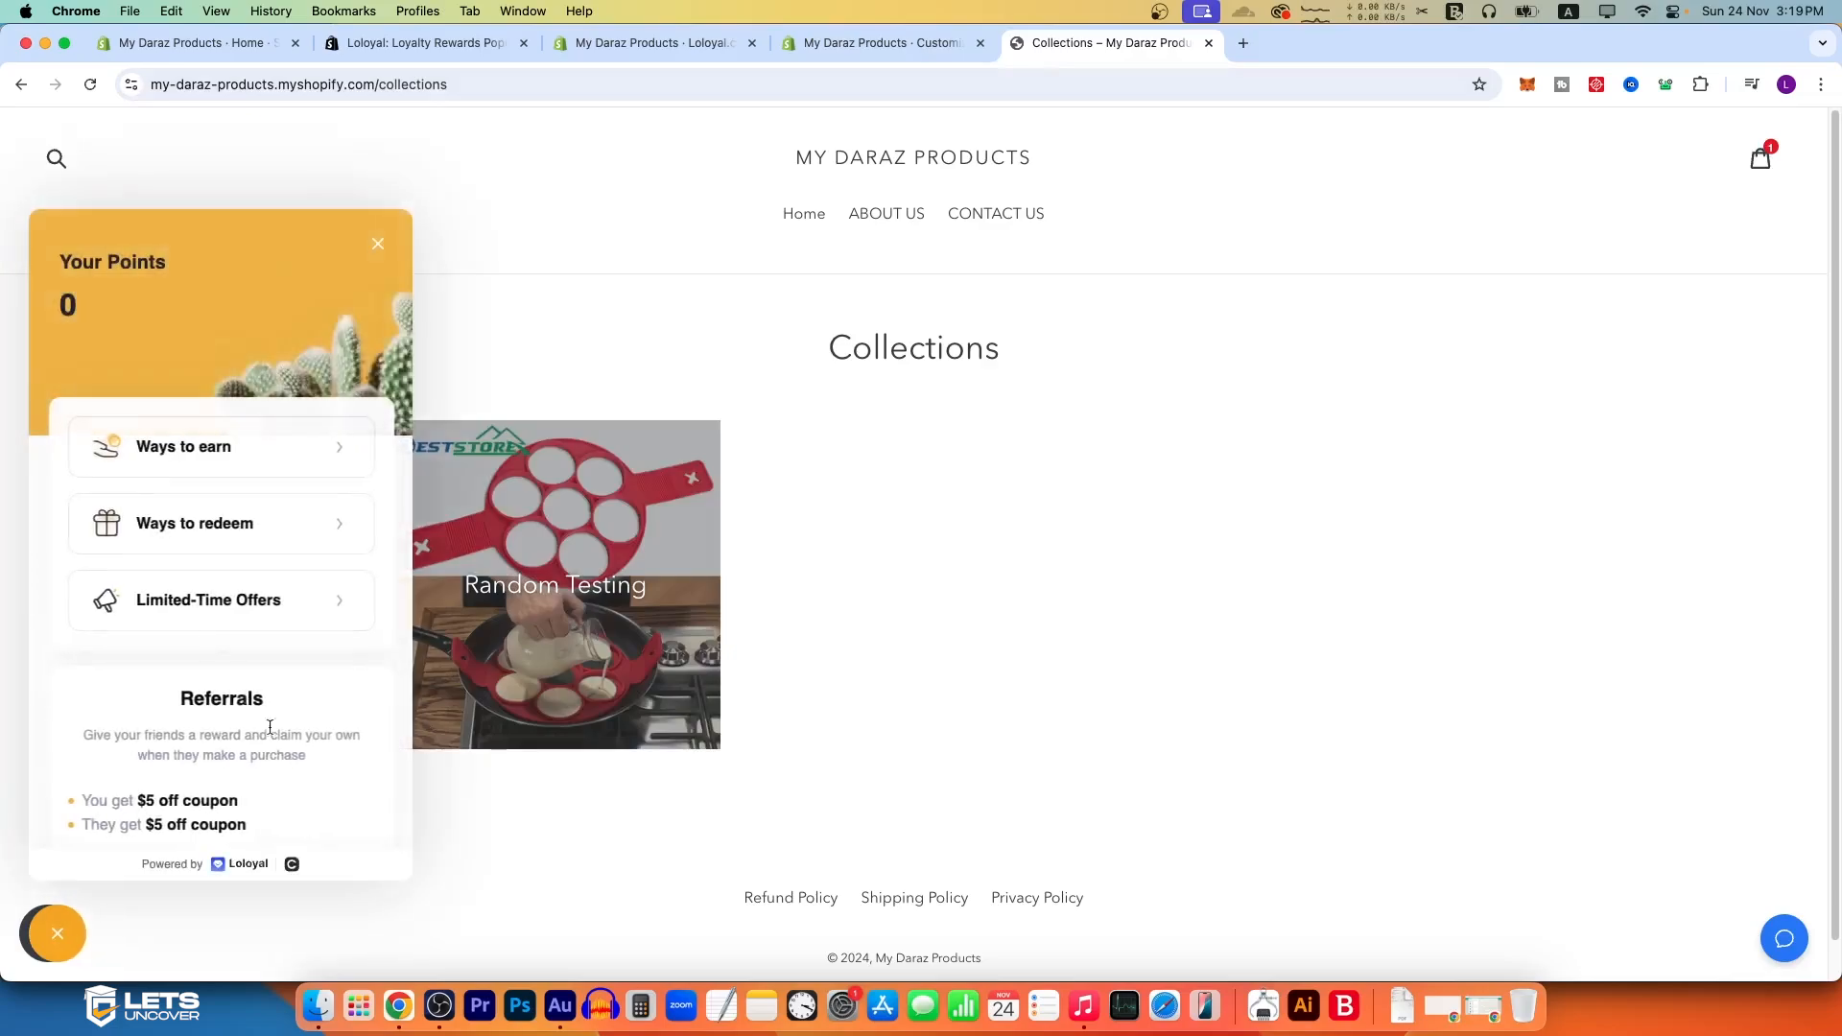
pyautogui.click(284, 452)
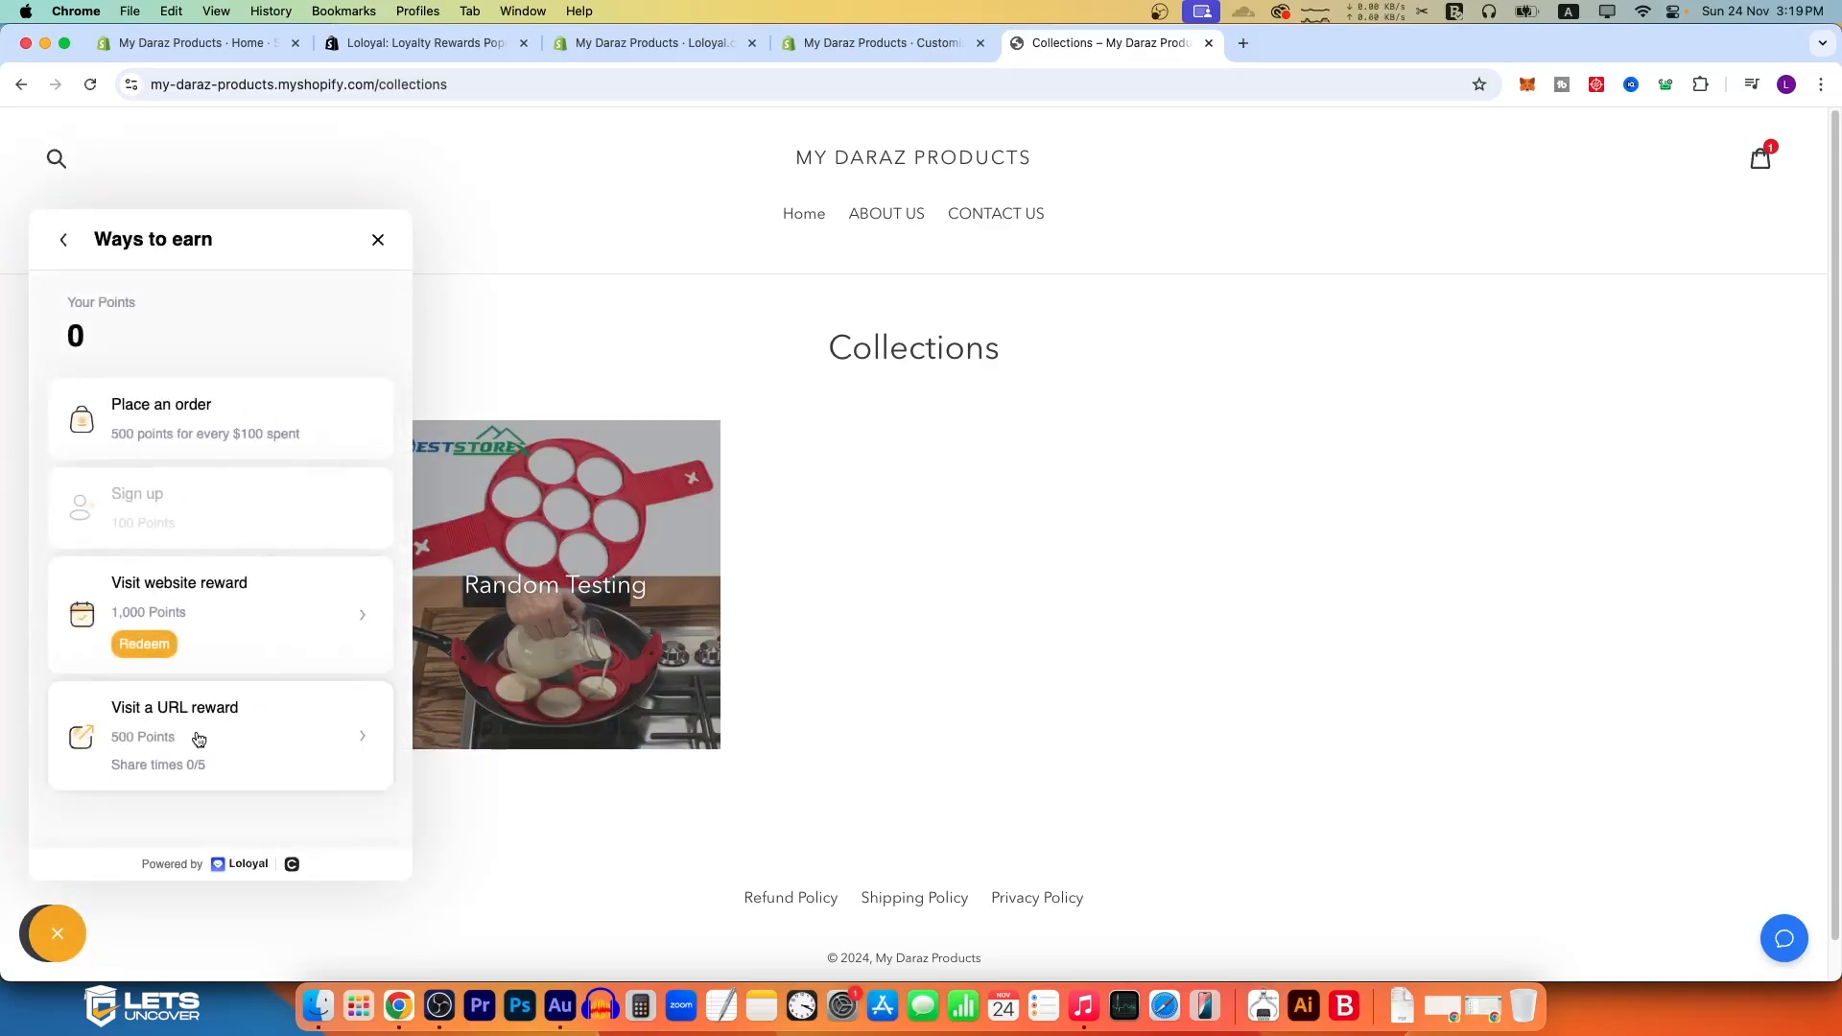
pyautogui.click(328, 741)
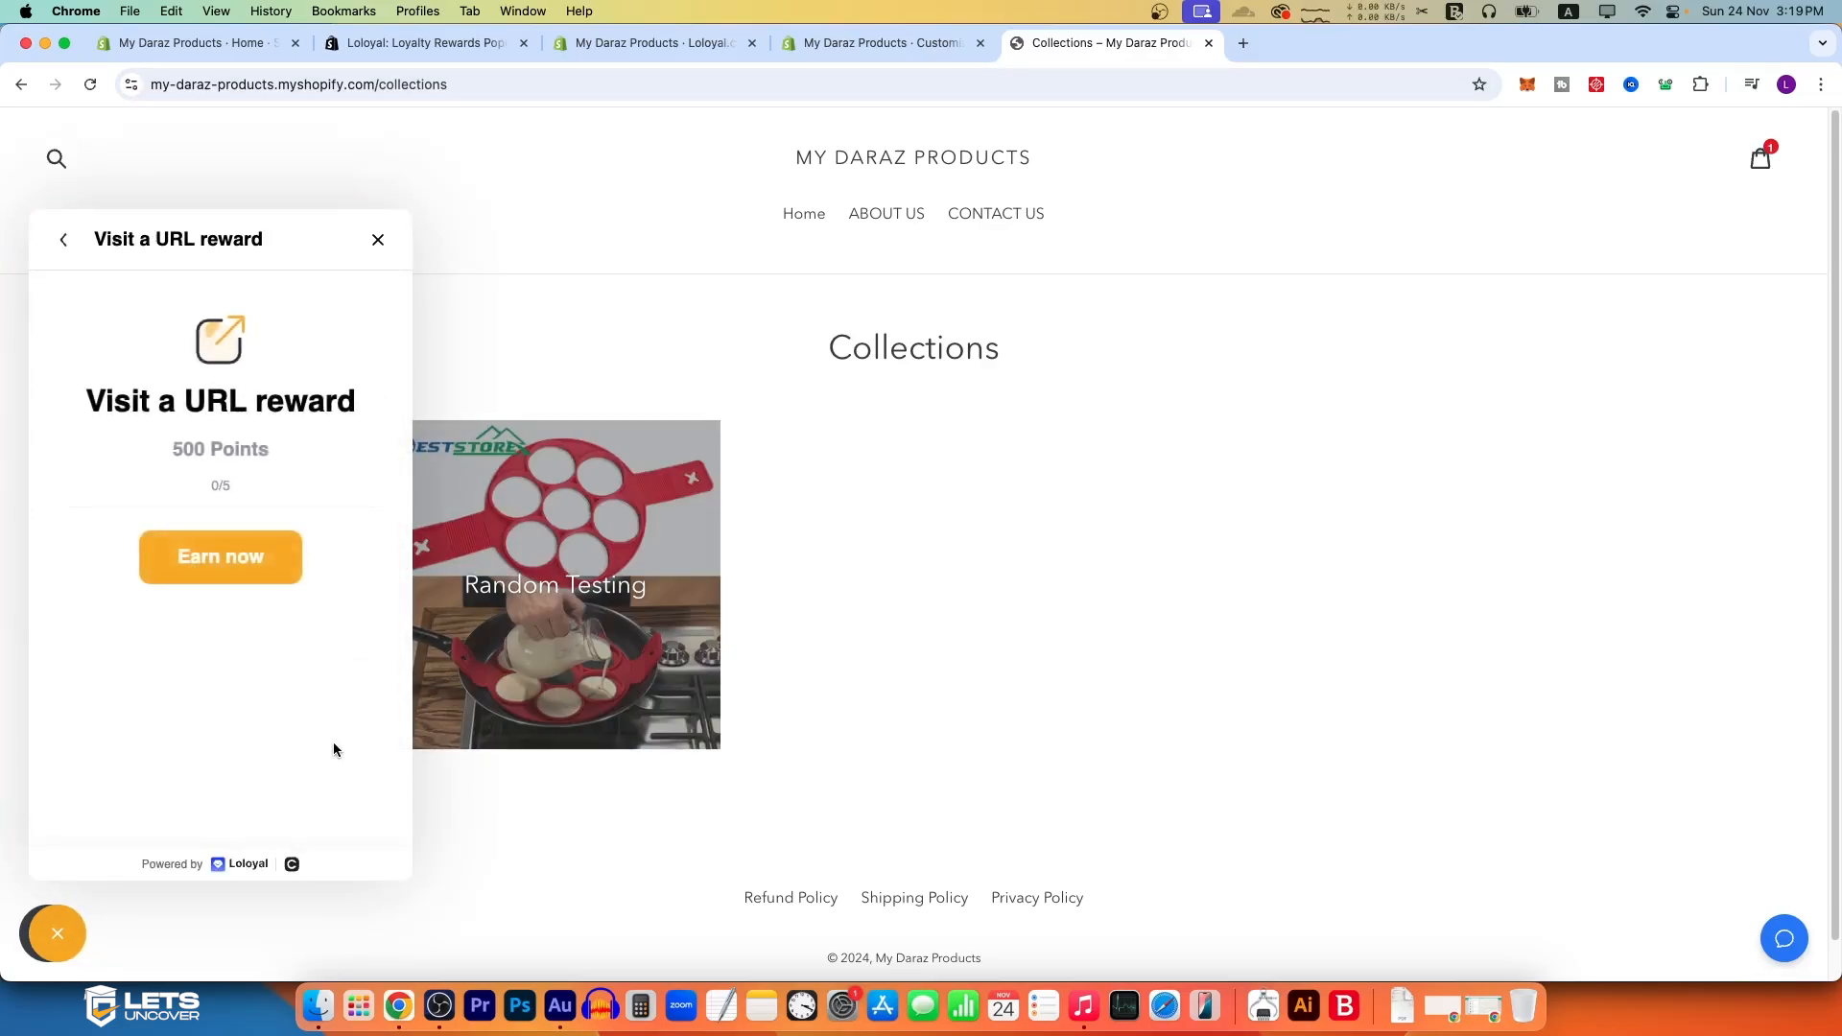
pyautogui.click(232, 560)
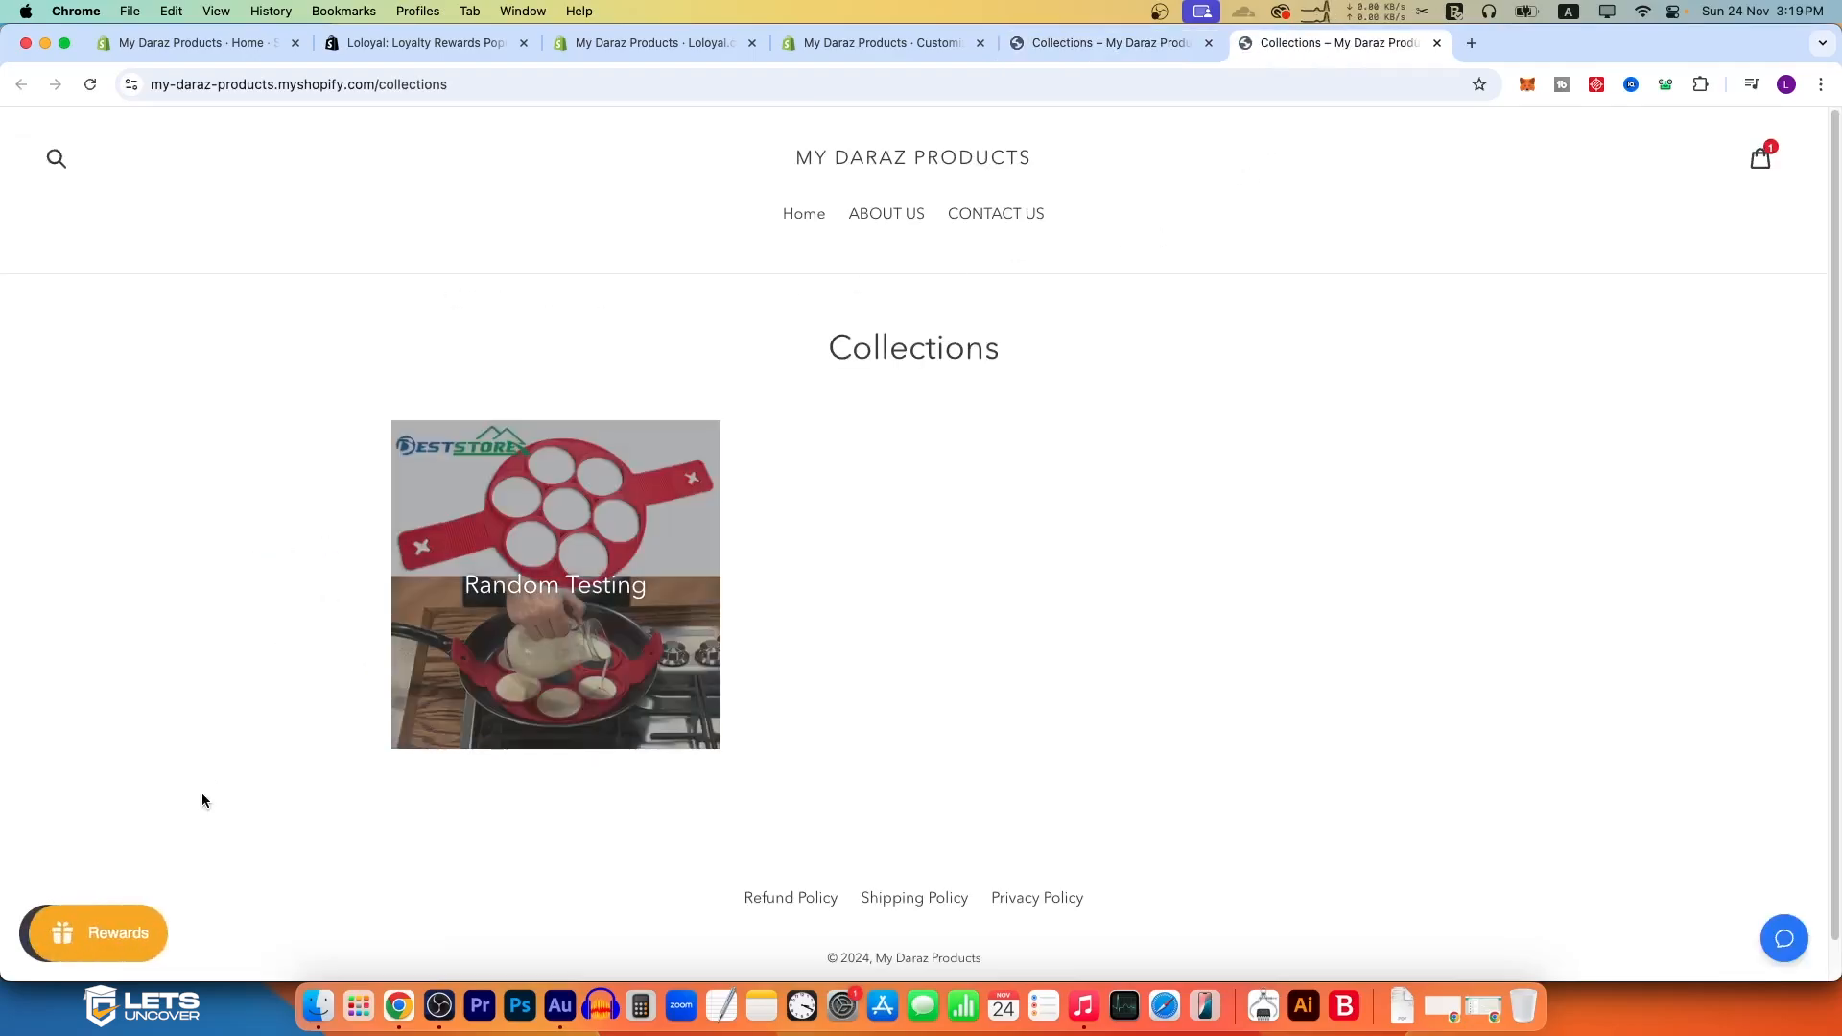
# Step: Check the points balance and ways to earn in the rewards widget, and compare them with Loloyal's actions list
pyautogui.click(103, 929)
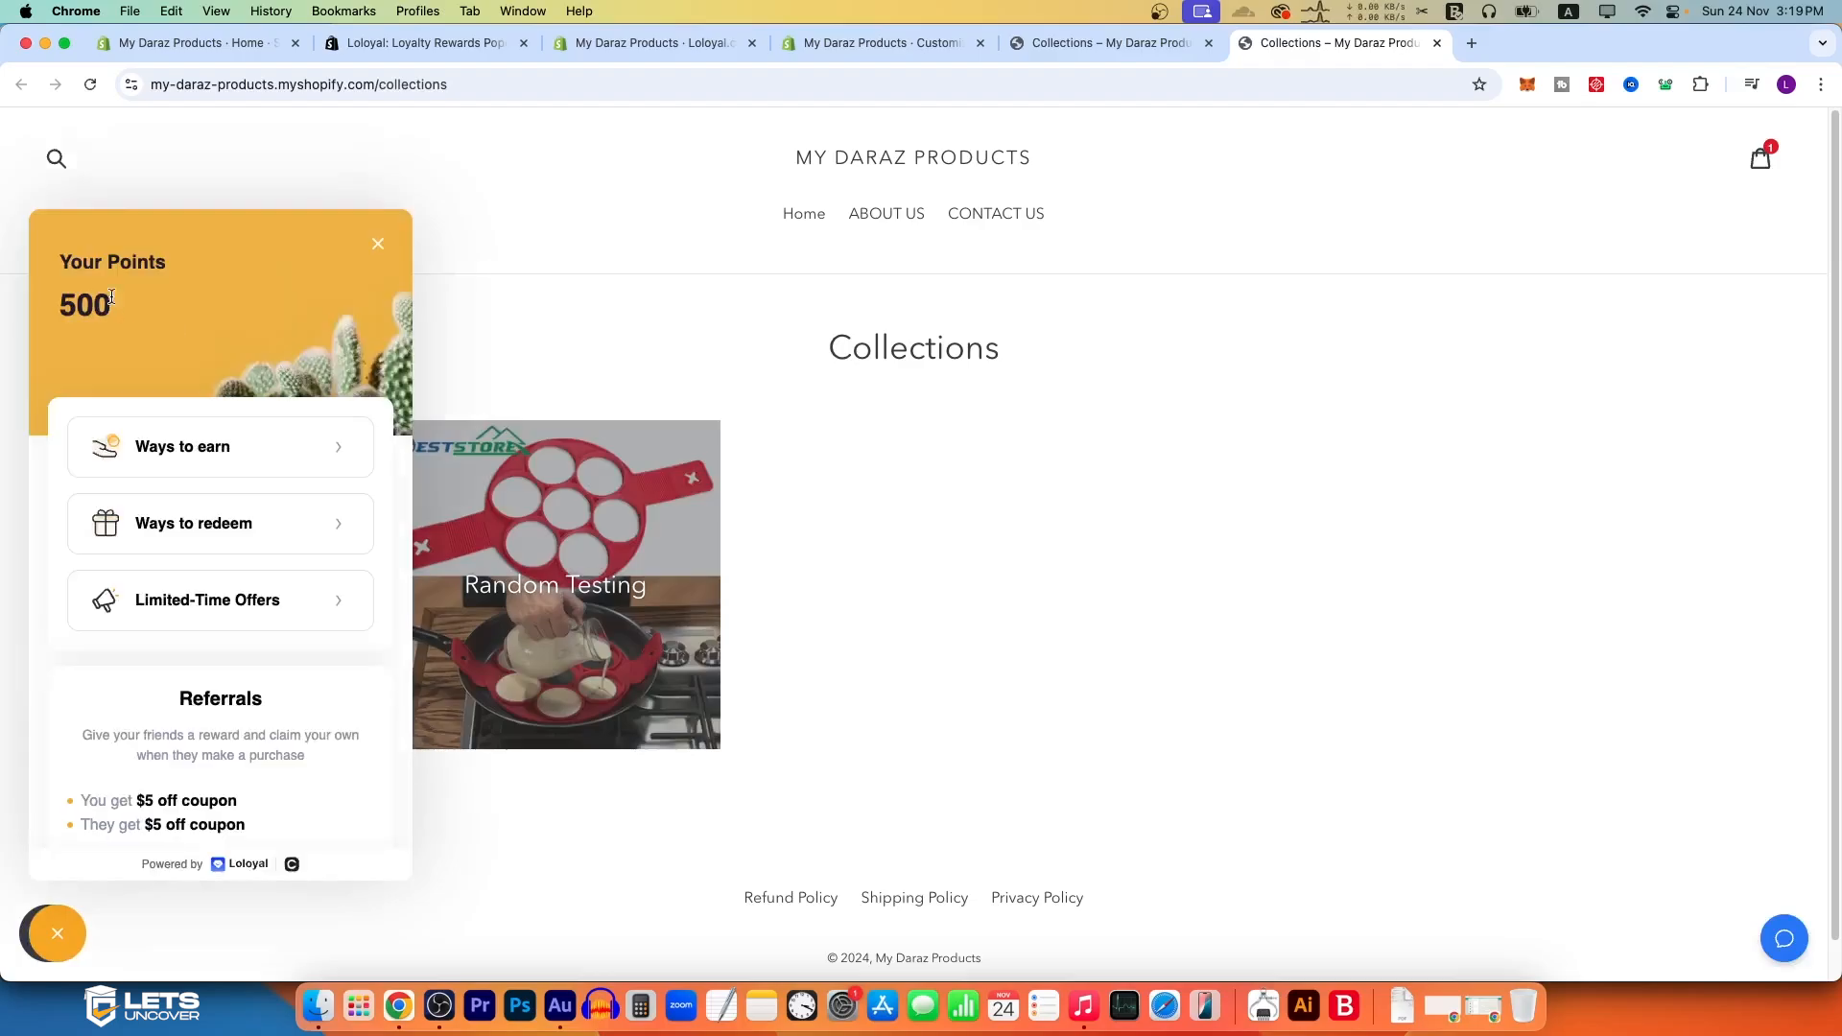
pyautogui.click(261, 445)
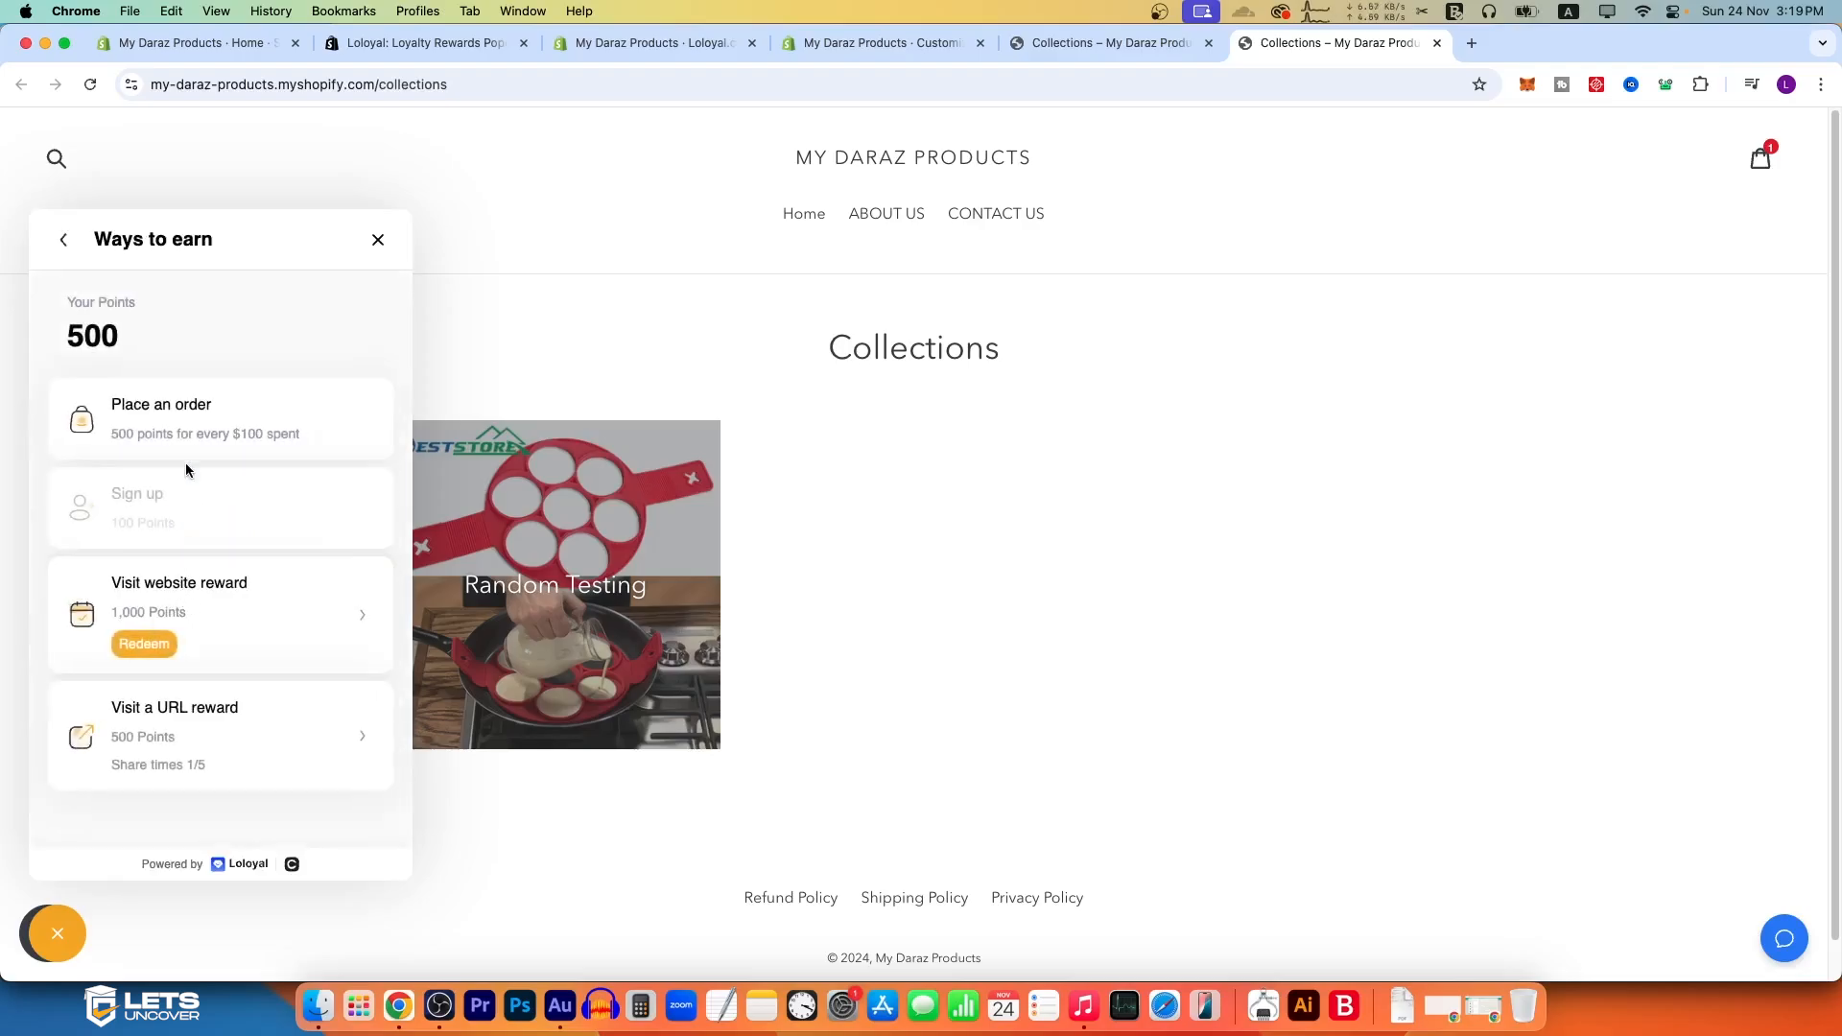
pyautogui.click(883, 44)
pyautogui.click(652, 44)
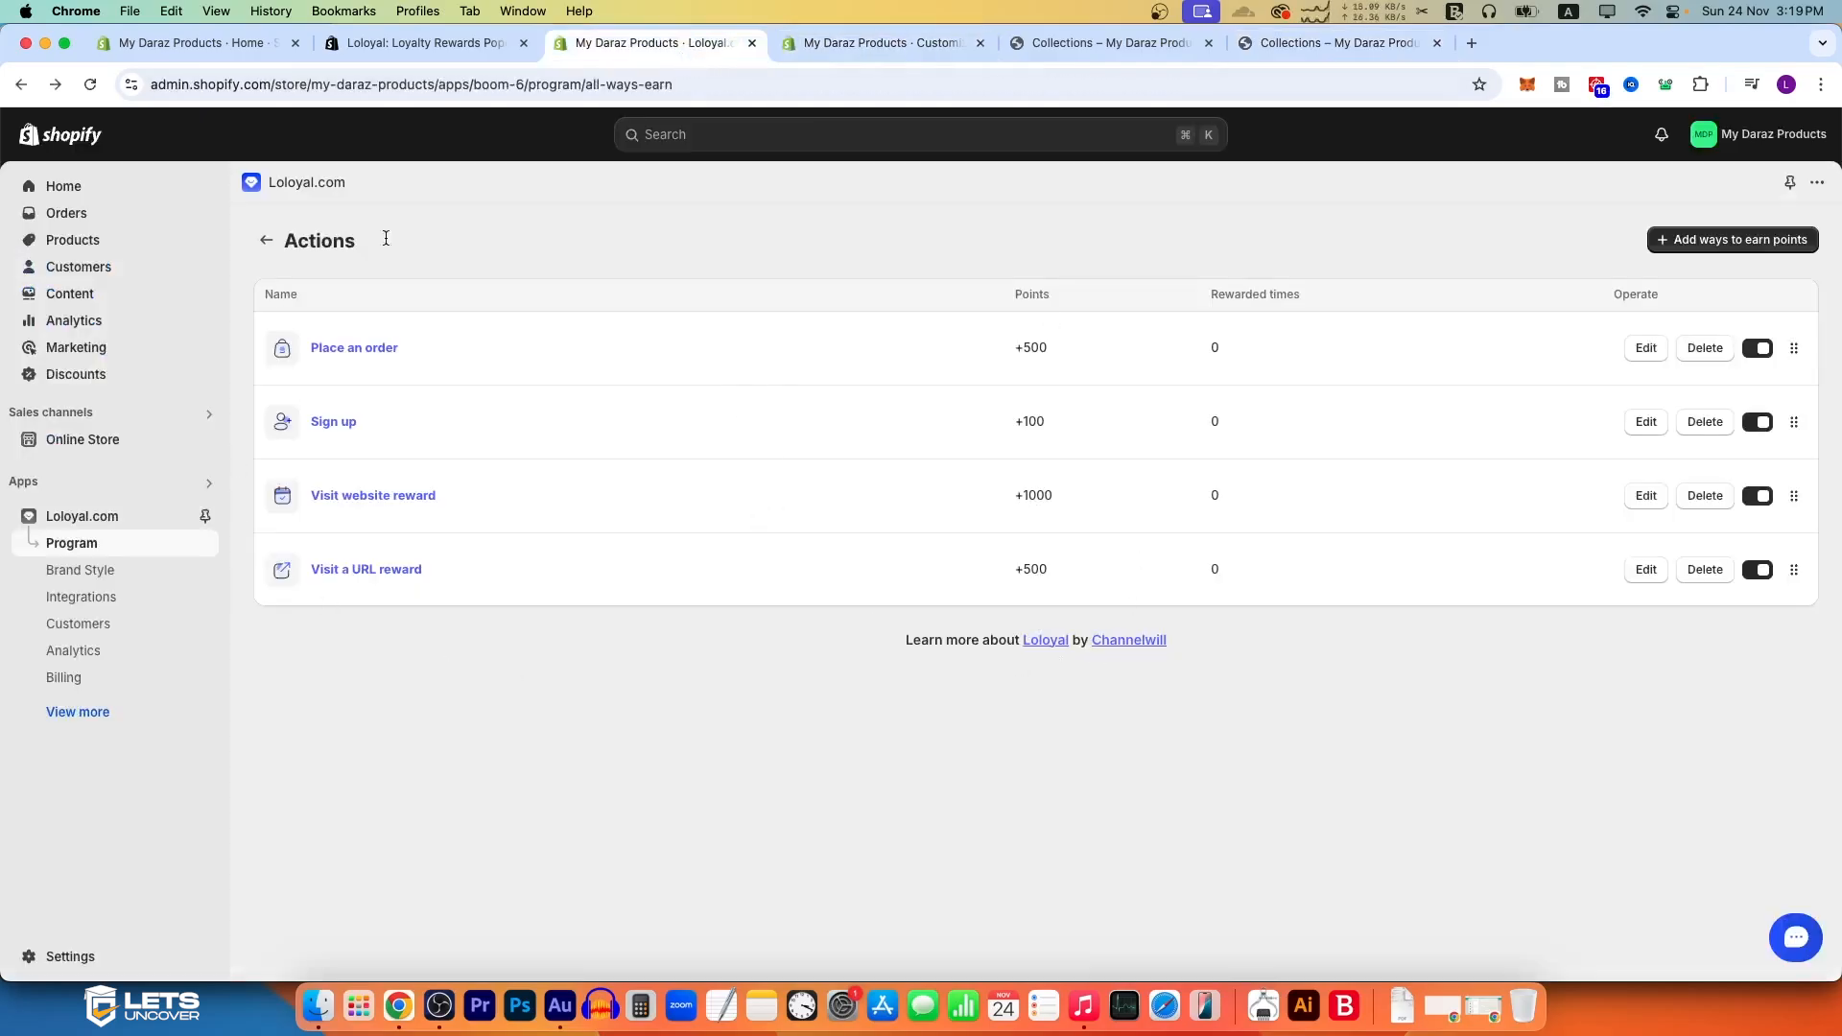
# Step: Redeem the Visit website reward in the storefront's rewards widget
pyautogui.click(1338, 43)
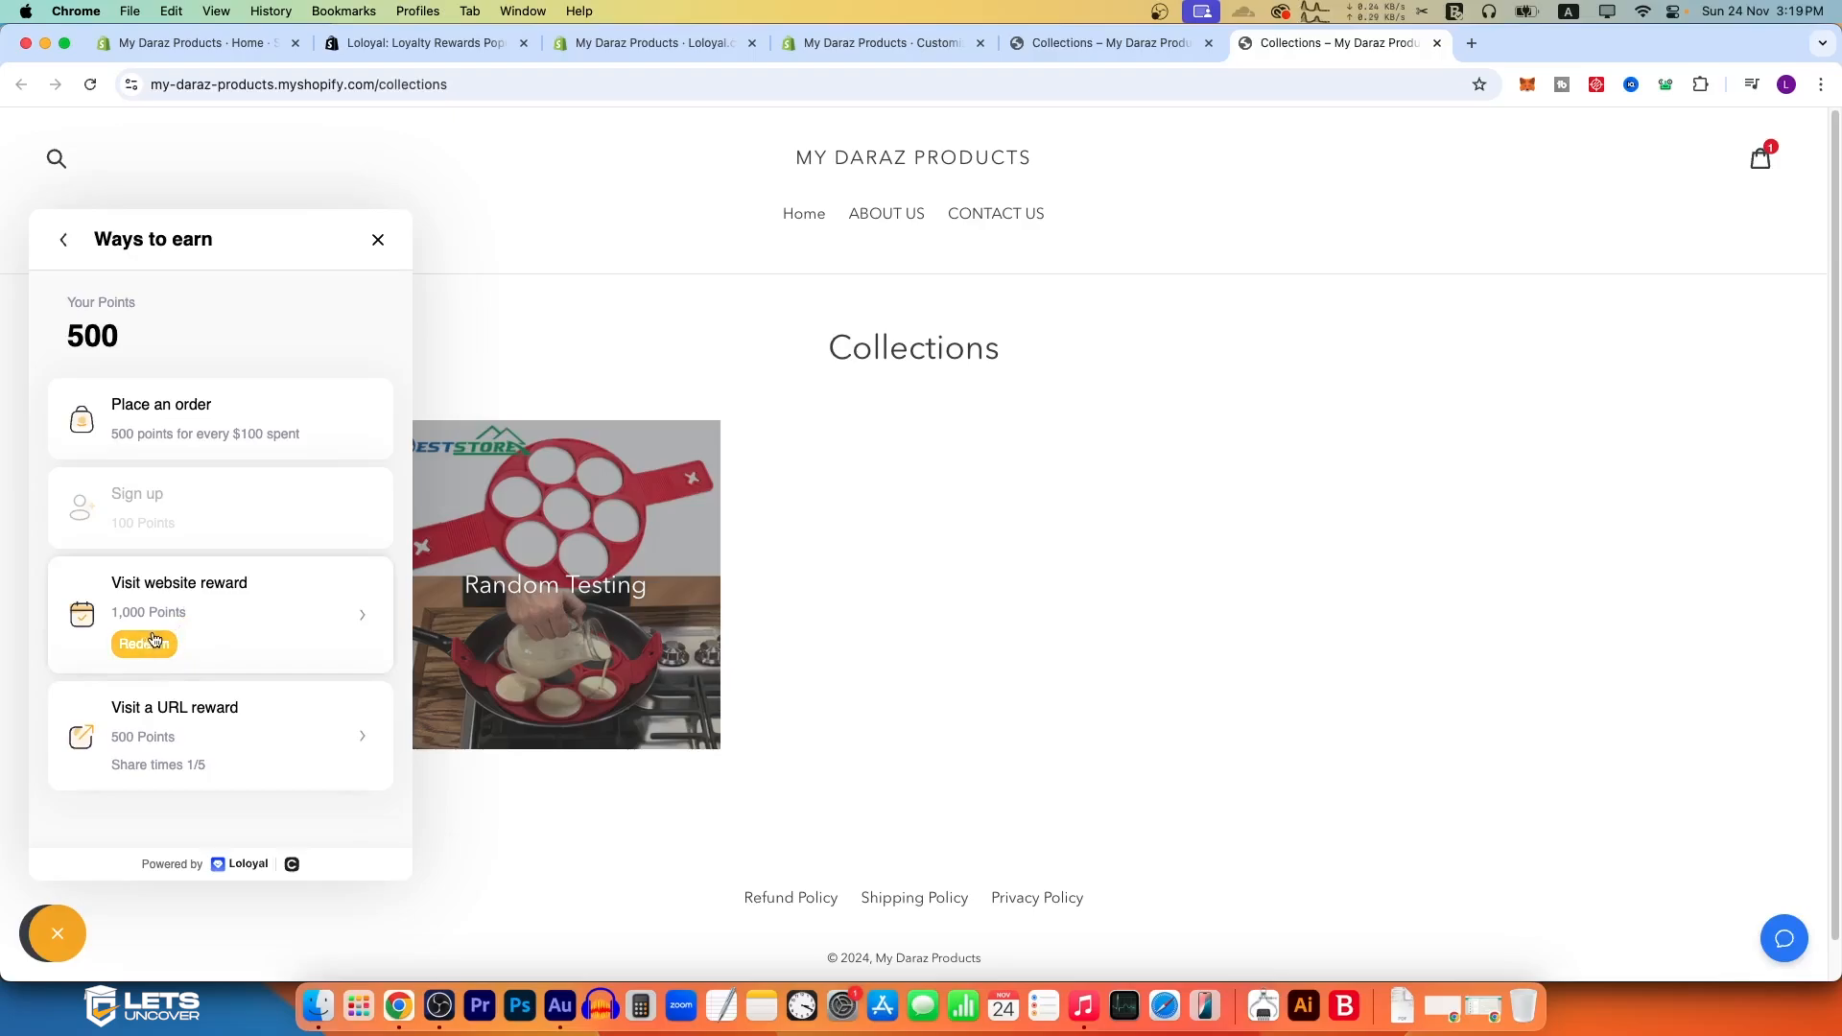
pyautogui.click(357, 629)
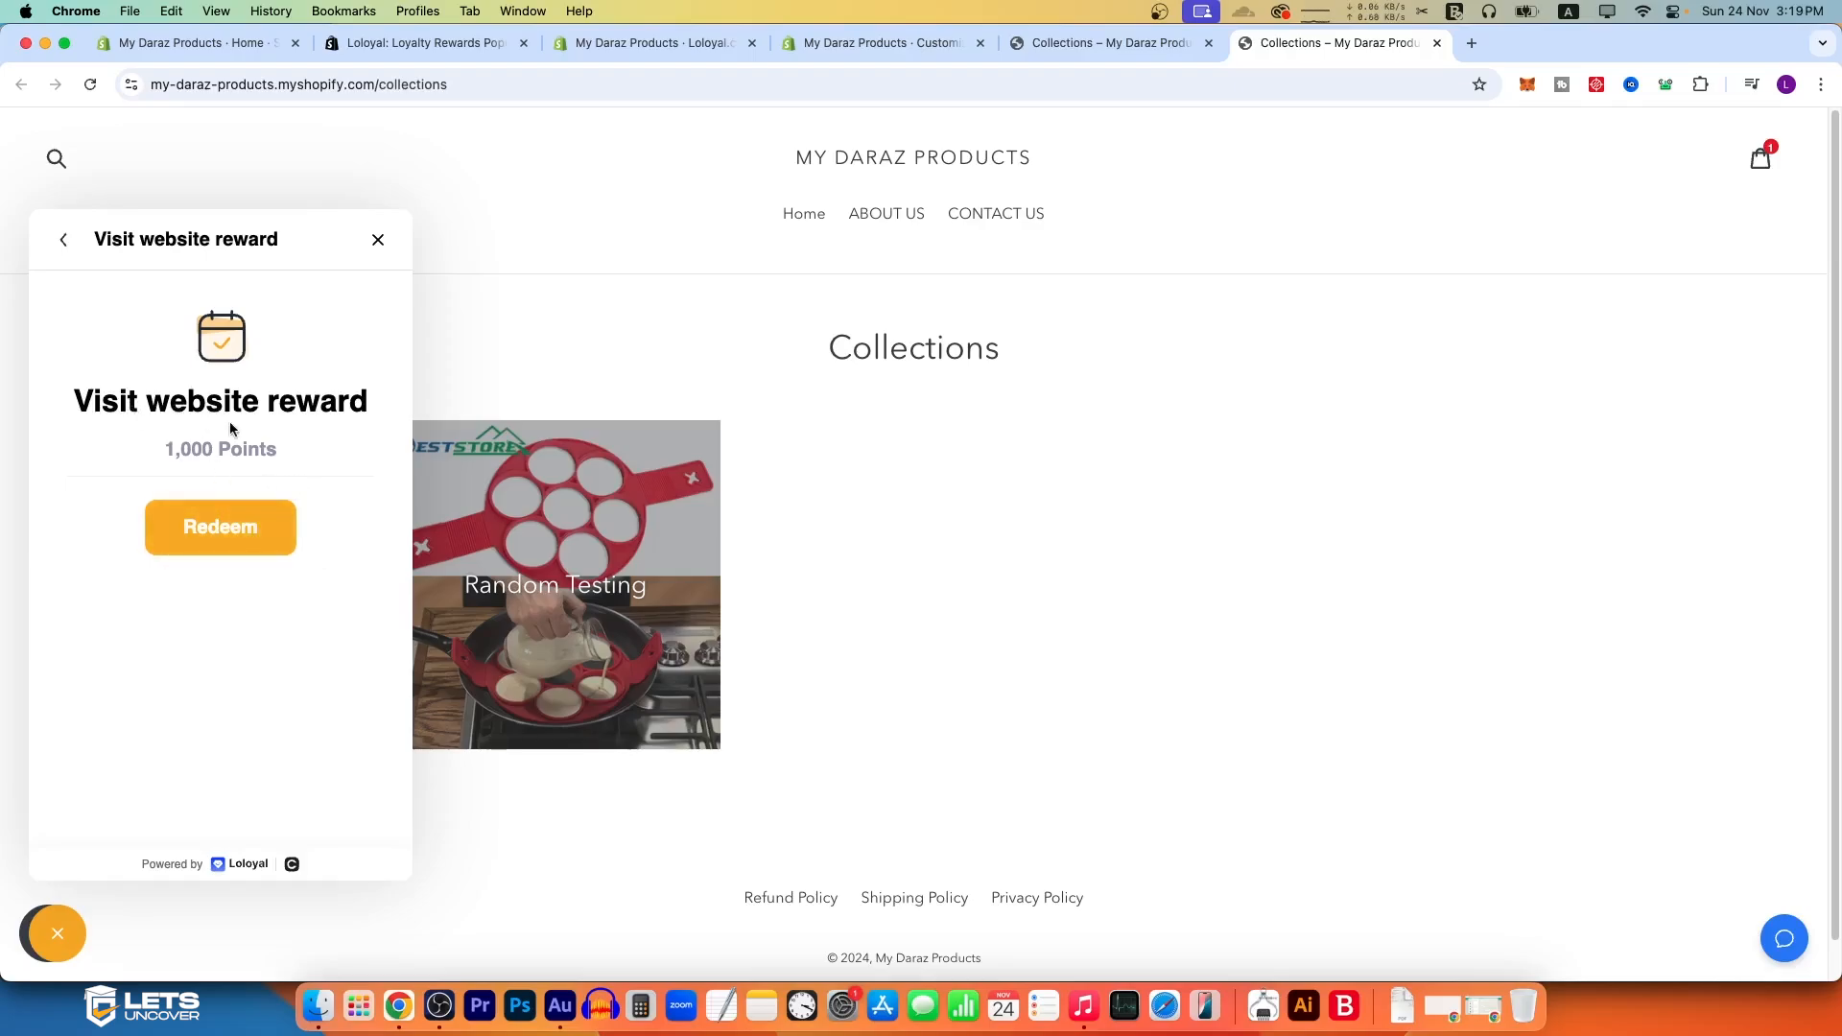
pyautogui.click(274, 543)
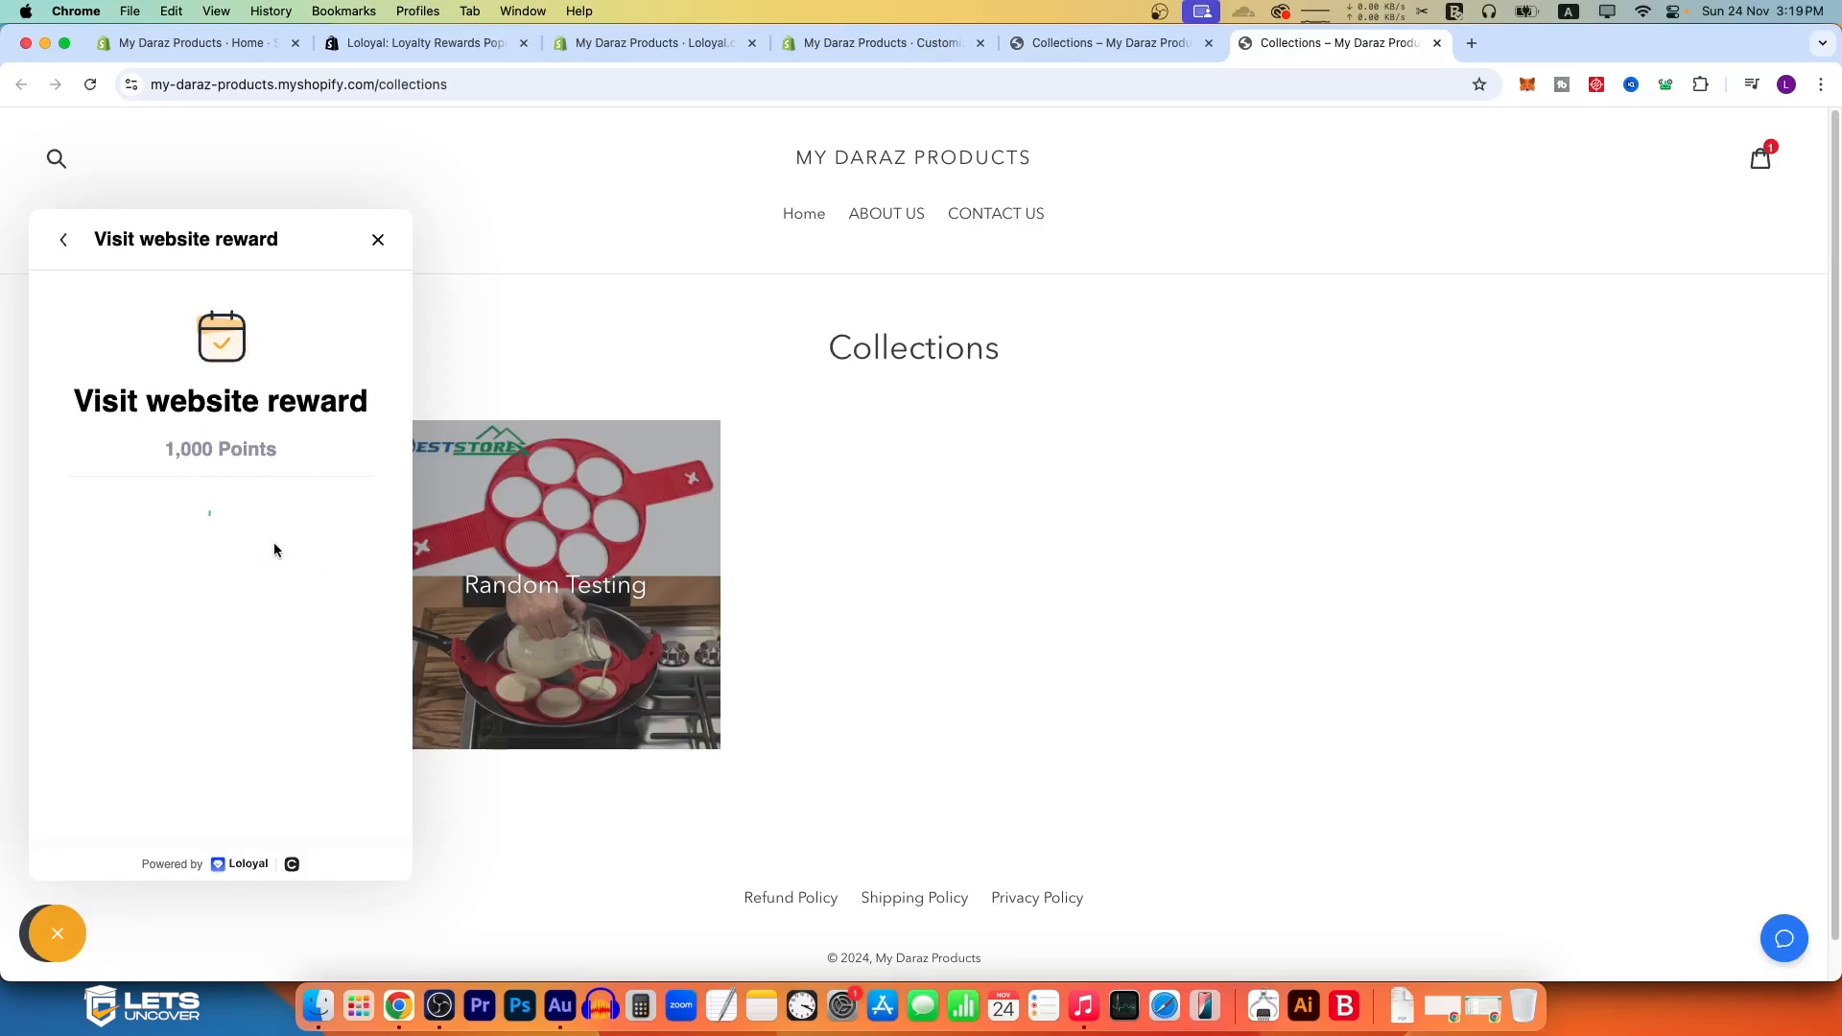
# Step: Return to Loloyal's points program and examine its existing redeem reward and the reward types available to add
pyautogui.click(63, 241)
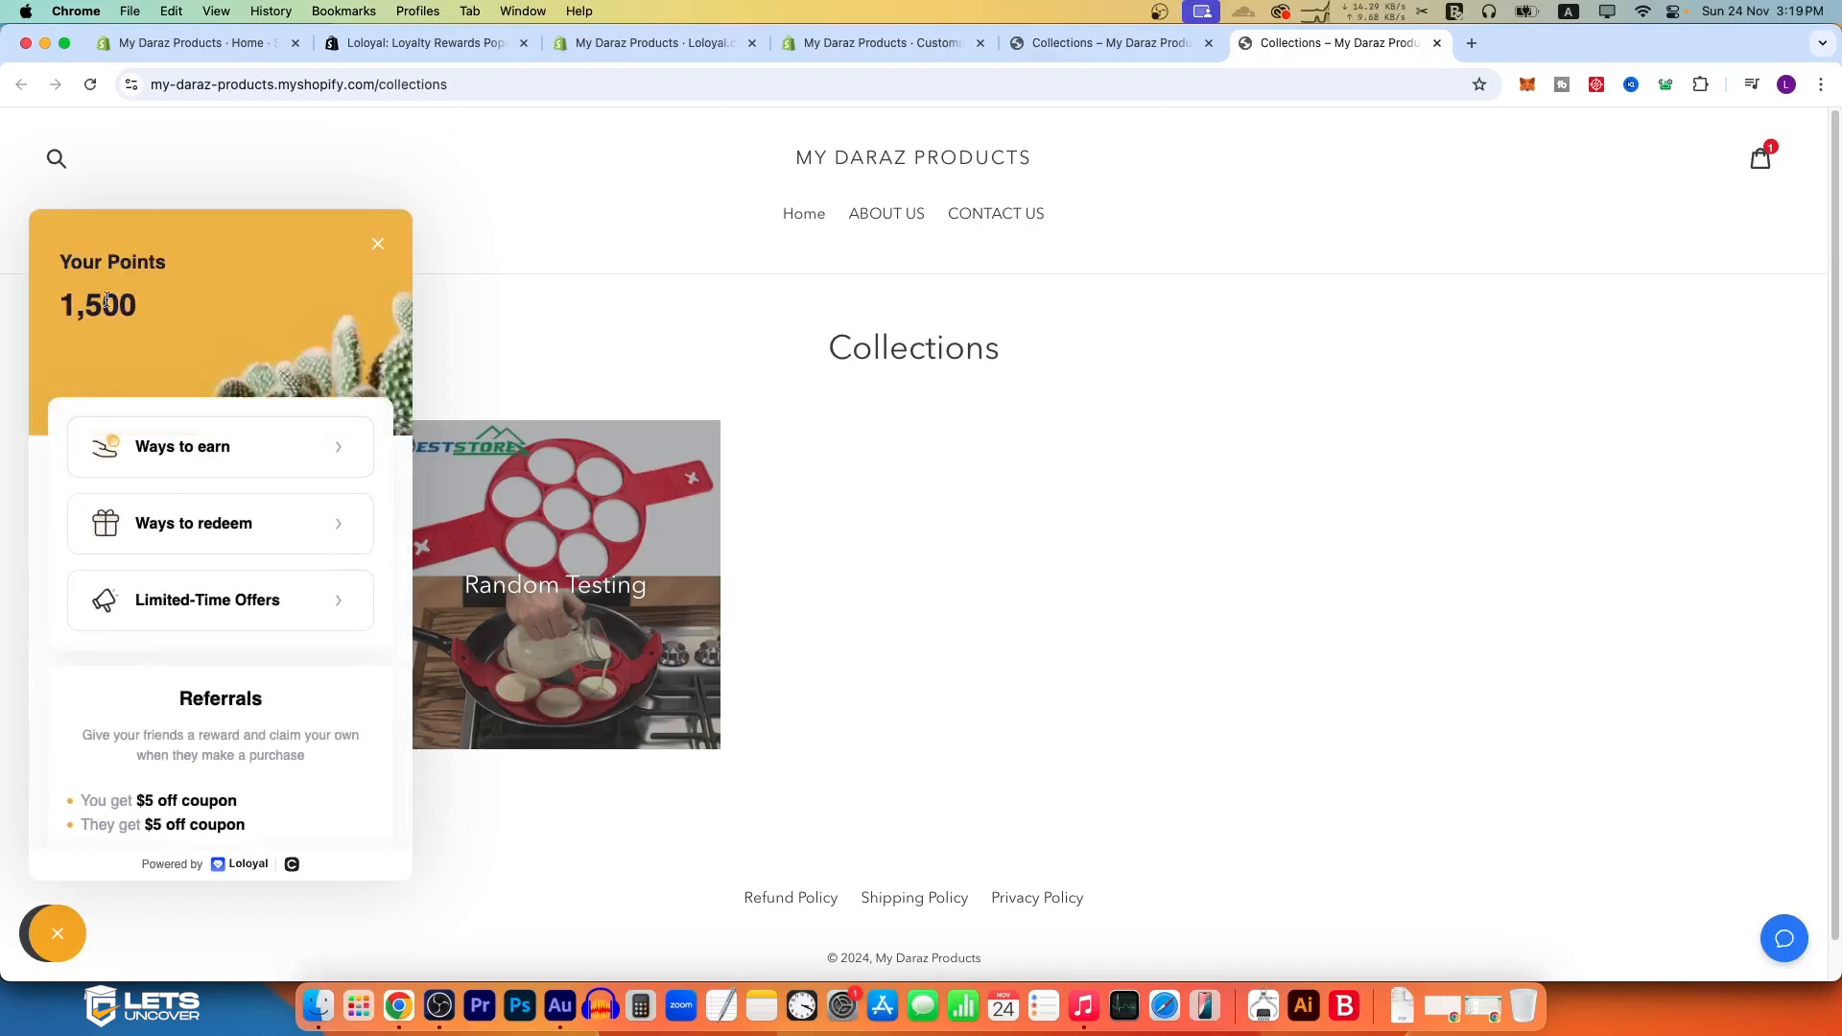
pyautogui.click(662, 43)
pyautogui.click(1303, 259)
pyautogui.scroll(-5, 923, 746)
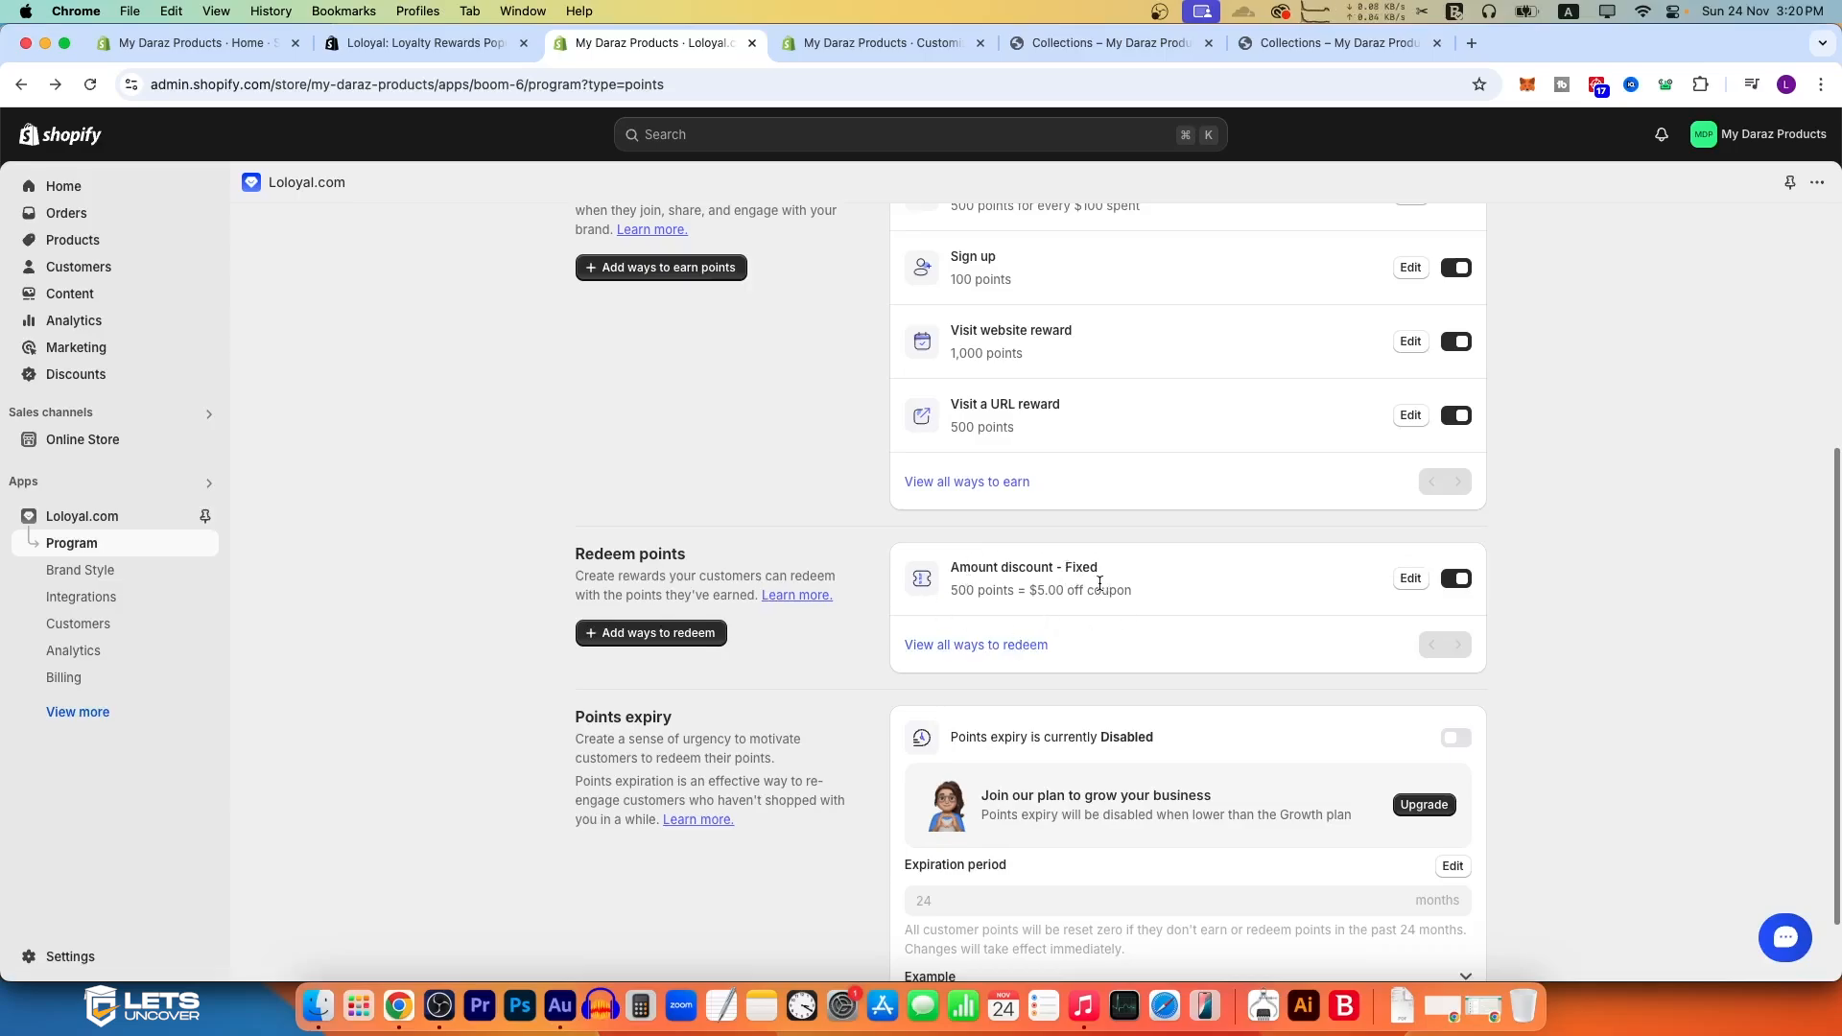
pyautogui.moveTo(955, 564); pyautogui.dragTo(1081, 597)
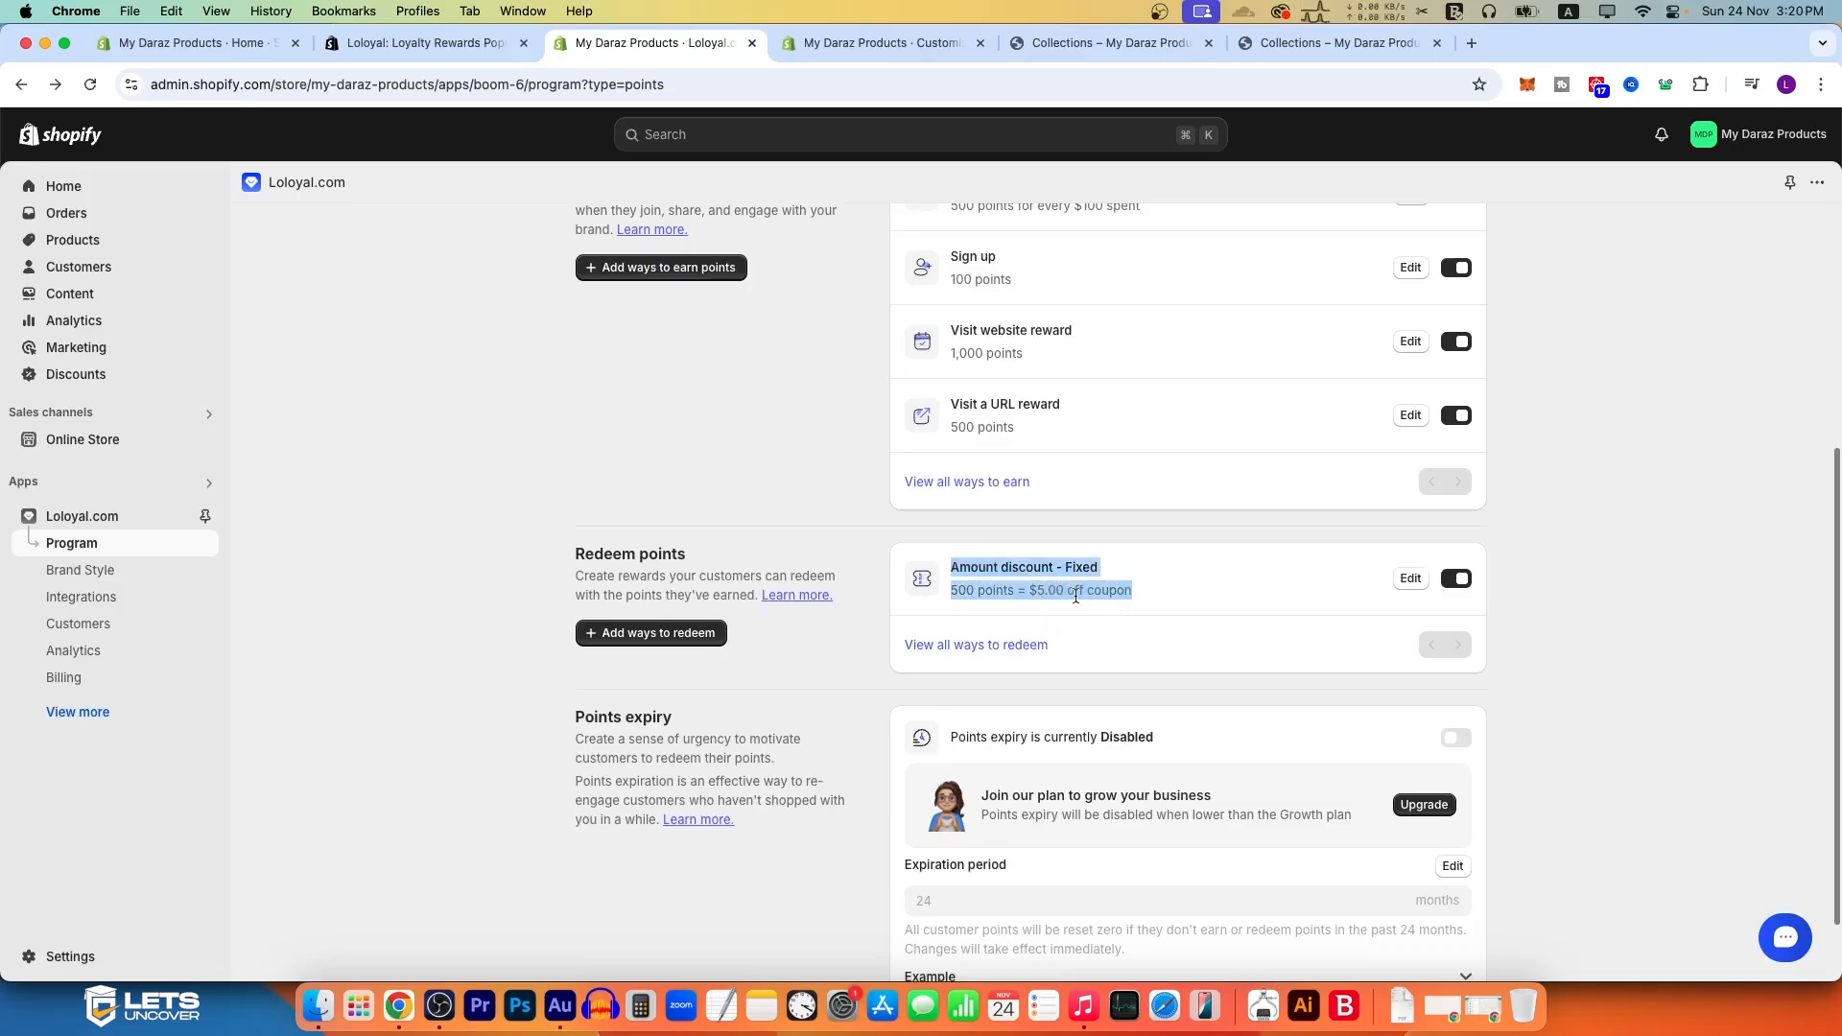
pyautogui.click(992, 615)
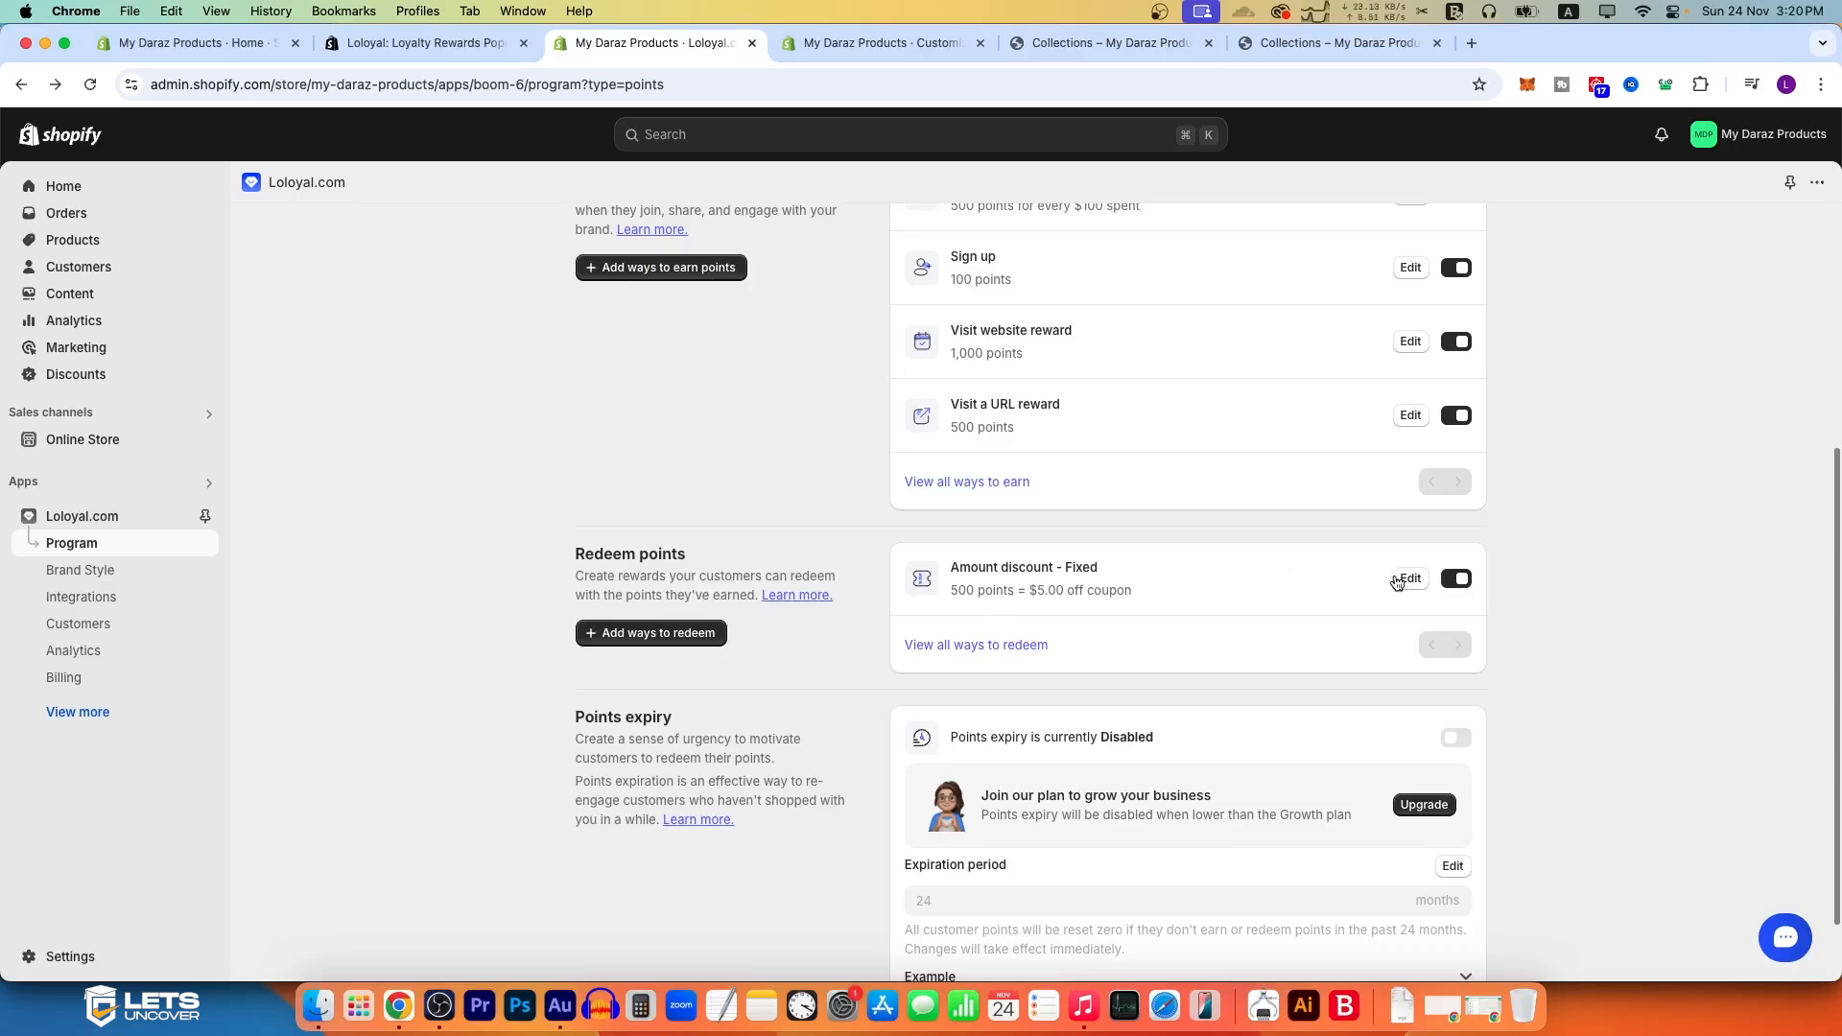
pyautogui.click(1017, 644)
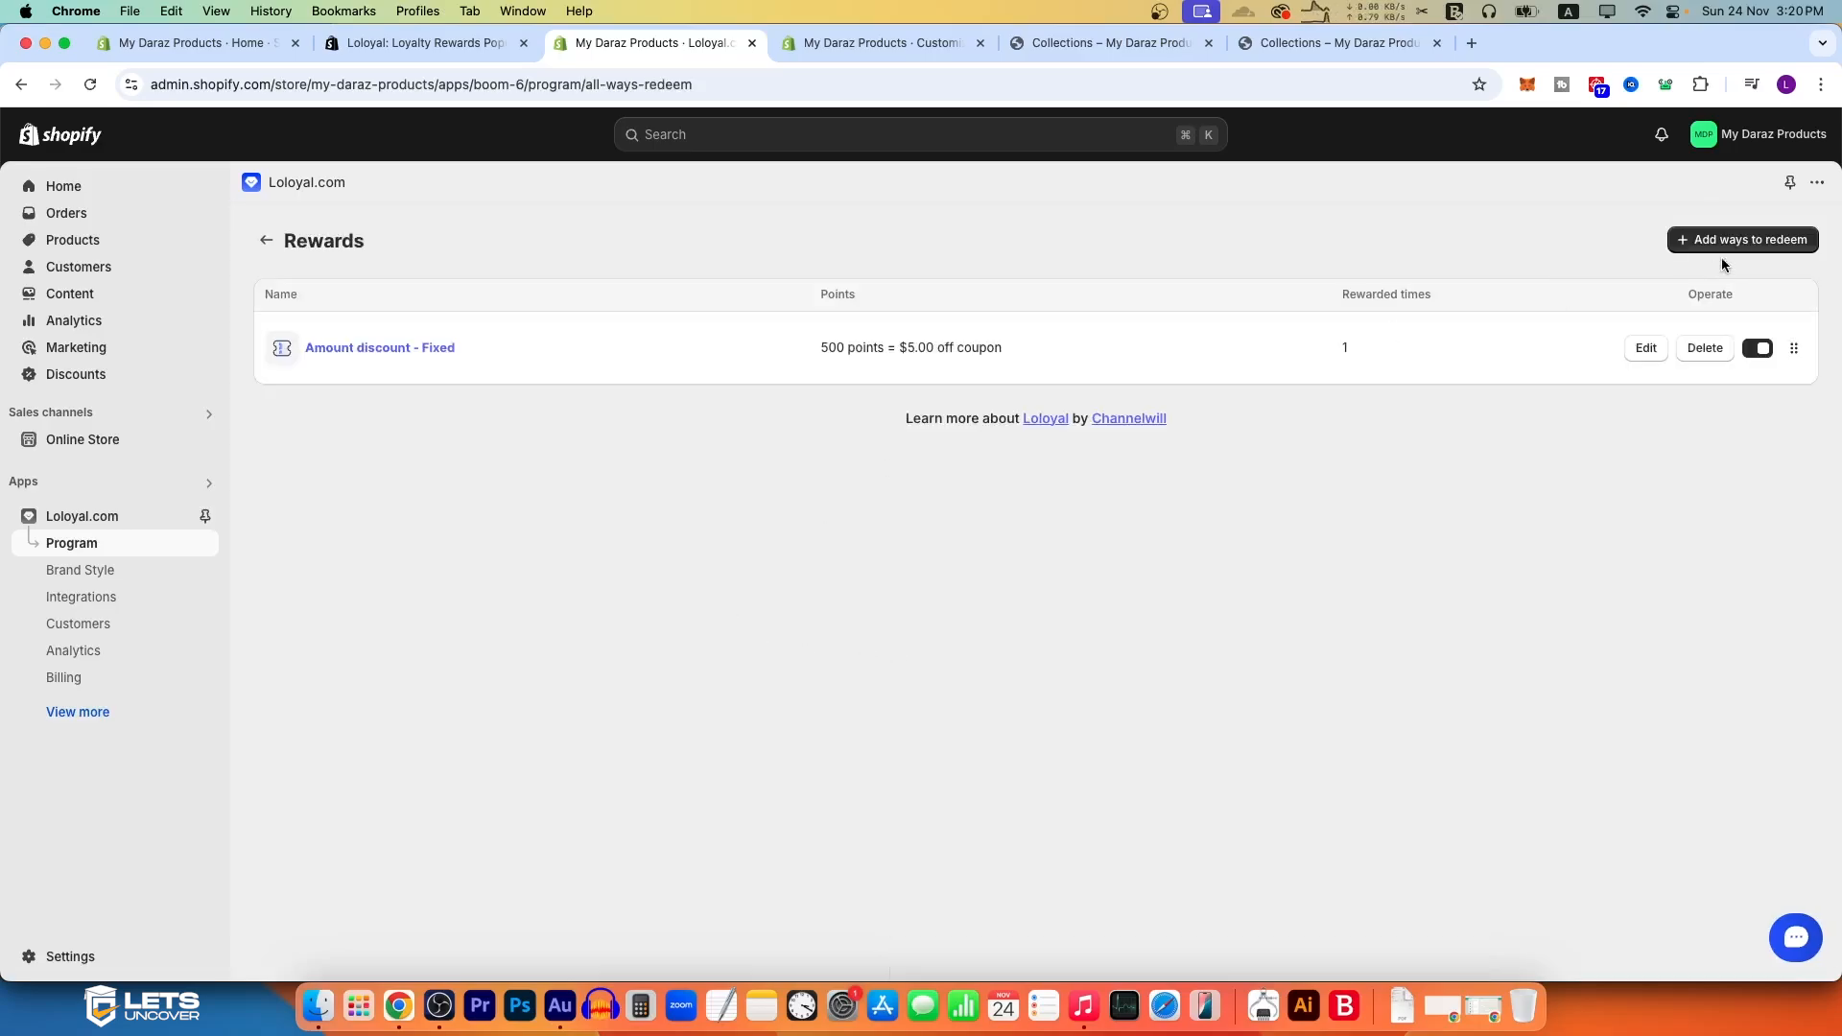
pyautogui.click(1733, 249)
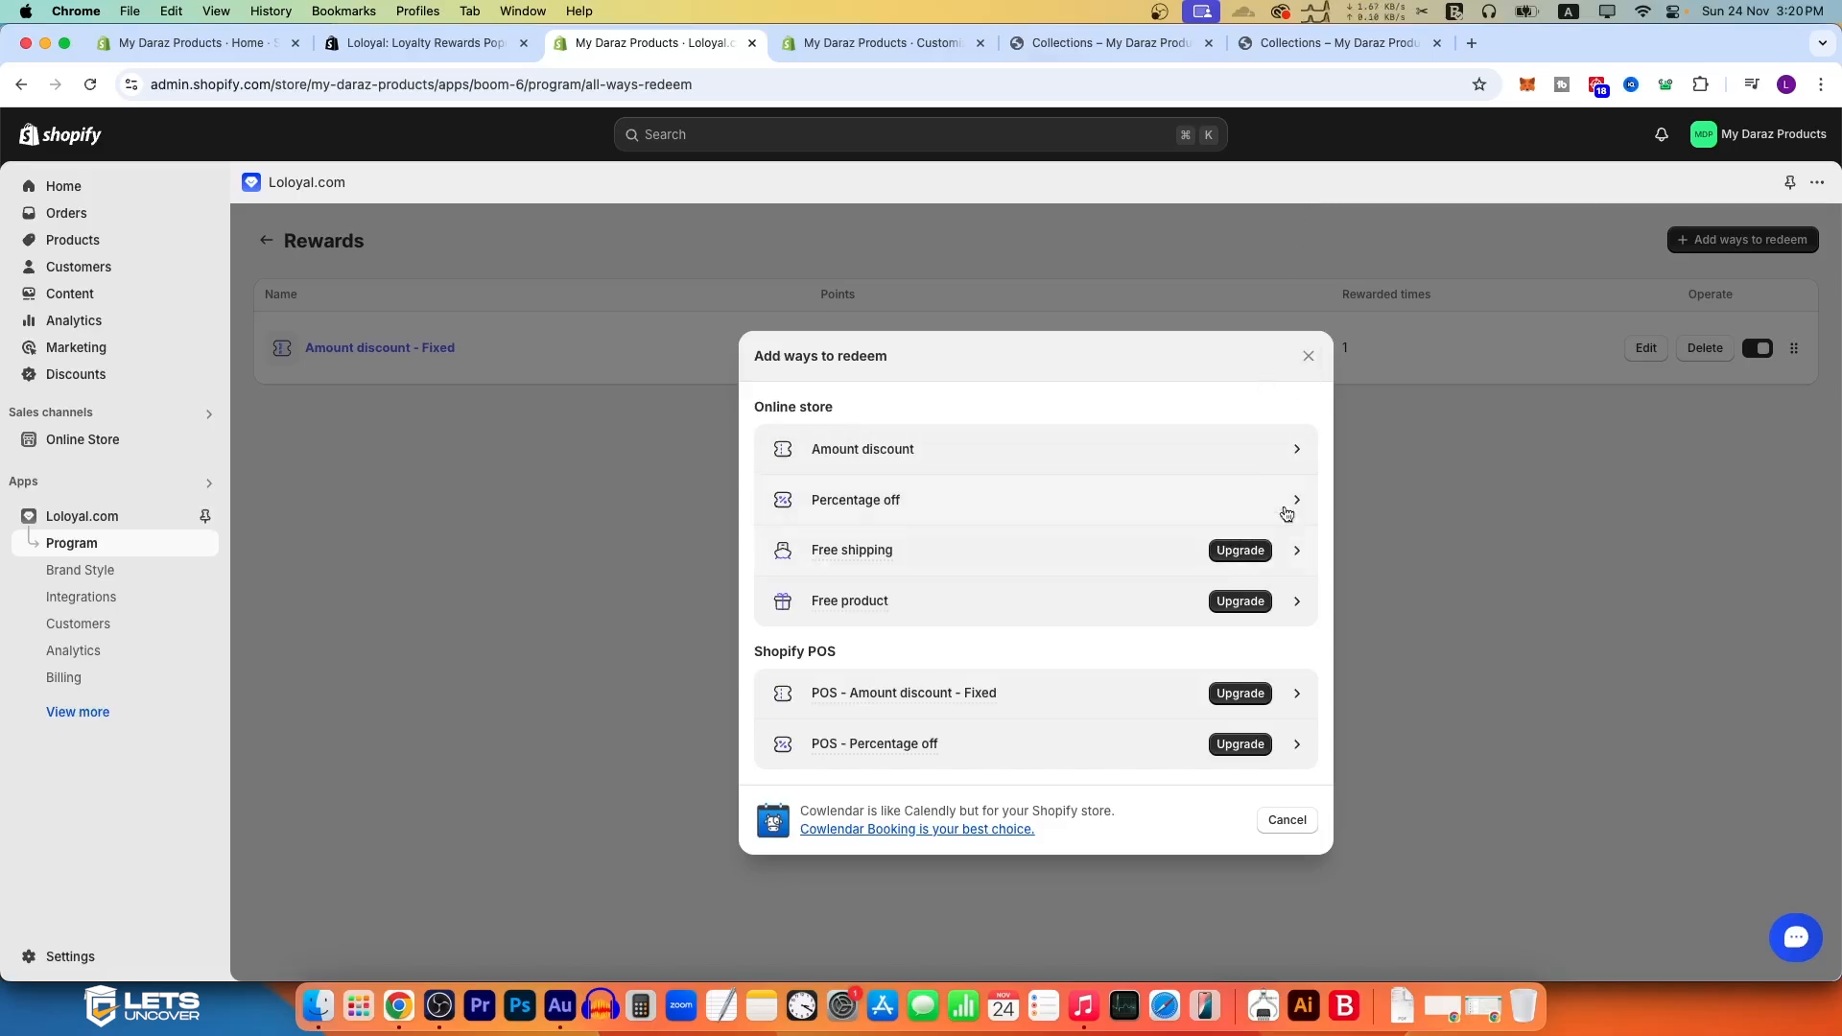
pyautogui.click(1308, 356)
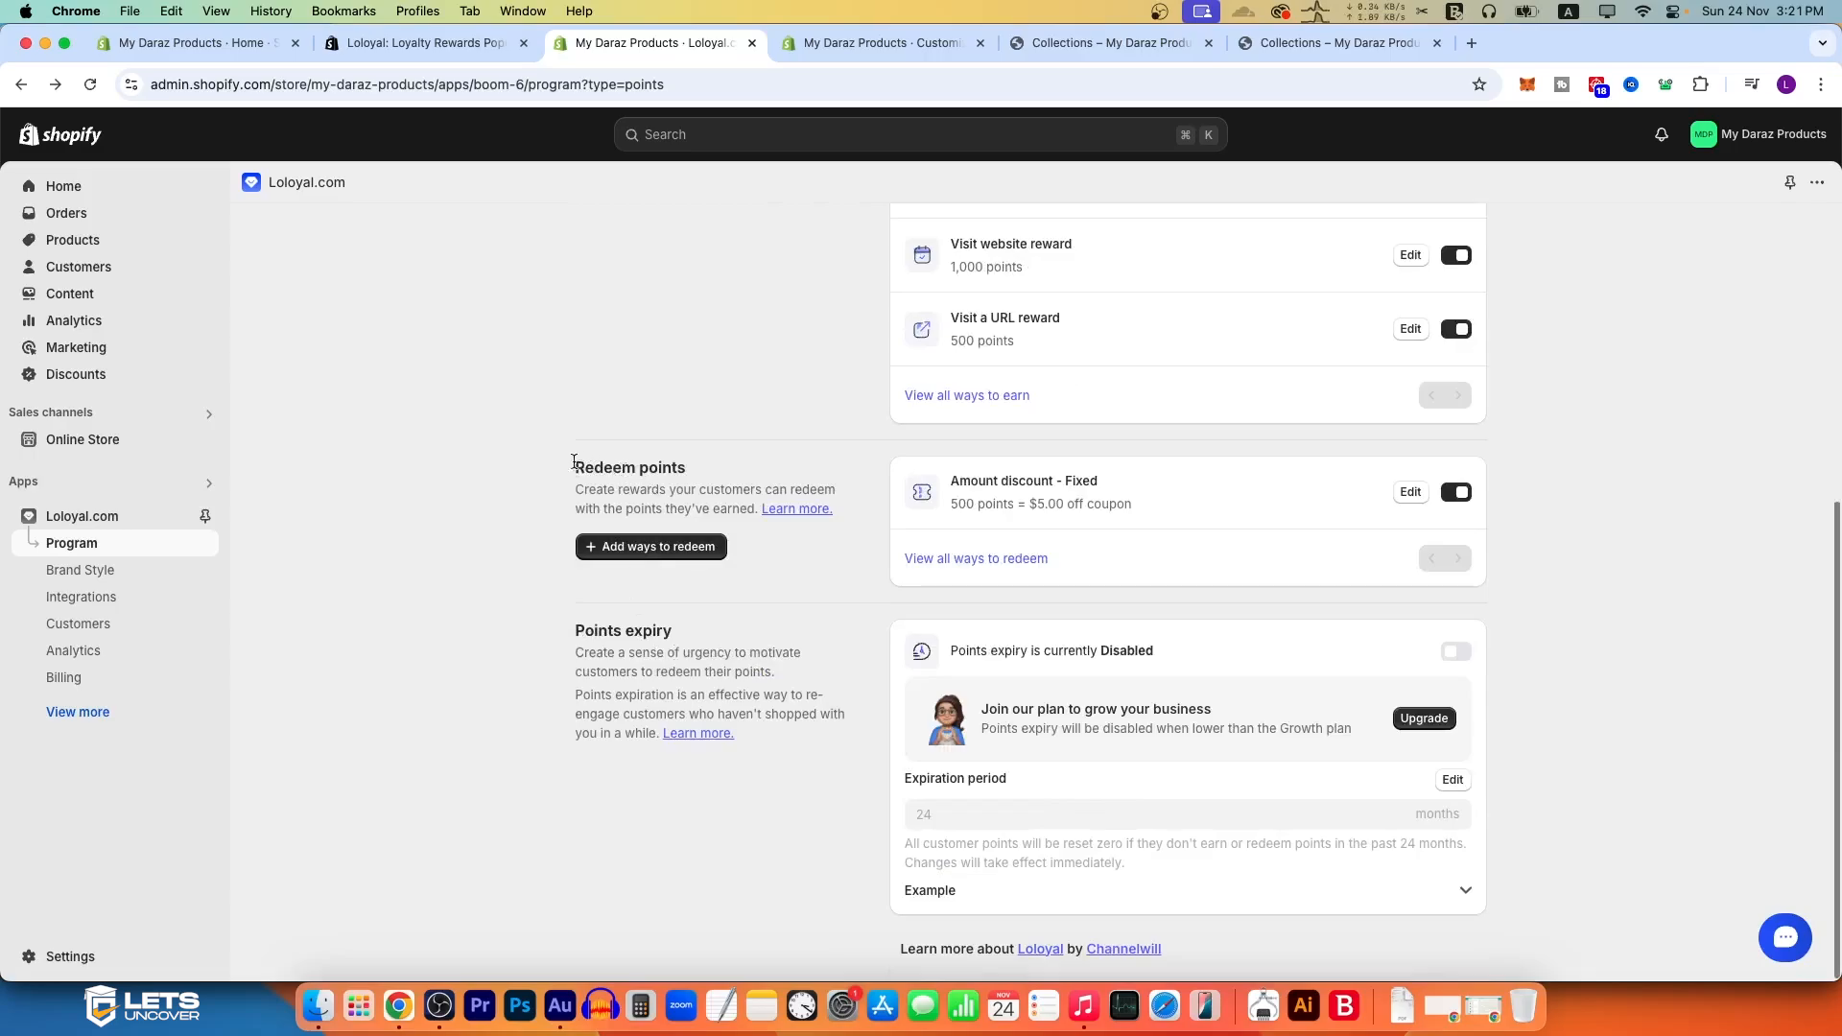
# Step: Review the redeem points and points expiry sections and enable points expiry
pyautogui.moveTo(575, 463); pyautogui.dragTo(747, 483)
pyautogui.click(821, 478)
pyautogui.moveTo(563, 646); pyautogui.dragTo(803, 739)
pyautogui.click(832, 756)
pyautogui.click(1472, 659)
pyautogui.click(1280, 693)
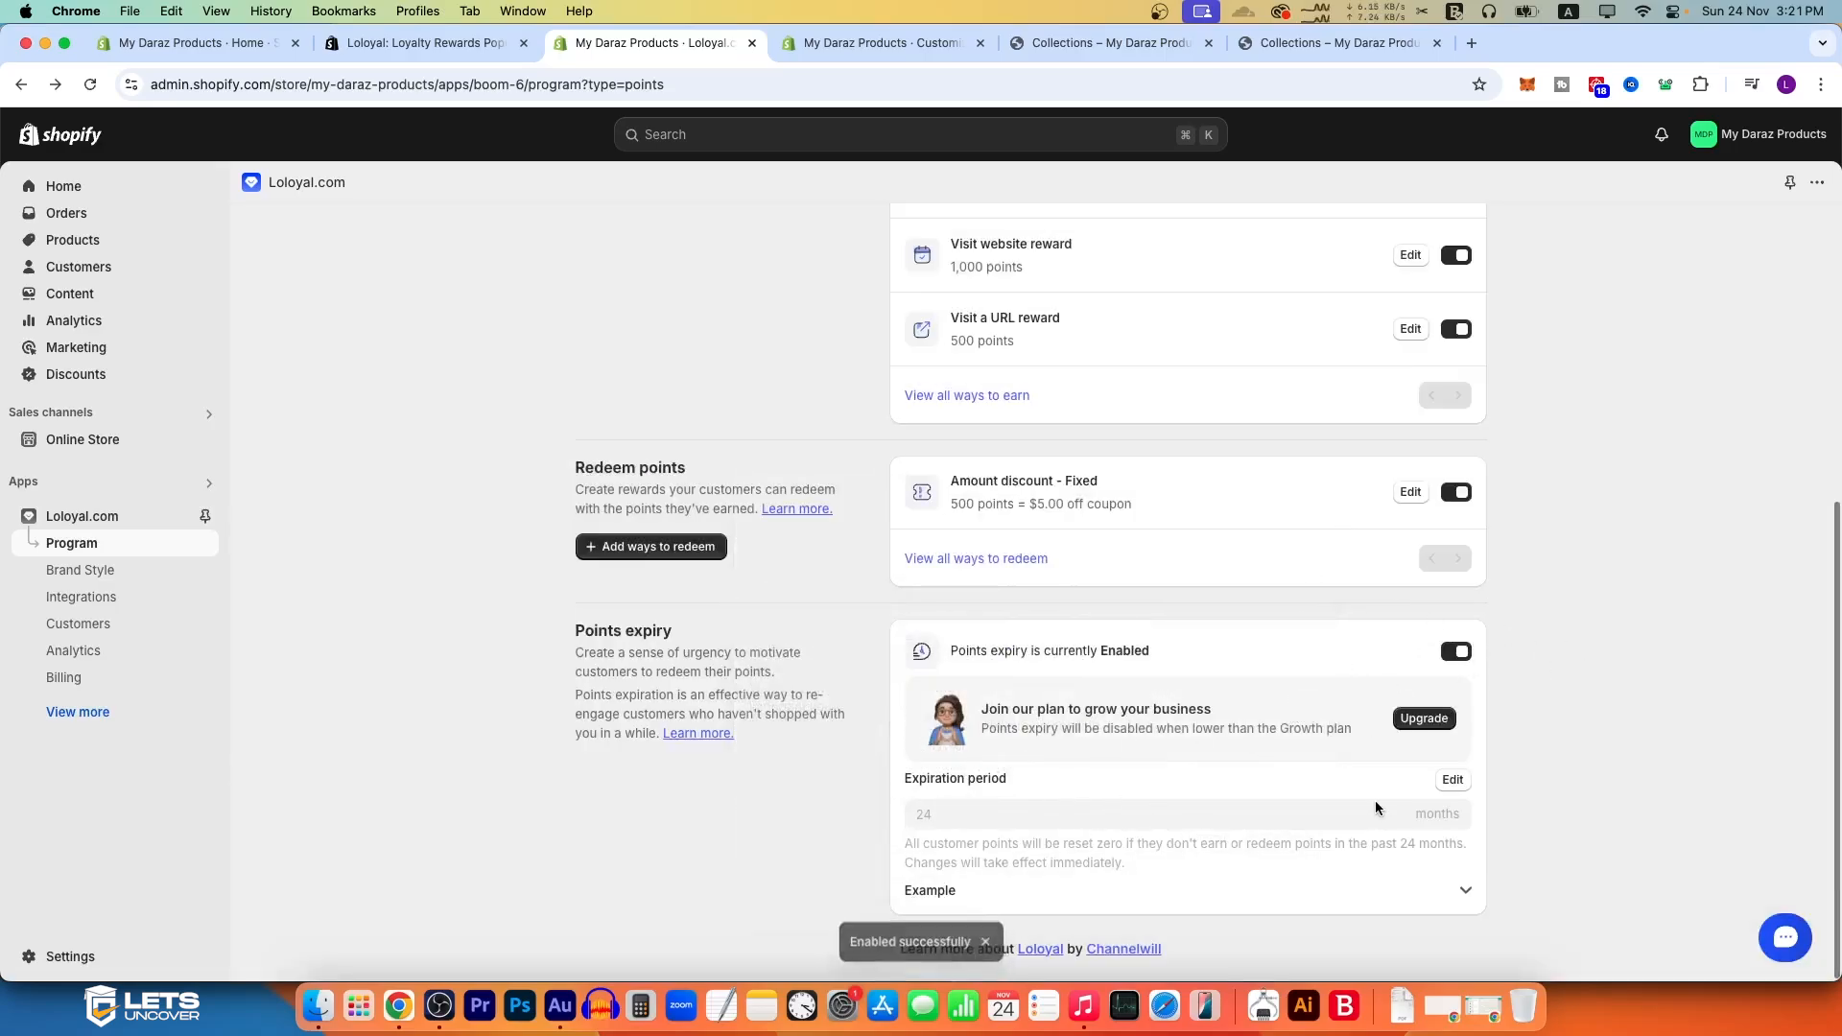
# Step: Set the points expiration period to 1 month and save it
pyautogui.click(1452, 779)
pyautogui.click(1166, 815)
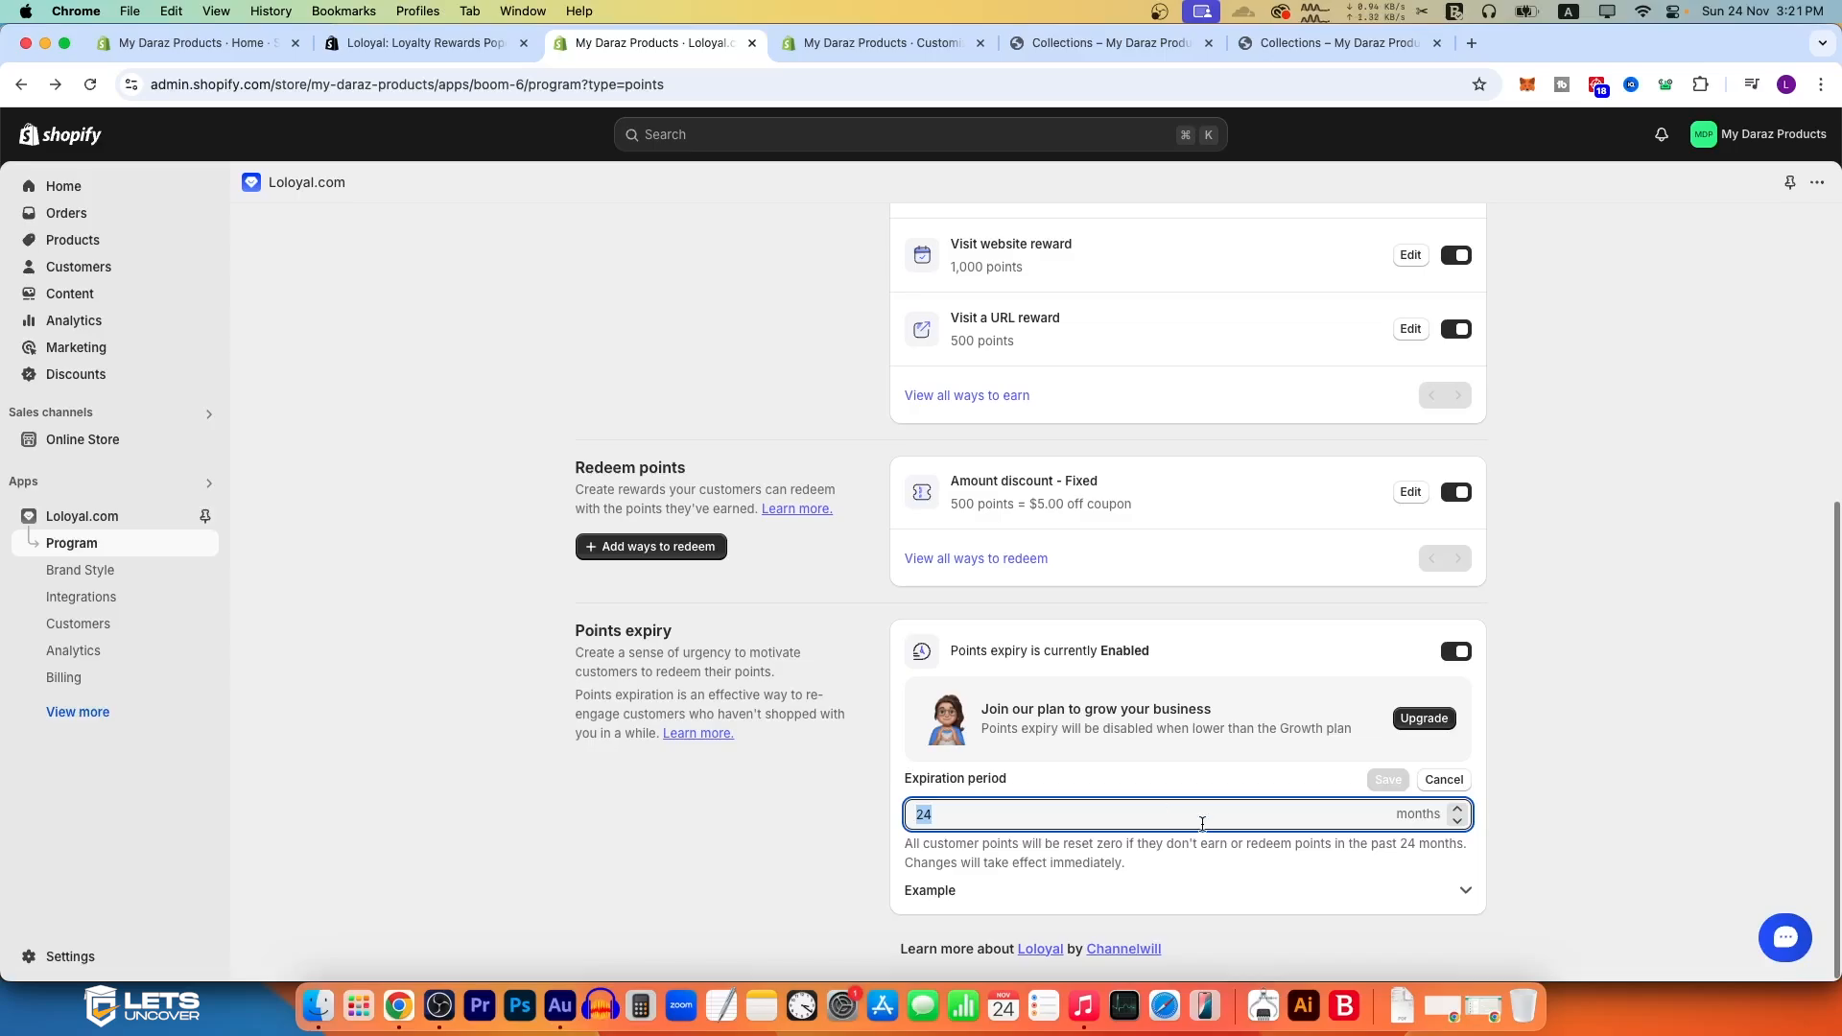
pyautogui.write('1')
pyautogui.click(1520, 791)
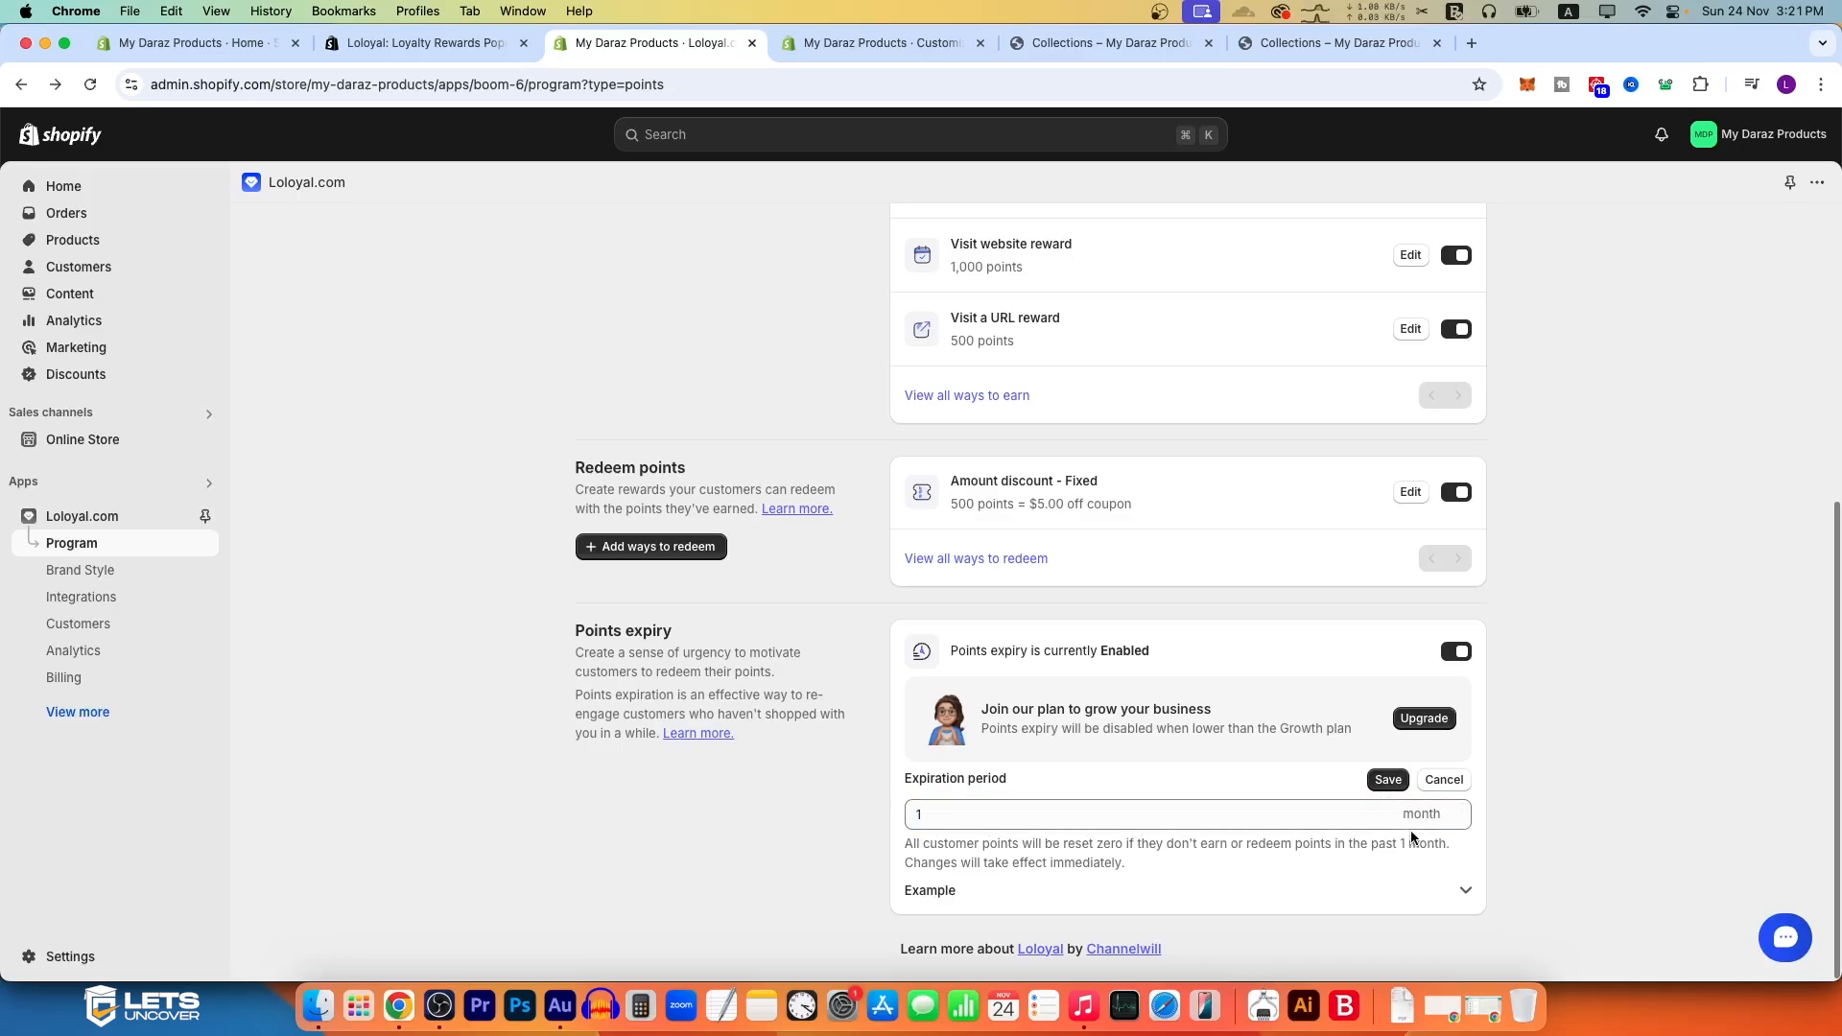
pyautogui.click(1388, 781)
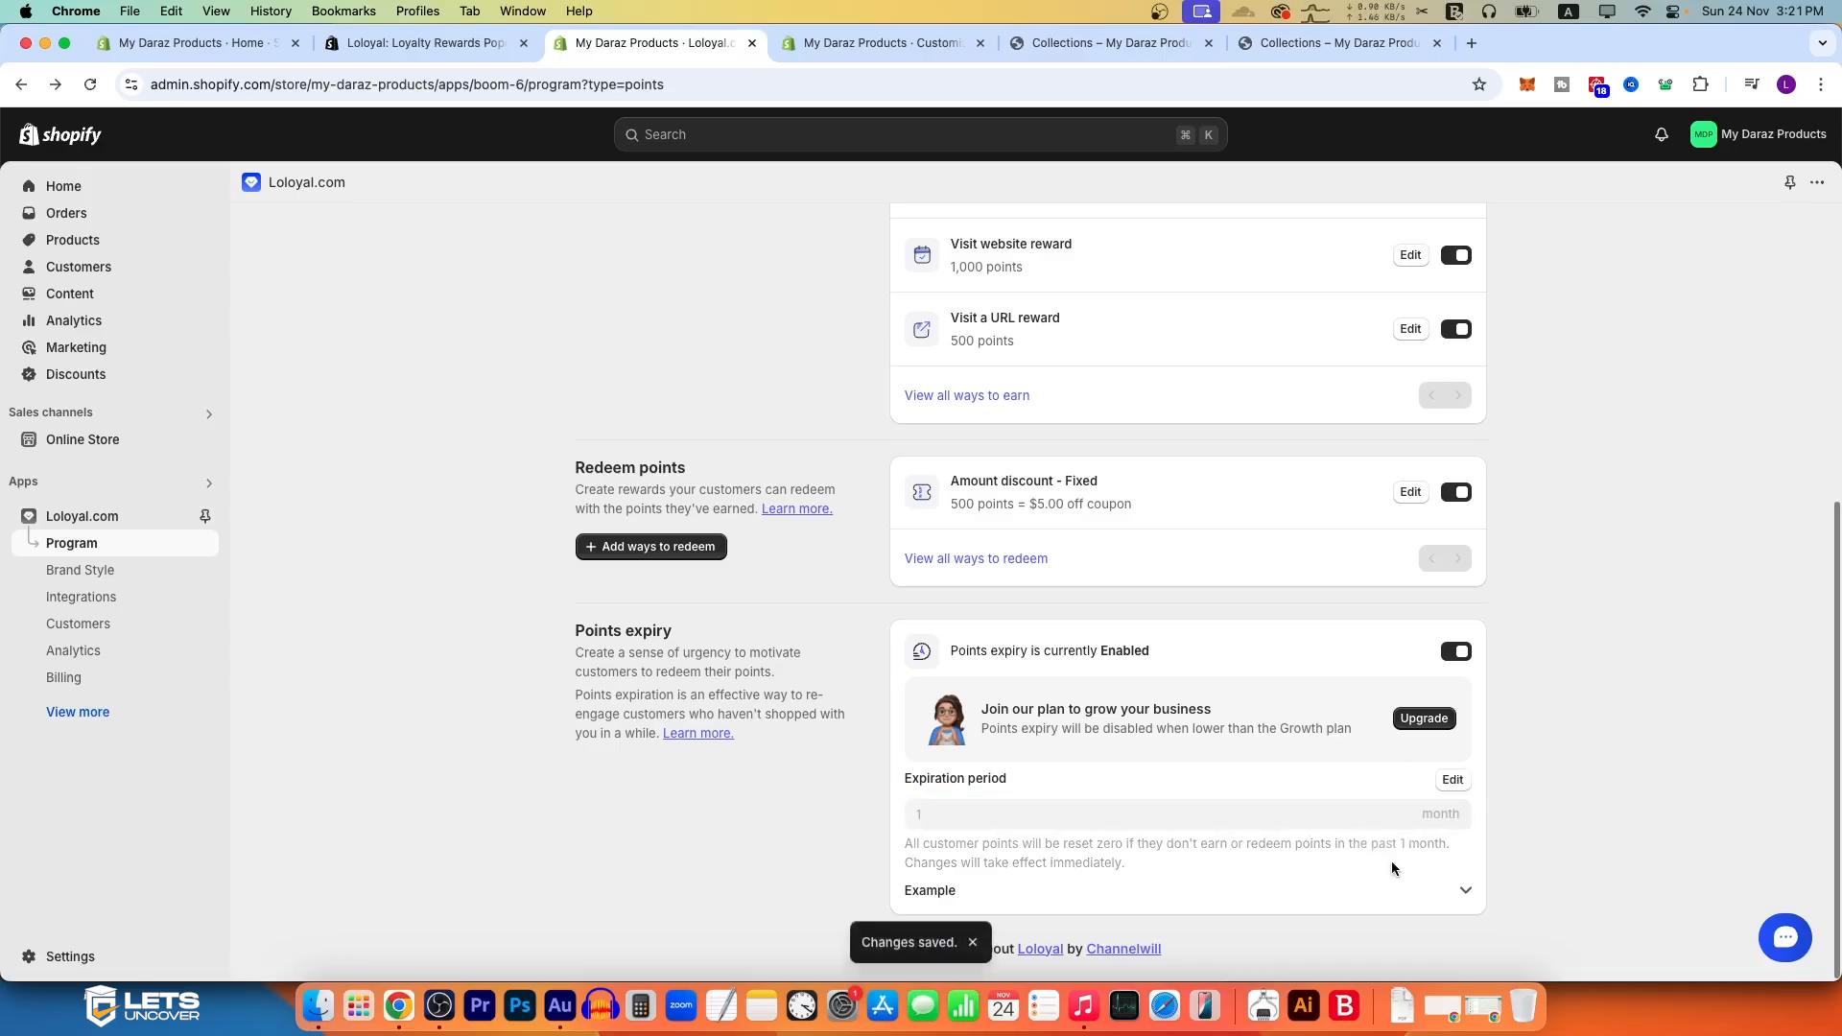
# Step: Expand the points expiry example and read how expiration works
pyautogui.click(1464, 891)
pyautogui.moveTo(1406, 892); pyautogui.dragTo(907, 739)
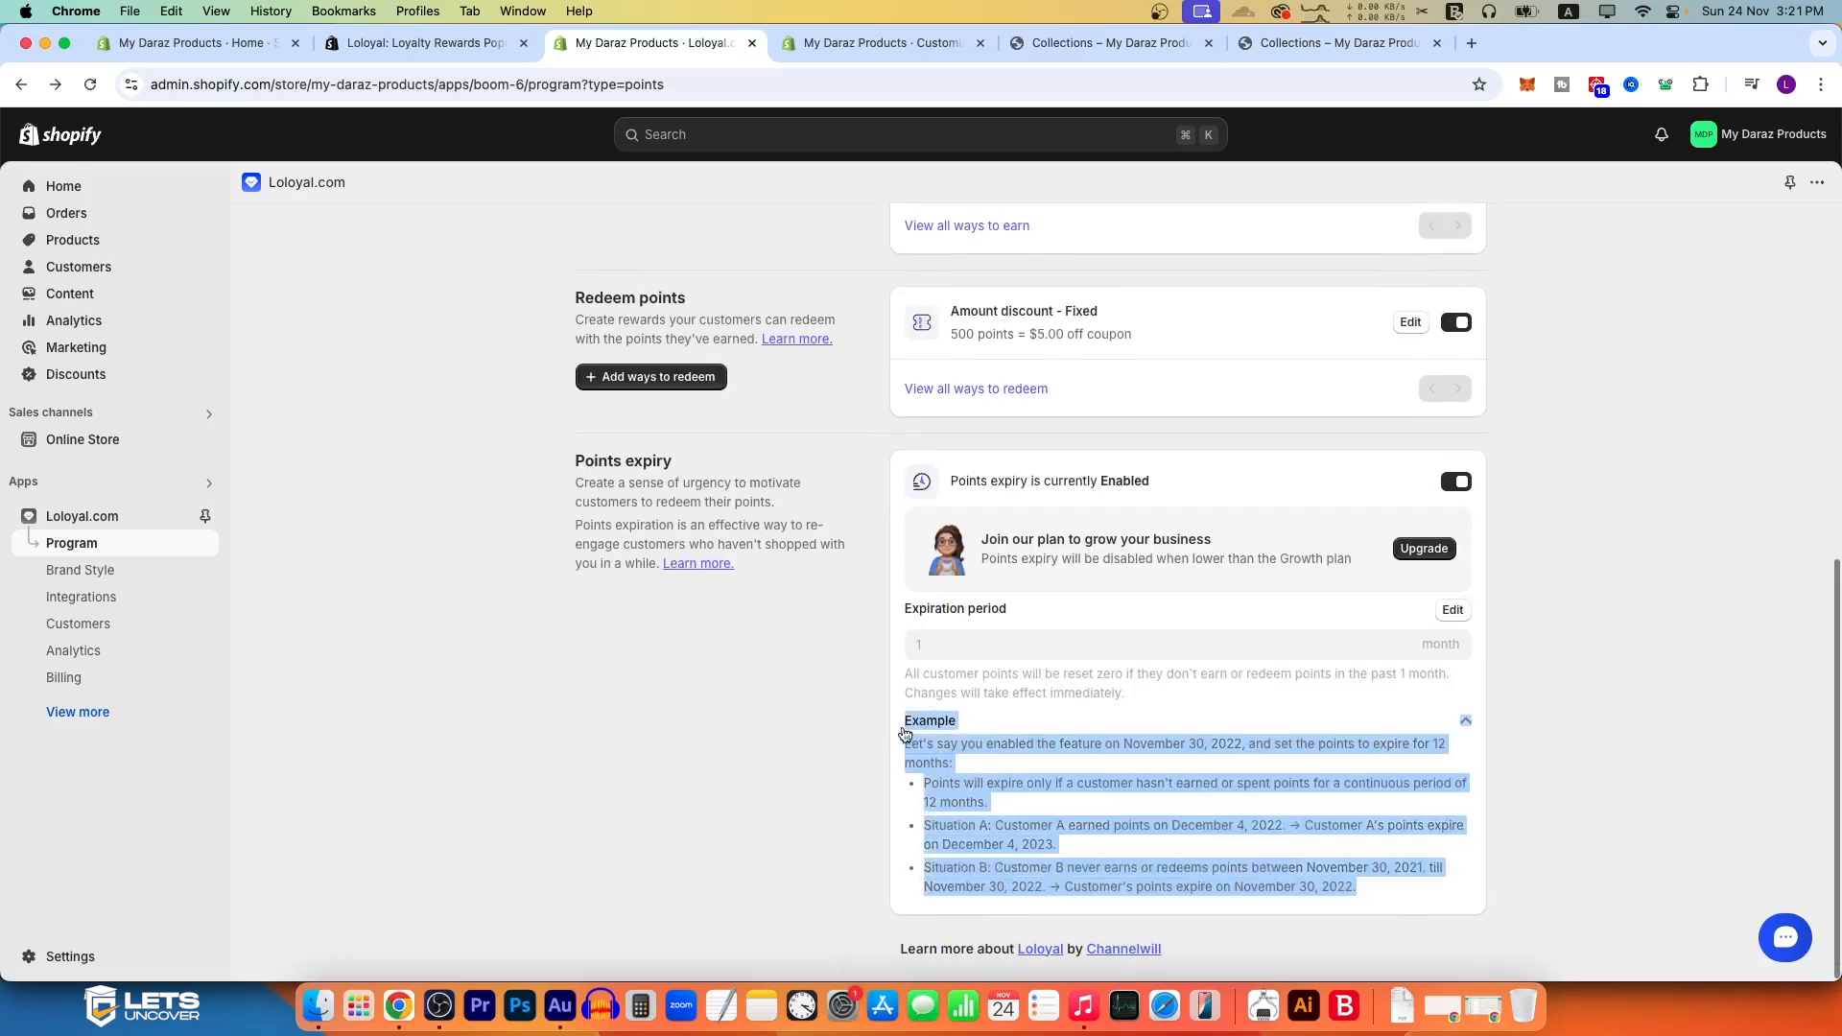
pyautogui.click(1125, 792)
pyautogui.scroll(7, 1124, 792)
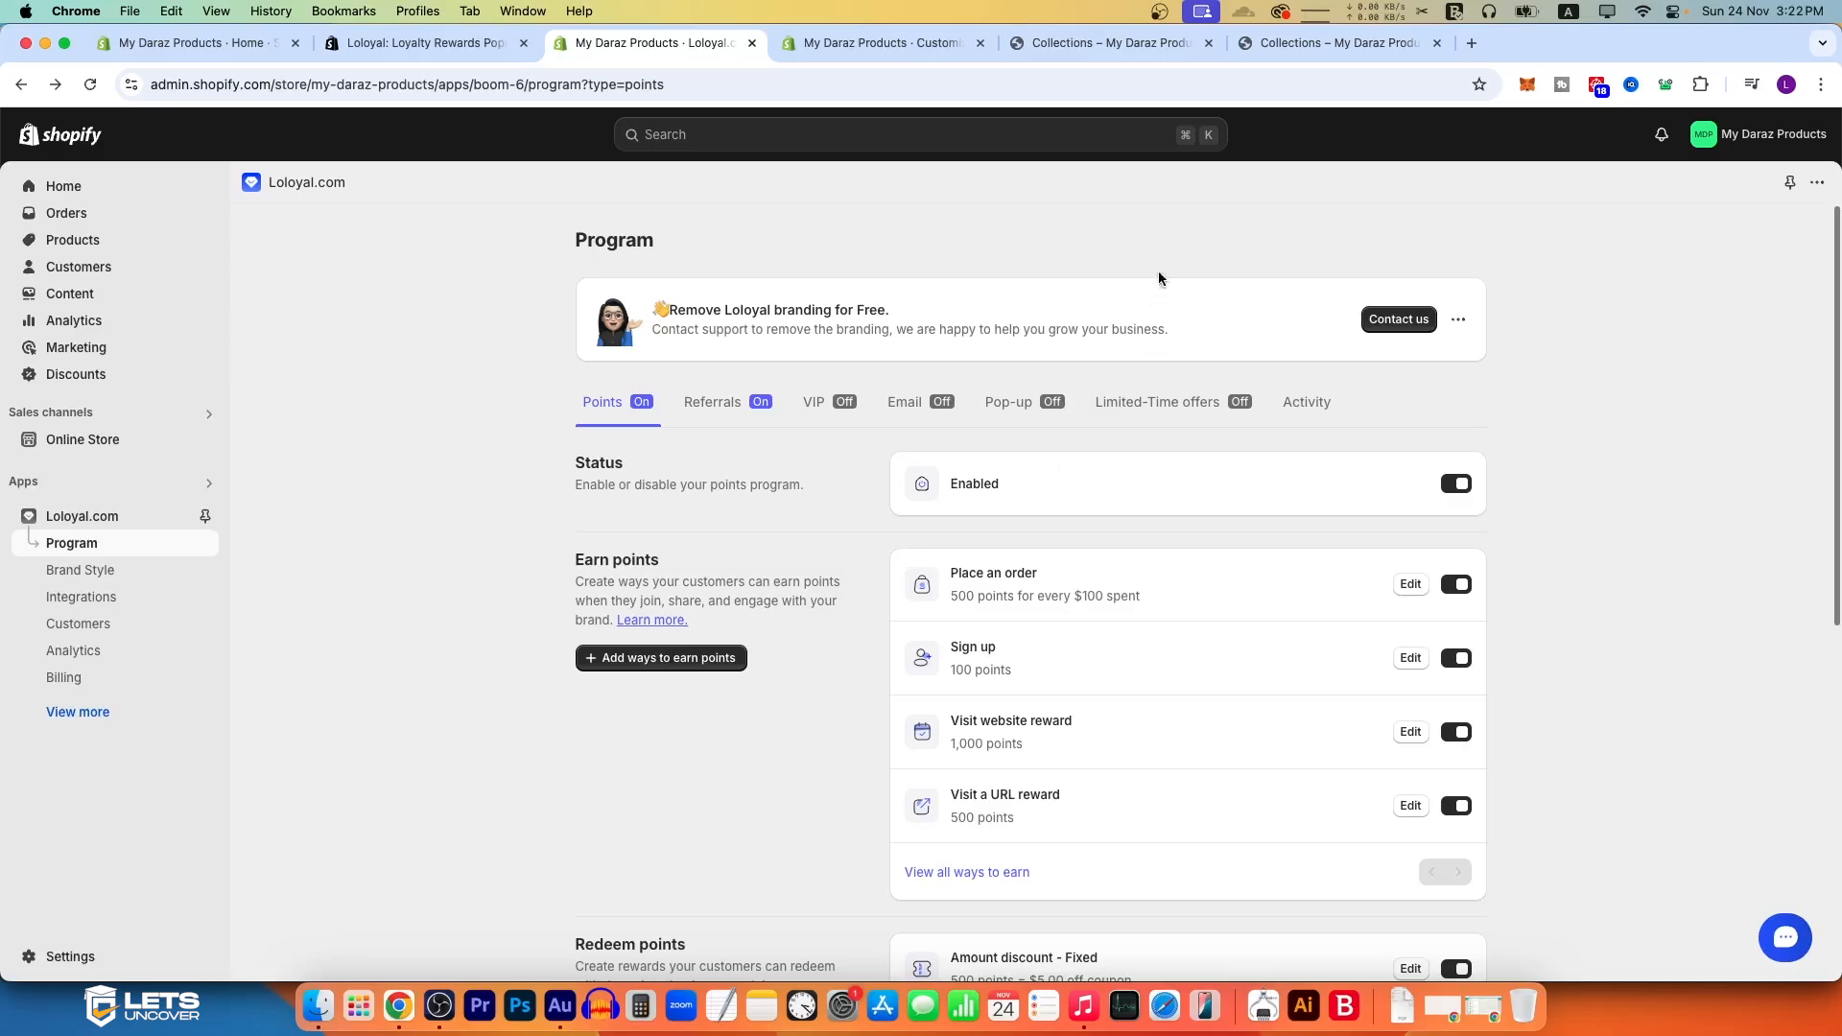
# Step: Go to the storefront's home page, browse the featured collection and open the rewards widget
pyautogui.click(1306, 45)
pyautogui.click(804, 213)
pyautogui.scroll(-10, 953, 657)
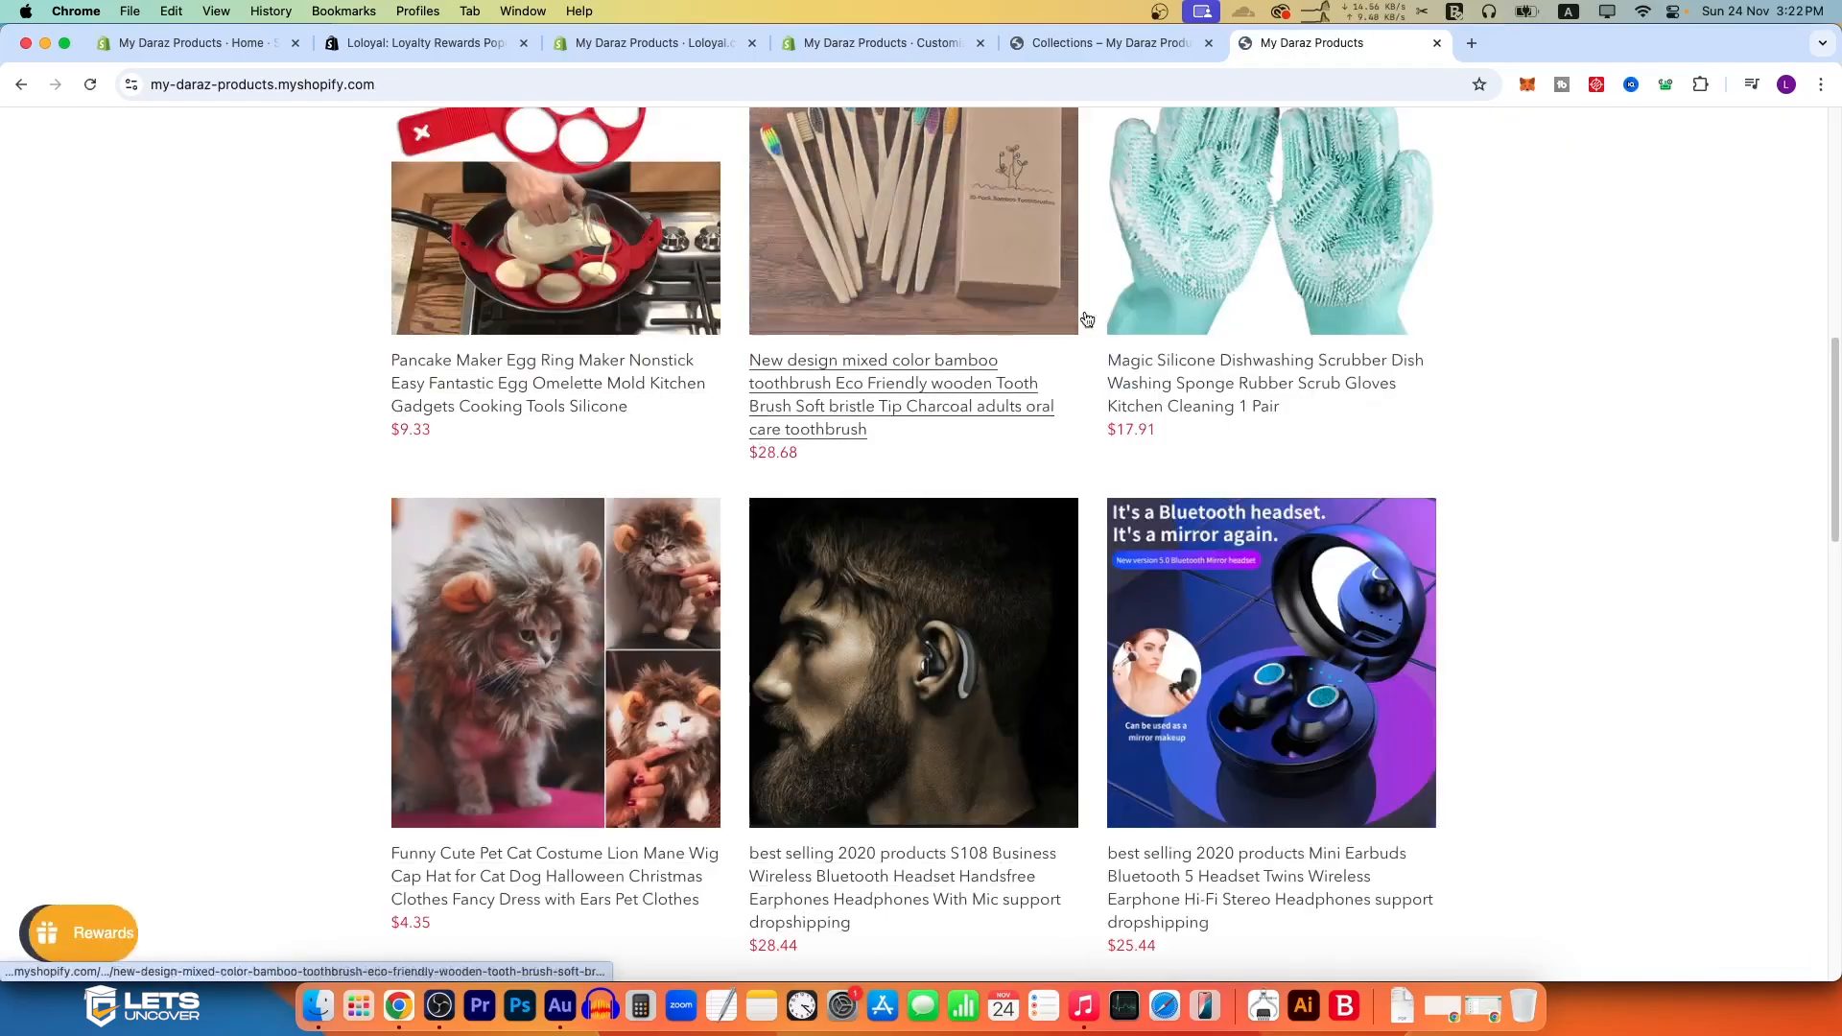
pyautogui.scroll(-5, 1249, 475)
pyautogui.scroll(10, 1021, 476)
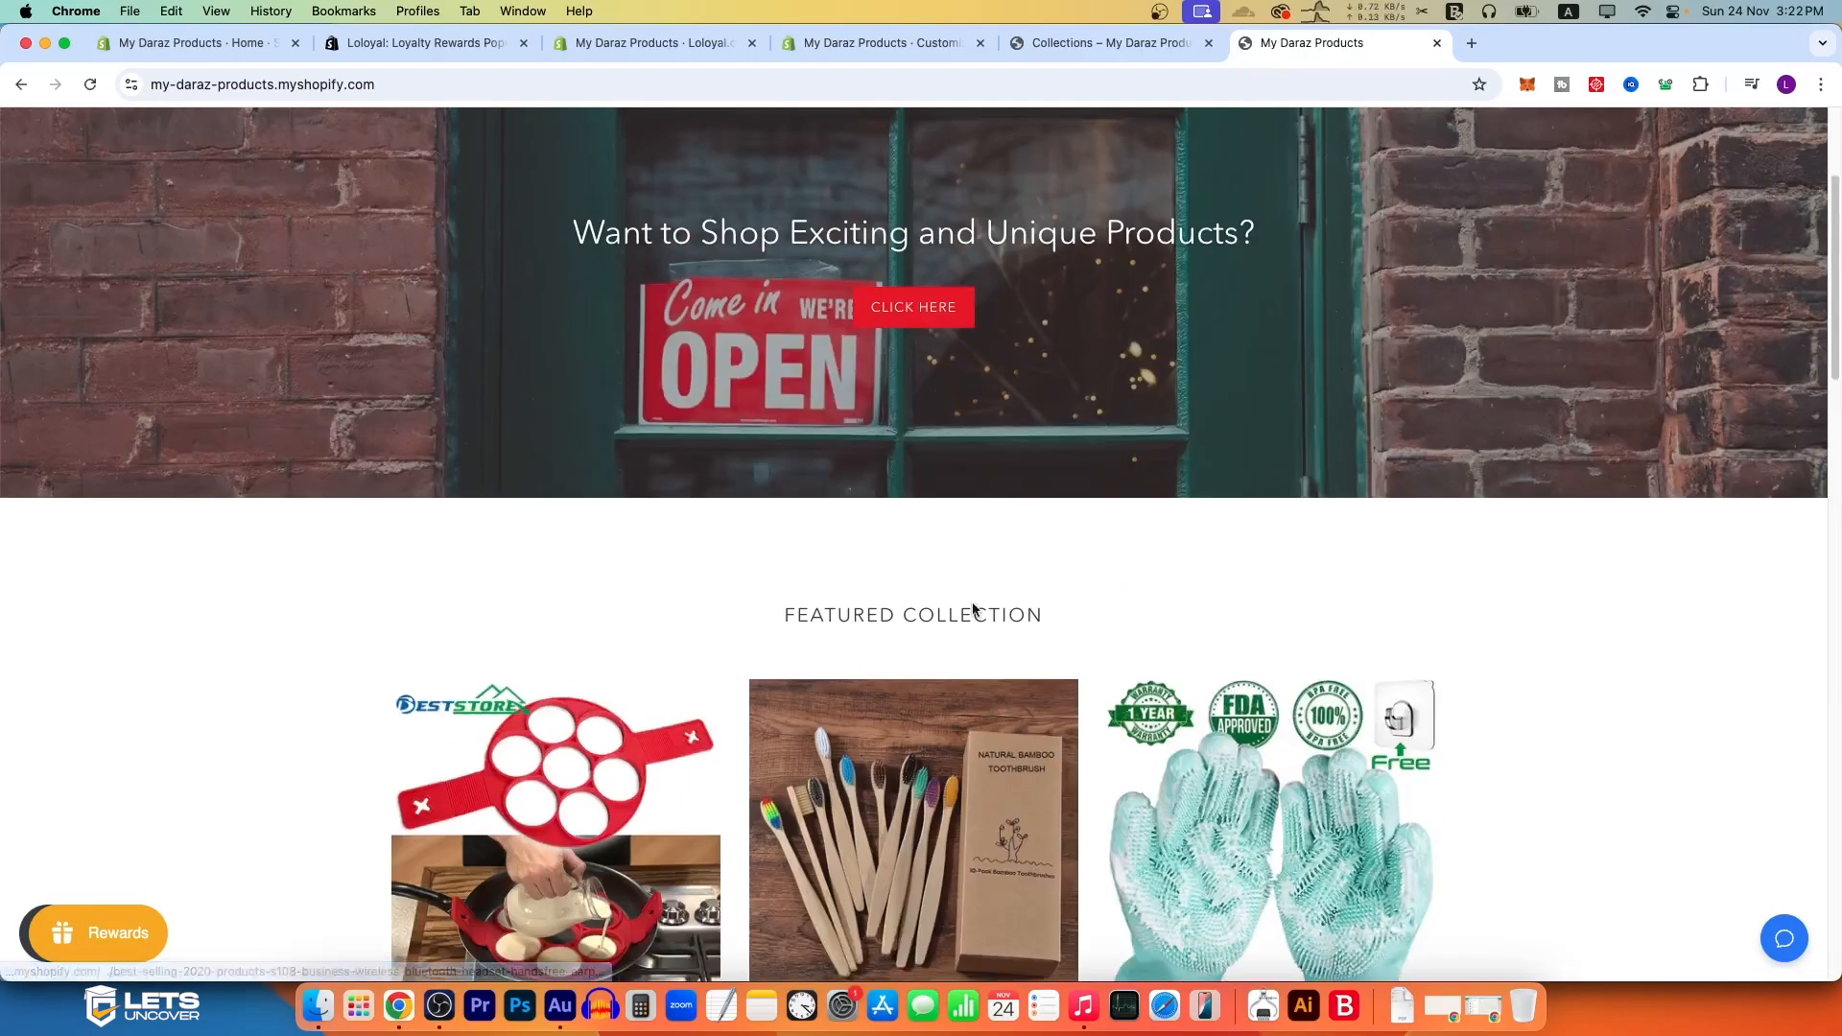
pyautogui.scroll(-3, 871, 588)
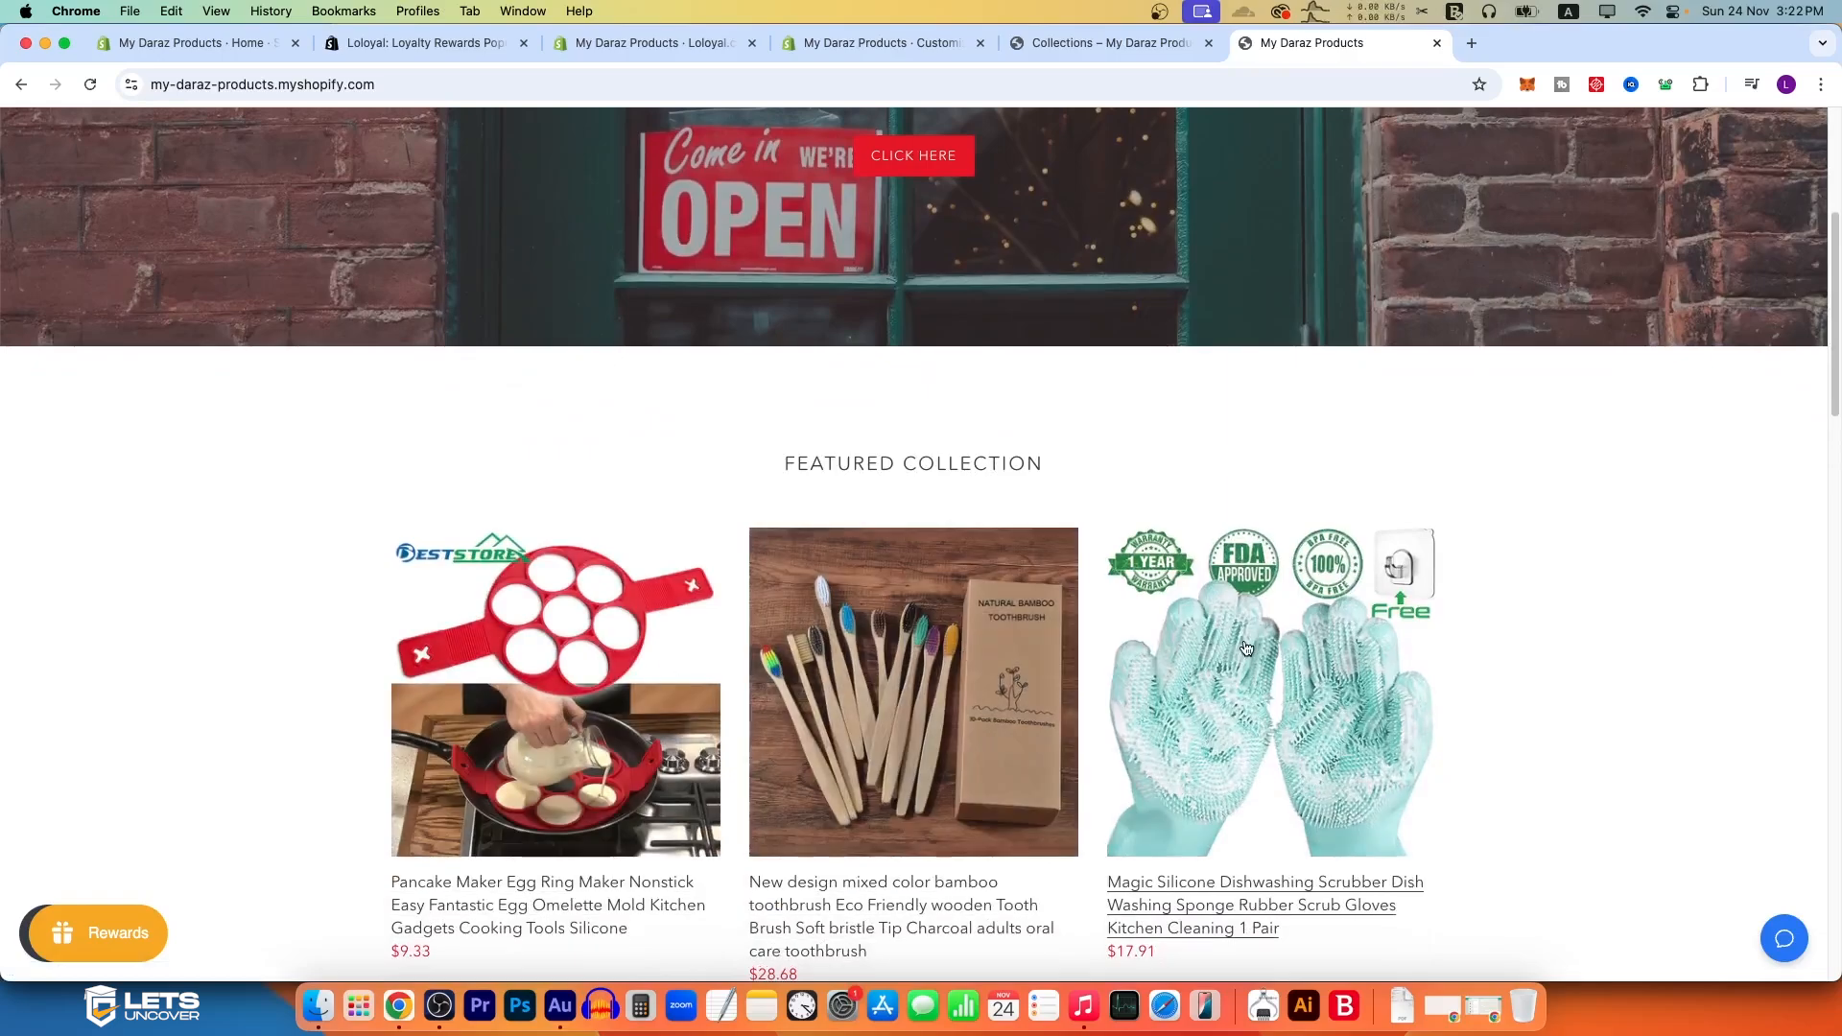
pyautogui.click(82, 932)
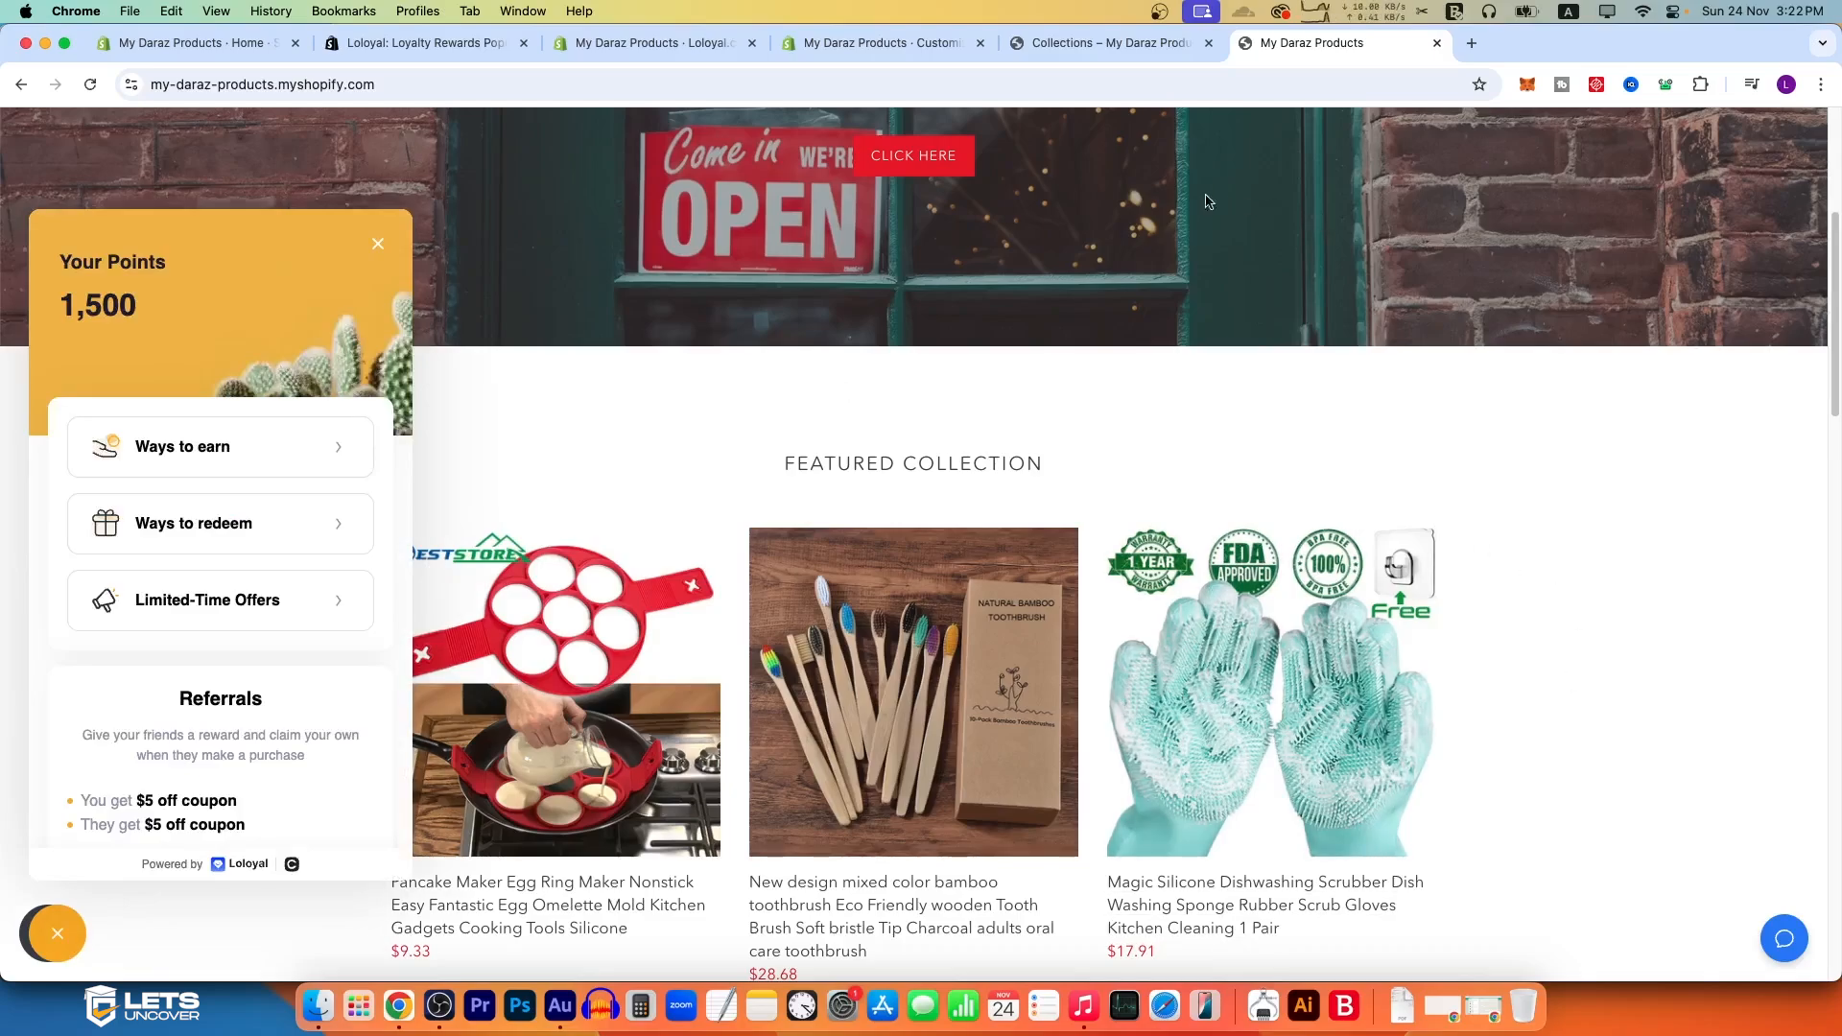
# Step: Switch back to Loloyal and open the program's Referrals settings
pyautogui.click(875, 44)
pyautogui.click(653, 43)
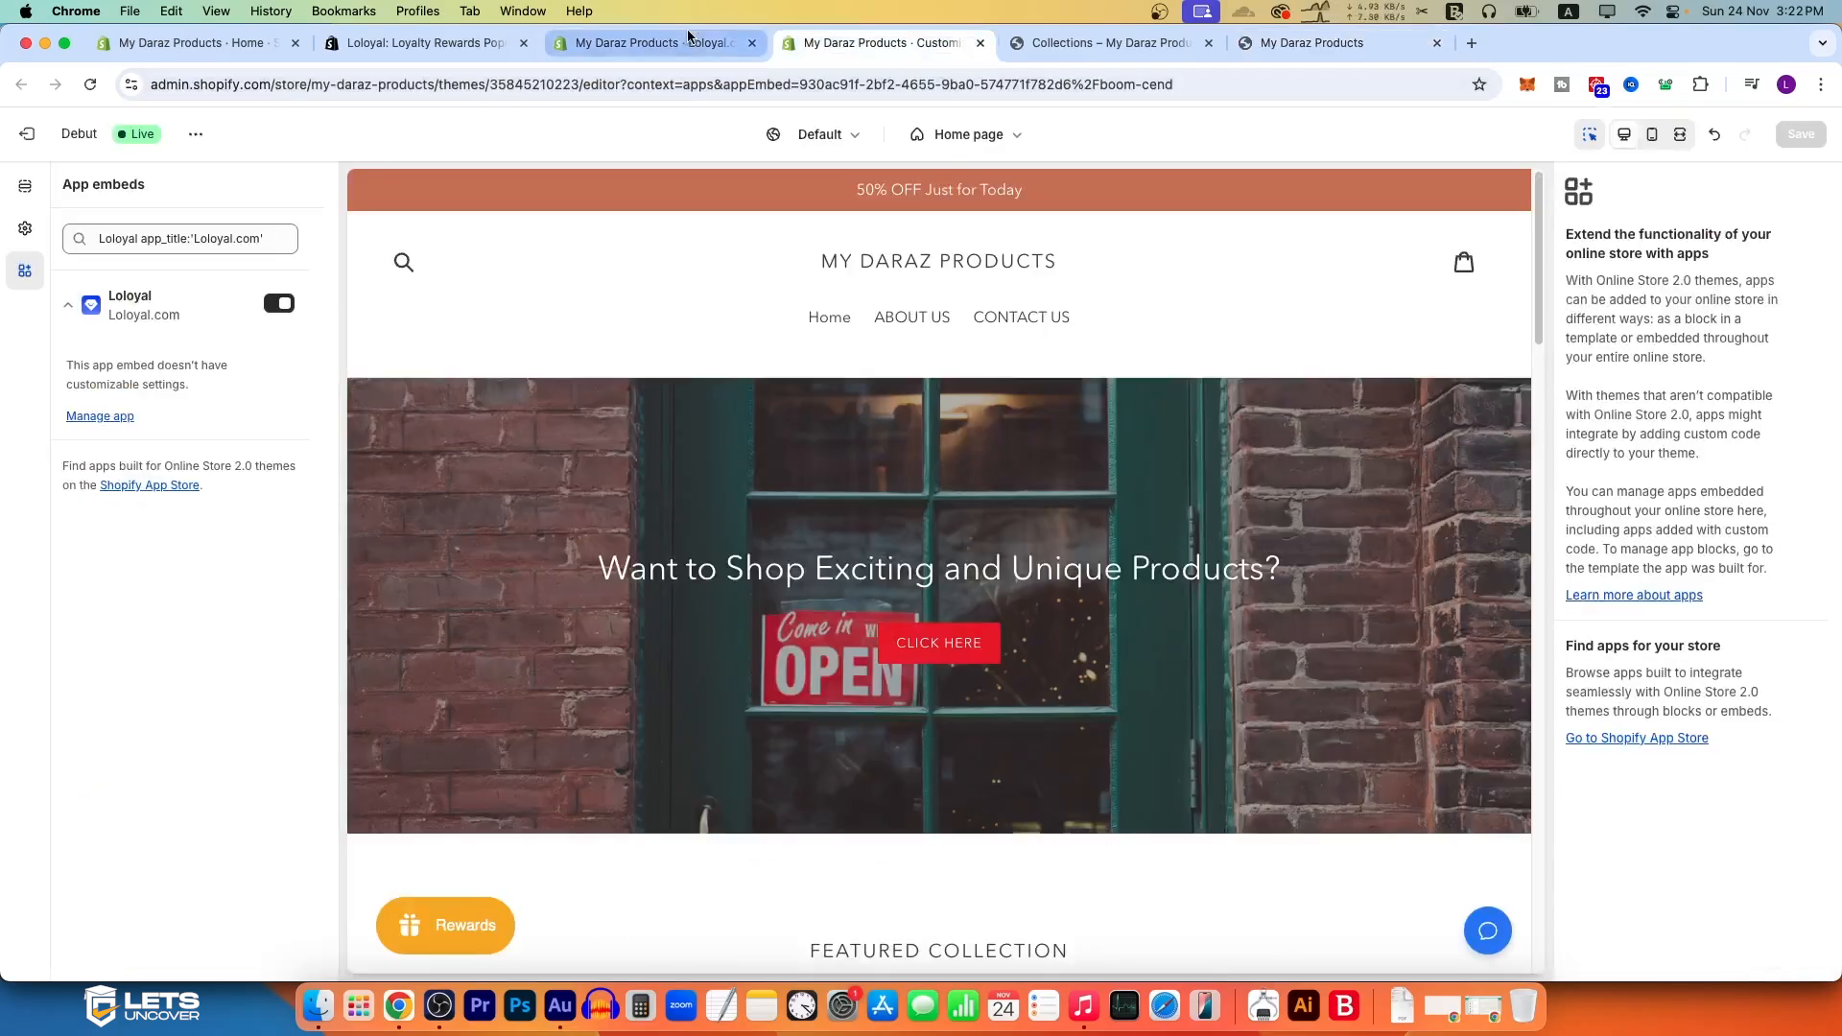
pyautogui.click(694, 415)
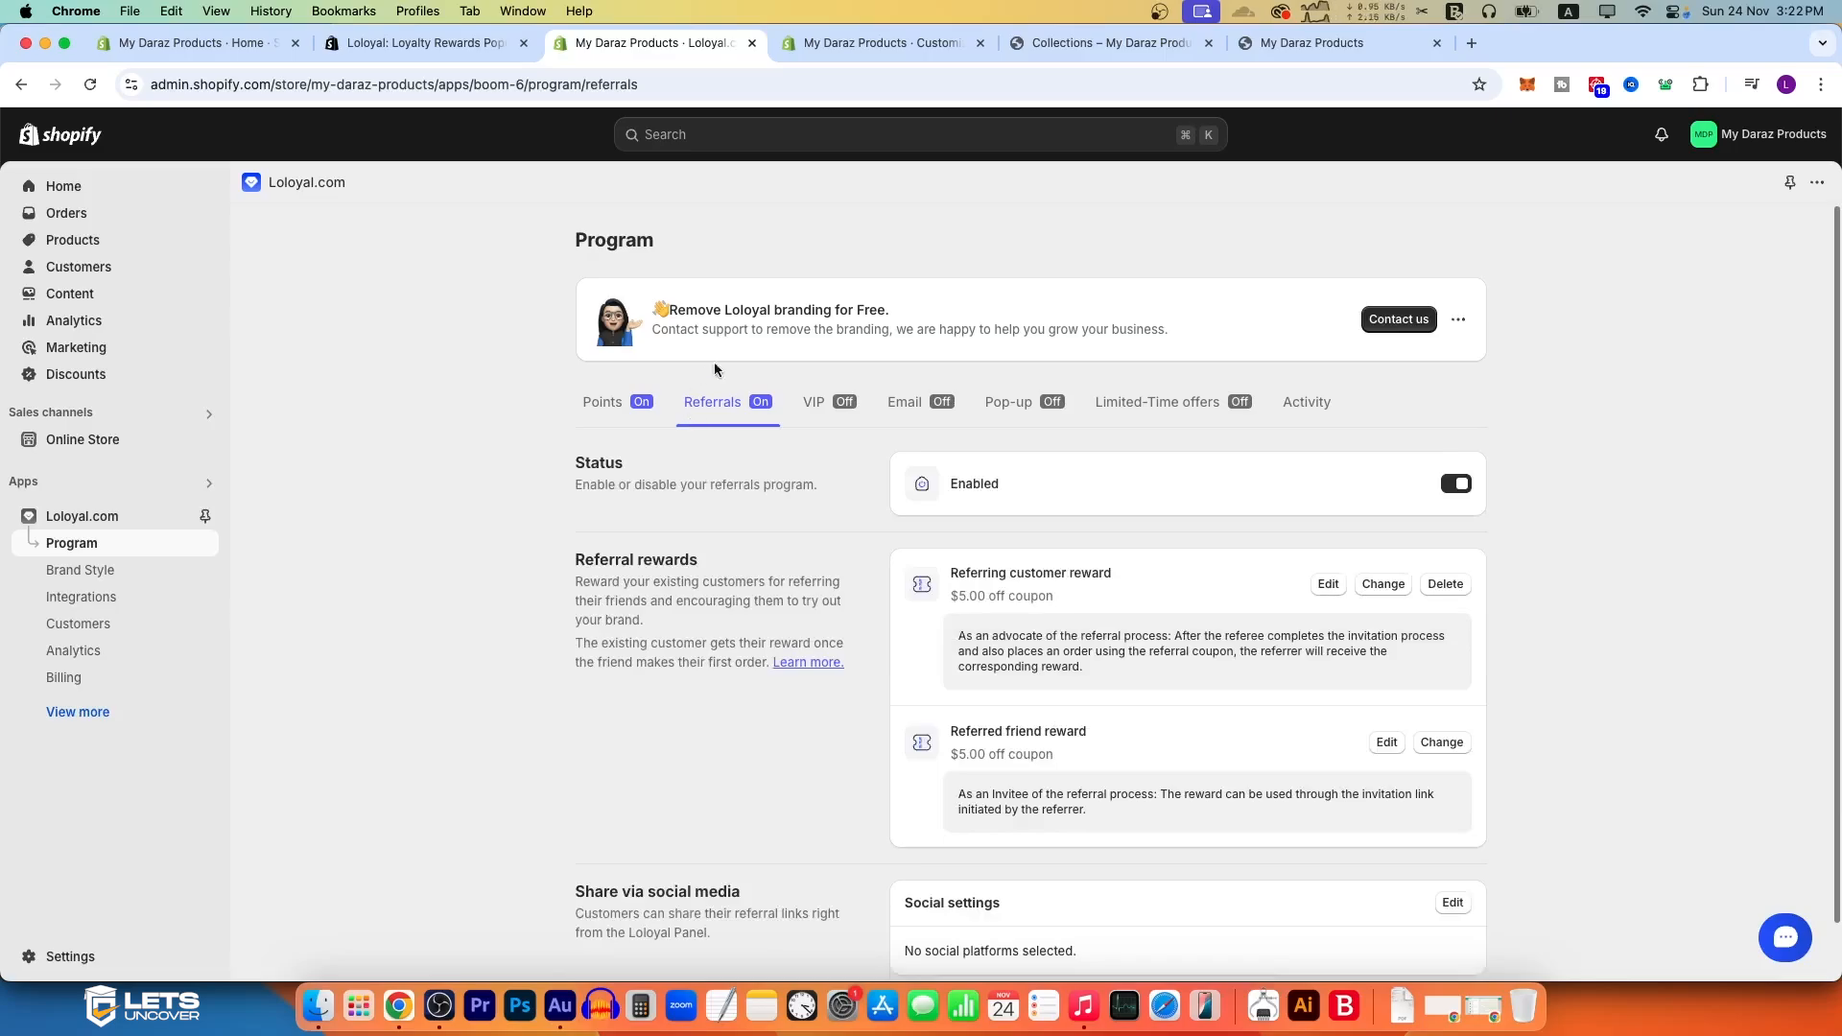
# Step: Examine the Referrals section of the storefront's rewards widget, including the coupons and the sharing options
pyautogui.click(1311, 43)
pyautogui.scroll(-5, 137, 698)
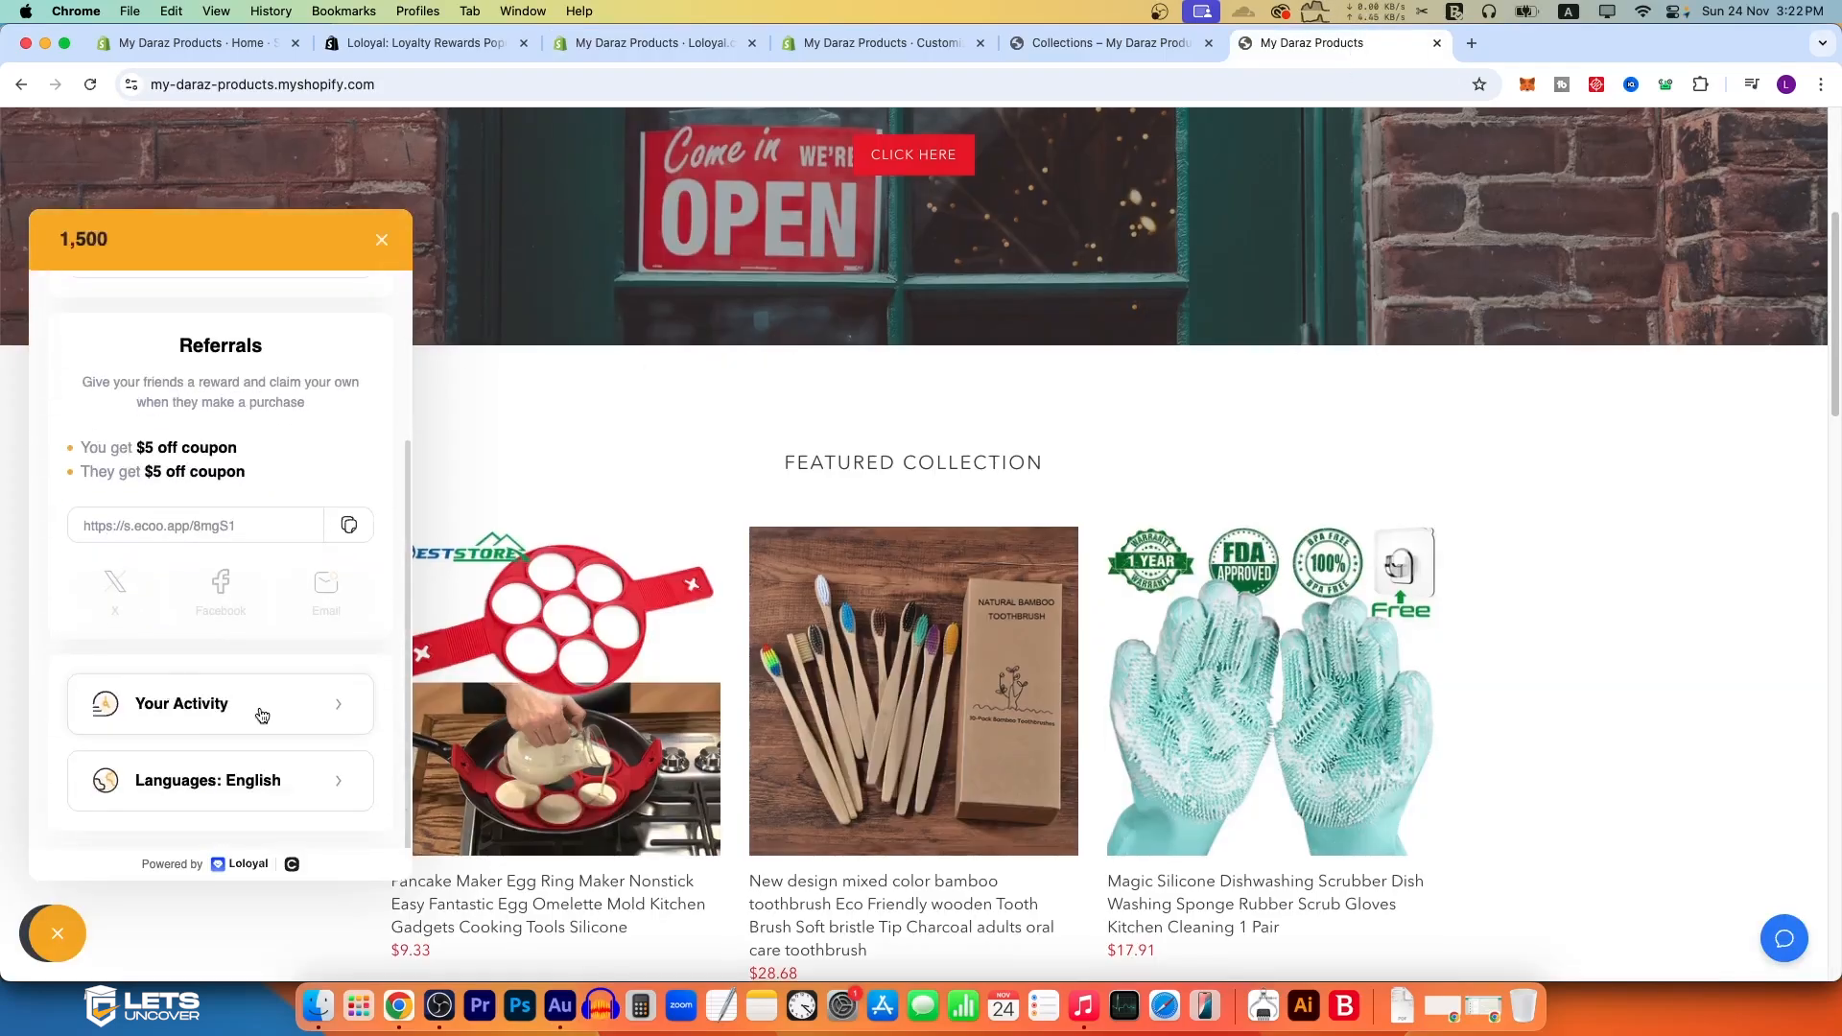
pyautogui.scroll(-3, 192, 595)
pyautogui.scroll(3, 173, 659)
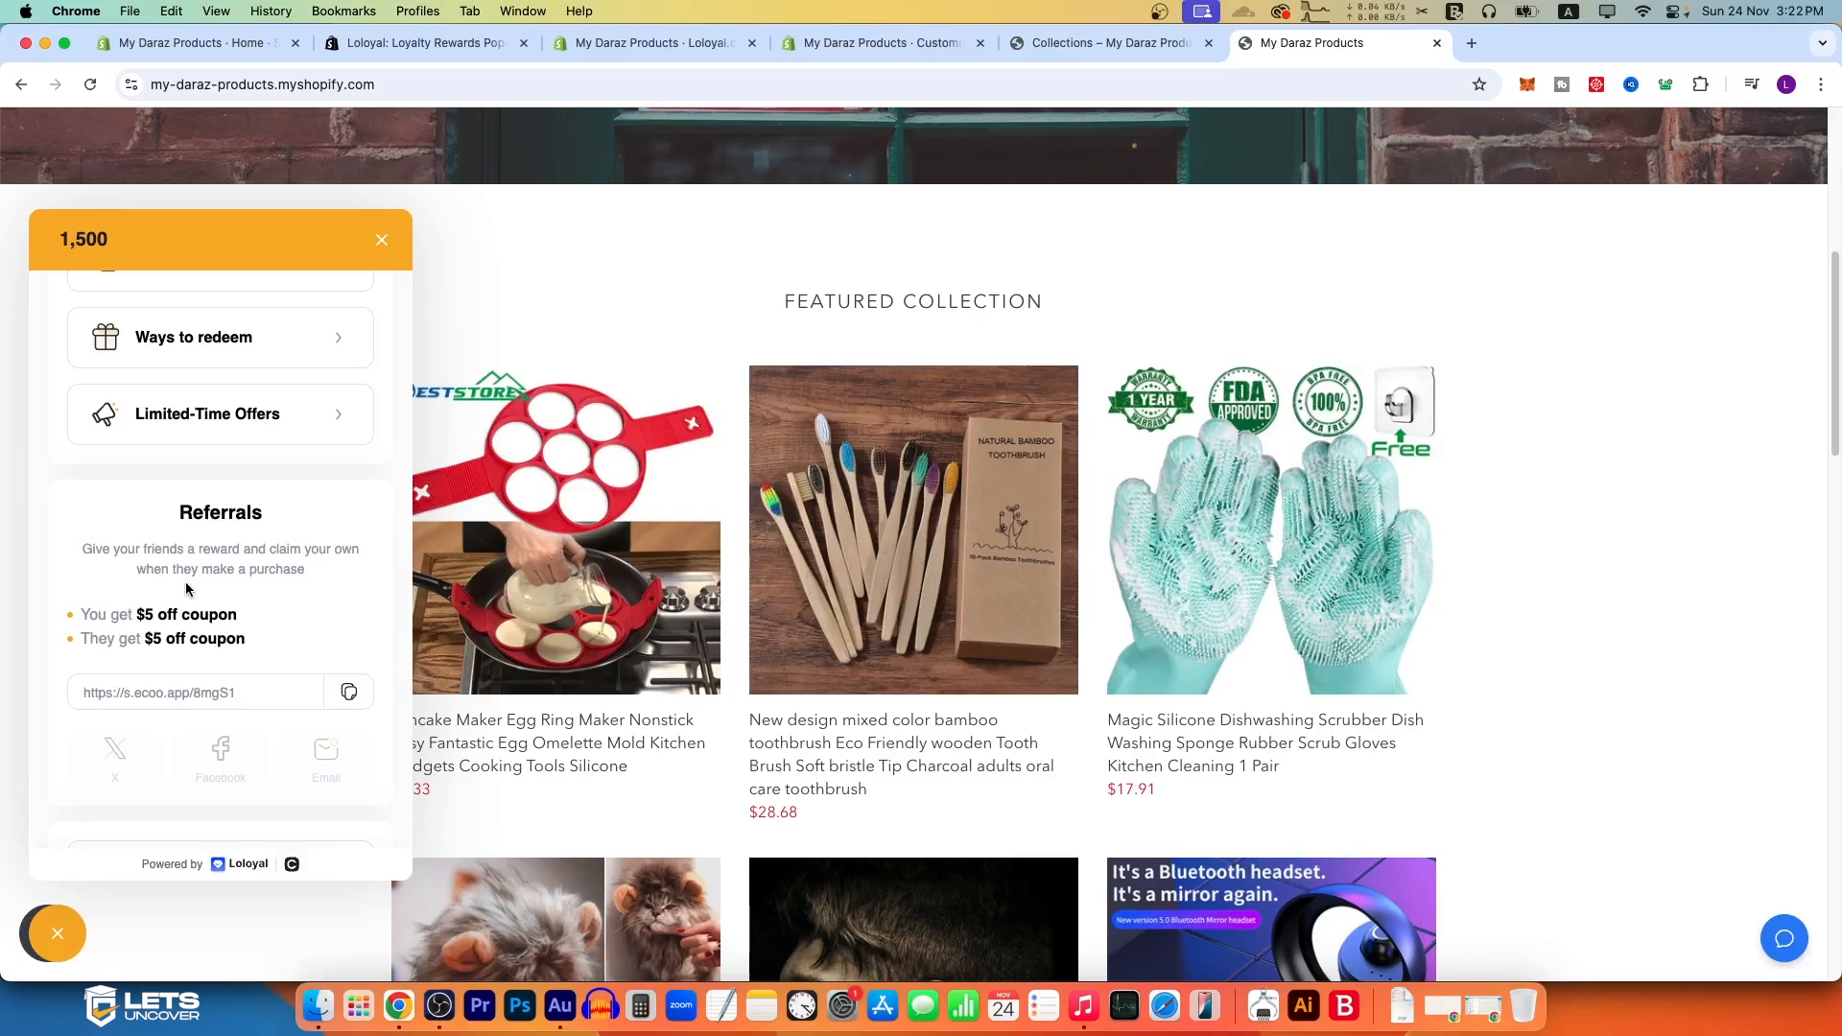
pyautogui.scroll(3, 192, 575)
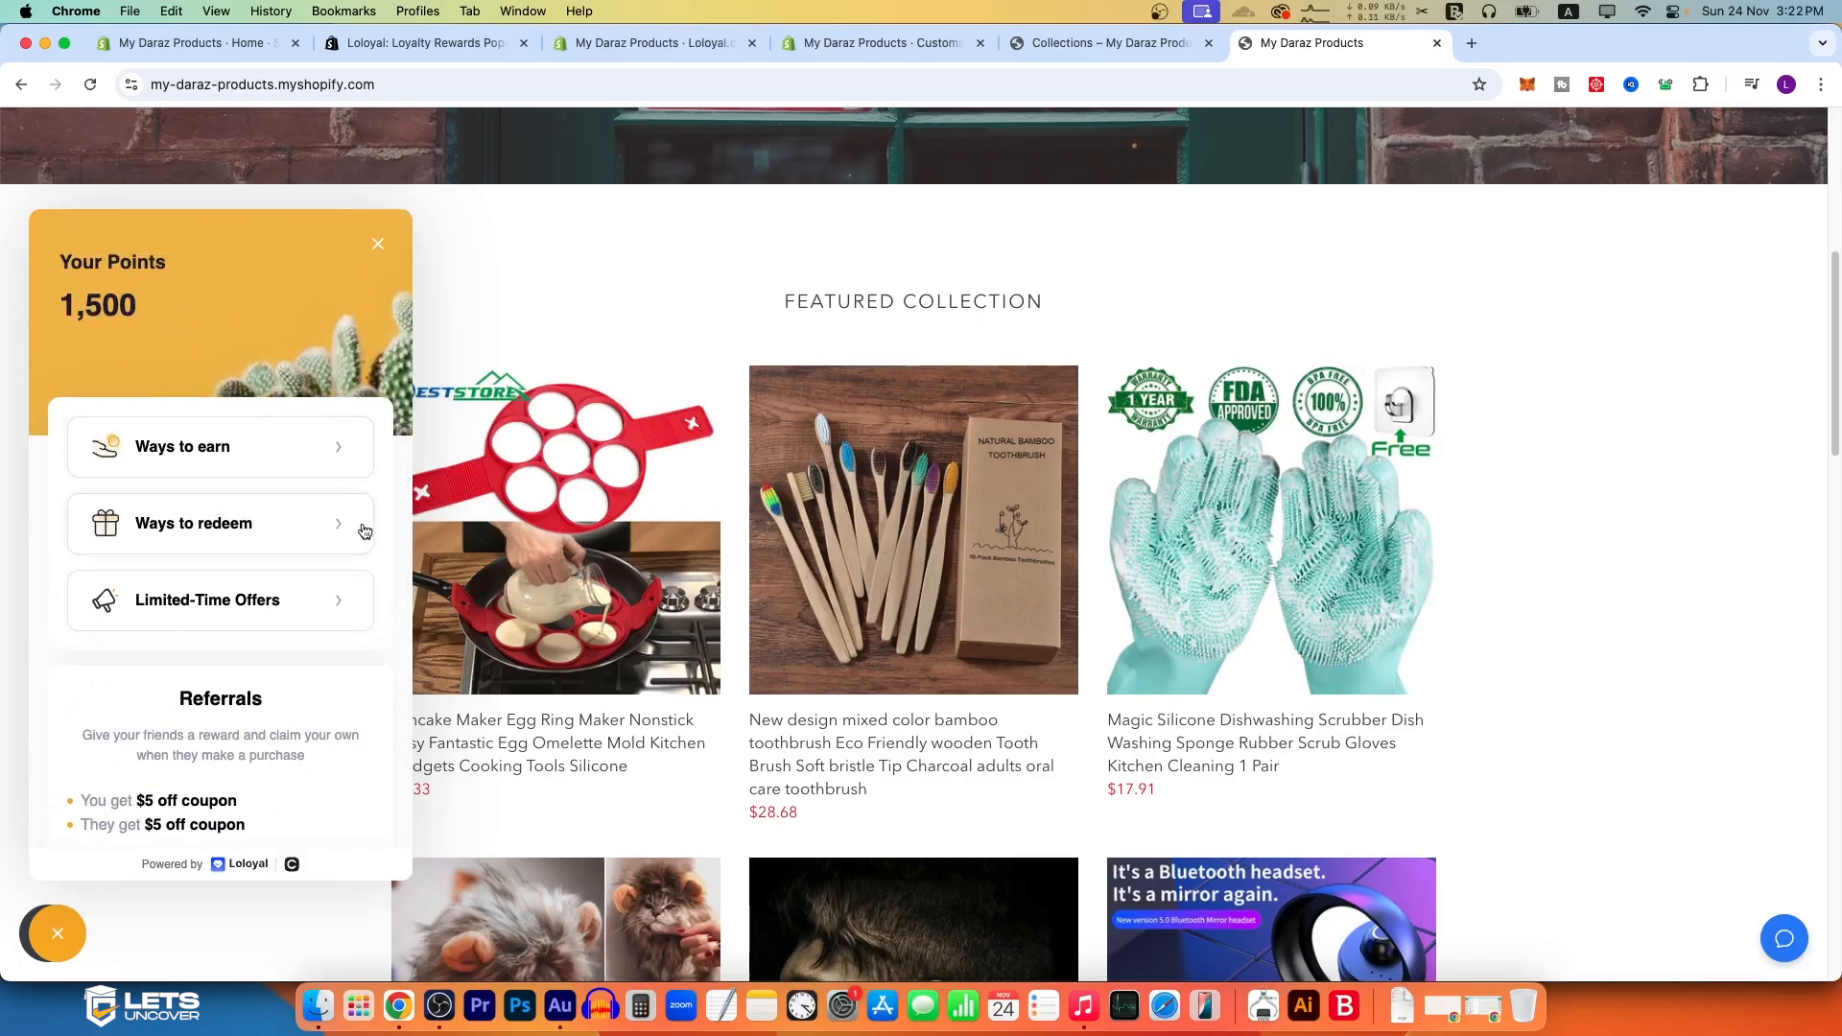
pyautogui.scroll(-5, 361, 537)
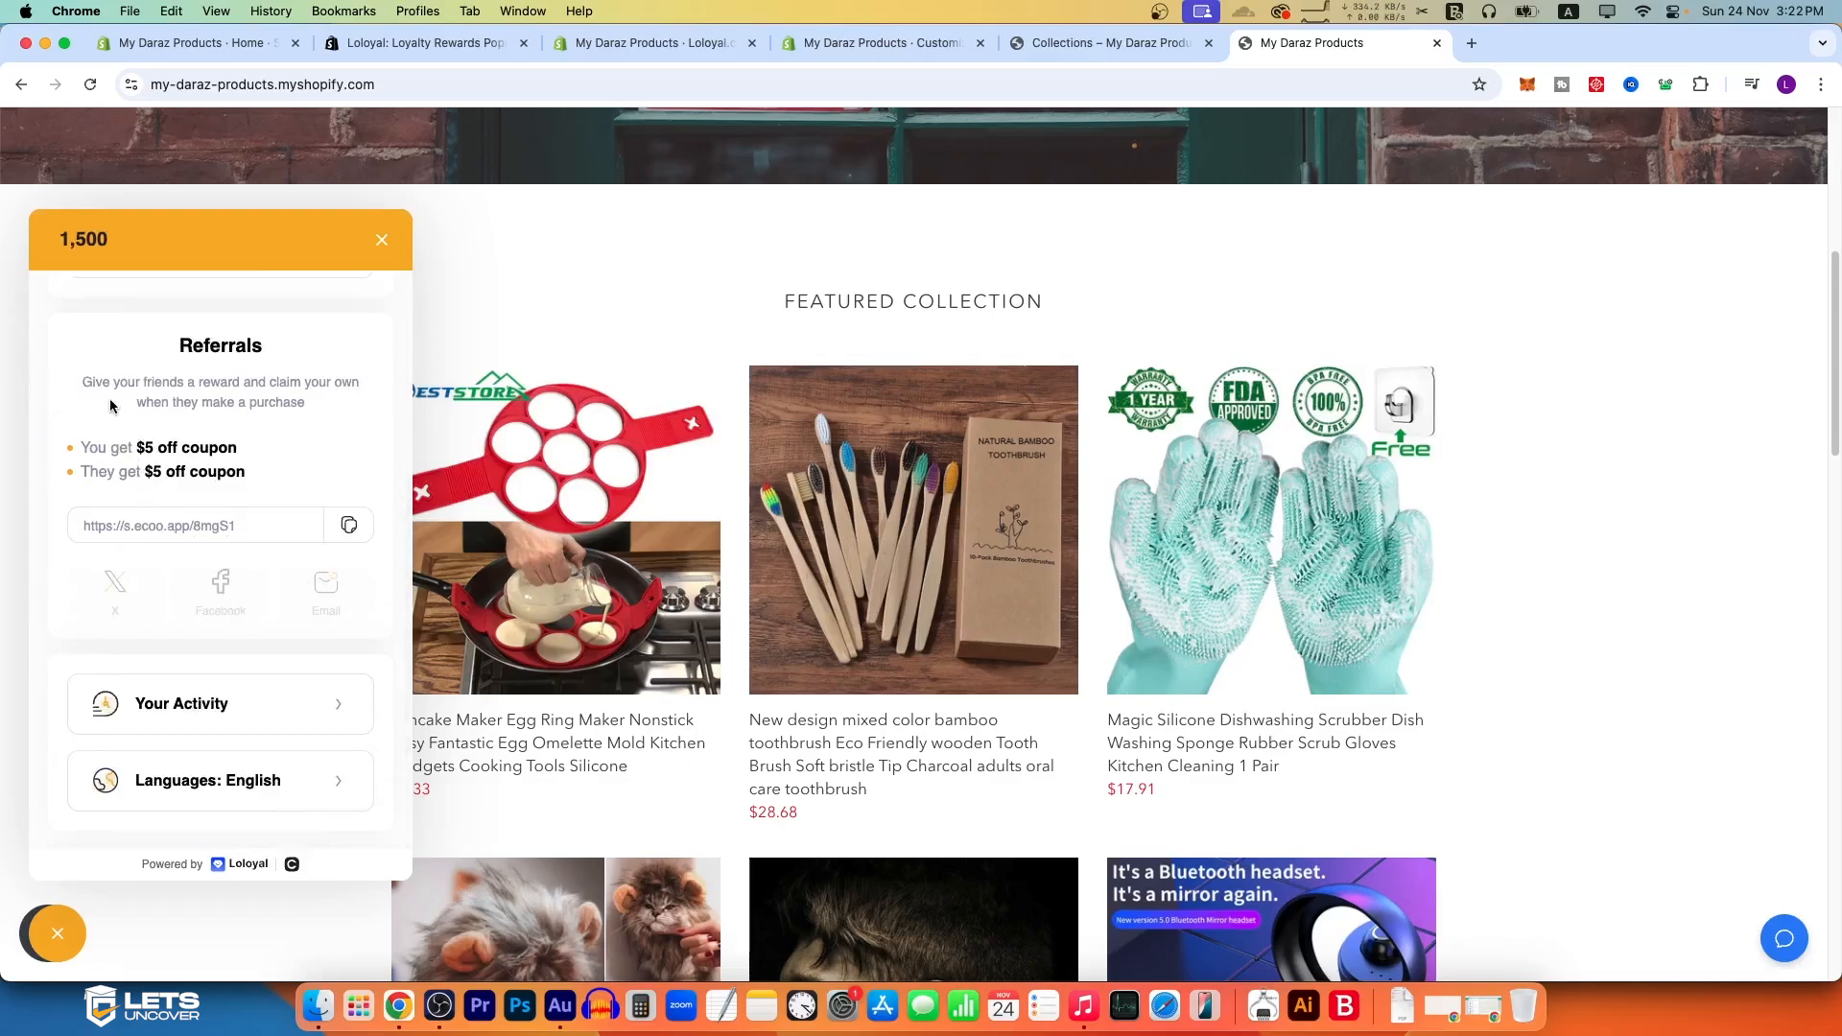
pyautogui.moveTo(163, 357); pyautogui.dragTo(301, 420)
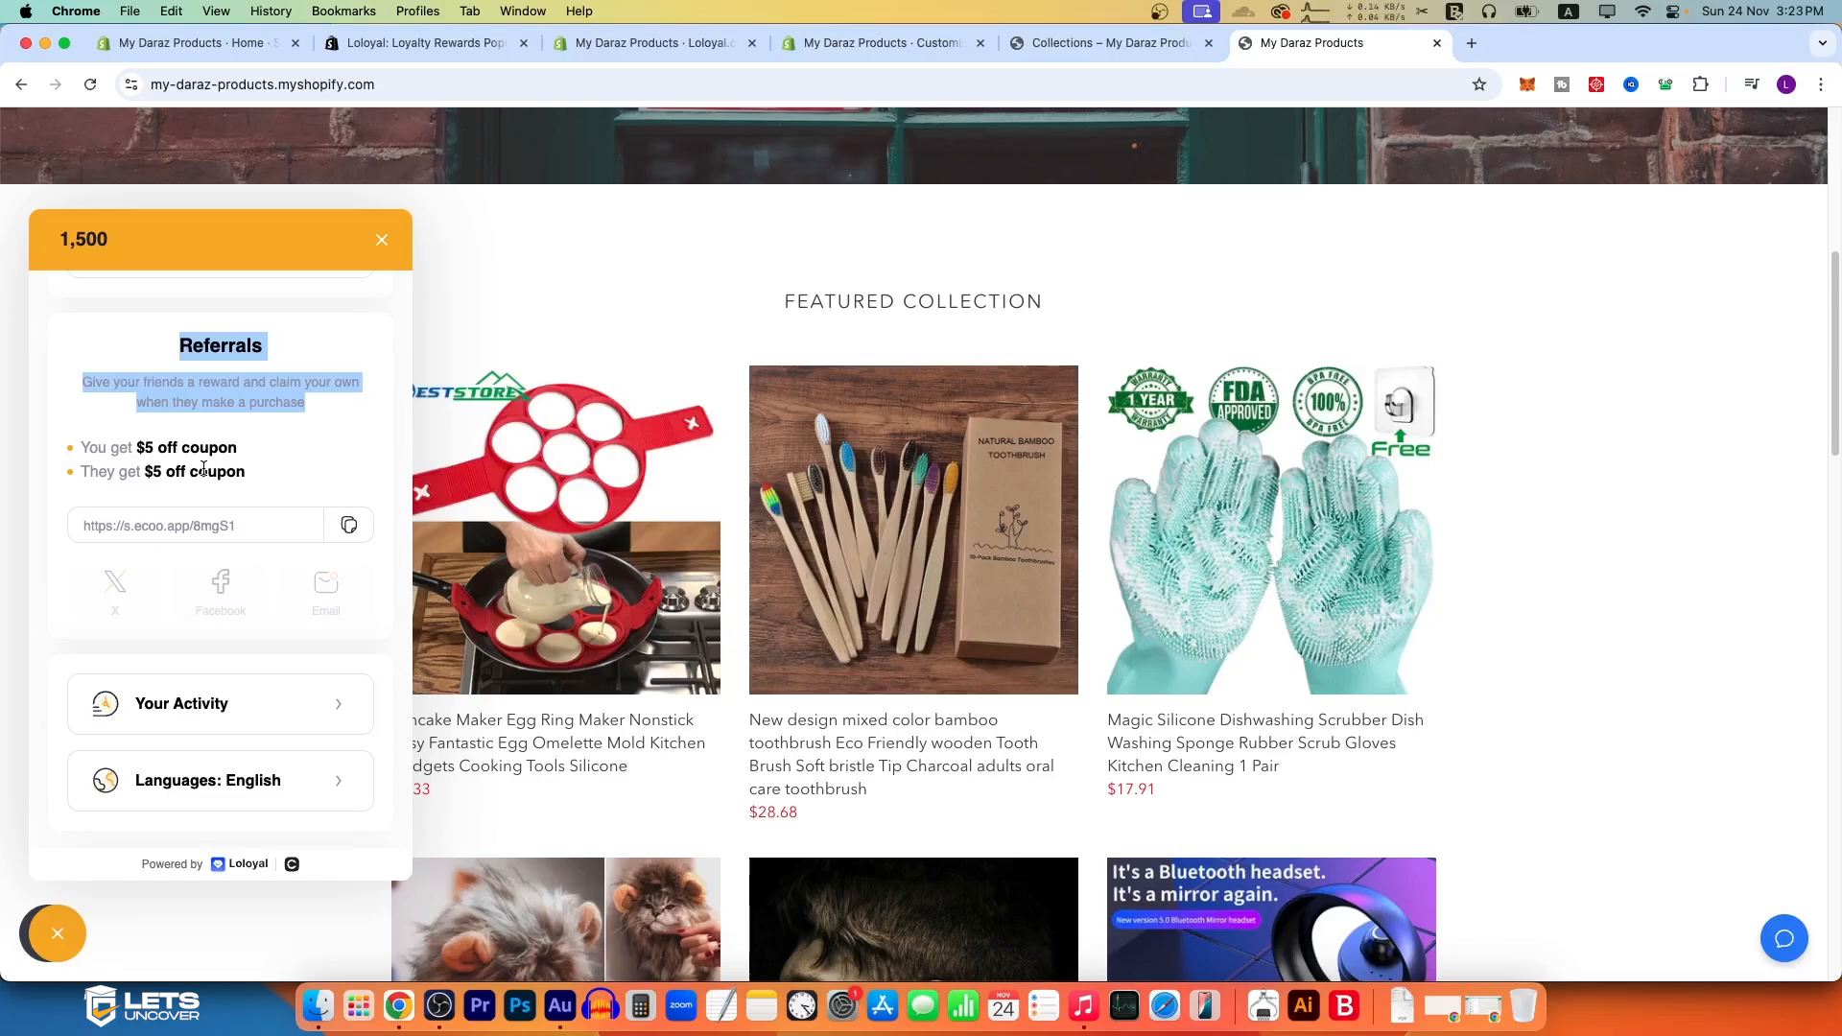
# Step: Edit the referring customer reward in Loloyal's referral settings and set its discount value to $5
pyautogui.click(672, 43)
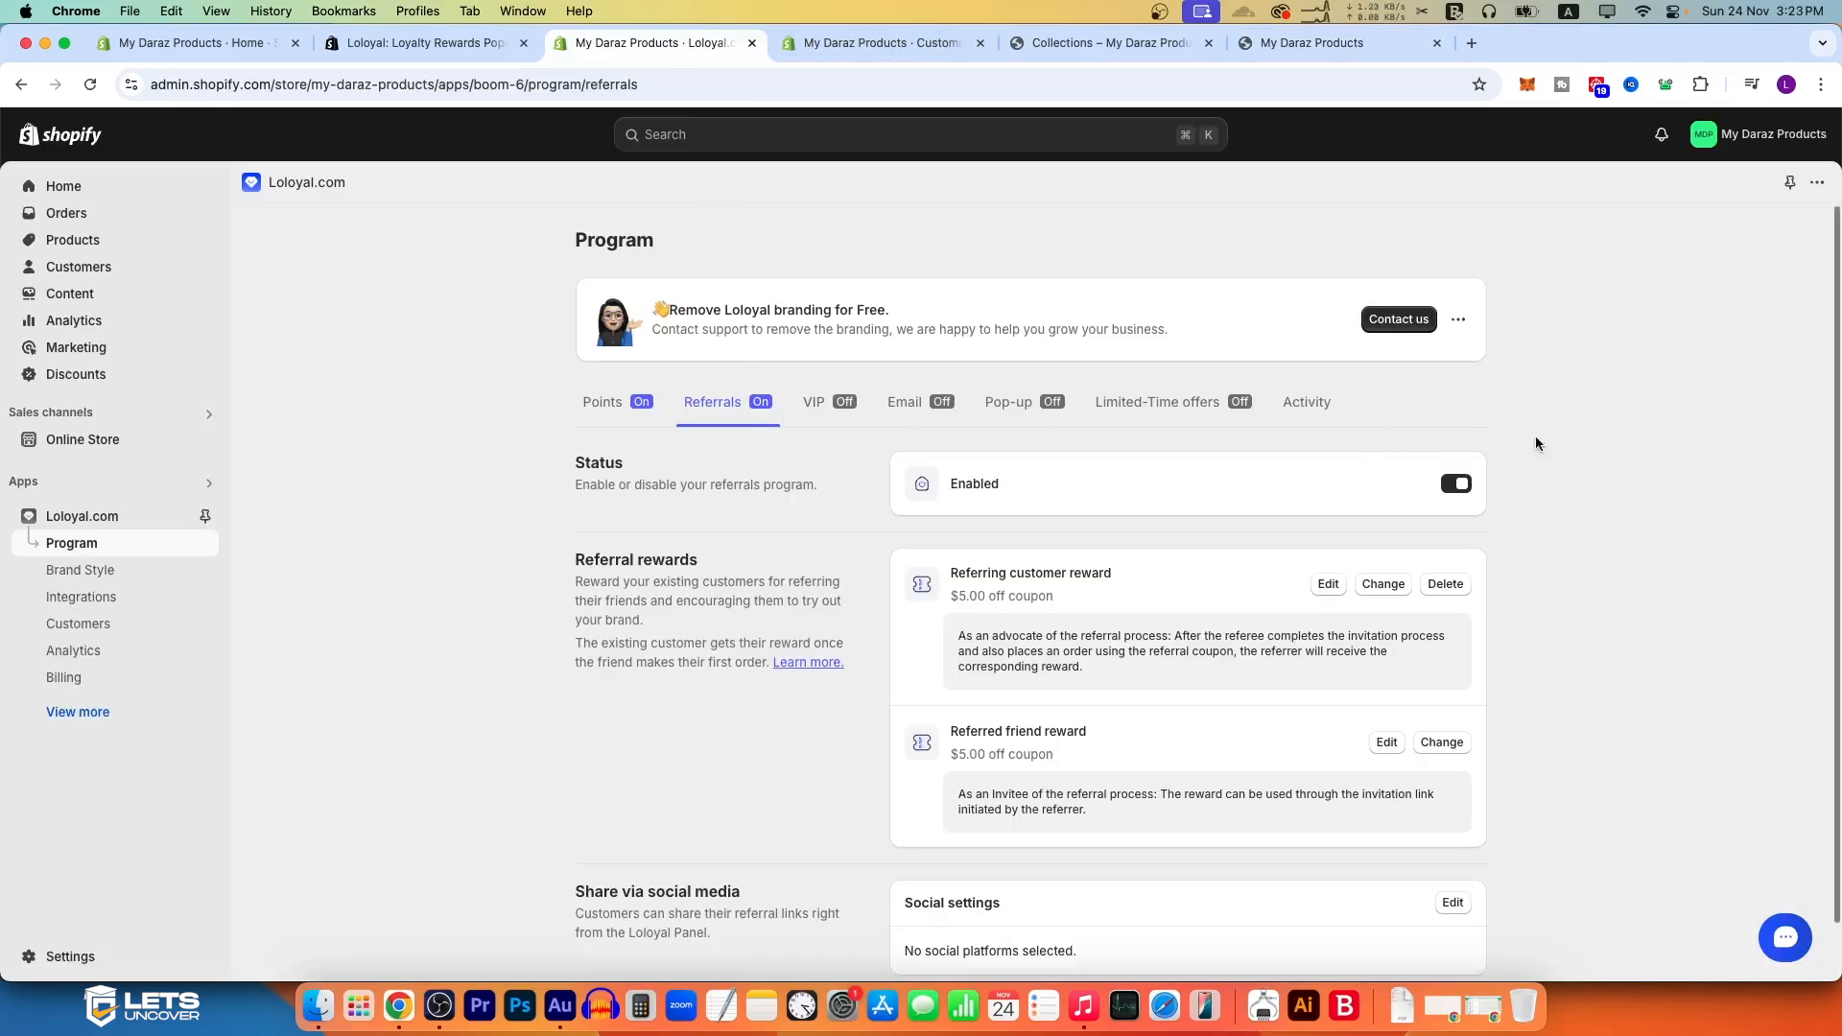
pyautogui.scroll(-1, 1199, 523)
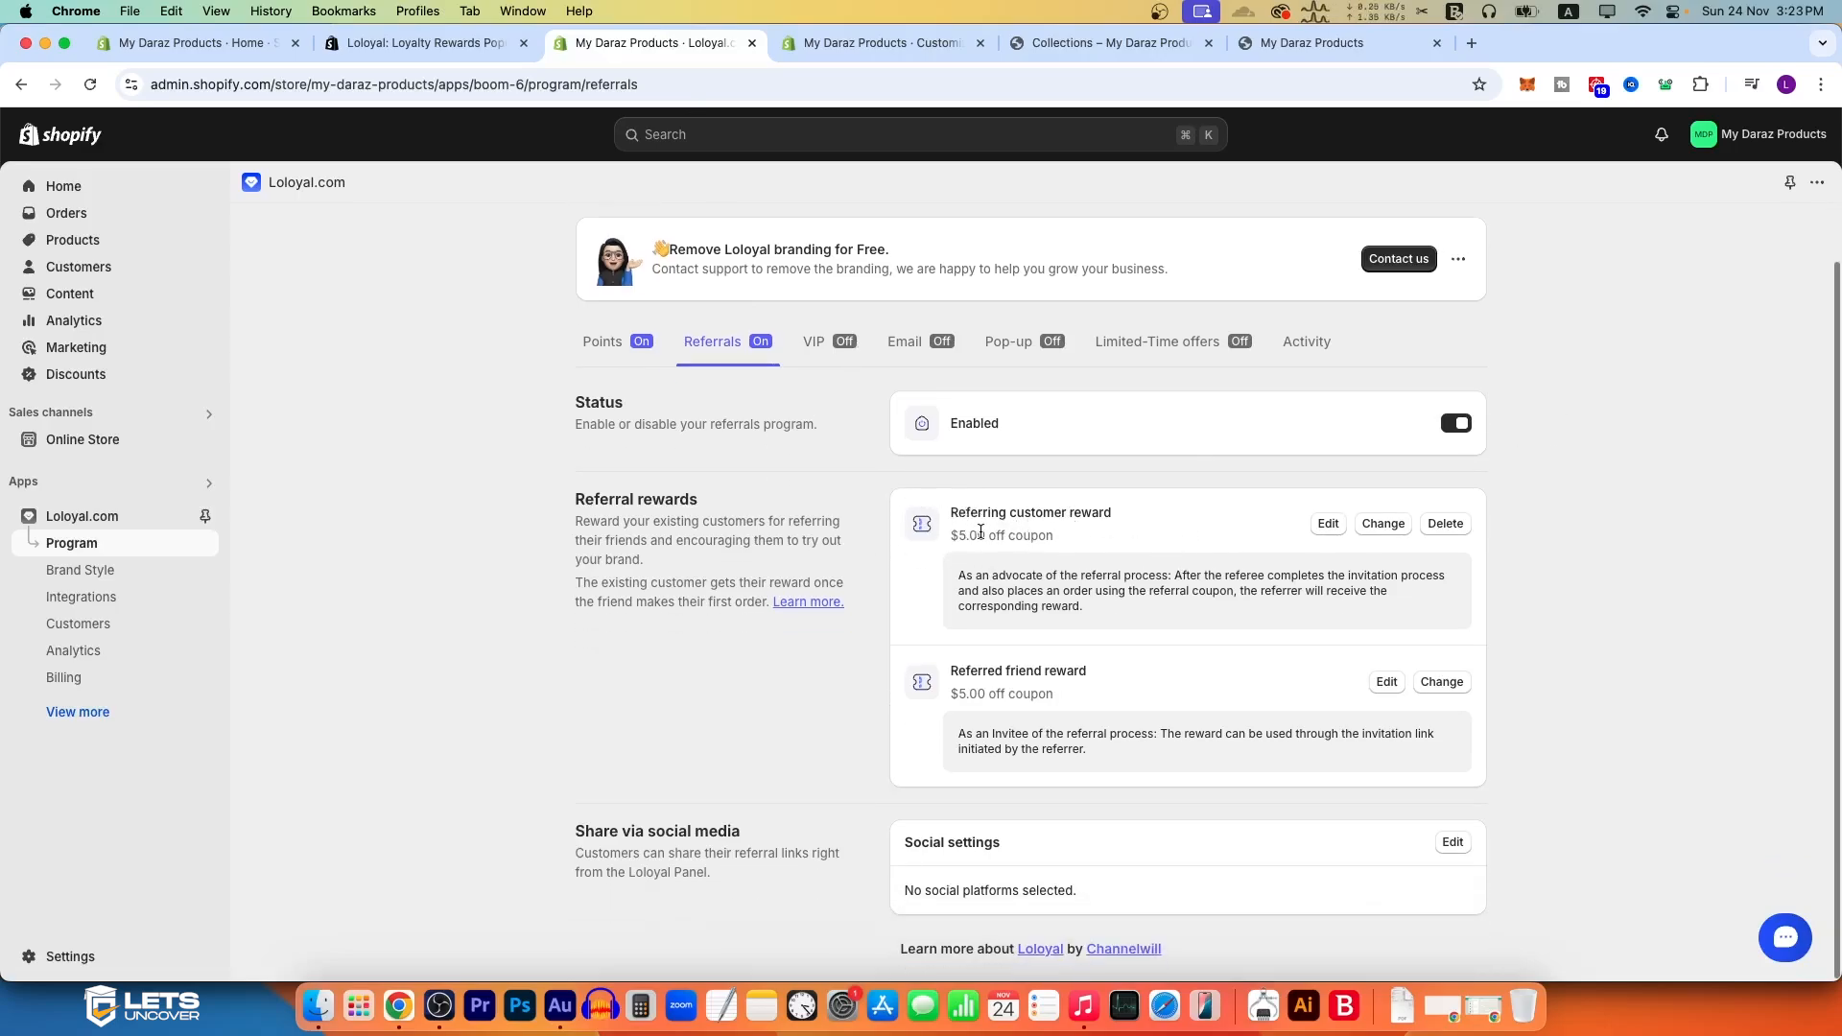
pyautogui.click(1328, 523)
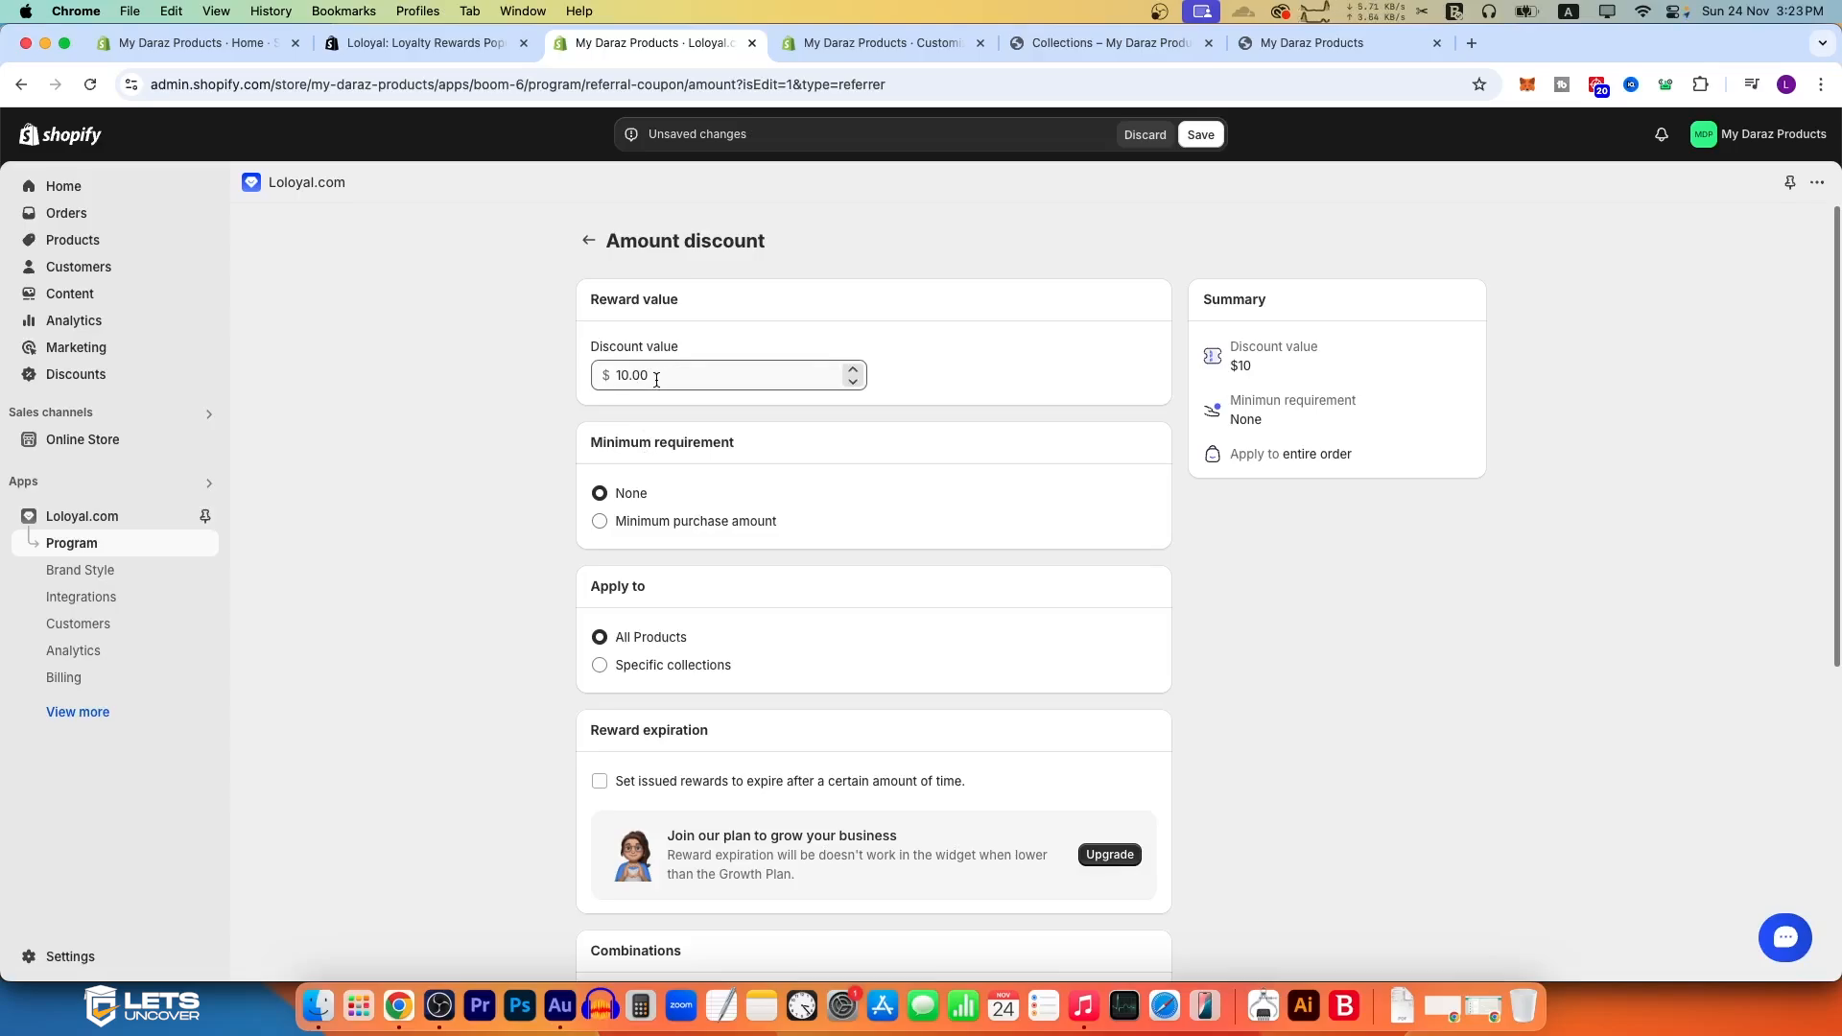
pyautogui.moveTo(659, 378); pyautogui.dragTo(545, 378)
pyautogui.write('5')
pyautogui.click(550, 401)
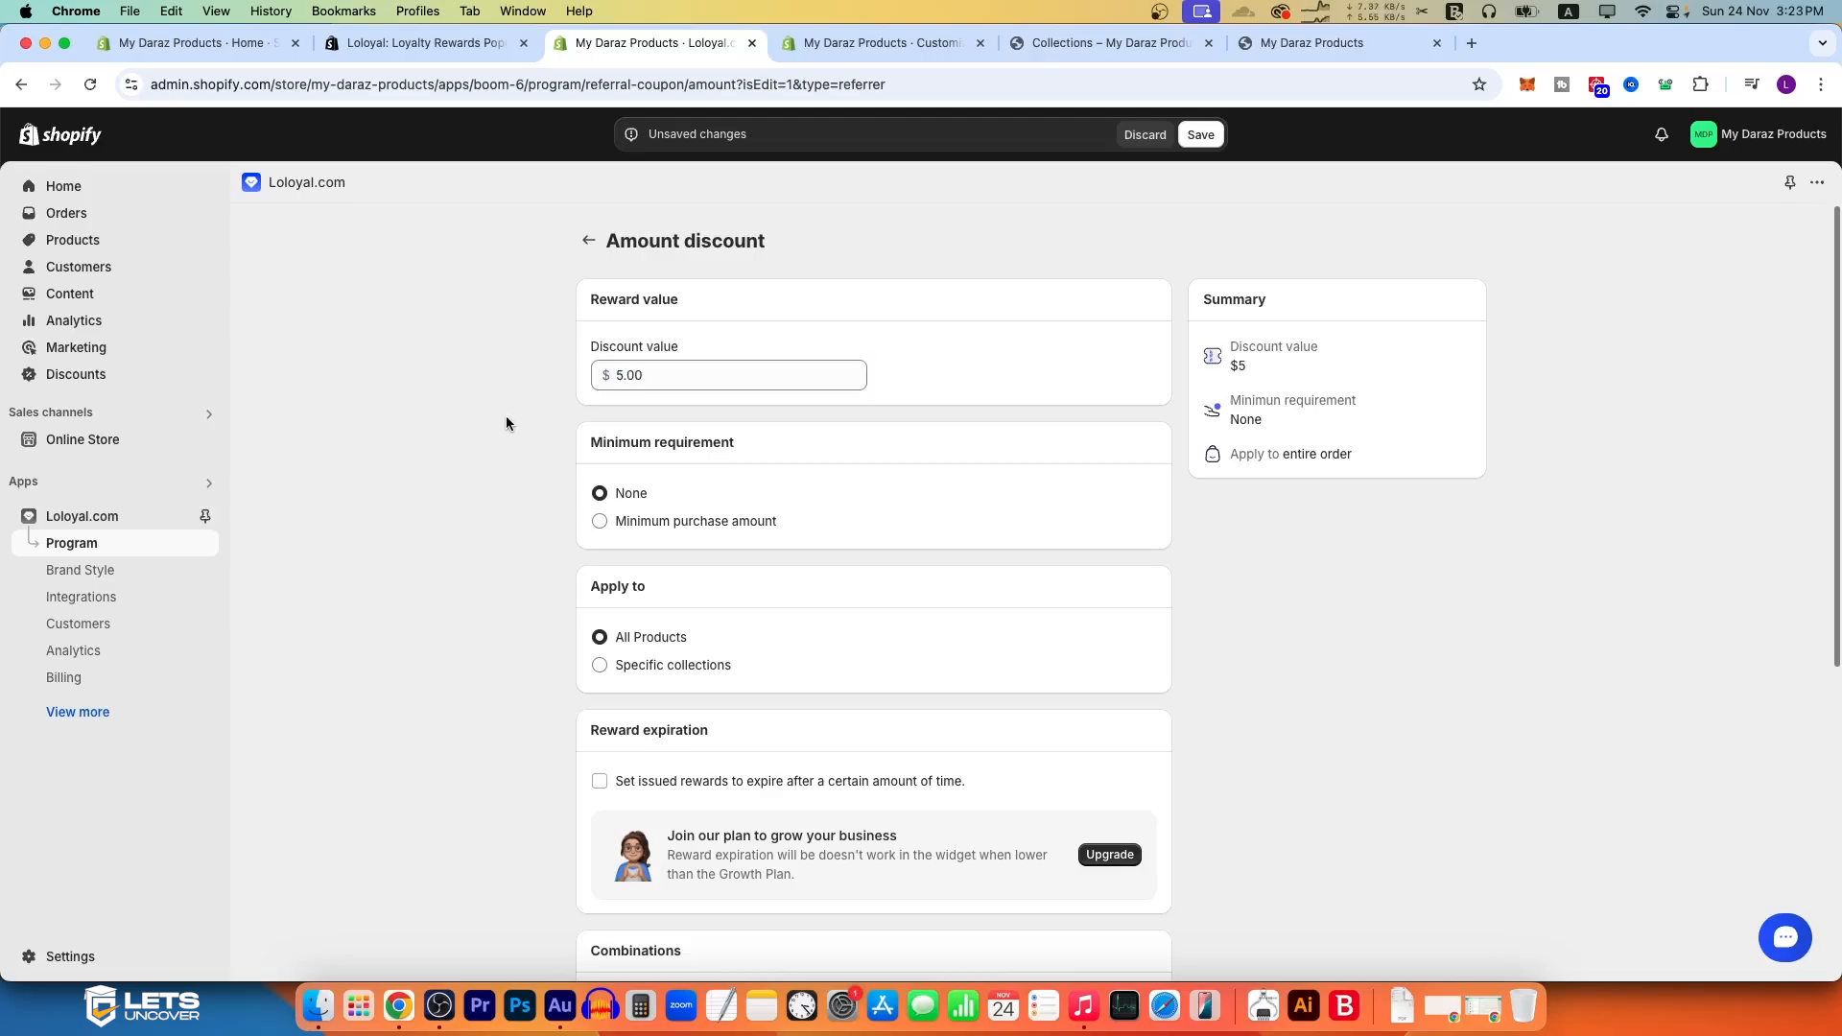
# Step: Require a minimum purchase amount of $50 for the referring customer discount
pyautogui.click(604, 521)
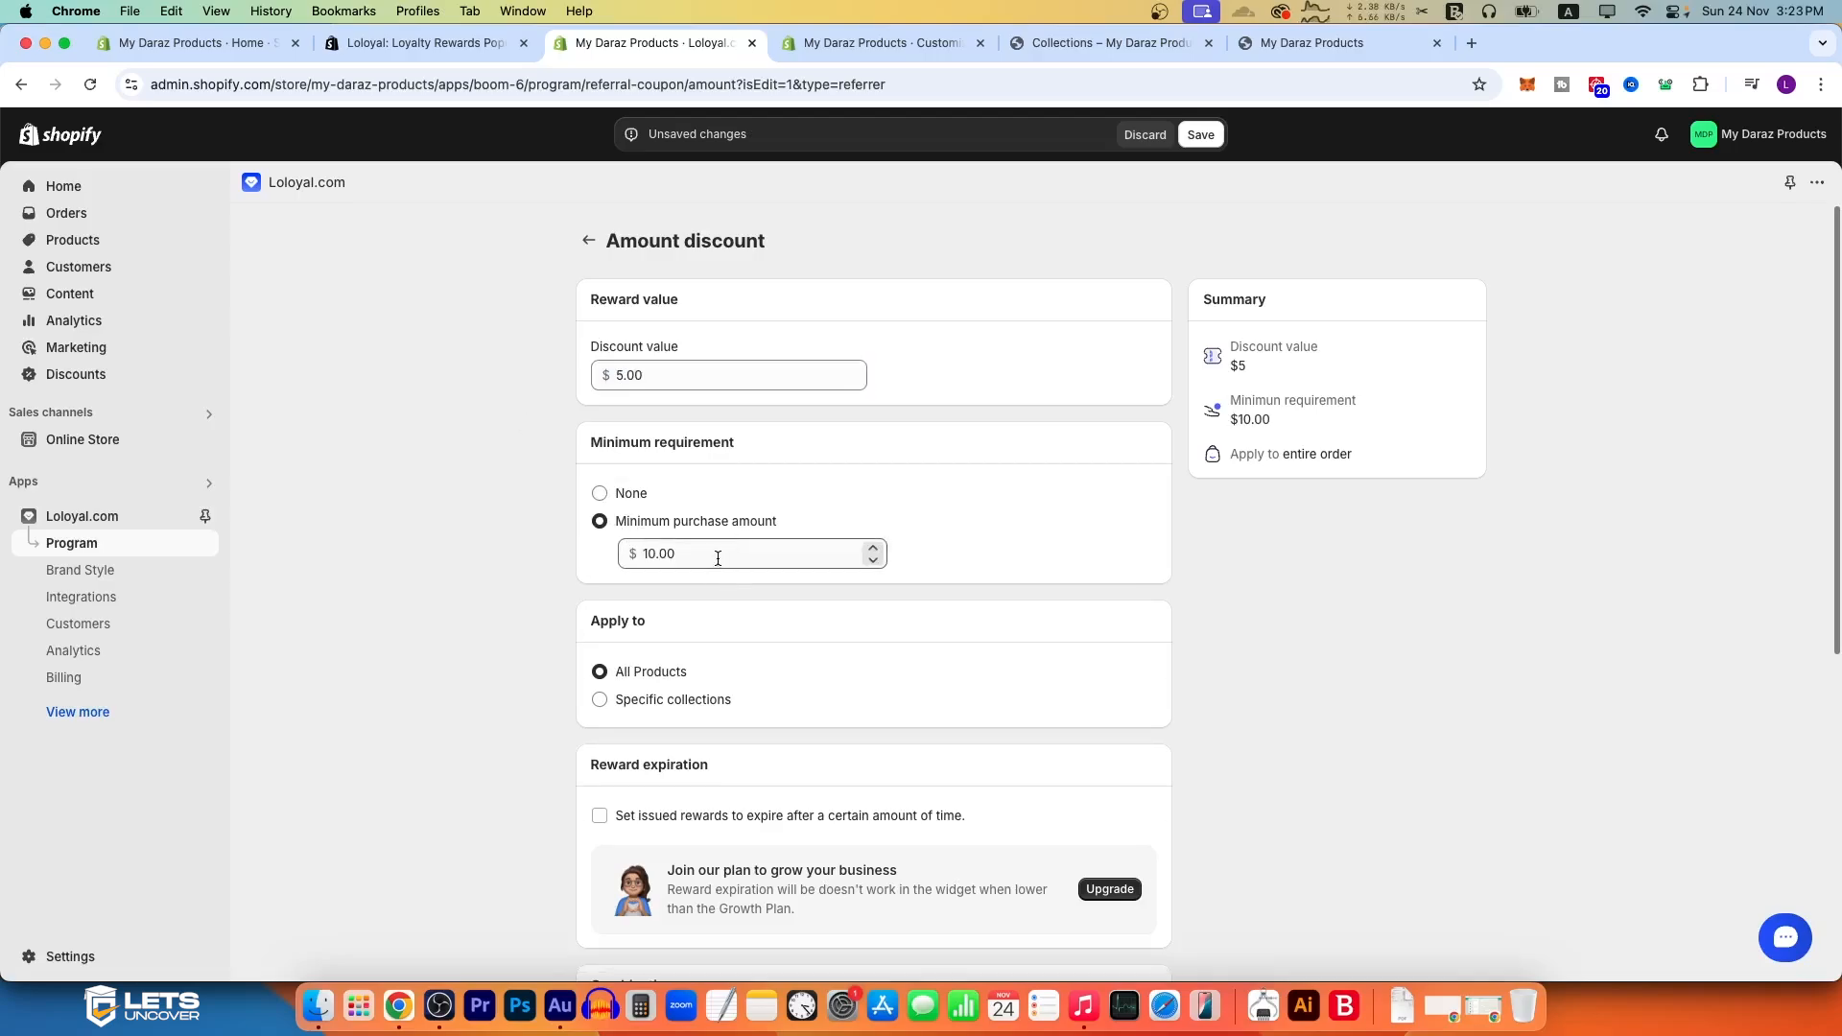
pyautogui.click(680, 556)
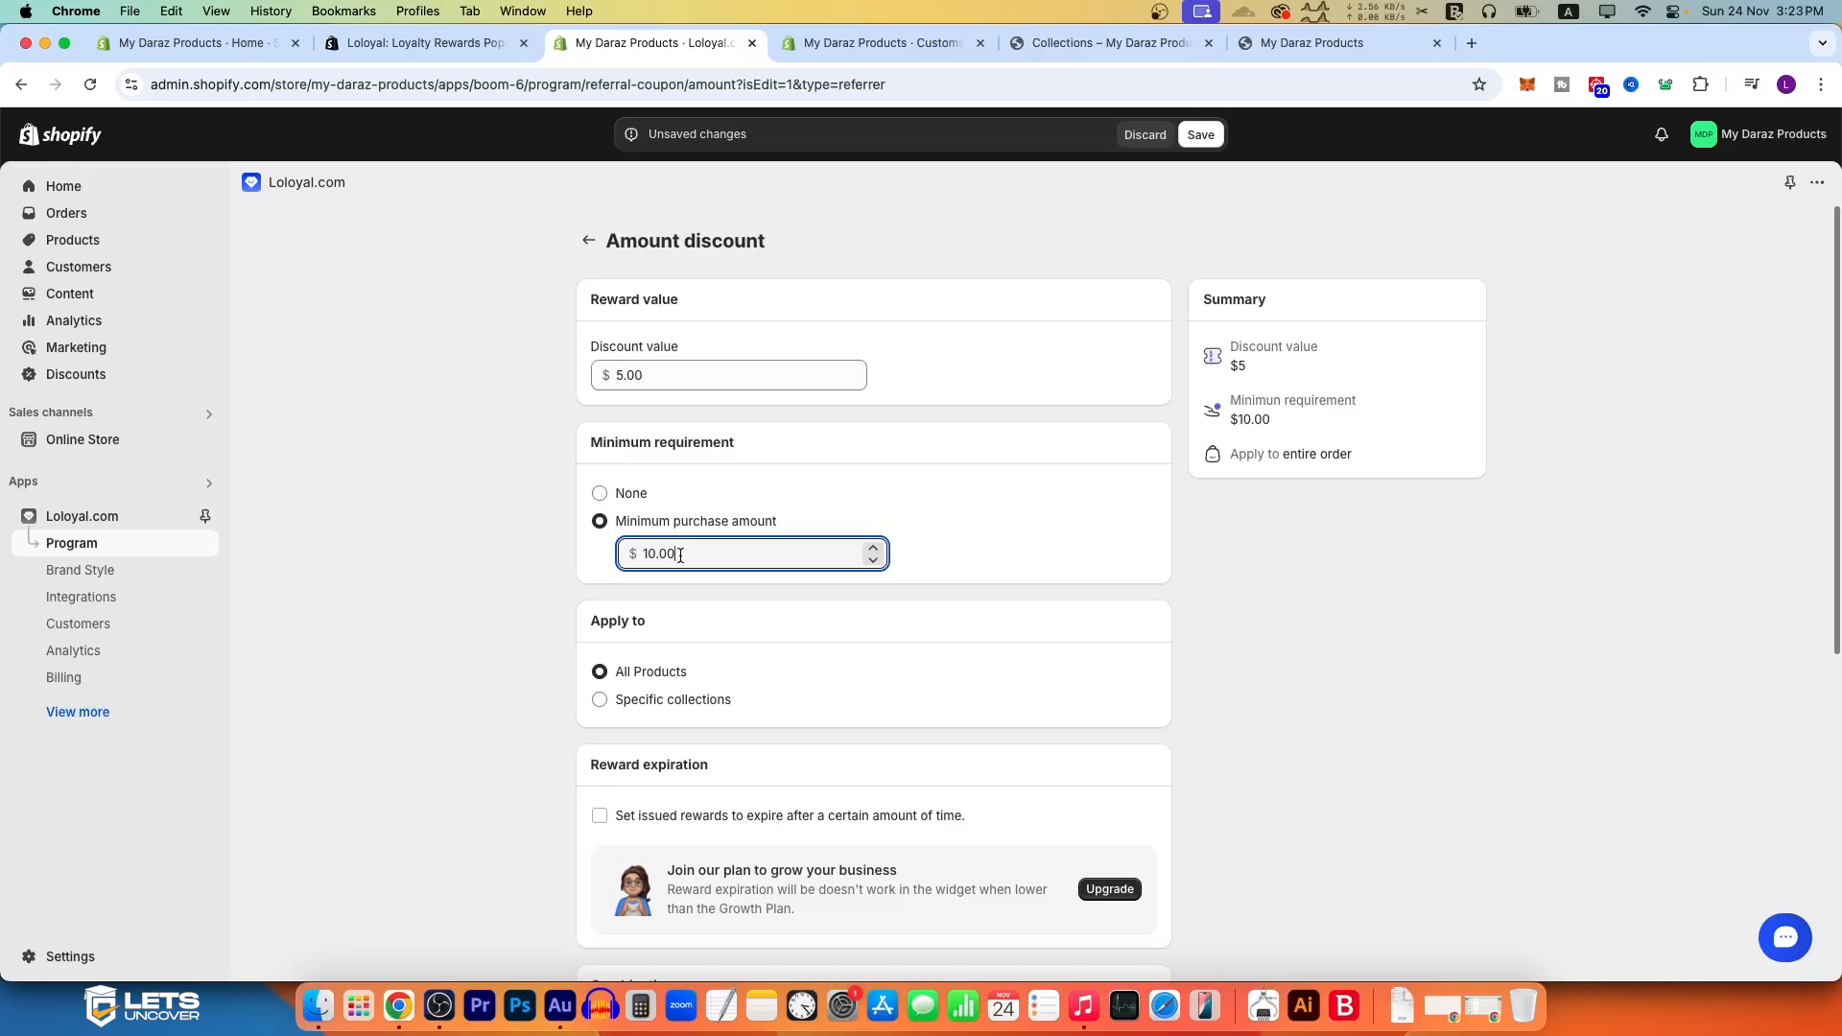
pyautogui.moveTo(671, 556); pyautogui.dragTo(642, 558)
pyautogui.write('50')
pyautogui.click(469, 558)
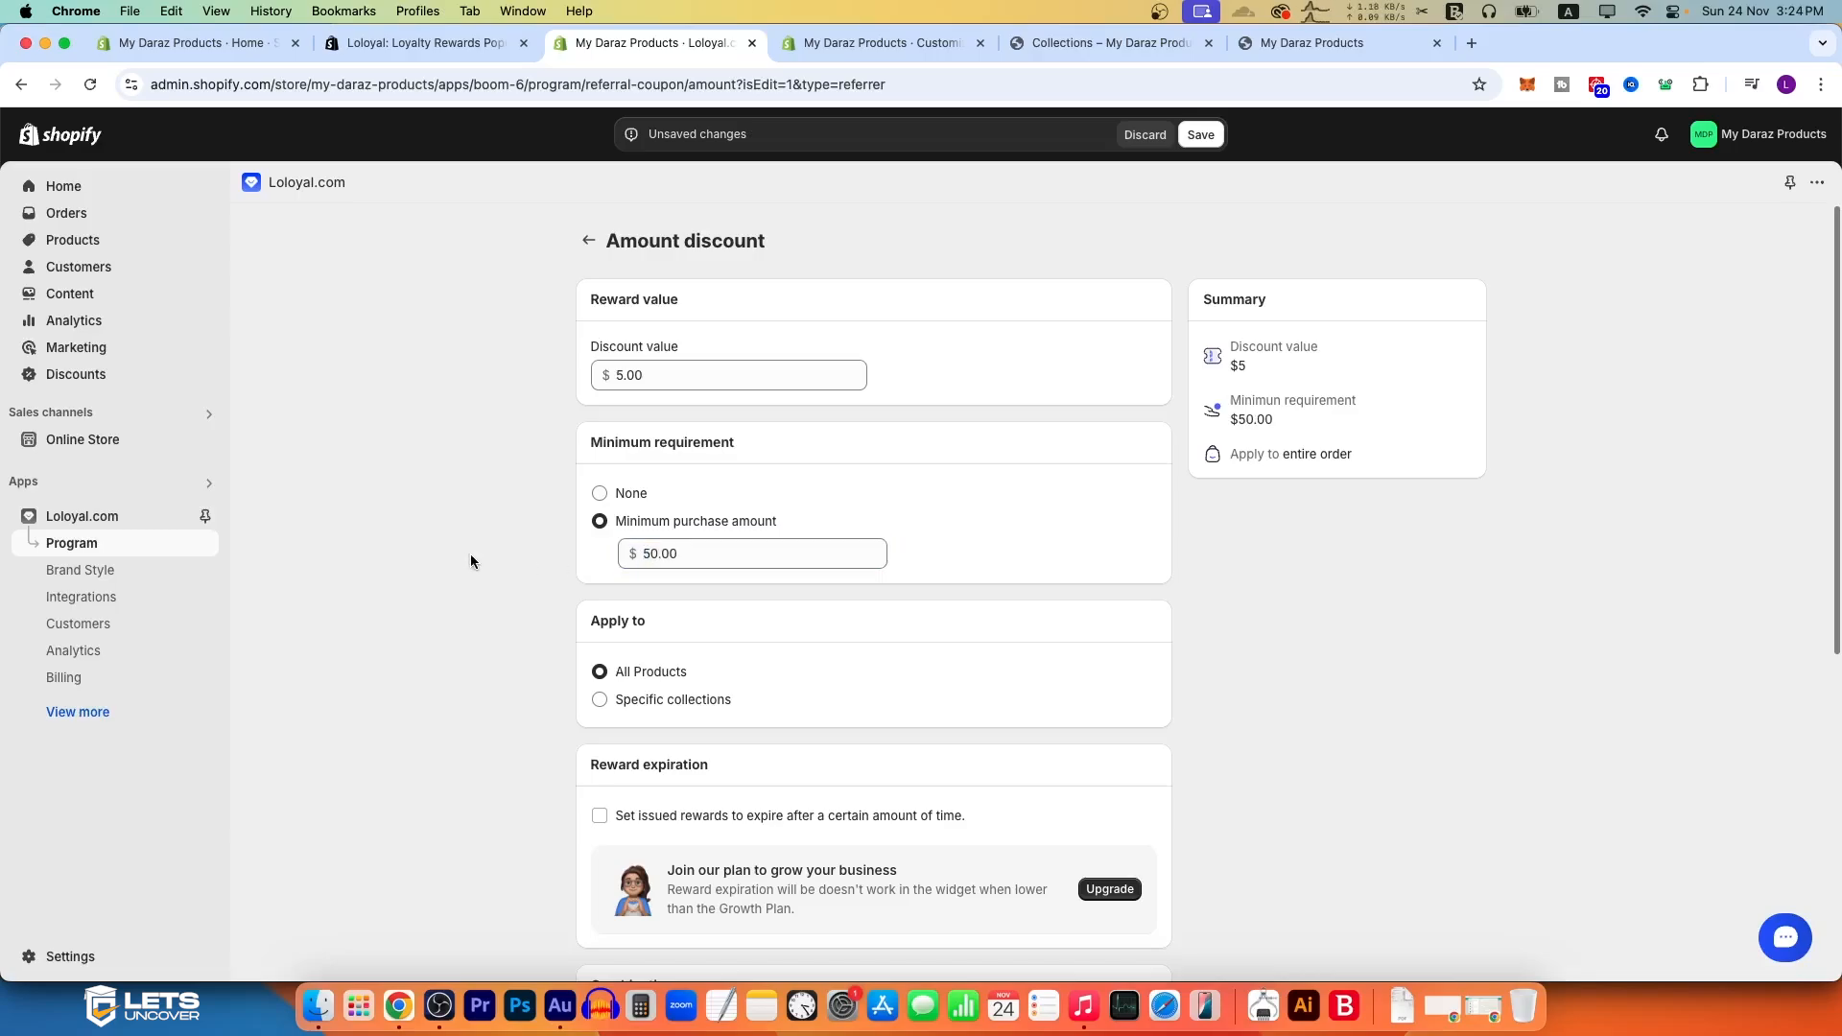
# Step: Change the minimum purchase amount for the referring customer discount to $10
pyautogui.click(639, 370)
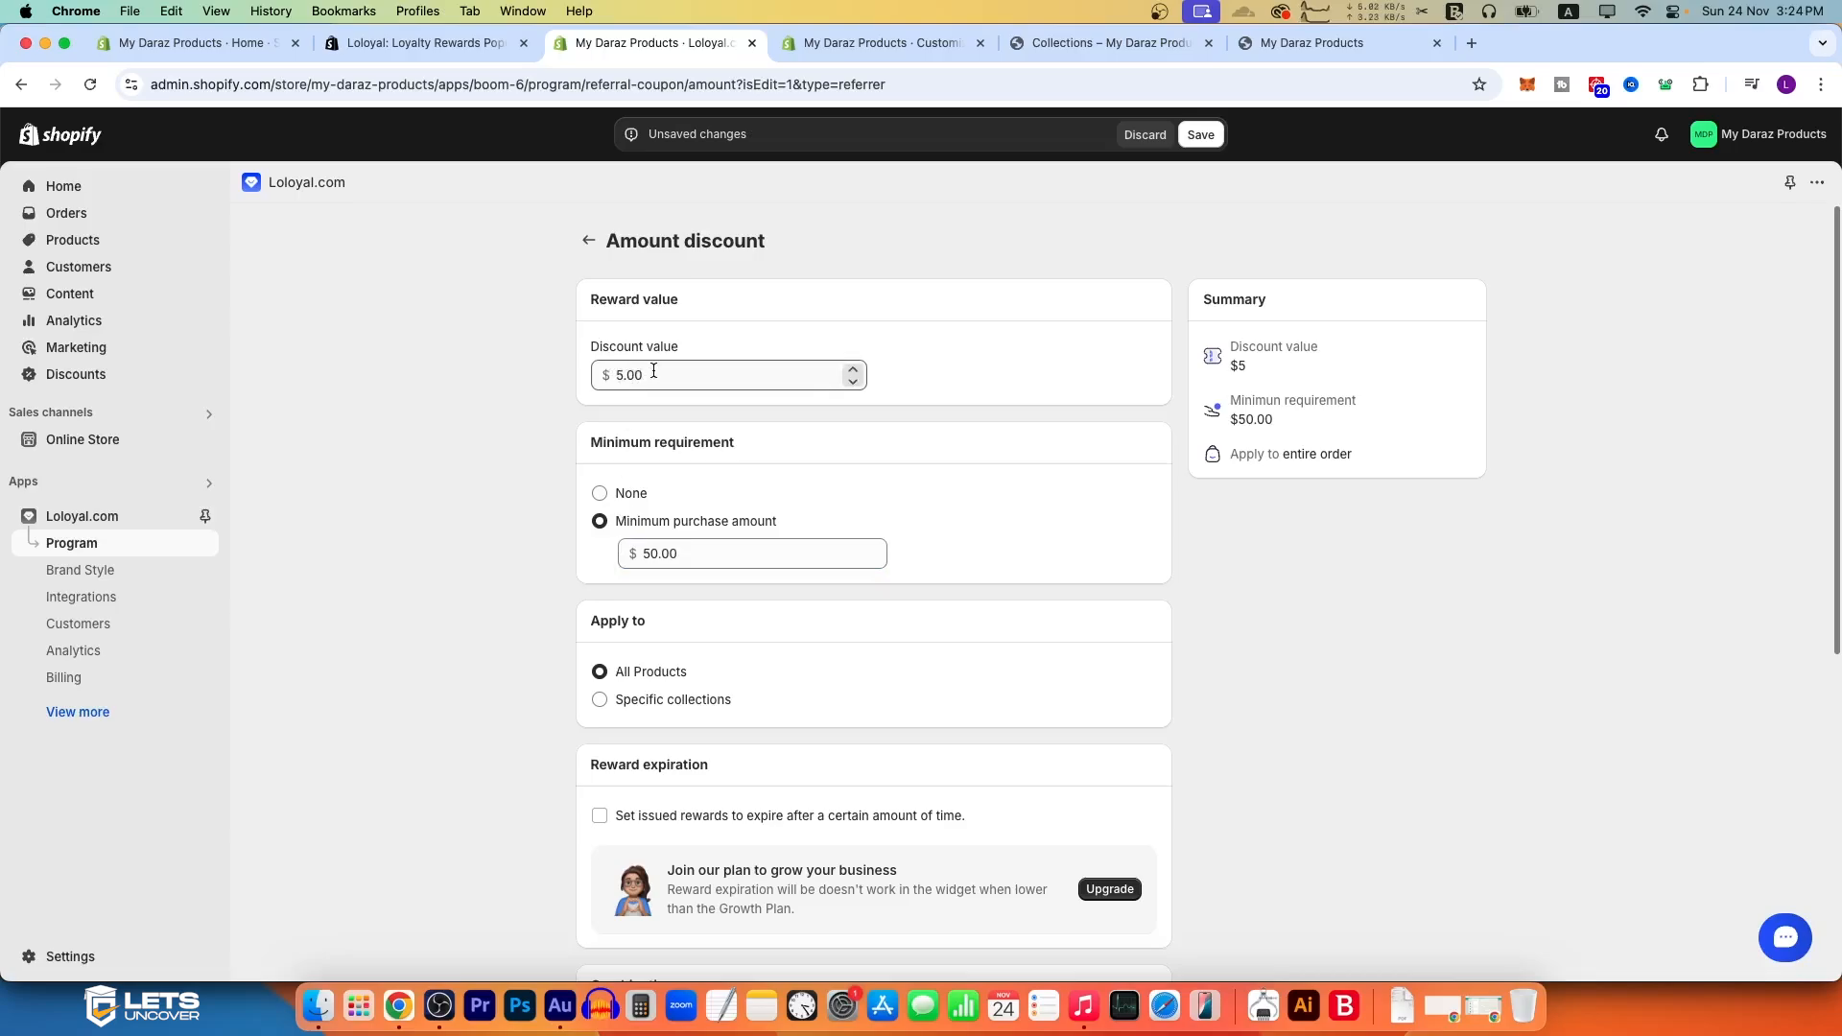
pyautogui.click(664, 555)
pyautogui.doubleClick(651, 557)
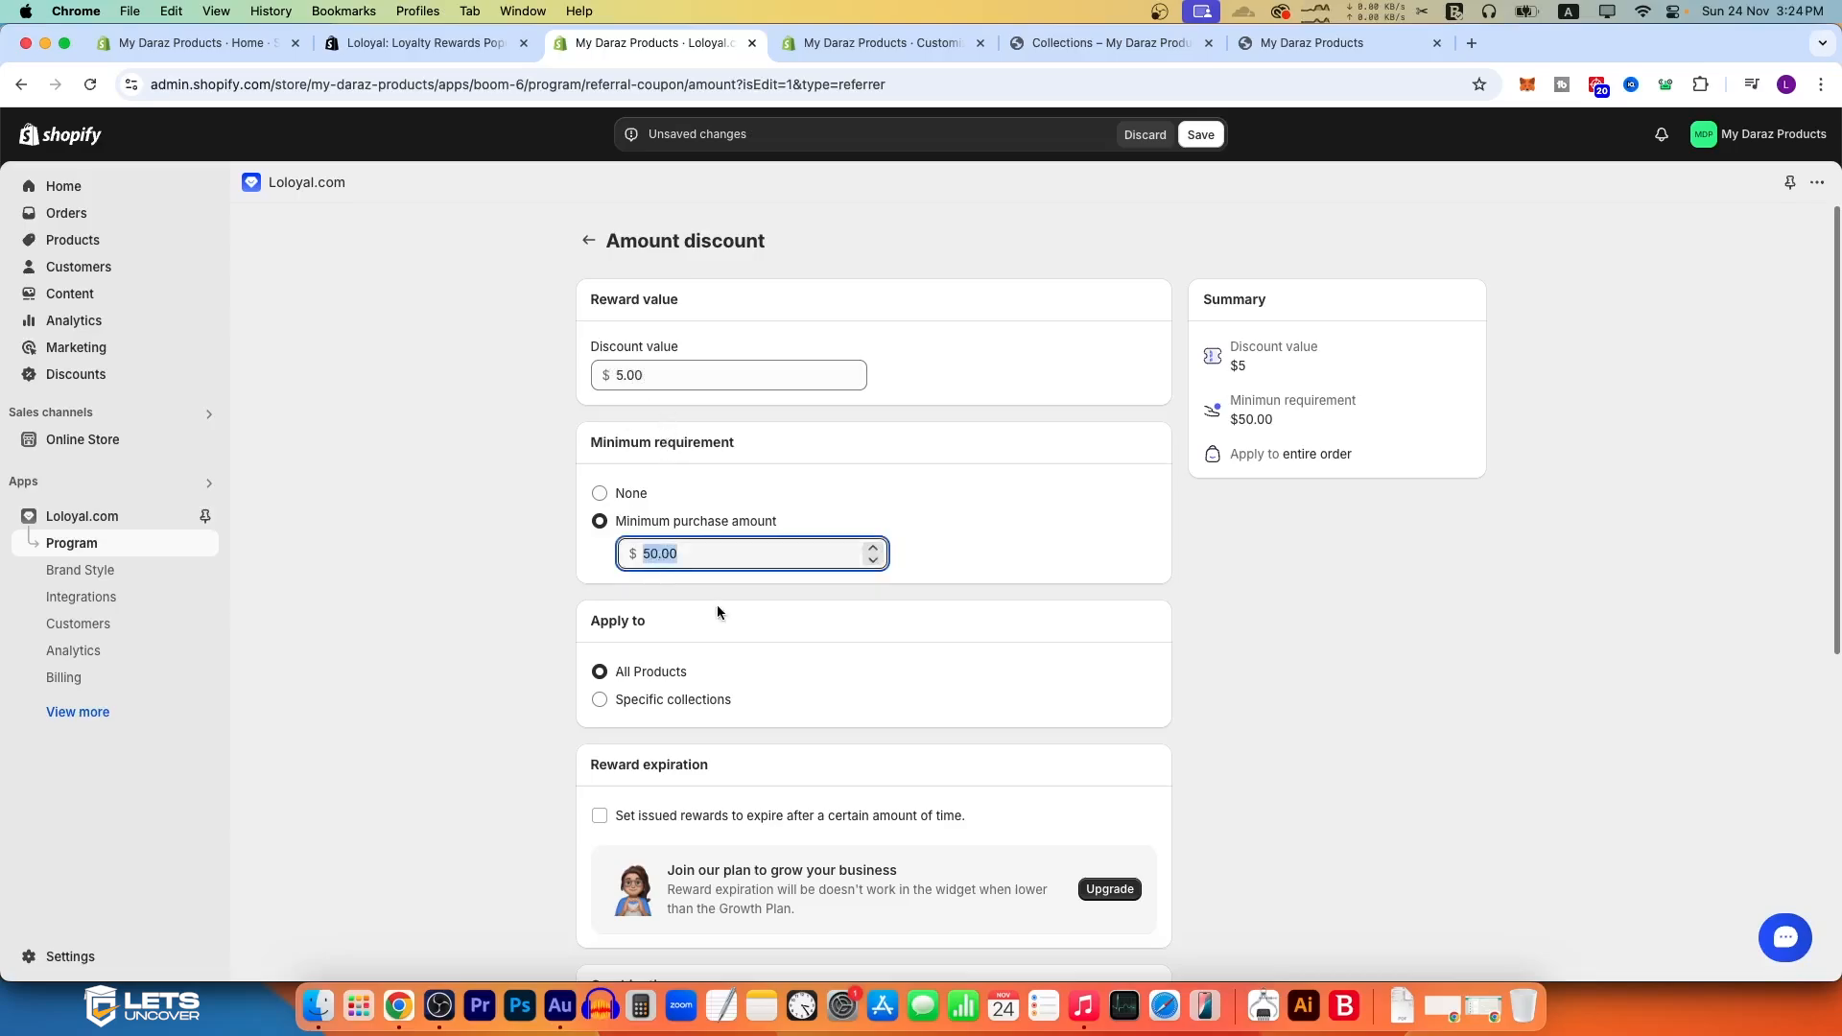
pyautogui.write('10')
pyautogui.click(434, 528)
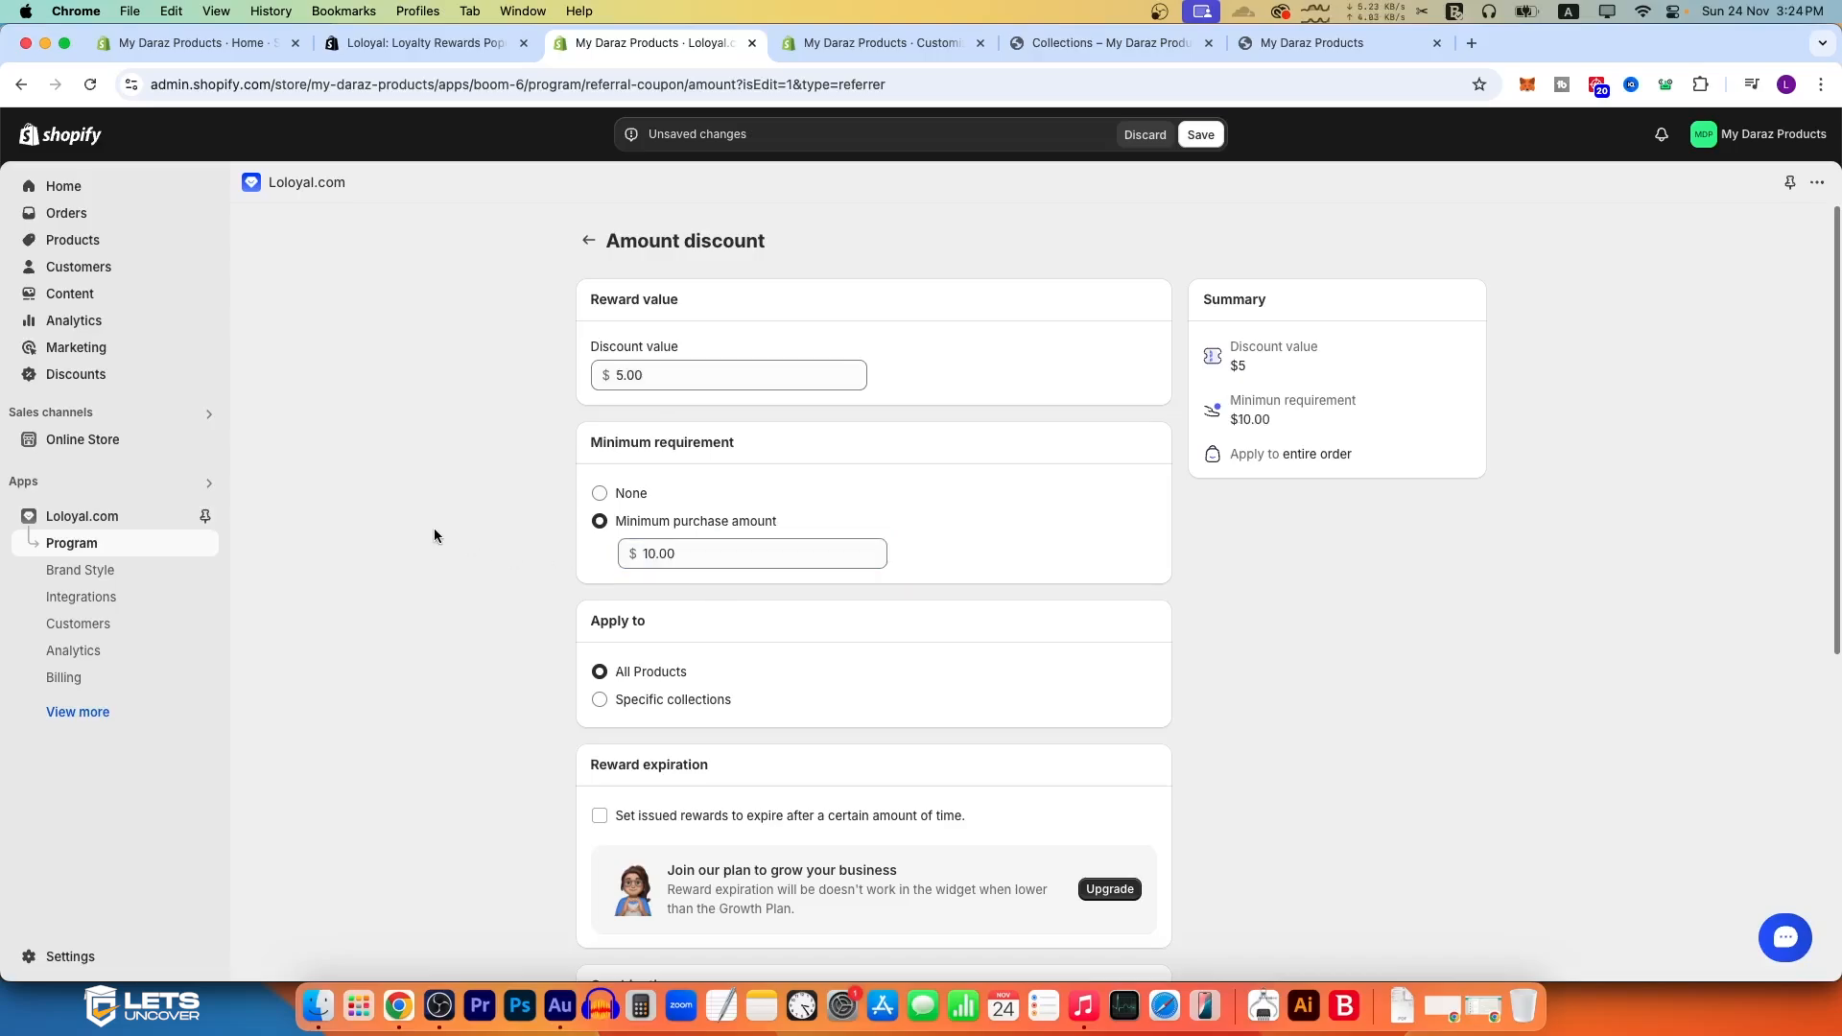
# Step: Restrict the referring customer discount to specific collections and review its reward expiration, combination and icon options
pyautogui.click(697, 712)
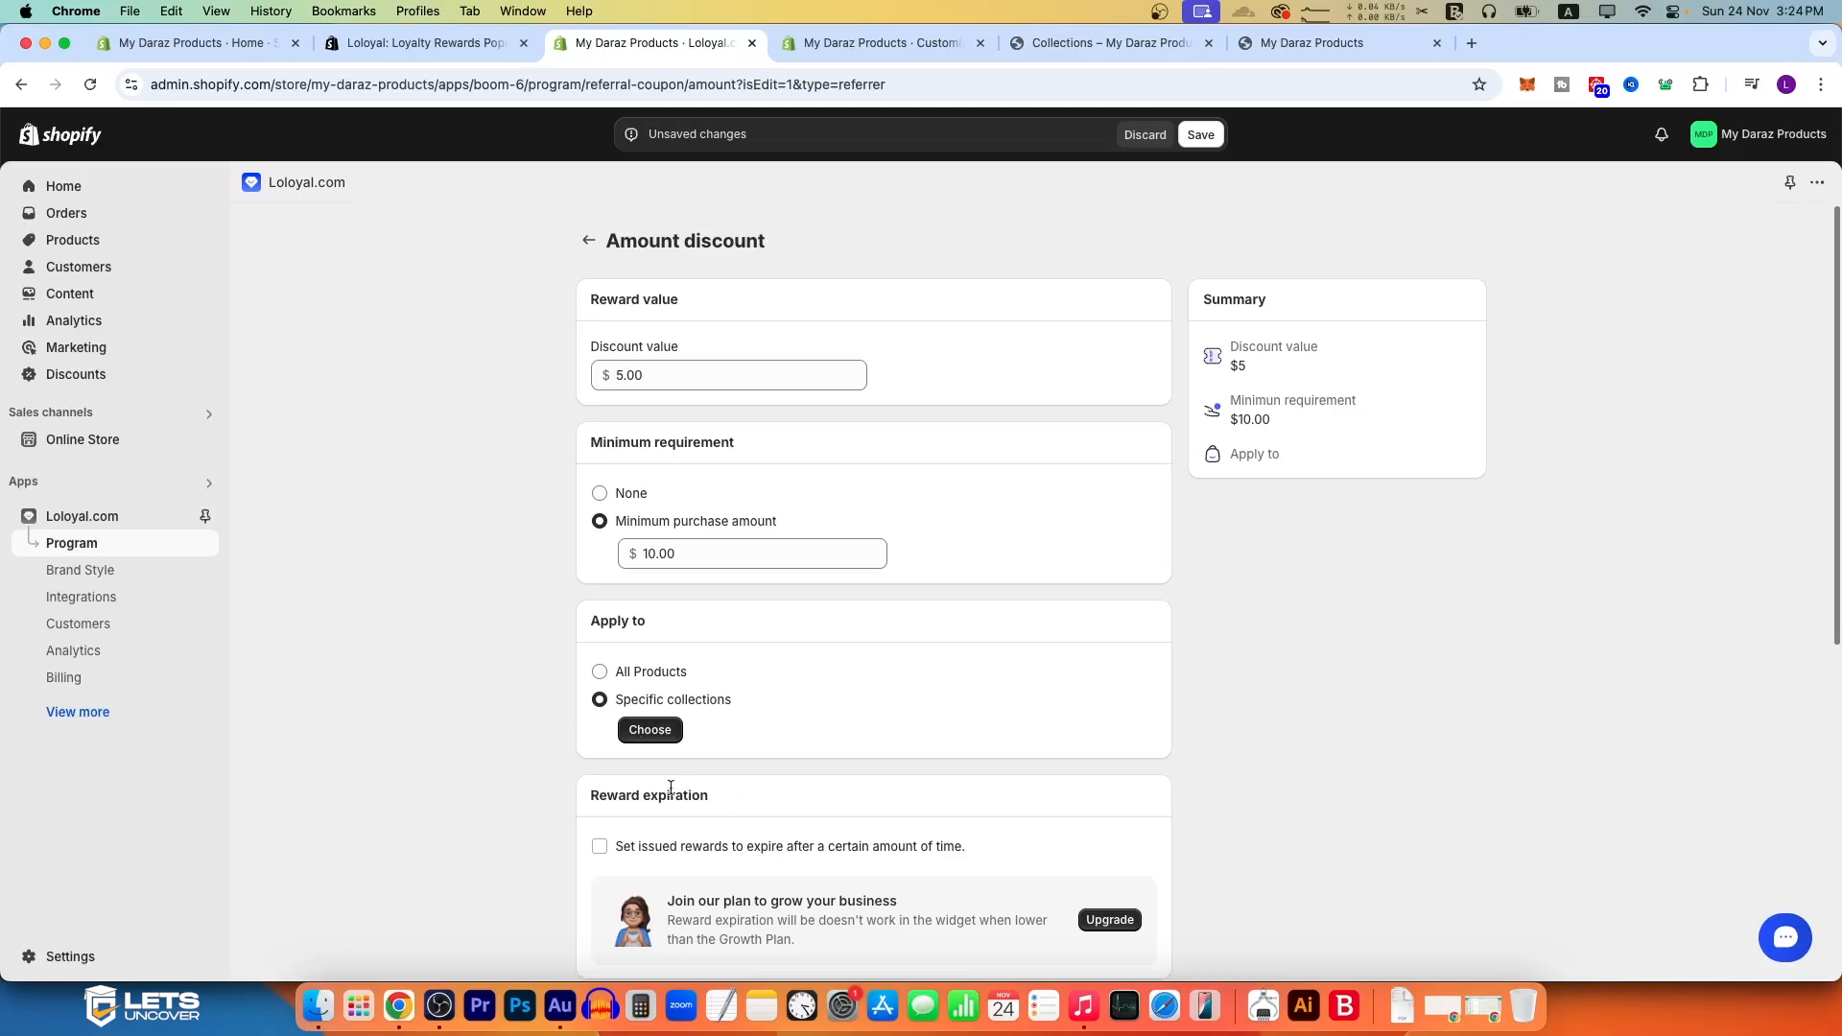
pyautogui.scroll(-3, 686, 756)
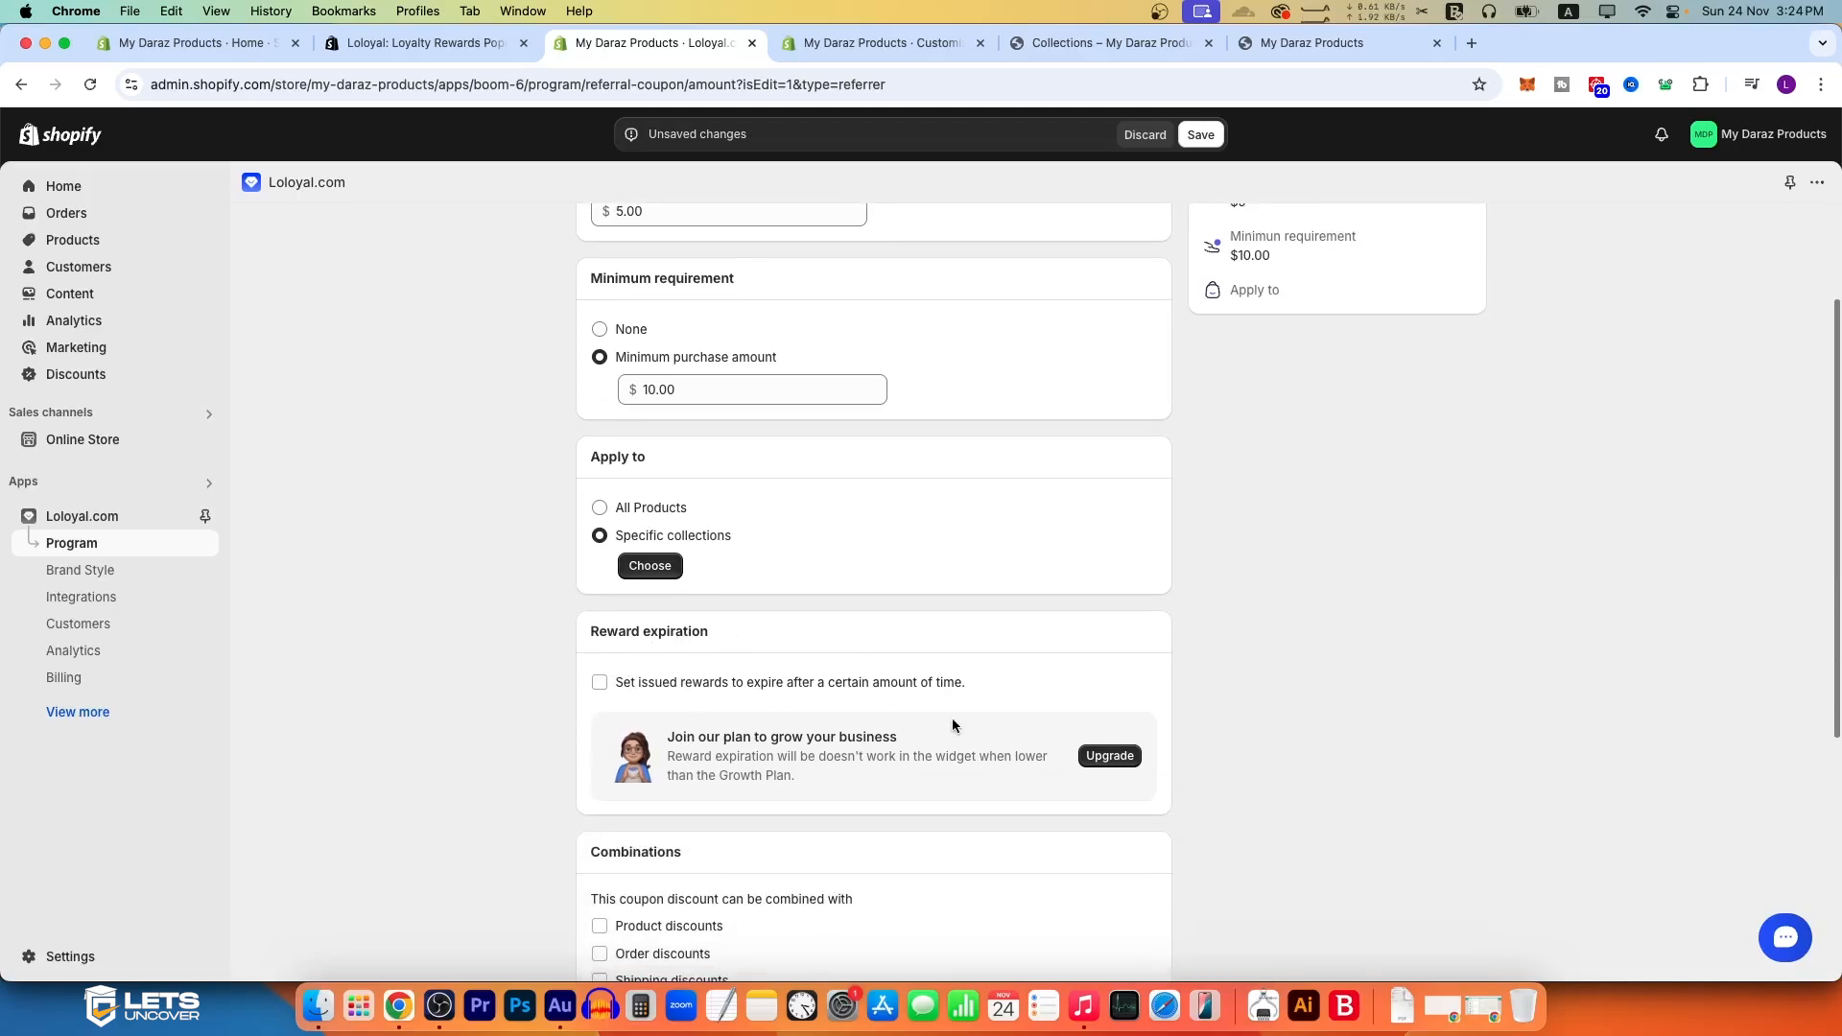
pyautogui.scroll(-4, 648, 691)
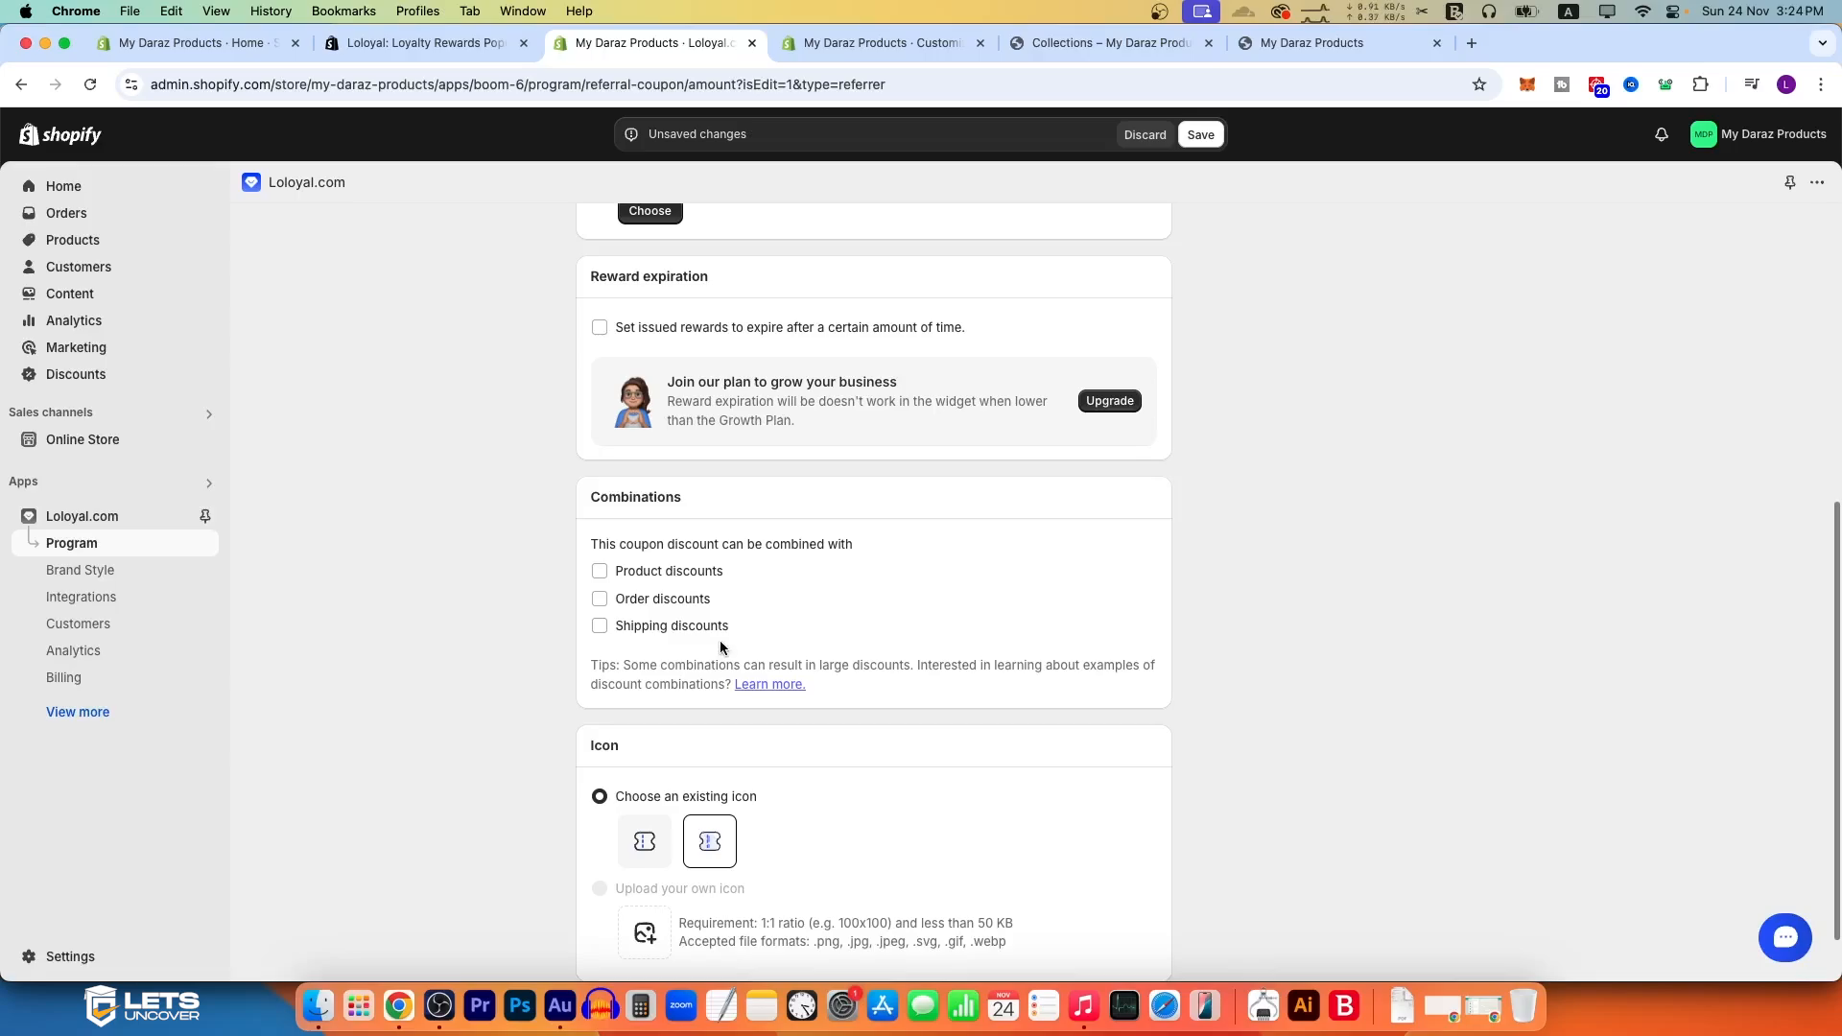
pyautogui.scroll(10, 734, 597)
pyautogui.scroll(-10, 710, 491)
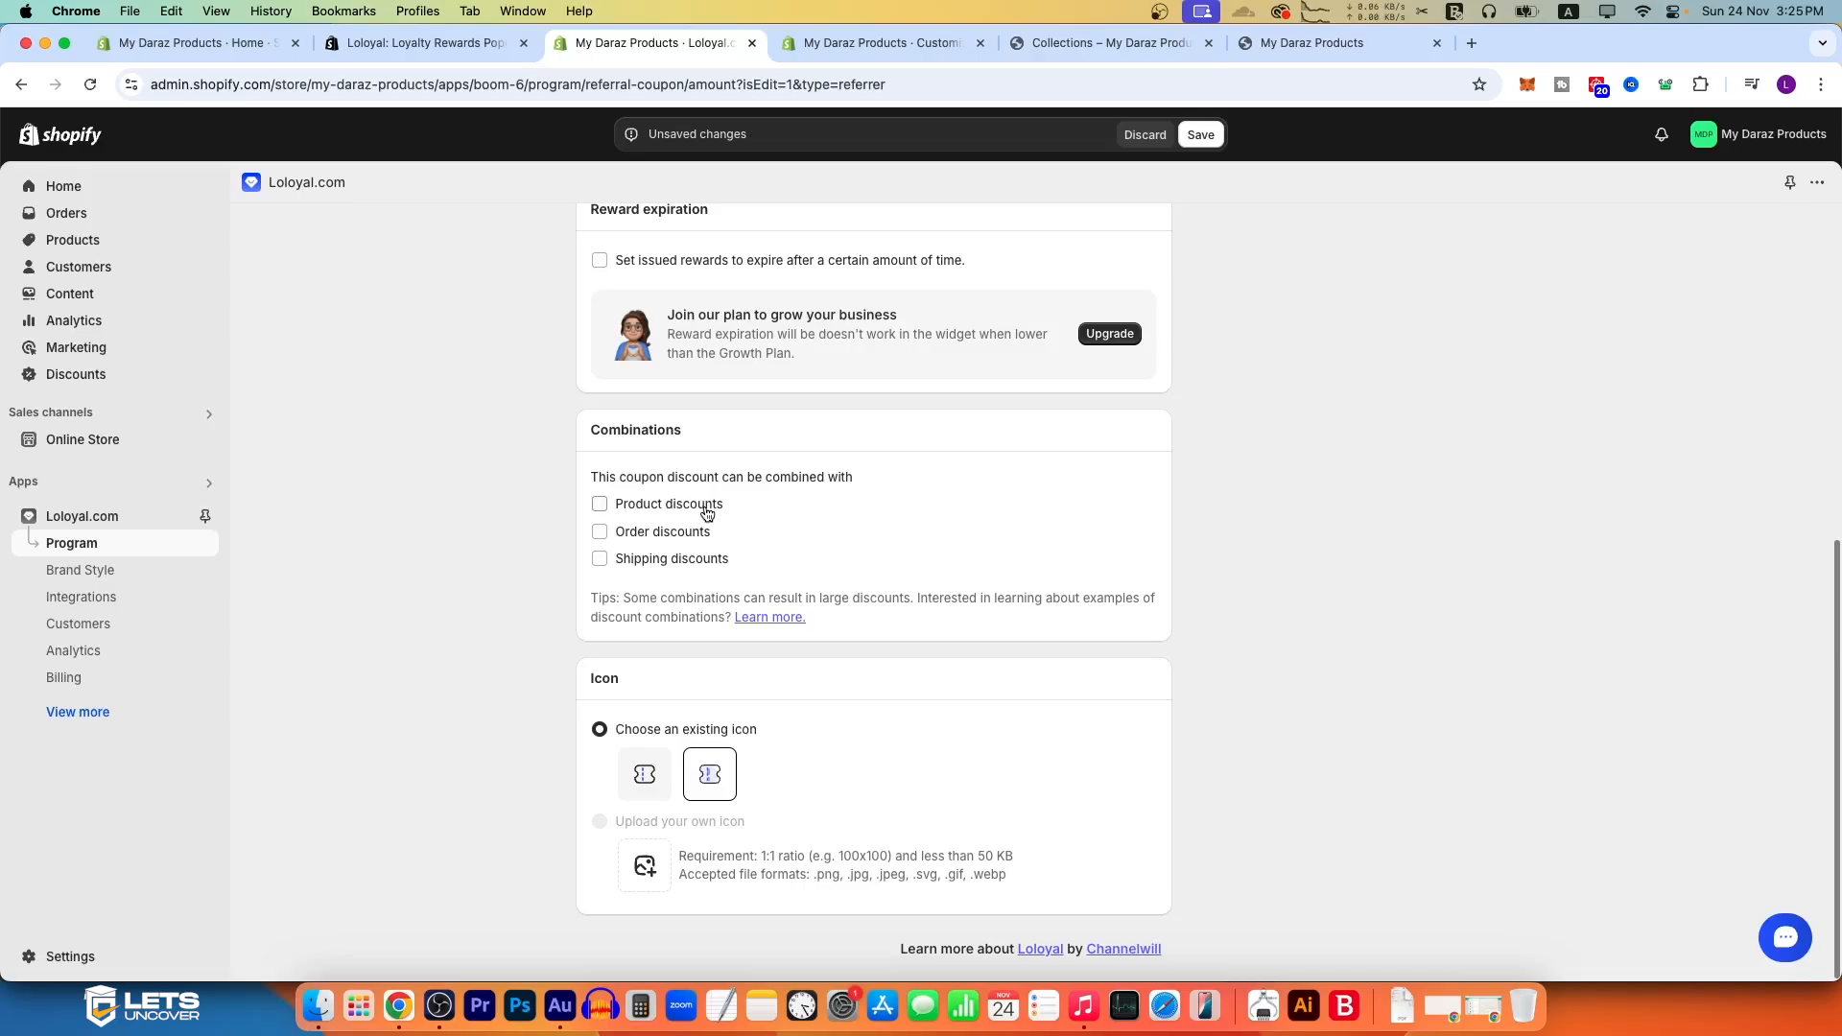
pyautogui.scroll(6, 662, 490)
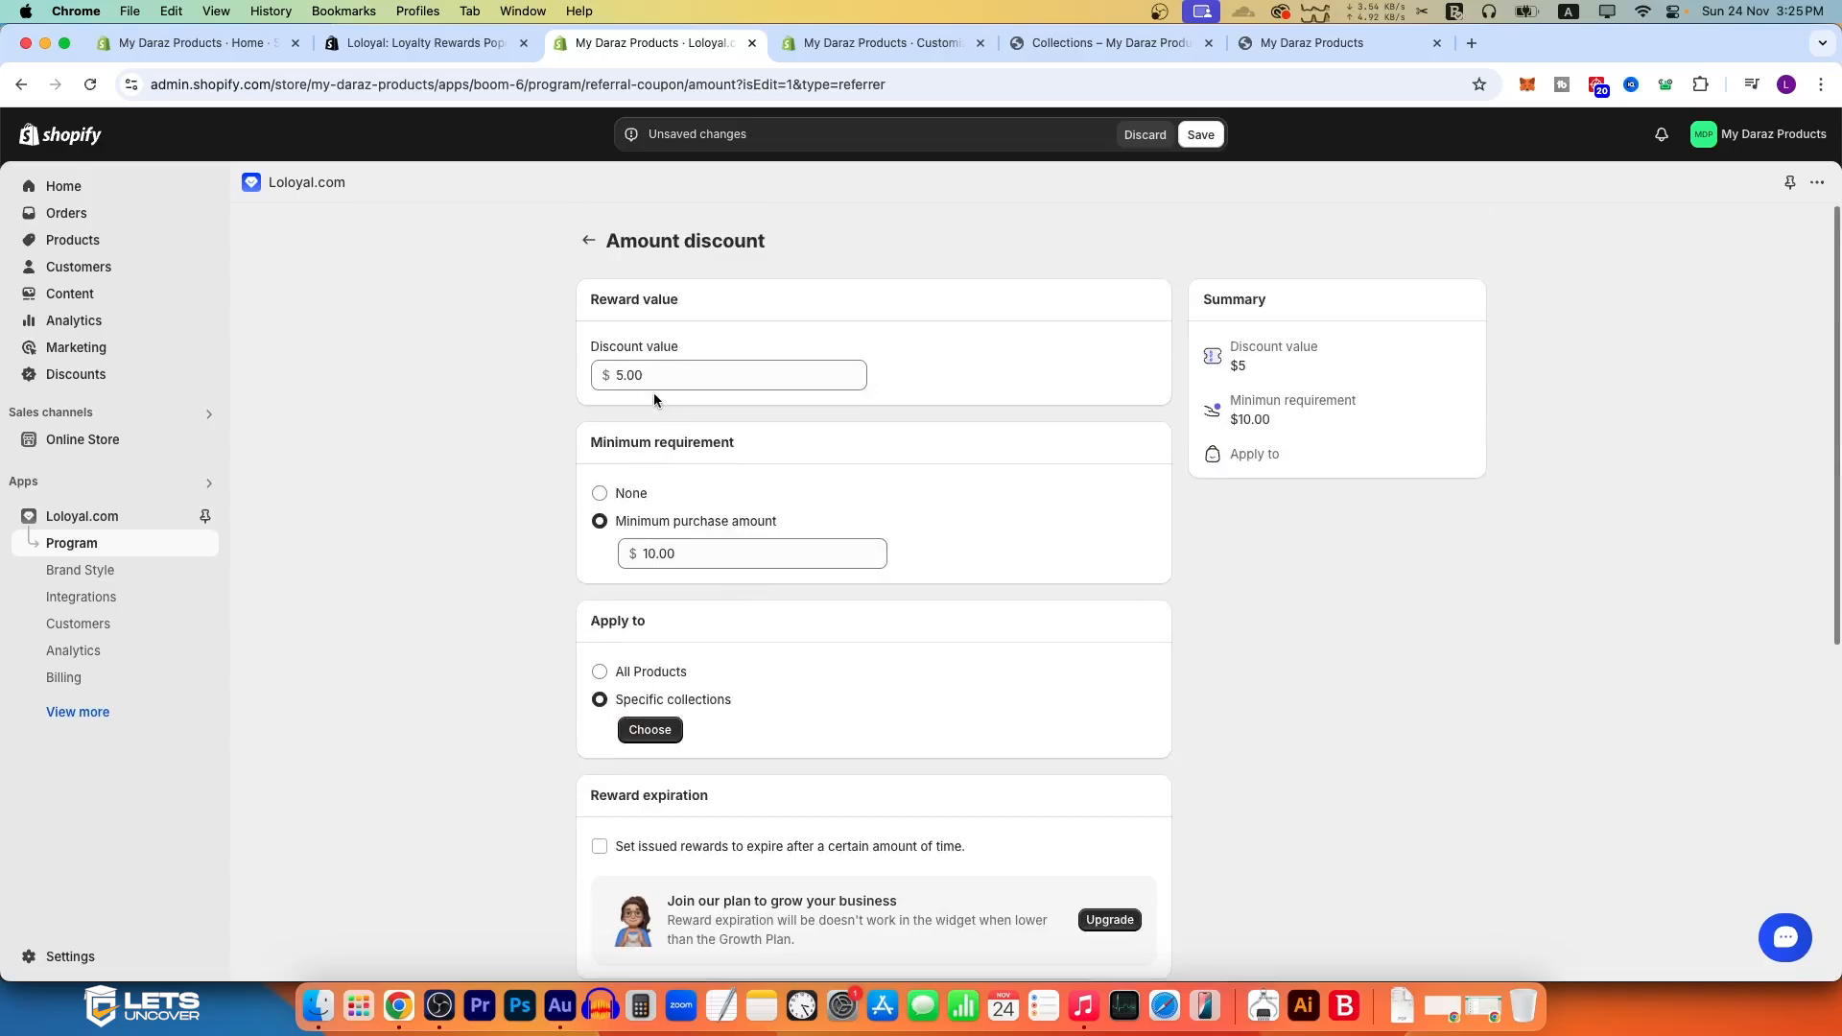
pyautogui.scroll(-5, 672, 528)
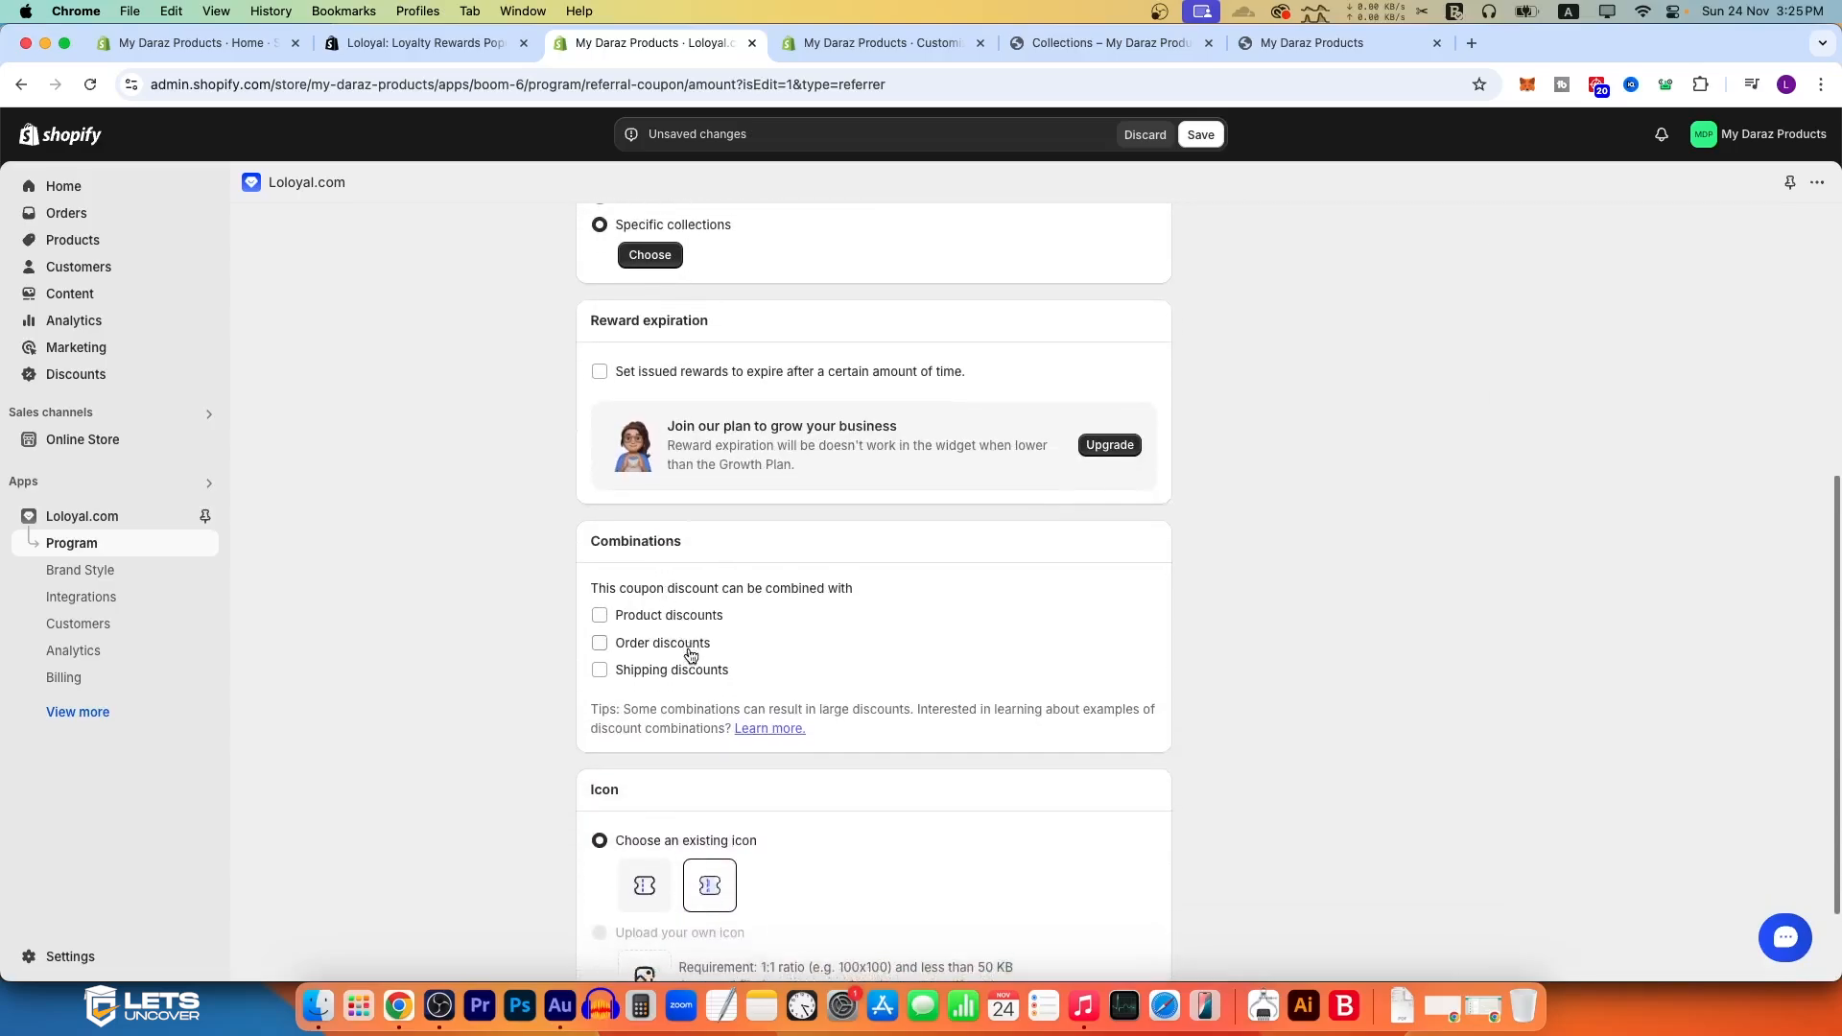
pyautogui.scroll(-1, 690, 655)
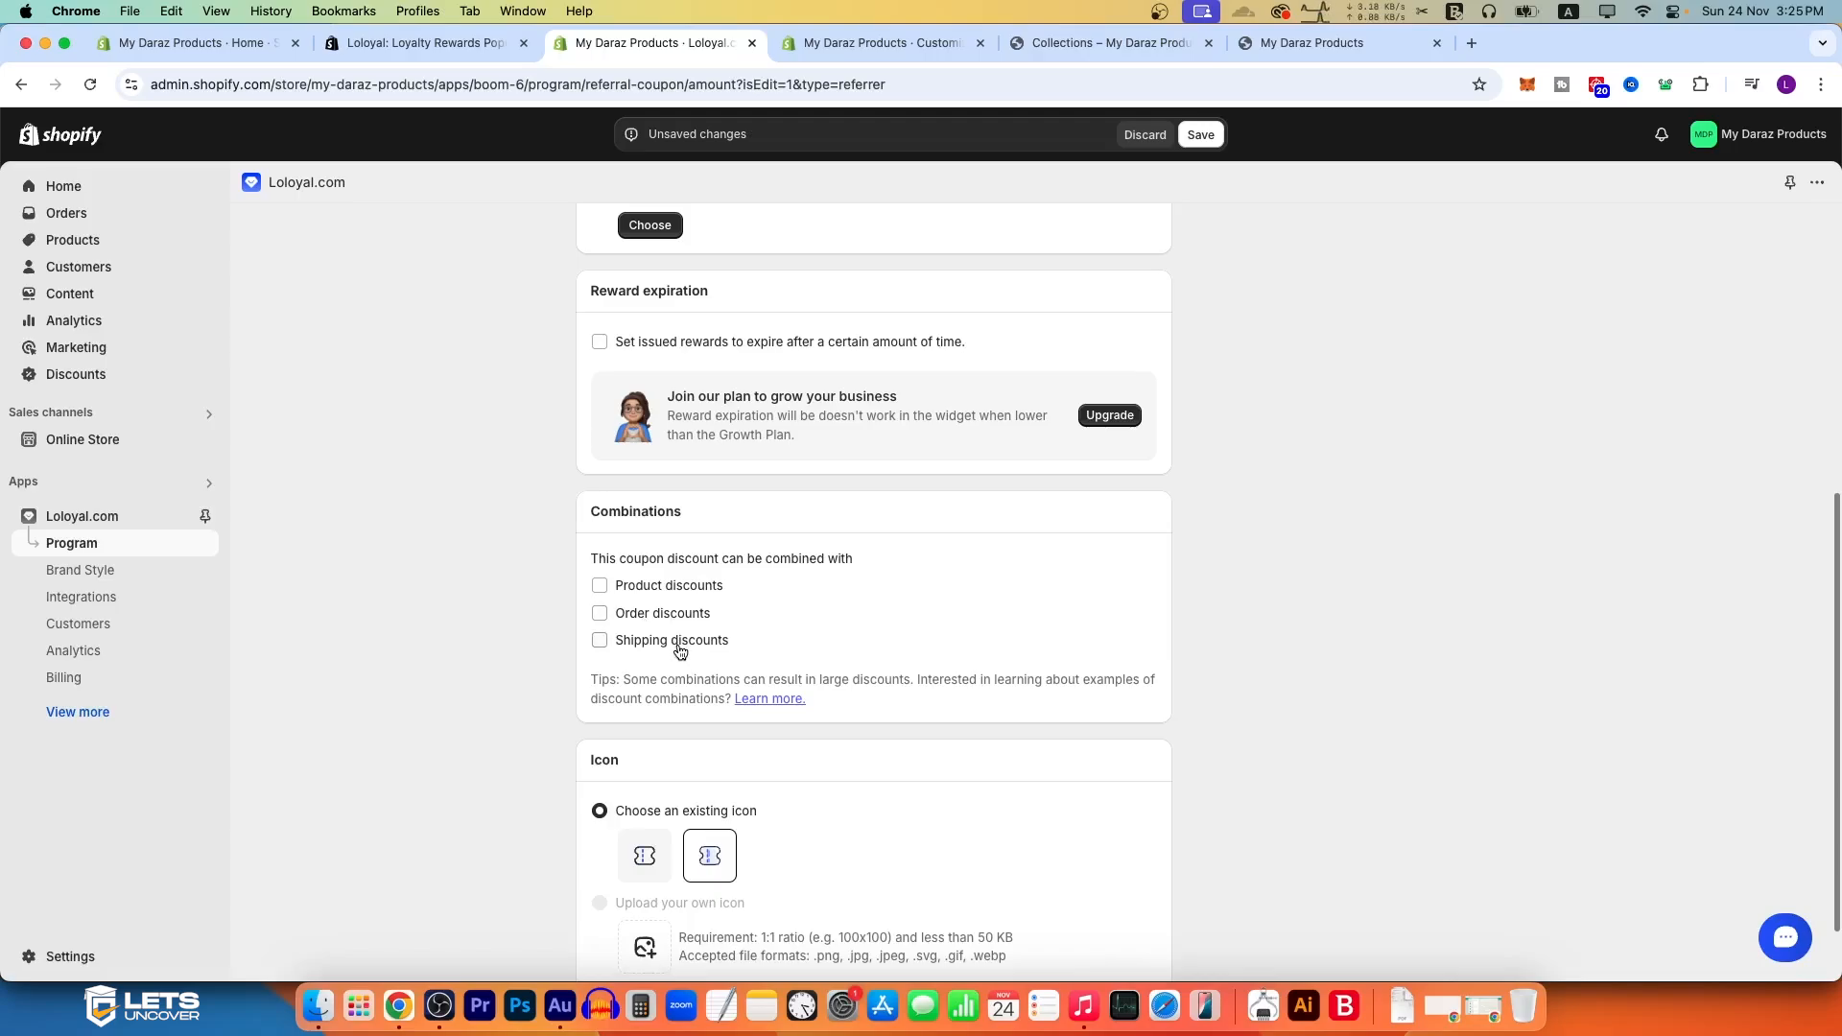
pyautogui.scroll(5, 675, 645)
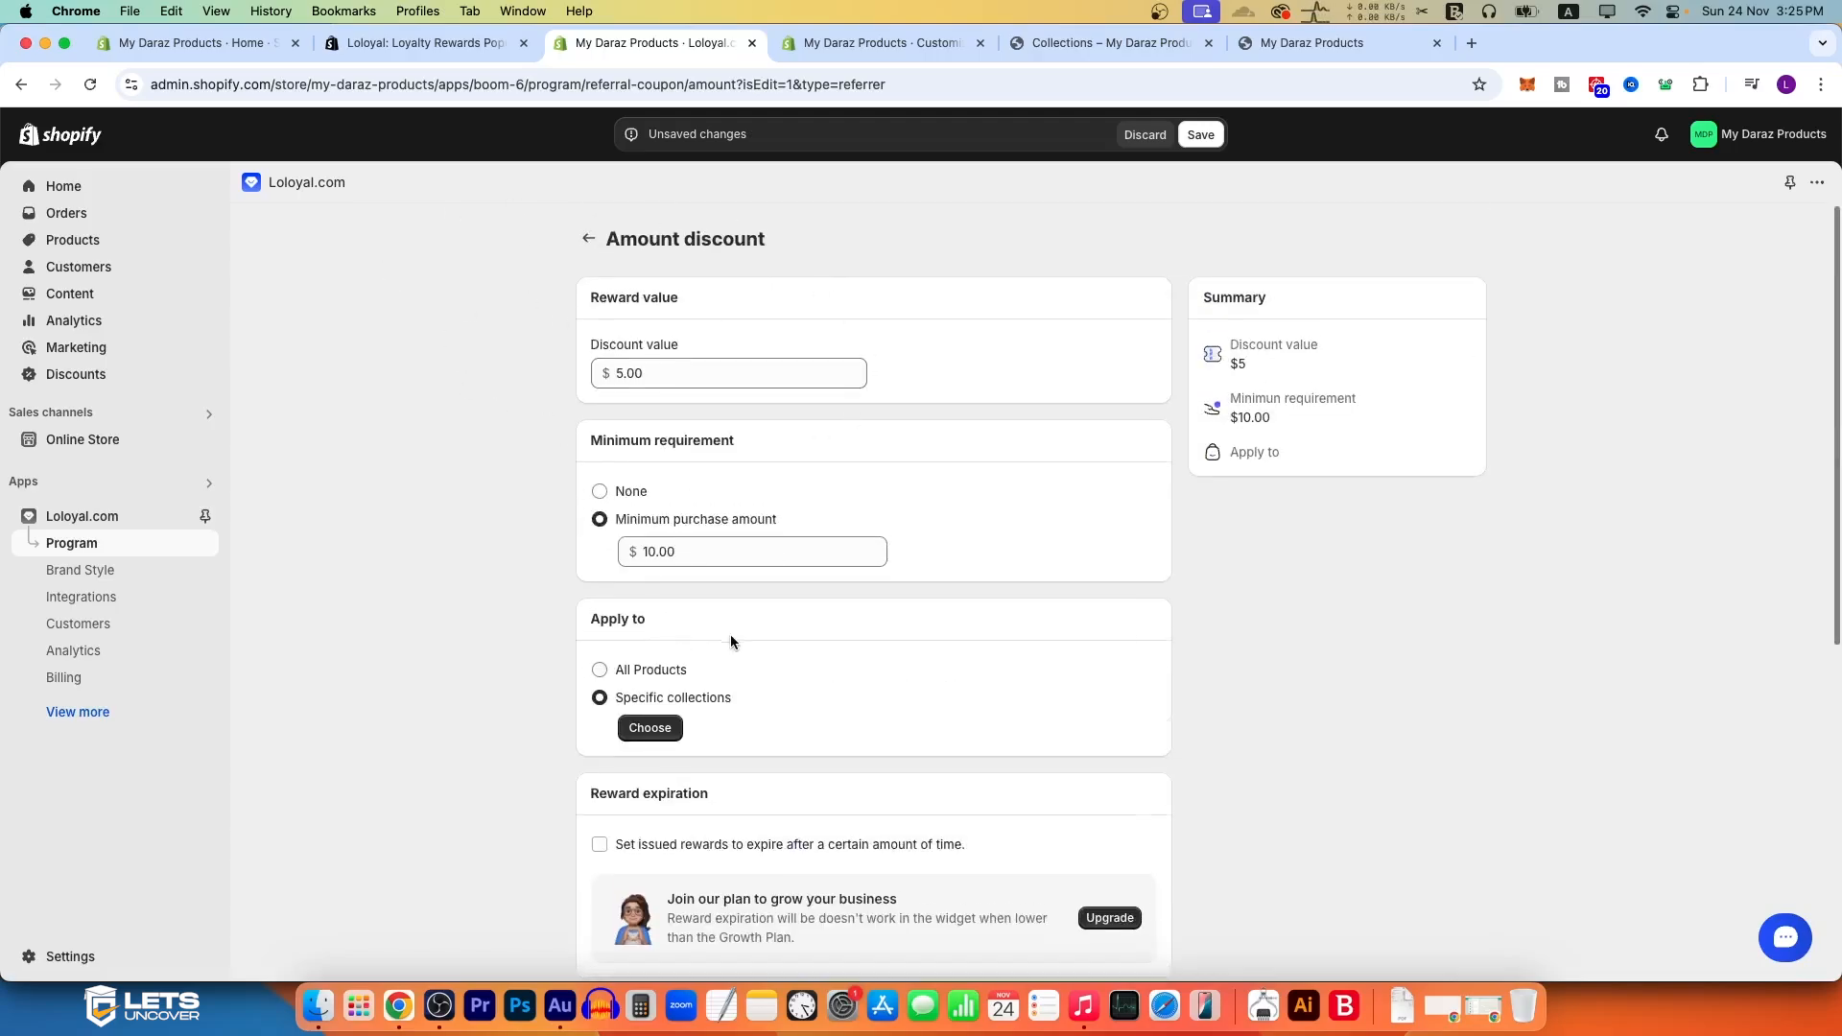
# Step: Allow the referring customer coupon to combine with shipping discounts and save the reward
pyautogui.scroll(-6, 726, 638)
pyautogui.click(653, 561)
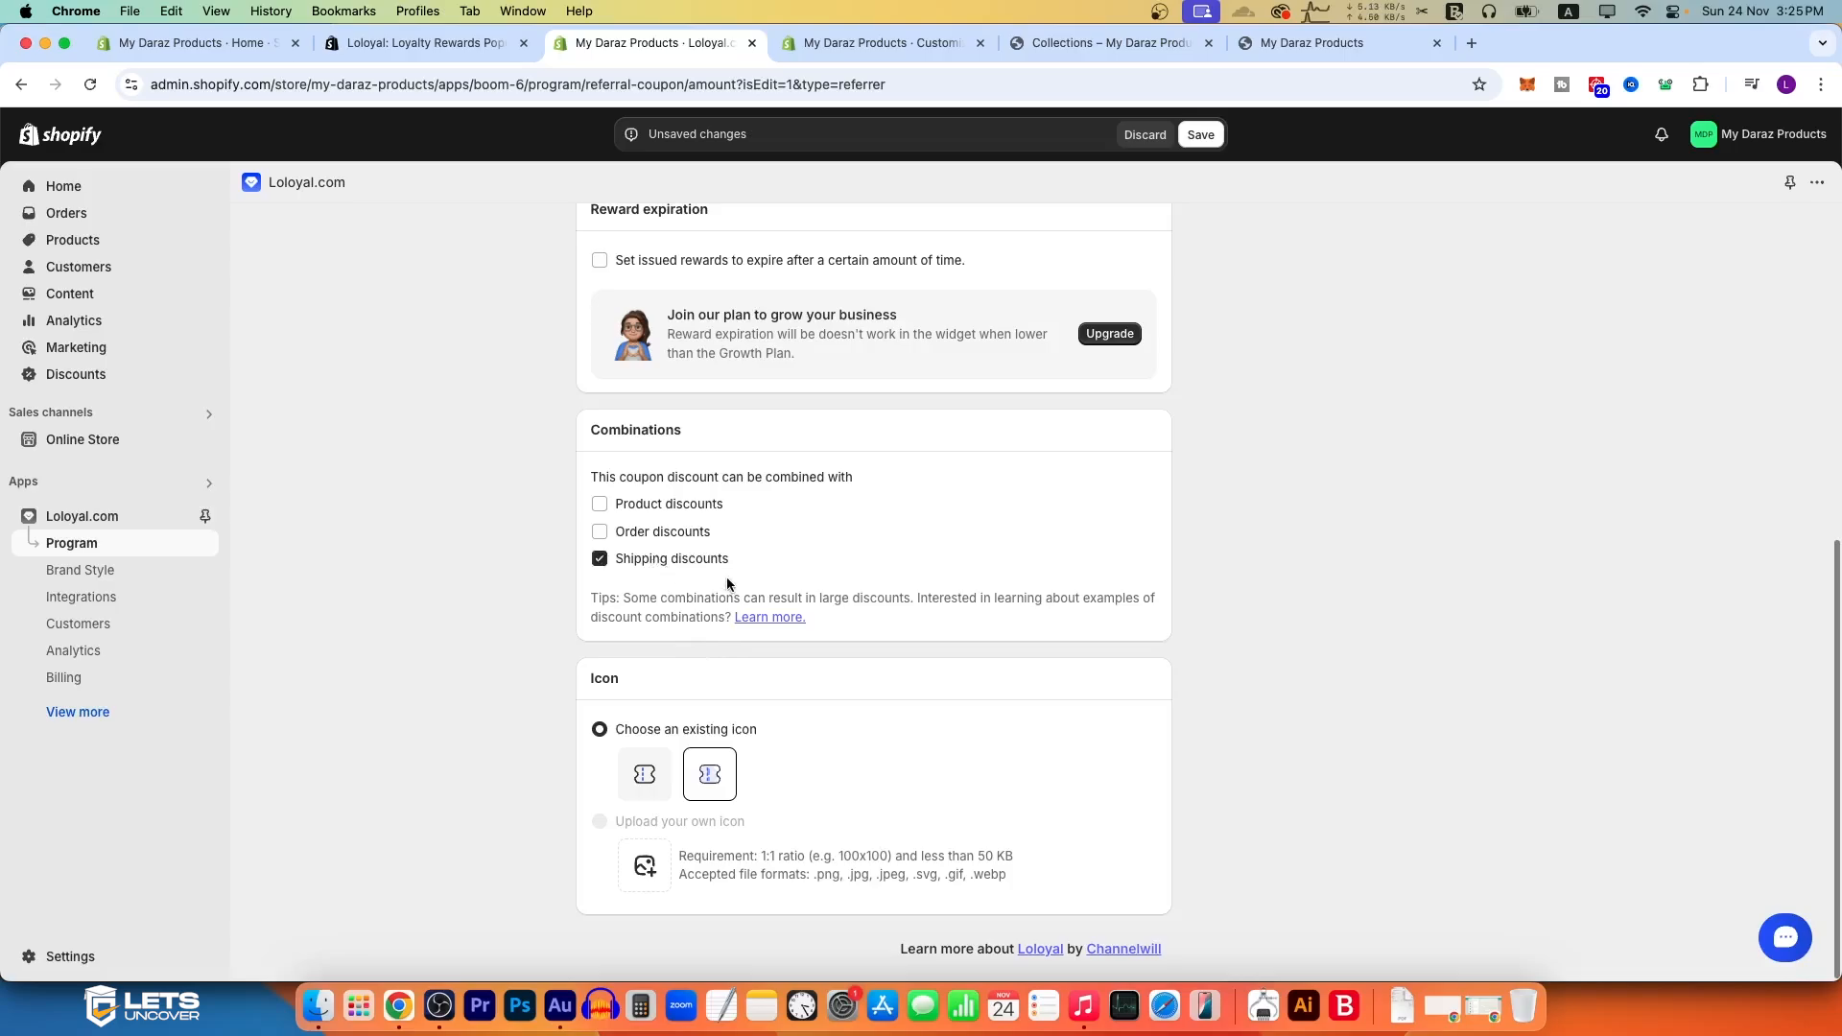
pyautogui.scroll(6, 913, 543)
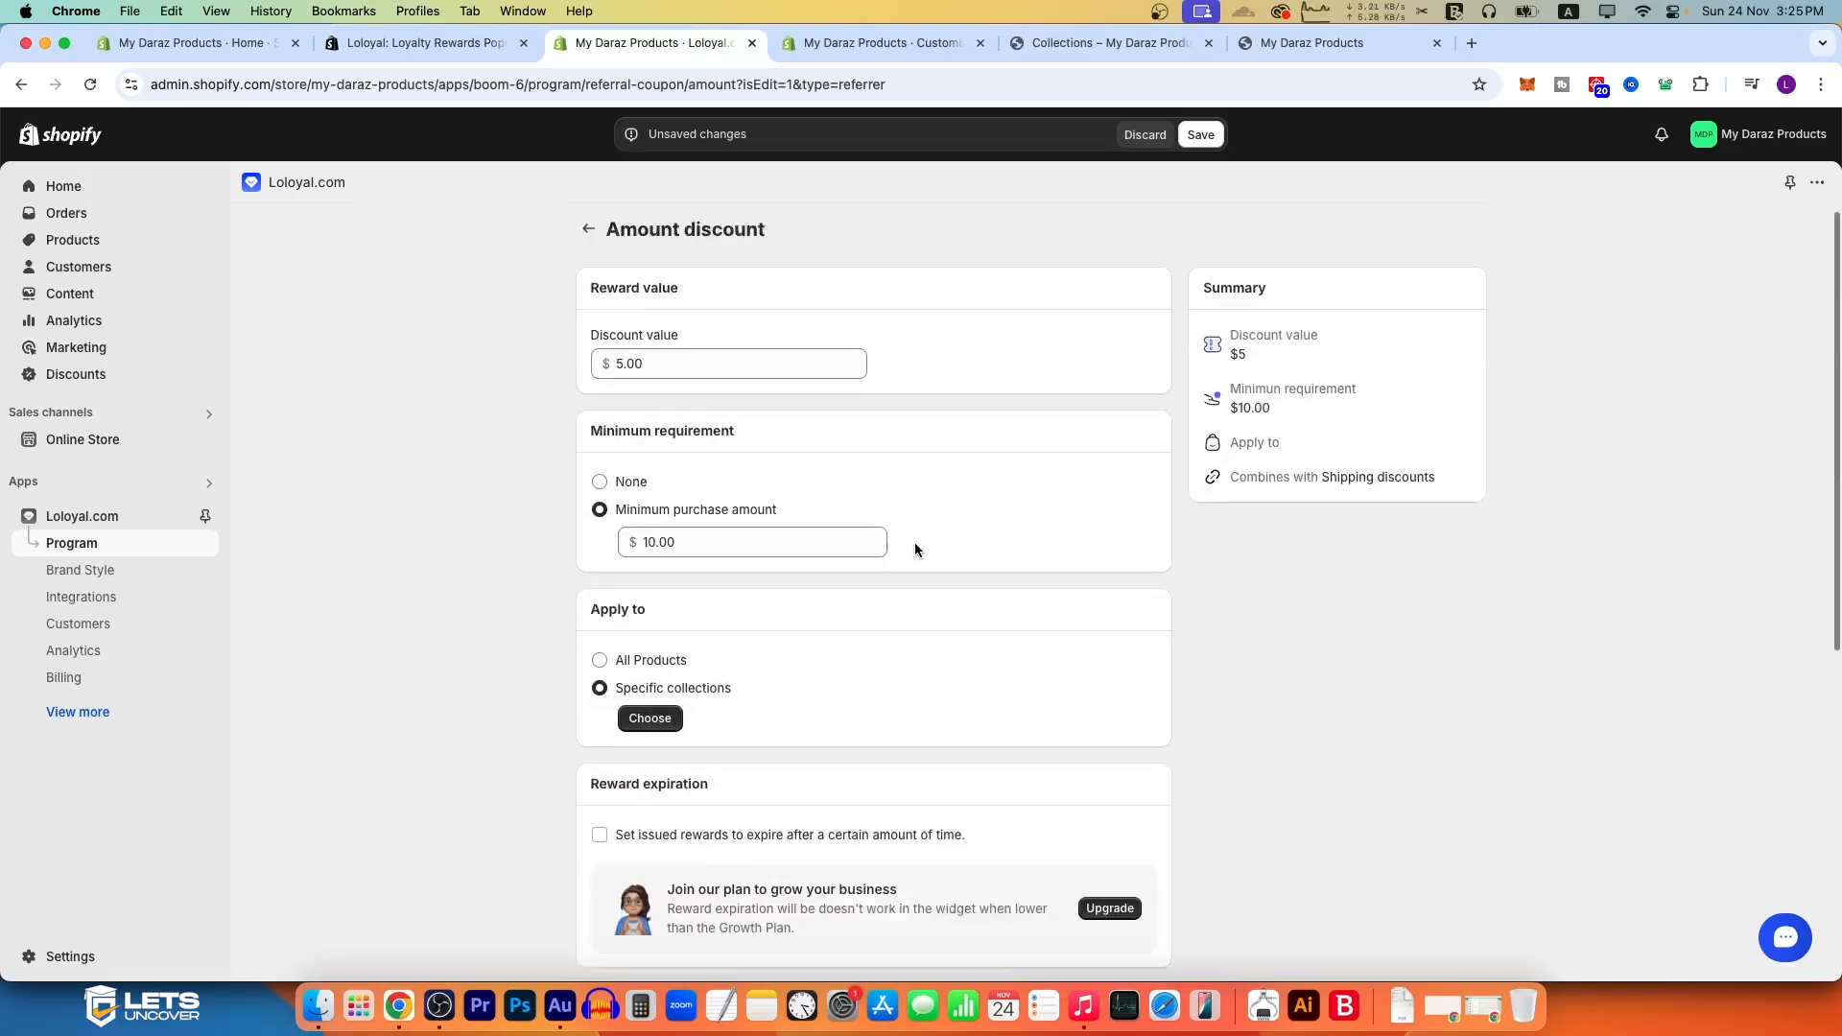
pyautogui.click(1199, 136)
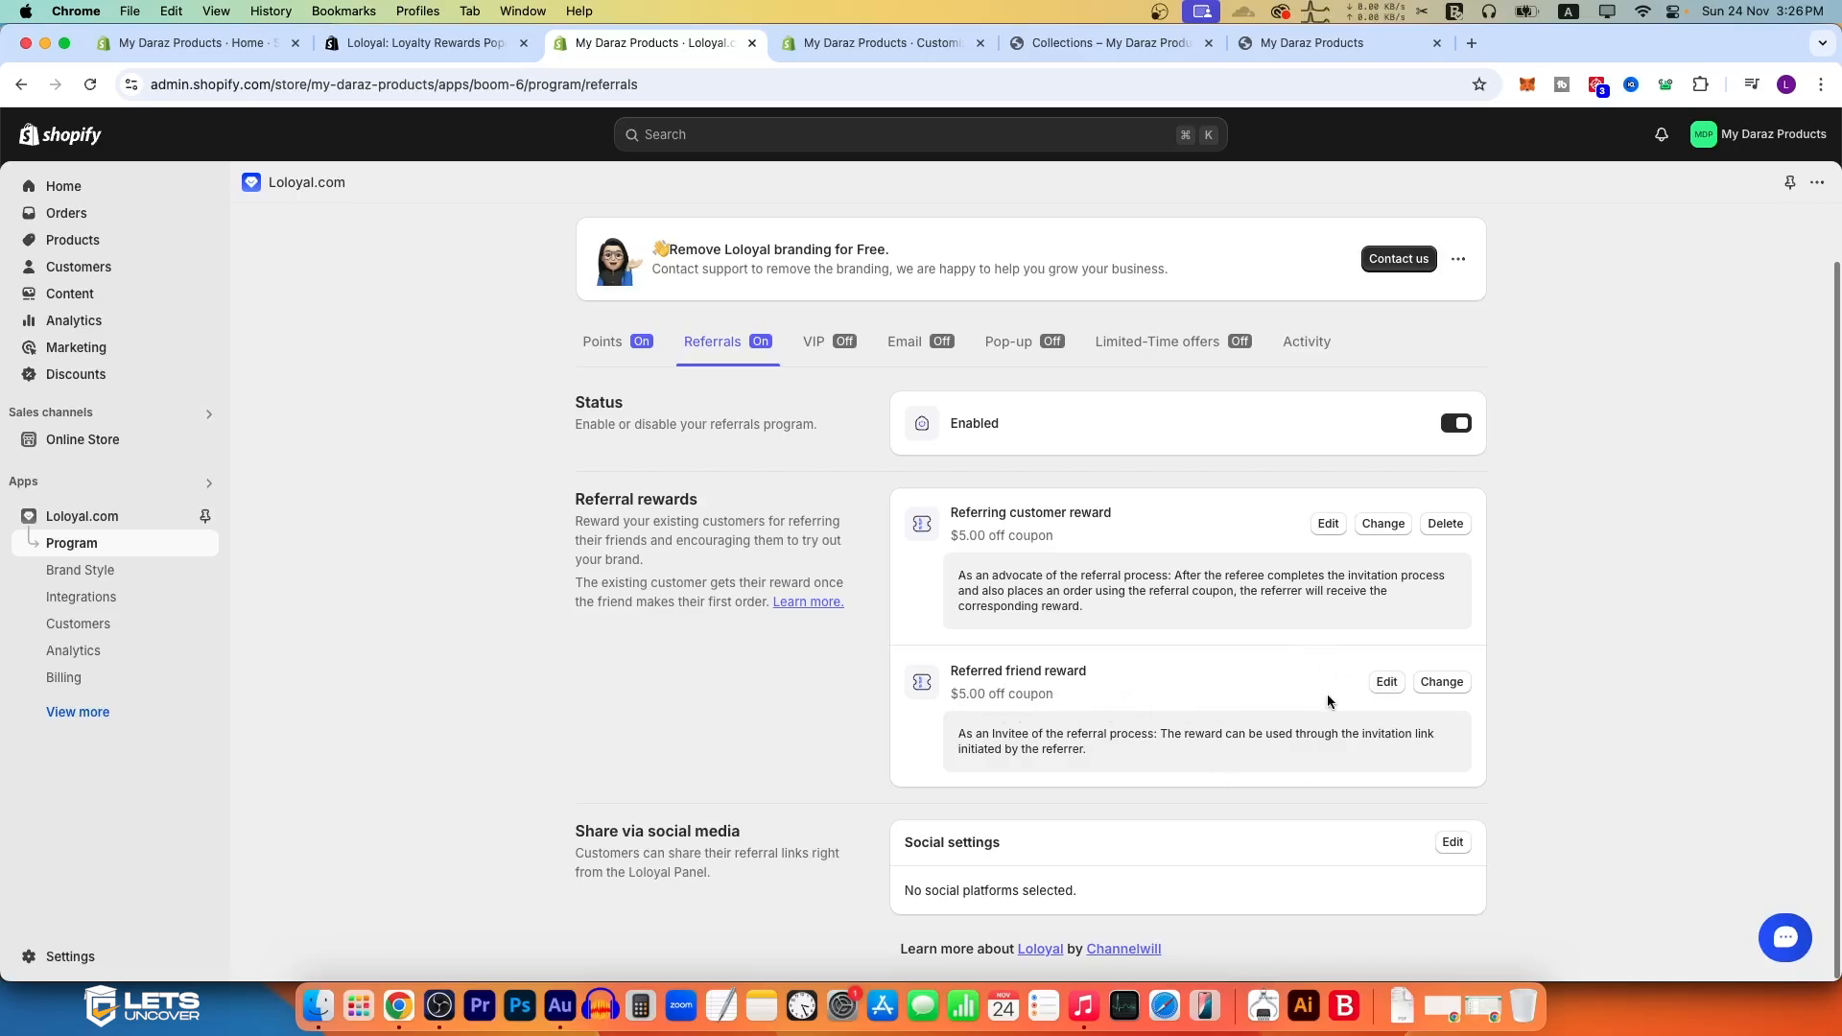
# Step: Review the referred friend reward's discount settings and return to the referral program overview
pyautogui.click(1386, 681)
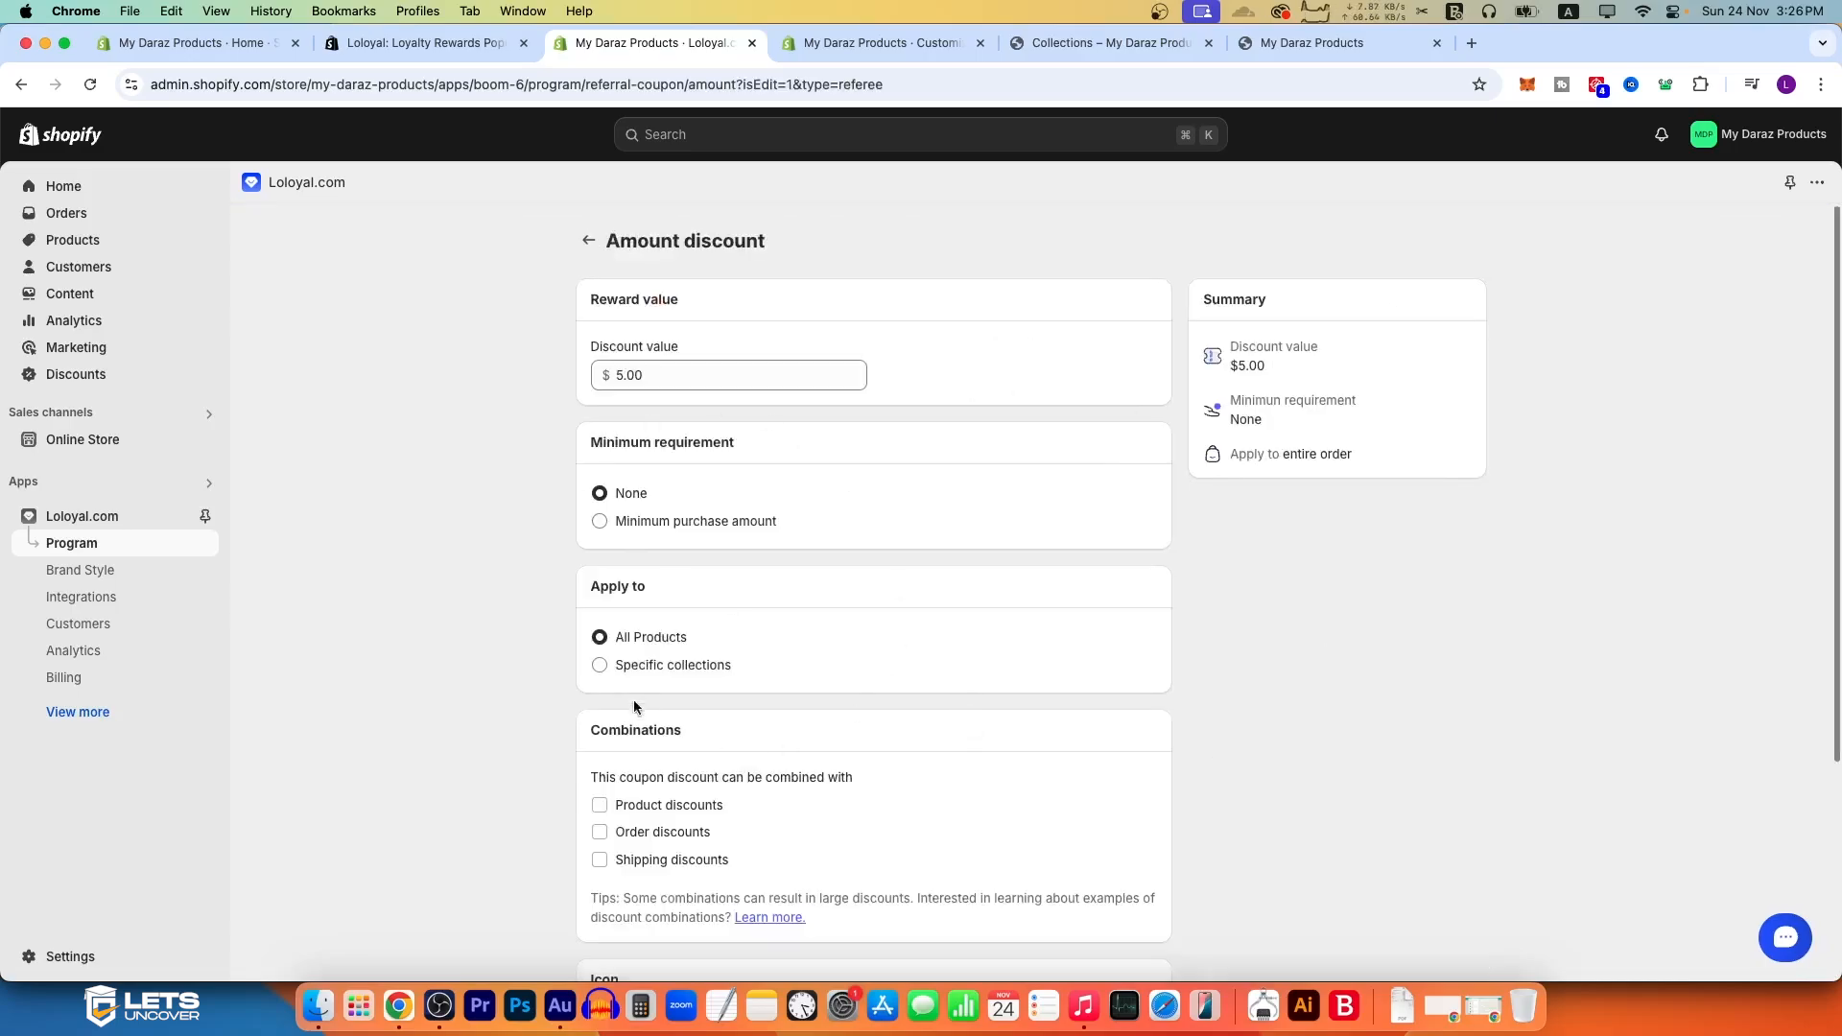
pyautogui.scroll(-2, 691, 715)
pyautogui.scroll(2, 795, 556)
pyautogui.click(587, 240)
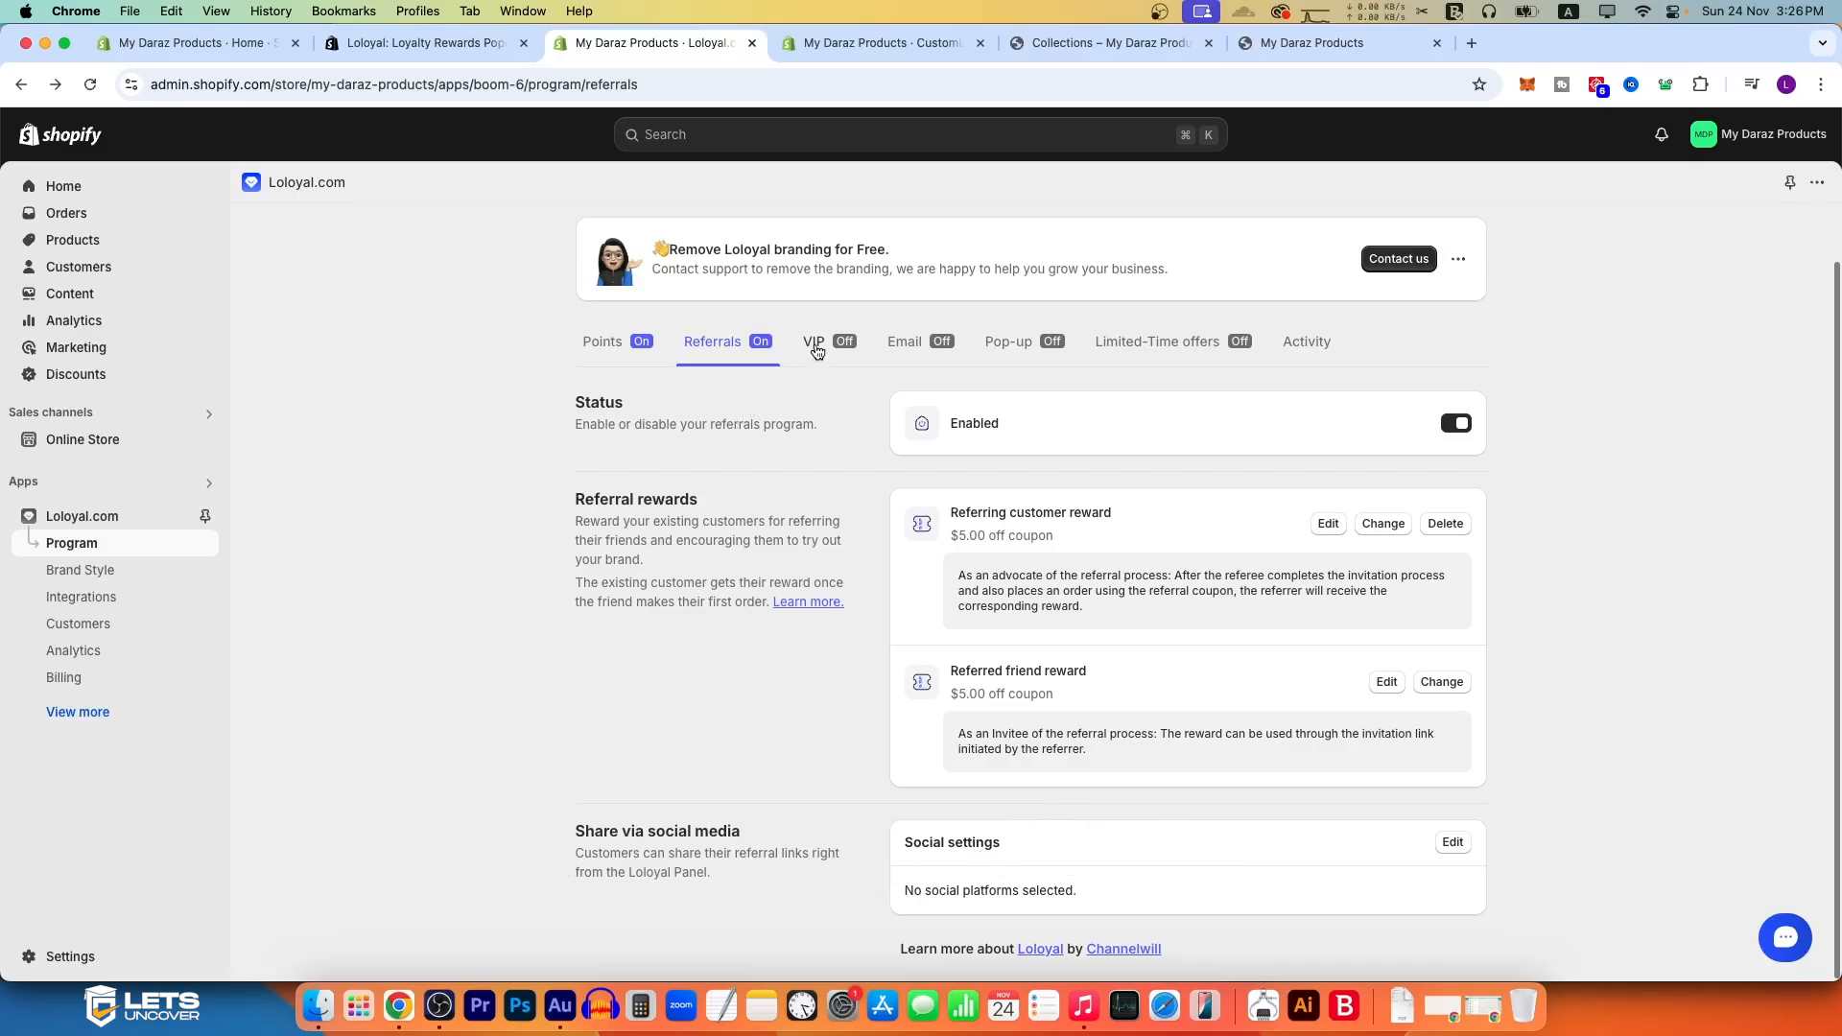
# Step: Enable the VIP program and confirm the update to the tier program settings
pyautogui.click(814, 348)
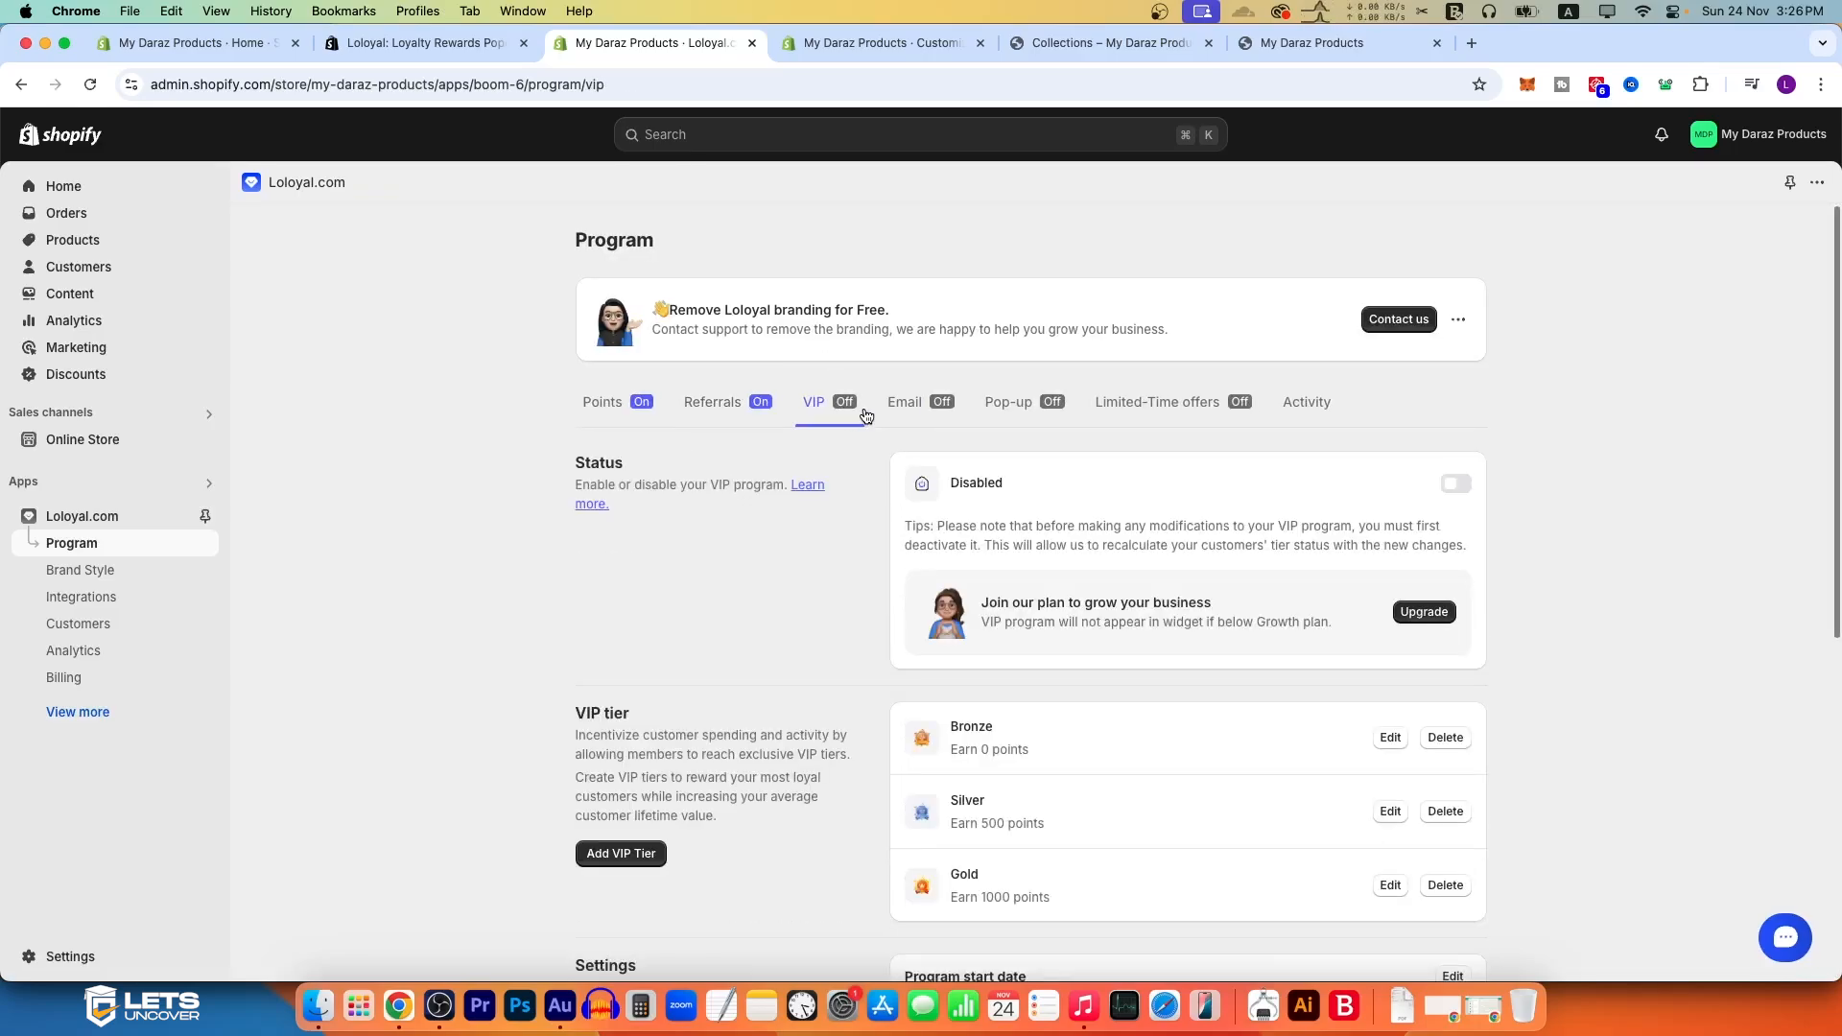
pyautogui.click(1456, 483)
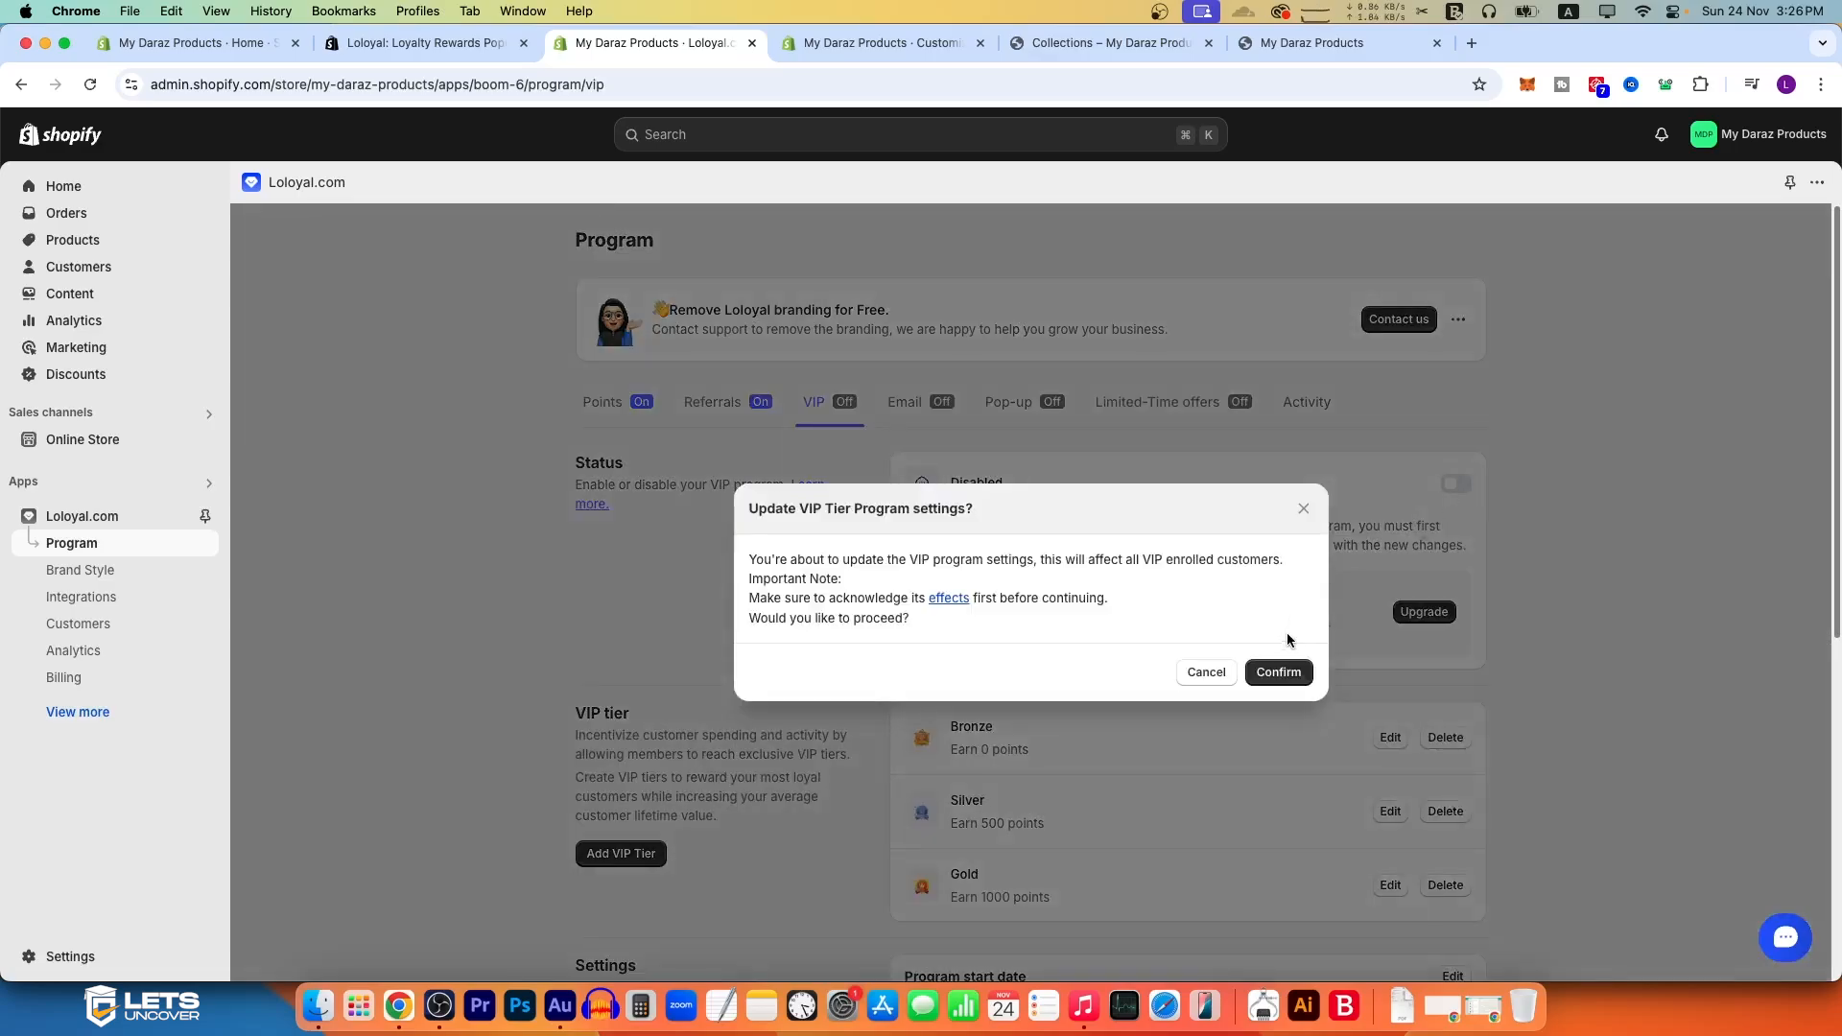
pyautogui.click(1281, 667)
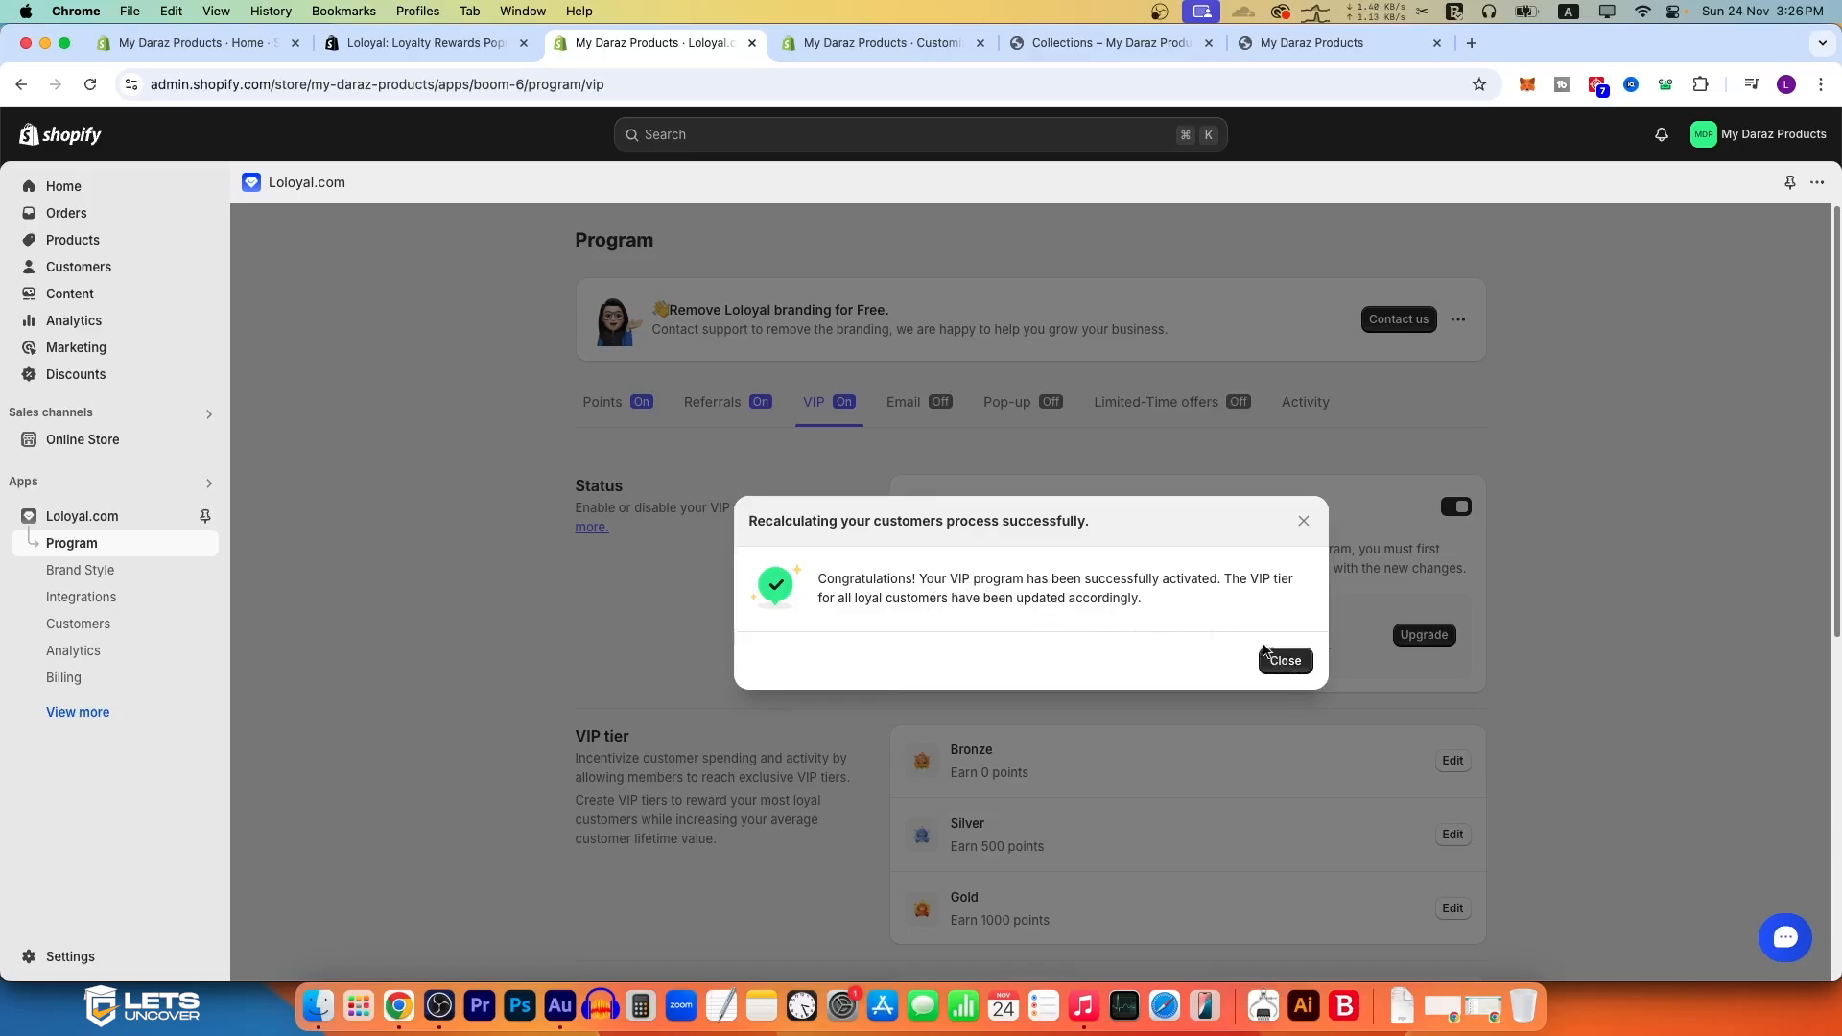
pyautogui.click(1297, 663)
# Step: Examine the VIP tiers, including the Bronze tier's details and the Silver tier's points requirement
pyautogui.scroll(-4, 967, 582)
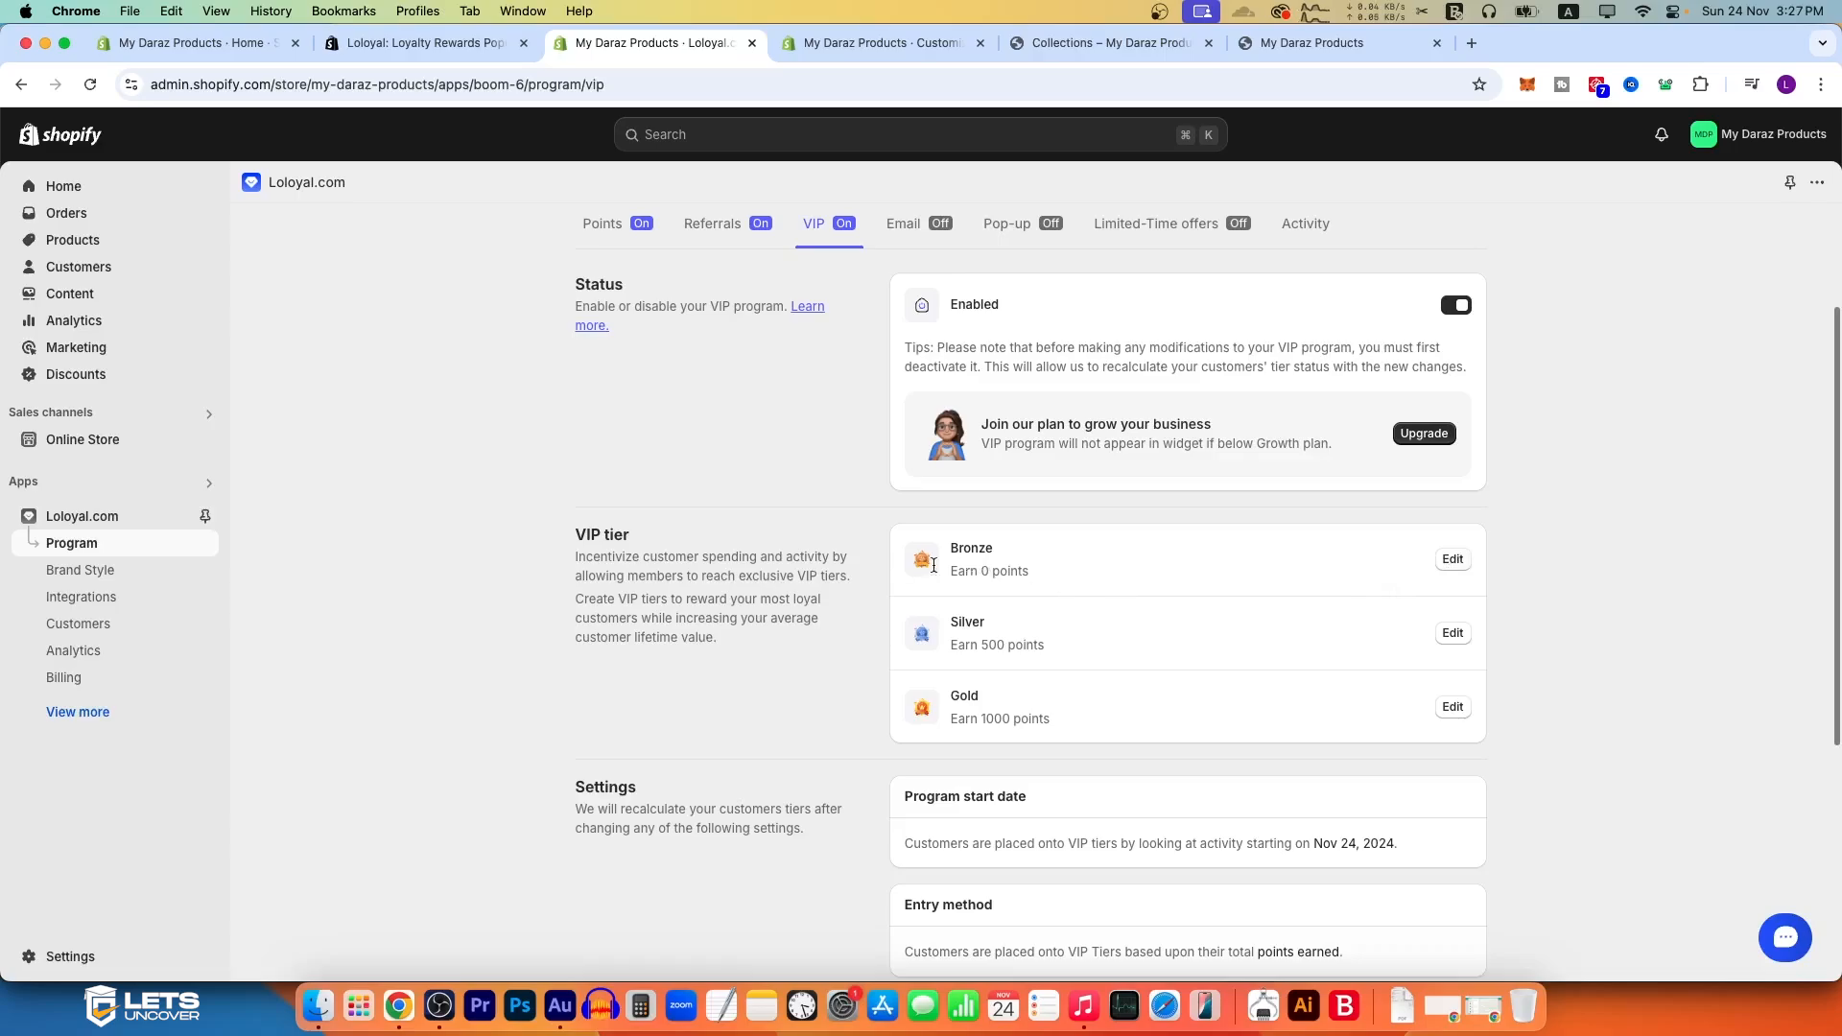
pyautogui.click(1450, 561)
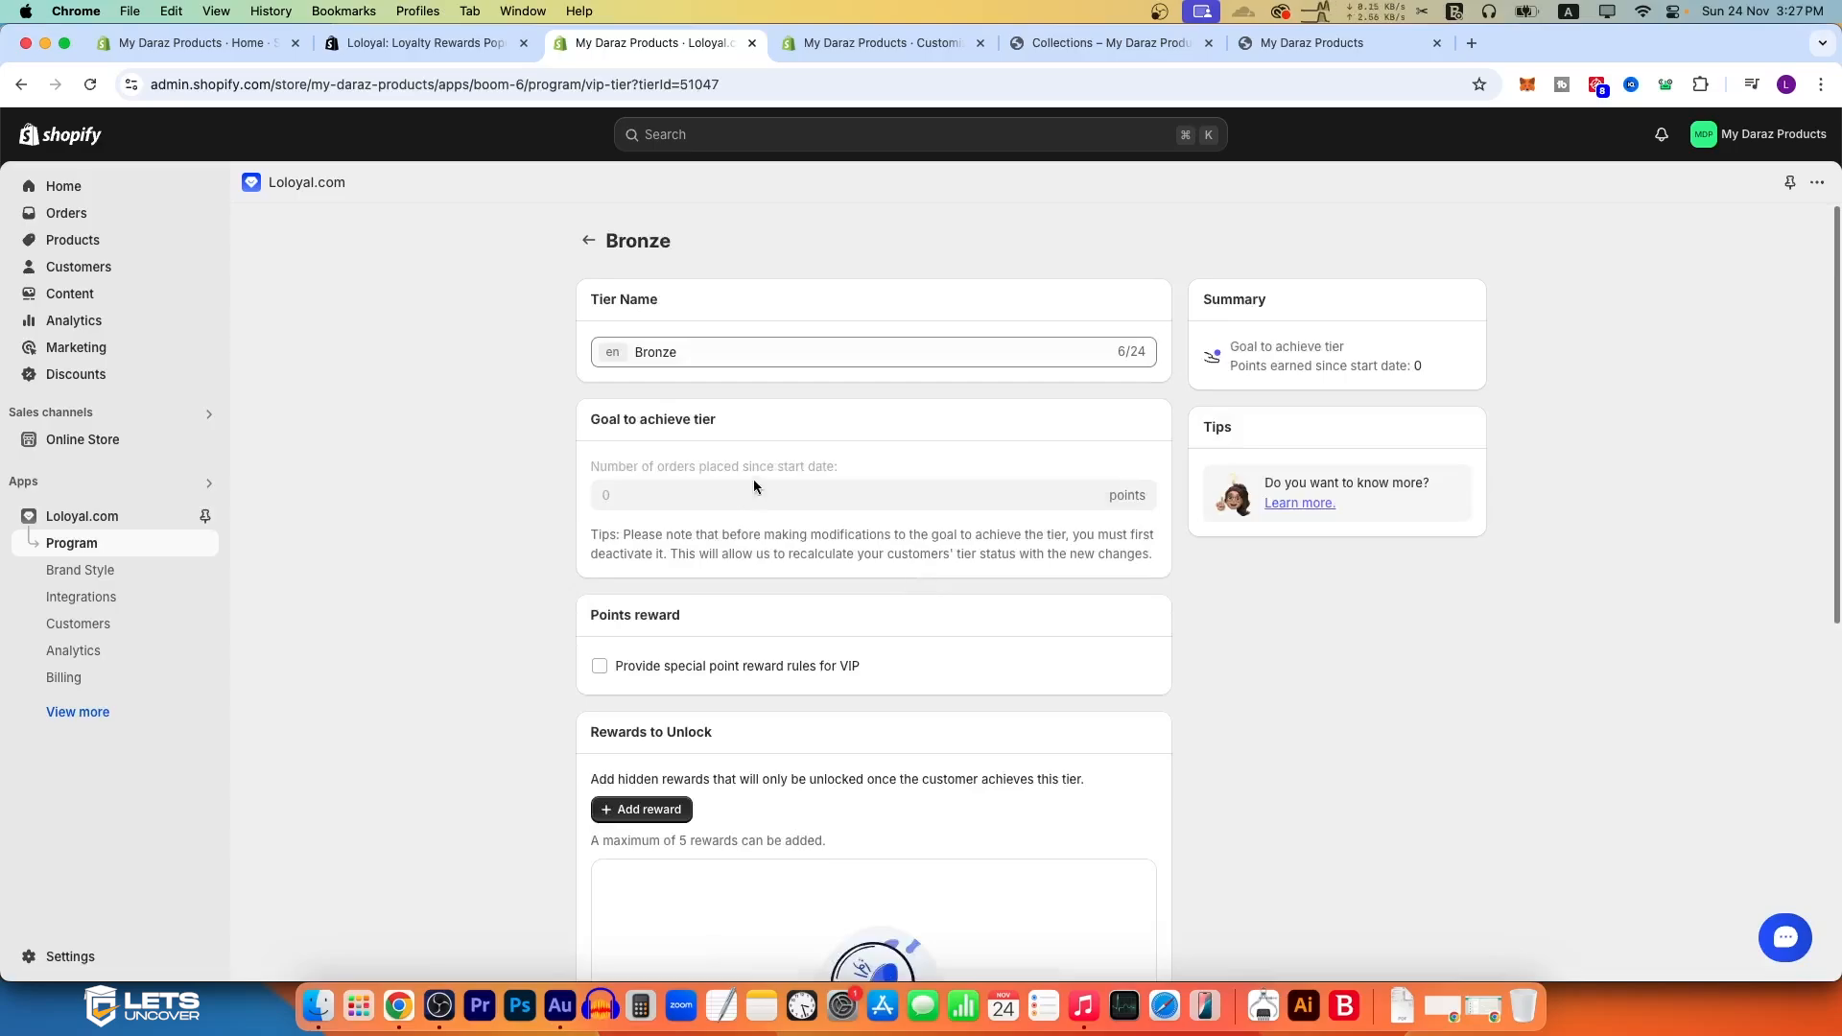
pyautogui.click(588, 240)
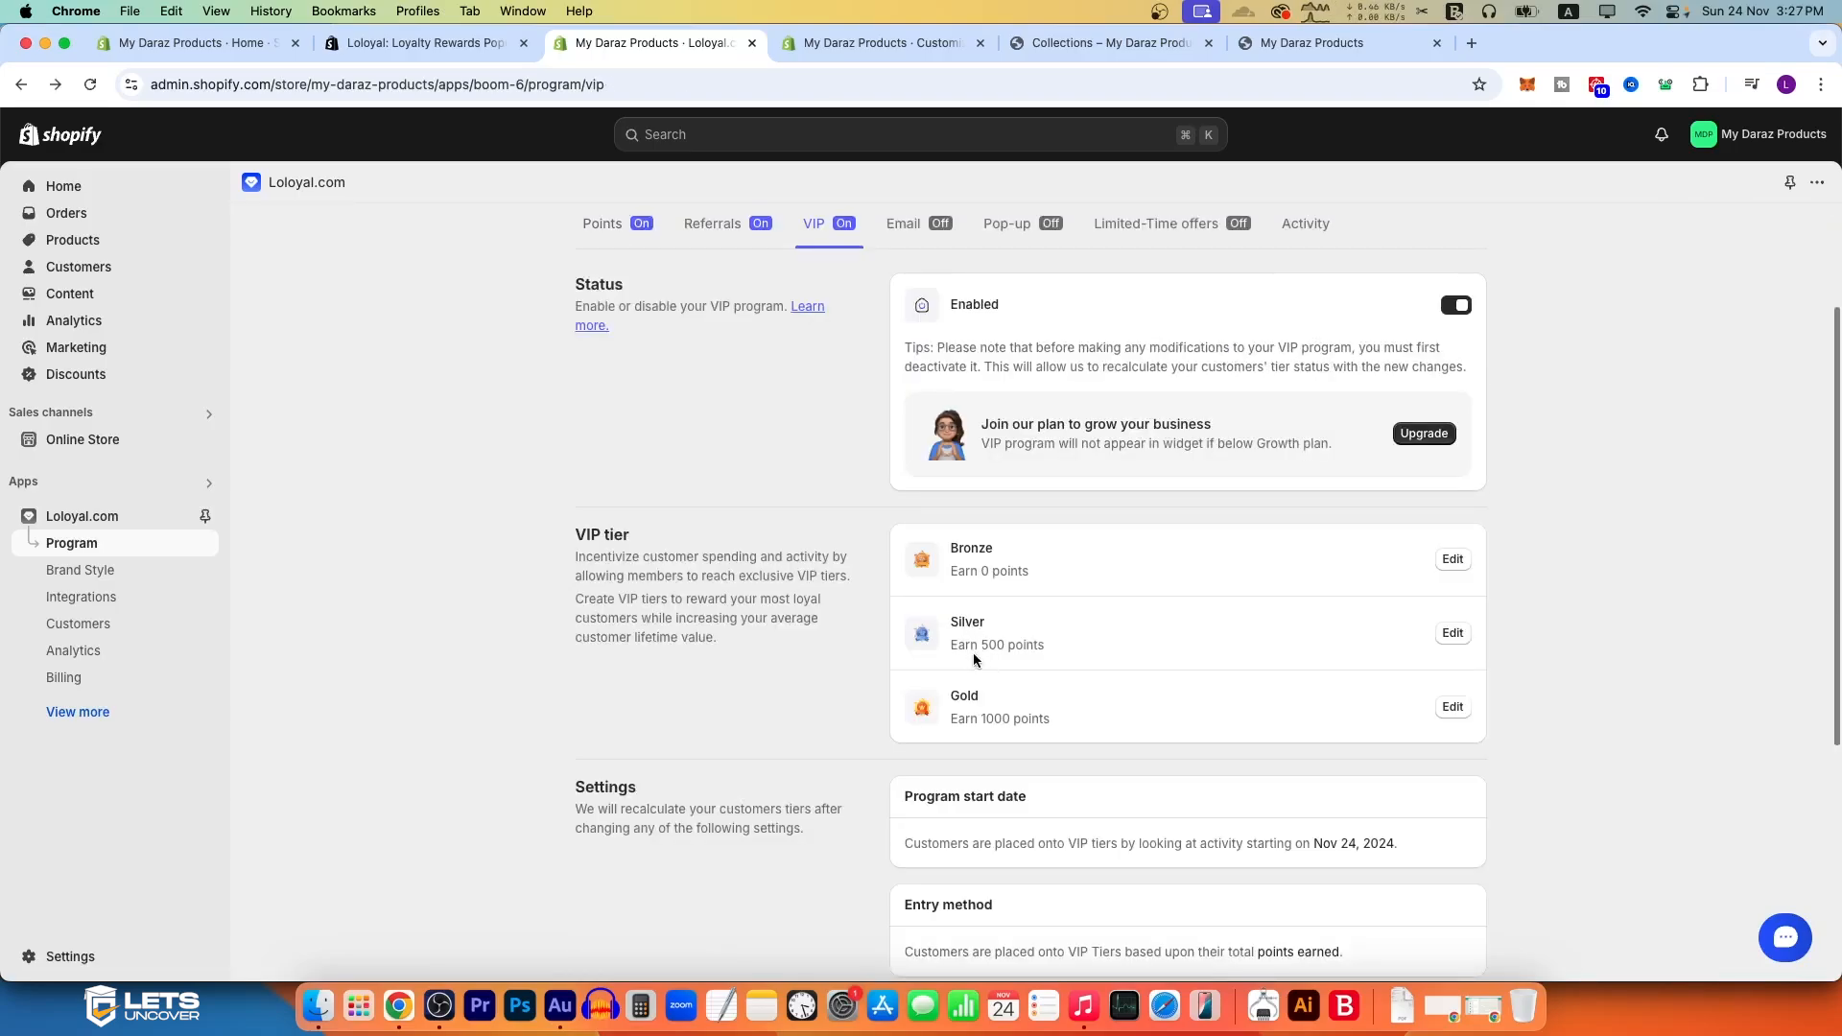
pyautogui.moveTo(947, 646); pyautogui.dragTo(1045, 658)
pyautogui.click(1047, 656)
# Step: Enable the loyalty program's Email program
pyautogui.scroll(3, 1103, 595)
pyautogui.click(921, 408)
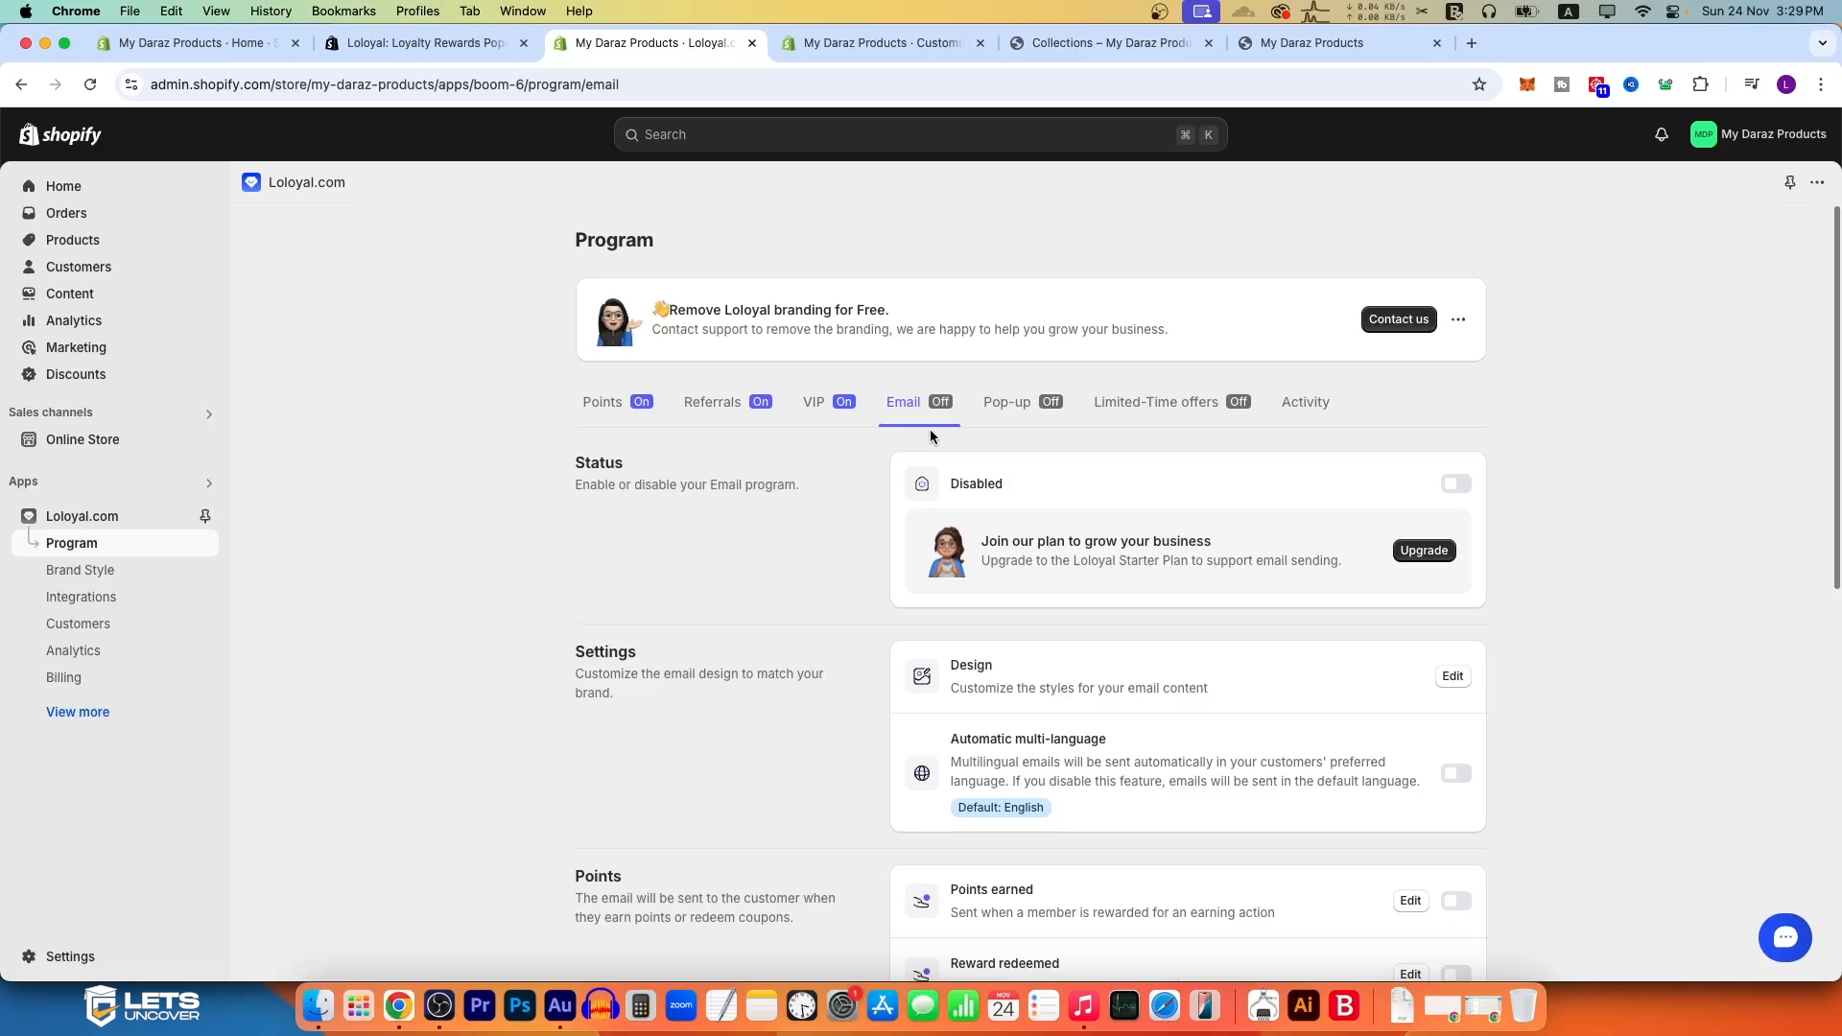
pyautogui.click(1455, 483)
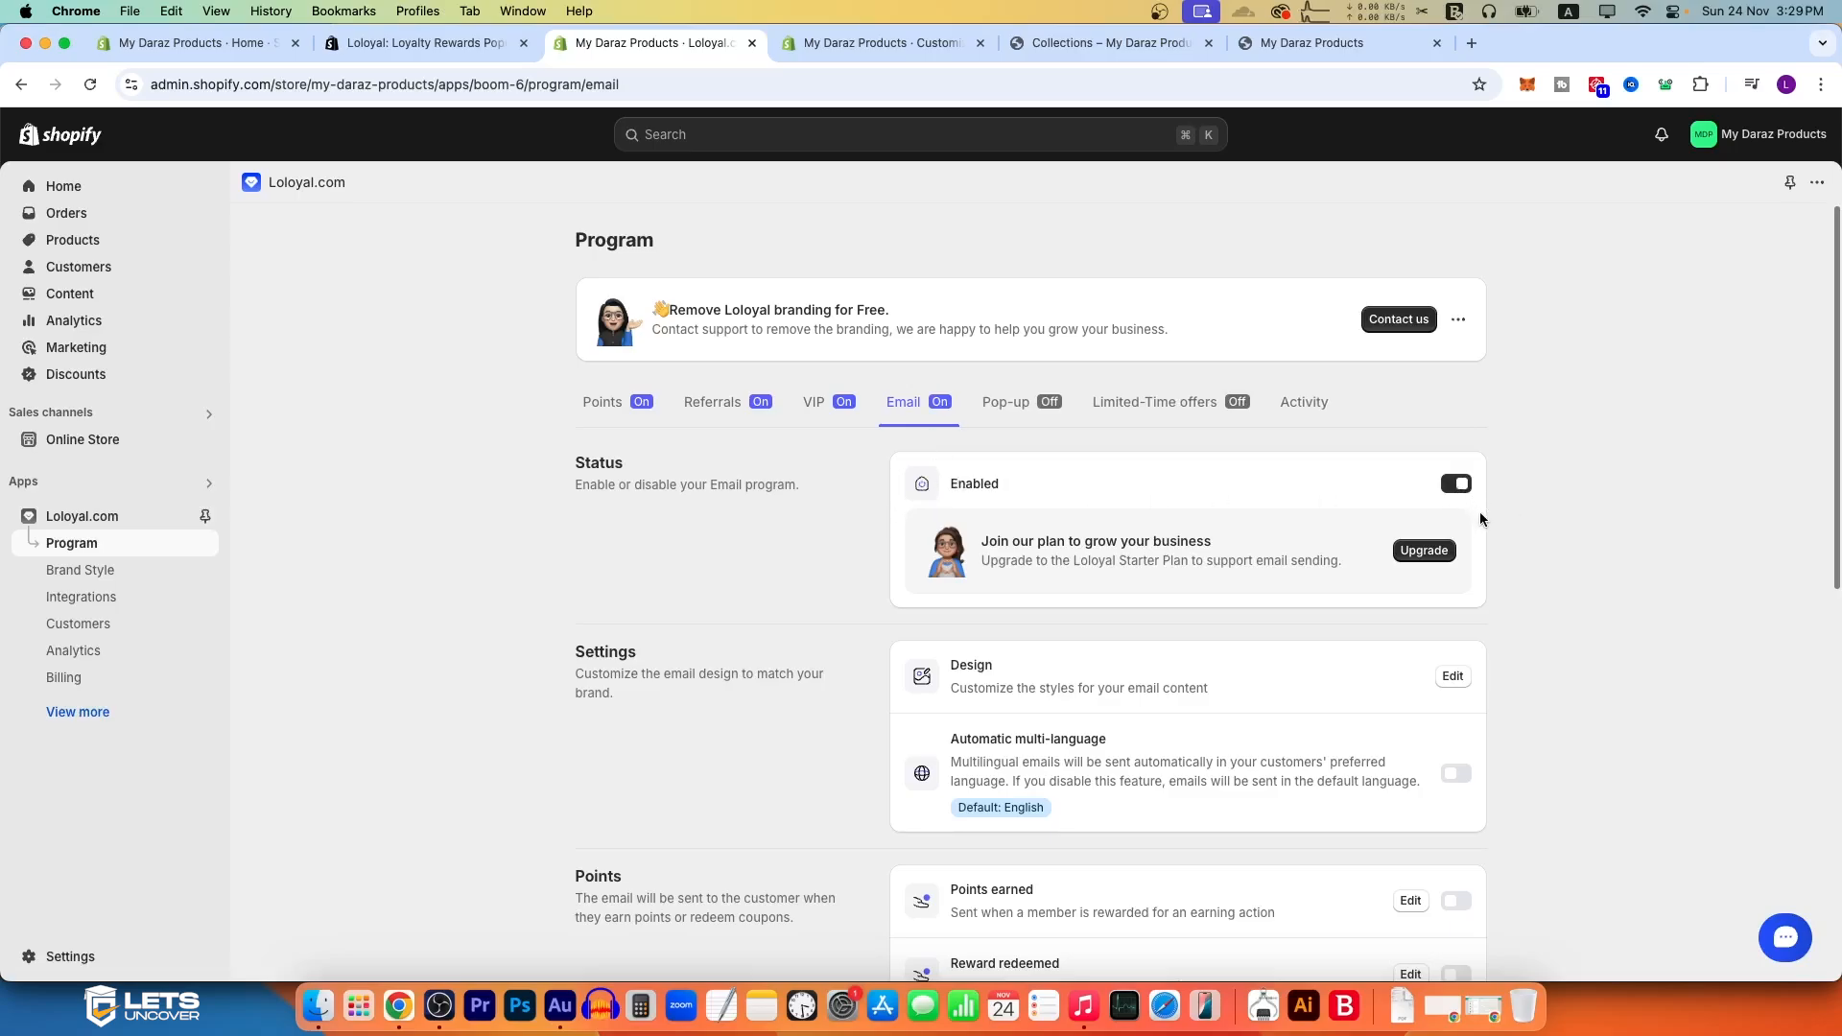
# Step: Examine the email design settings, including logo, button colors, translations, footer content and preview, and return to the email program
pyautogui.scroll(-3, 1104, 523)
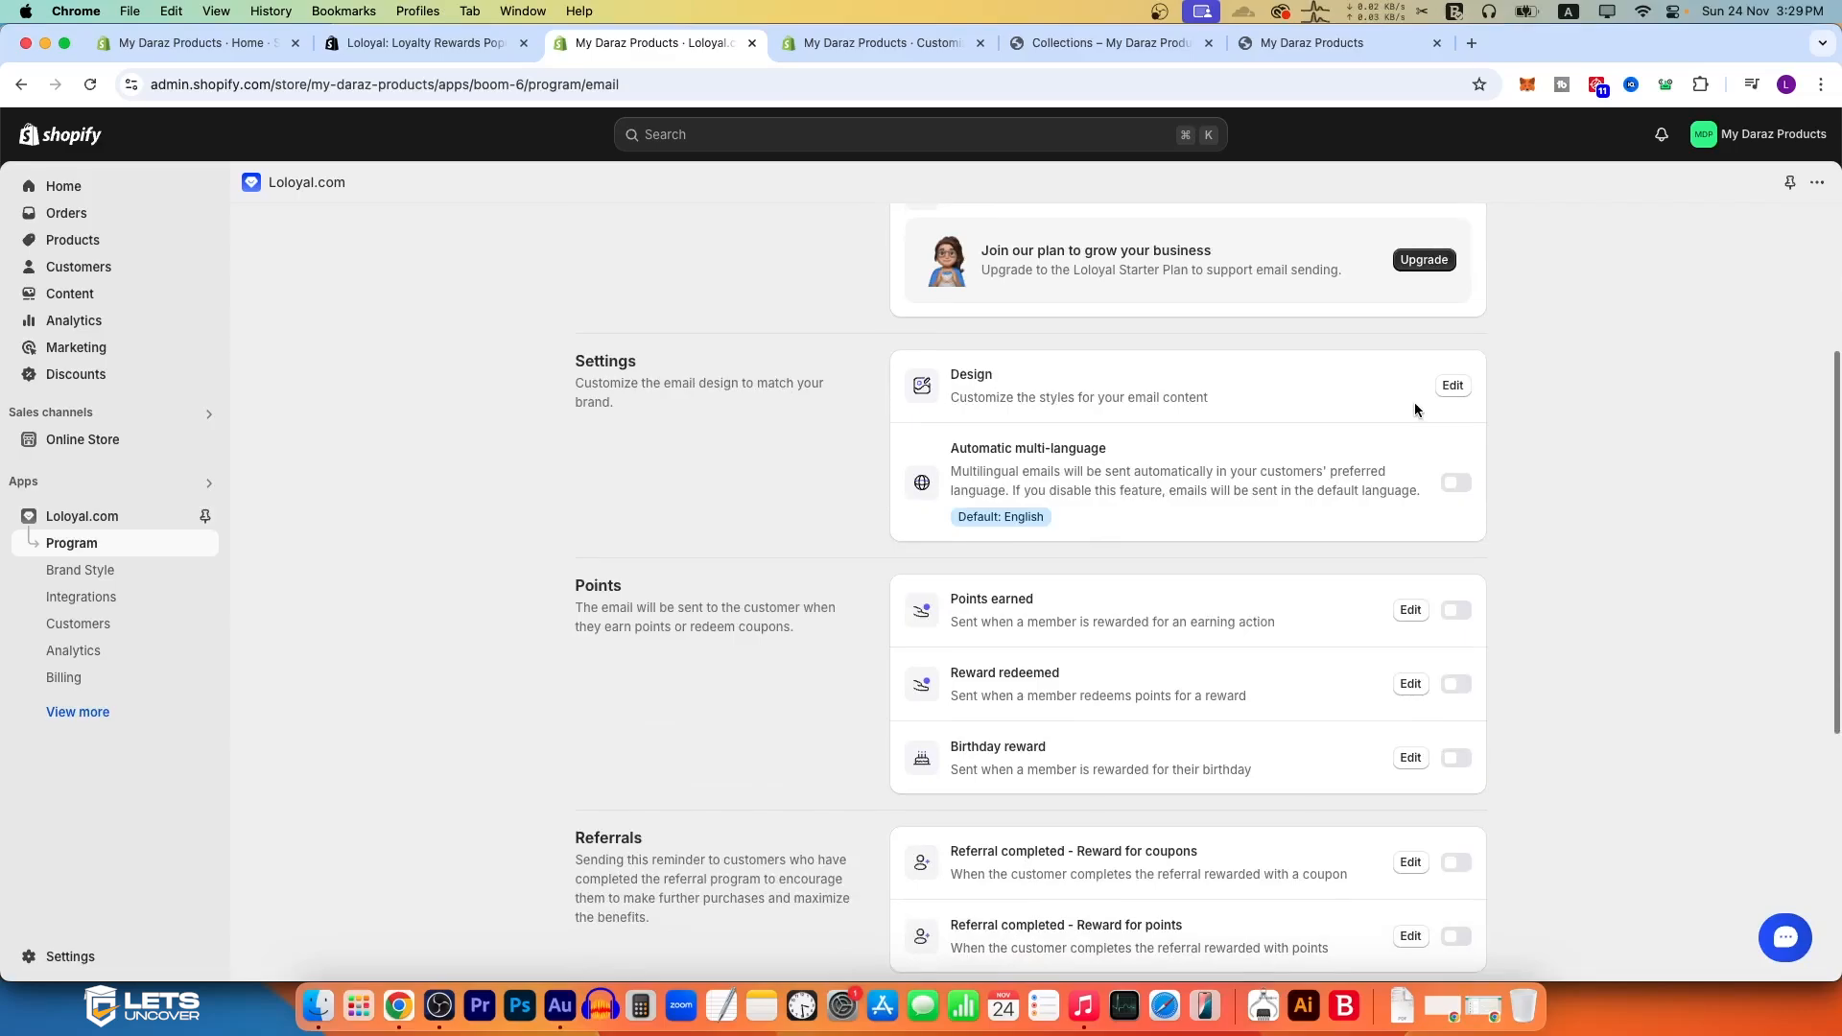
pyautogui.click(1453, 385)
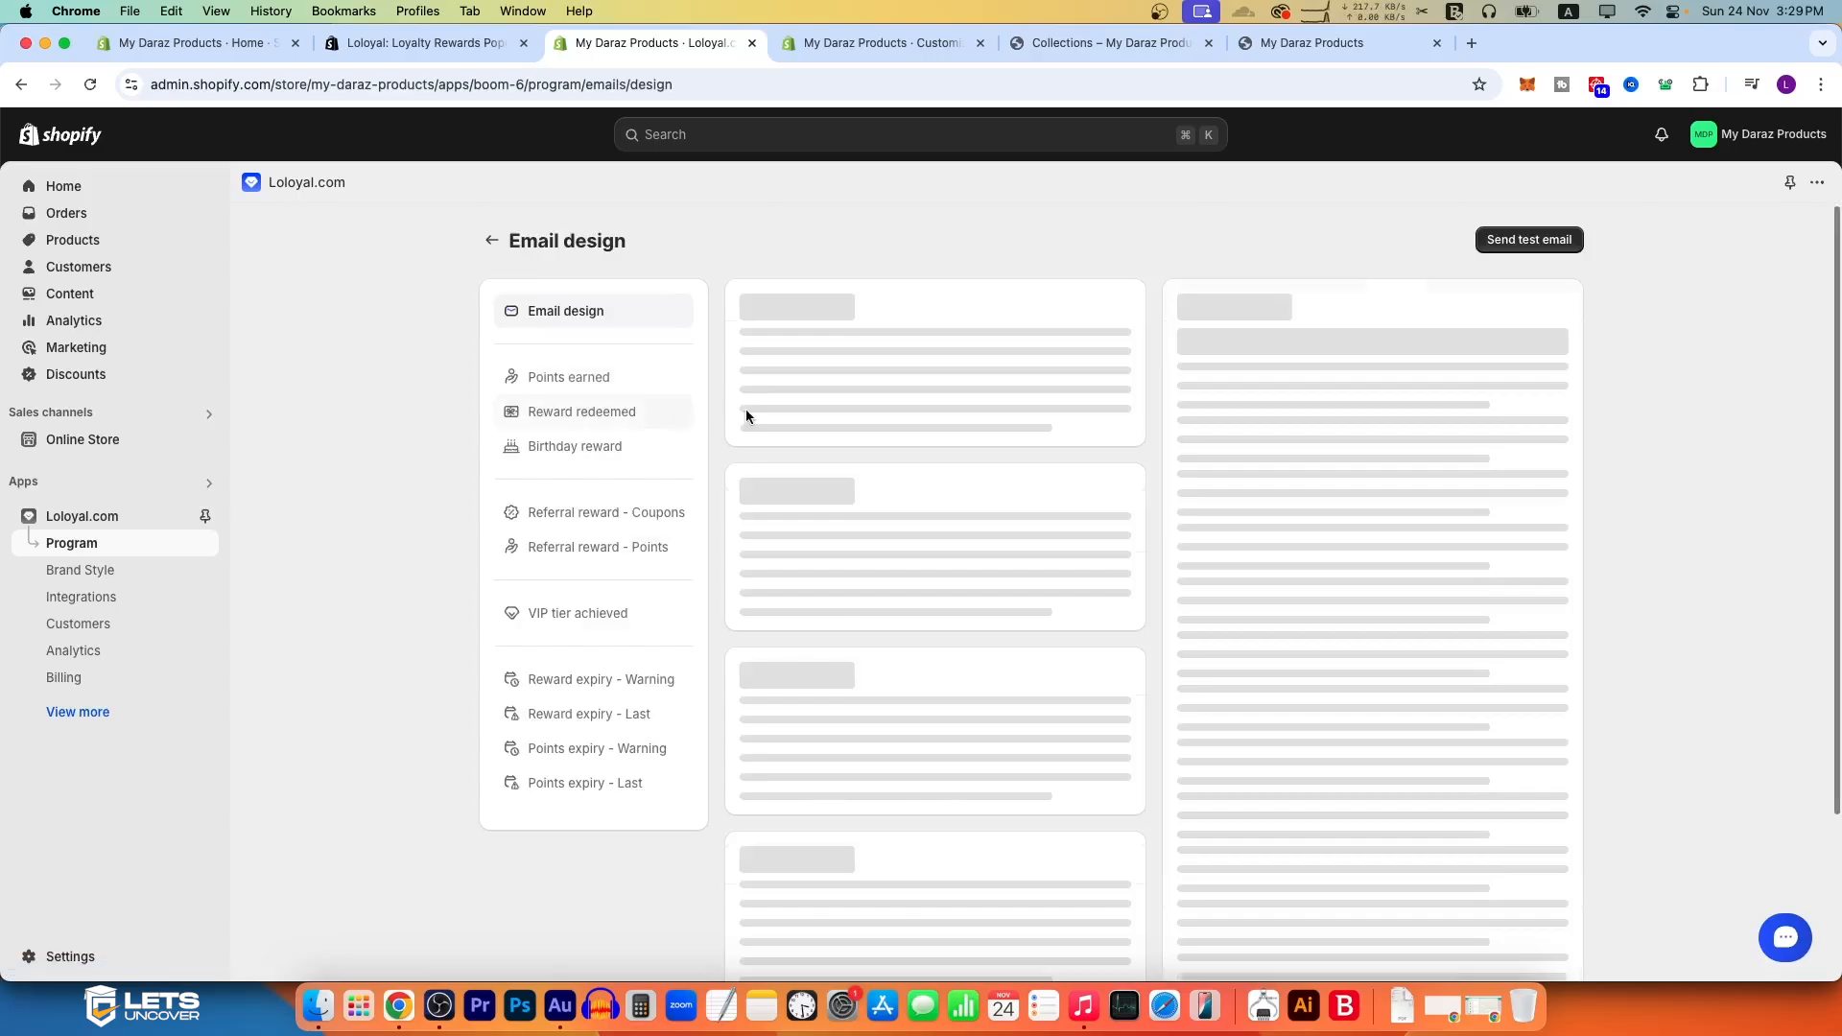
pyautogui.scroll(-6, 1539, 746)
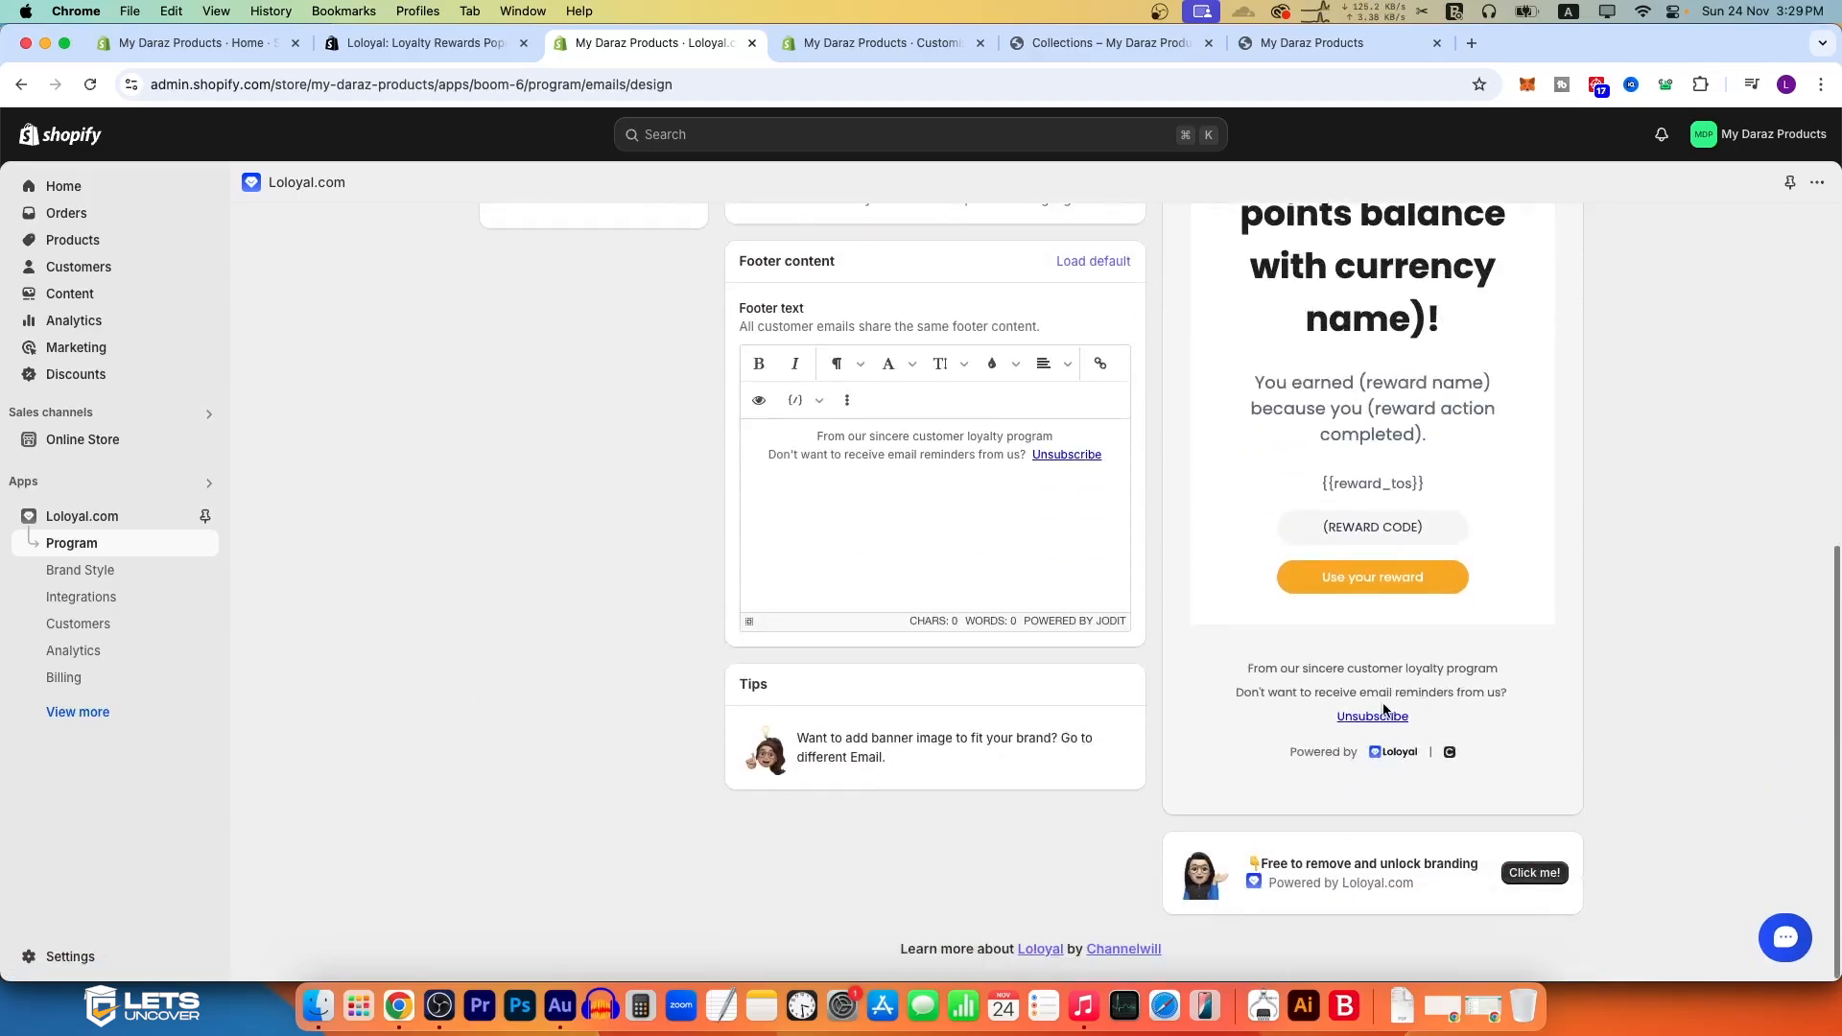
pyautogui.scroll(7, 1439, 461)
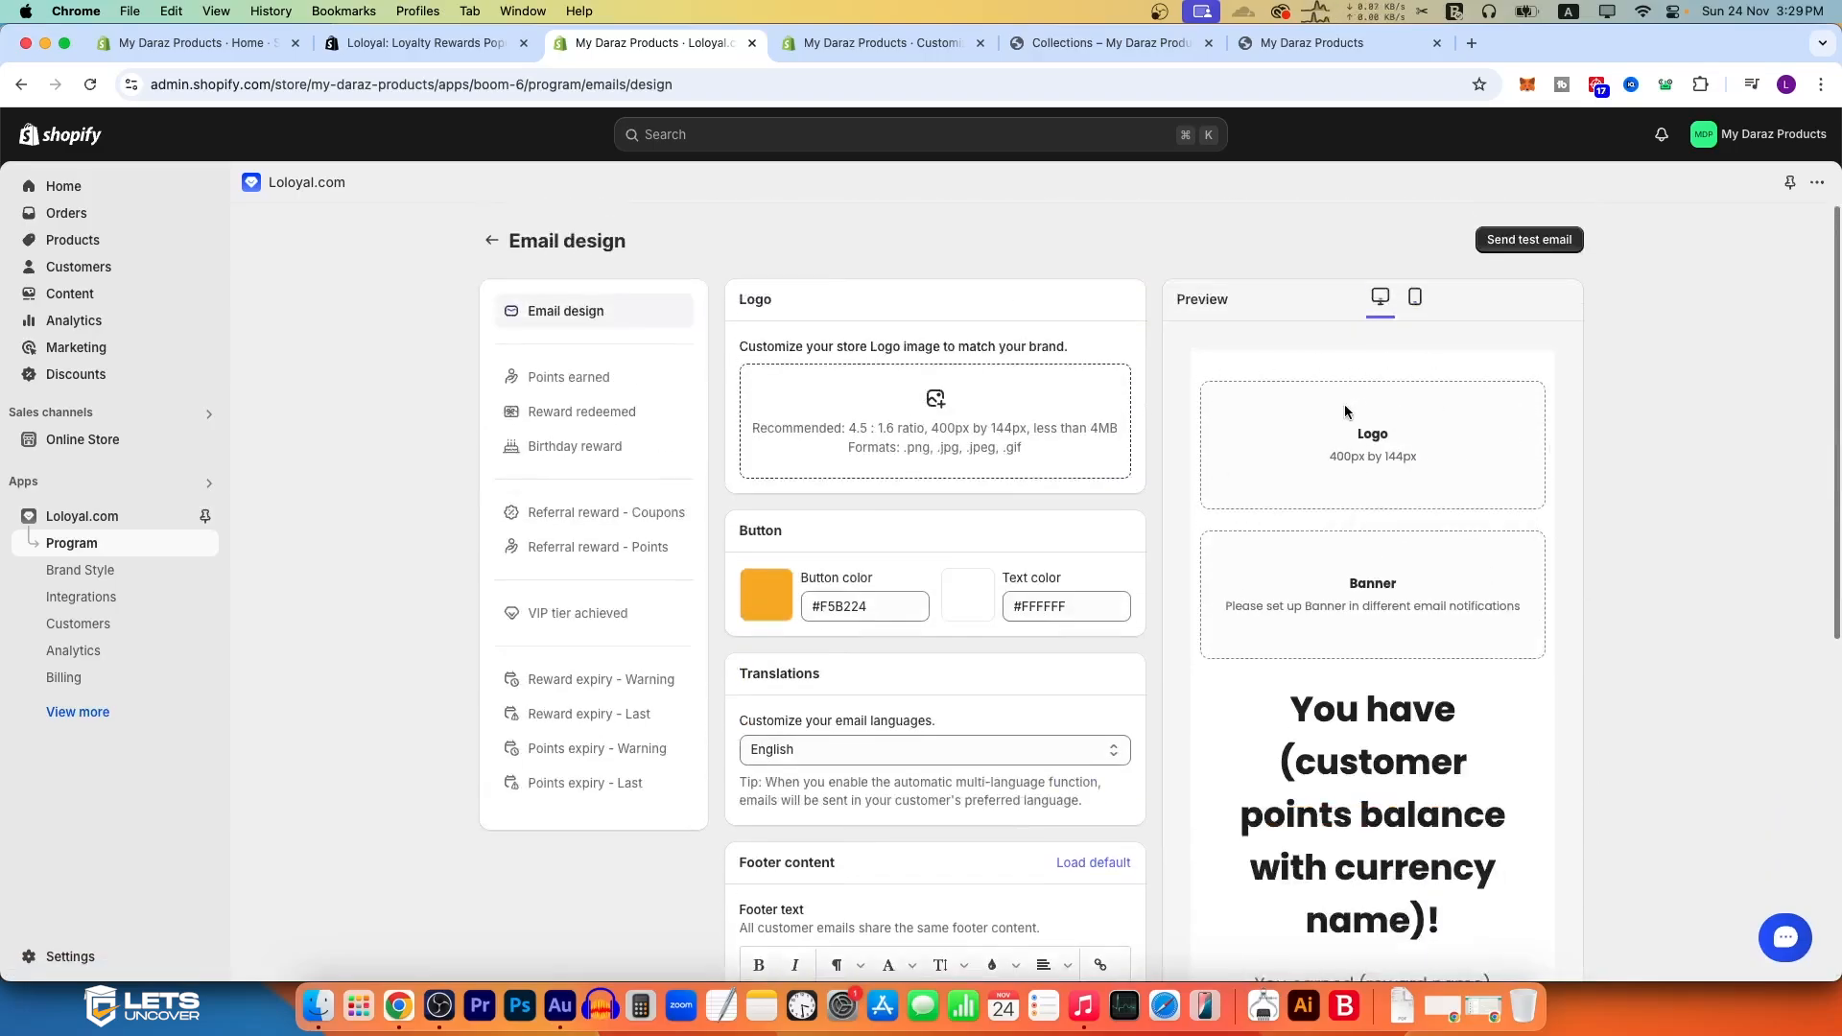
pyautogui.scroll(-4, 1387, 666)
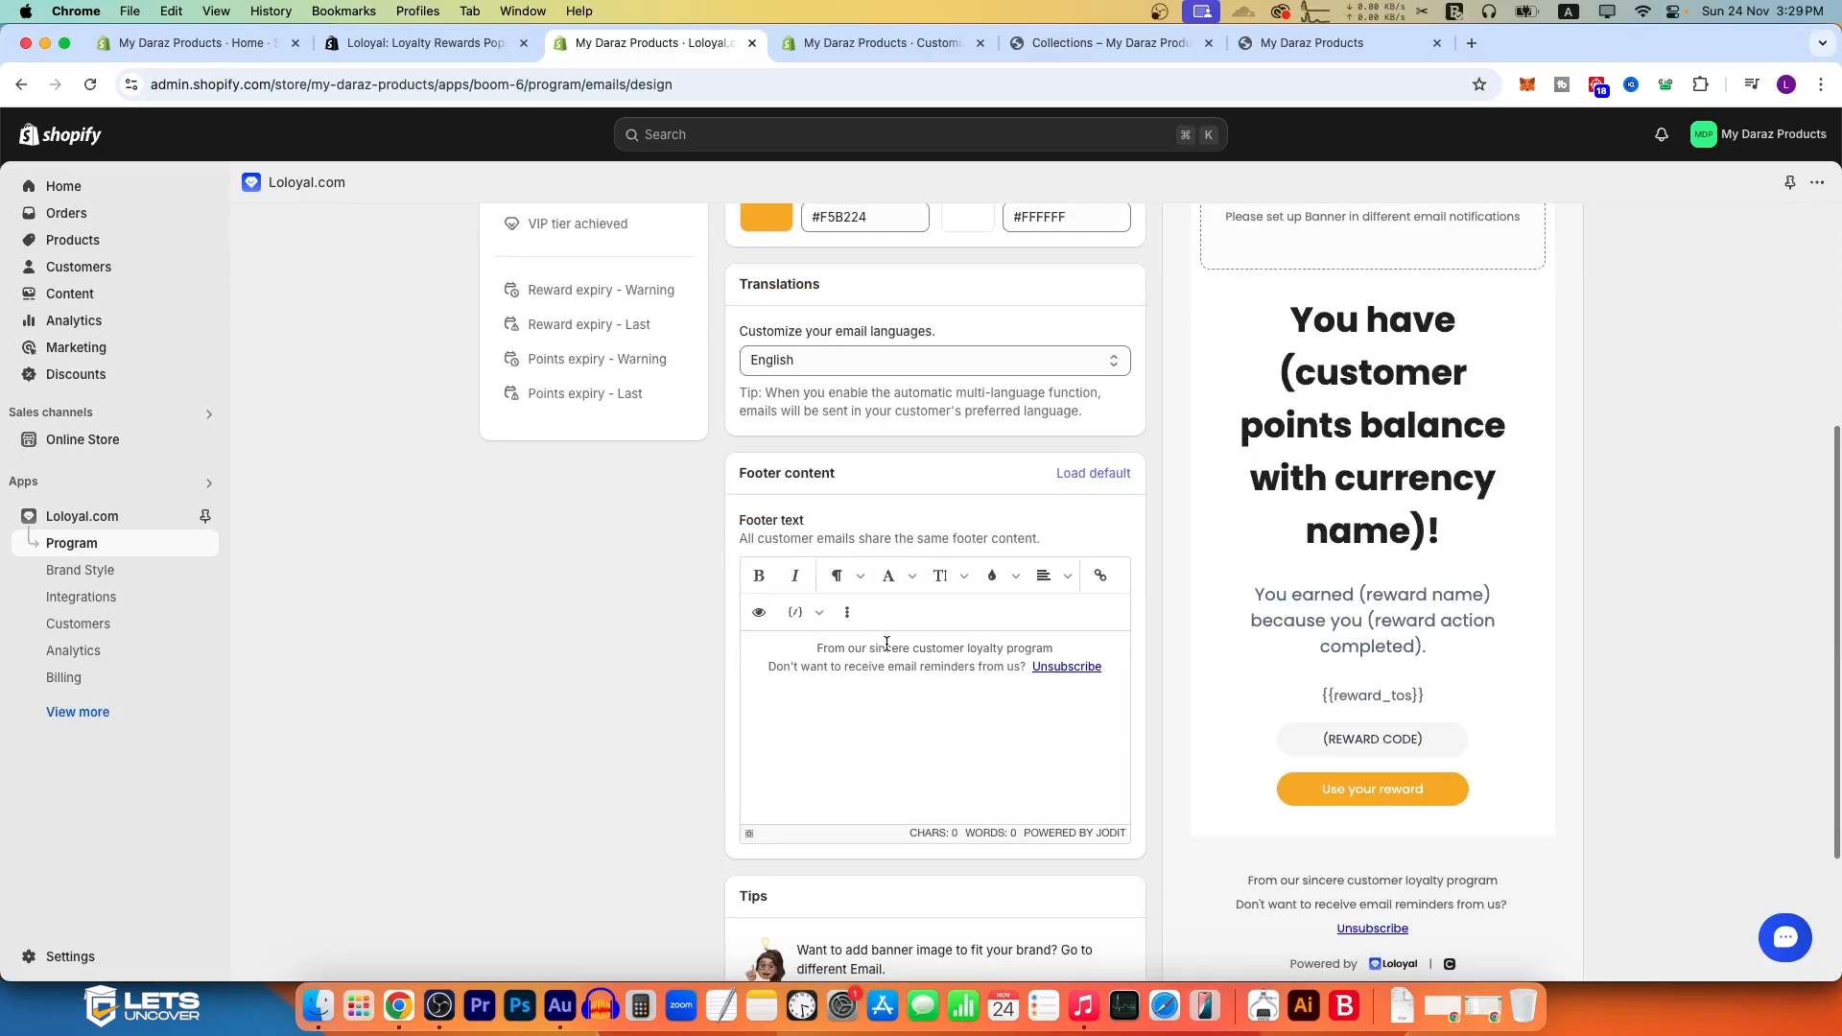
pyautogui.scroll(4, 804, 581)
pyautogui.click(494, 211)
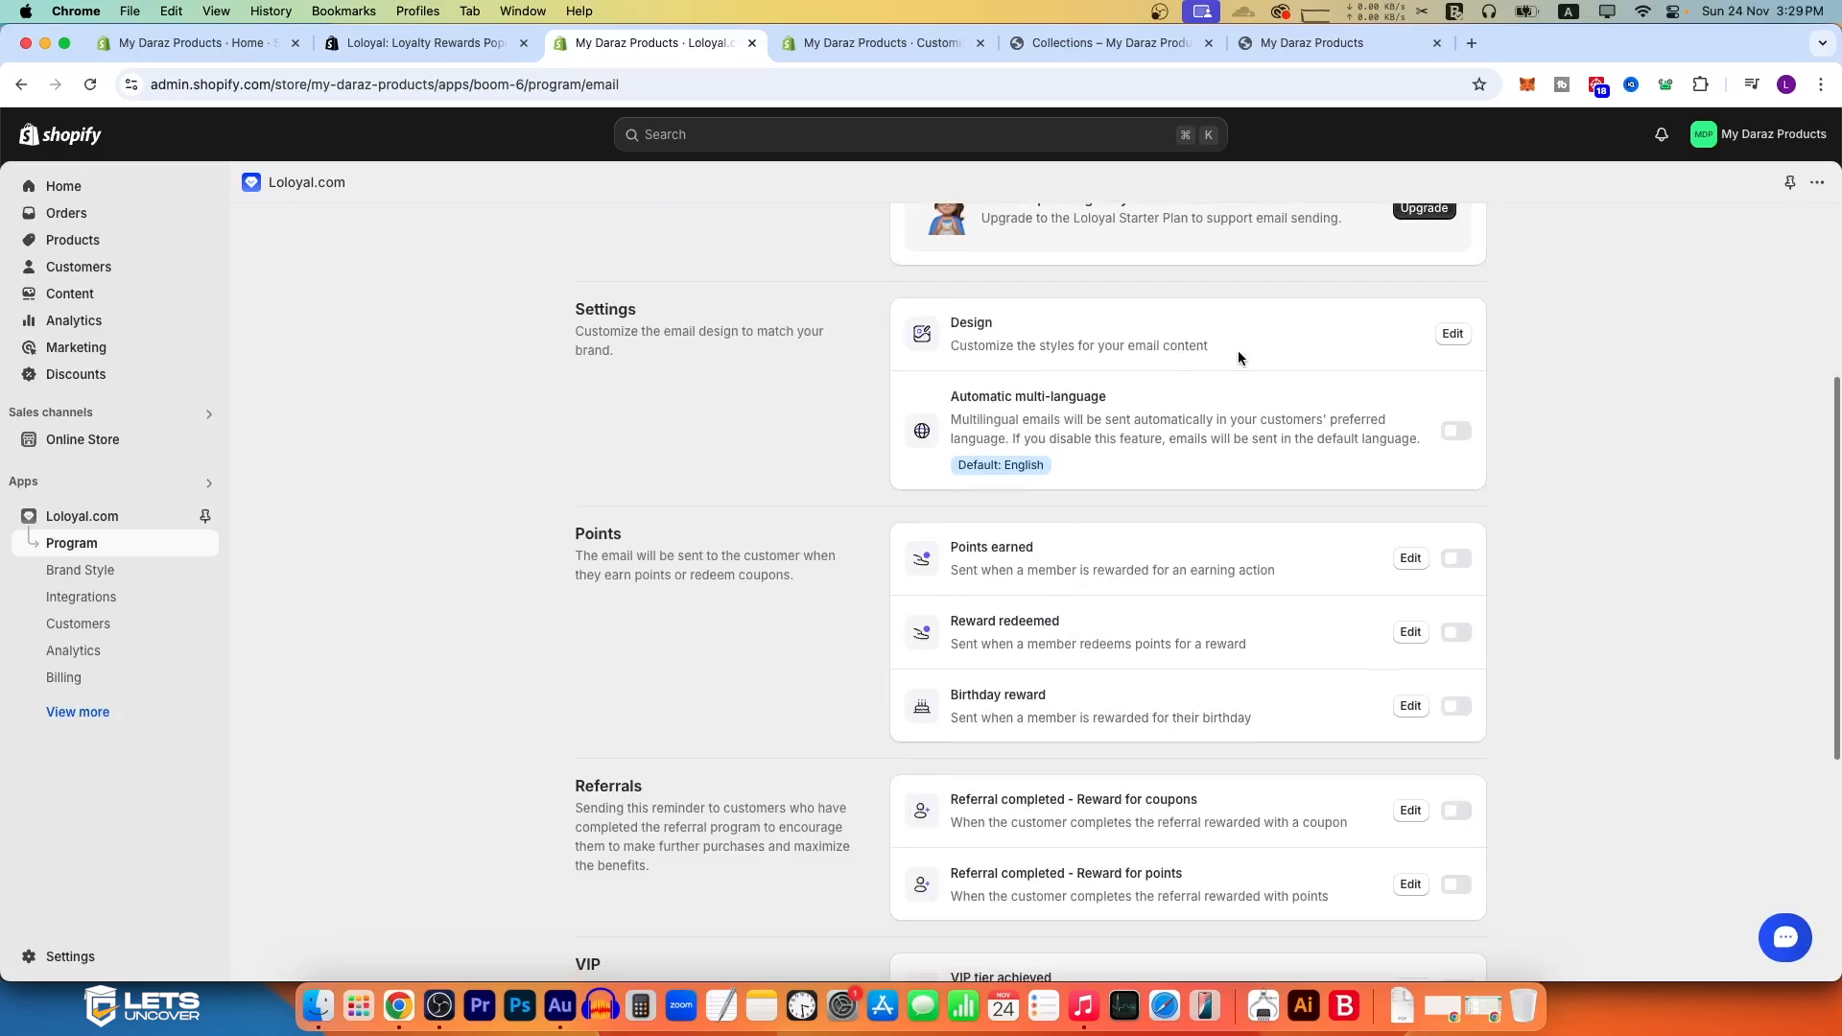
# Step: Enable automatic multi-language emails and the Points earned, Reward redeemed and Birthday reward notifications
pyautogui.click(1457, 438)
pyautogui.click(1456, 560)
pyautogui.click(1457, 632)
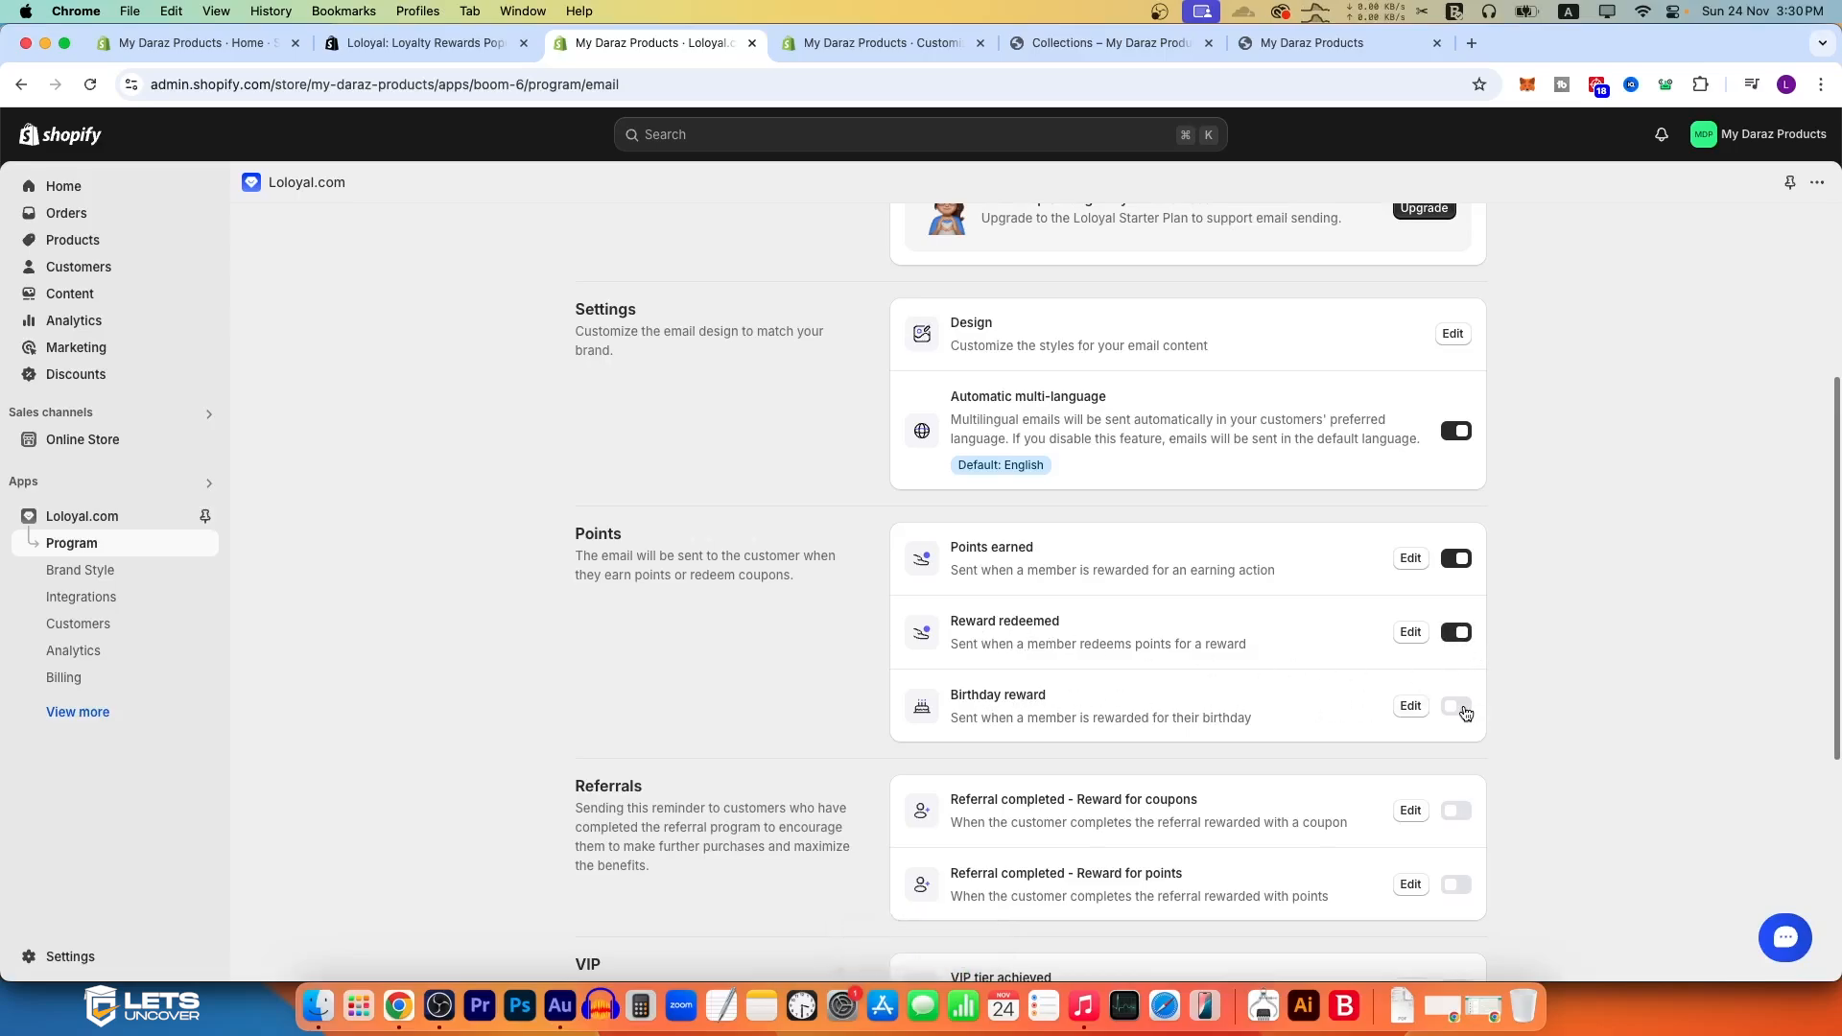
pyautogui.scroll(-1, 1451, 711)
pyautogui.scroll(-2, 1449, 710)
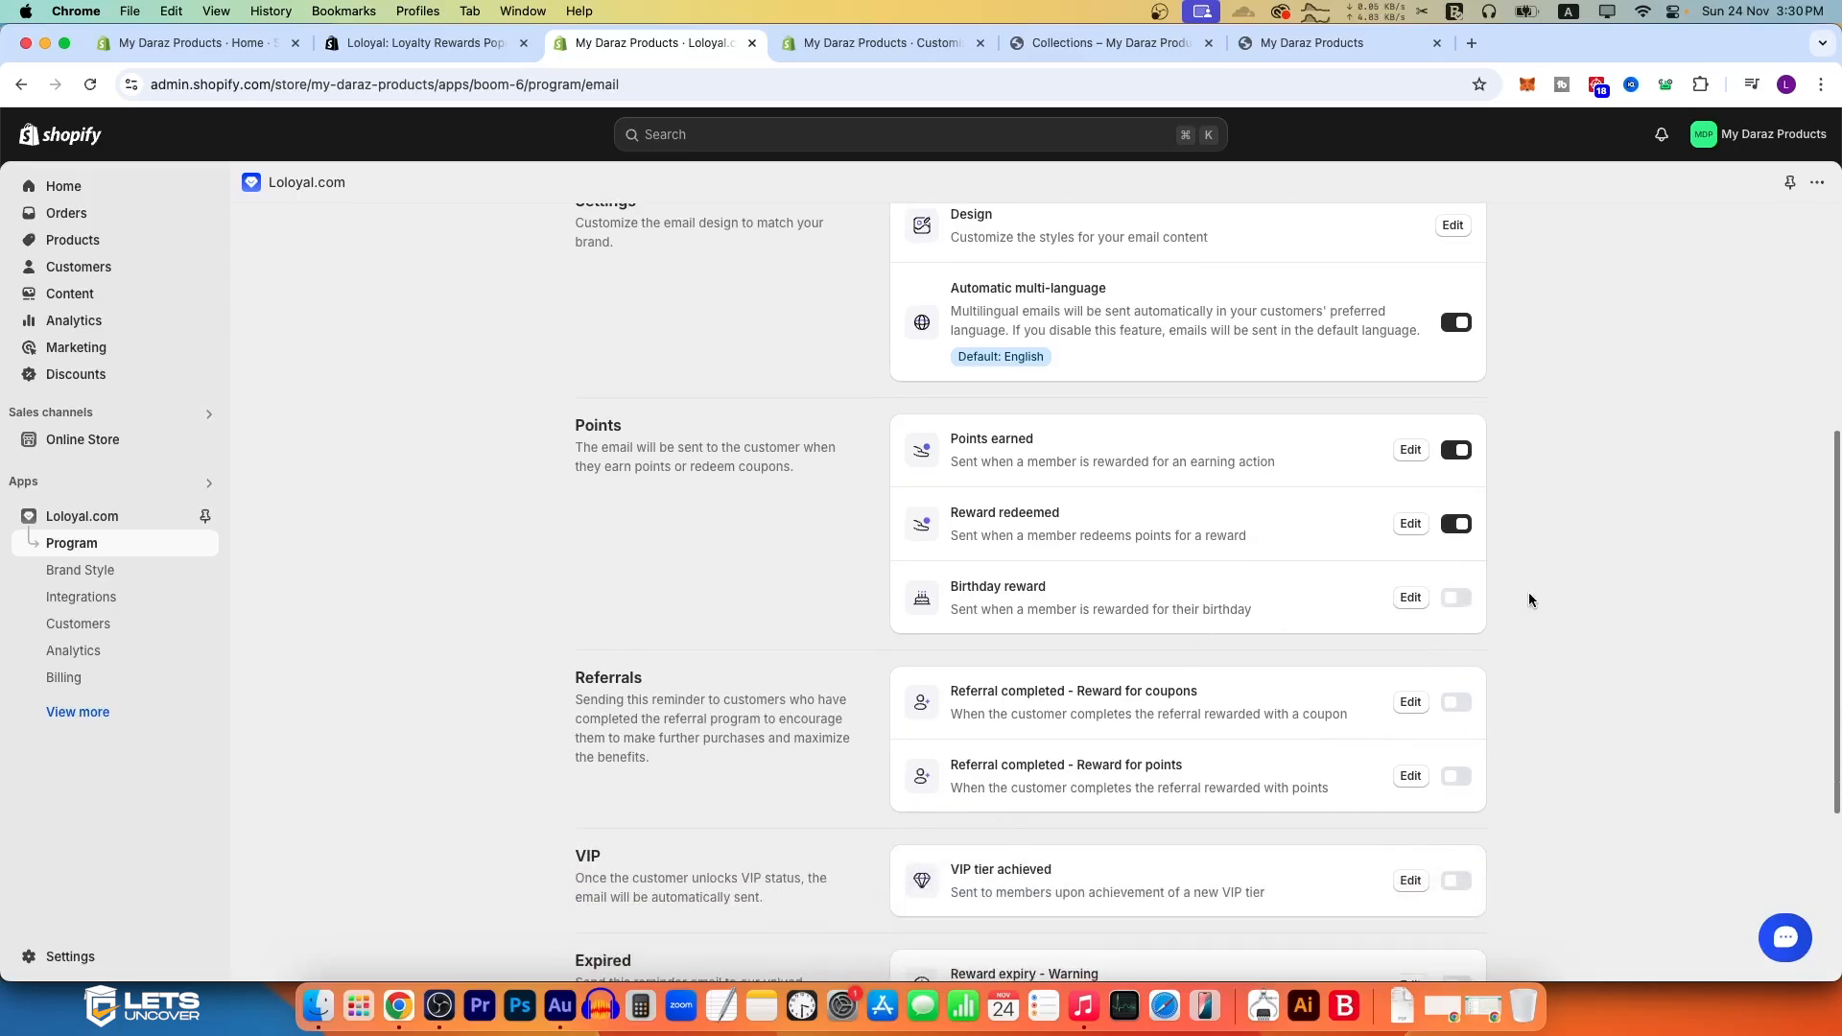
pyautogui.click(1458, 600)
# Step: Enable the referral completed emails for both coupon rewards and points rewards
pyautogui.scroll(-4, 1079, 739)
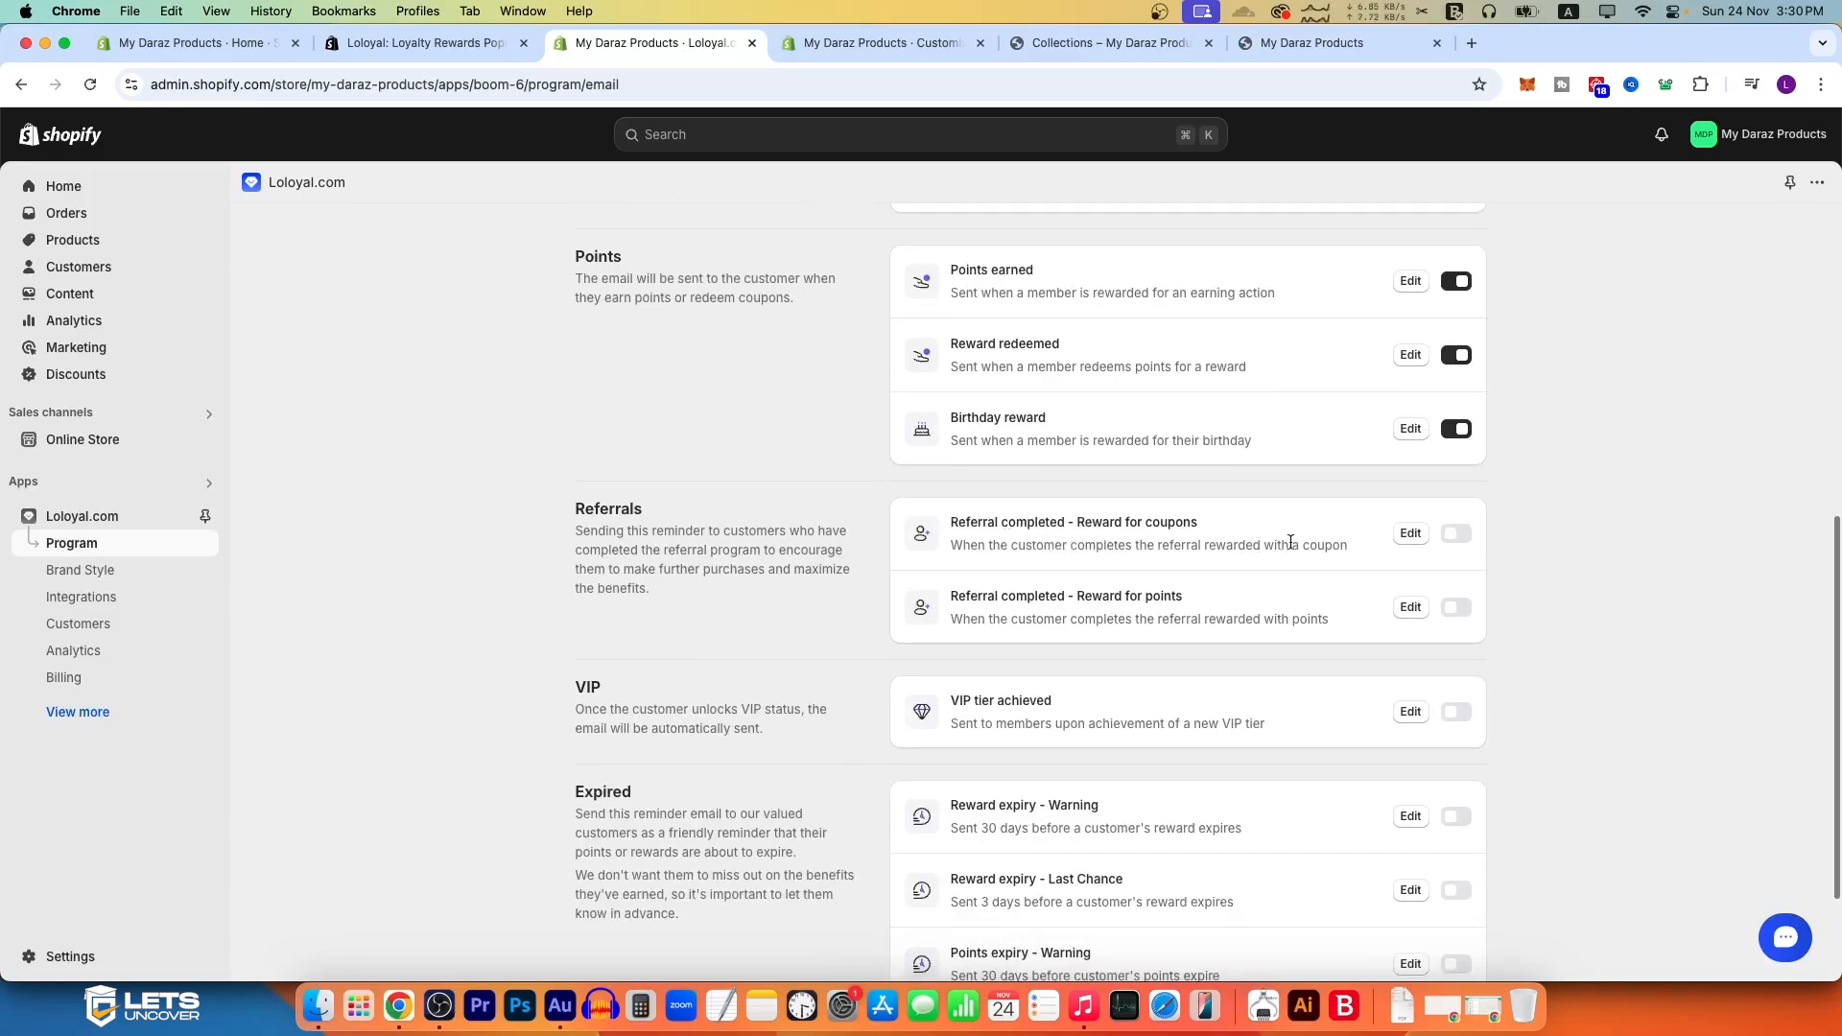
pyautogui.click(1456, 536)
pyautogui.tripleClick(1142, 588)
pyautogui.click(1165, 602)
pyautogui.click(1456, 607)
# Step: Enable the VIP tier achieved email and the Reward expiry - Warning email
pyautogui.scroll(-1, 1159, 673)
pyautogui.scroll(-2, 1159, 666)
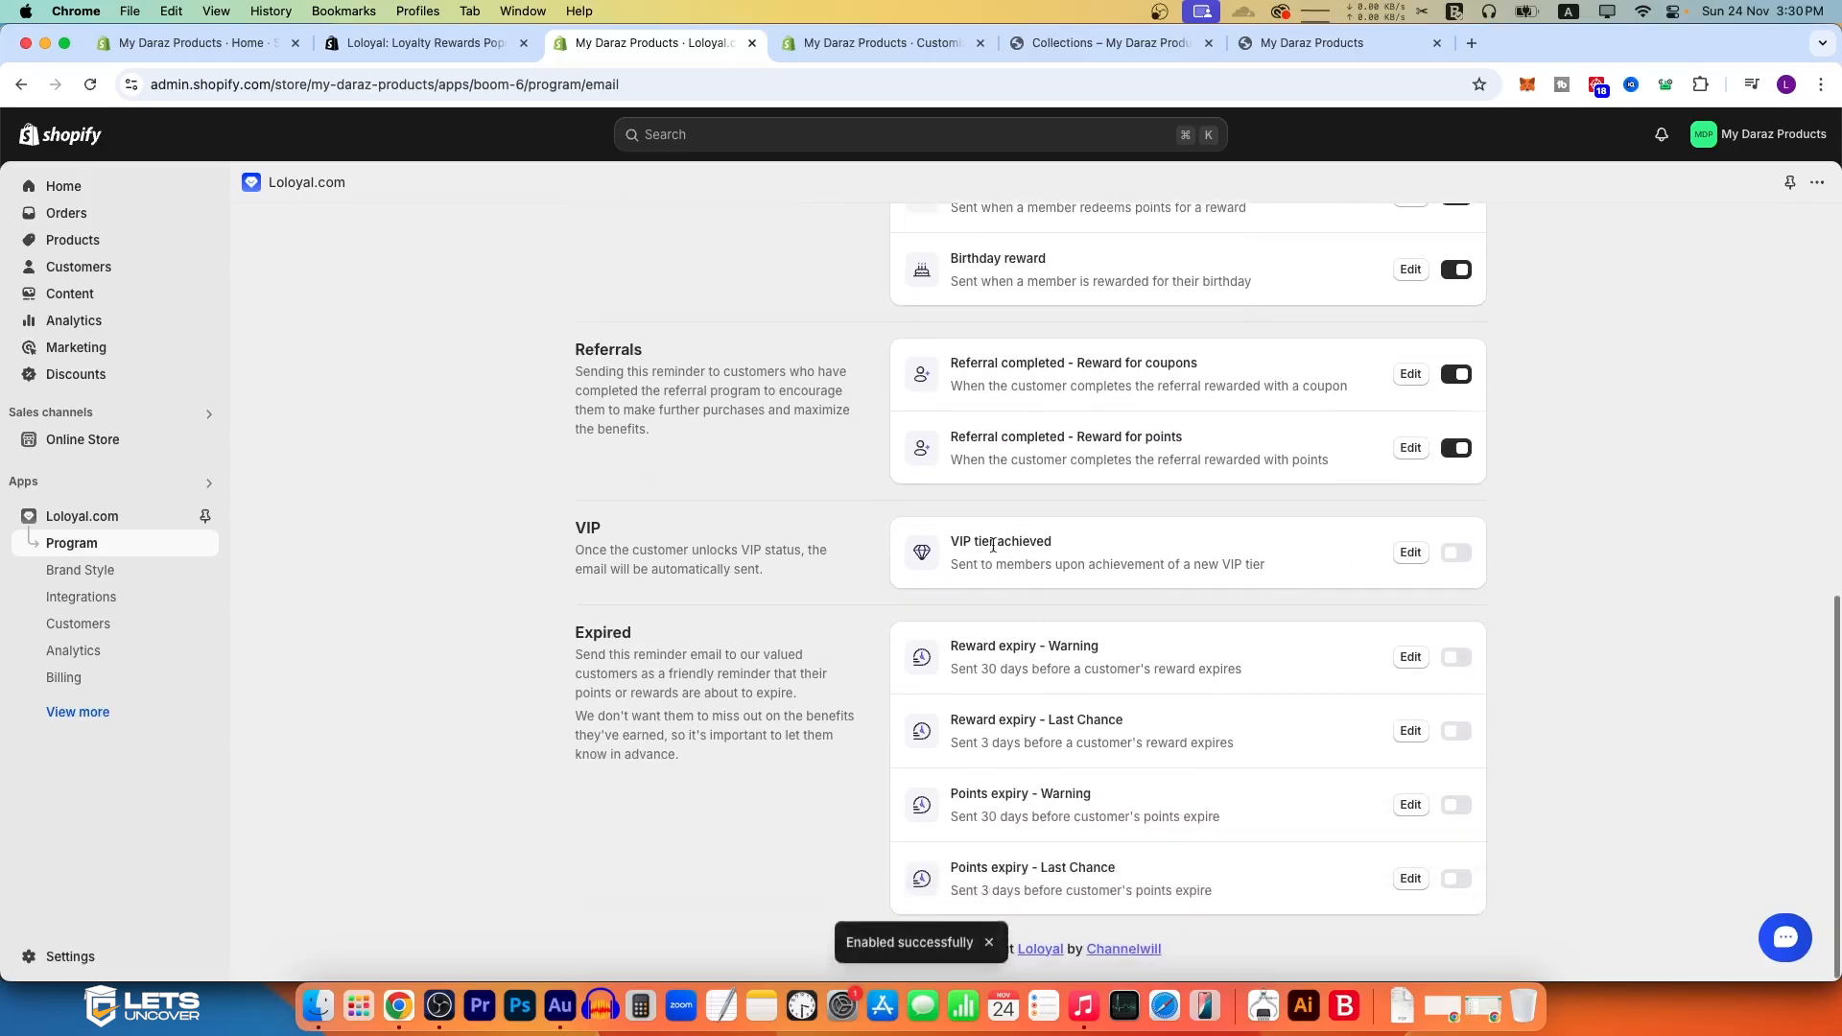
pyautogui.click(1458, 556)
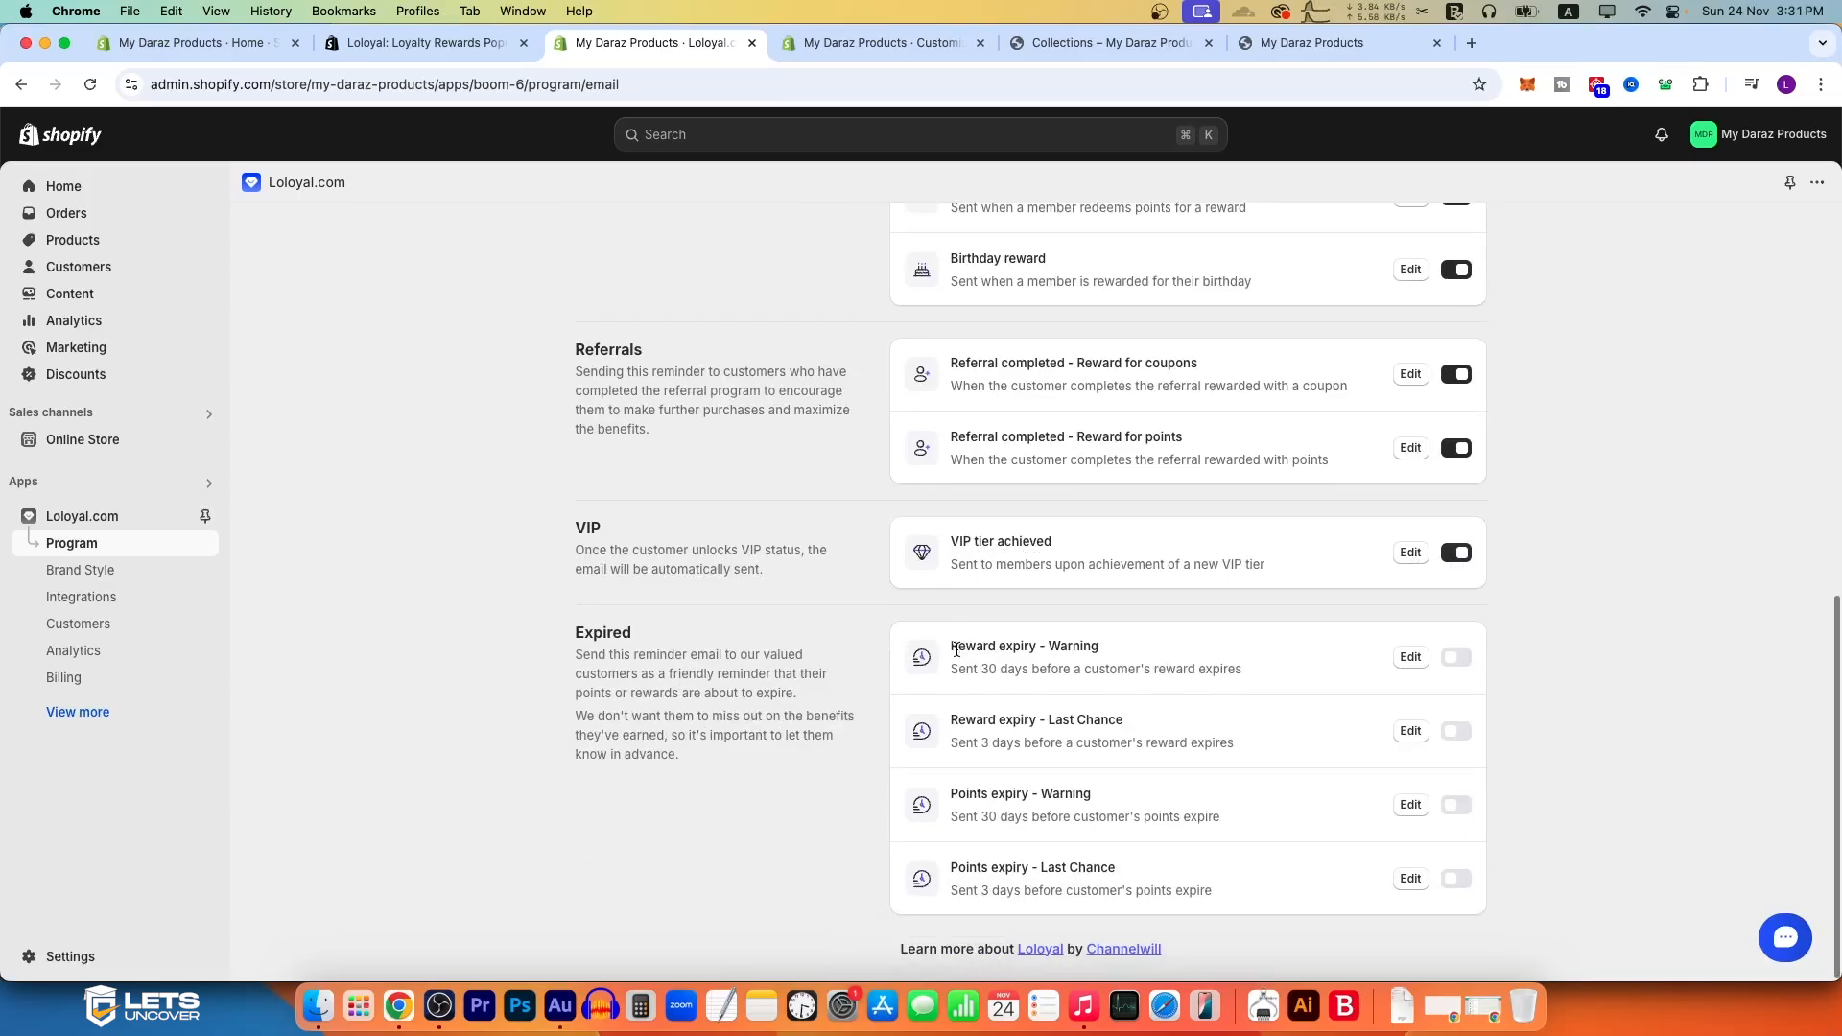
pyautogui.click(1456, 657)
# Step: Enable the loyalty program's Pop-up program
pyautogui.scroll(10, 1140, 473)
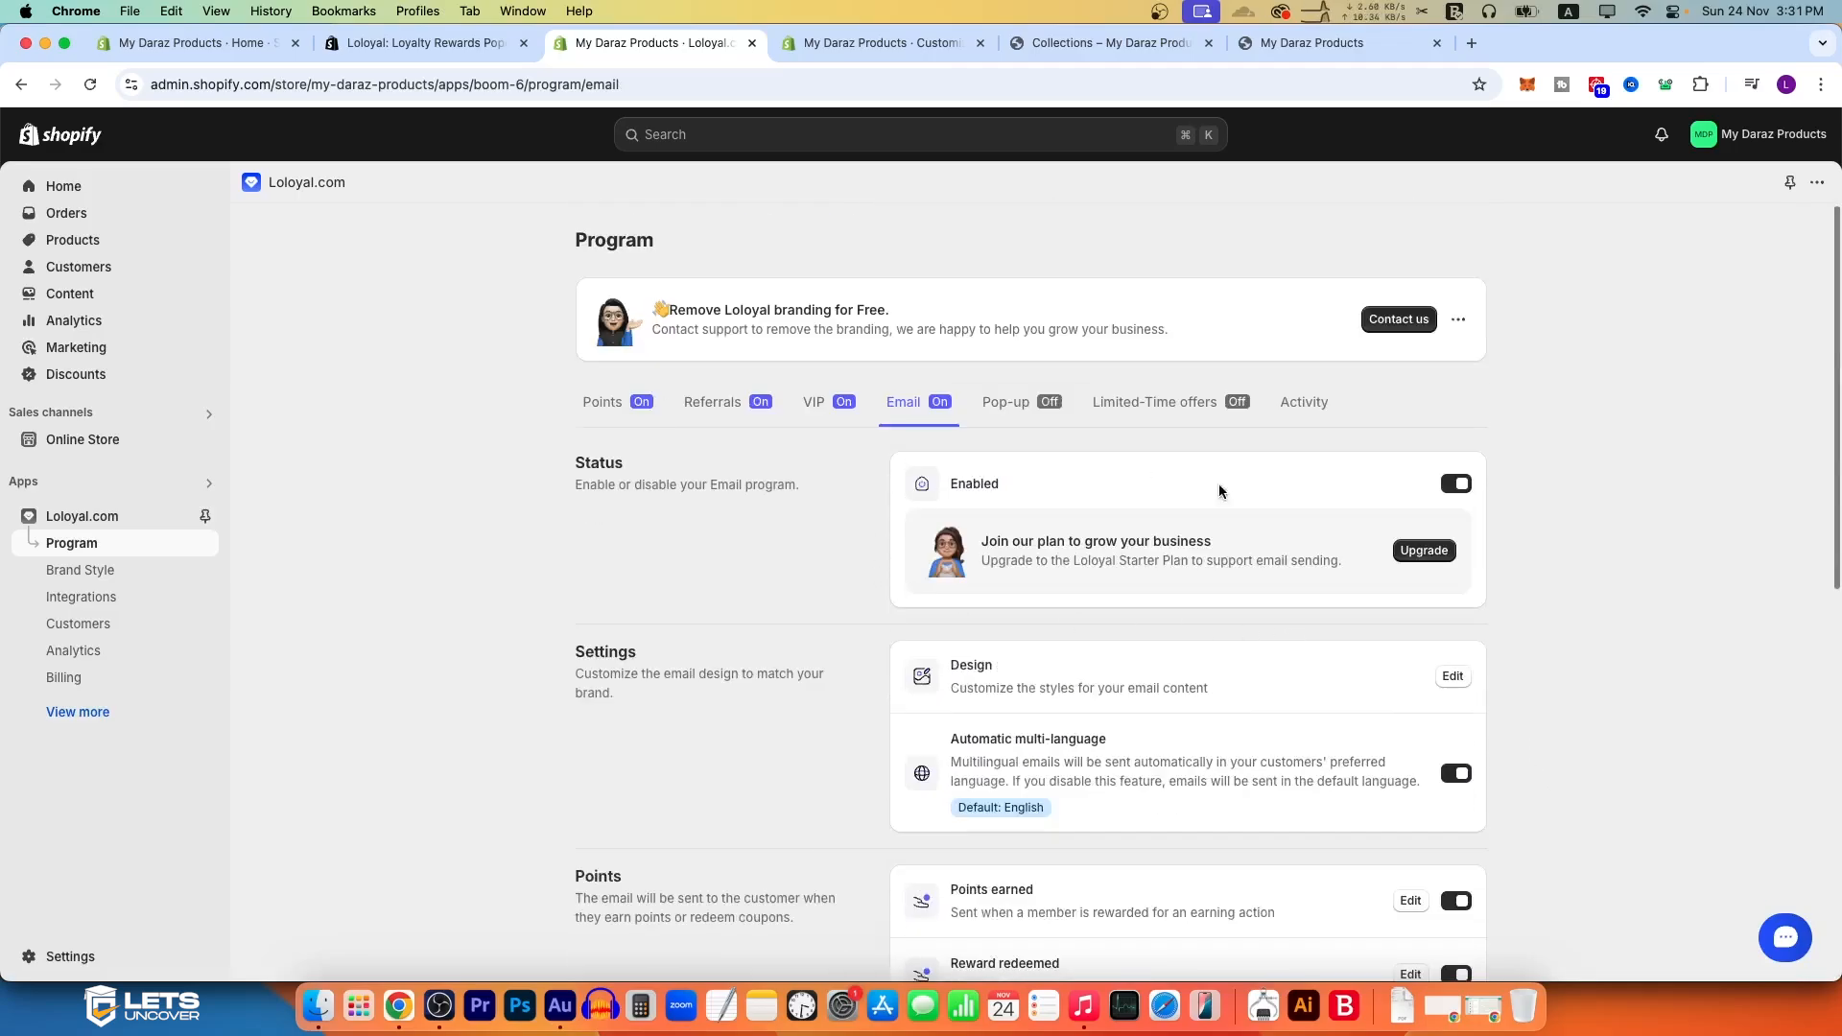
pyautogui.scroll(-10, 1387, 705)
pyautogui.scroll(10, 1052, 591)
pyautogui.click(1010, 409)
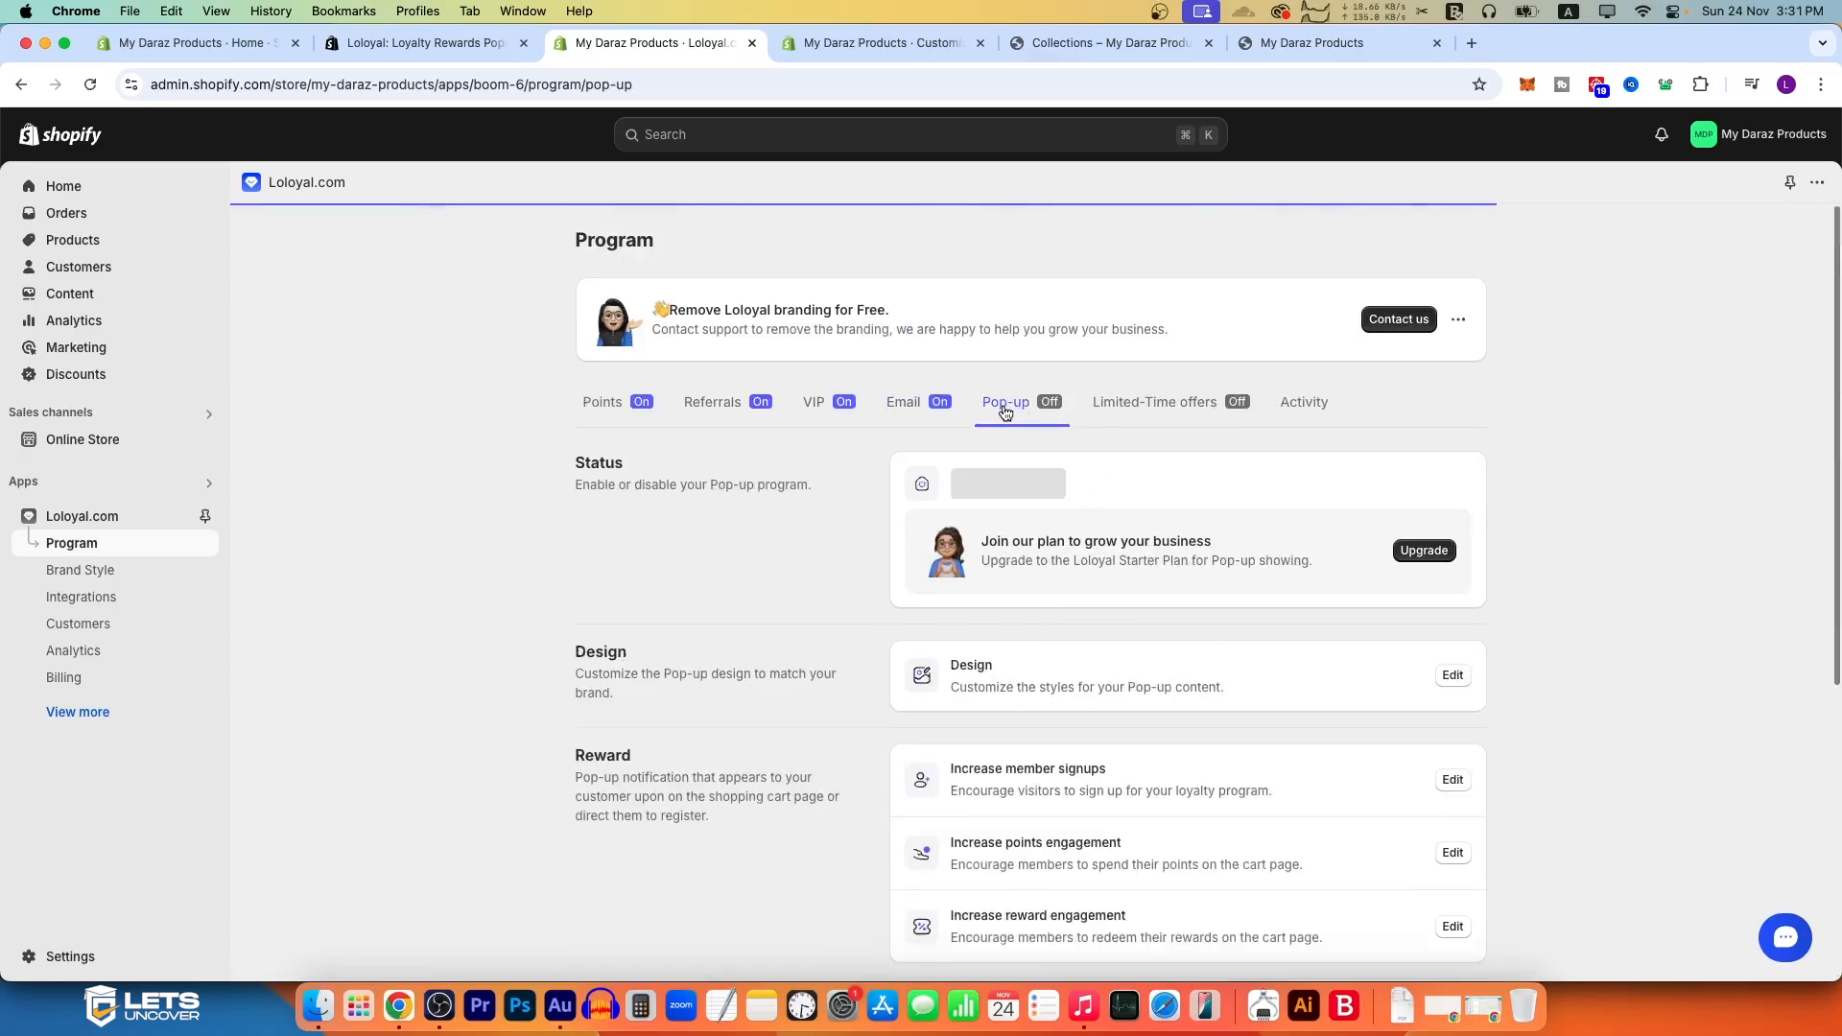
pyautogui.click(1466, 496)
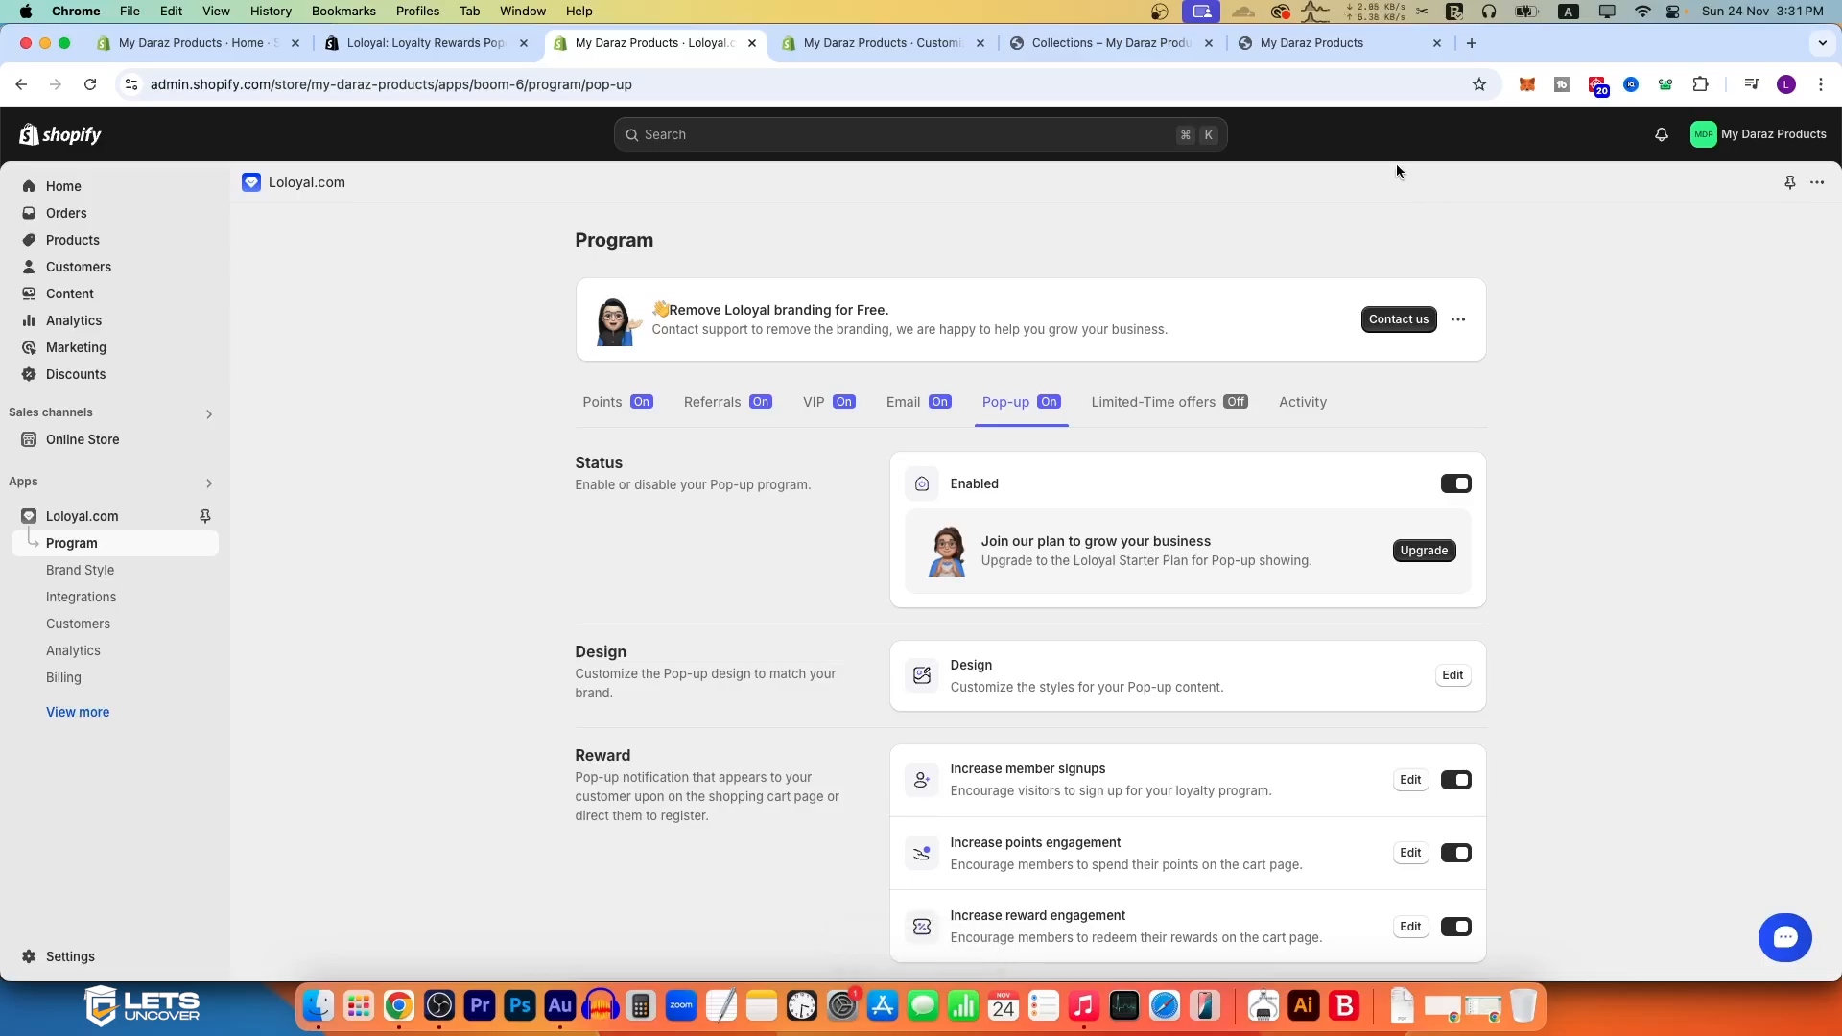
# Step: Open the pop-up design settings and set the button color to light yellow #fffcb6
pyautogui.click(1451, 672)
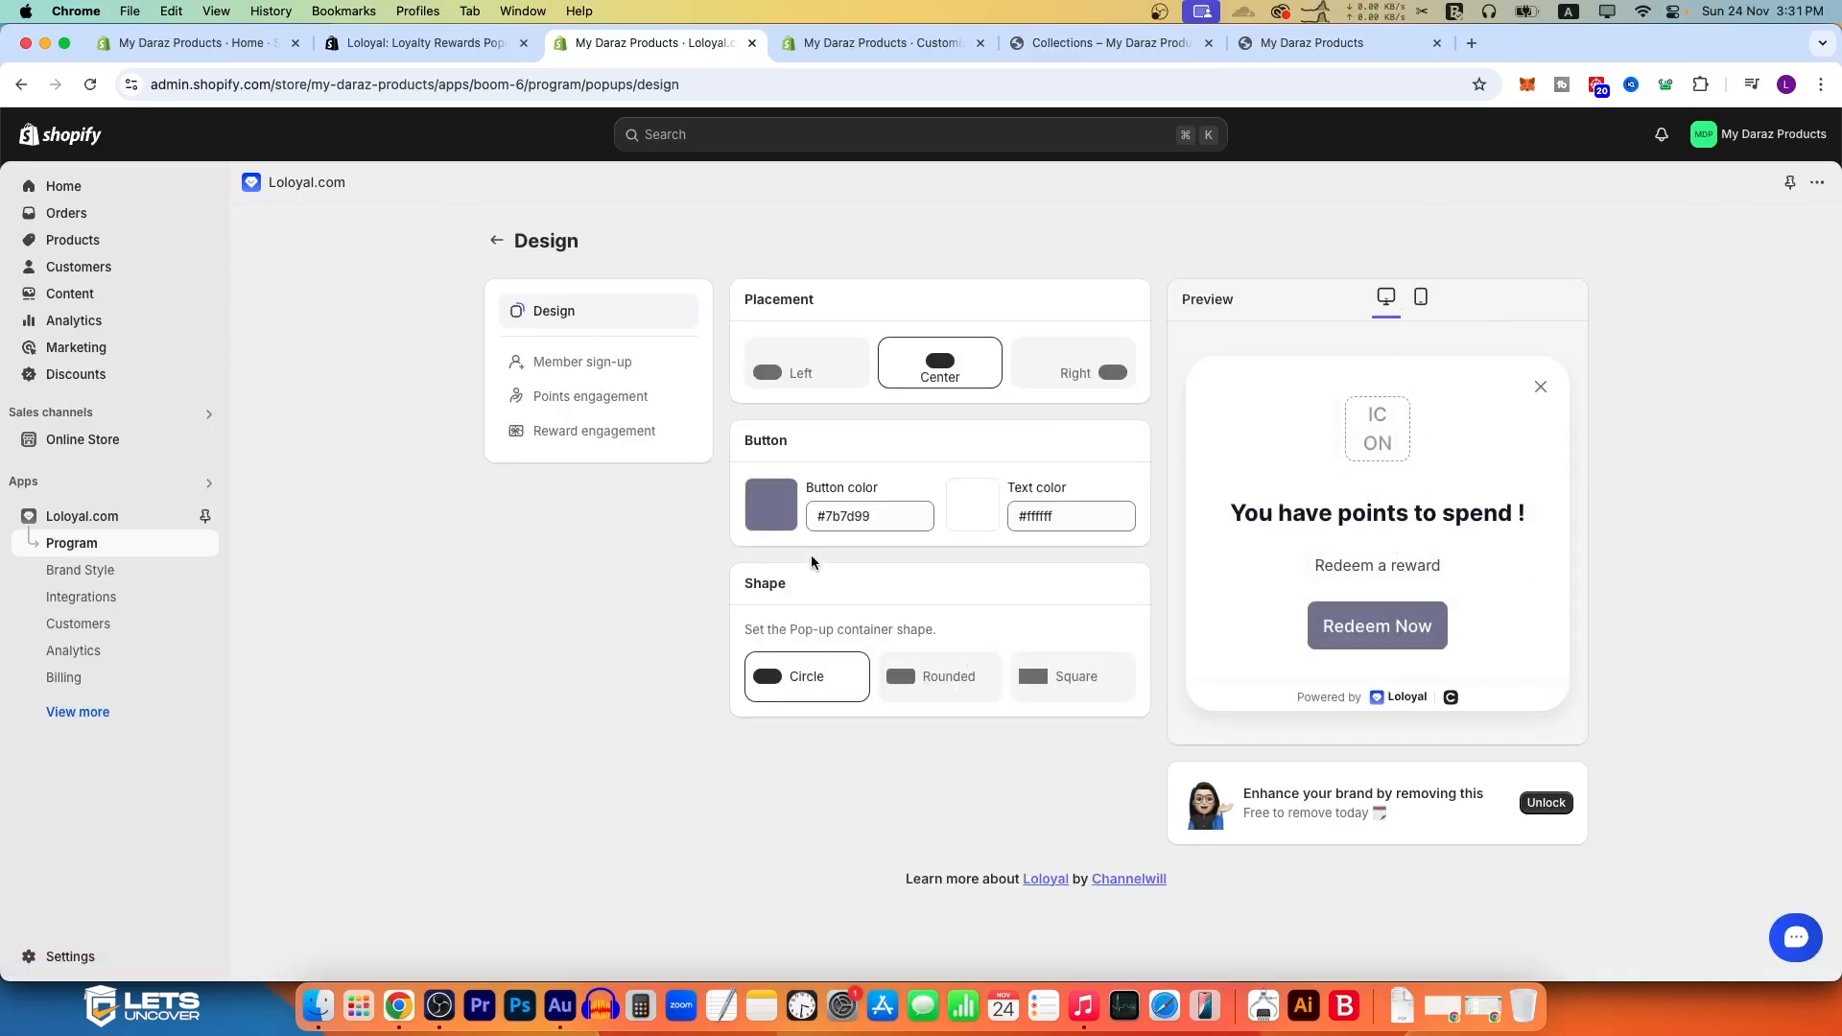
pyautogui.click(785, 509)
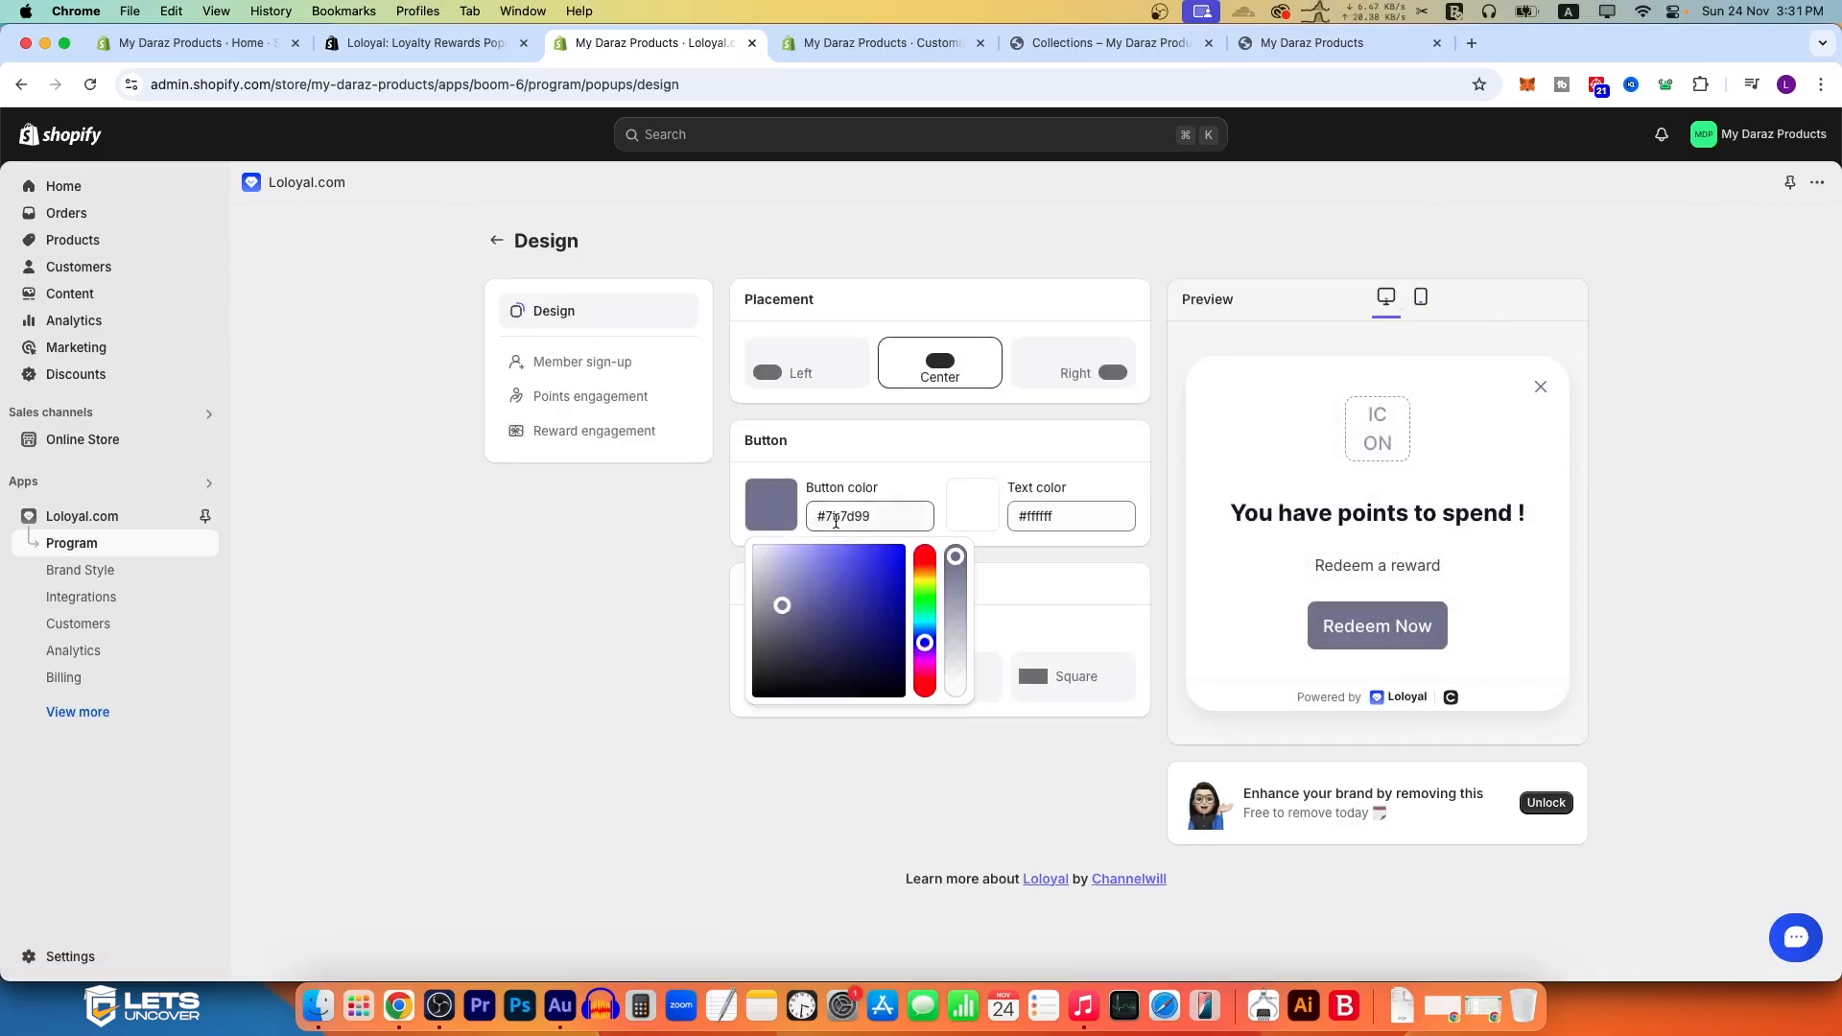
pyautogui.click(921, 582)
pyautogui.click(925, 574)
pyautogui.click(927, 581)
pyautogui.click(928, 577)
pyautogui.moveTo(877, 577); pyautogui.dragTo(798, 544)
# Step: Set the pop-up button's text color to black #000000 and its button color to bright yellow #fff300
pyautogui.click(979, 505)
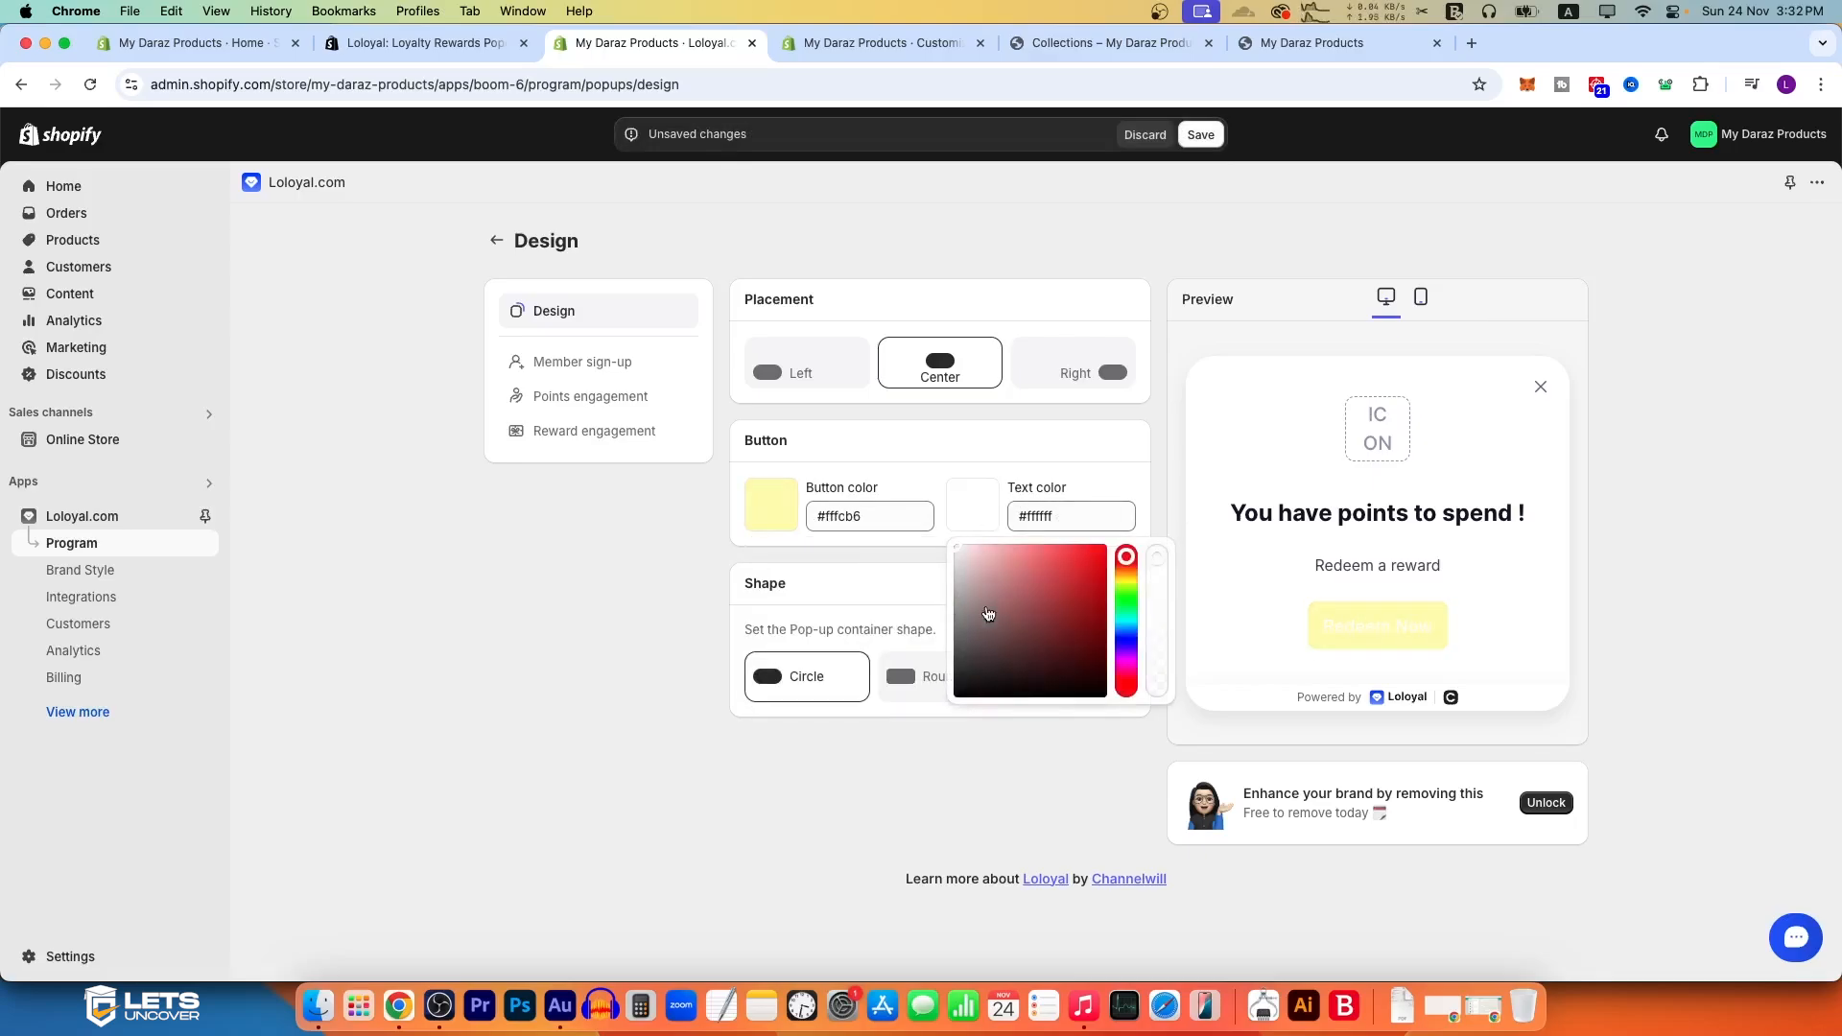
pyautogui.moveTo(982, 619); pyautogui.dragTo(1155, 794)
pyautogui.click(1155, 795)
pyautogui.click(776, 505)
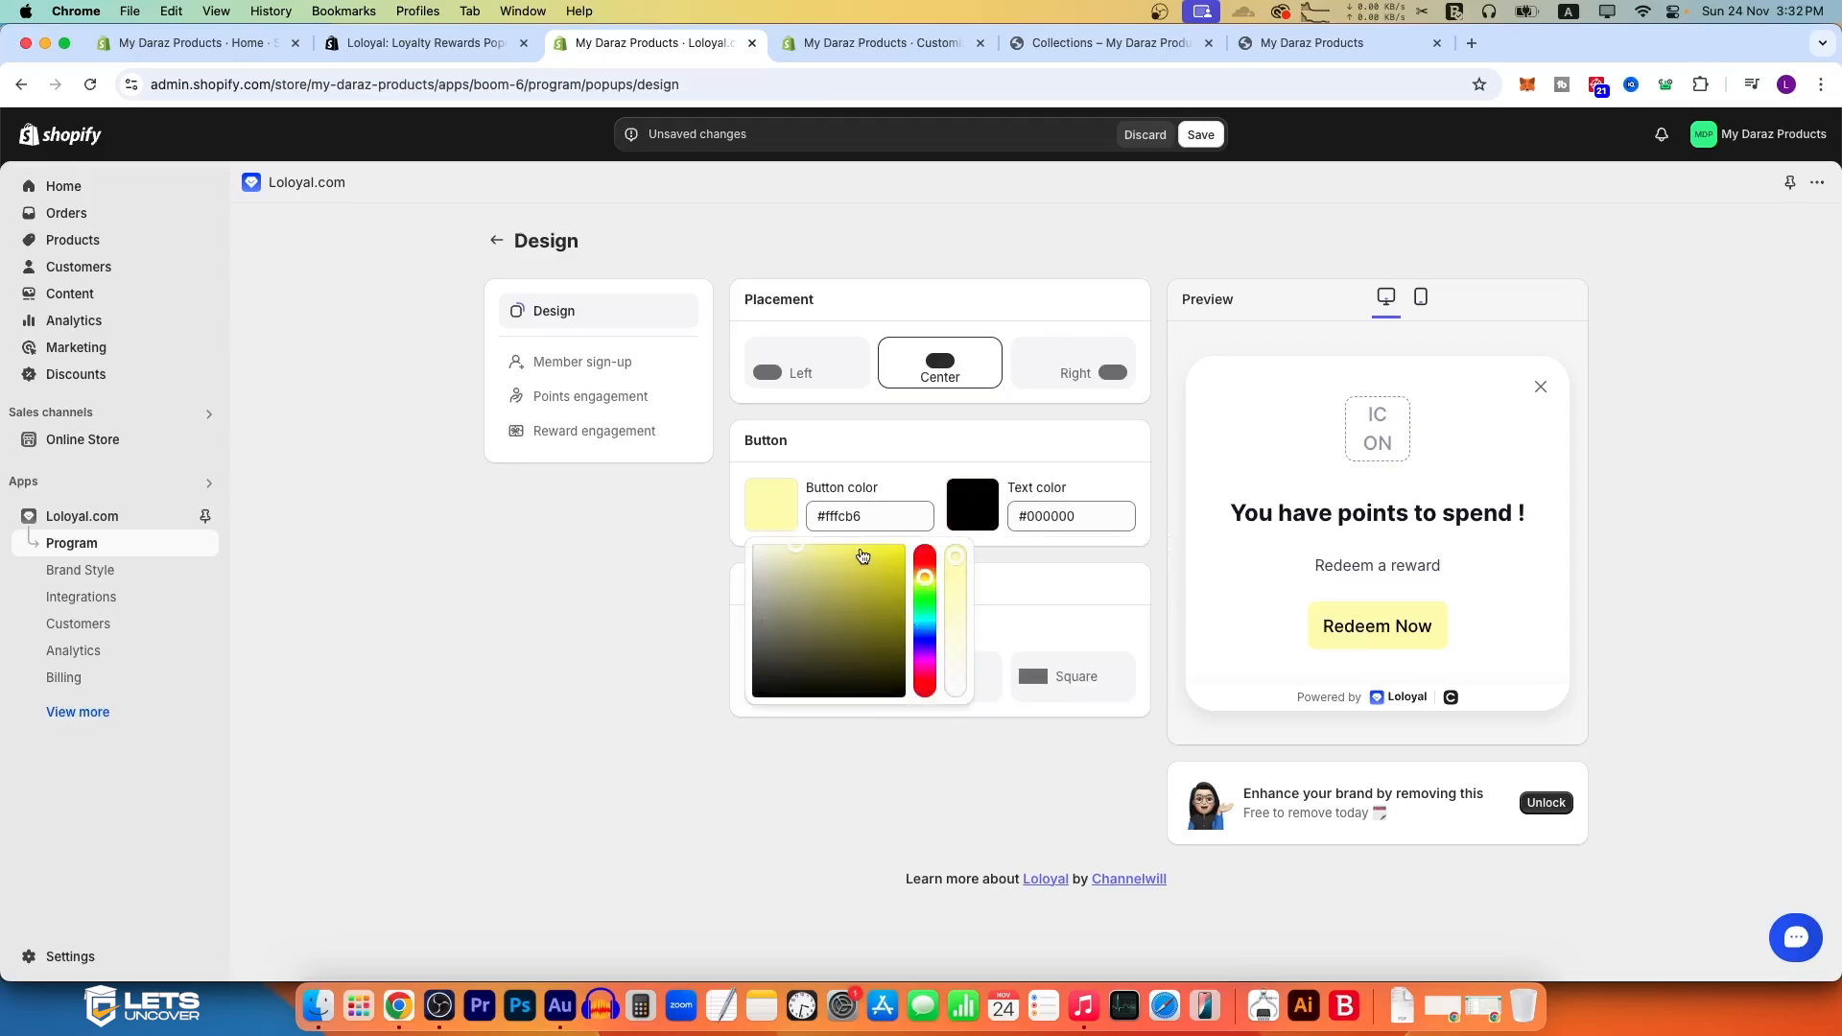
pyautogui.click(892, 543)
pyautogui.click(588, 590)
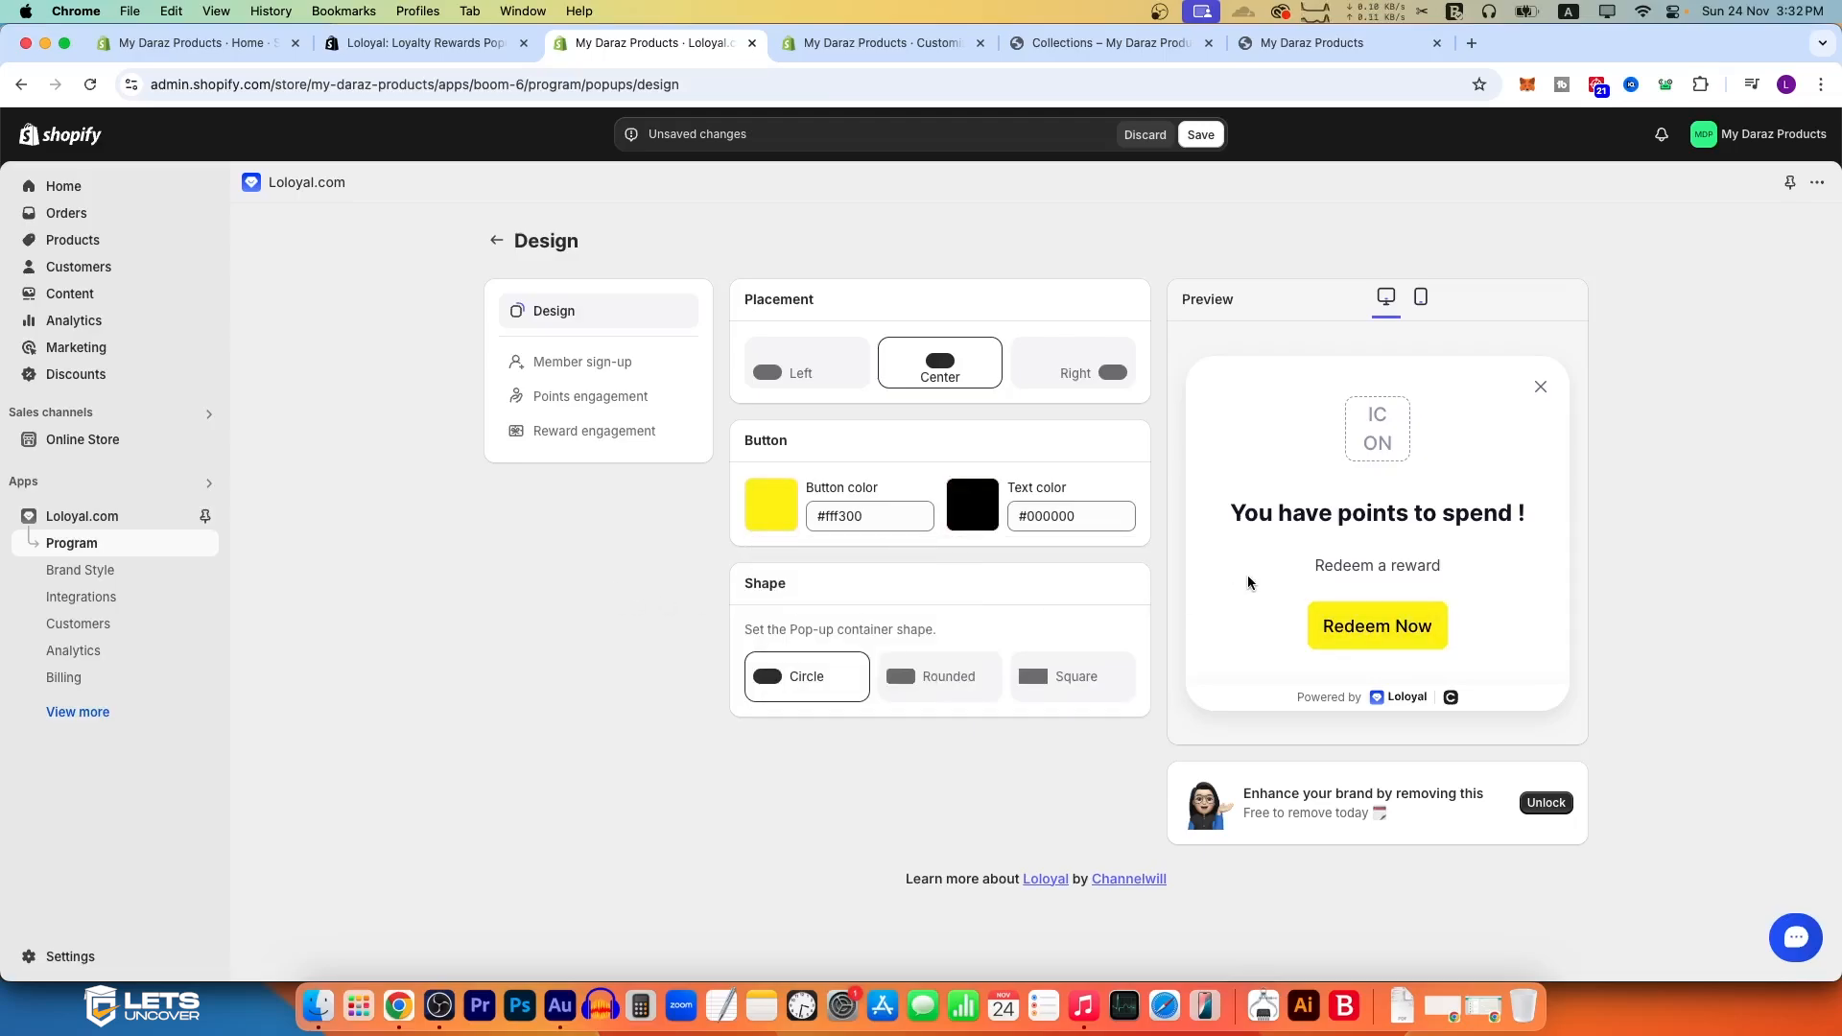
# Step: Preview the pop-up on mobile and desktop, try the Square shape, and set the container shape to Rounded
pyautogui.click(1421, 297)
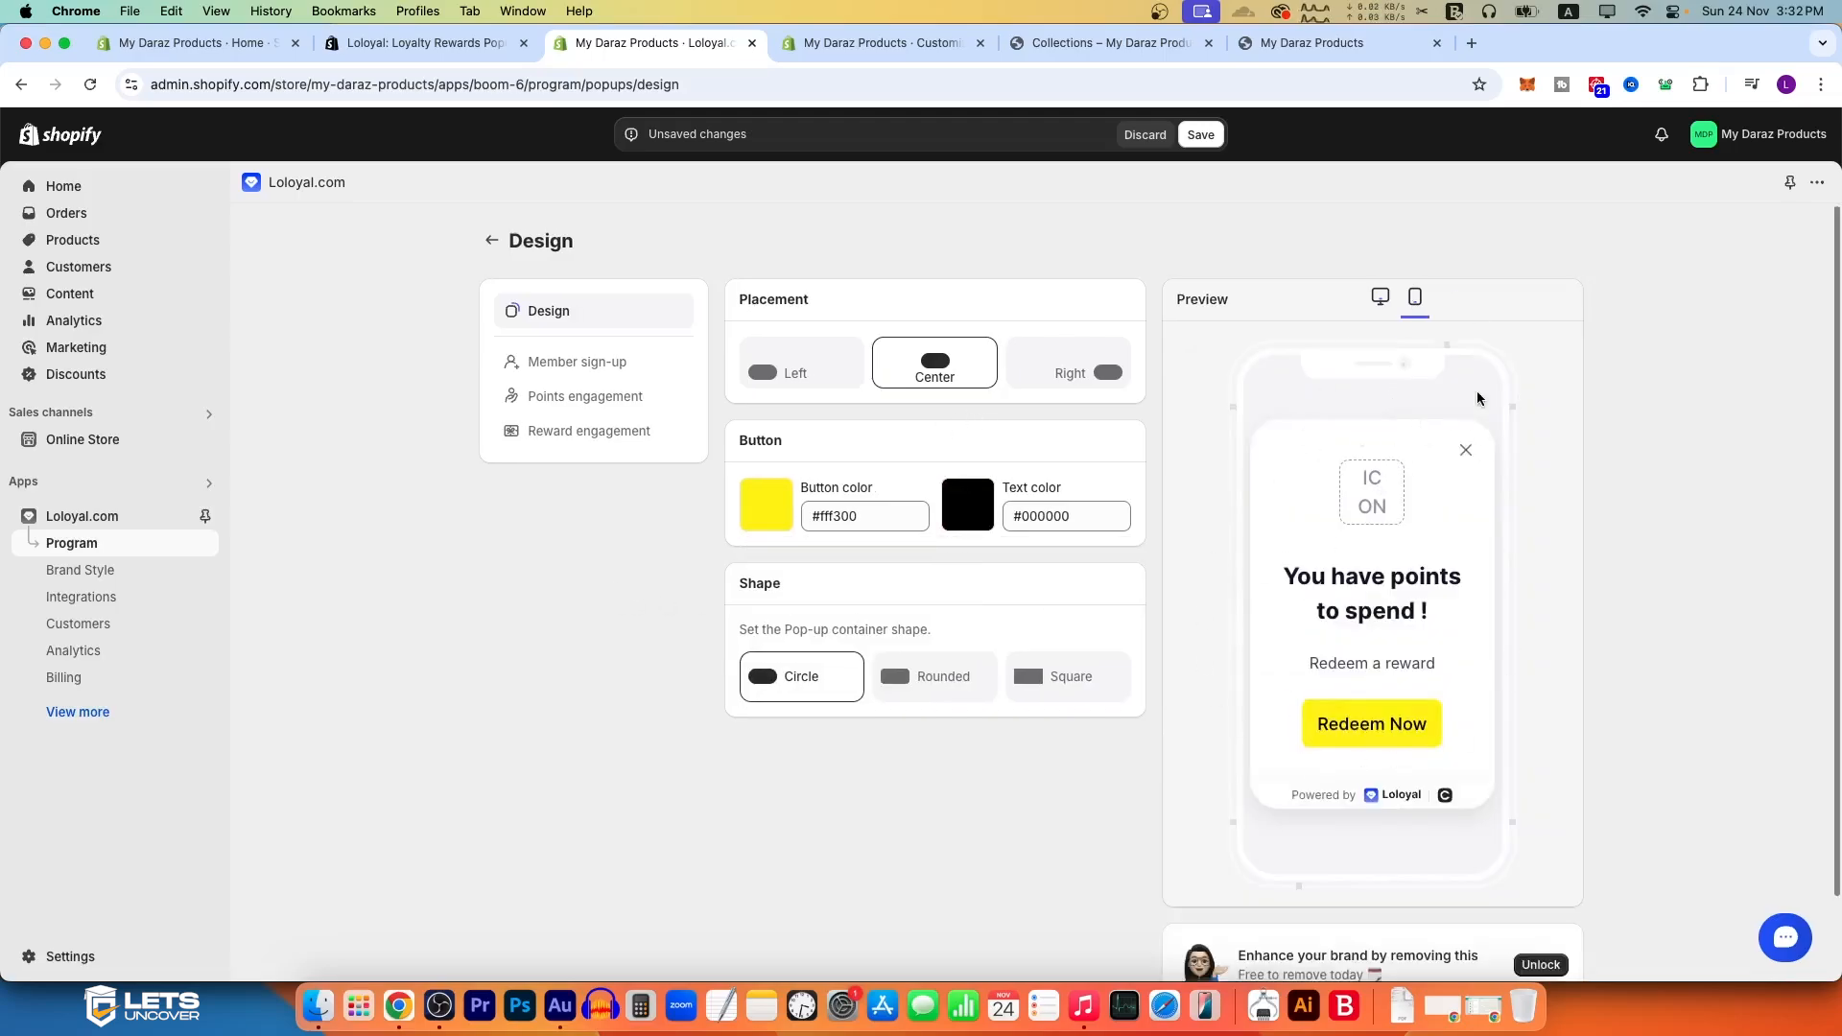
pyautogui.click(1389, 299)
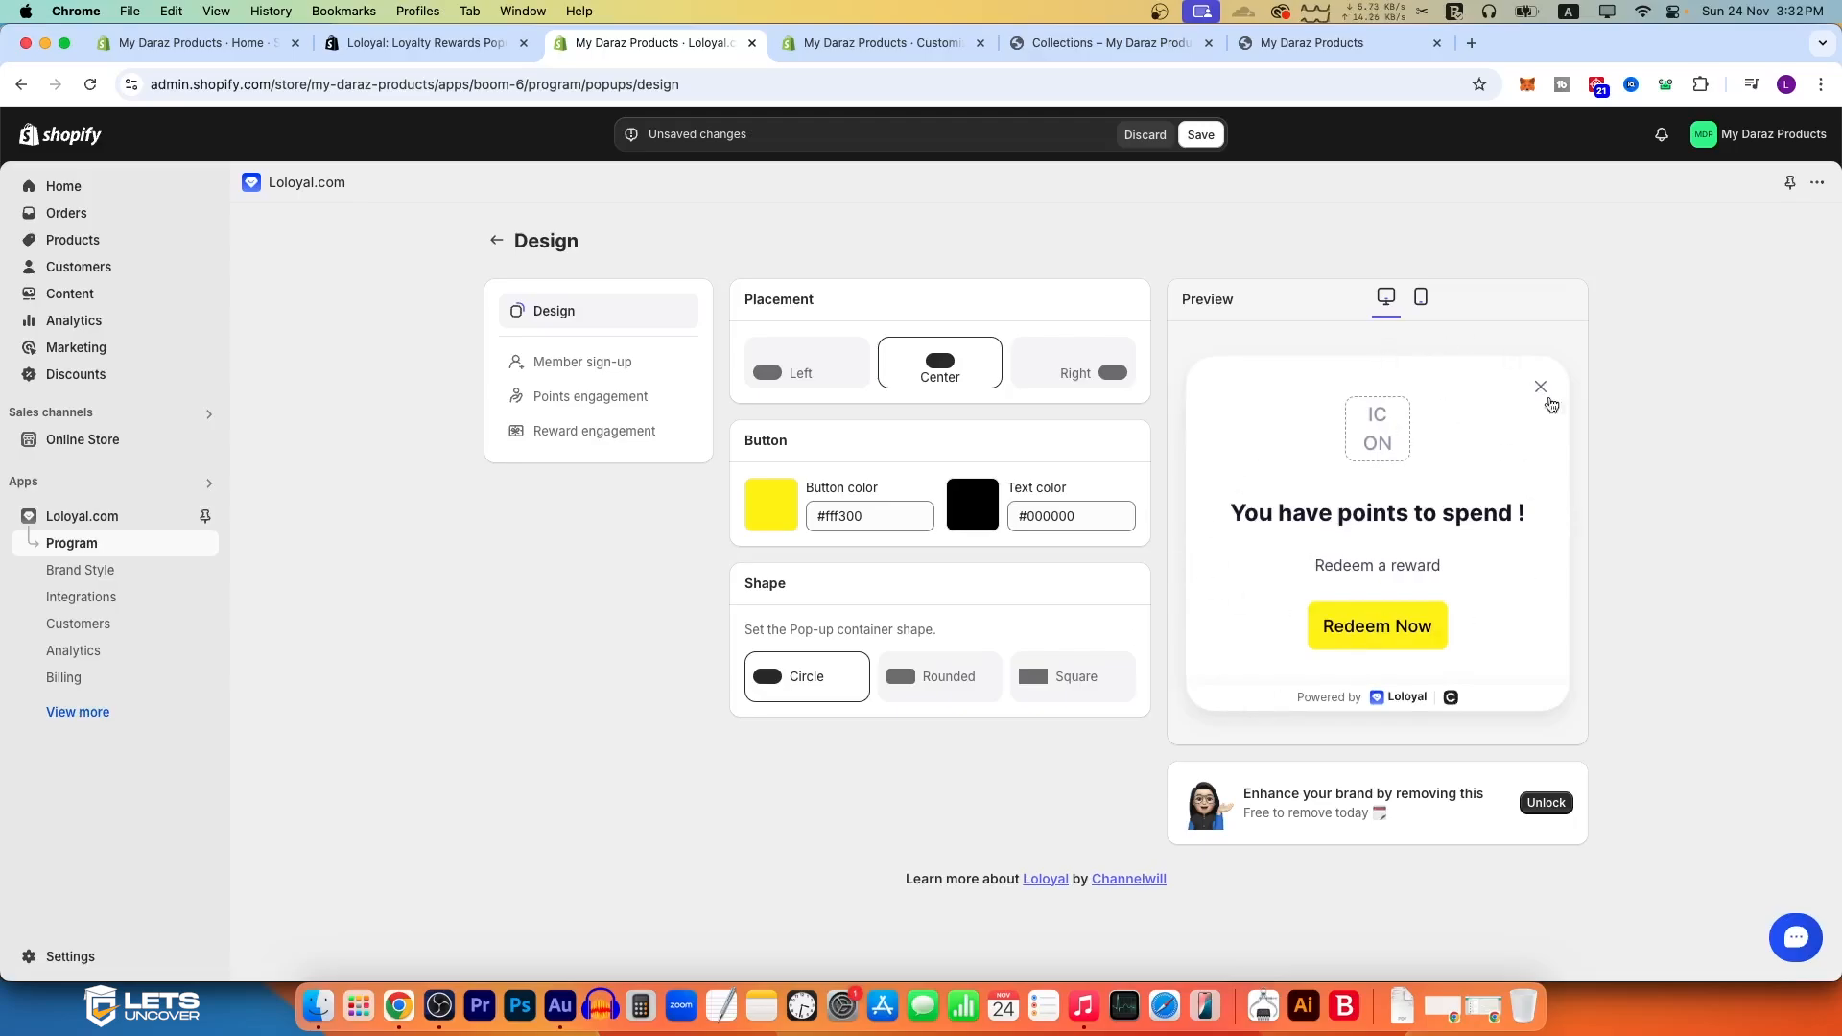
pyautogui.click(935, 680)
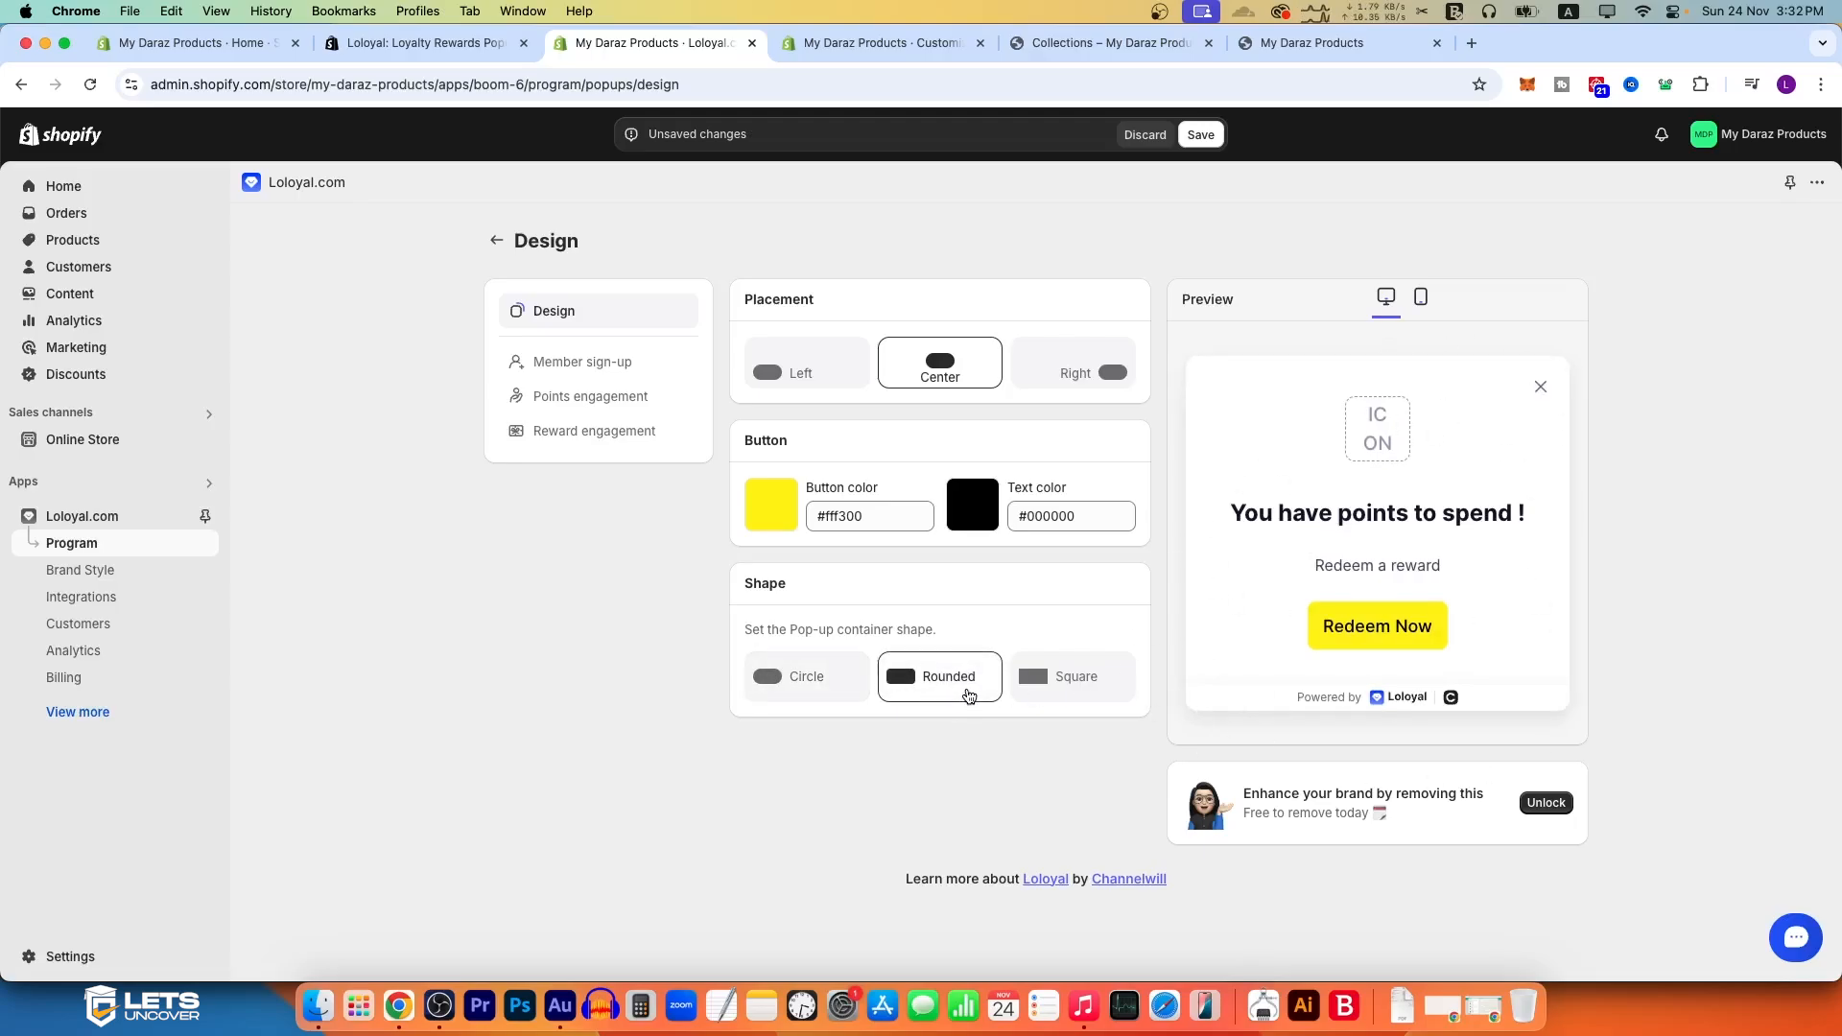
pyautogui.click(1083, 701)
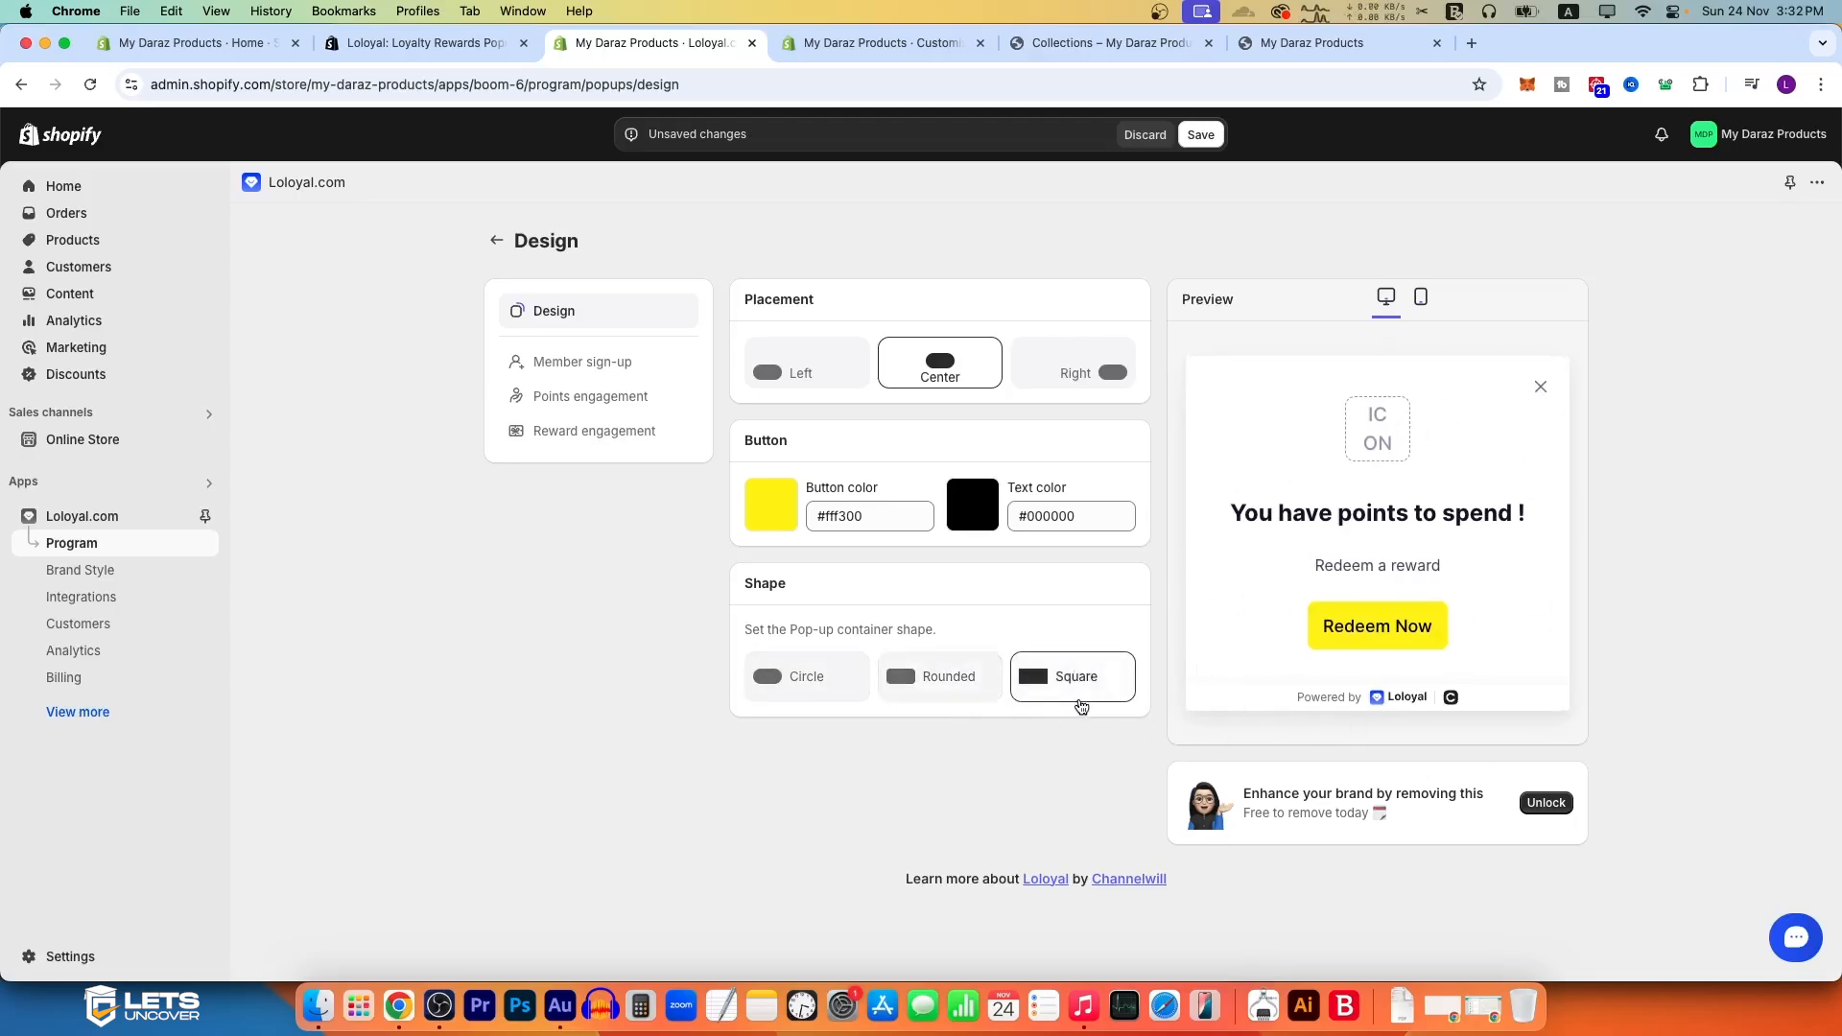
pyautogui.click(948, 687)
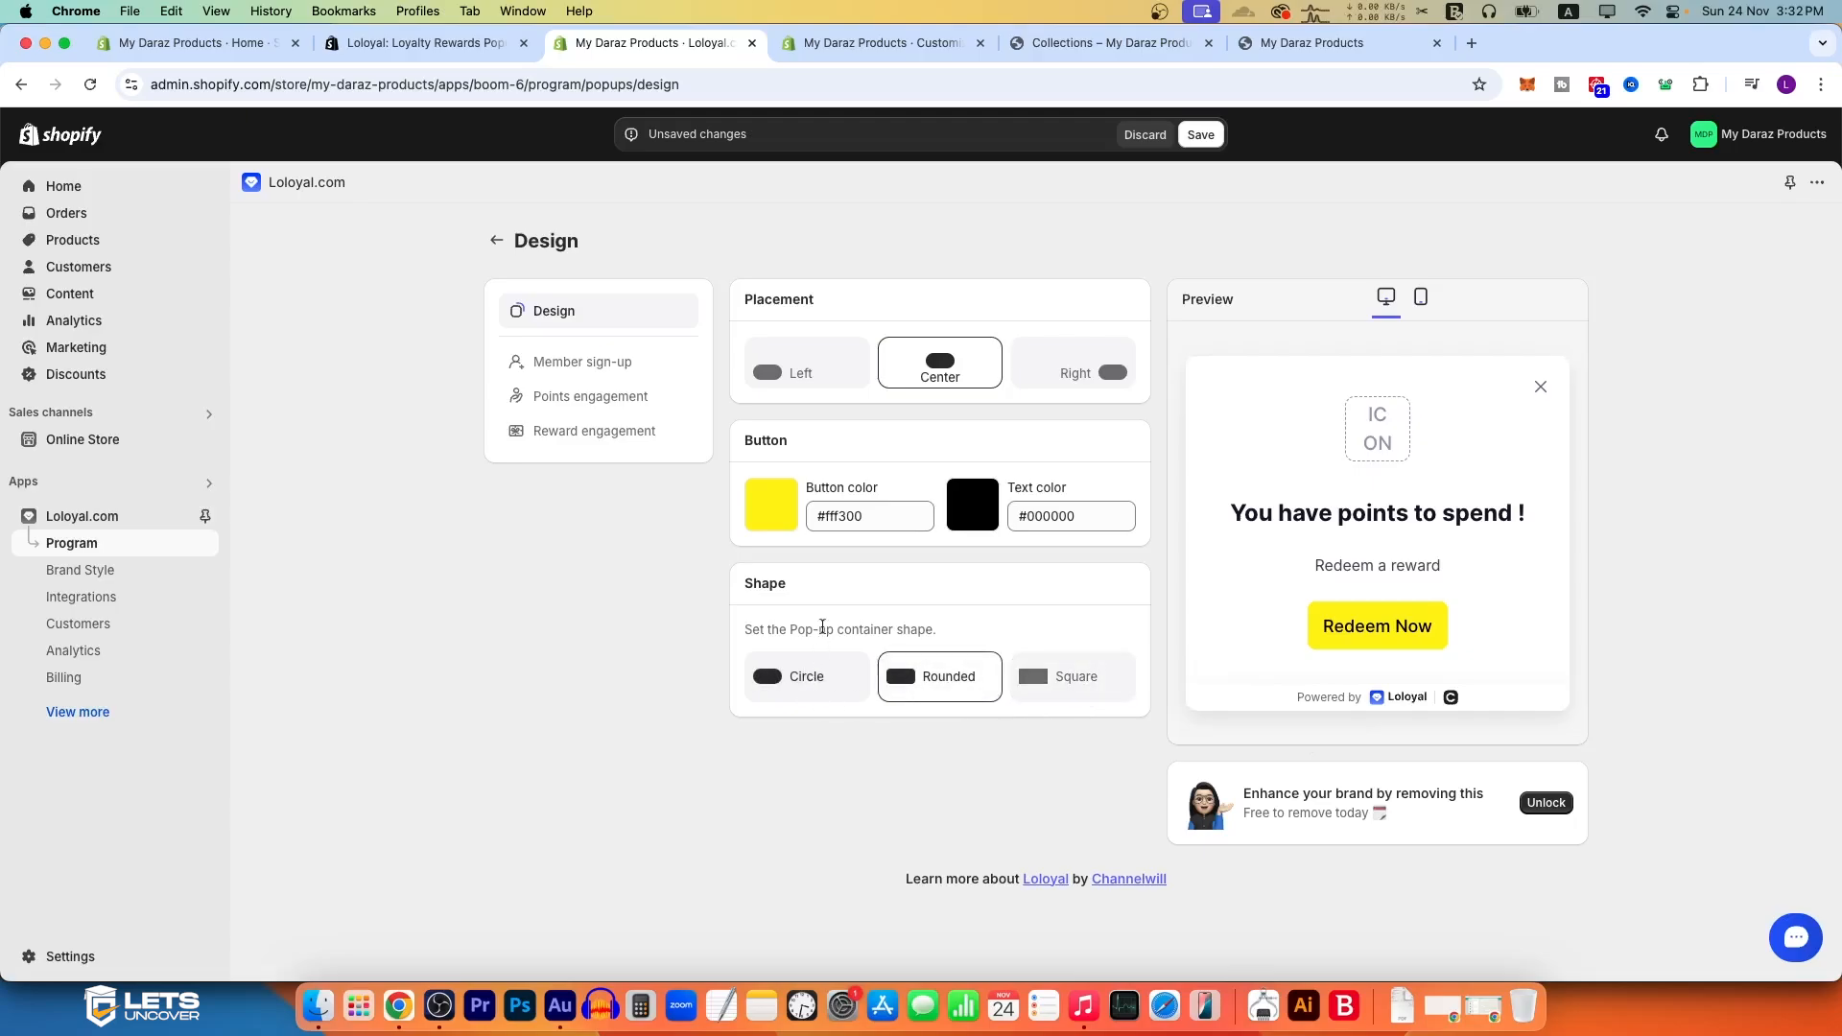
# Step: Try the Left and Right pop-up placements, set the placement back to Center, and save the design
pyautogui.click(804, 366)
pyautogui.click(939, 364)
pyautogui.click(1054, 364)
pyautogui.click(941, 367)
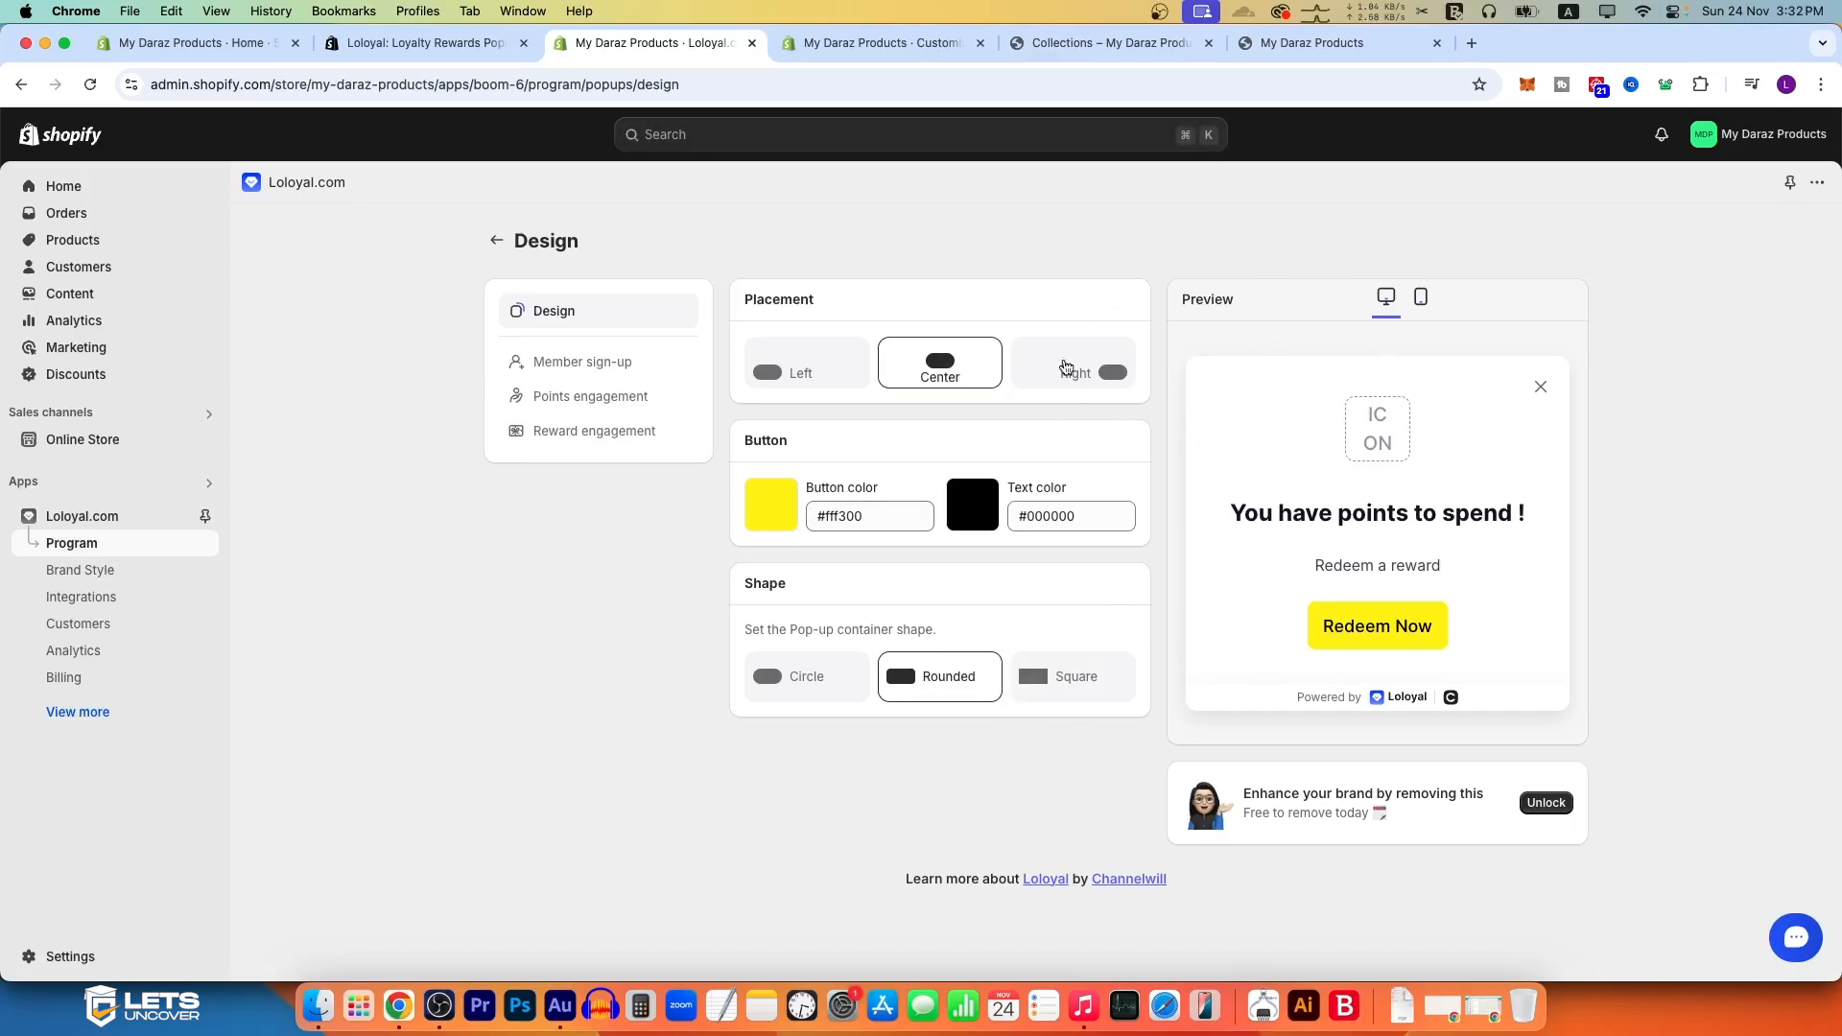
# Step: Review the Member sign-up, Points engagement and Reward engagement pop-ups and the remaining pop-up notification options
pyautogui.click(595, 371)
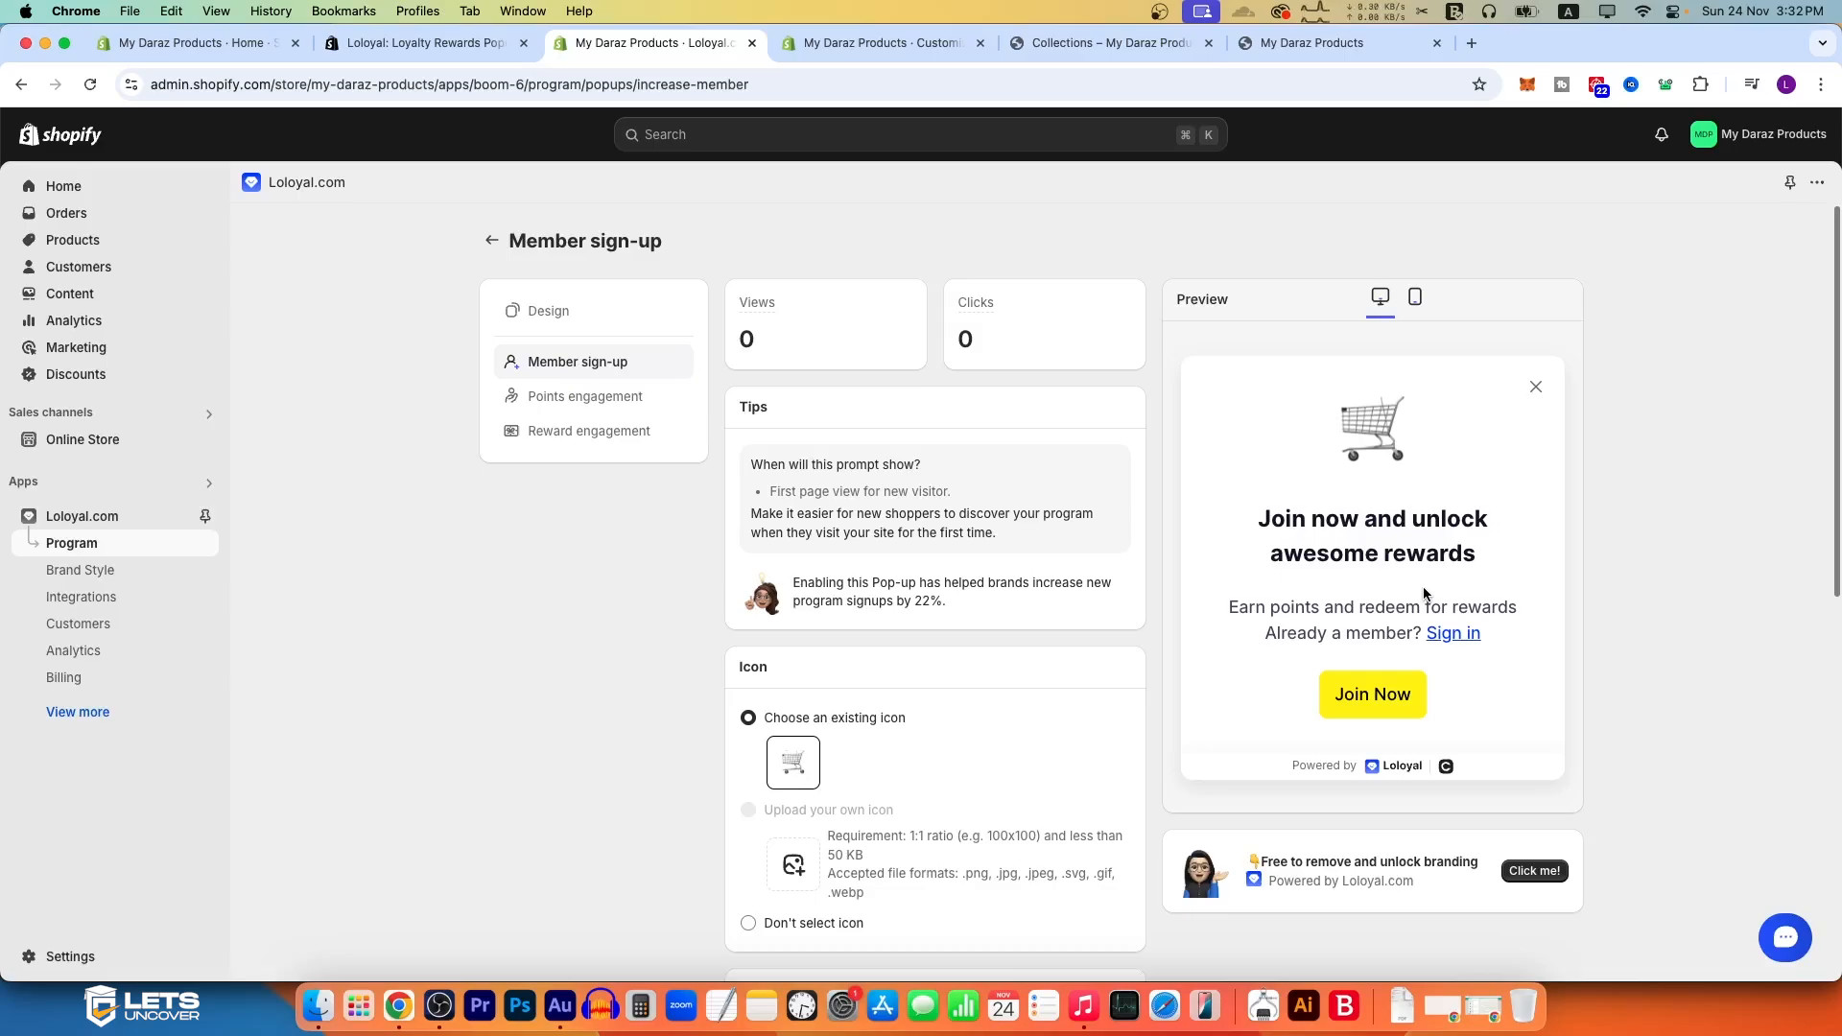
pyautogui.click(660, 397)
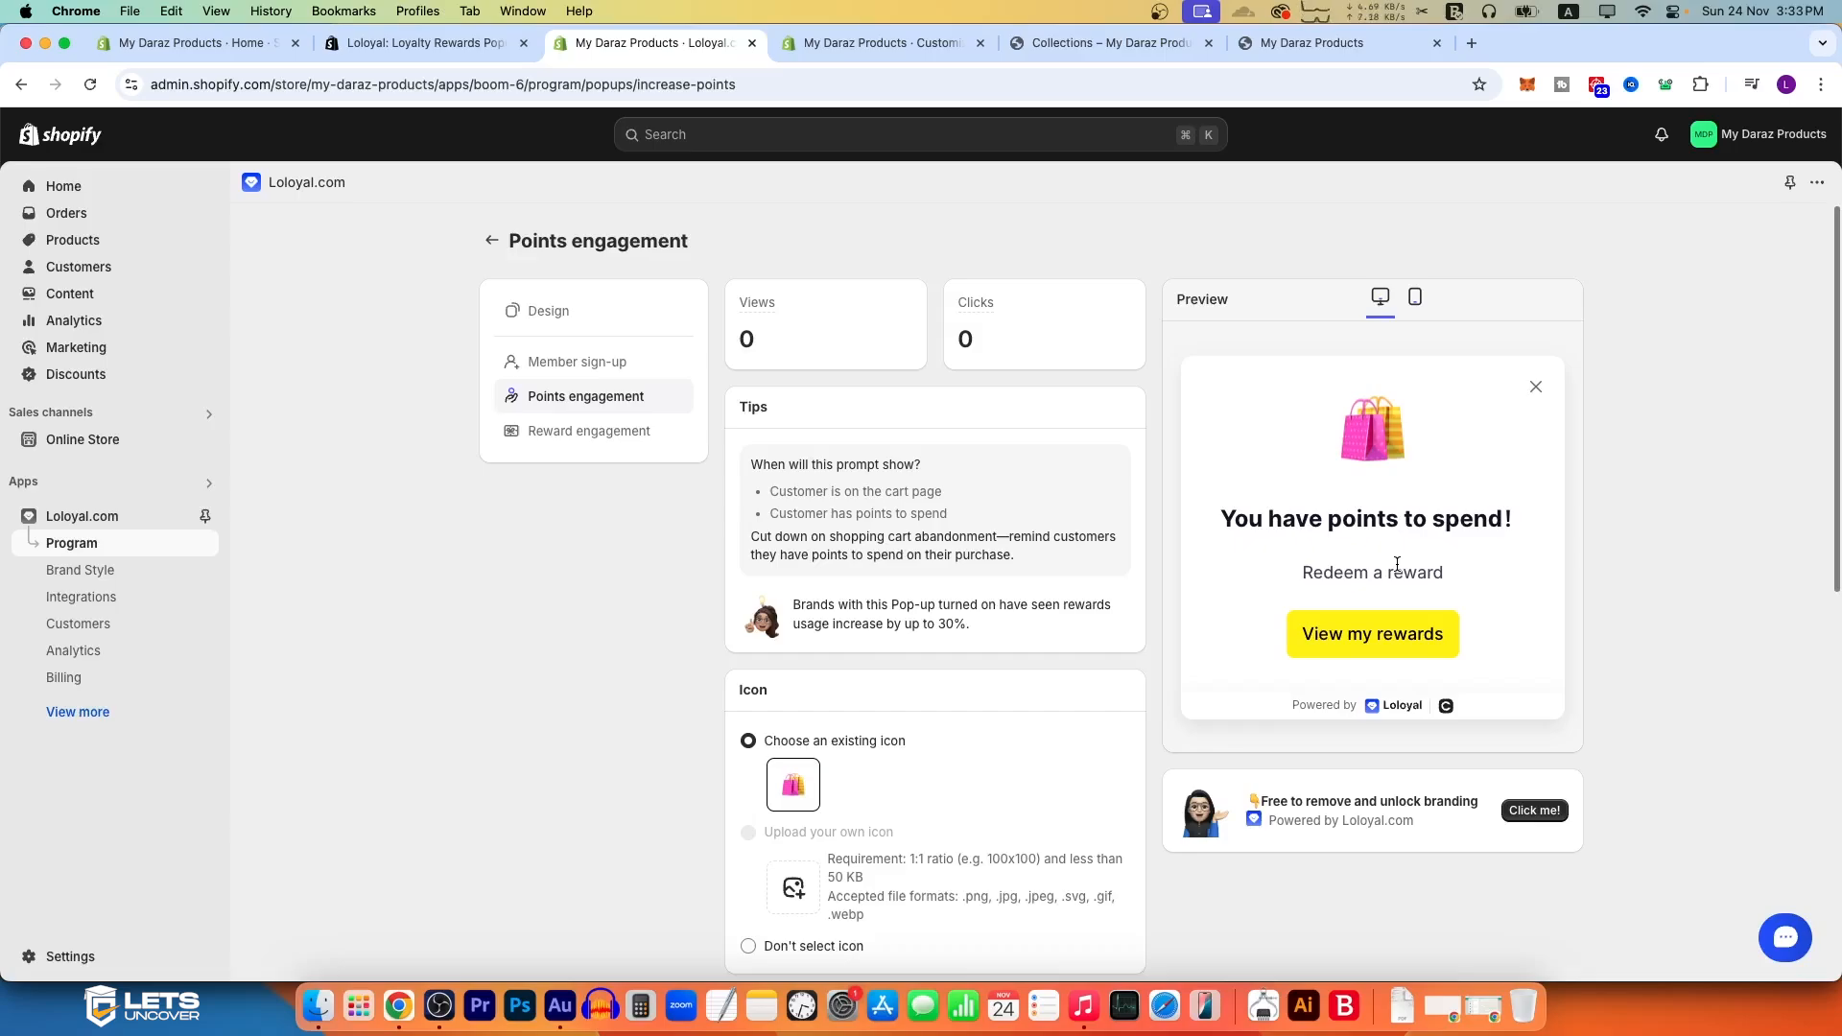
pyautogui.click(624, 433)
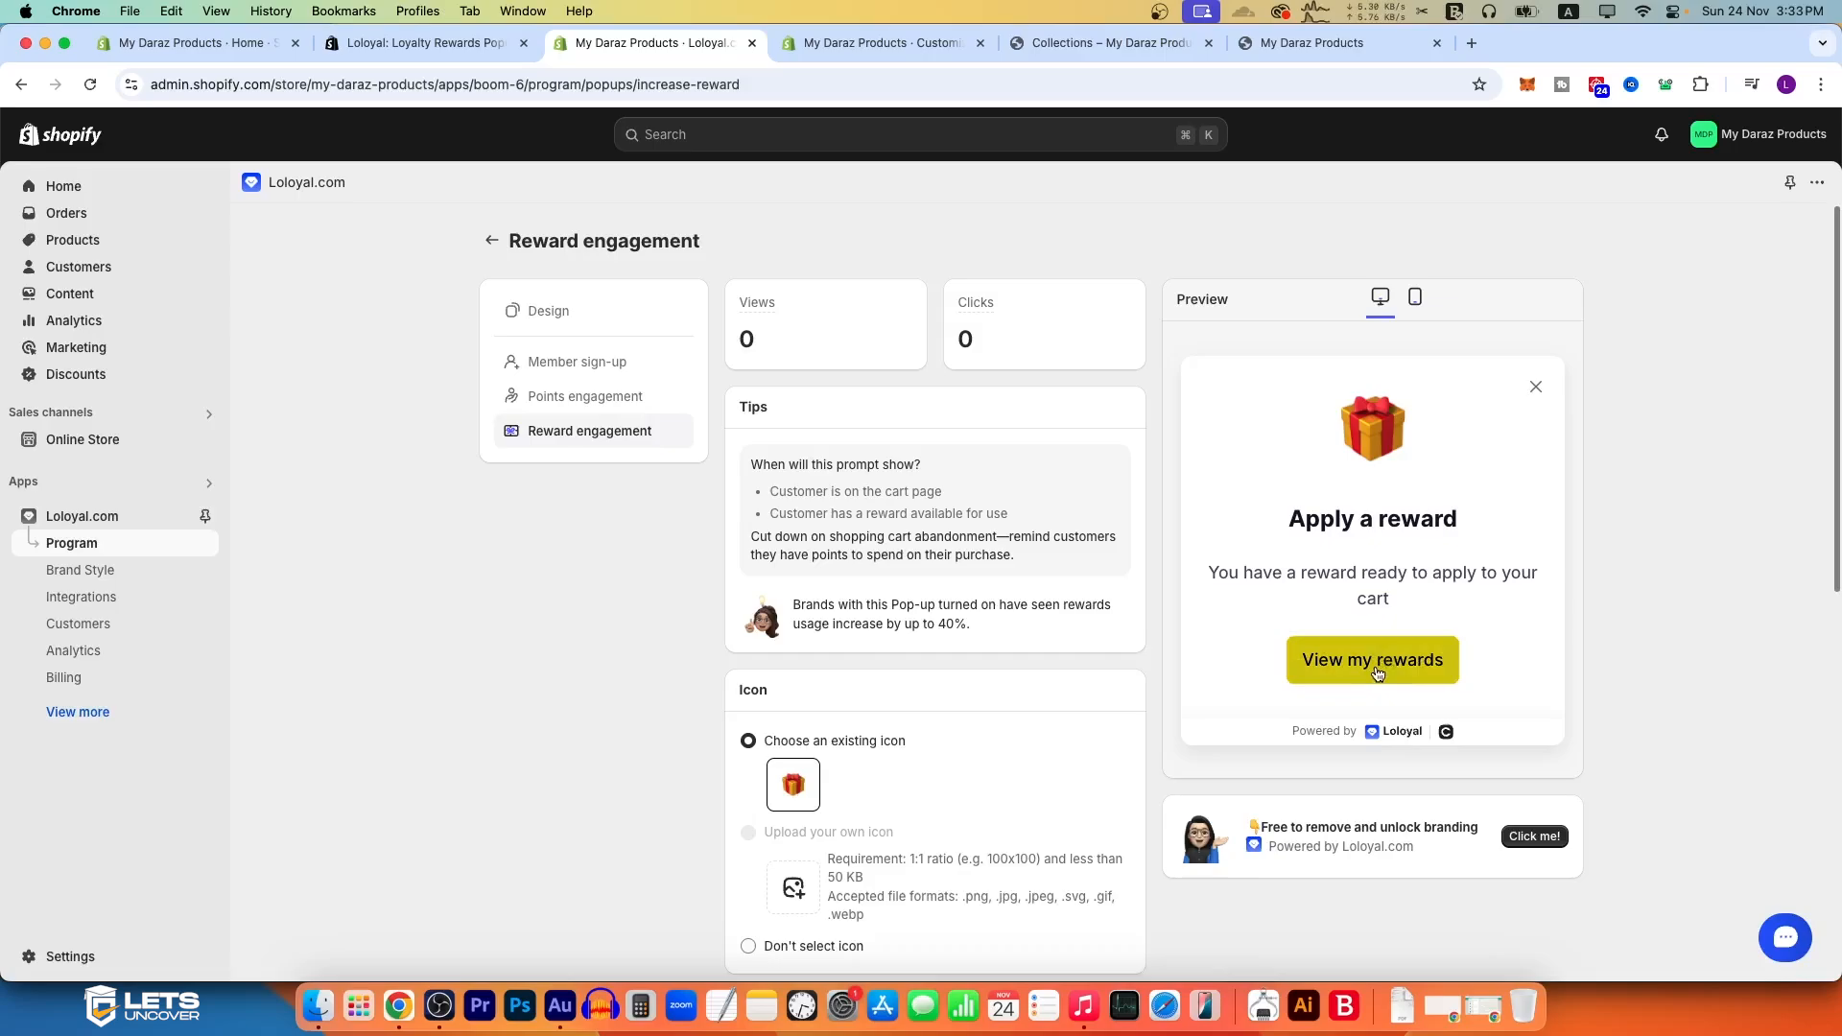
pyautogui.click(492, 240)
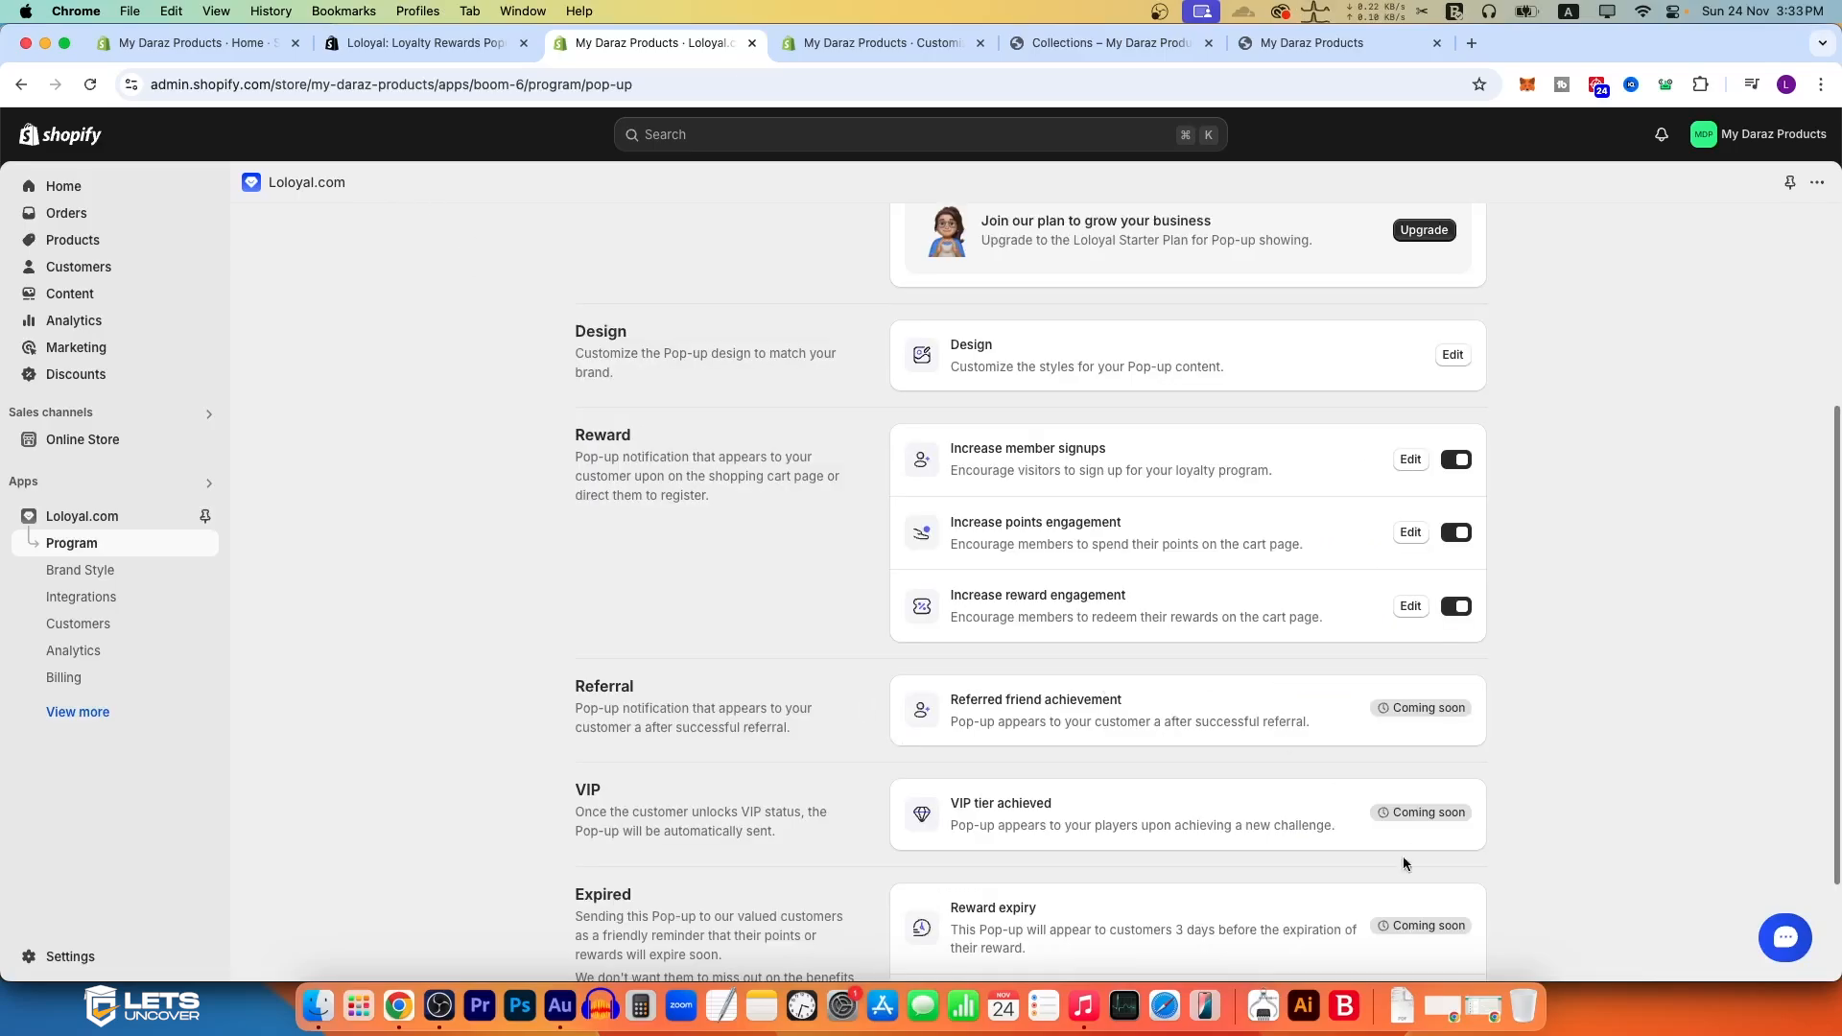
pyautogui.scroll(-3, 653, 595)
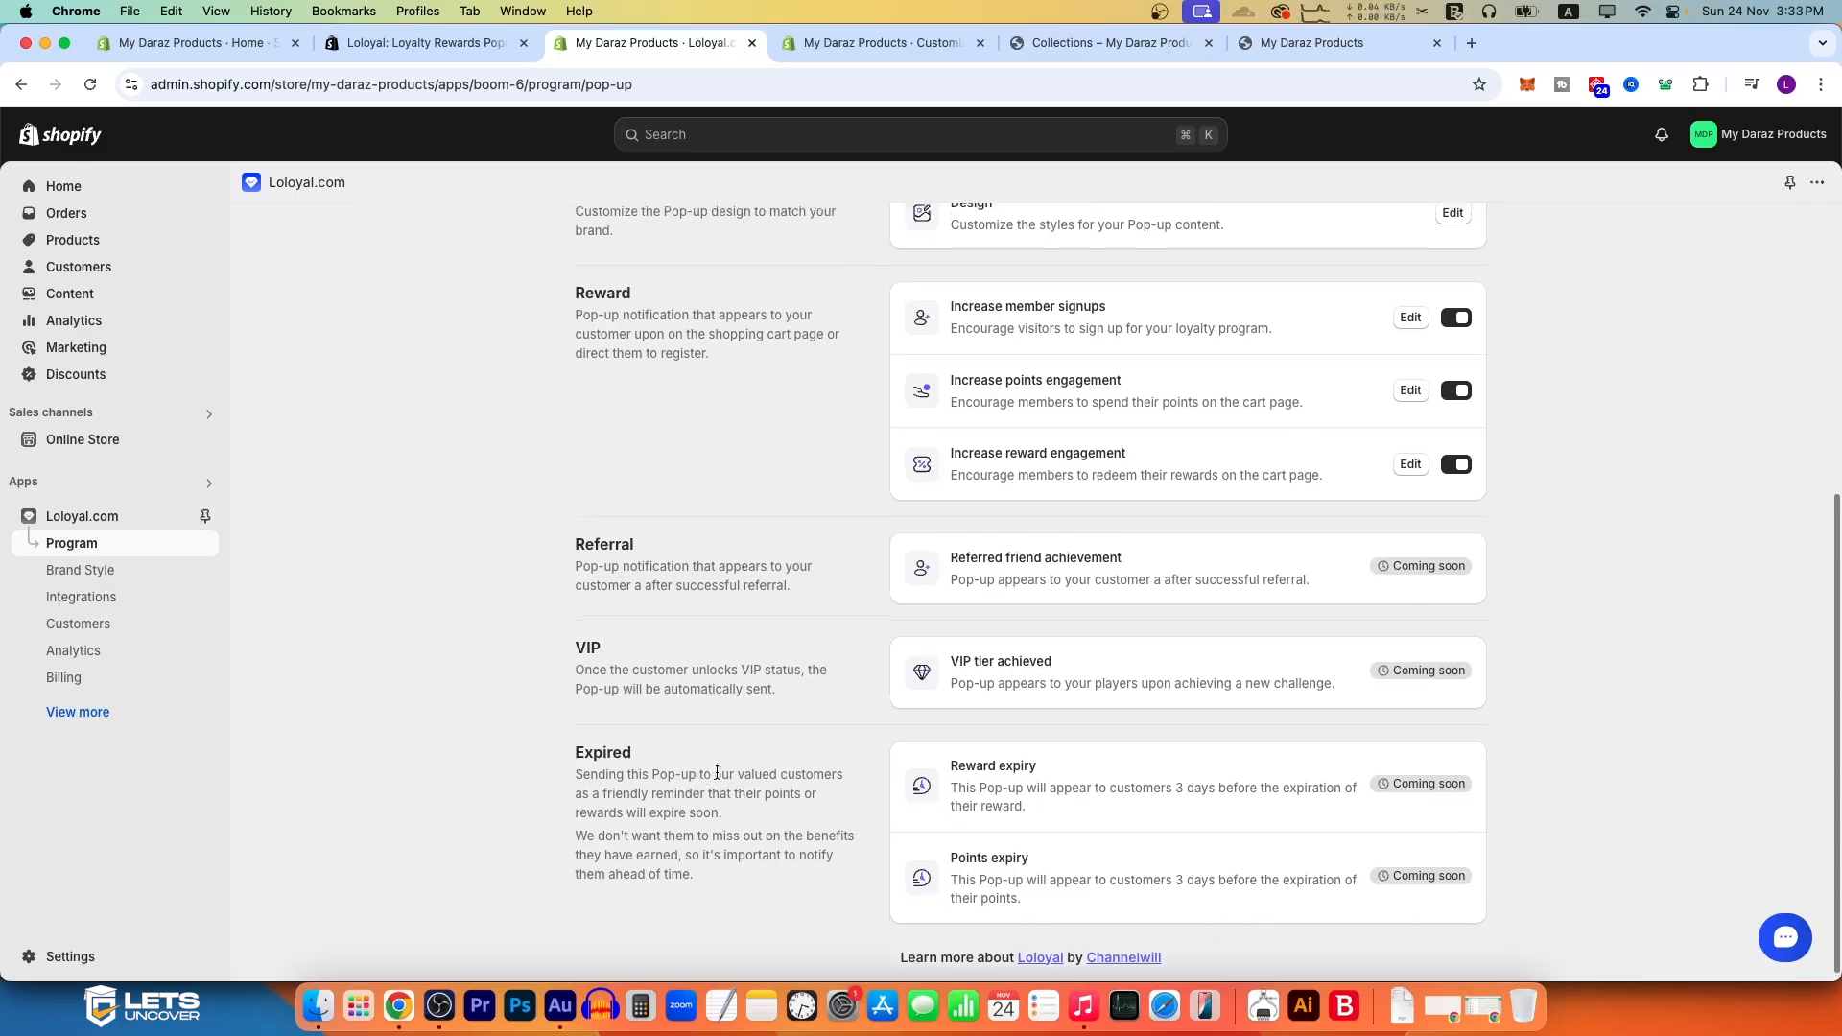
pyautogui.scroll(8, 1096, 794)
# Step: Add a Limited-Time offers event using the recommended event name Cyber Monday
pyautogui.click(1195, 394)
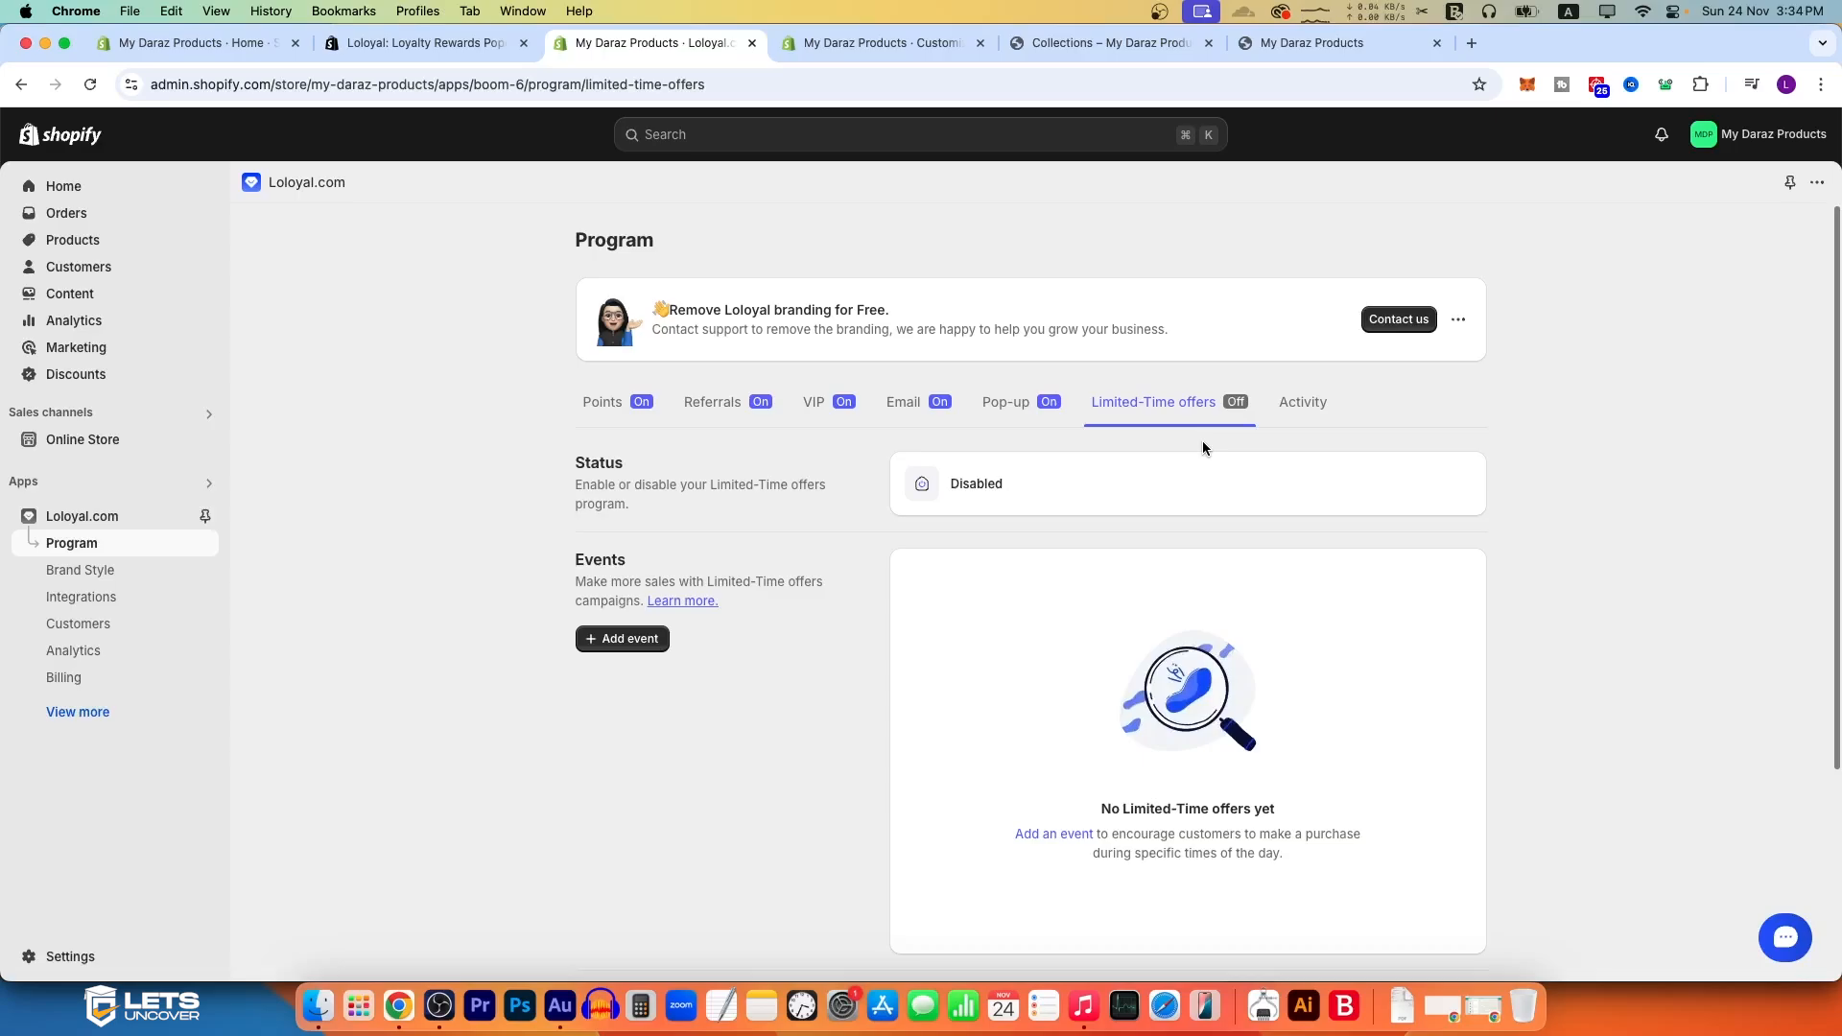
pyautogui.click(603, 639)
pyautogui.click(725, 399)
pyautogui.click(723, 395)
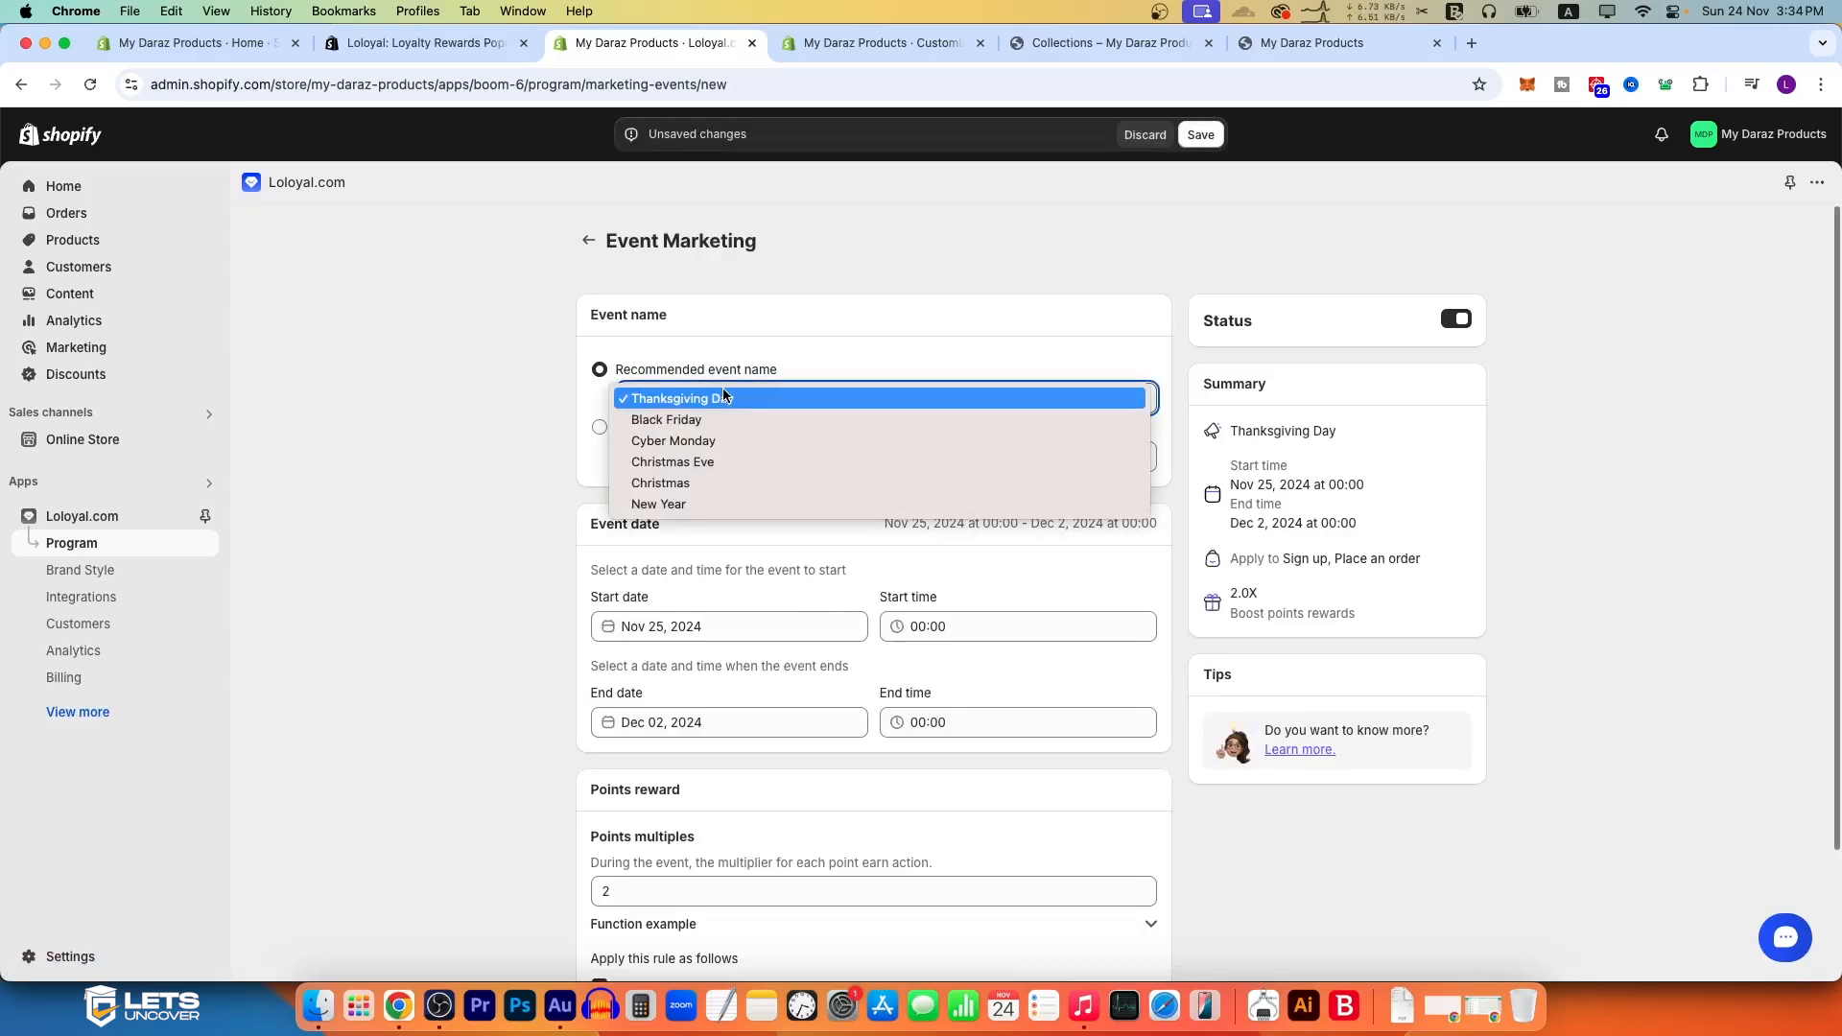
pyautogui.click(718, 440)
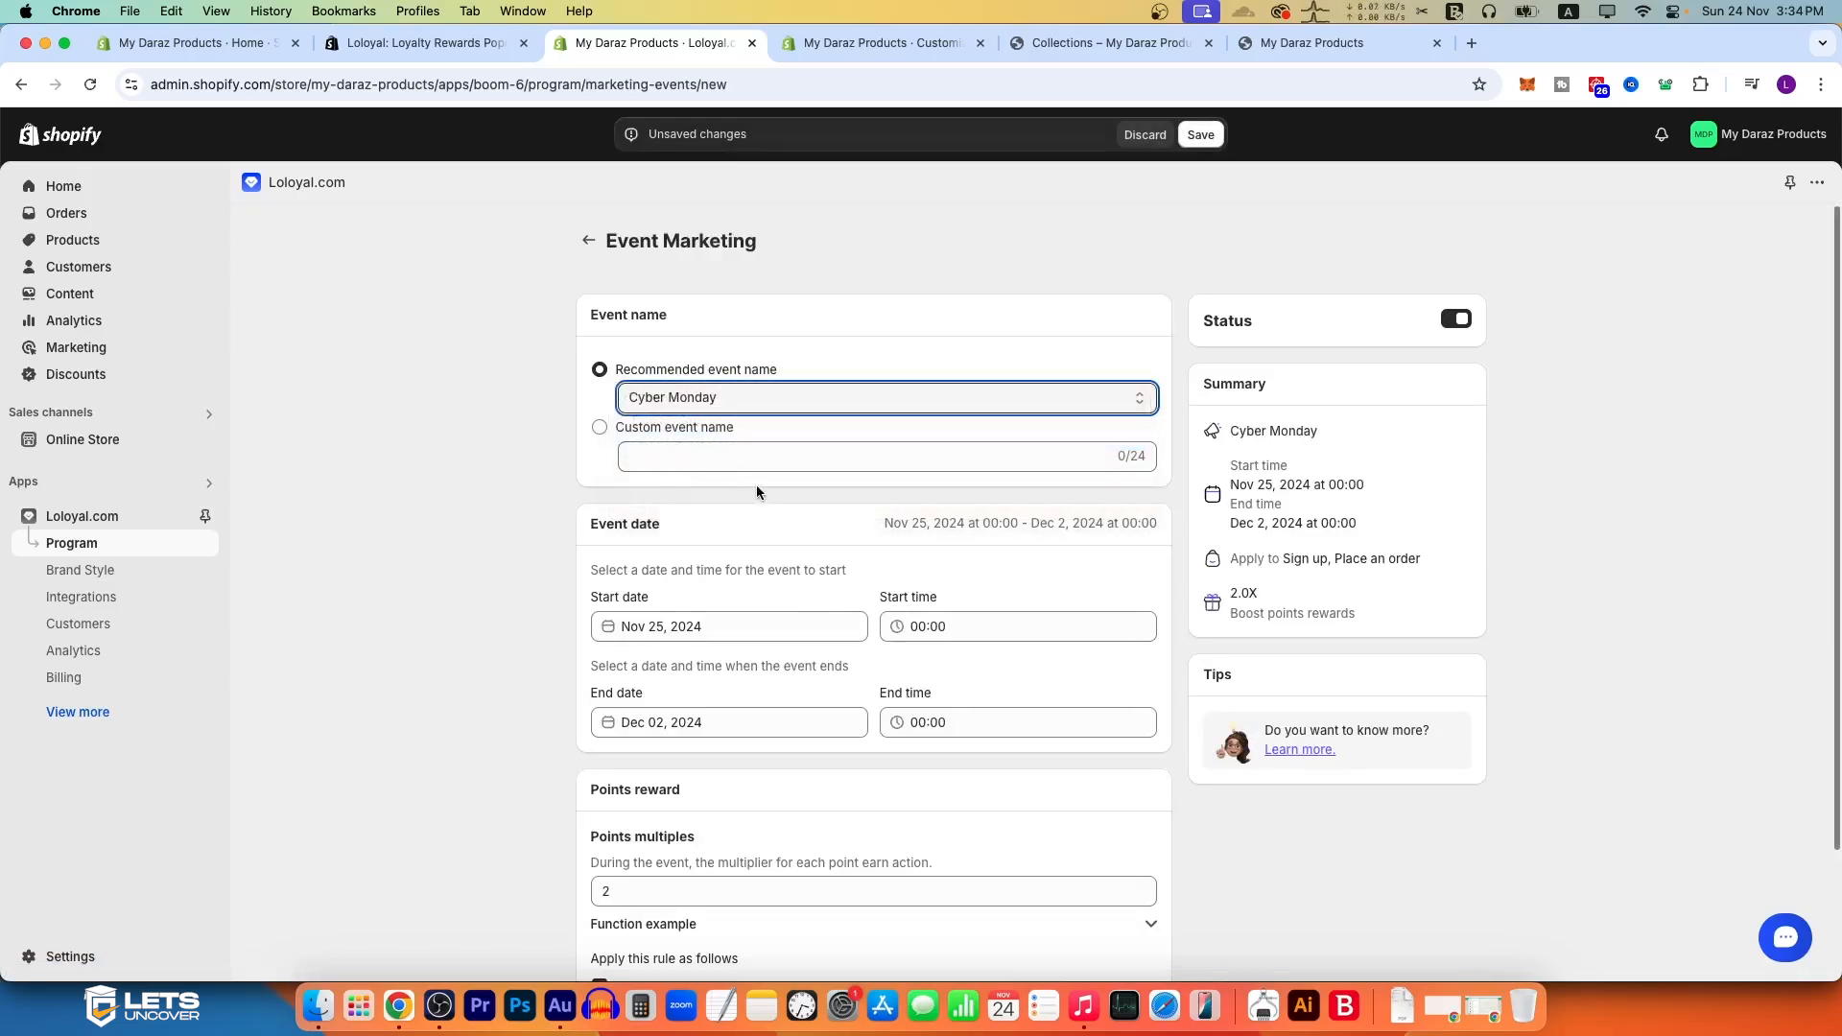
# Step: Switch the event to a custom event name and enter Azadi Sale
pyautogui.click(695, 457)
pyautogui.click(622, 434)
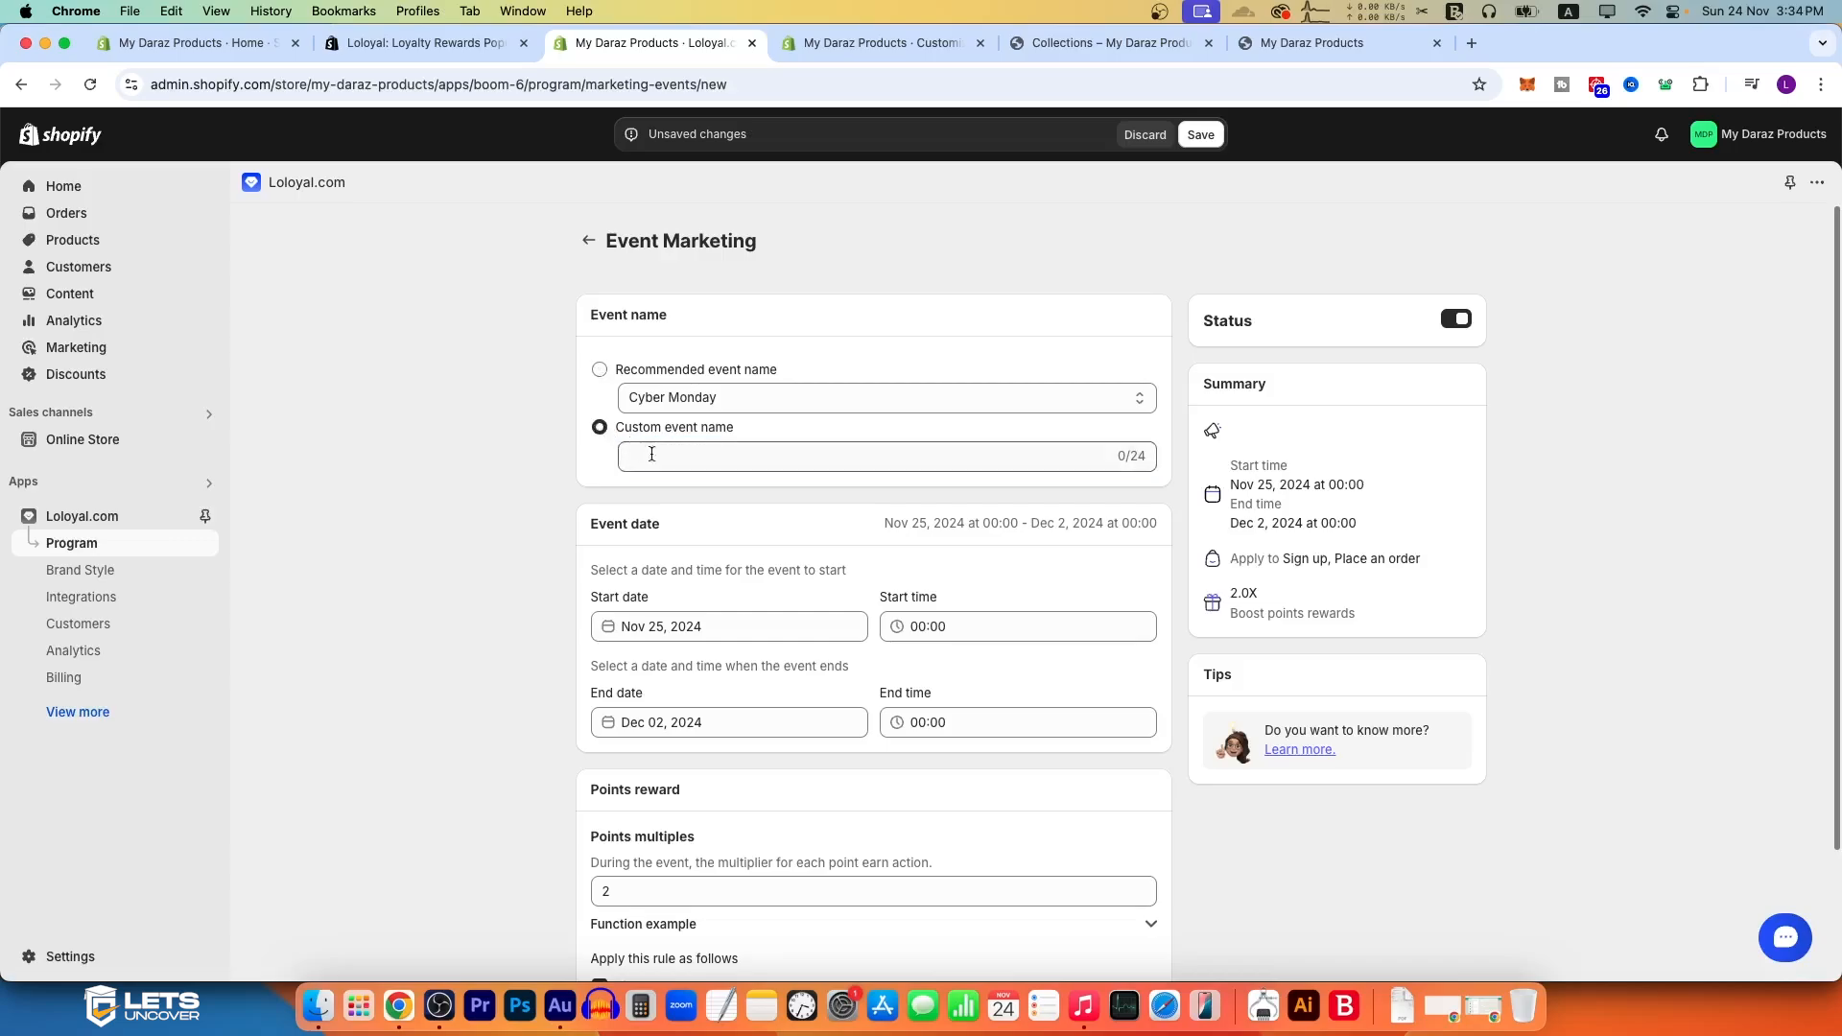
pyautogui.click(732, 454)
pyautogui.write('Azadi Sale')
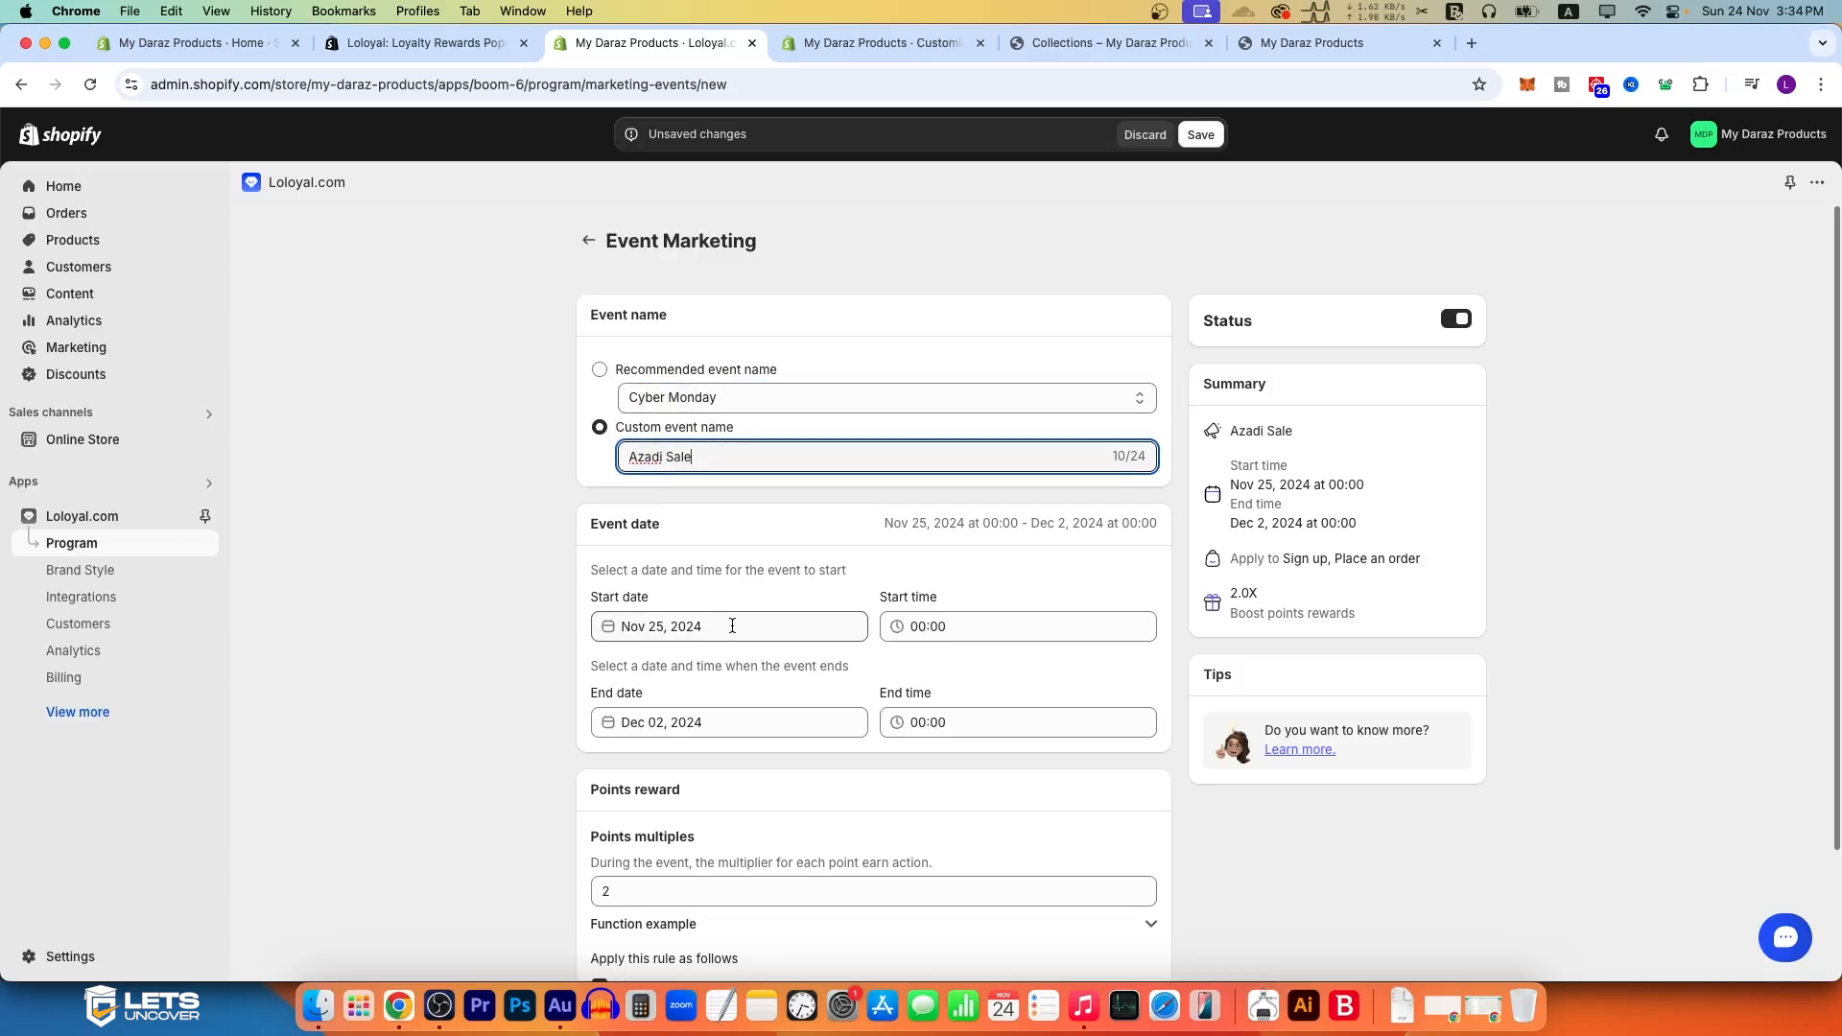
# Step: Set the event to start on Dec 01, 2024 and end on Dec 06, 2024
pyautogui.scroll(-1, 709, 588)
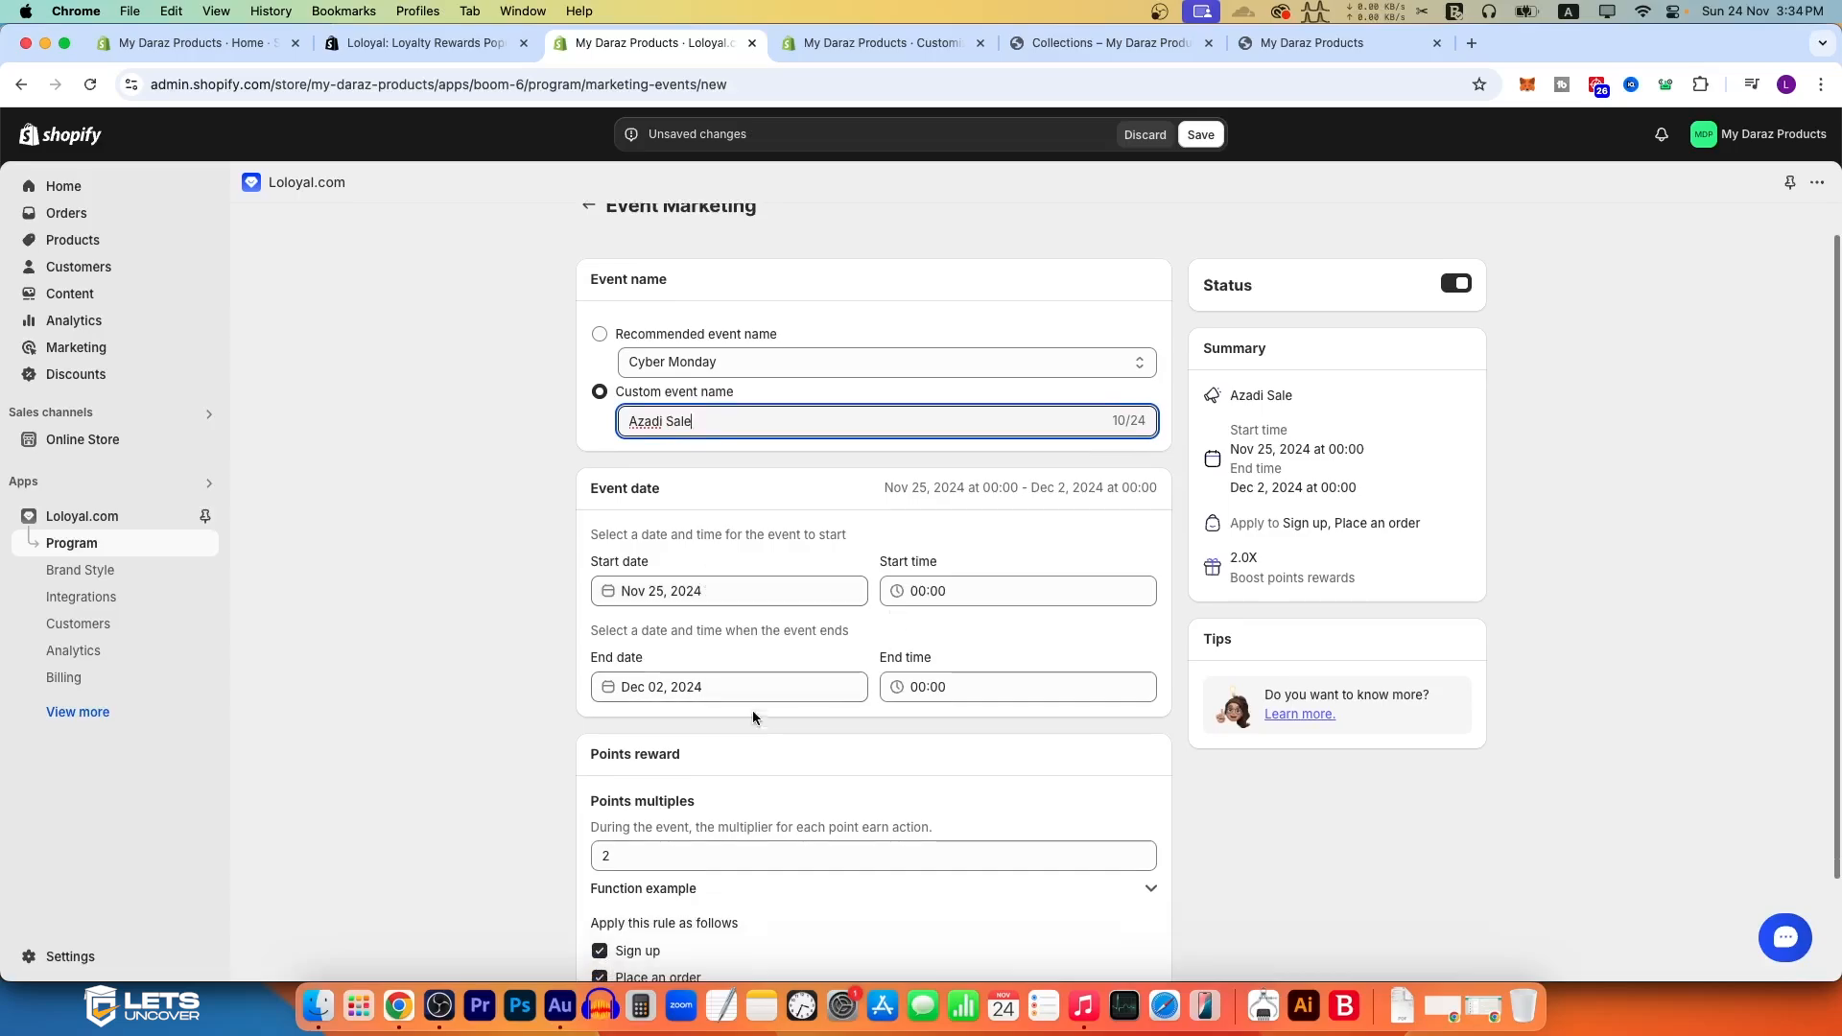
pyautogui.click(629, 592)
pyautogui.click(615, 637)
pyautogui.click(615, 638)
pyautogui.click(615, 637)
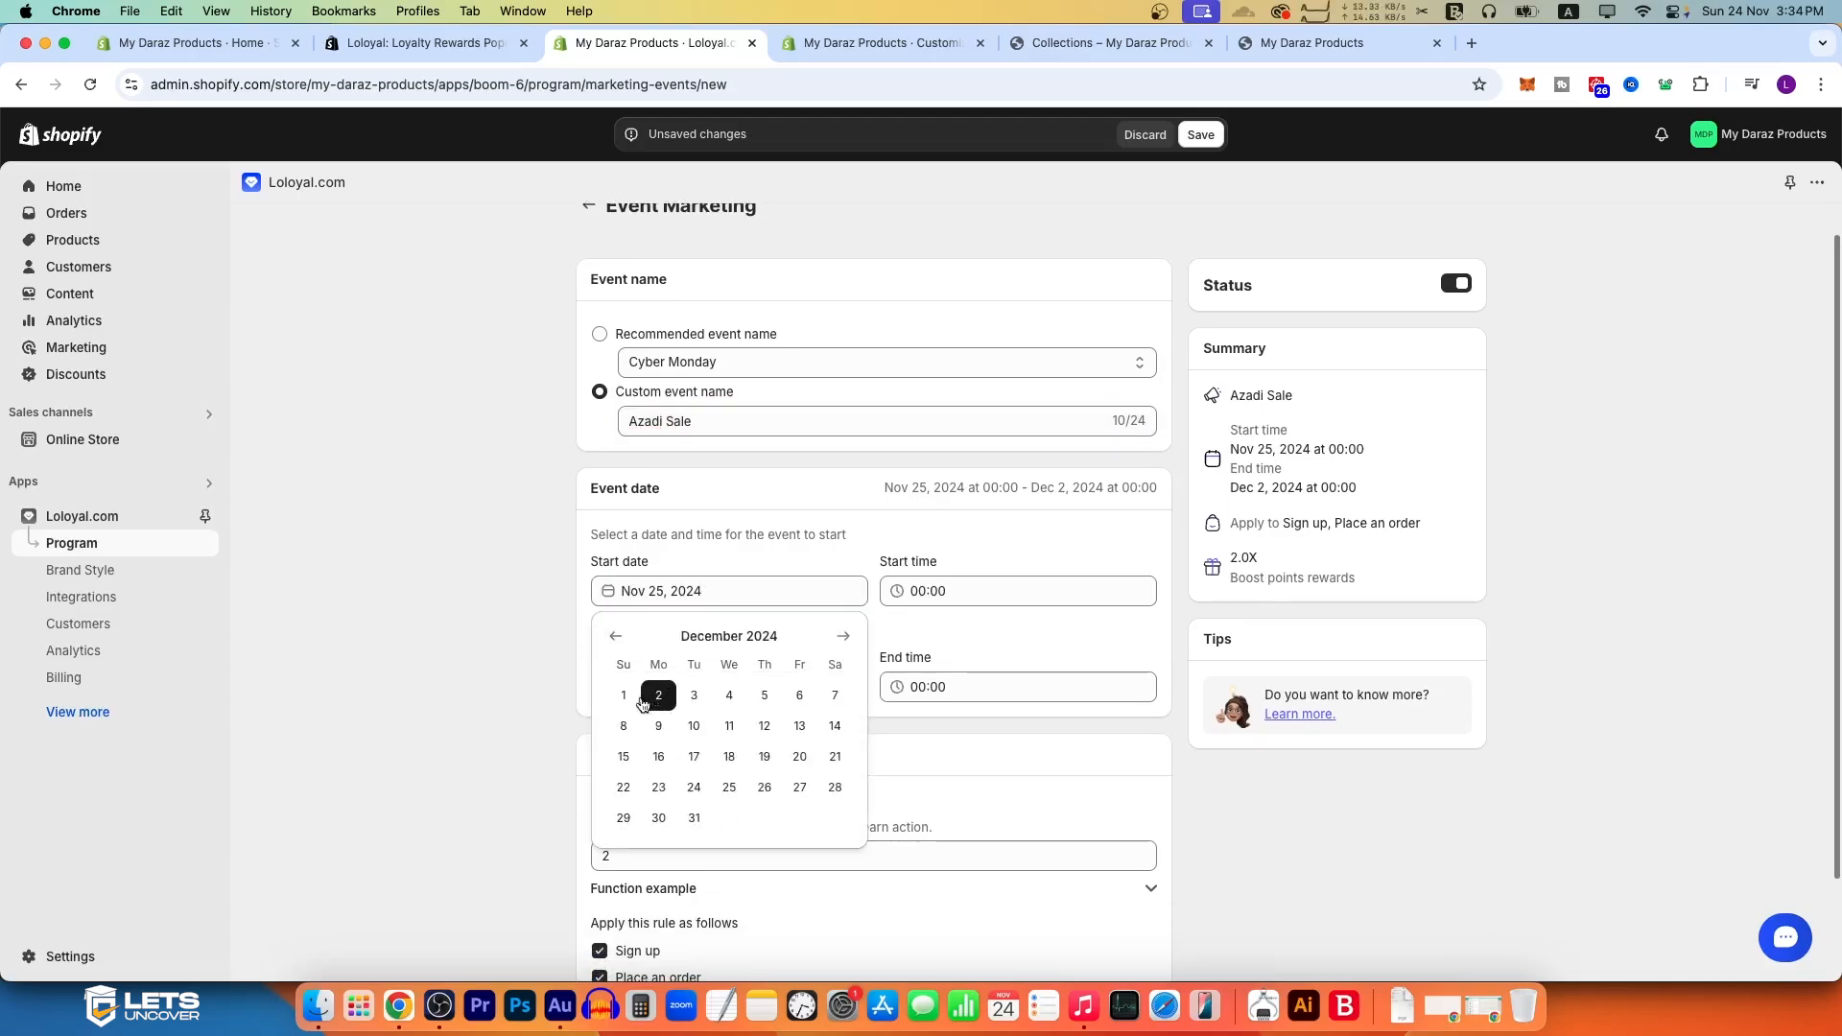
pyautogui.click(625, 697)
pyautogui.click(712, 689)
pyautogui.click(806, 795)
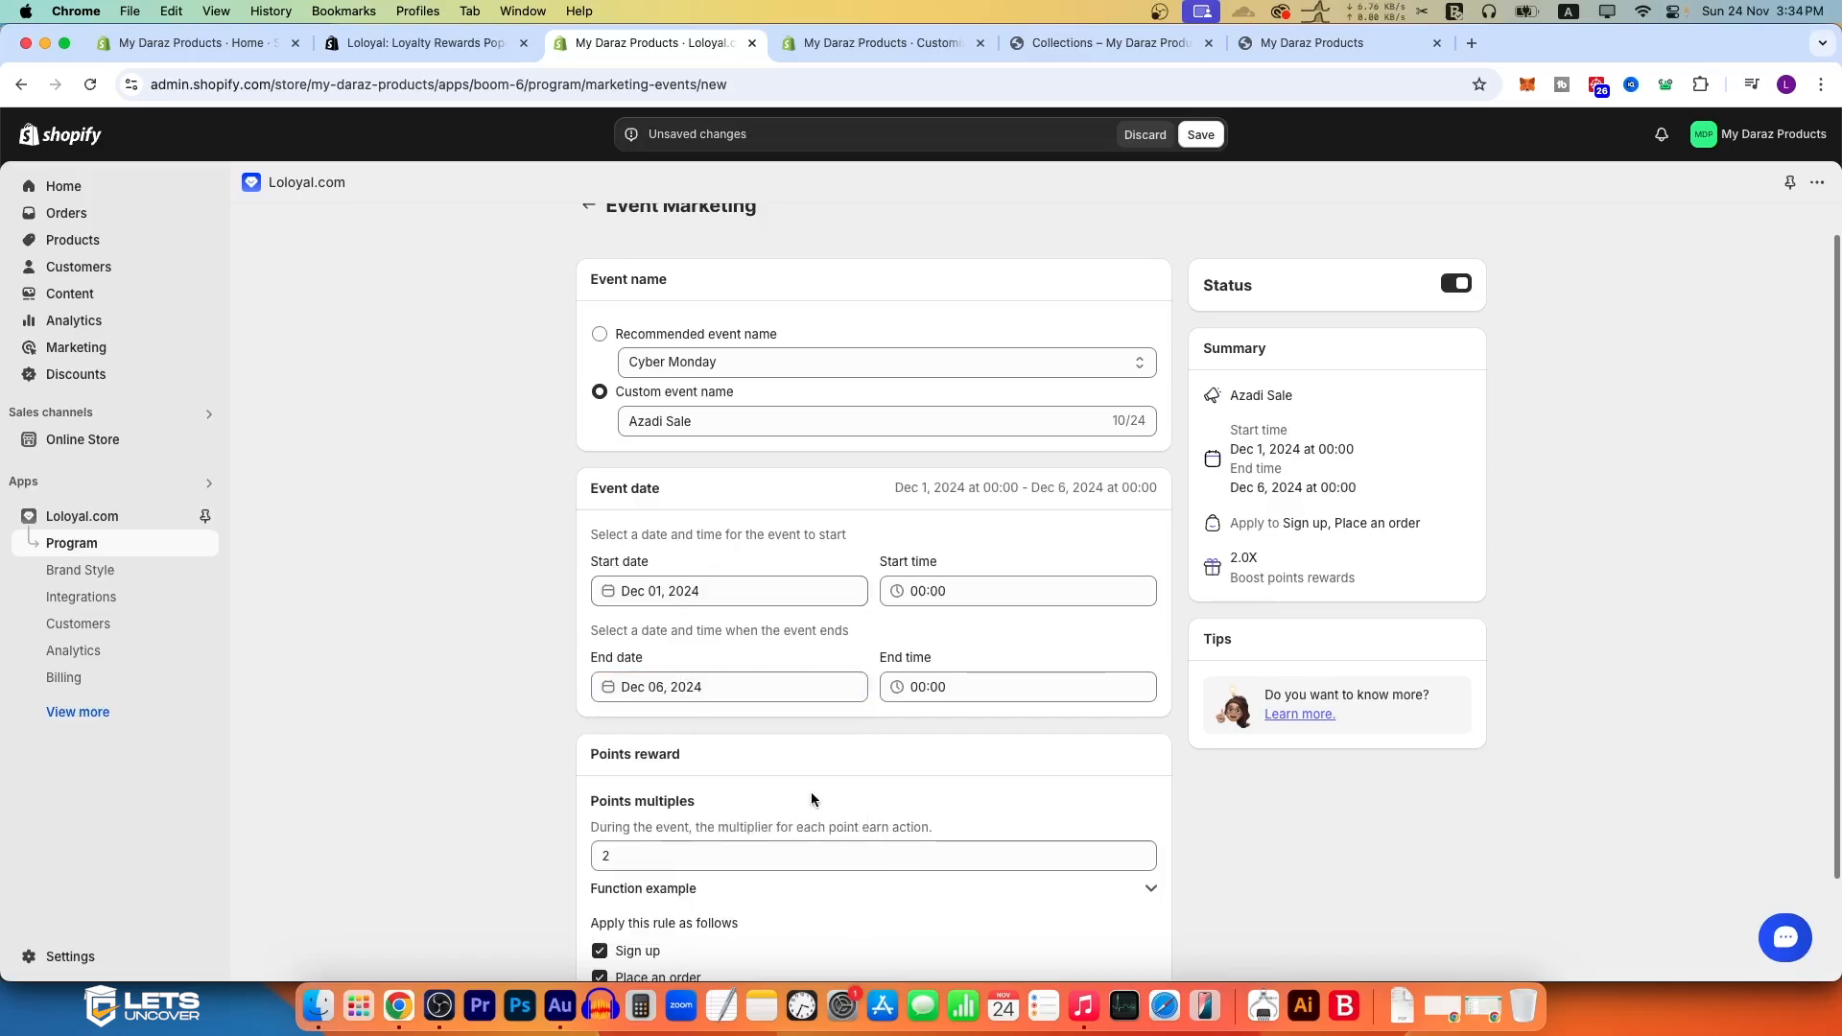
# Step: Check the event's points multiplier and summary, save the event, and check its dates in the events list
pyautogui.scroll(-2, 685, 641)
pyautogui.click(638, 729)
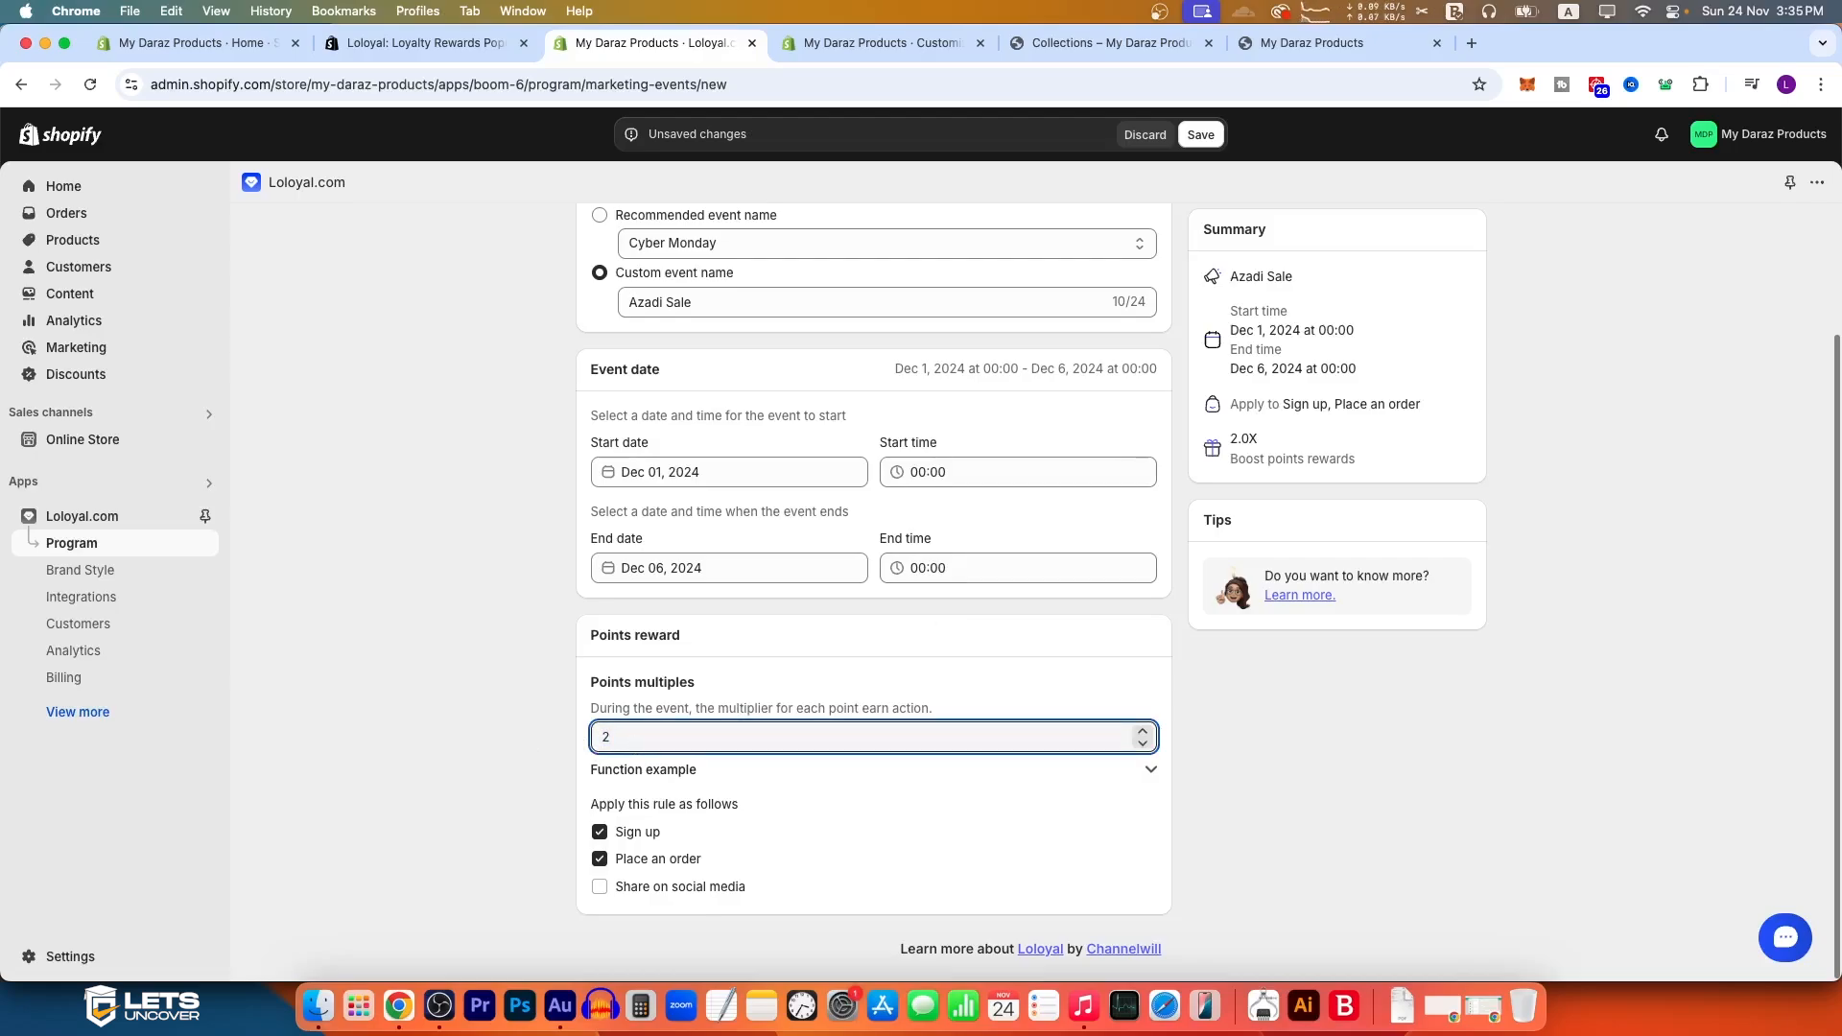
pyautogui.moveTo(614, 737); pyautogui.dragTo(564, 740)
pyautogui.moveTo(1229, 432); pyautogui.dragTo(1322, 465)
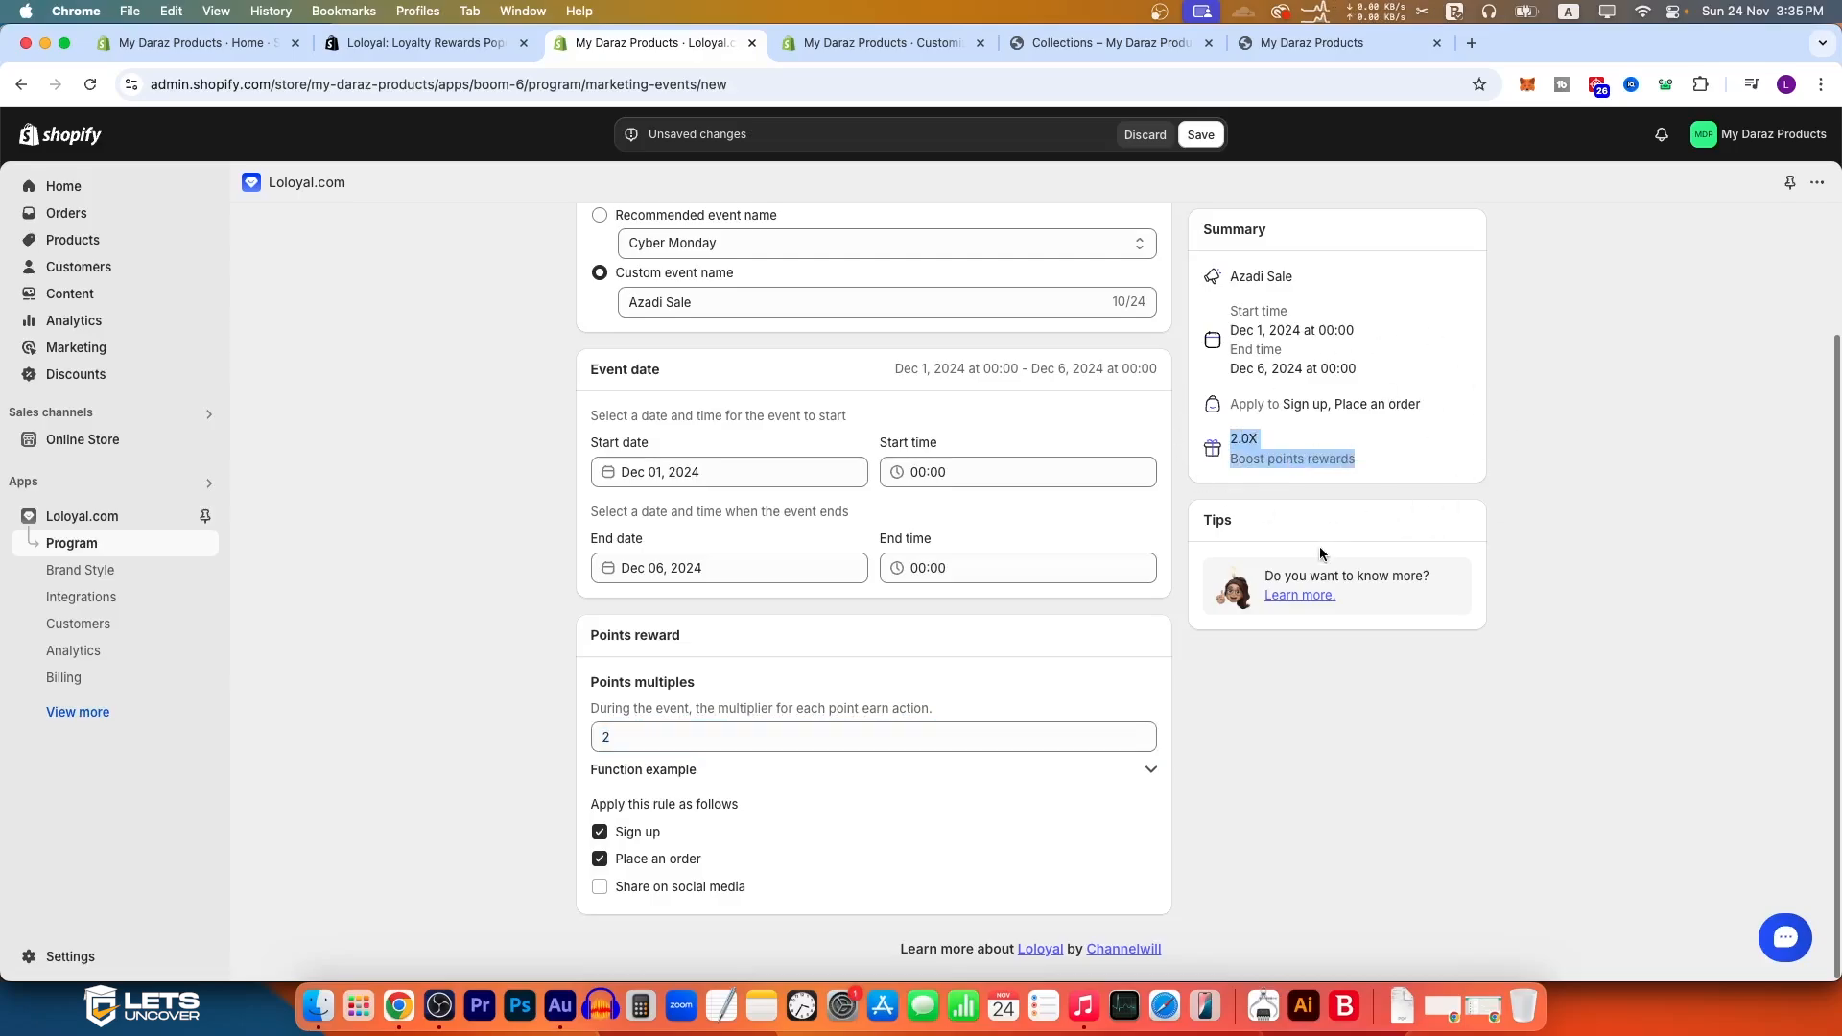
pyautogui.scroll(3, 1320, 547)
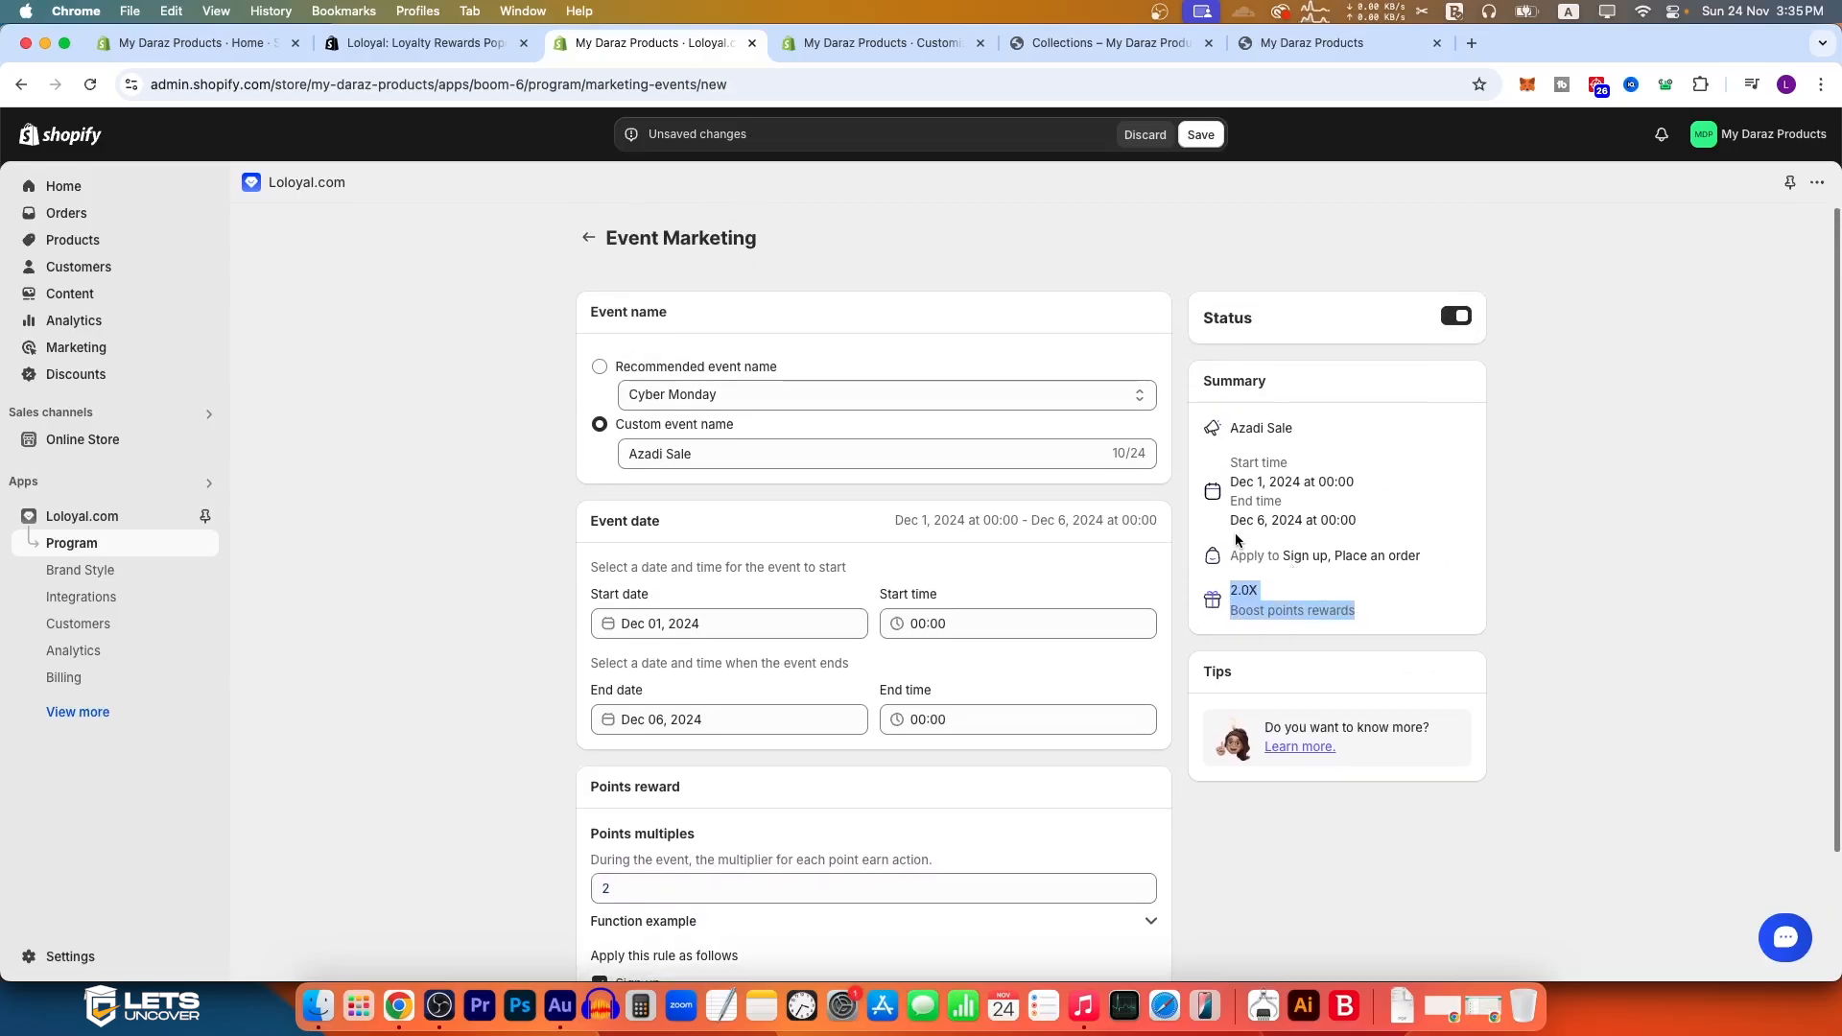
pyautogui.click(1201, 135)
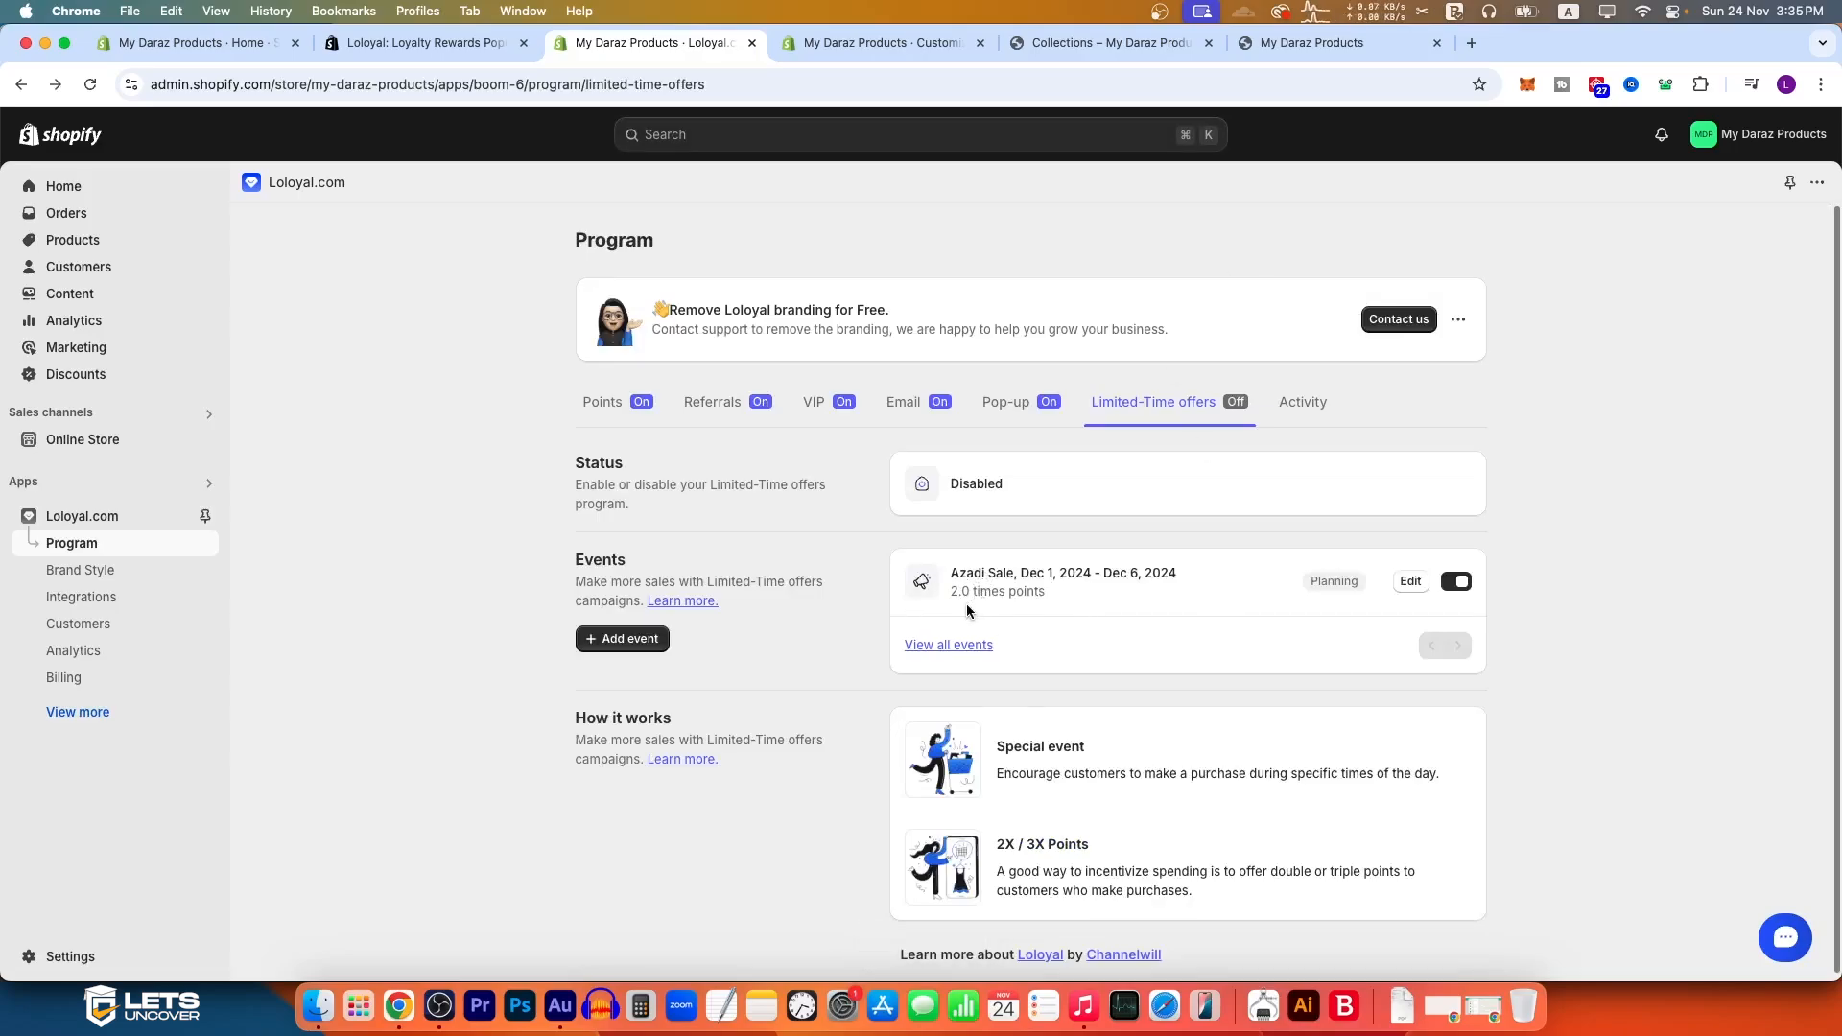
pyautogui.moveTo(1019, 573); pyautogui.dragTo(1176, 575)
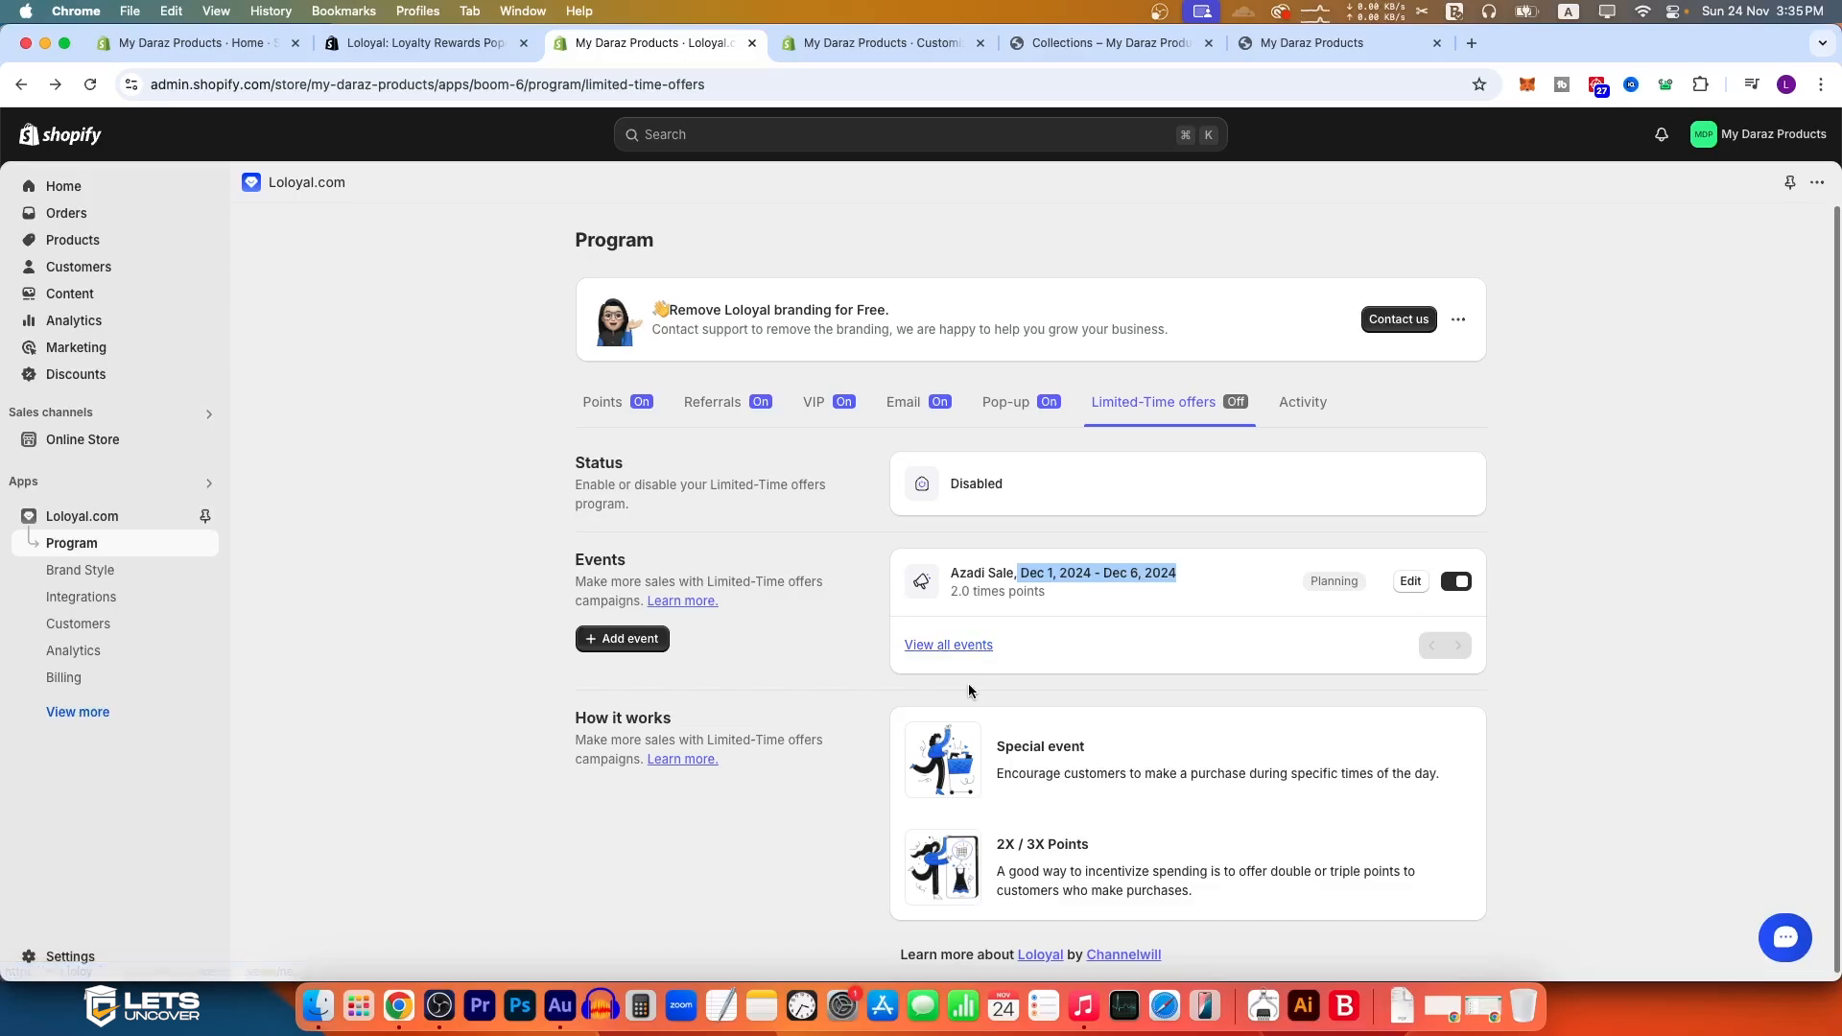
# Step: Examine the program's Activity page, including the Points, Referrals and VIP sections
pyautogui.click(1303, 402)
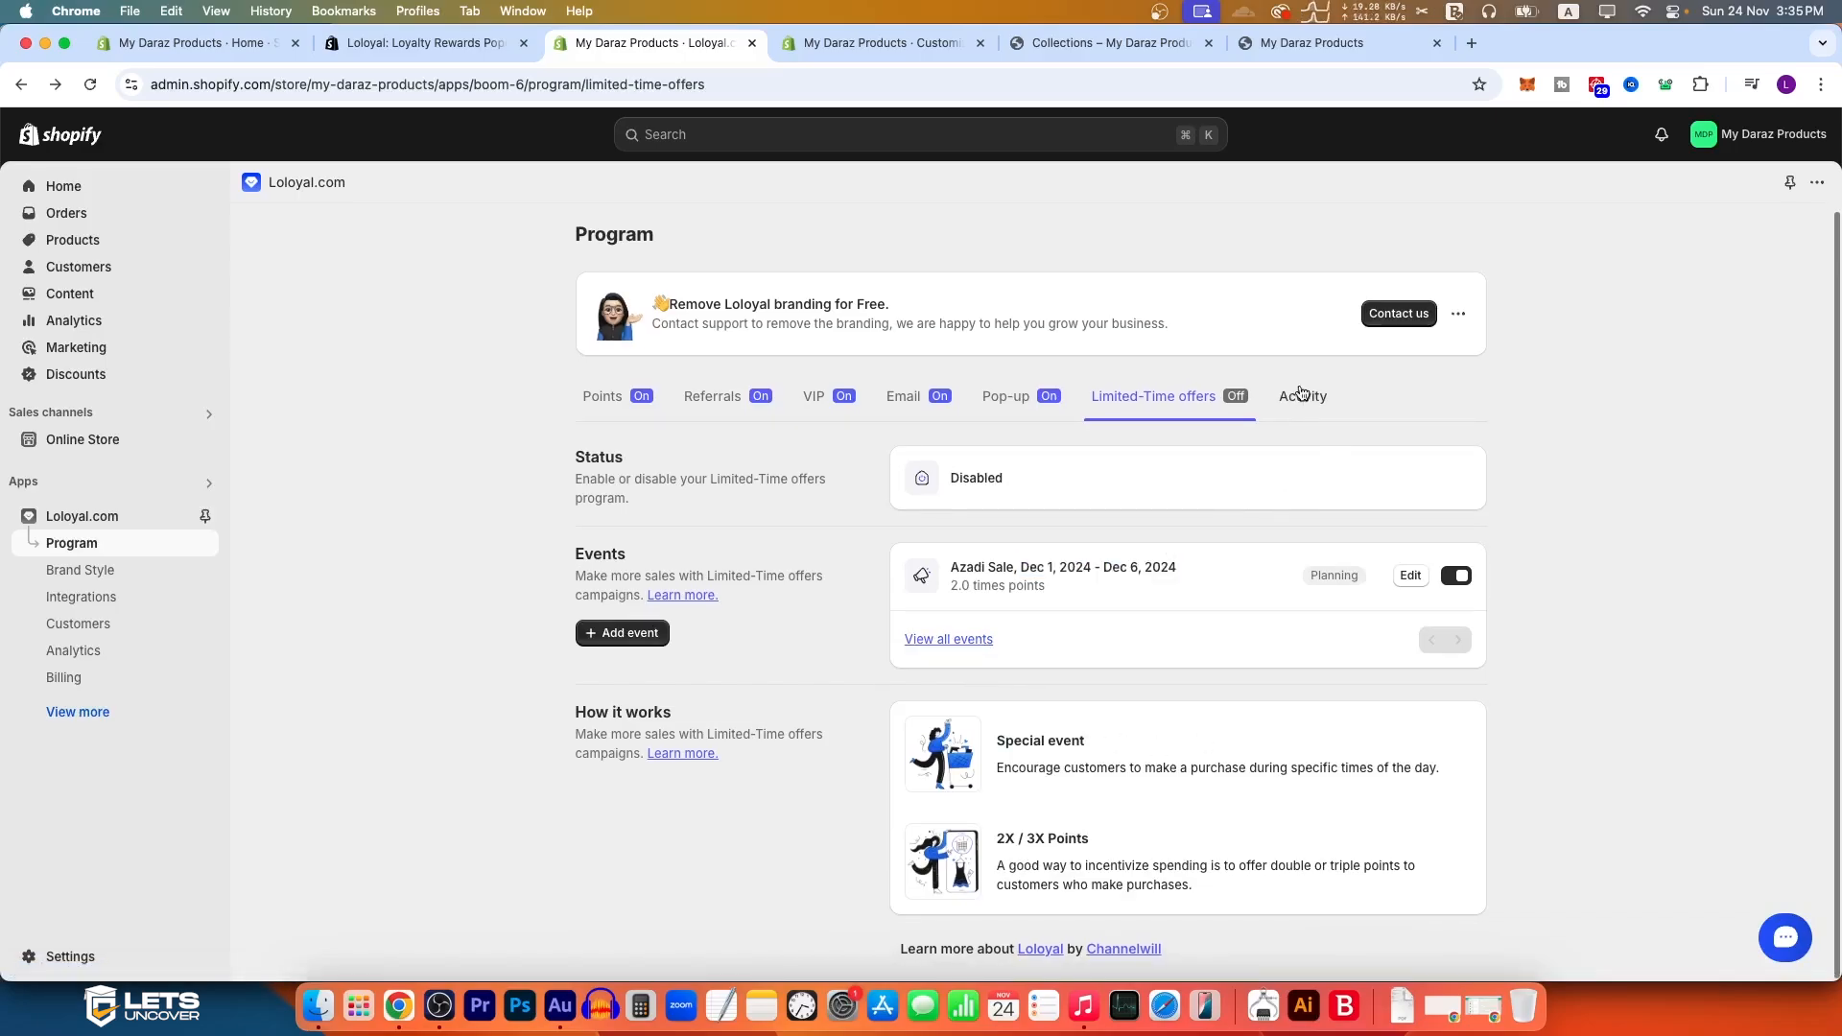
pyautogui.scroll(-10, 802, 714)
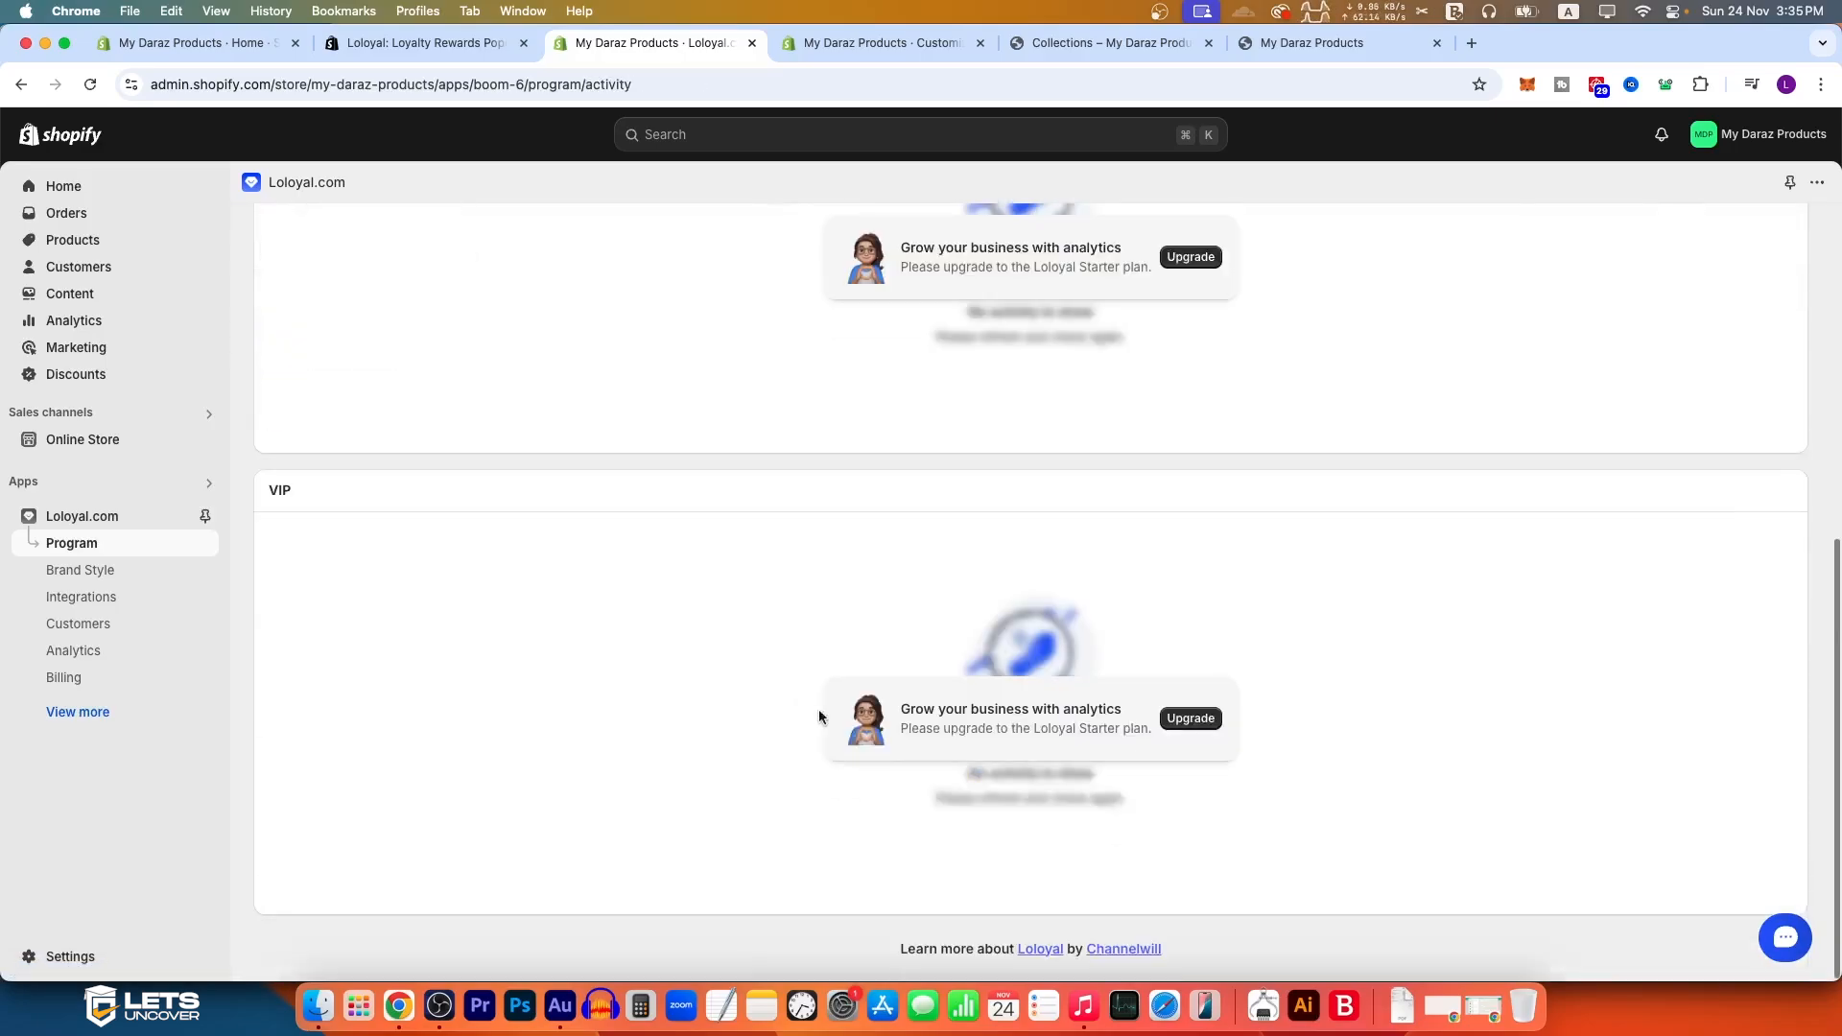
pyautogui.scroll(10, 758, 710)
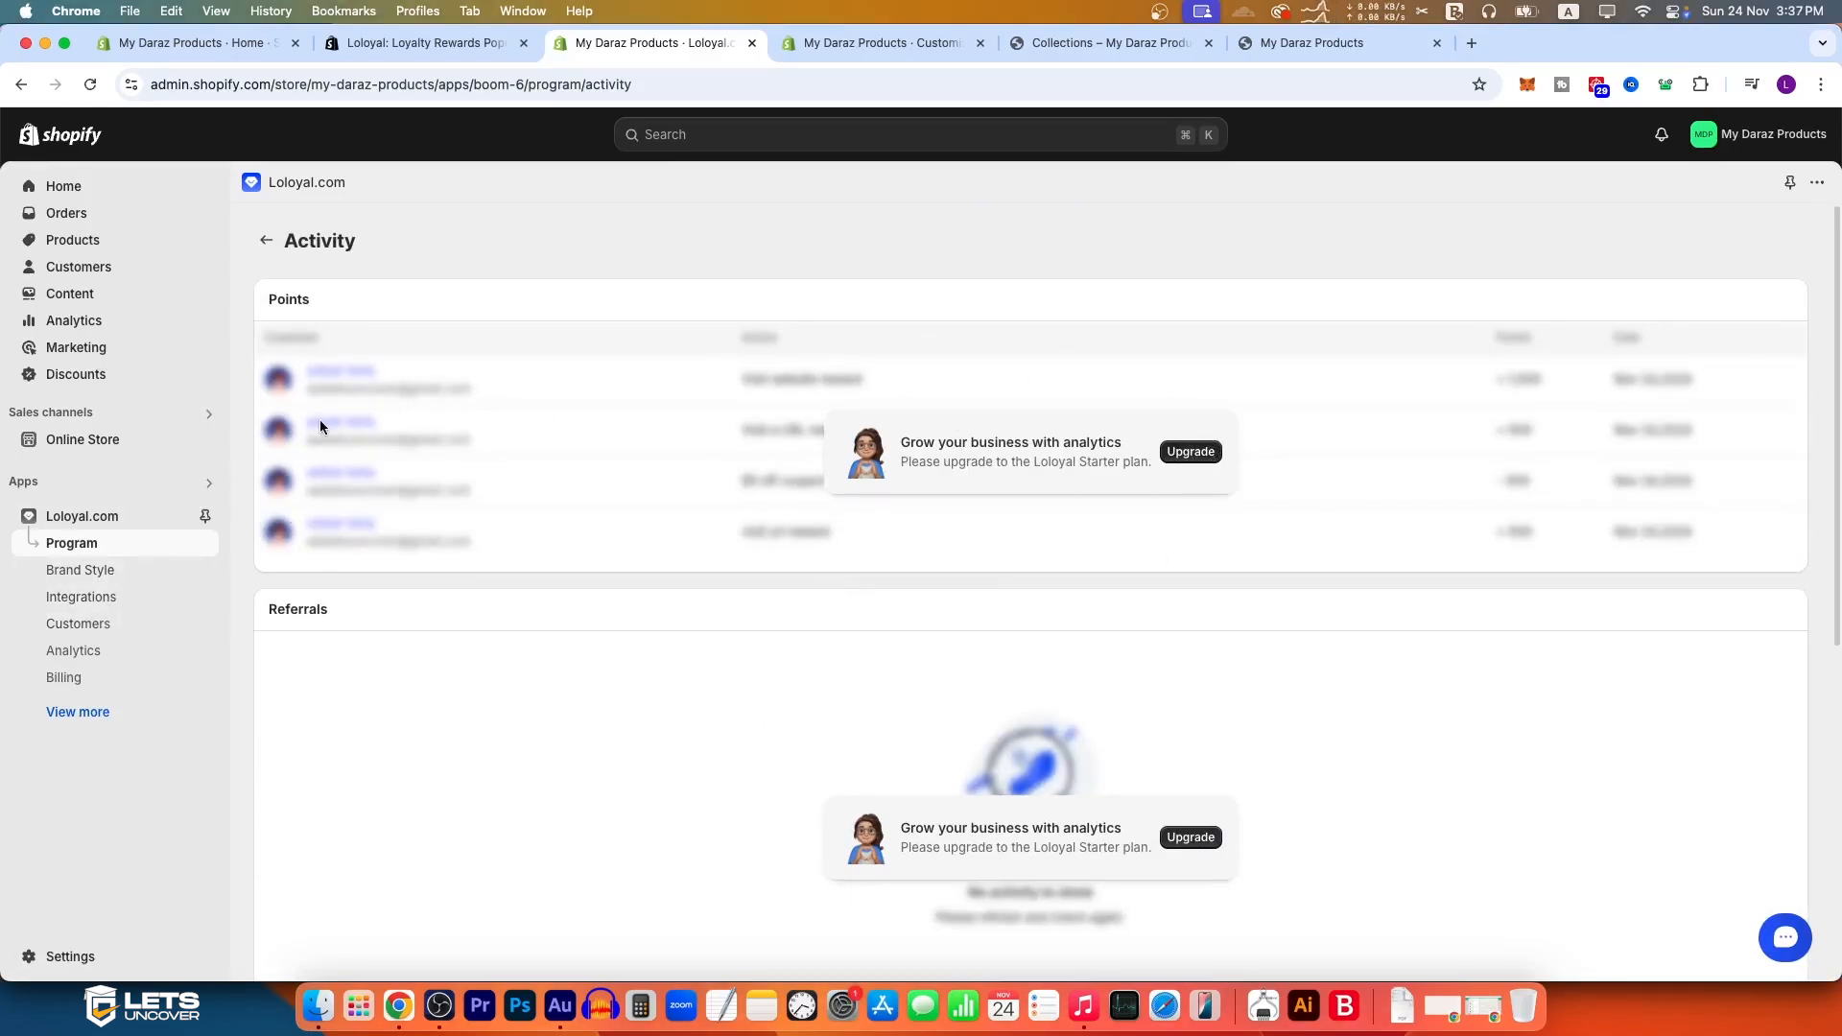
pyautogui.scroll(-6, 322, 519)
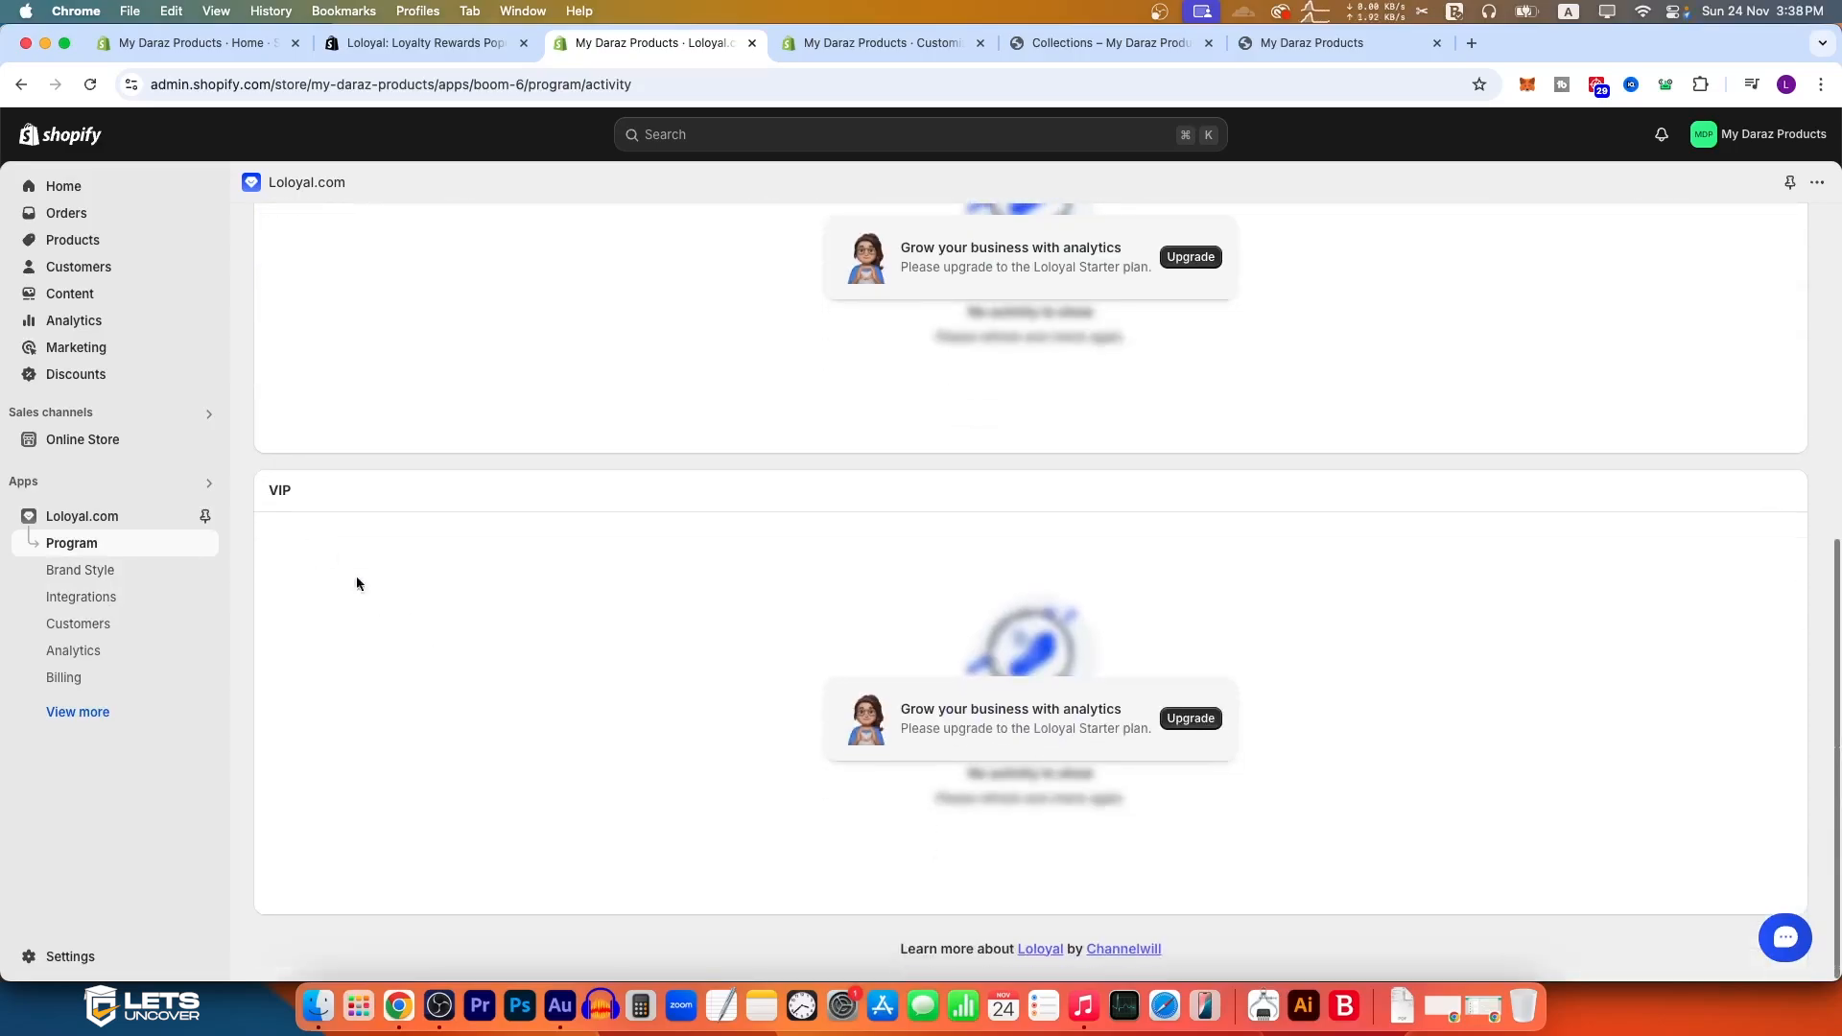
pyautogui.scroll(10, 320, 551)
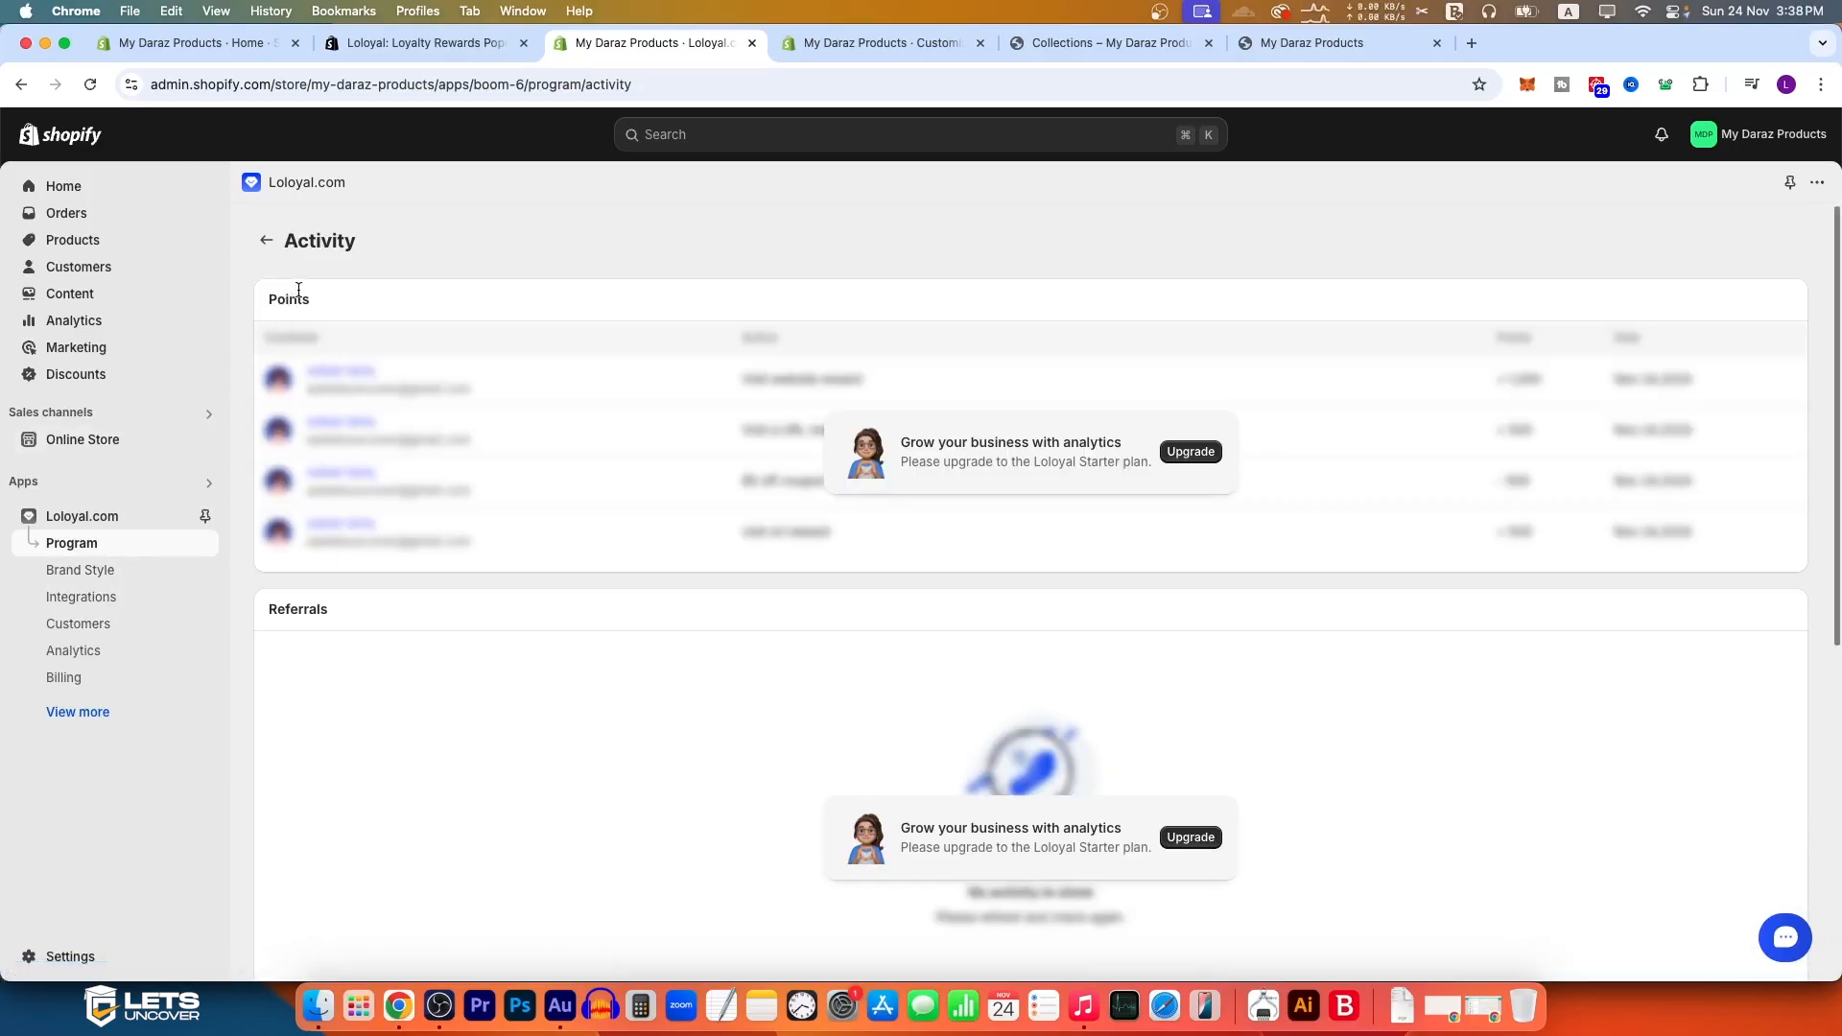
pyautogui.scroll(-5, 338, 637)
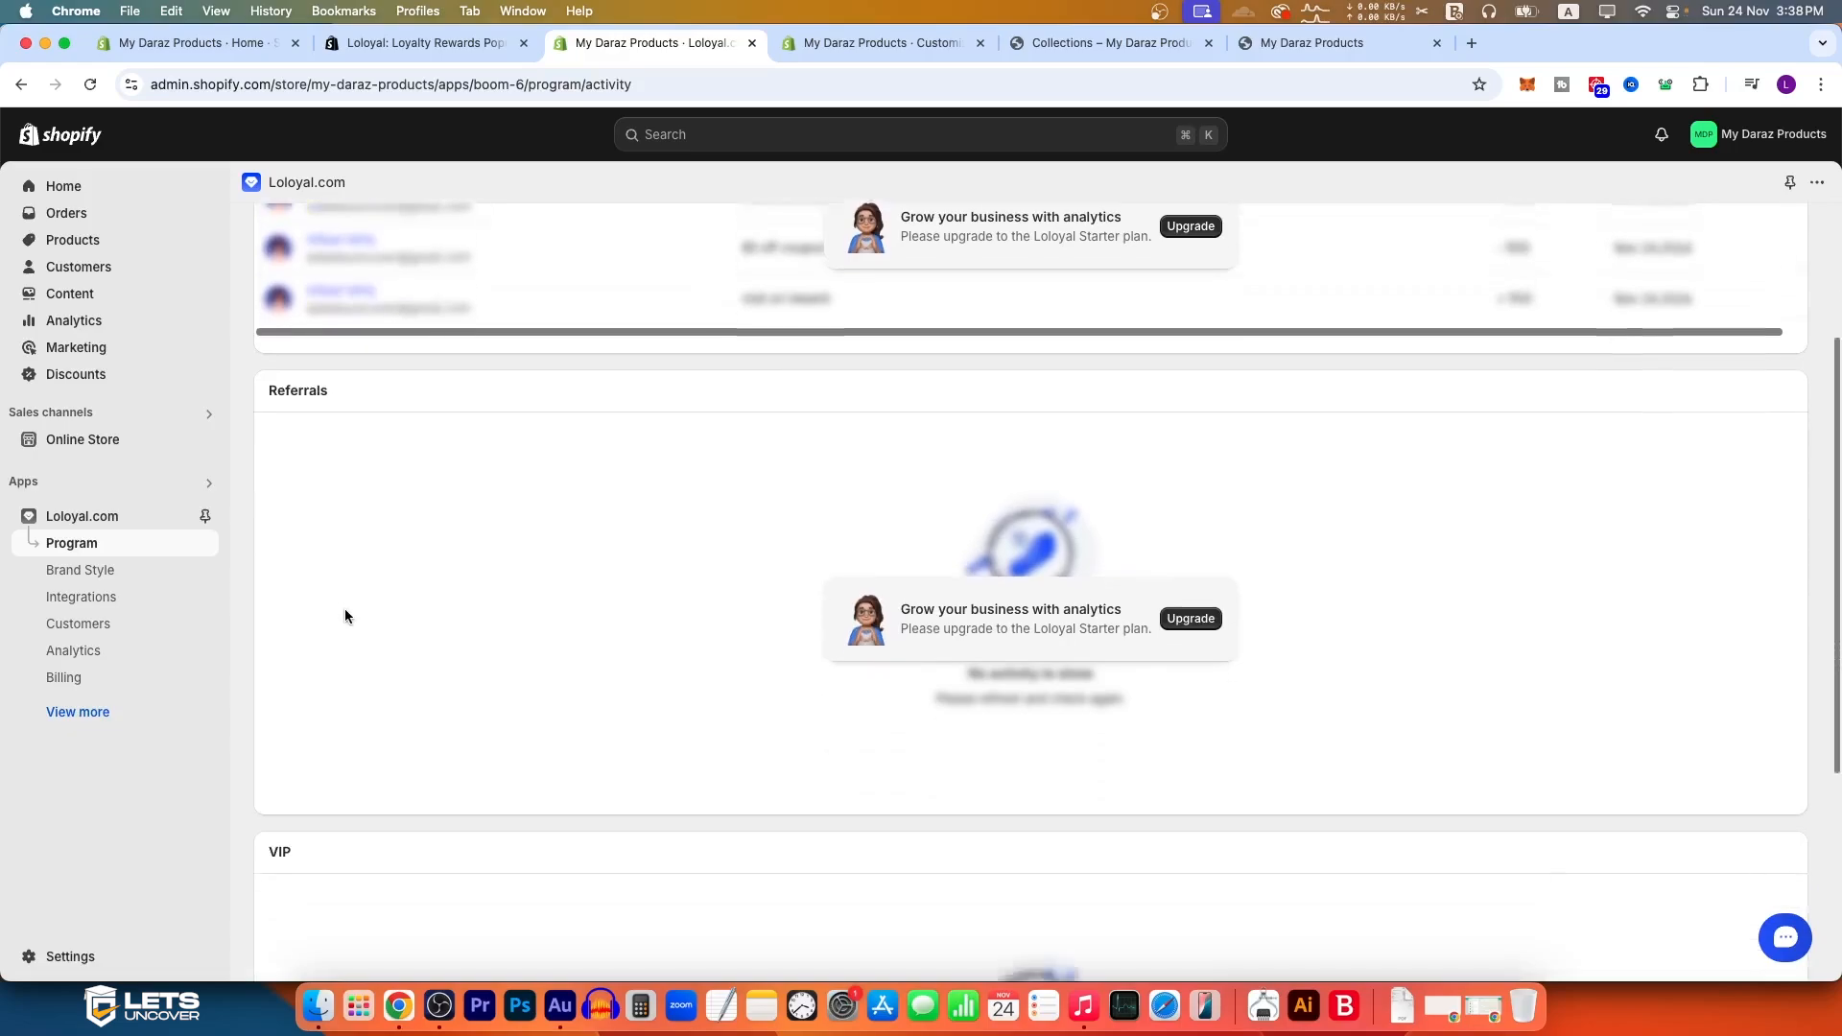
# Step: Open the Brand Style settings and set the desktop widget launcher's button color to #f53224 and text color to #ffffff
pyautogui.click(106, 571)
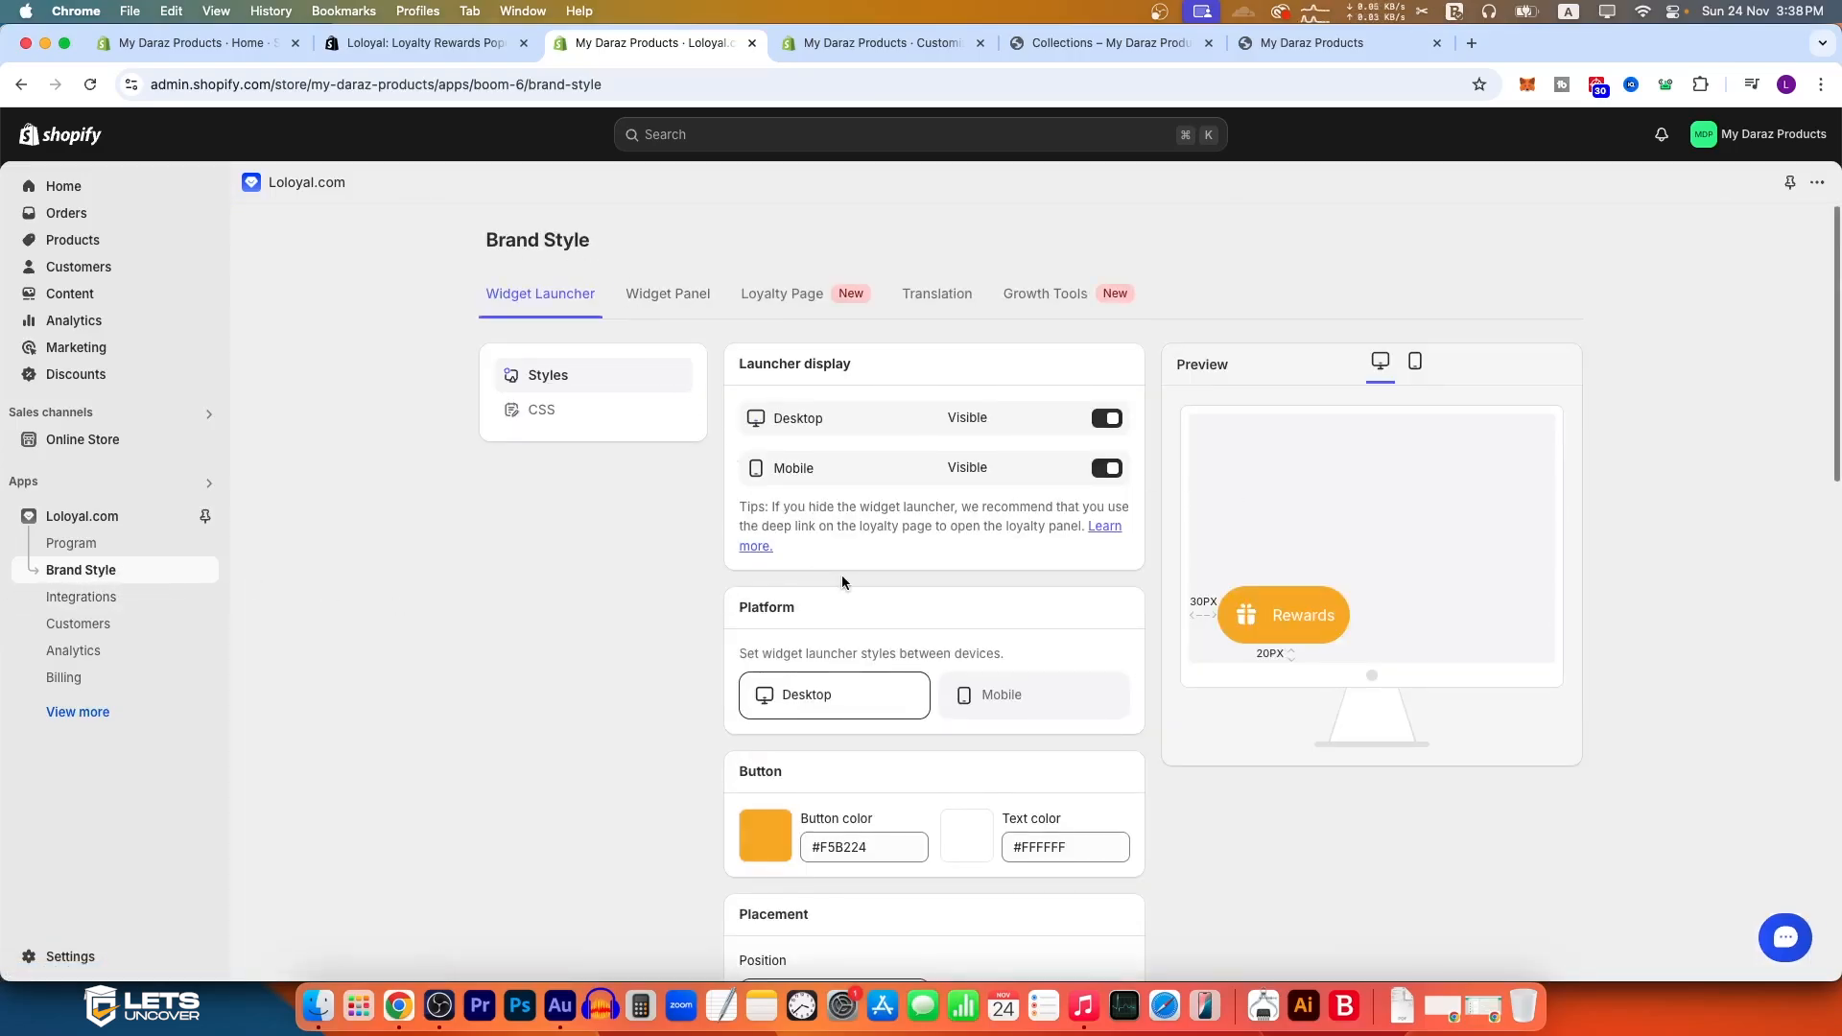
pyautogui.click(768, 849)
pyautogui.moveTo(919, 671); pyautogui.dragTo(925, 663)
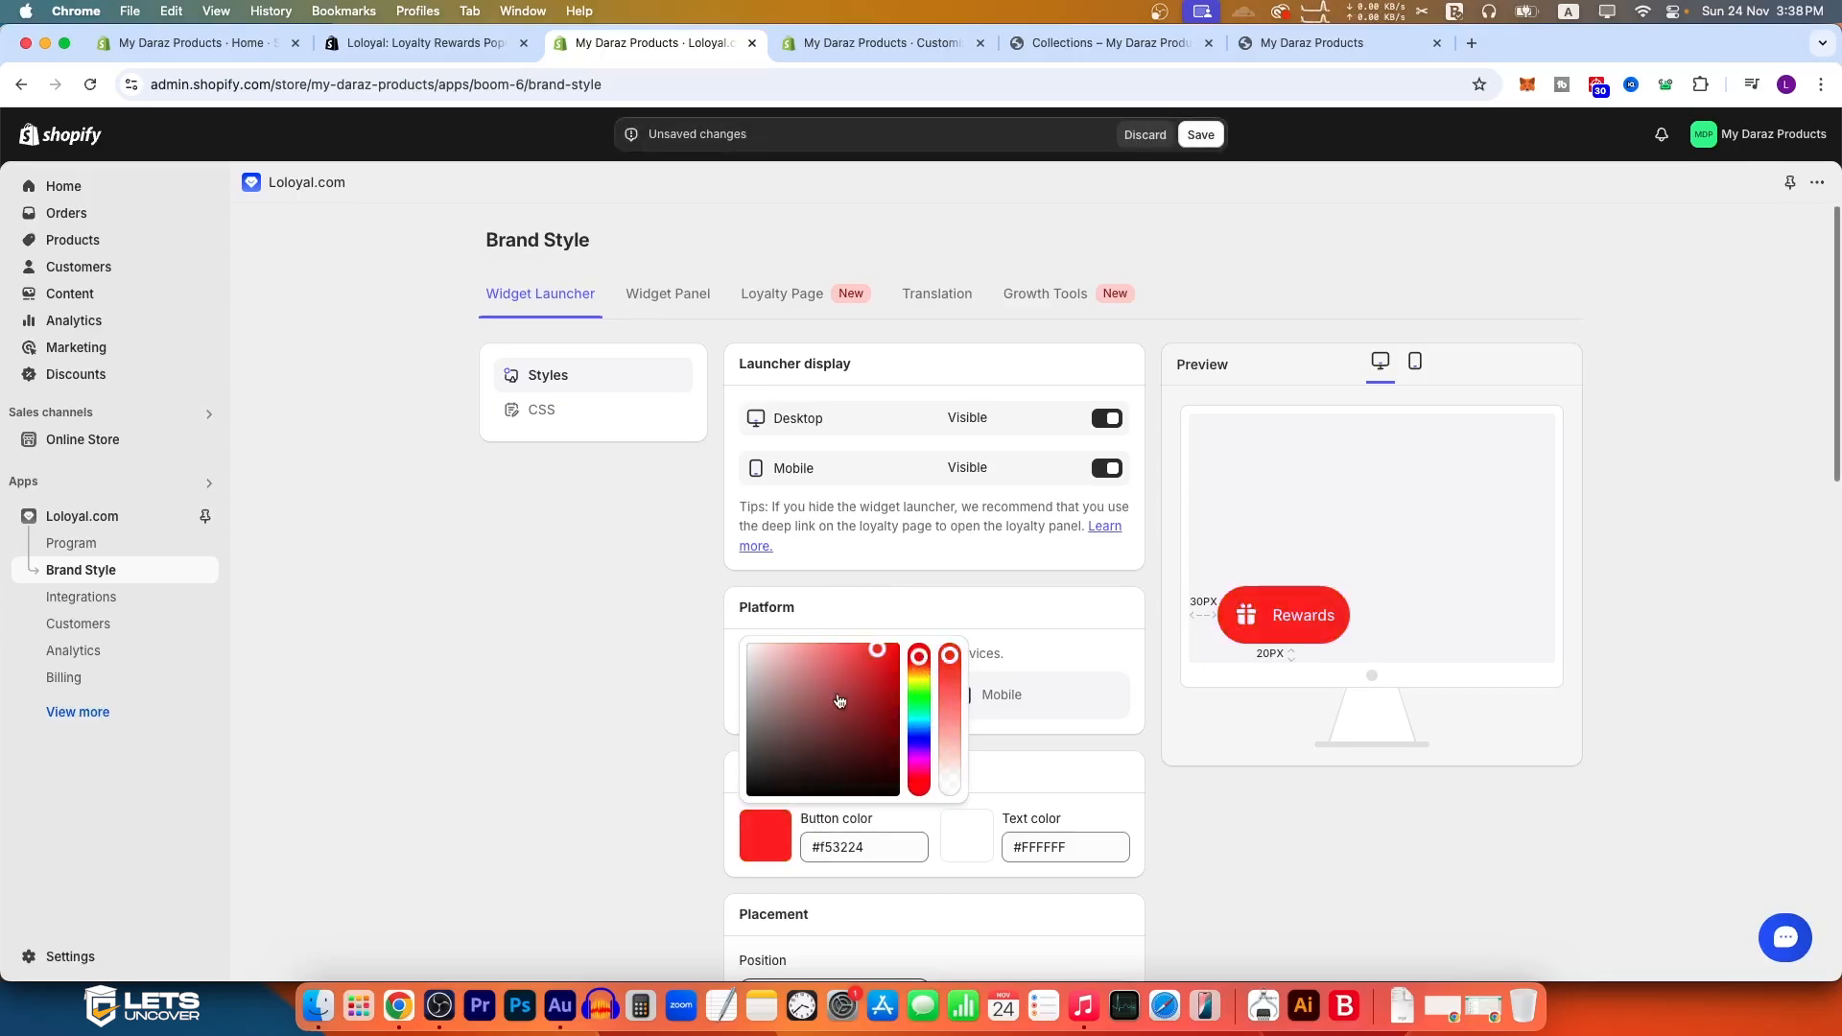
pyautogui.click(683, 638)
pyautogui.scroll(-1, 960, 748)
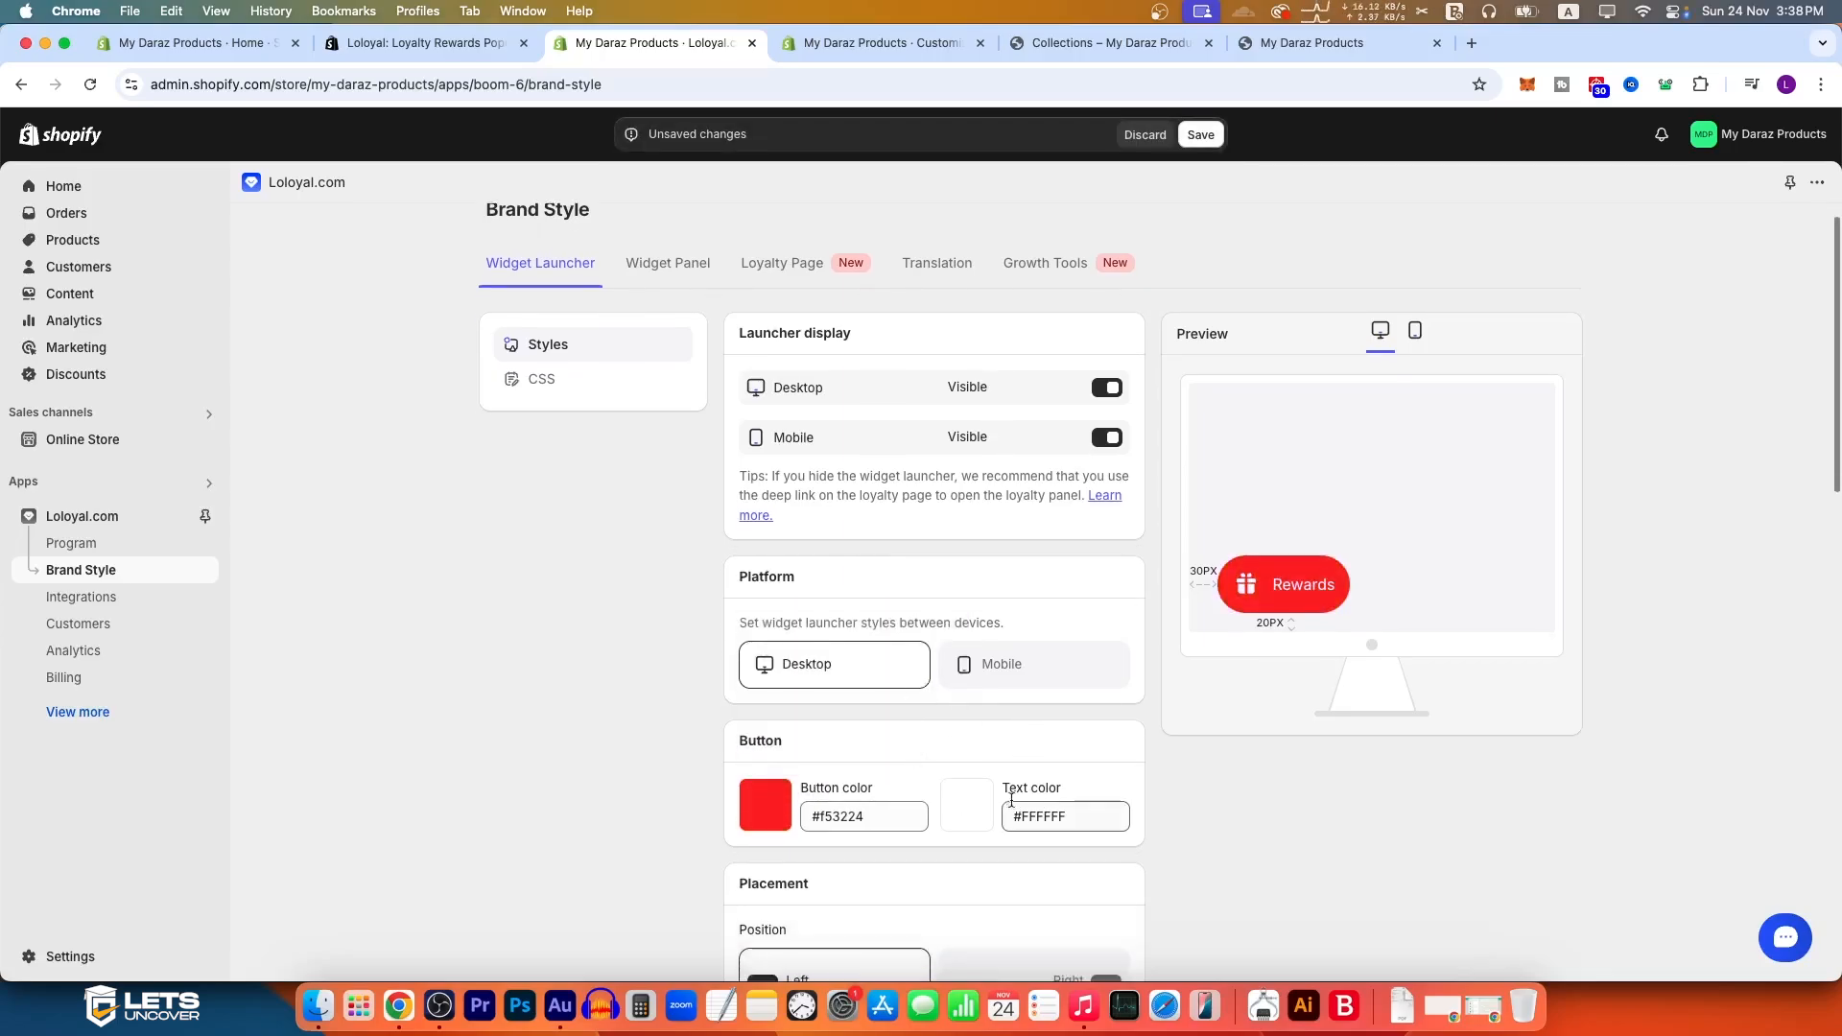
pyautogui.click(977, 801)
pyautogui.moveTo(1029, 708); pyautogui.dragTo(928, 590)
# Step: Try the launcher's Right position, return it to Left, and set the side spacing to 35 px
pyautogui.scroll(-5, 691, 714)
pyautogui.scroll(-3, 694, 713)
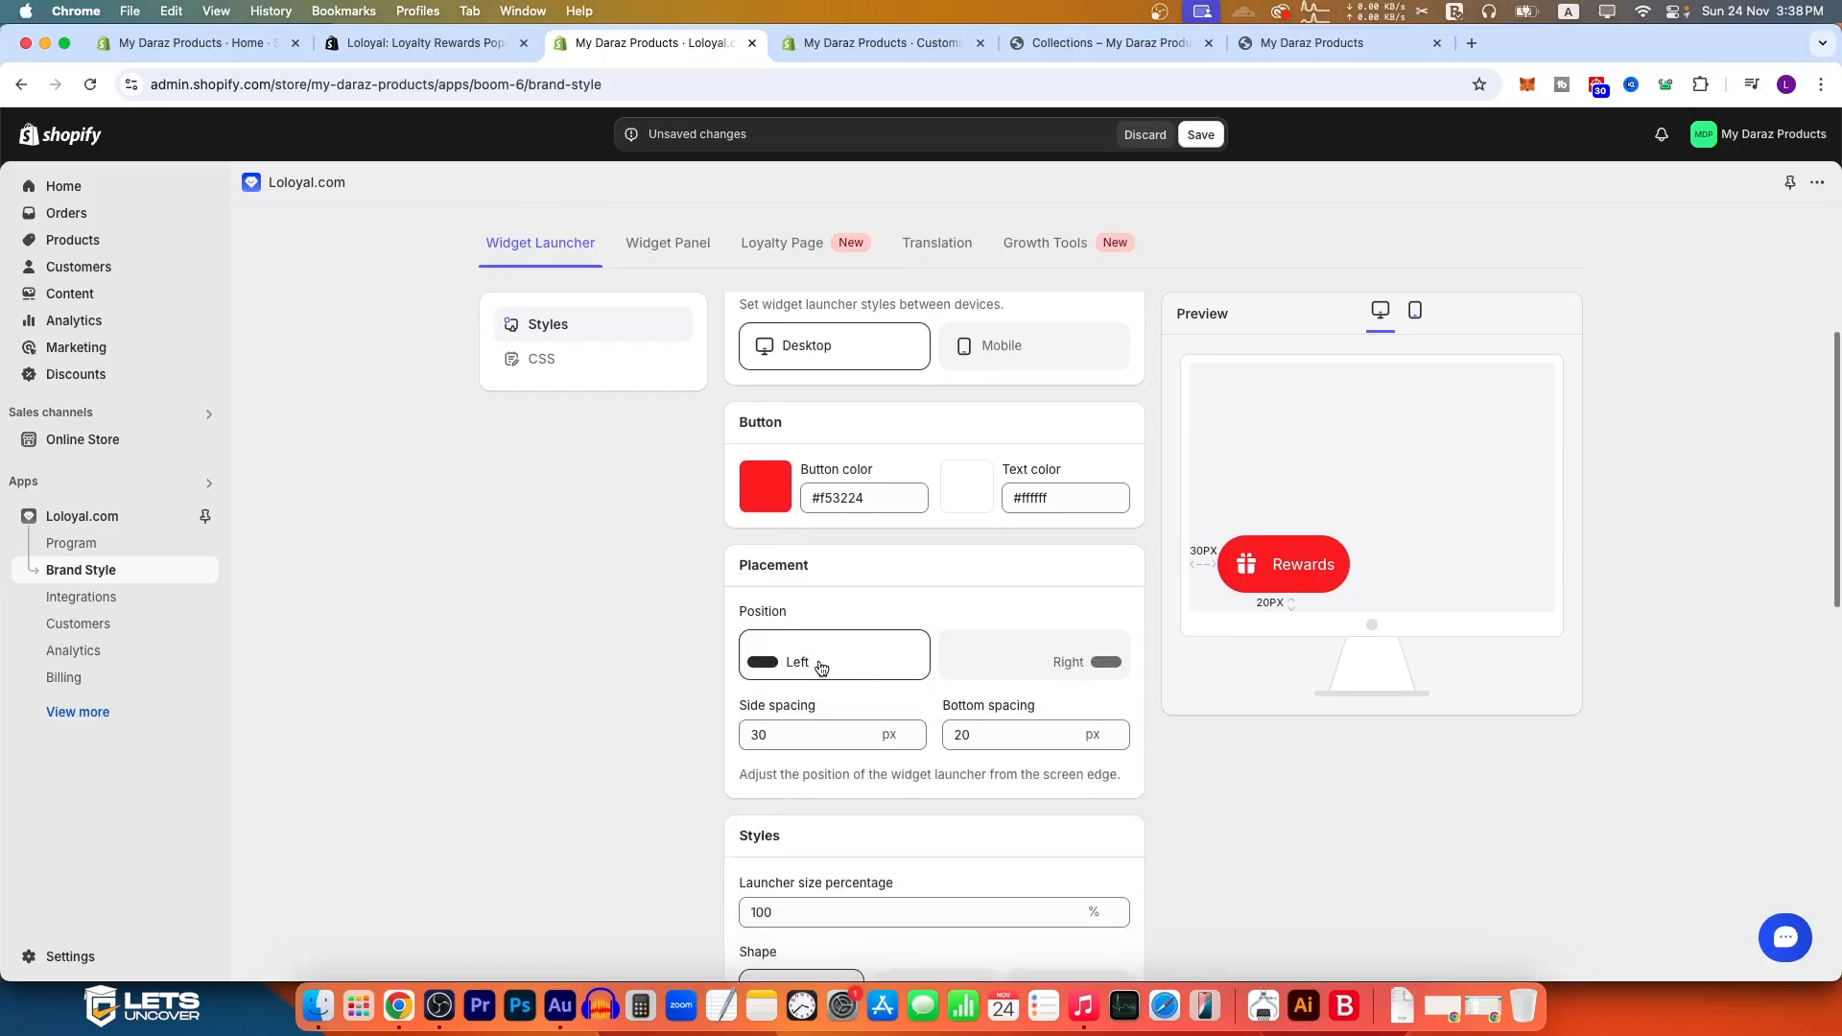
pyautogui.click(1008, 672)
pyautogui.click(856, 656)
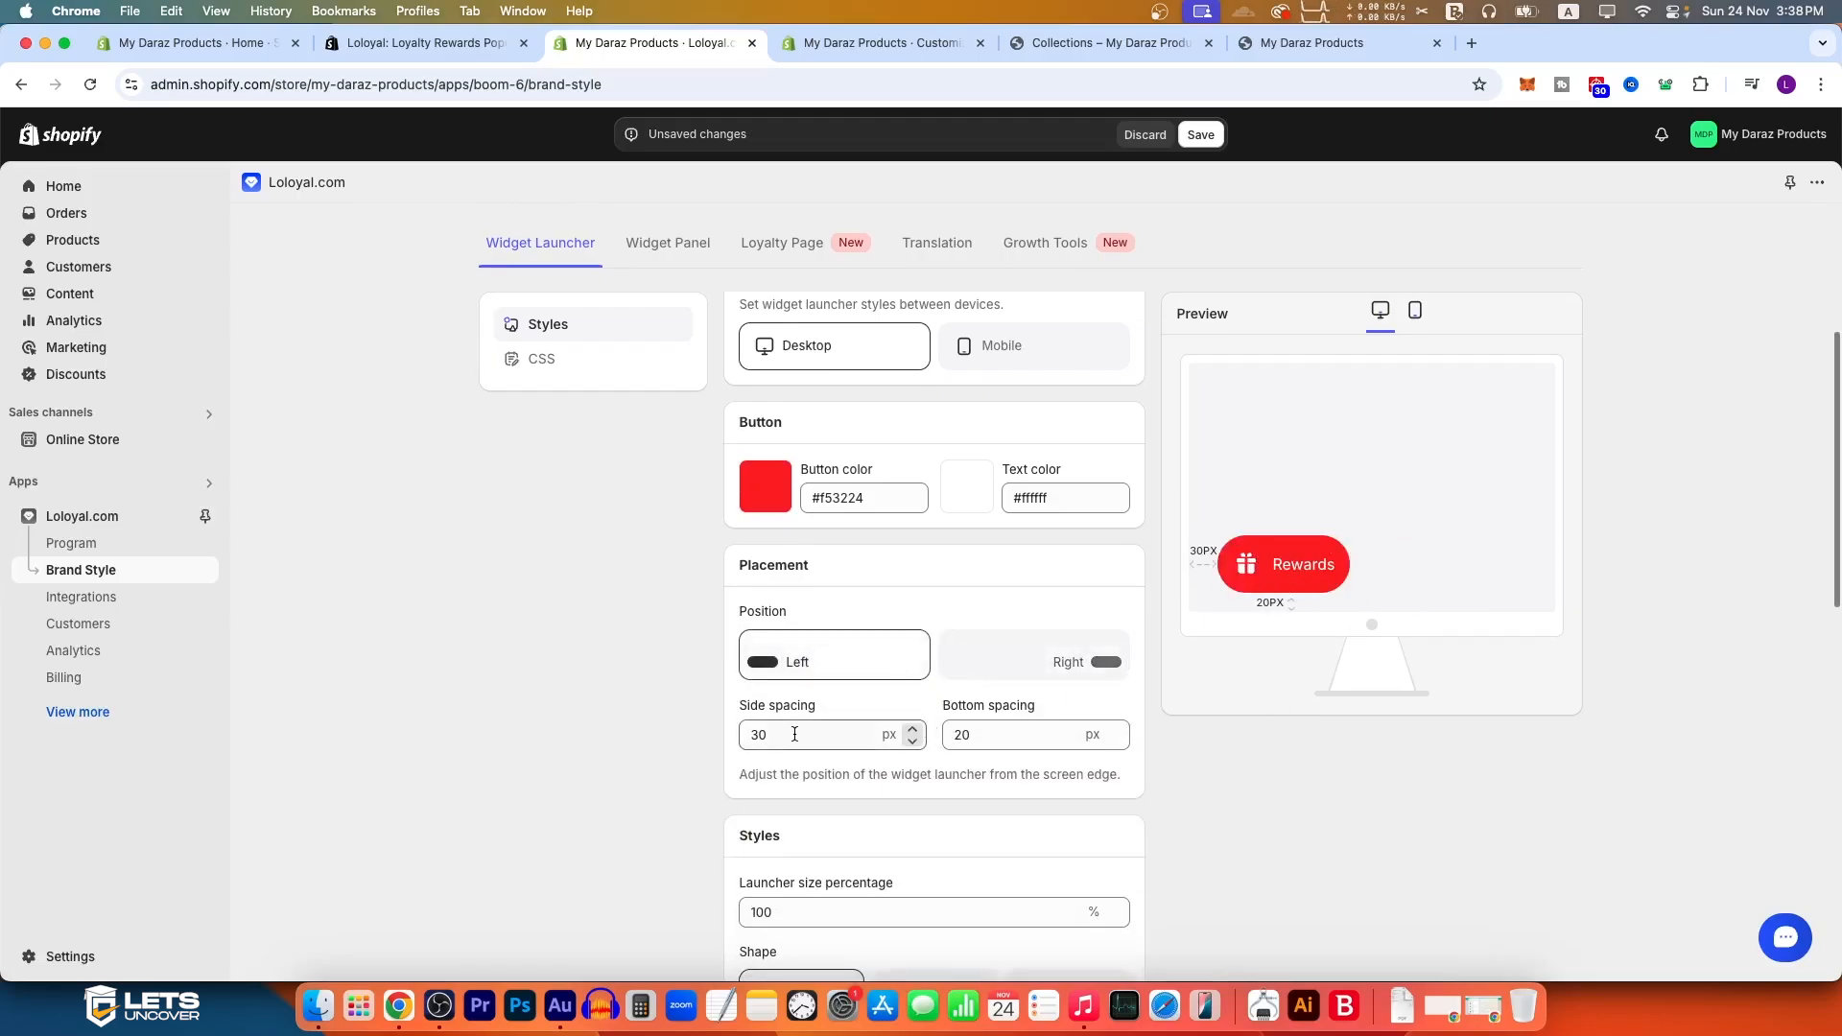
pyautogui.click(917, 734)
pyautogui.click(914, 729)
pyautogui.click(914, 729)
pyautogui.click(914, 729)
pyautogui.click(915, 729)
pyautogui.click(914, 729)
pyautogui.click(914, 729)
pyautogui.click(915, 741)
pyautogui.click(915, 741)
pyautogui.click(916, 741)
pyautogui.click(915, 741)
pyautogui.click(915, 741)
pyautogui.click(916, 740)
pyautogui.click(915, 729)
pyautogui.click(914, 730)
pyautogui.click(915, 729)
pyautogui.click(914, 729)
pyautogui.click(915, 729)
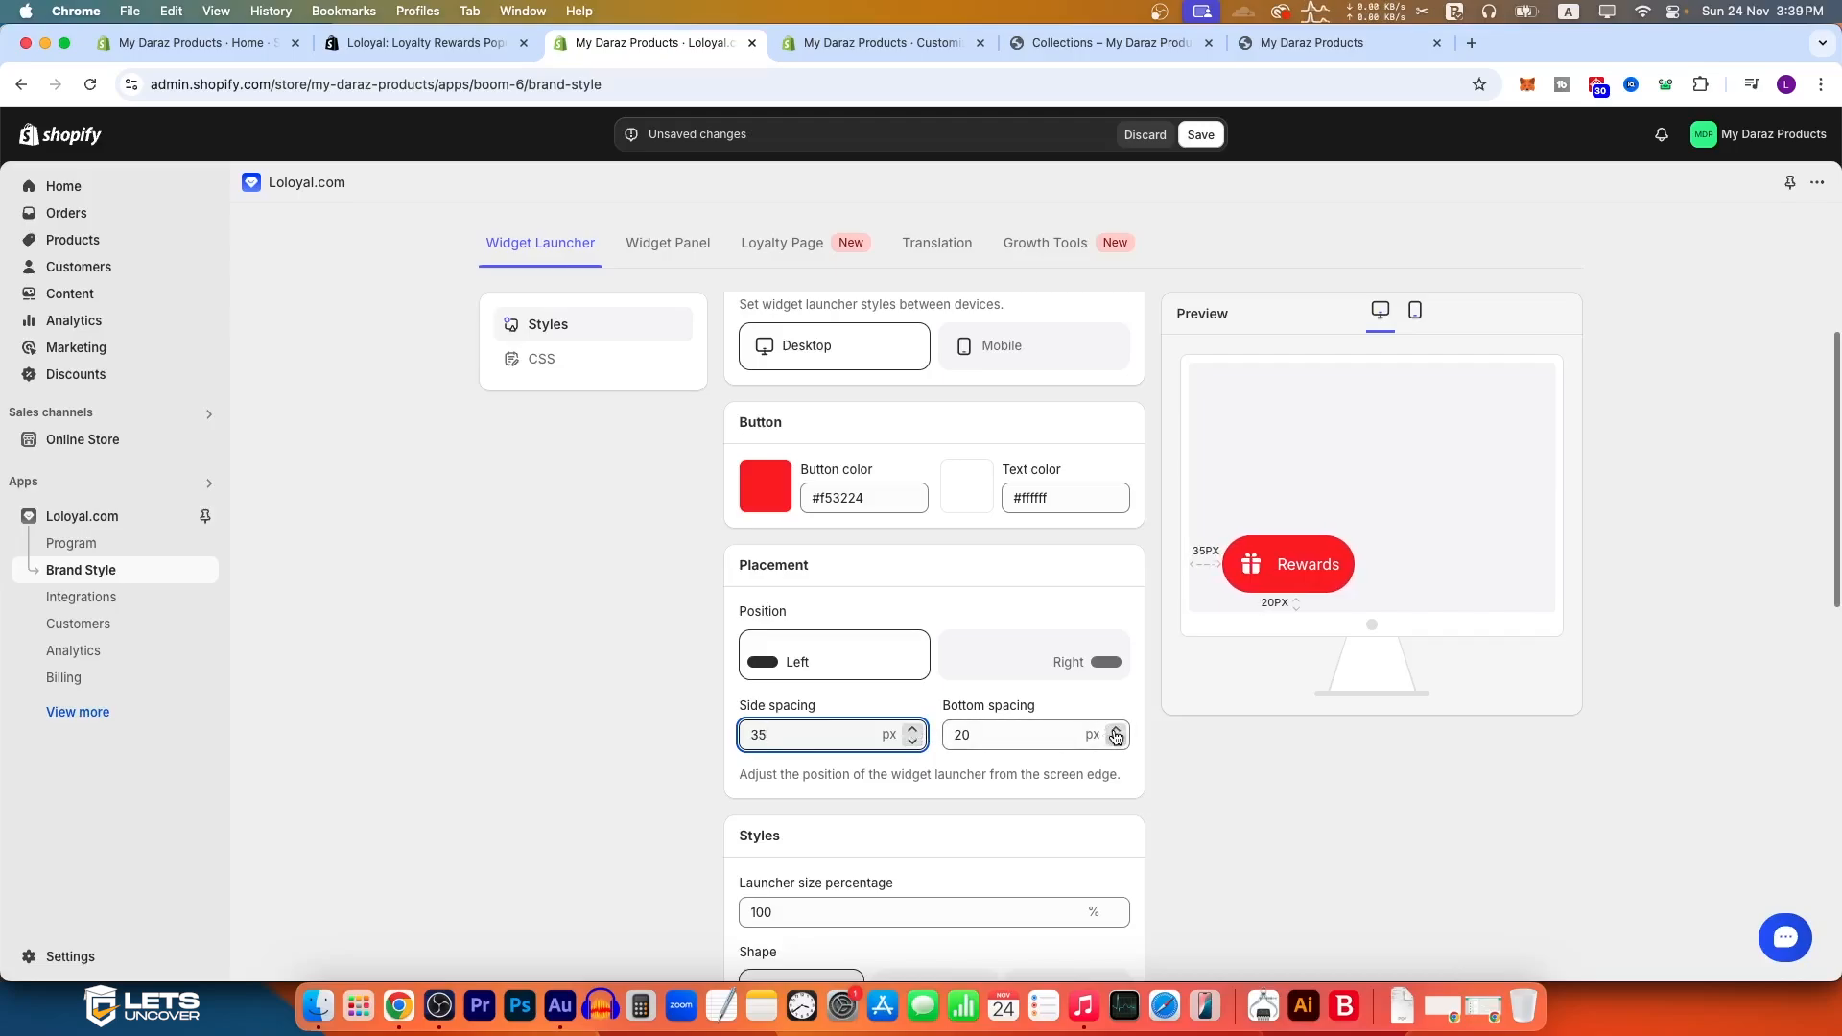
# Step: Set the desktop launcher's bottom spacing to 27 px
pyautogui.click(1116, 731)
pyautogui.click(1116, 731)
pyautogui.click(1116, 731)
pyautogui.click(1116, 731)
pyautogui.click(1116, 731)
pyautogui.click(1116, 731)
pyautogui.click(1116, 731)
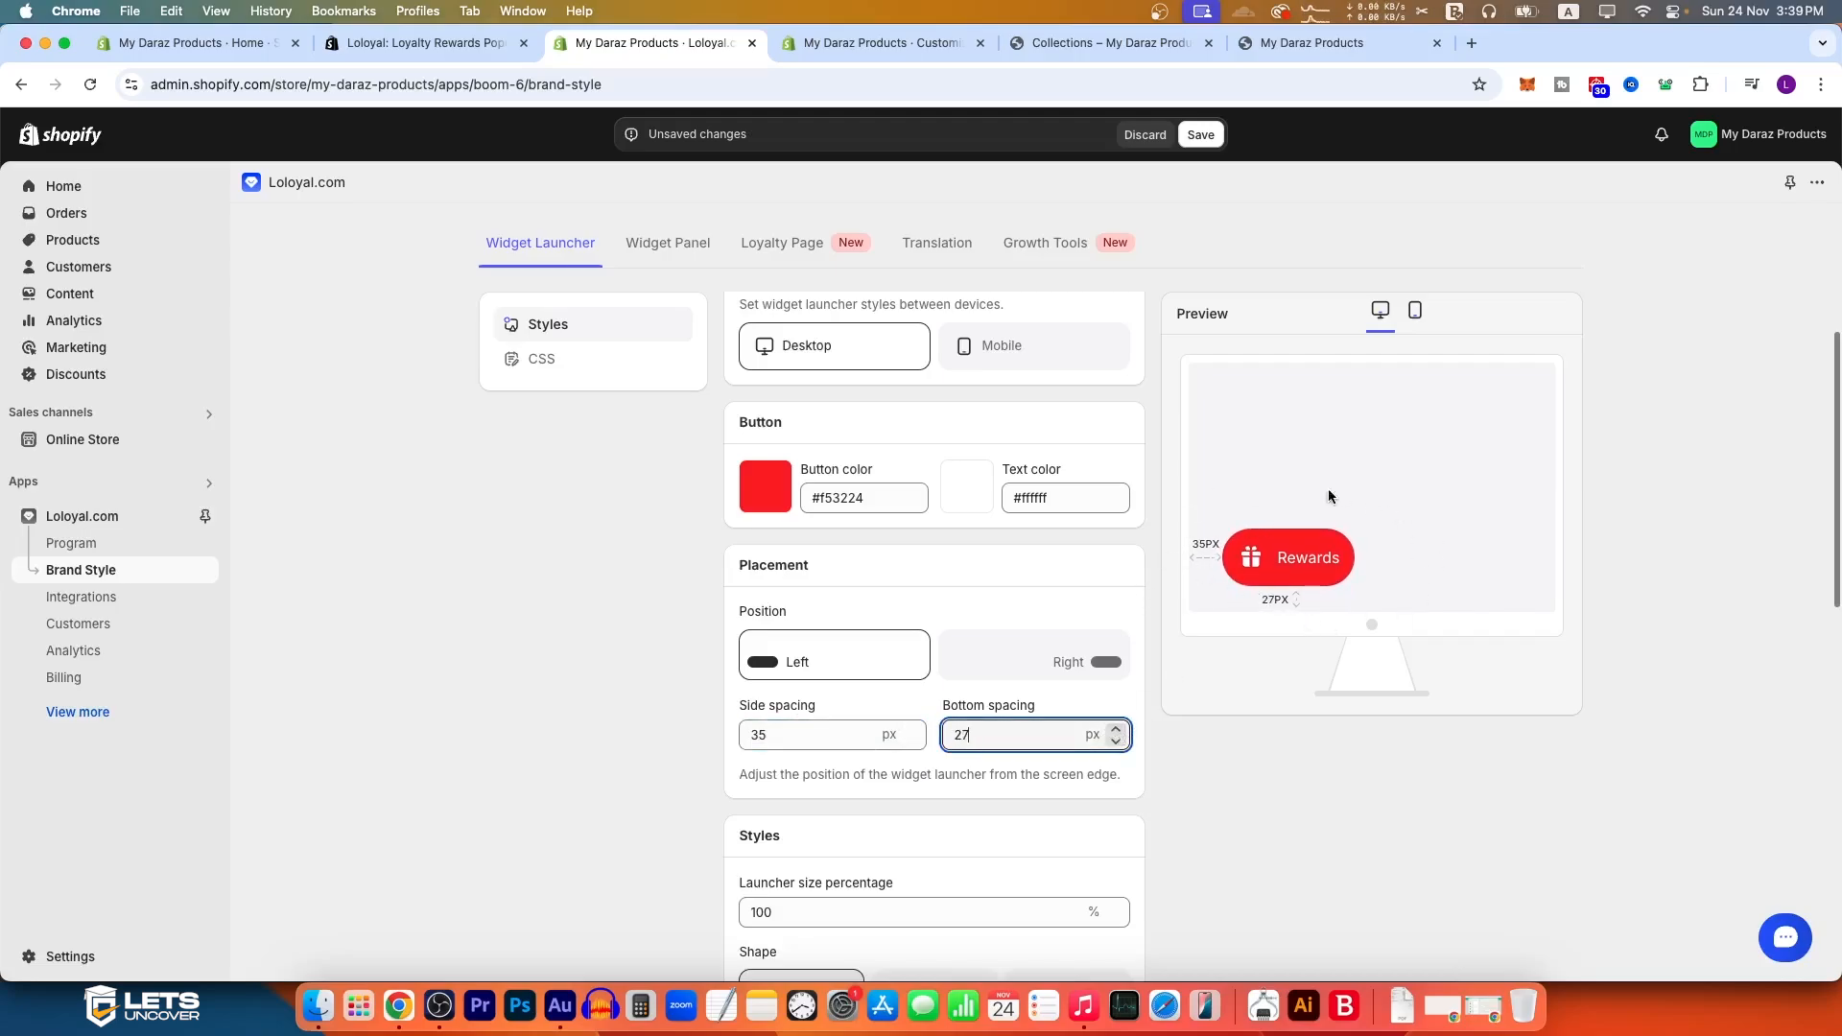
# Step: Try launcher size percentages of 50 and 150, and return the size to 100 percent
pyautogui.scroll(-2, 936, 778)
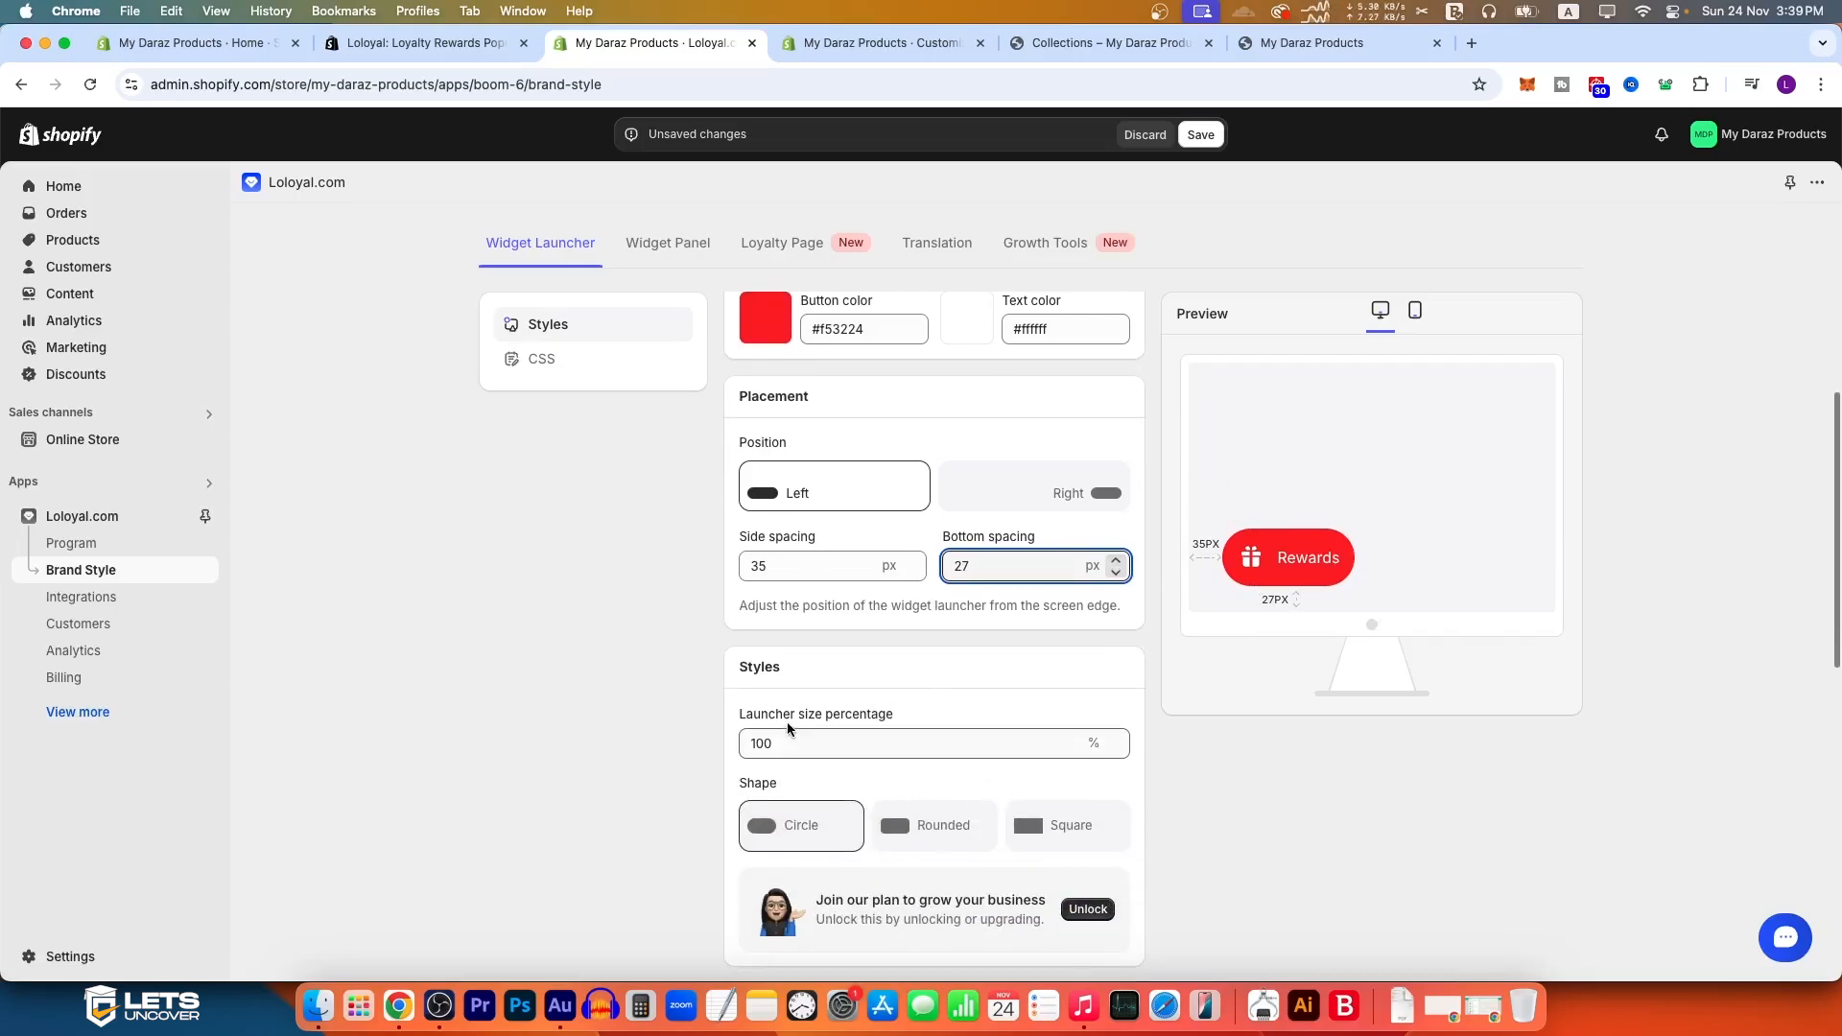
pyautogui.press('Tab')
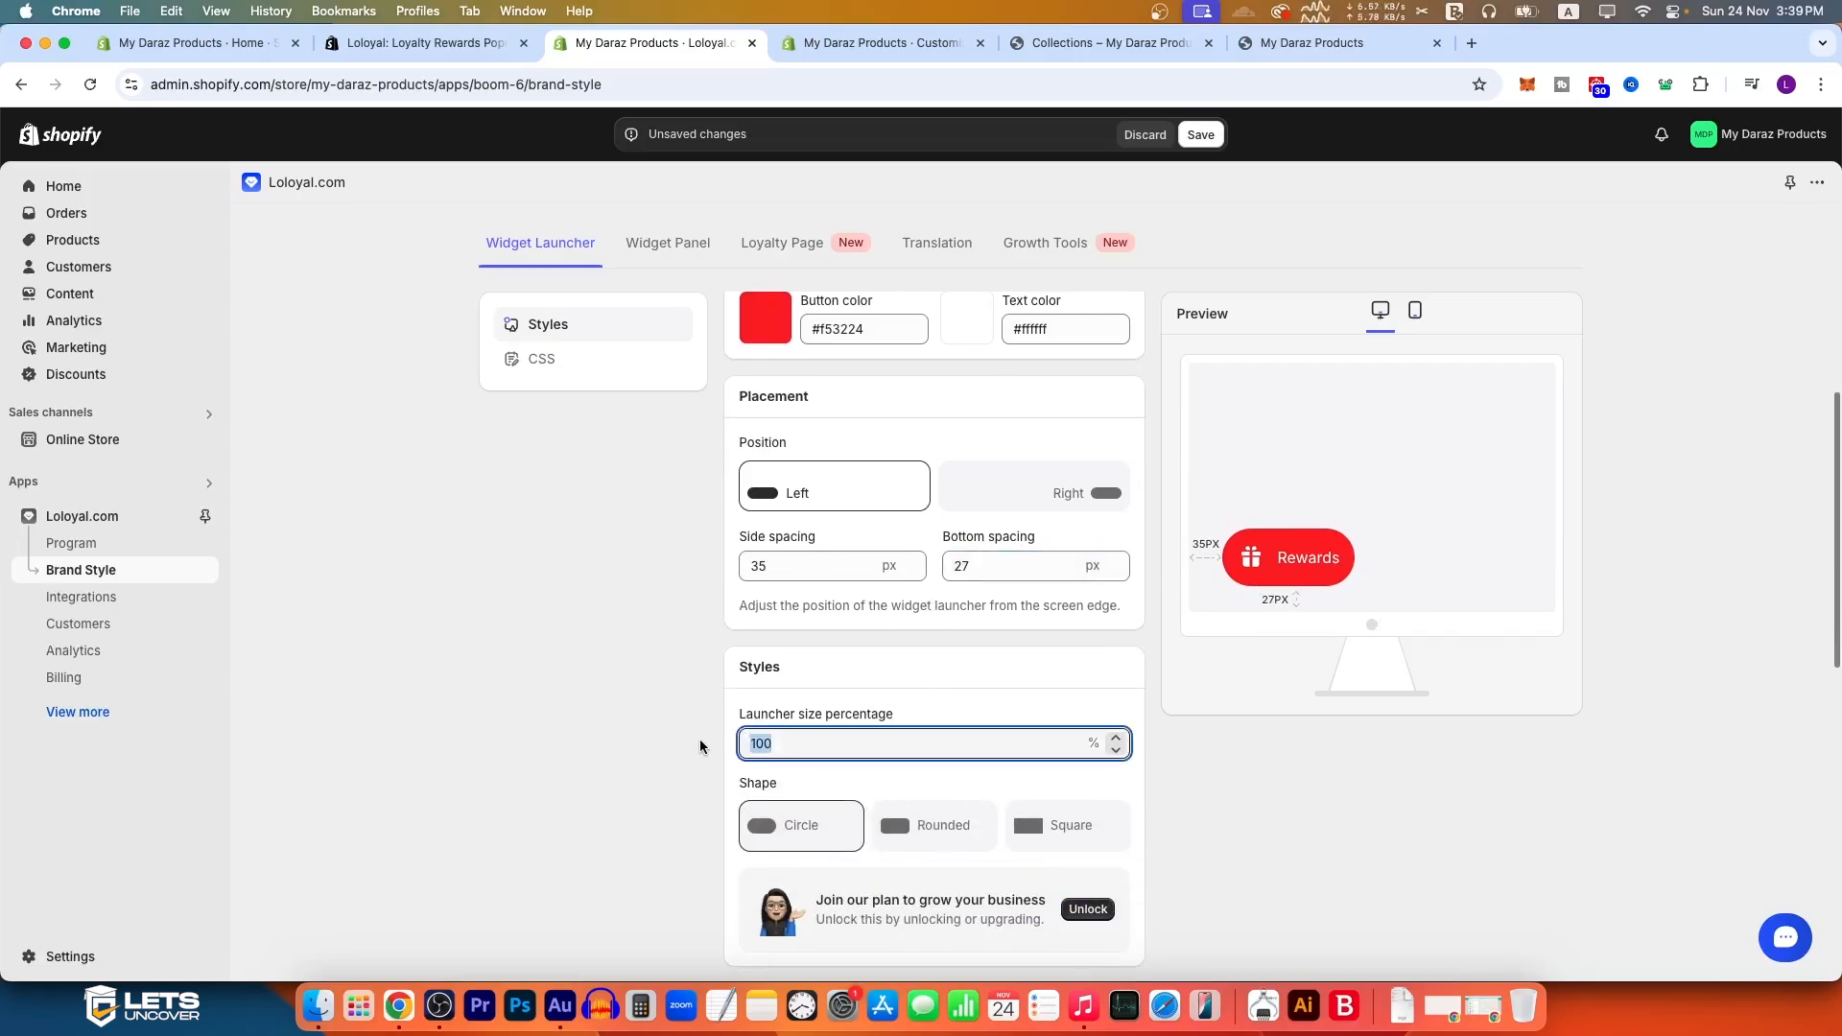
pyautogui.write('50')
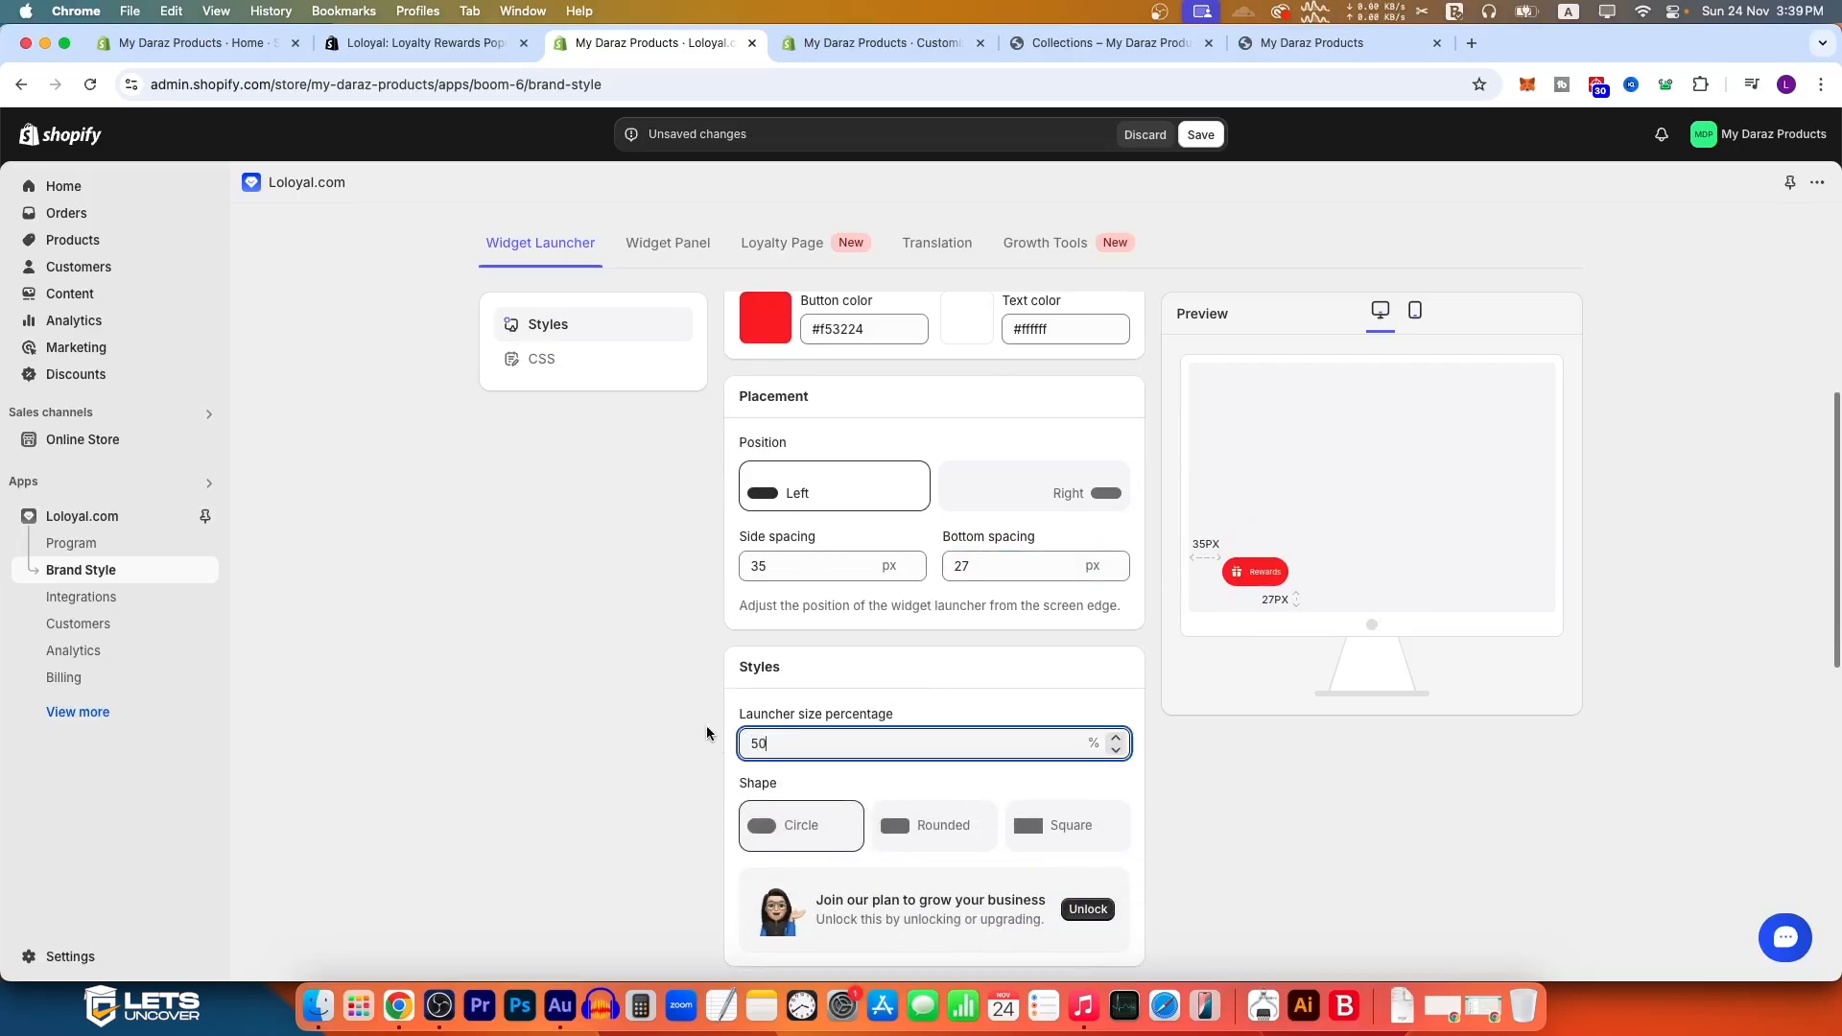
pyautogui.doubleClick(777, 746)
pyautogui.write('150')
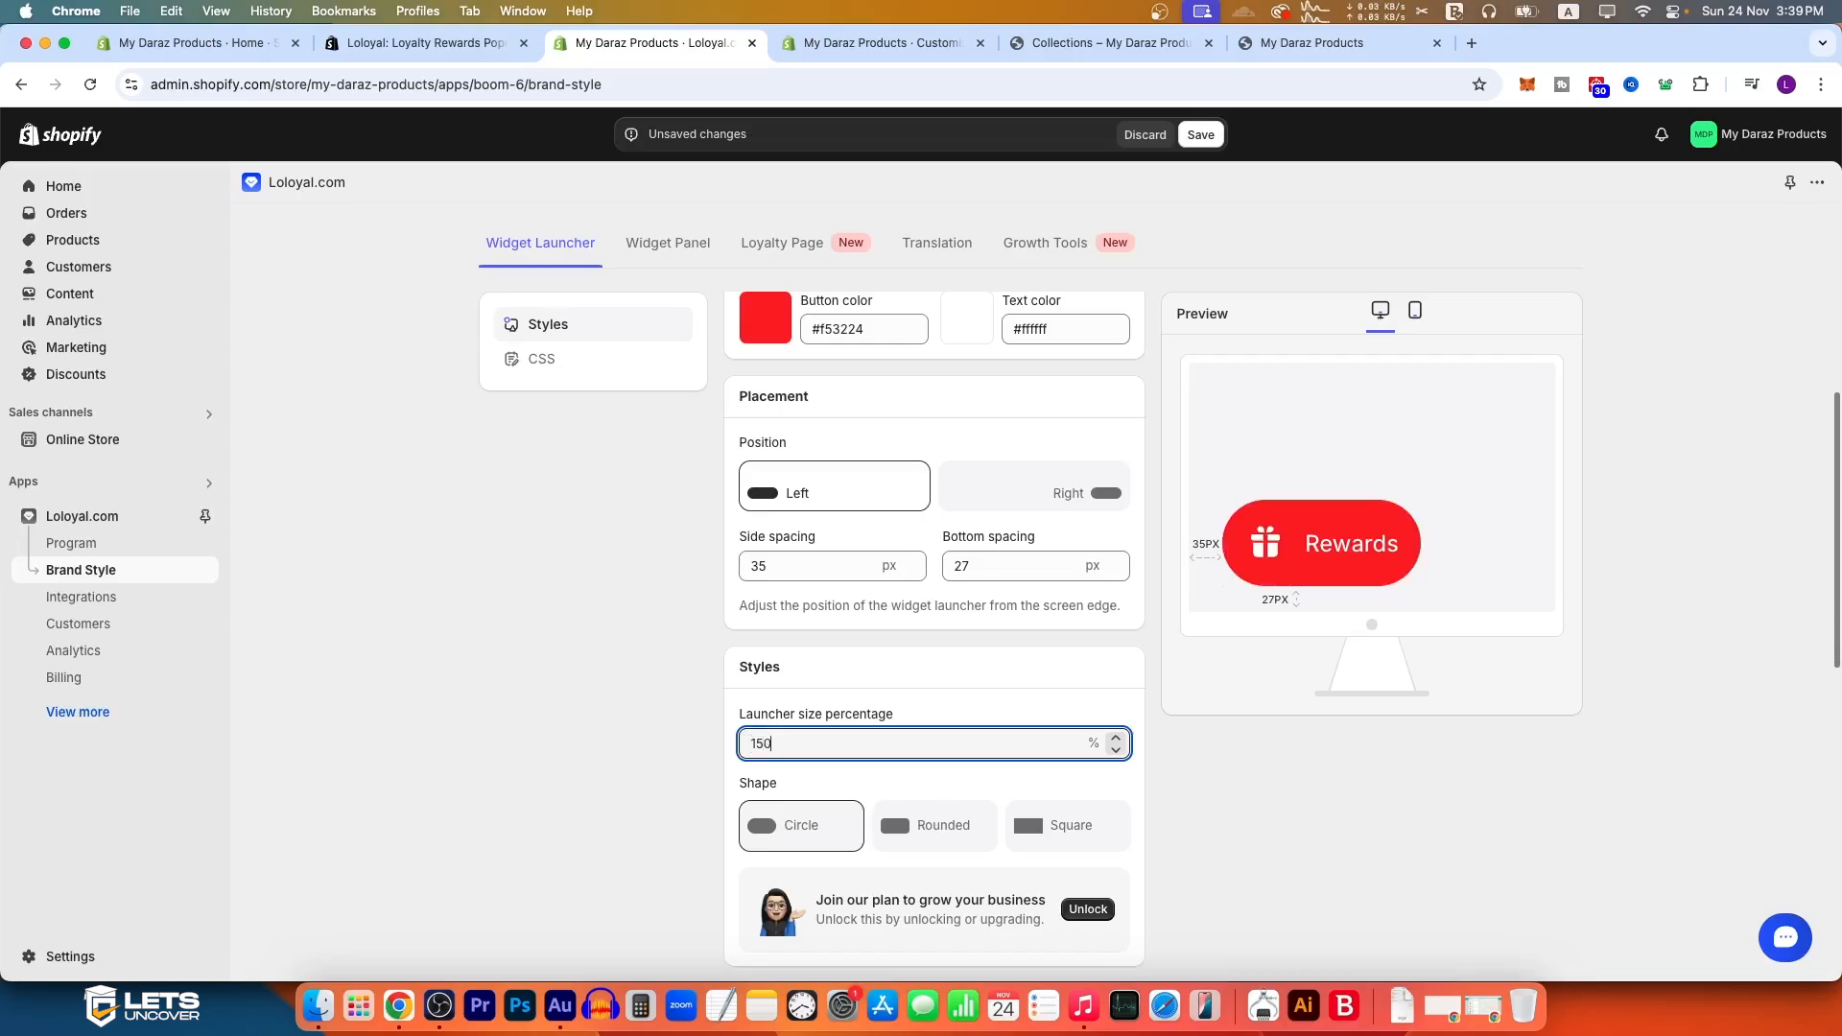
pyautogui.moveTo(779, 745); pyautogui.dragTo(708, 744)
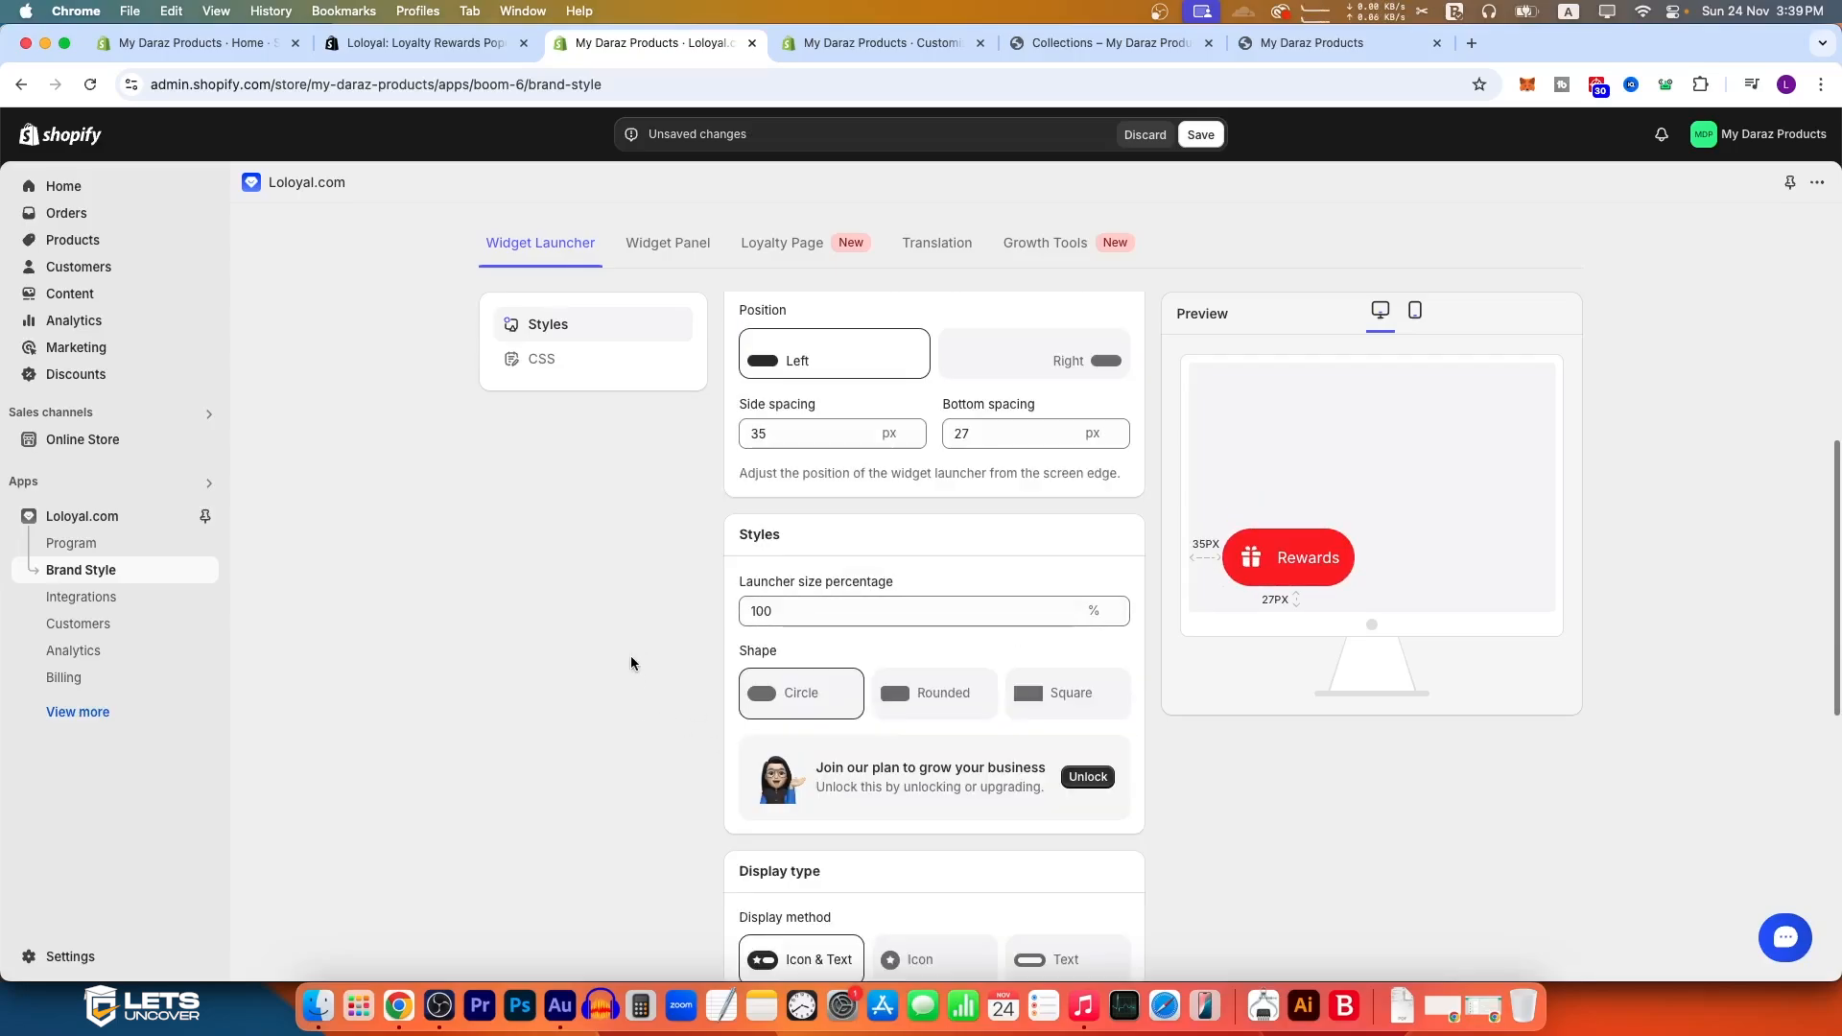
# Step: Compare the launcher's display methods and icons, and set it to Icon & Text with the crown icon
pyautogui.scroll(-5, 685, 765)
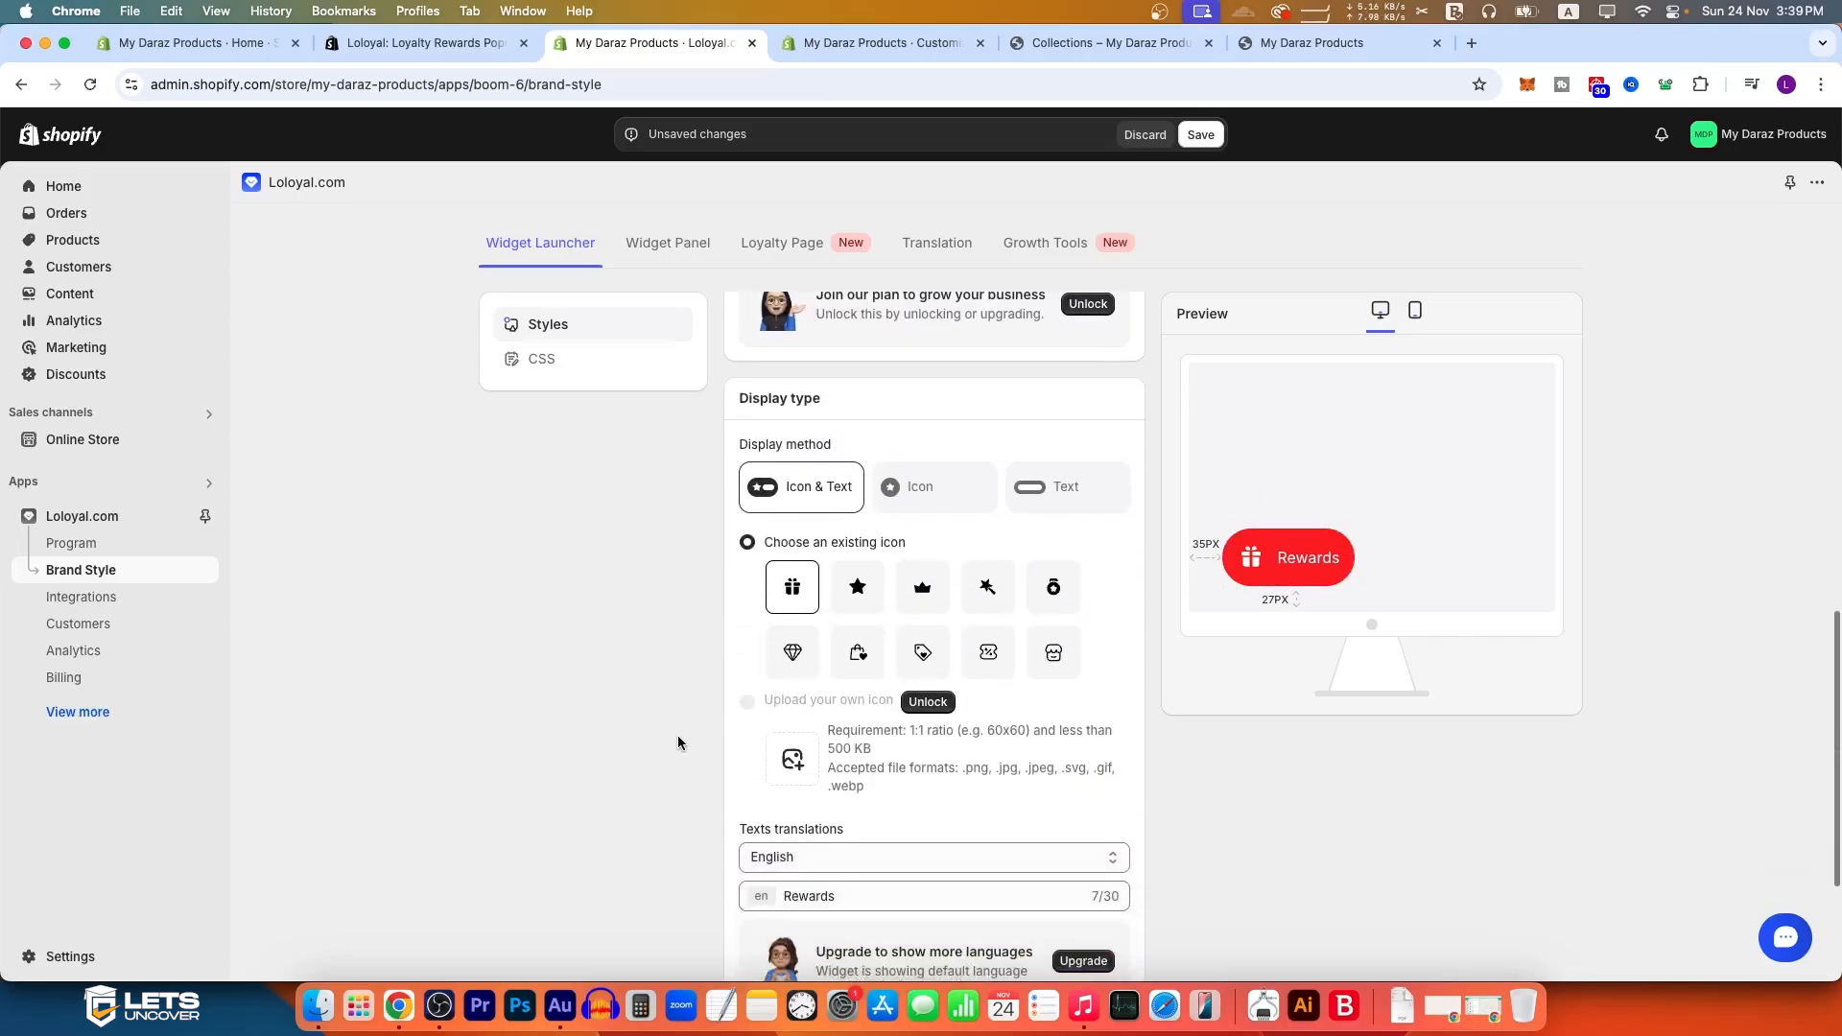
pyautogui.scroll(1, 747, 664)
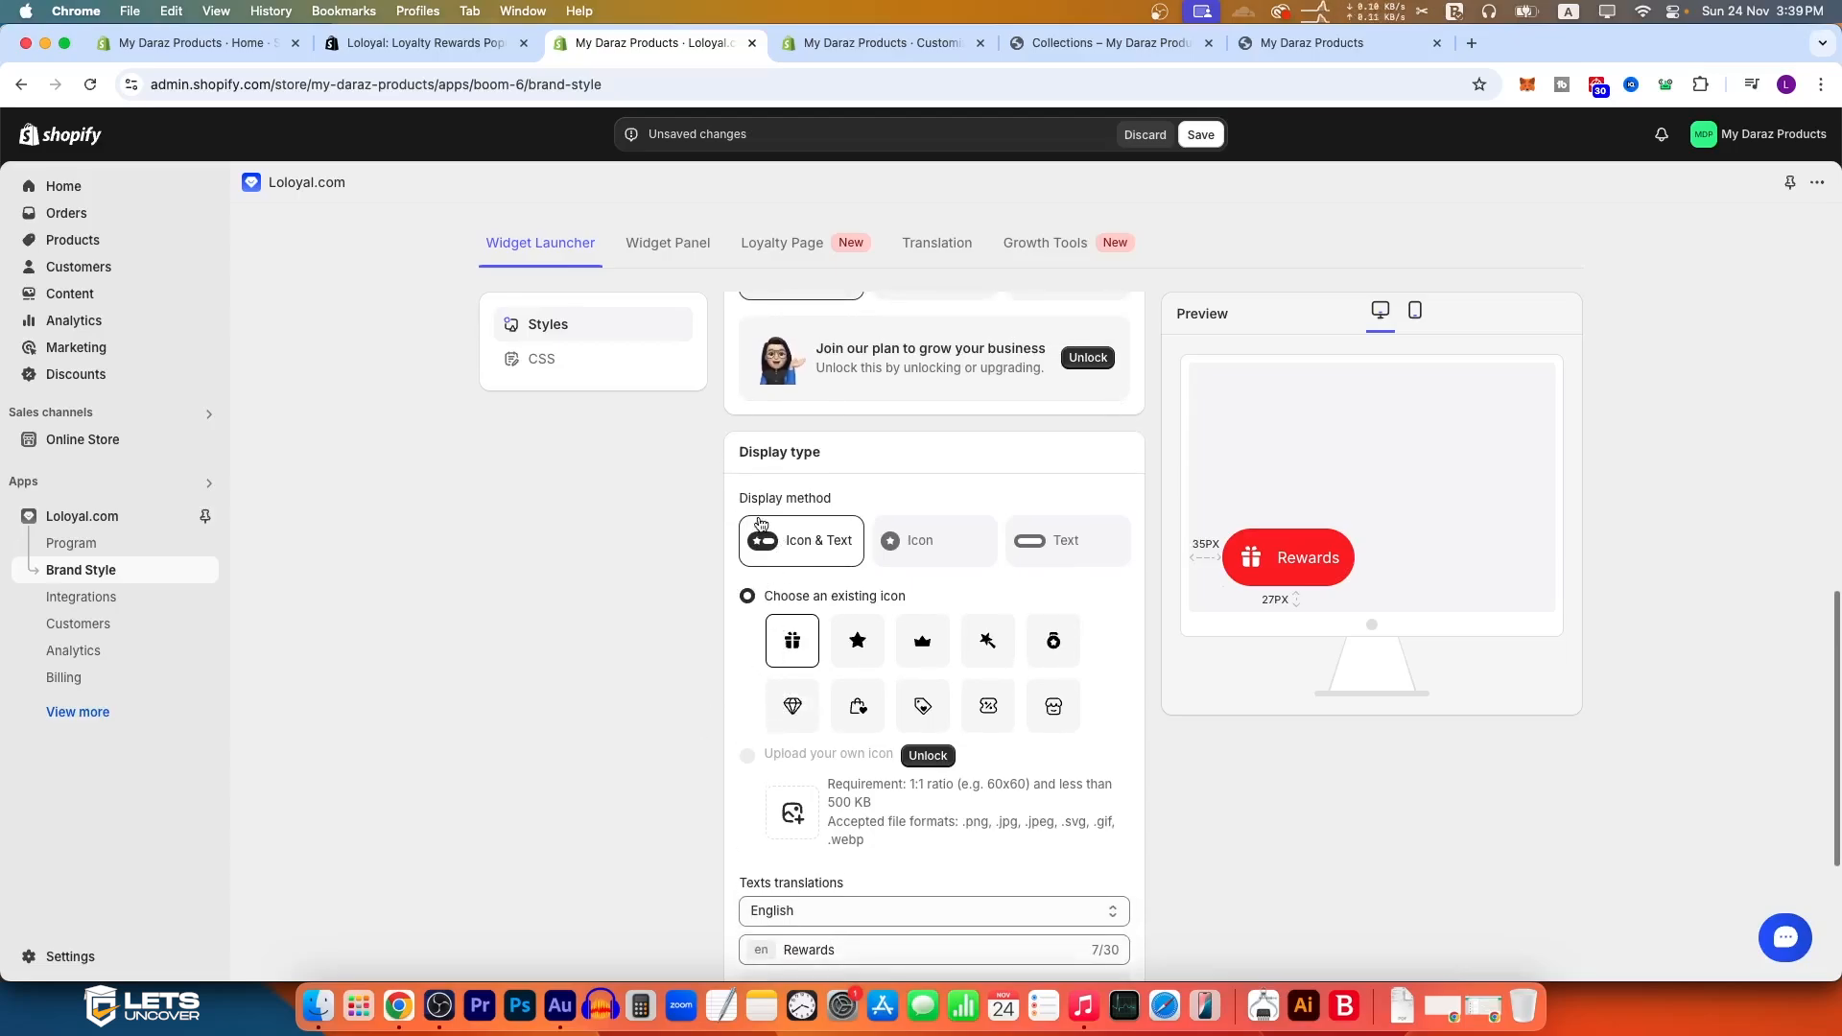
pyautogui.click(924, 542)
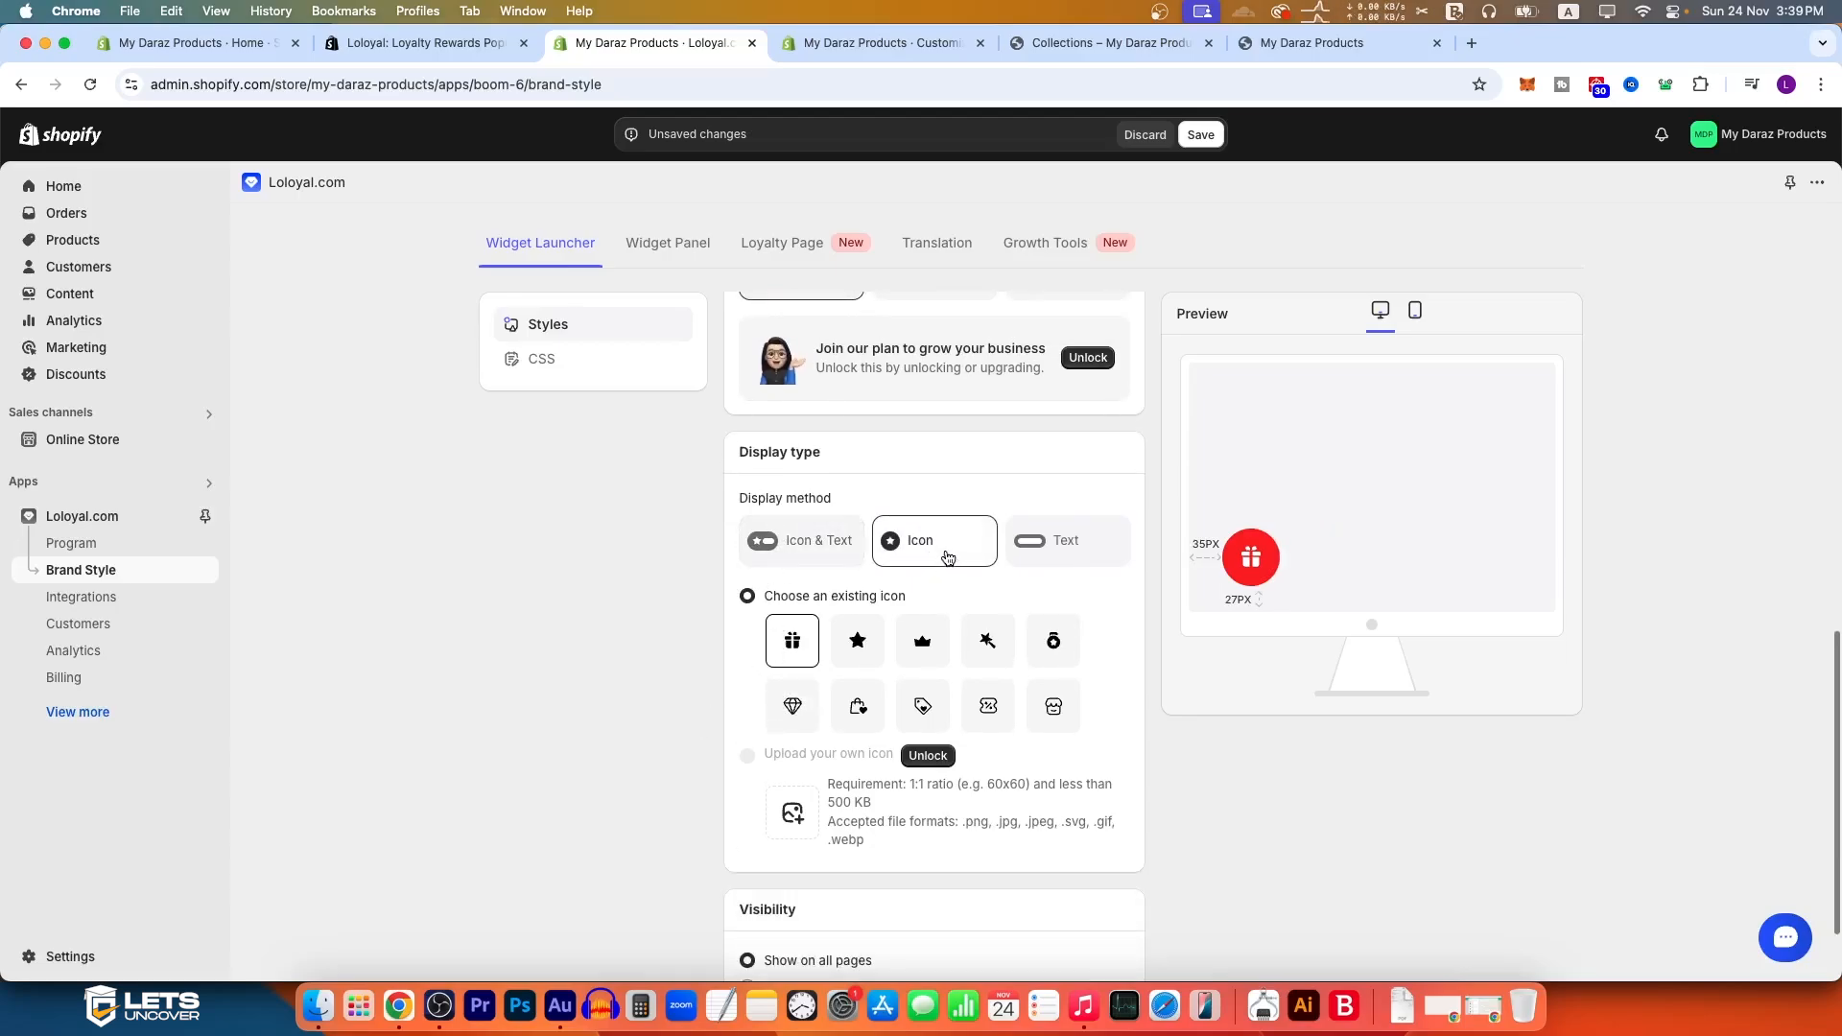
pyautogui.click(1049, 544)
pyautogui.click(959, 551)
pyautogui.click(857, 648)
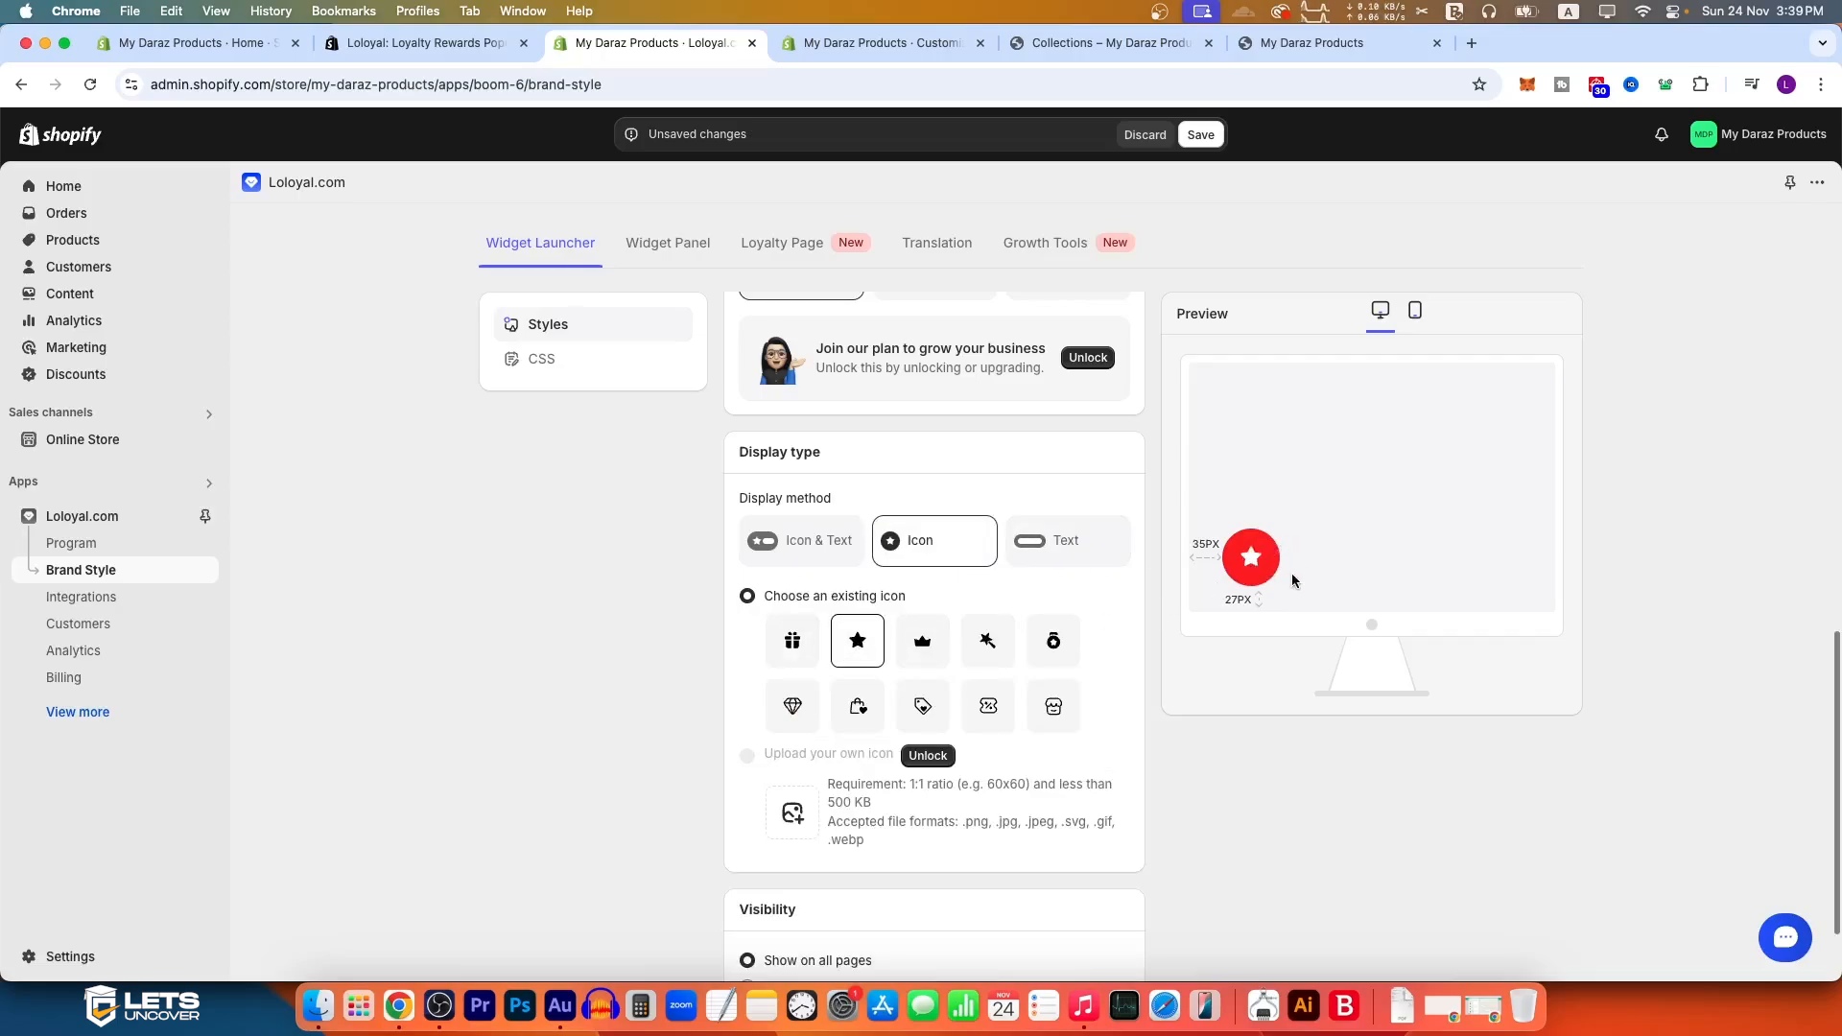
pyautogui.click(922, 641)
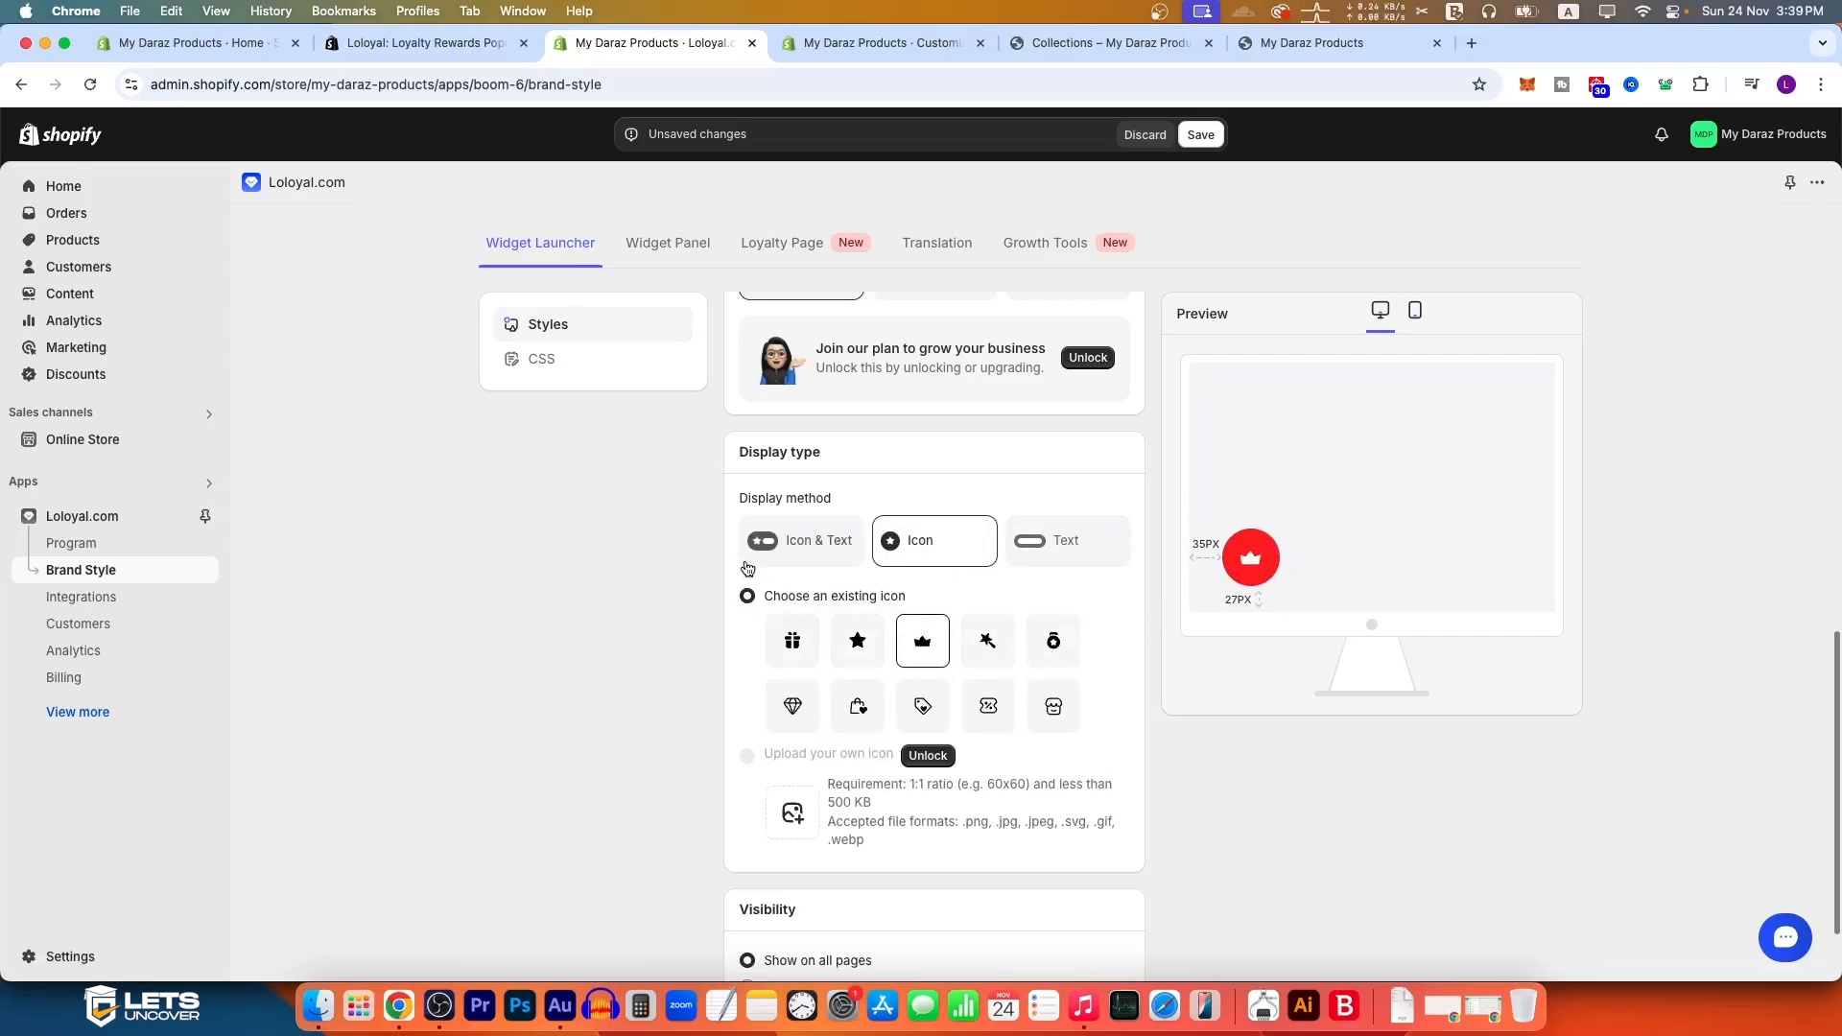
pyautogui.click(812, 542)
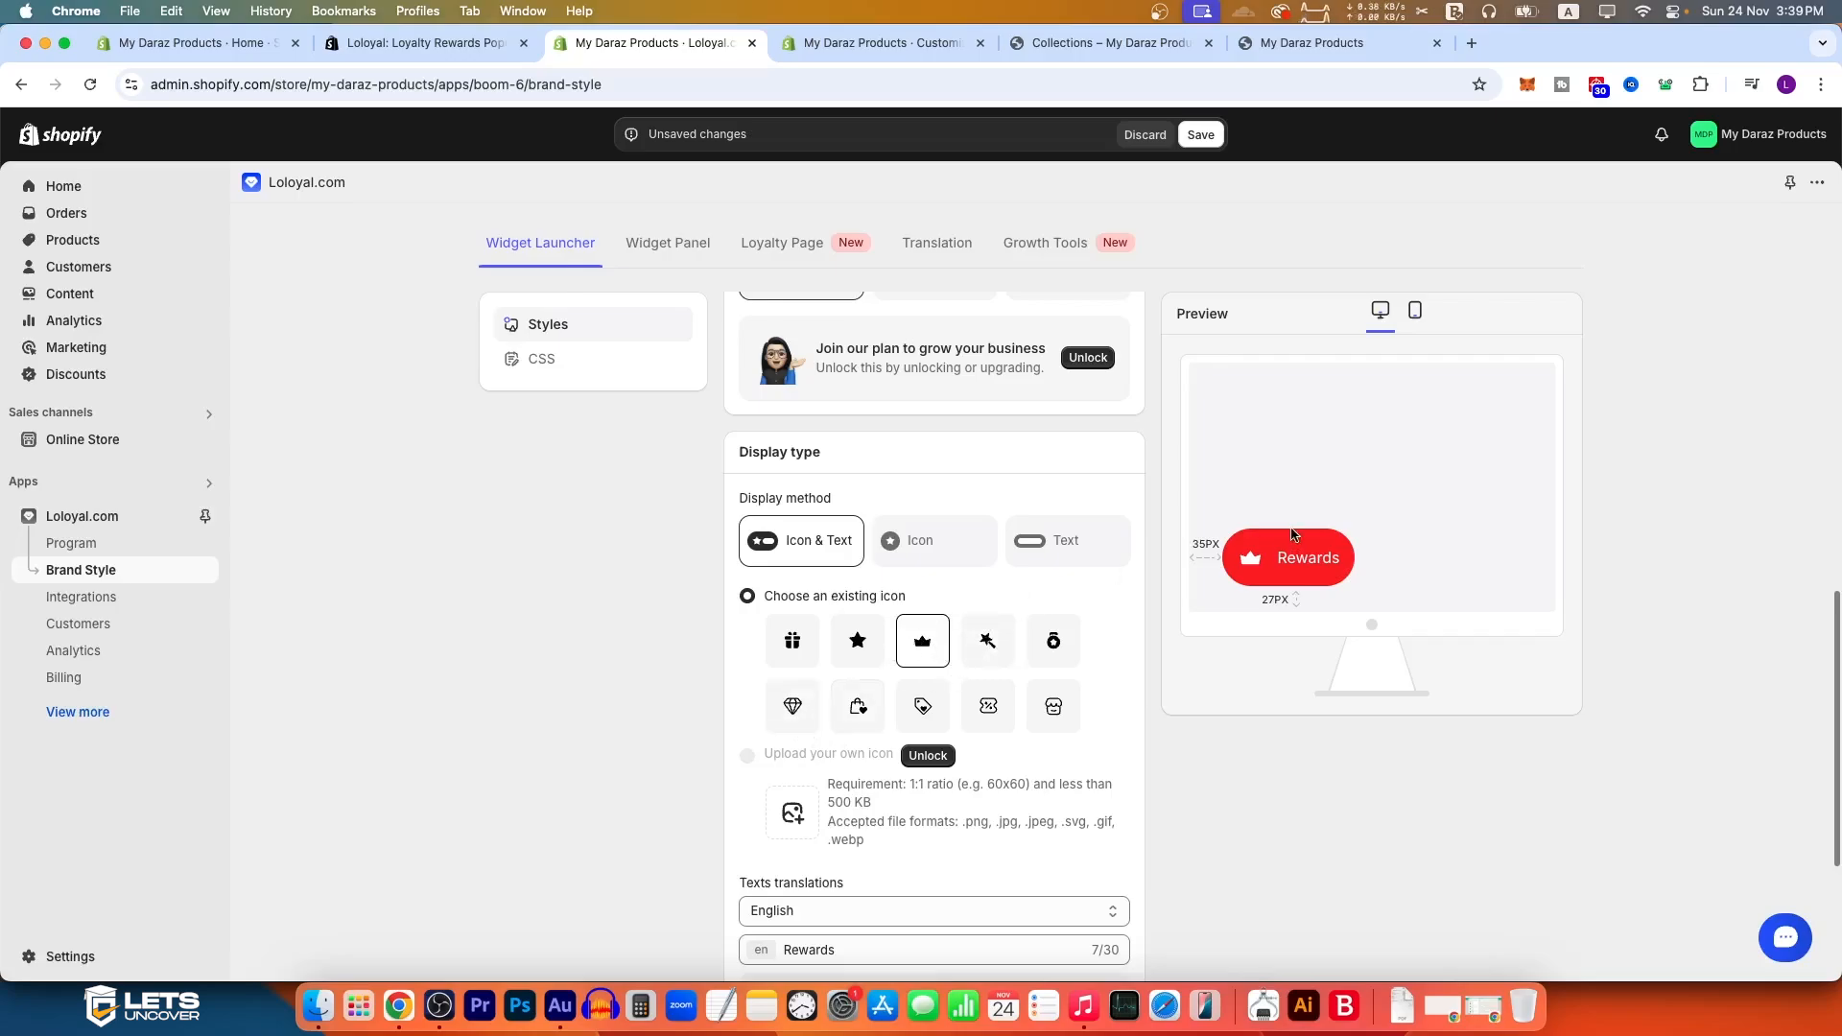
# Step: Try replacing the launcher's English text, restore it to Rewards, and check the page visibility options
pyautogui.scroll(-3, 921, 672)
pyautogui.doubleClick(808, 787)
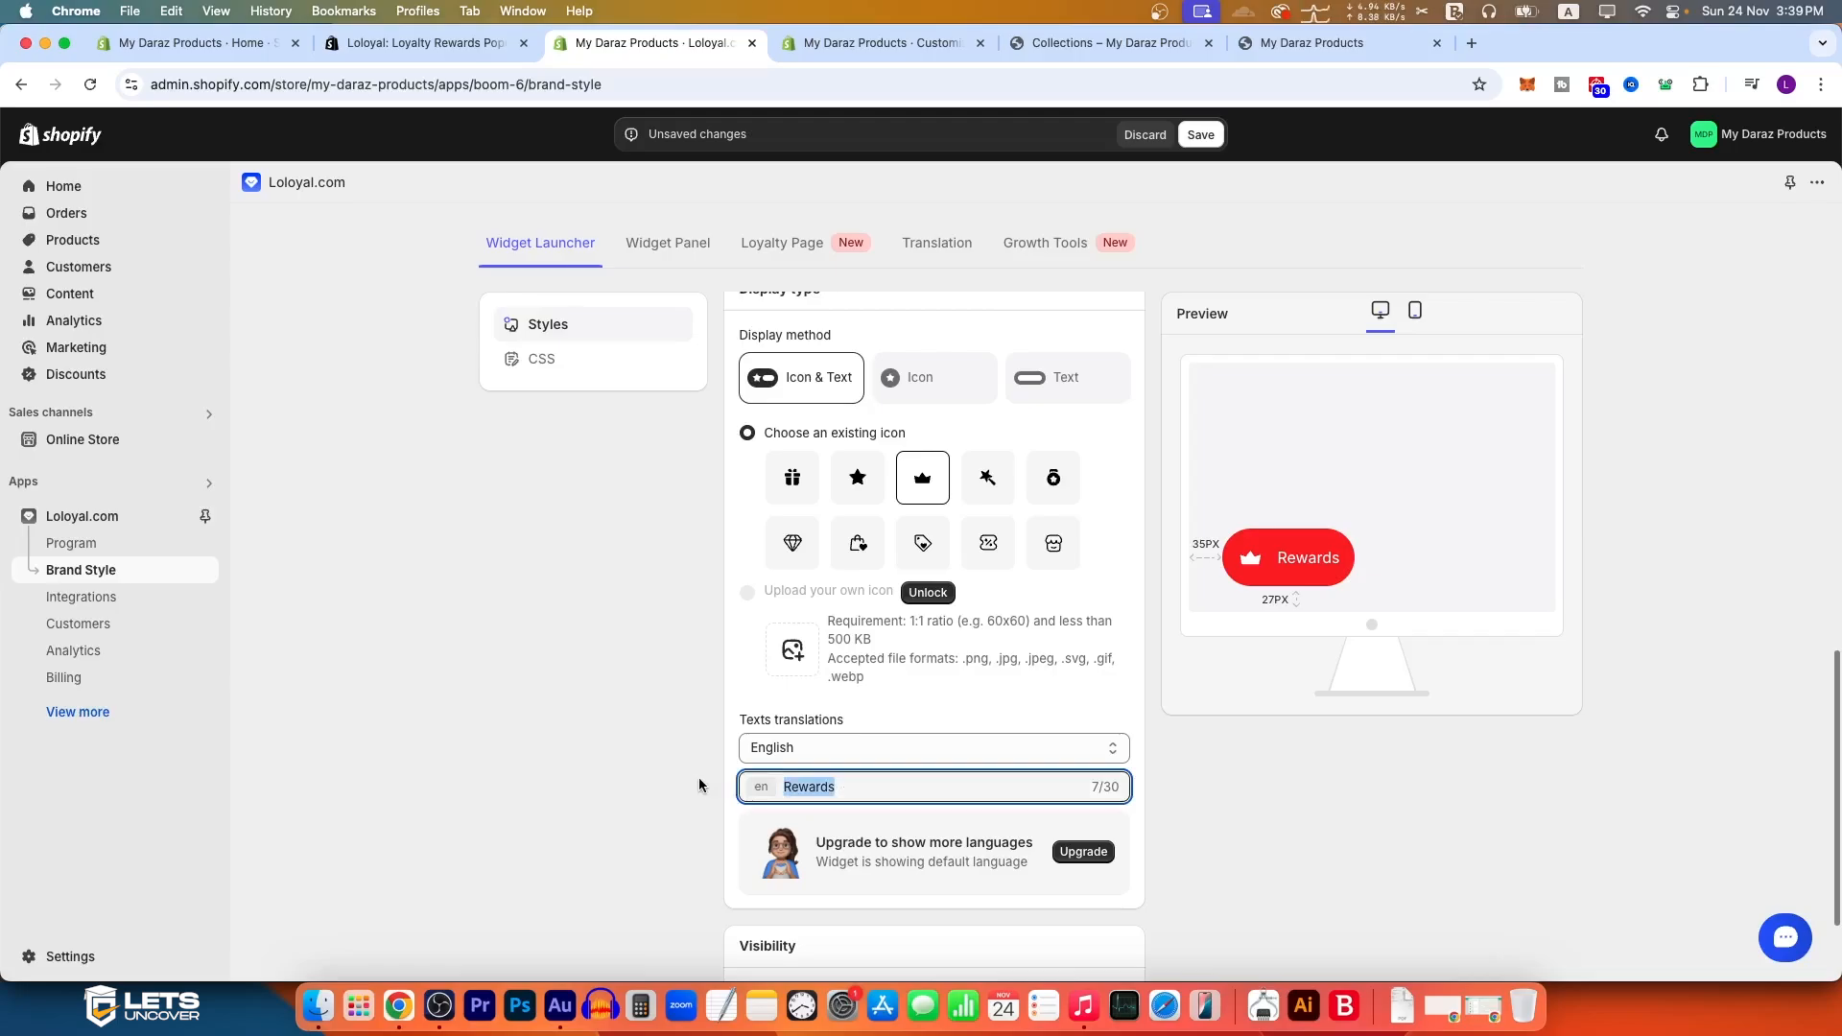
pyautogui.write('Free Gifts')
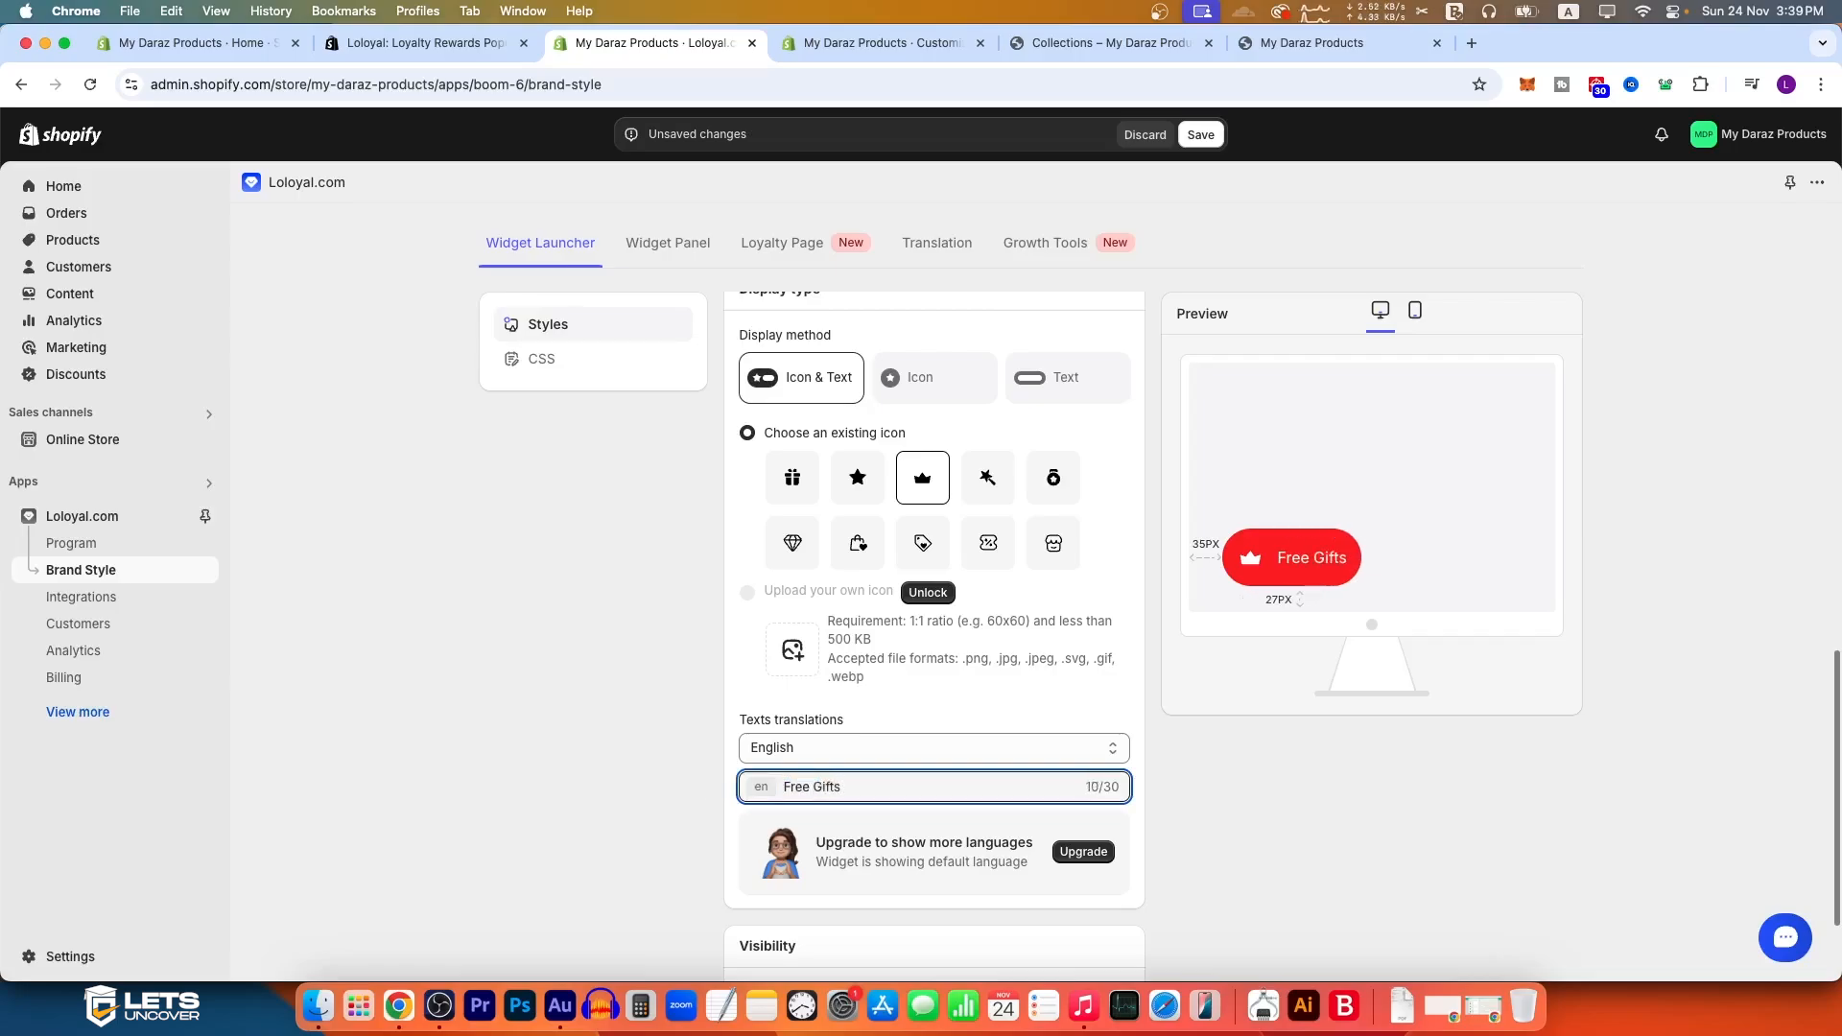
pyautogui.hotkey('ctrl', 'a')
pyautogui.write('Rewards')
pyautogui.scroll(-2, 741, 887)
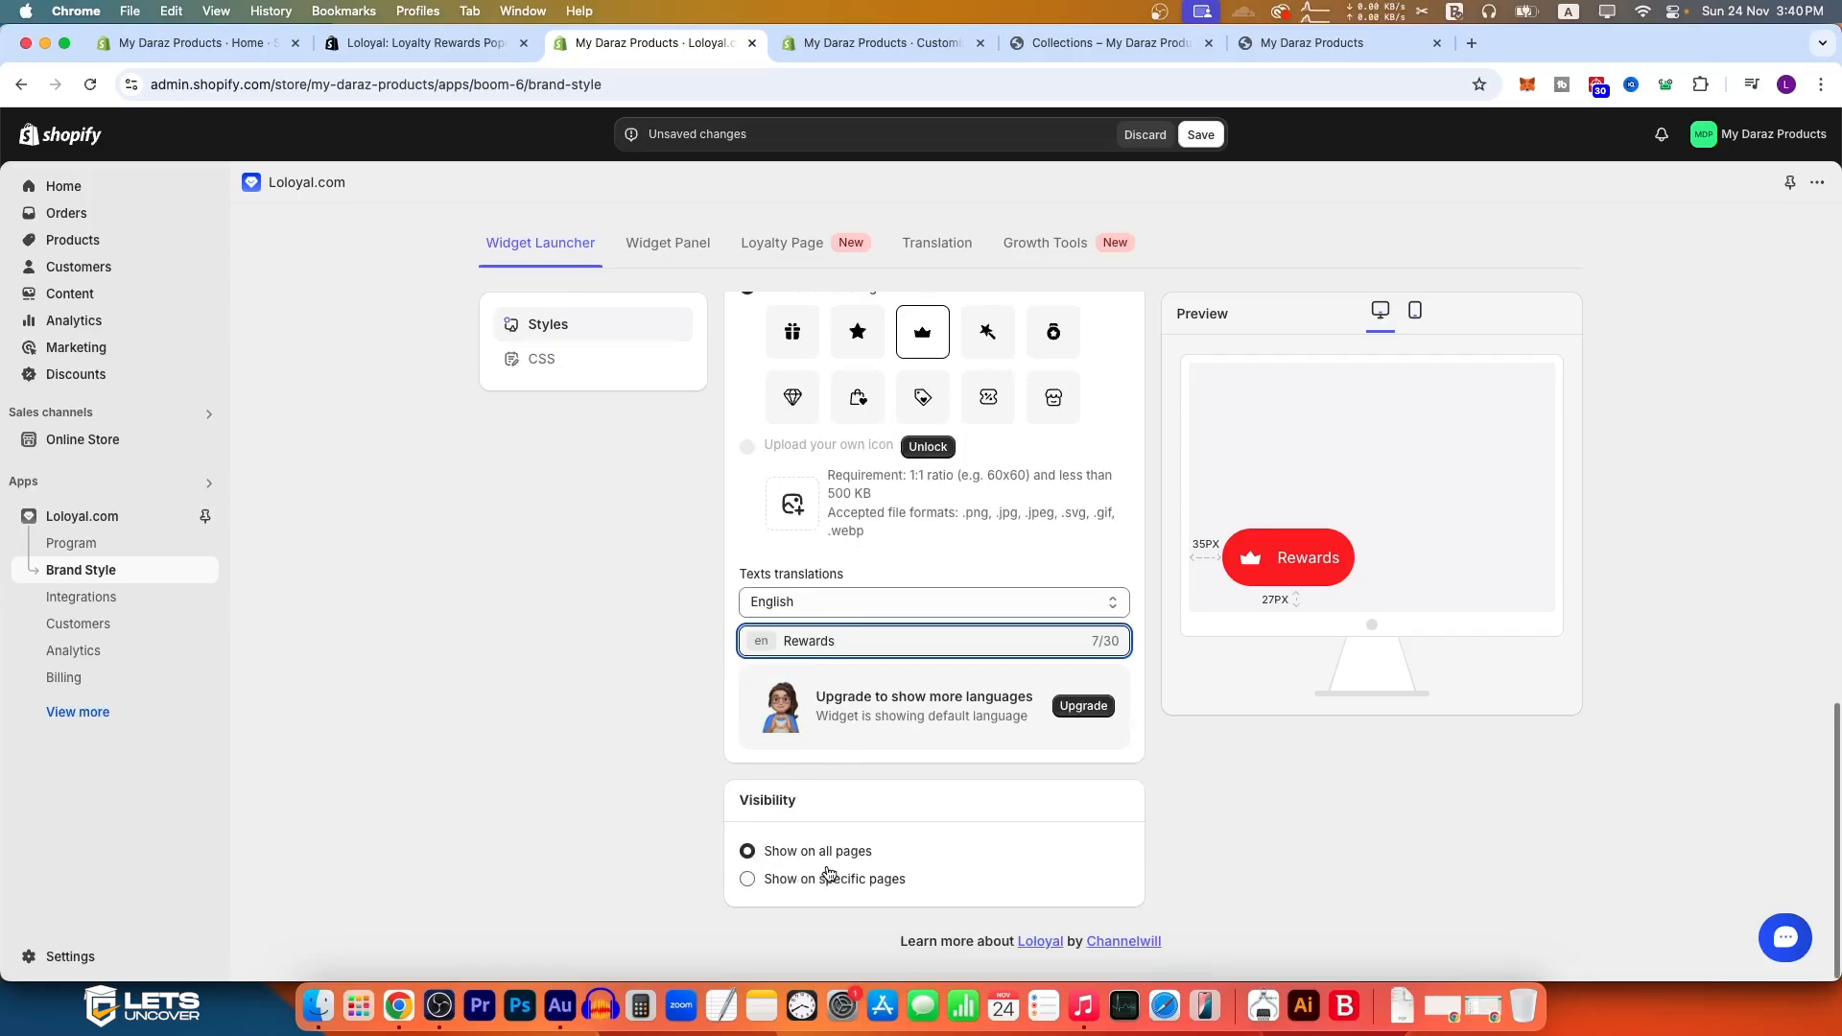
# Step: Switch to the mobile launcher styles, set the button color to #f52424, and save the launcher changes
pyautogui.scroll(15, 915, 836)
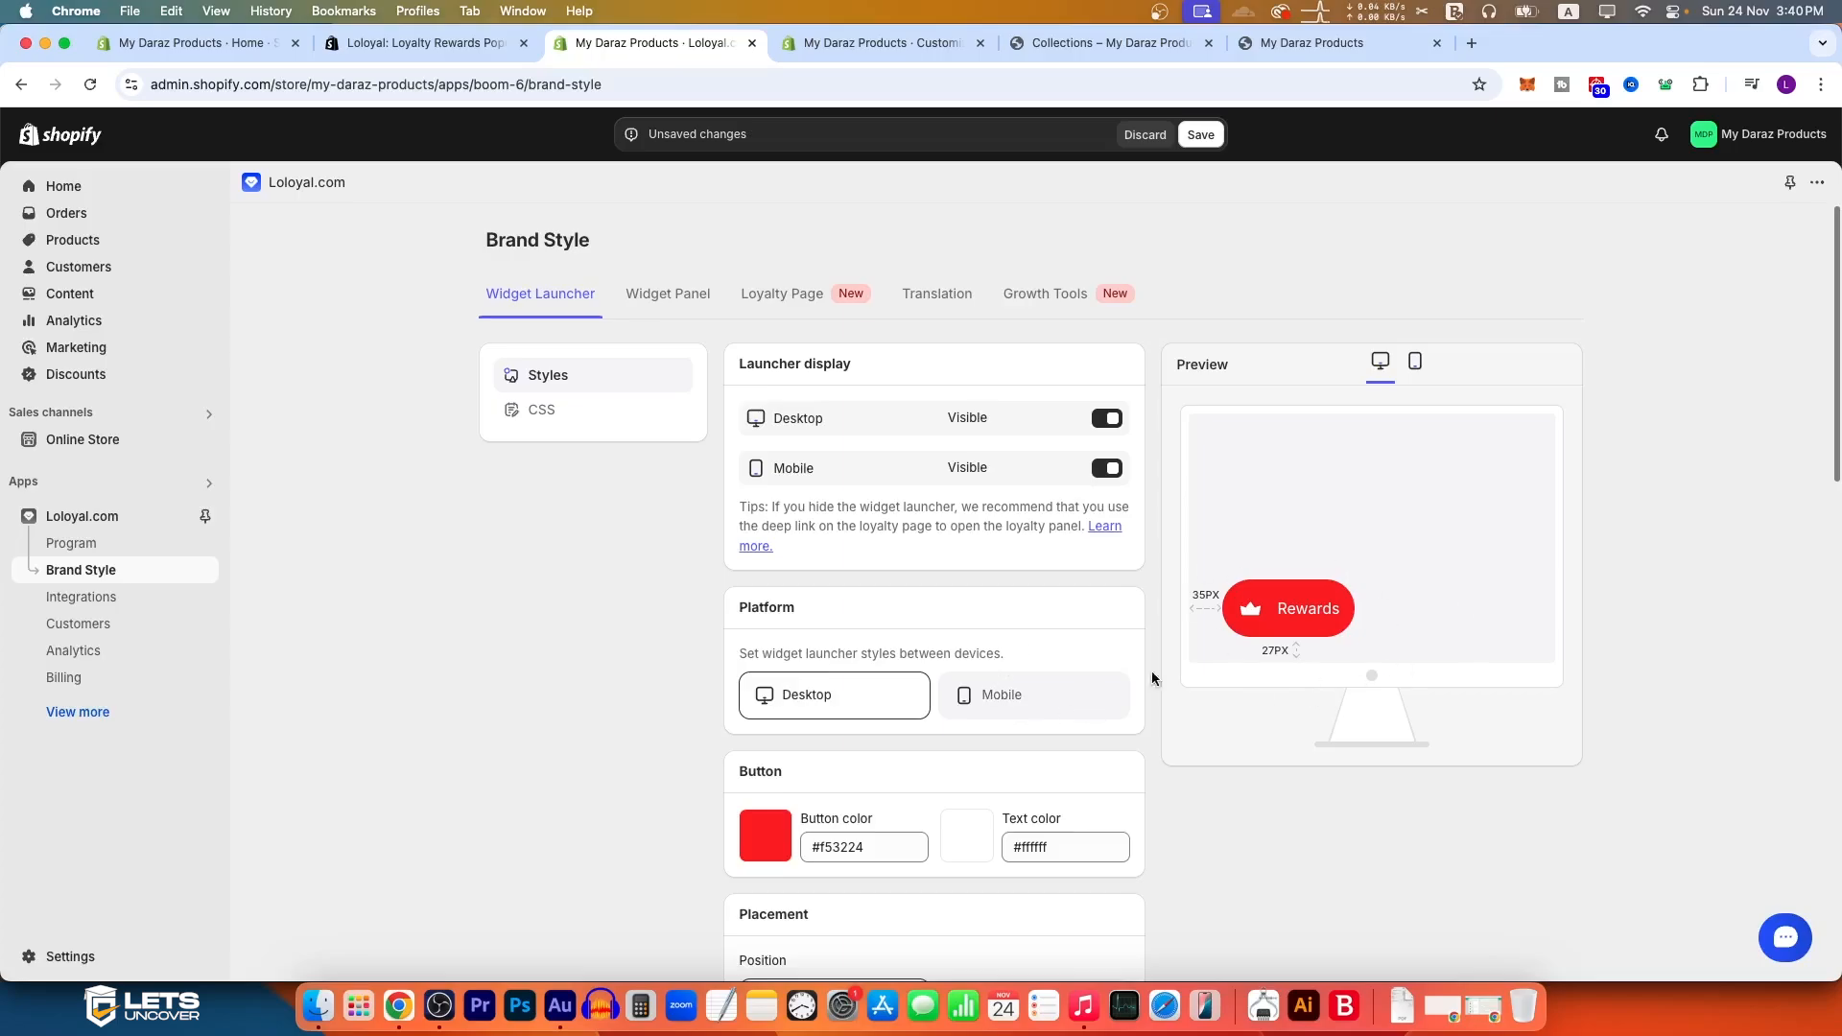
pyautogui.click(1015, 696)
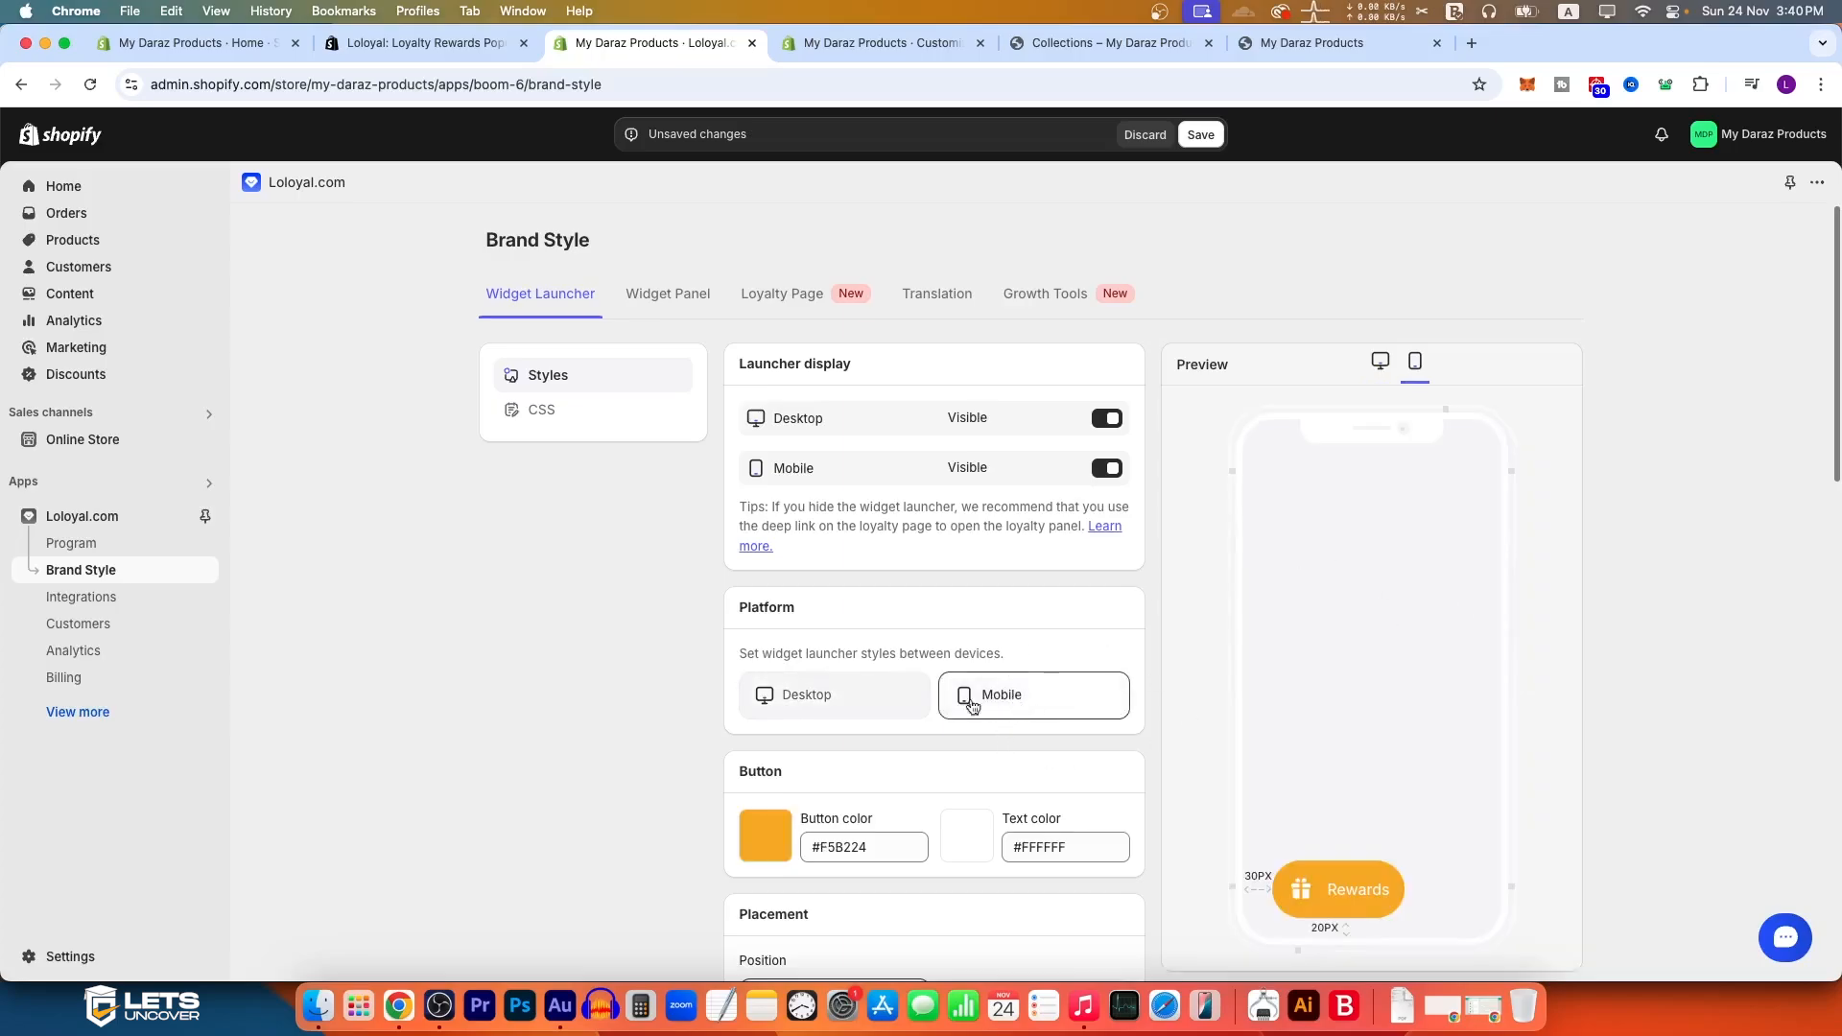
pyautogui.click(773, 842)
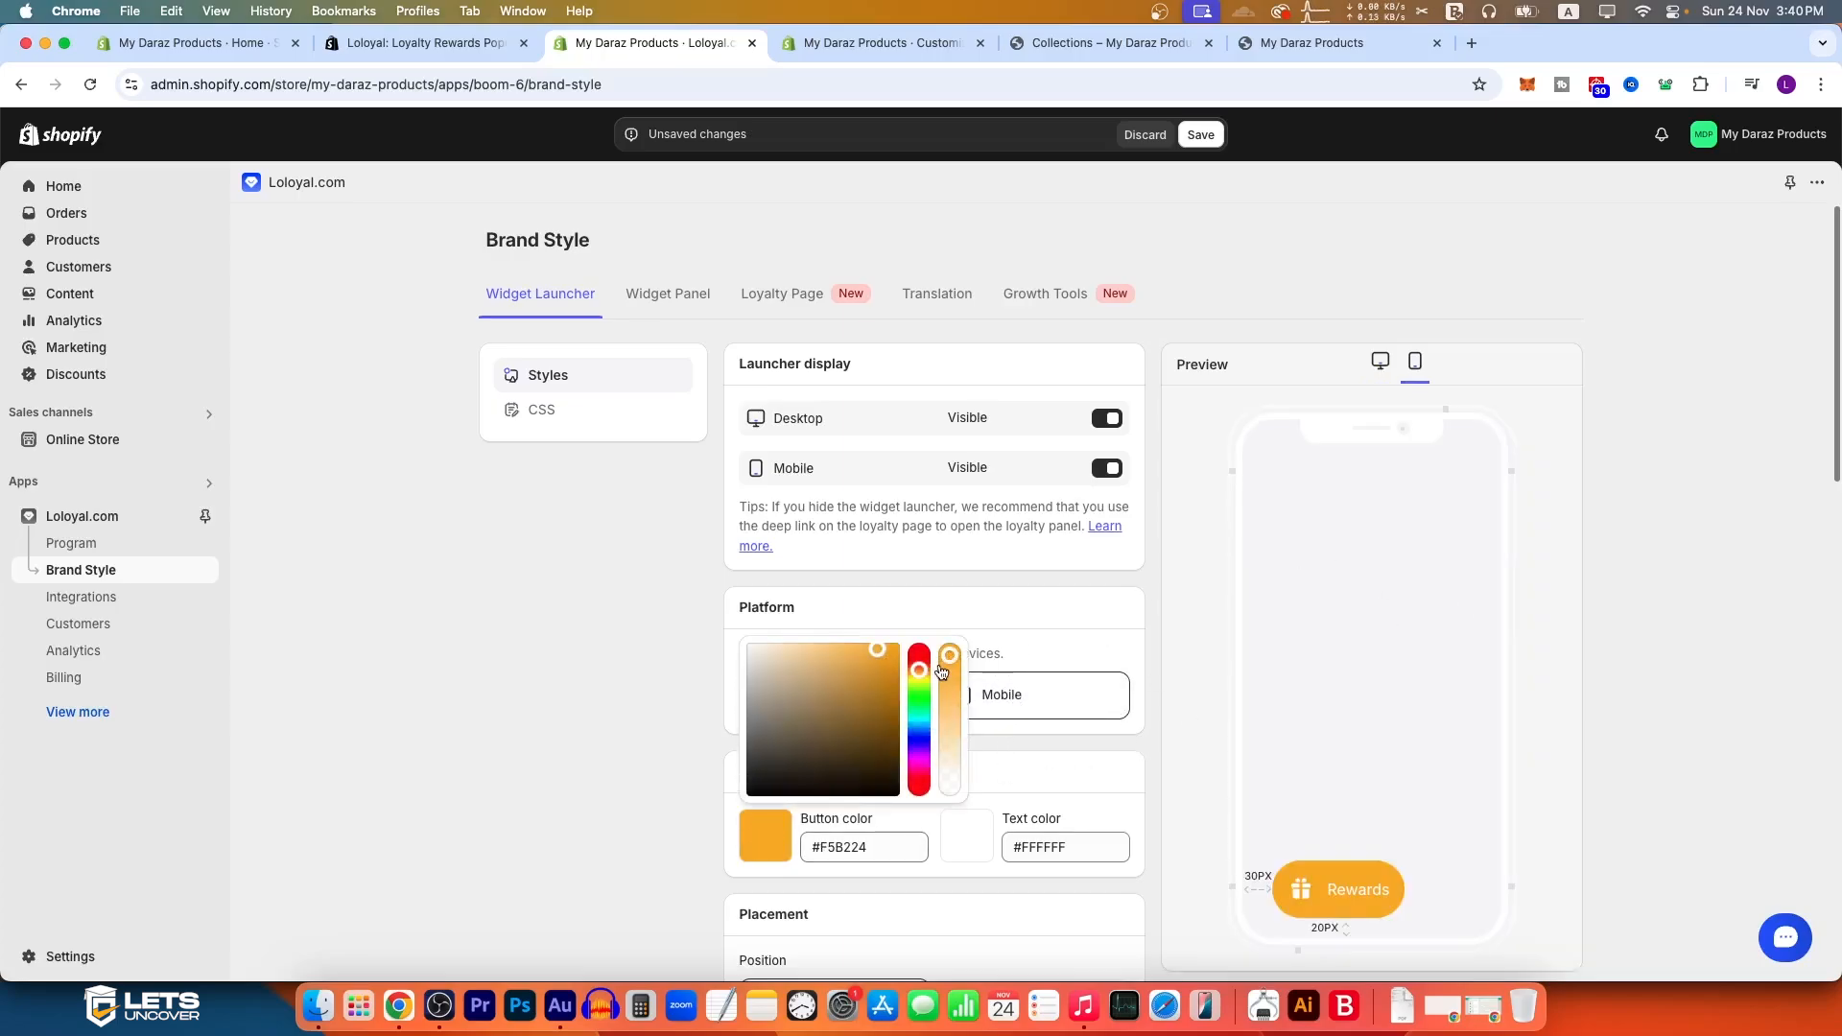
pyautogui.click(918, 648)
pyautogui.scroll(-5, 985, 834)
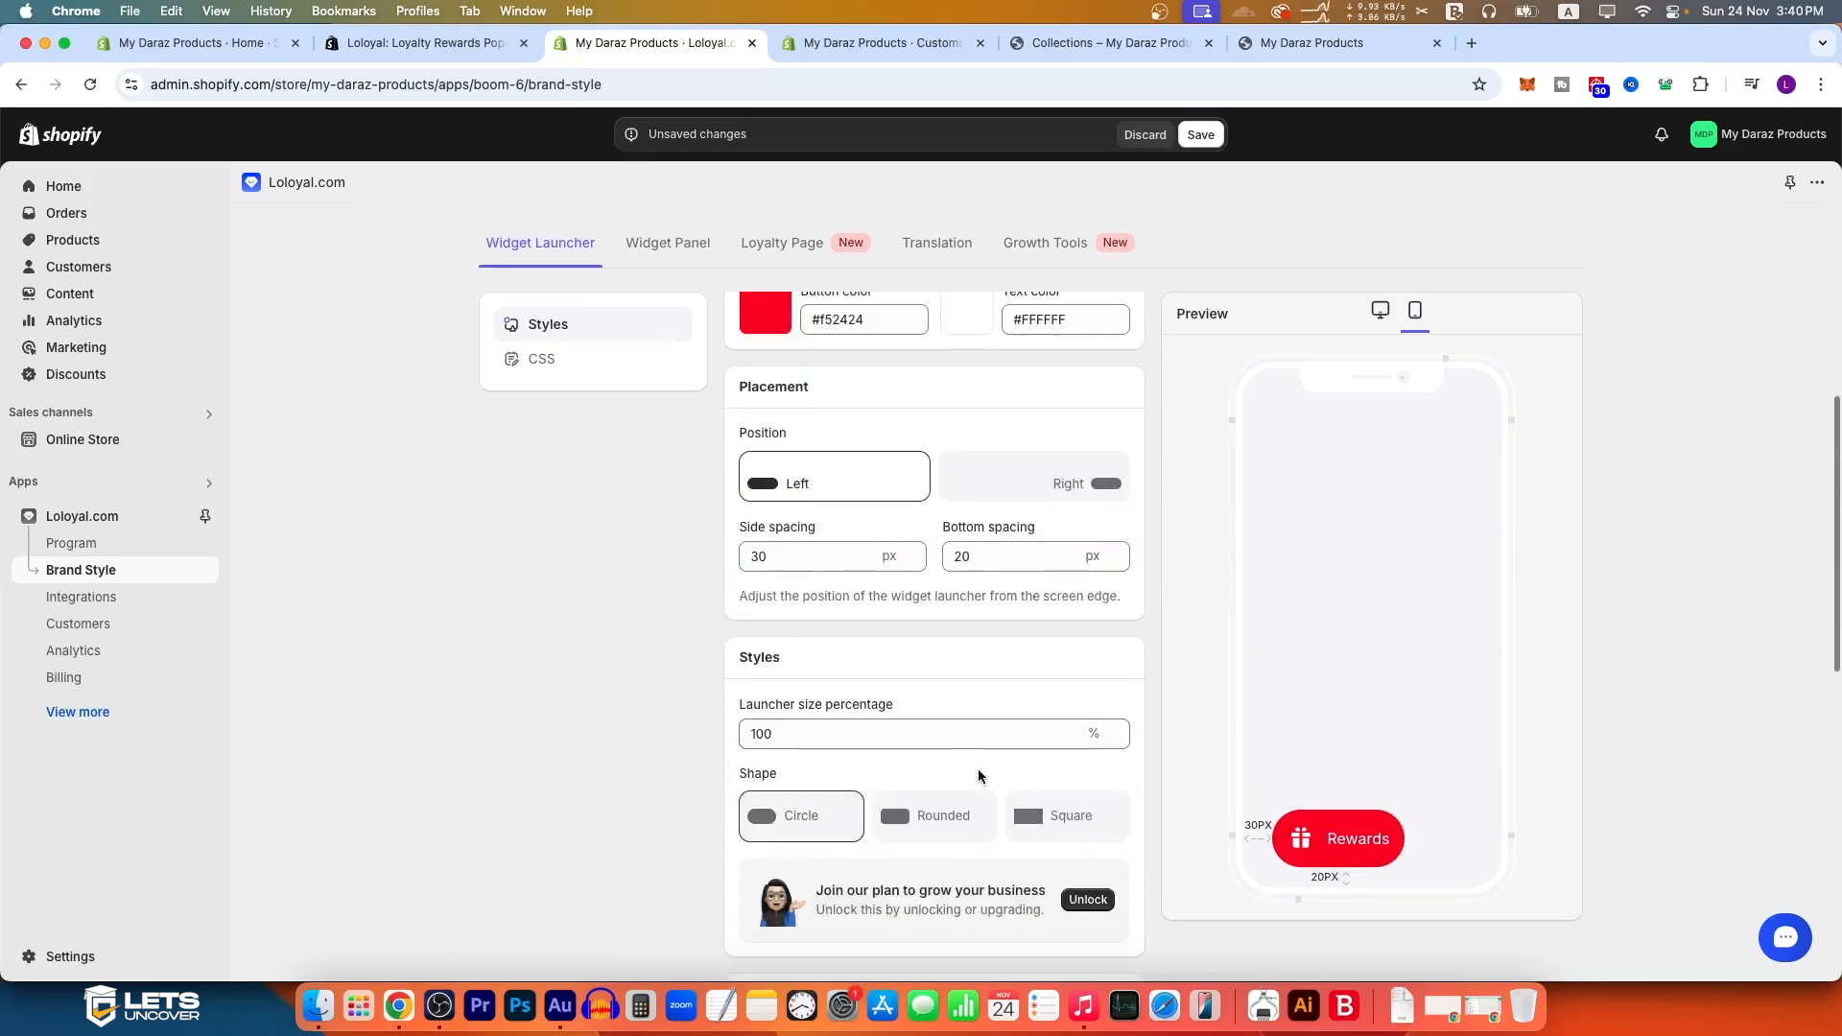
pyautogui.scroll(-4, 933, 641)
pyautogui.scroll(5, 938, 811)
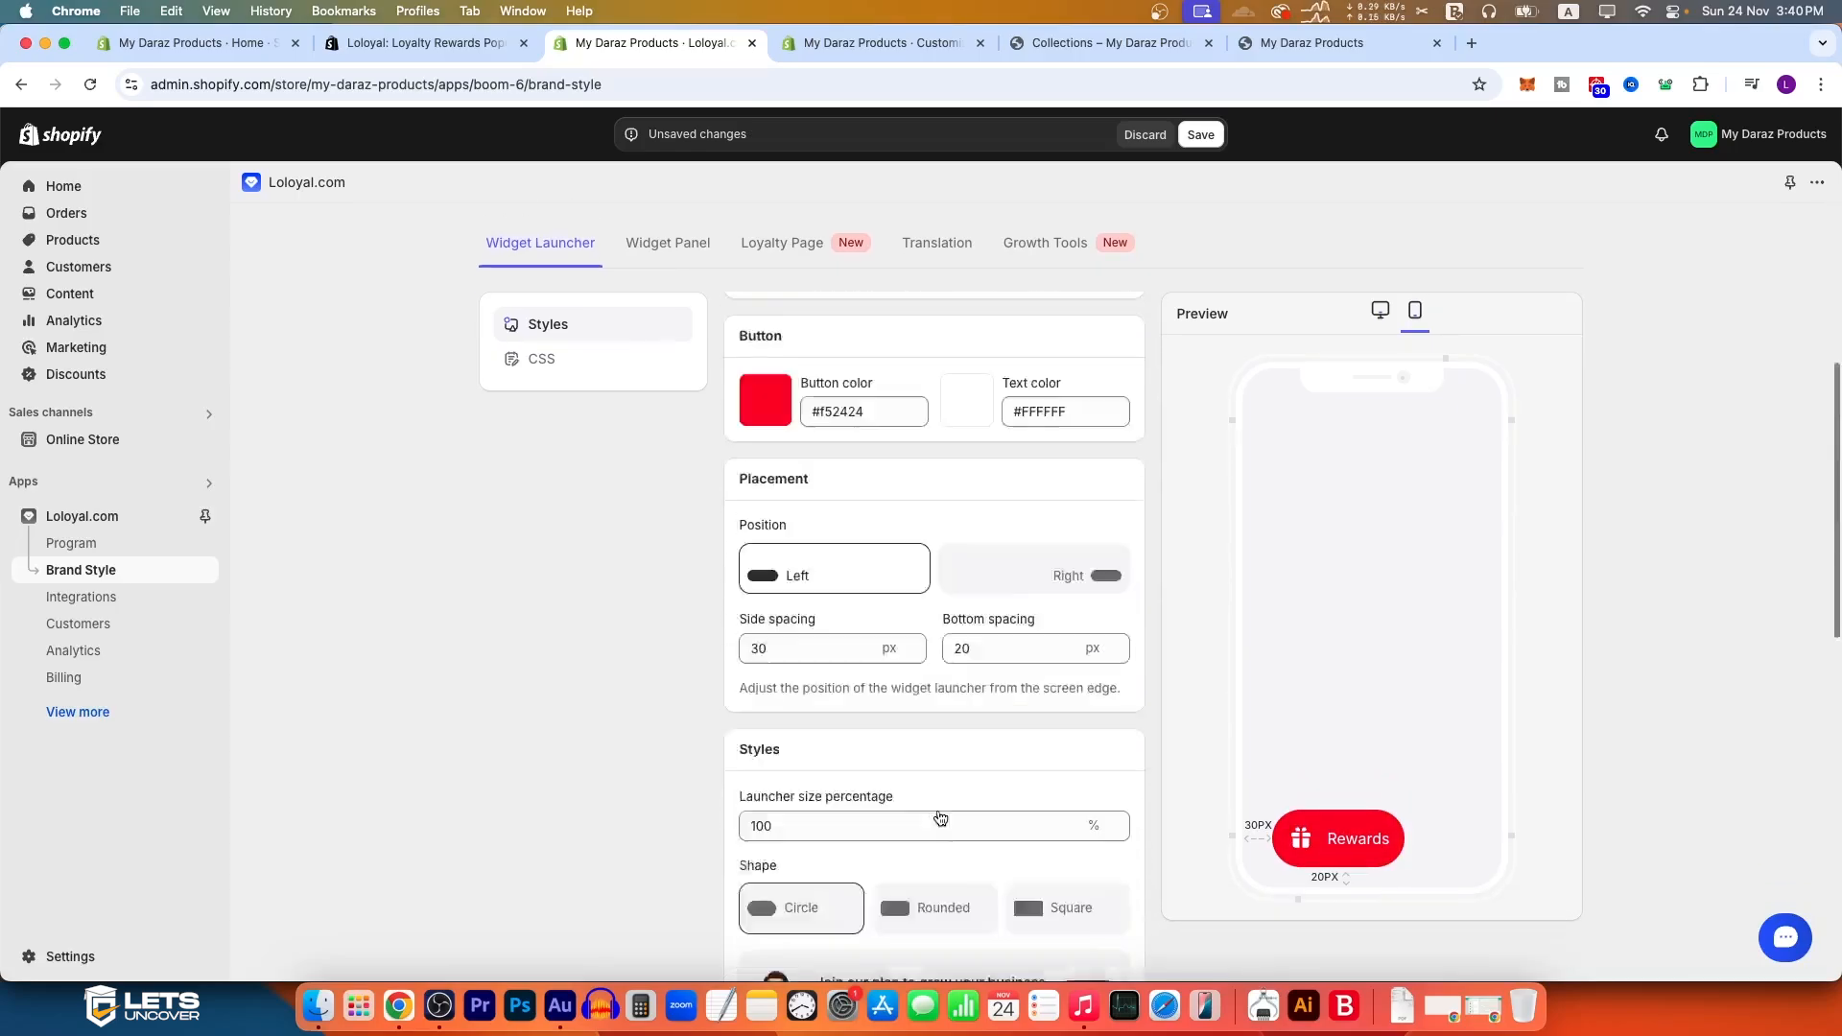
pyautogui.scroll(-5, 935, 729)
# Step: Examine the Widget Panel's theme, color and shape settings and its rewards program preview, including the VIP tiers
pyautogui.click(668, 242)
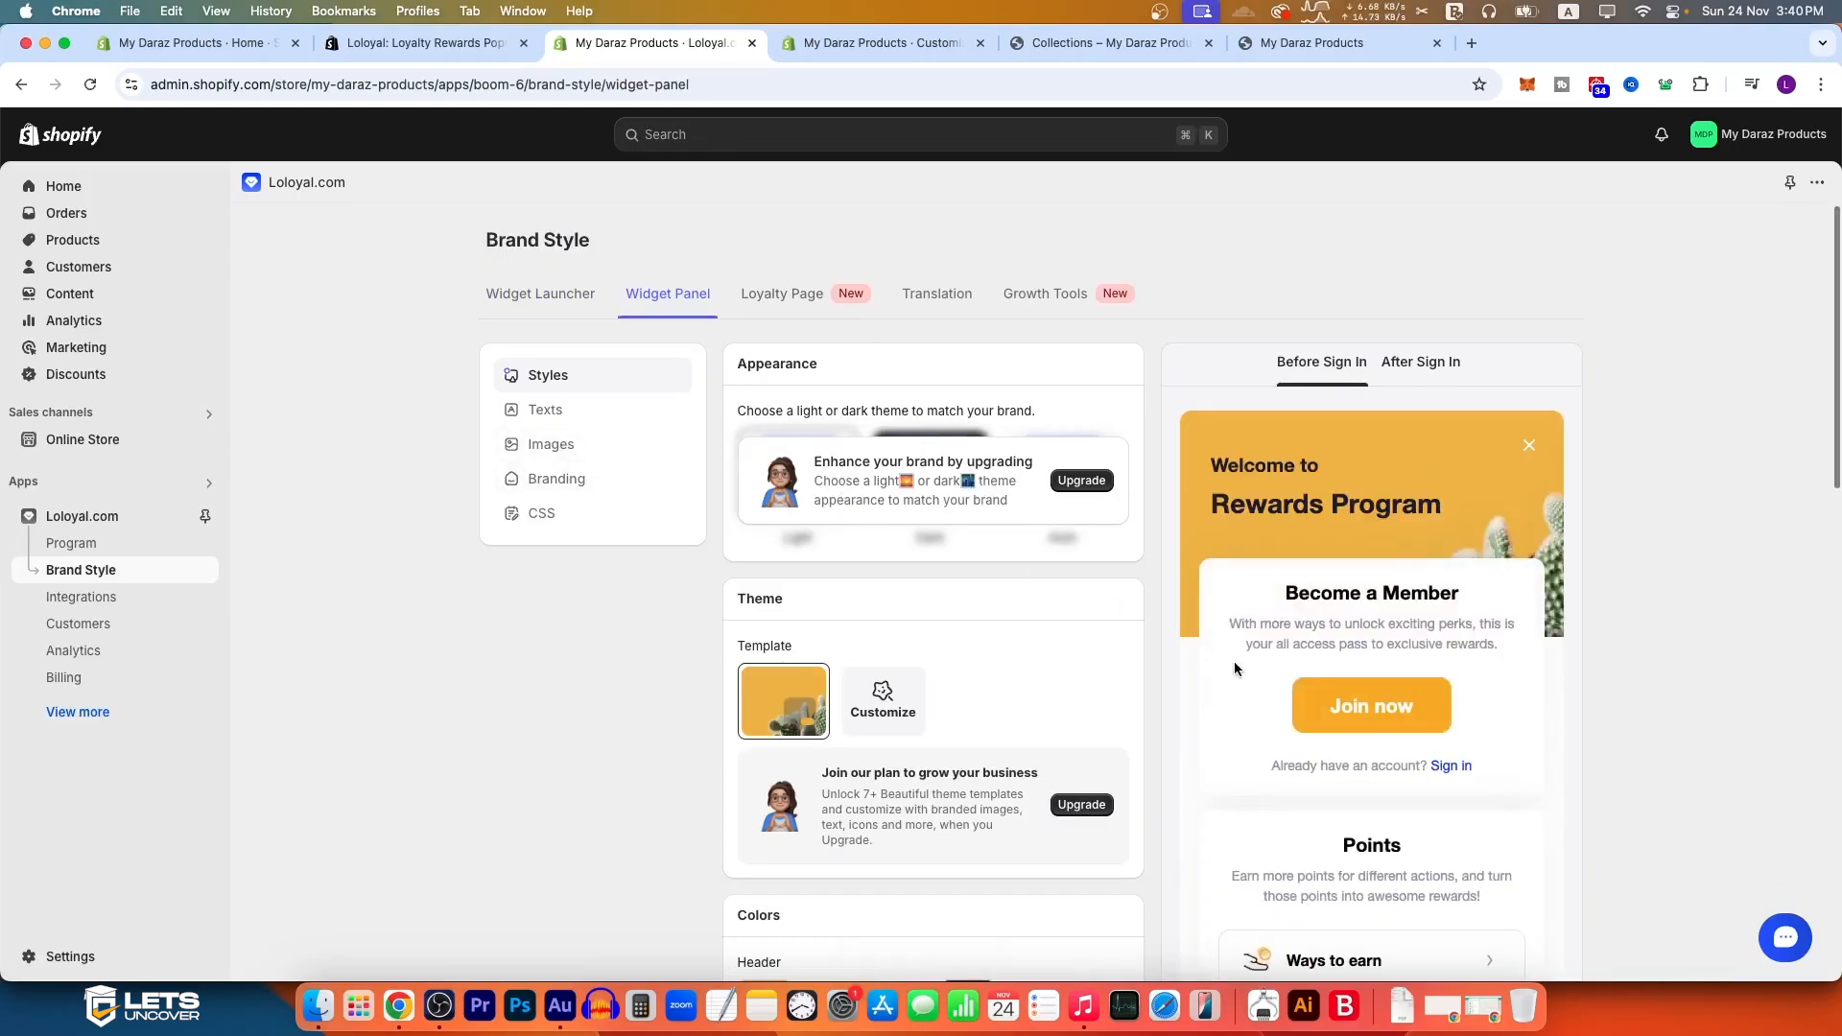
pyautogui.scroll(-1, 1075, 607)
pyautogui.scroll(-5, 1076, 608)
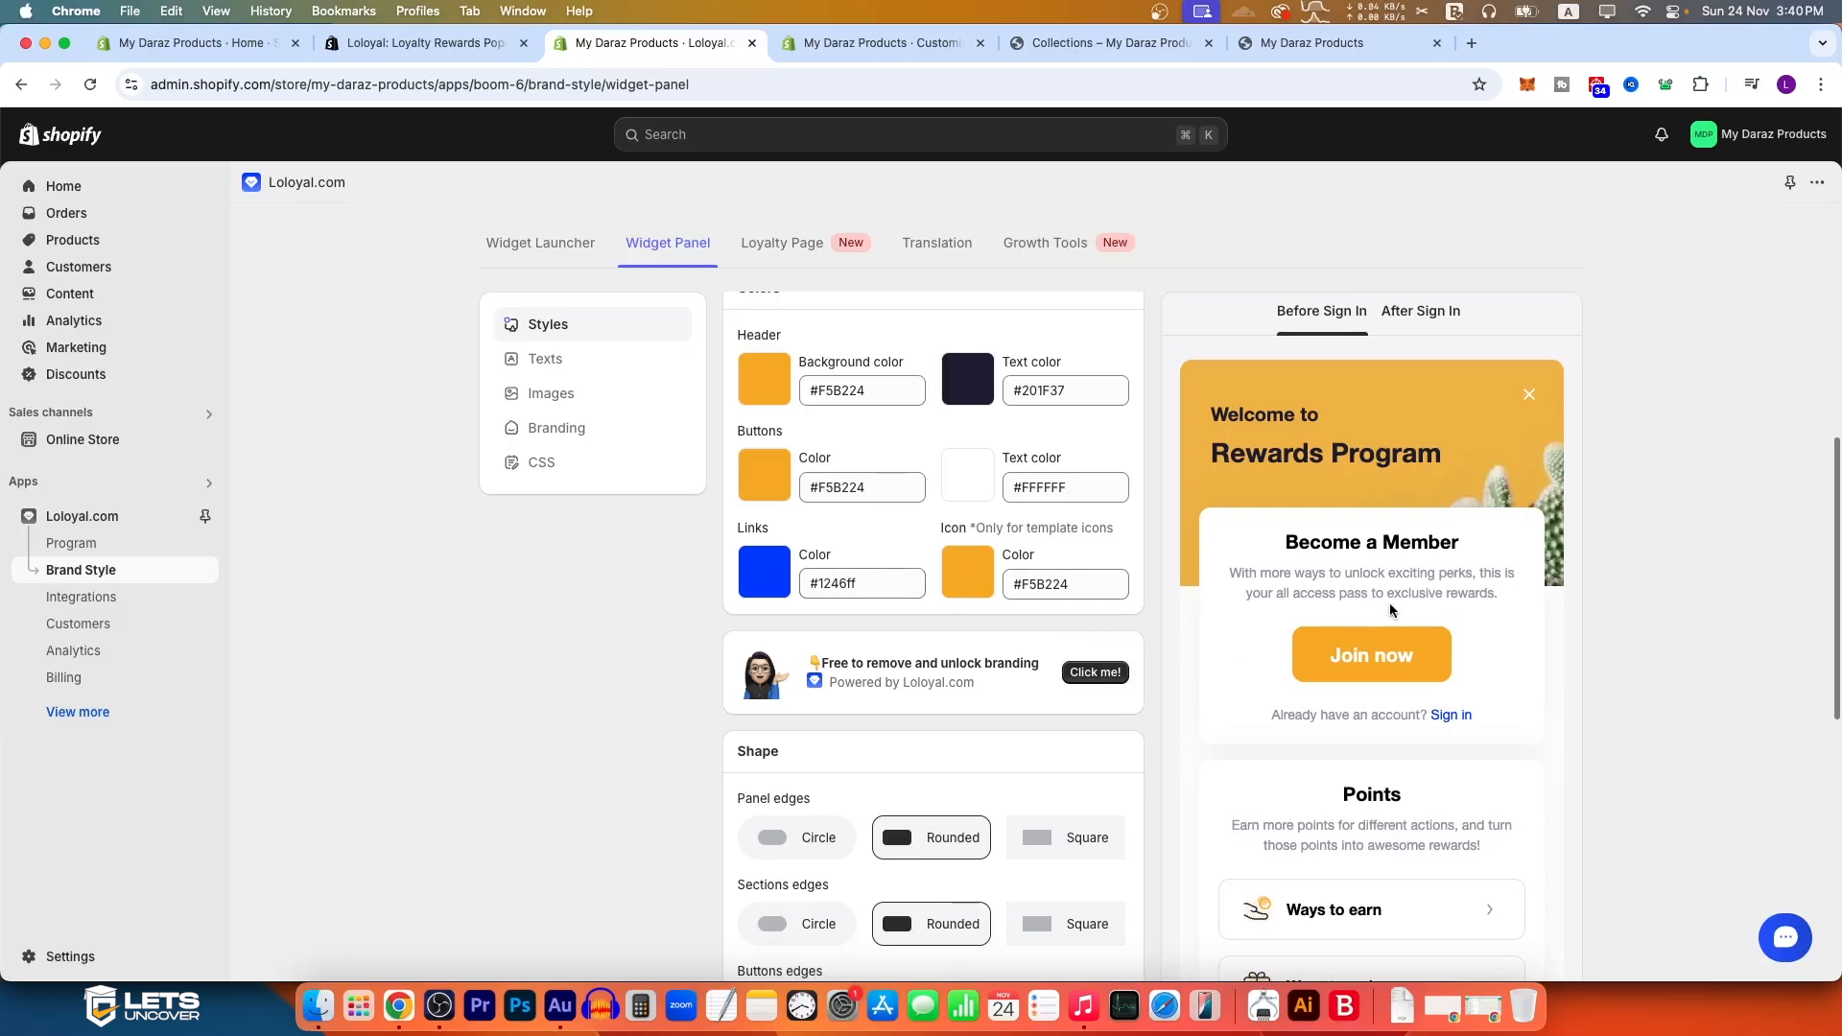
pyautogui.scroll(-8, 1389, 610)
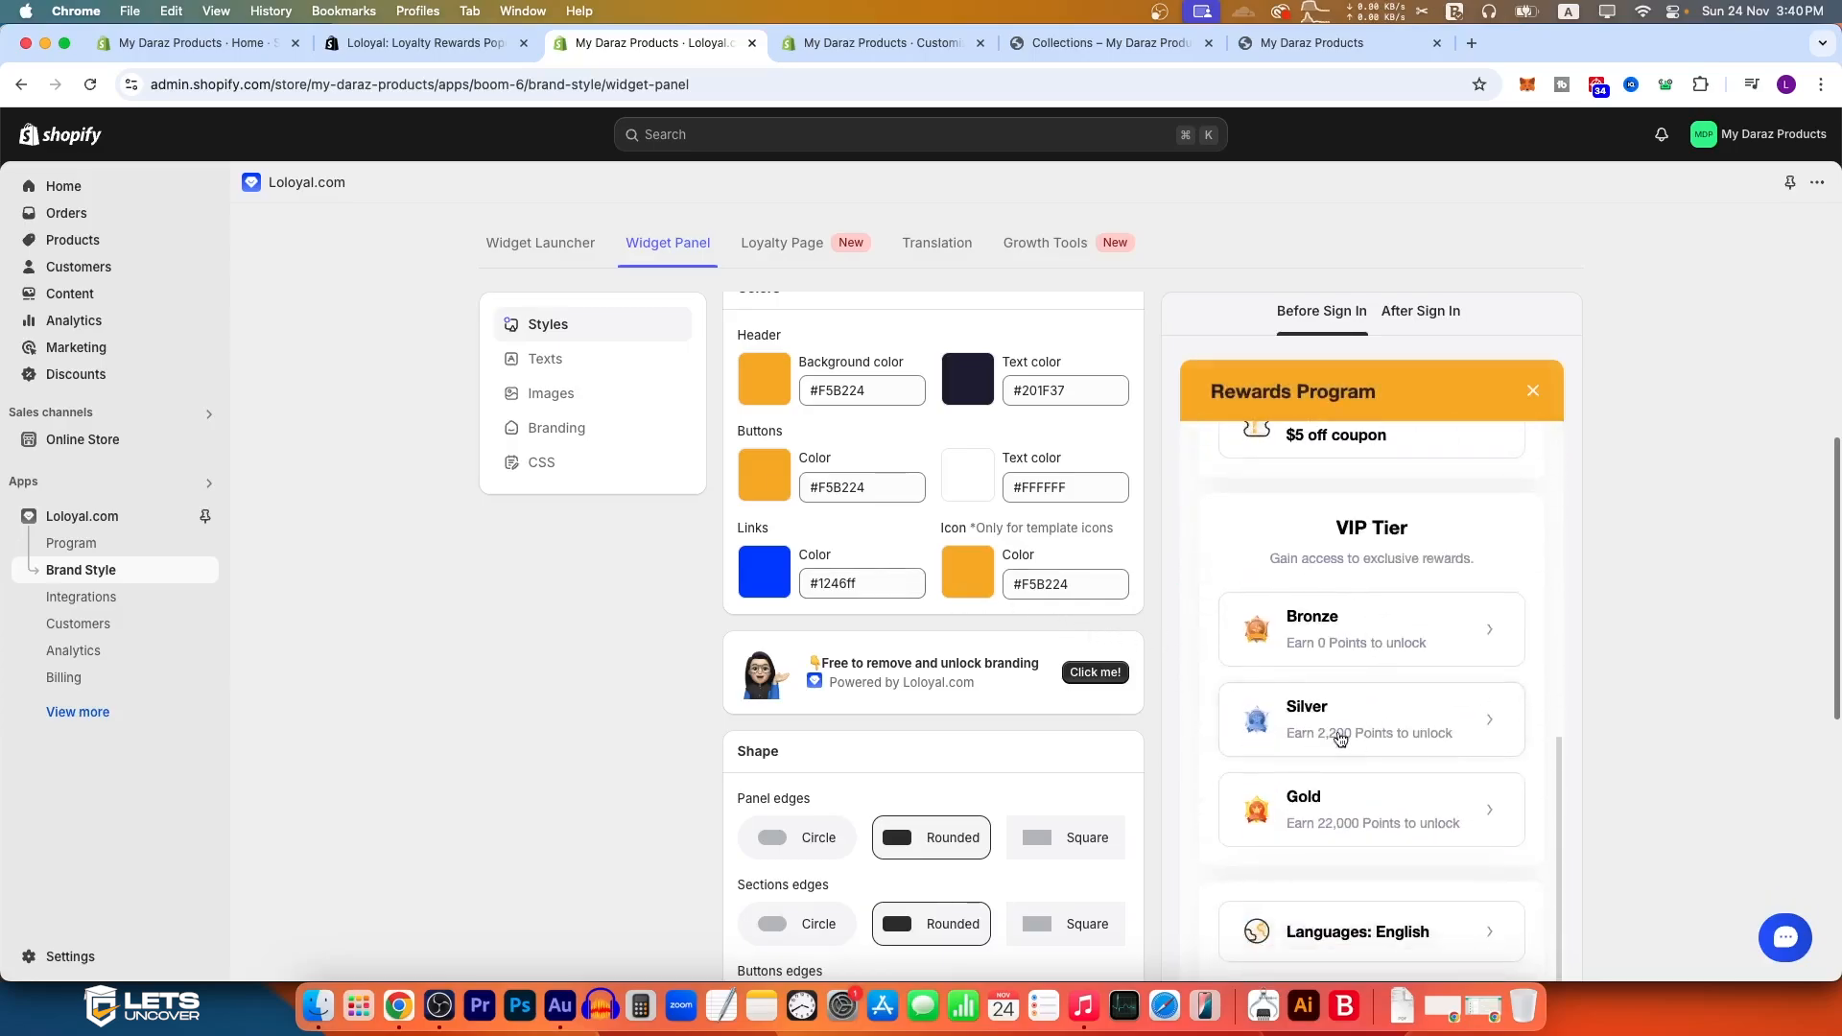
pyautogui.scroll(-8, 936, 672)
# Step: Reload the storefront, open the Rewards widget, and view its referrals section and ways to earn
pyautogui.click(1312, 42)
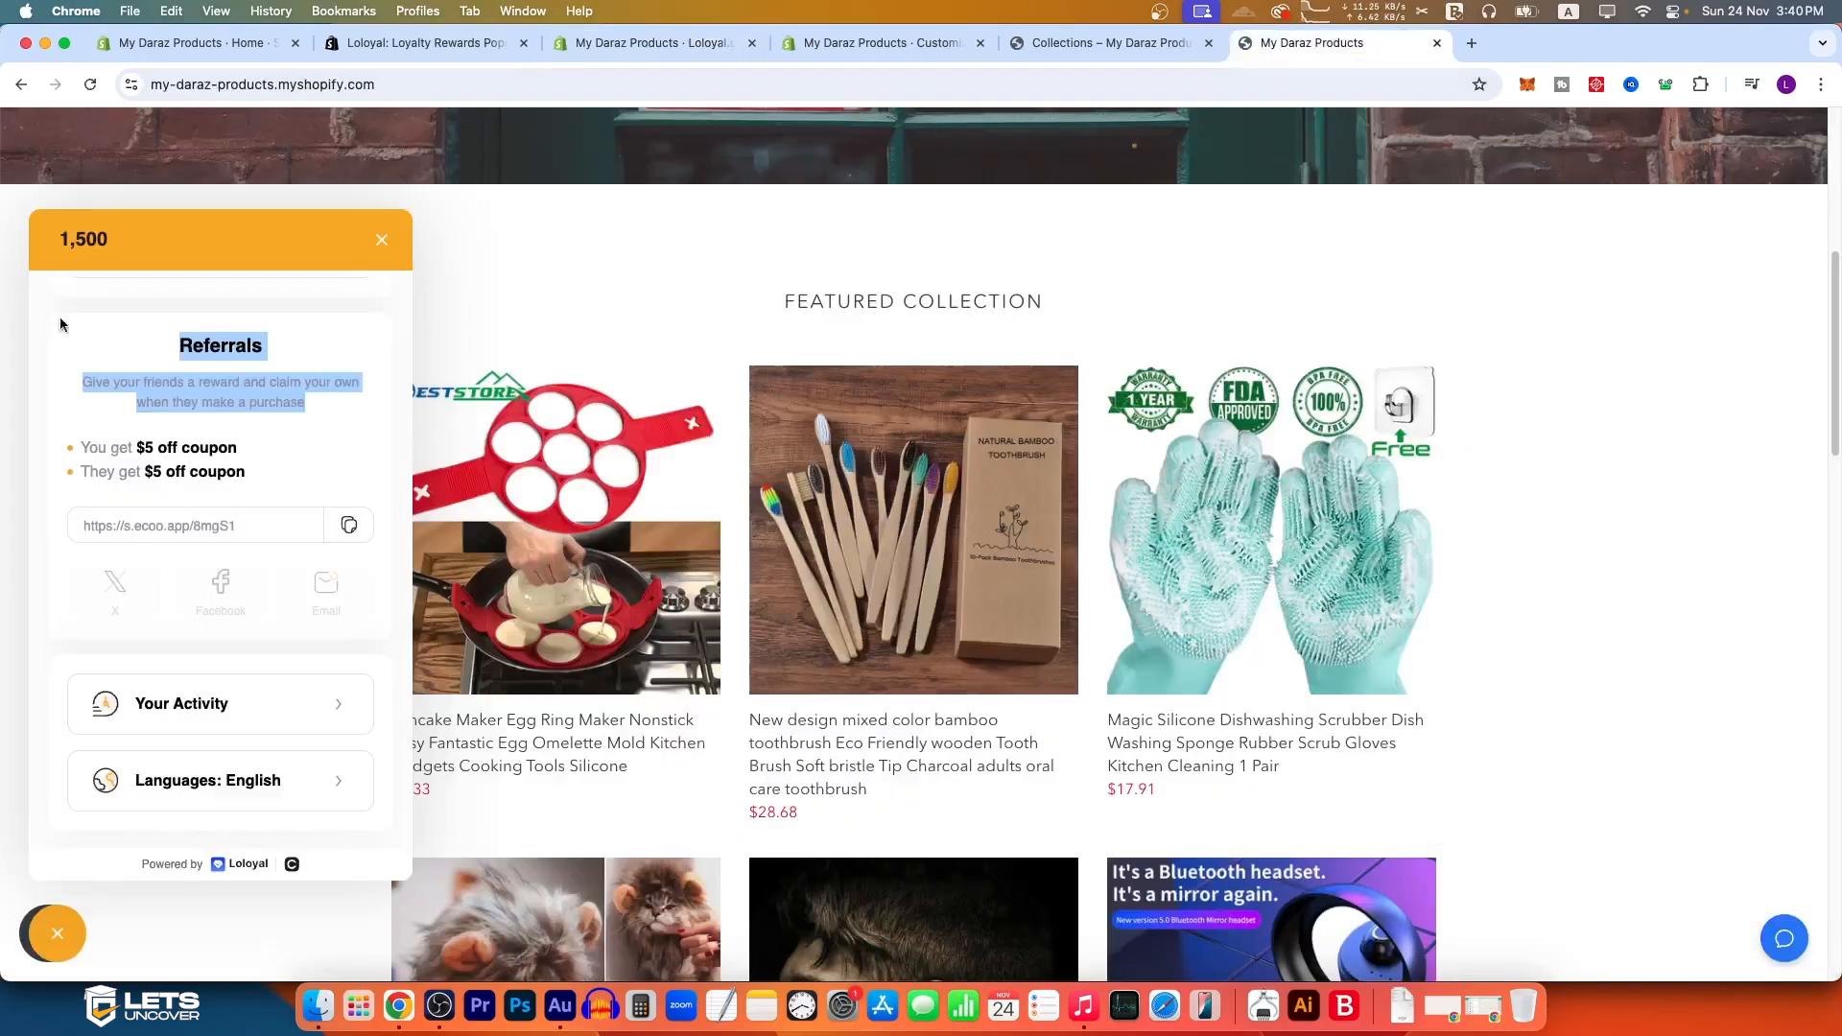
pyautogui.press('super+r')
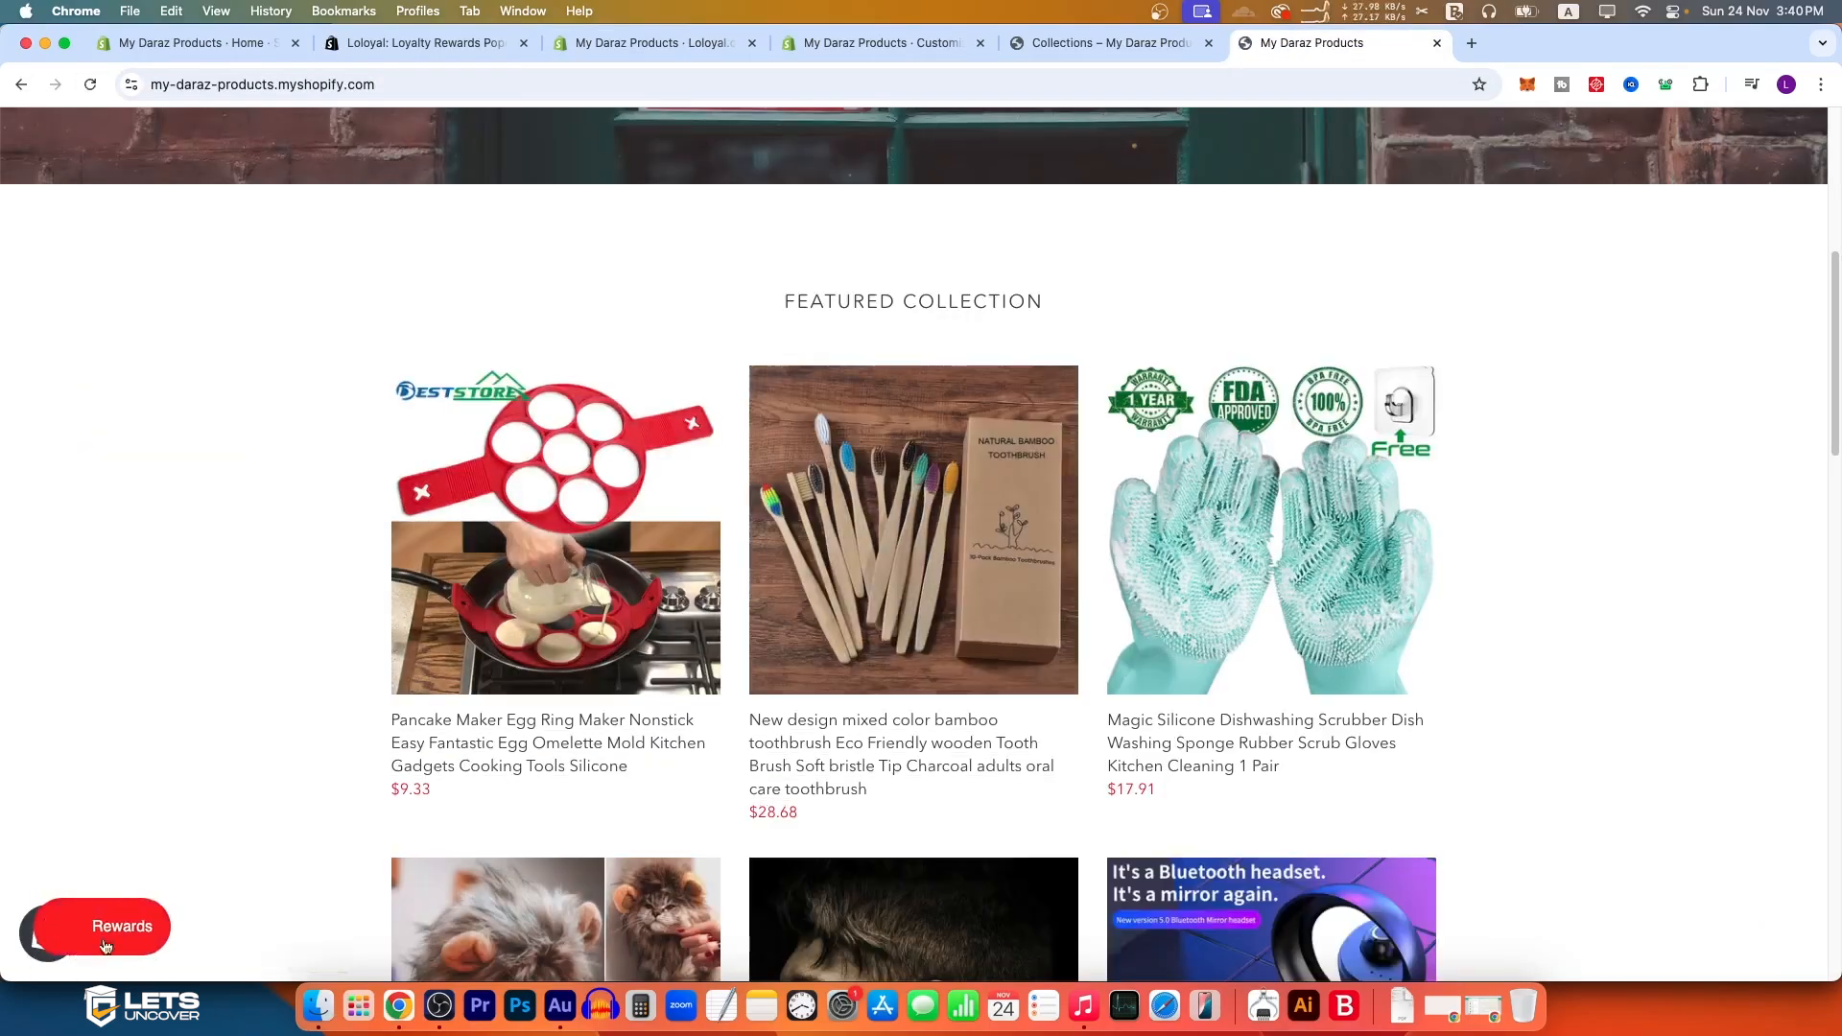
pyautogui.click(119, 948)
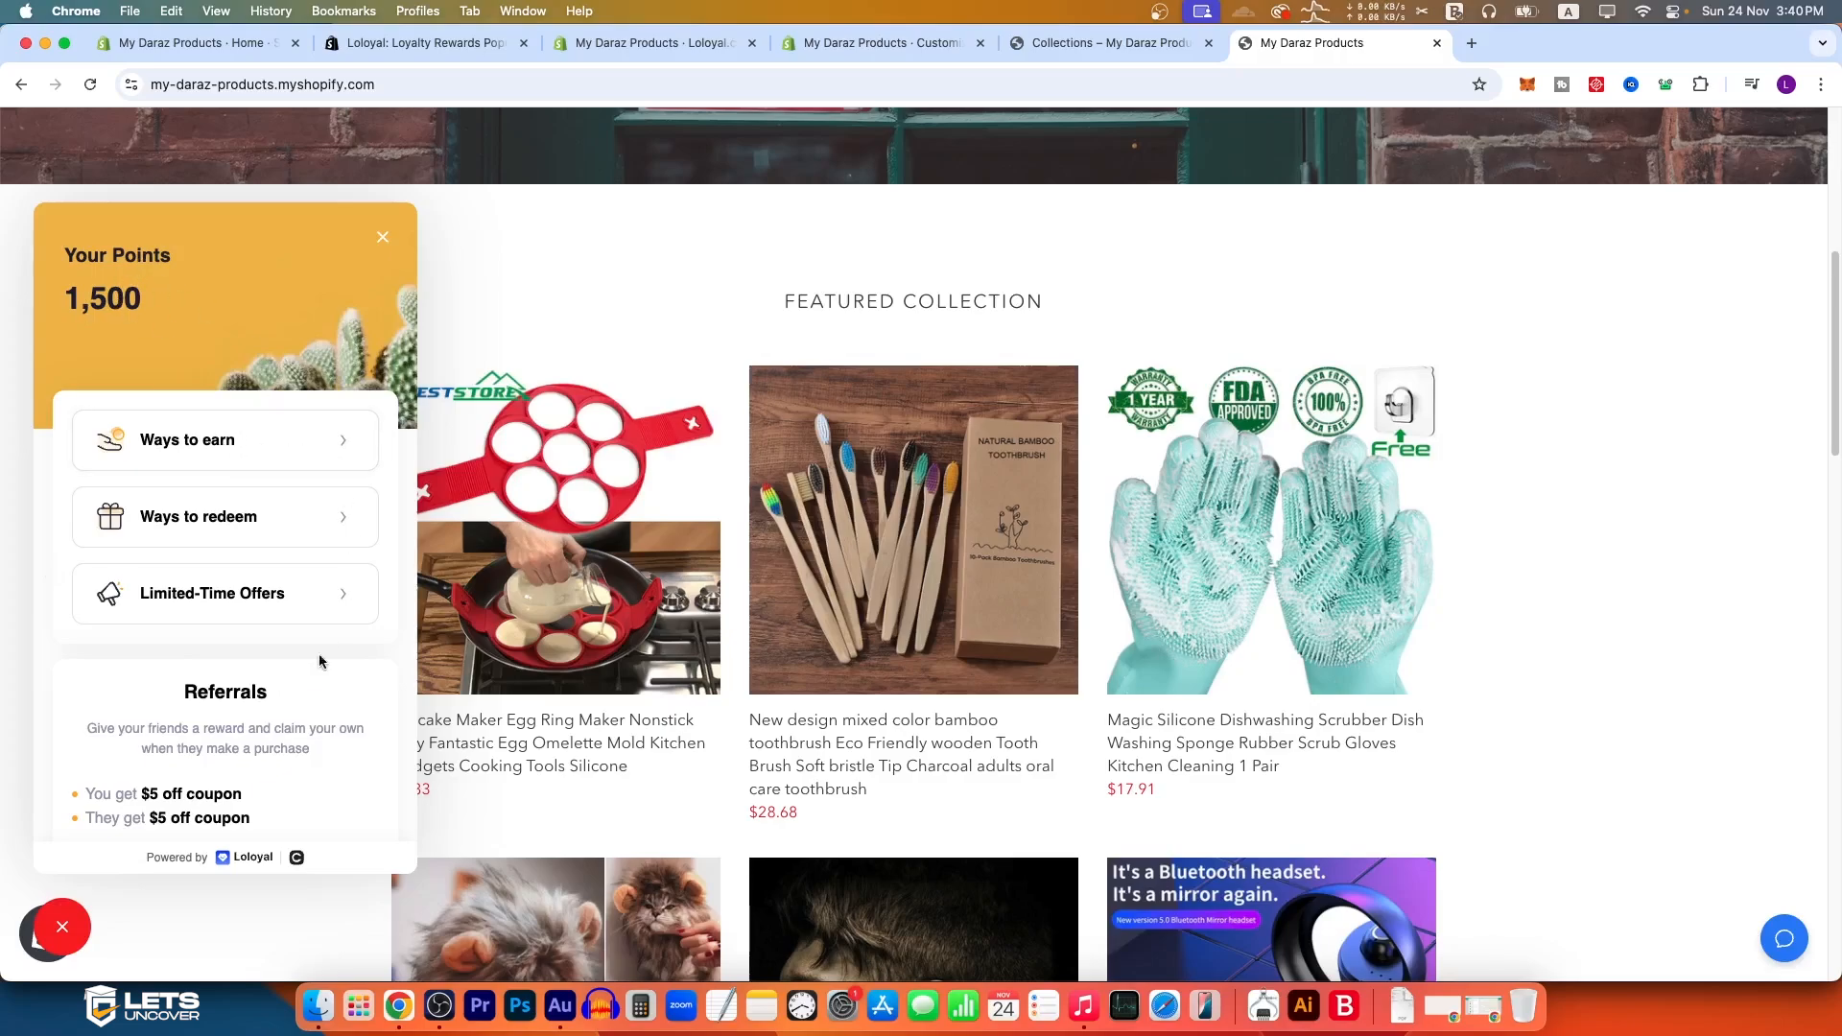
pyautogui.scroll(-5, 288, 662)
pyautogui.scroll(-4, 227, 720)
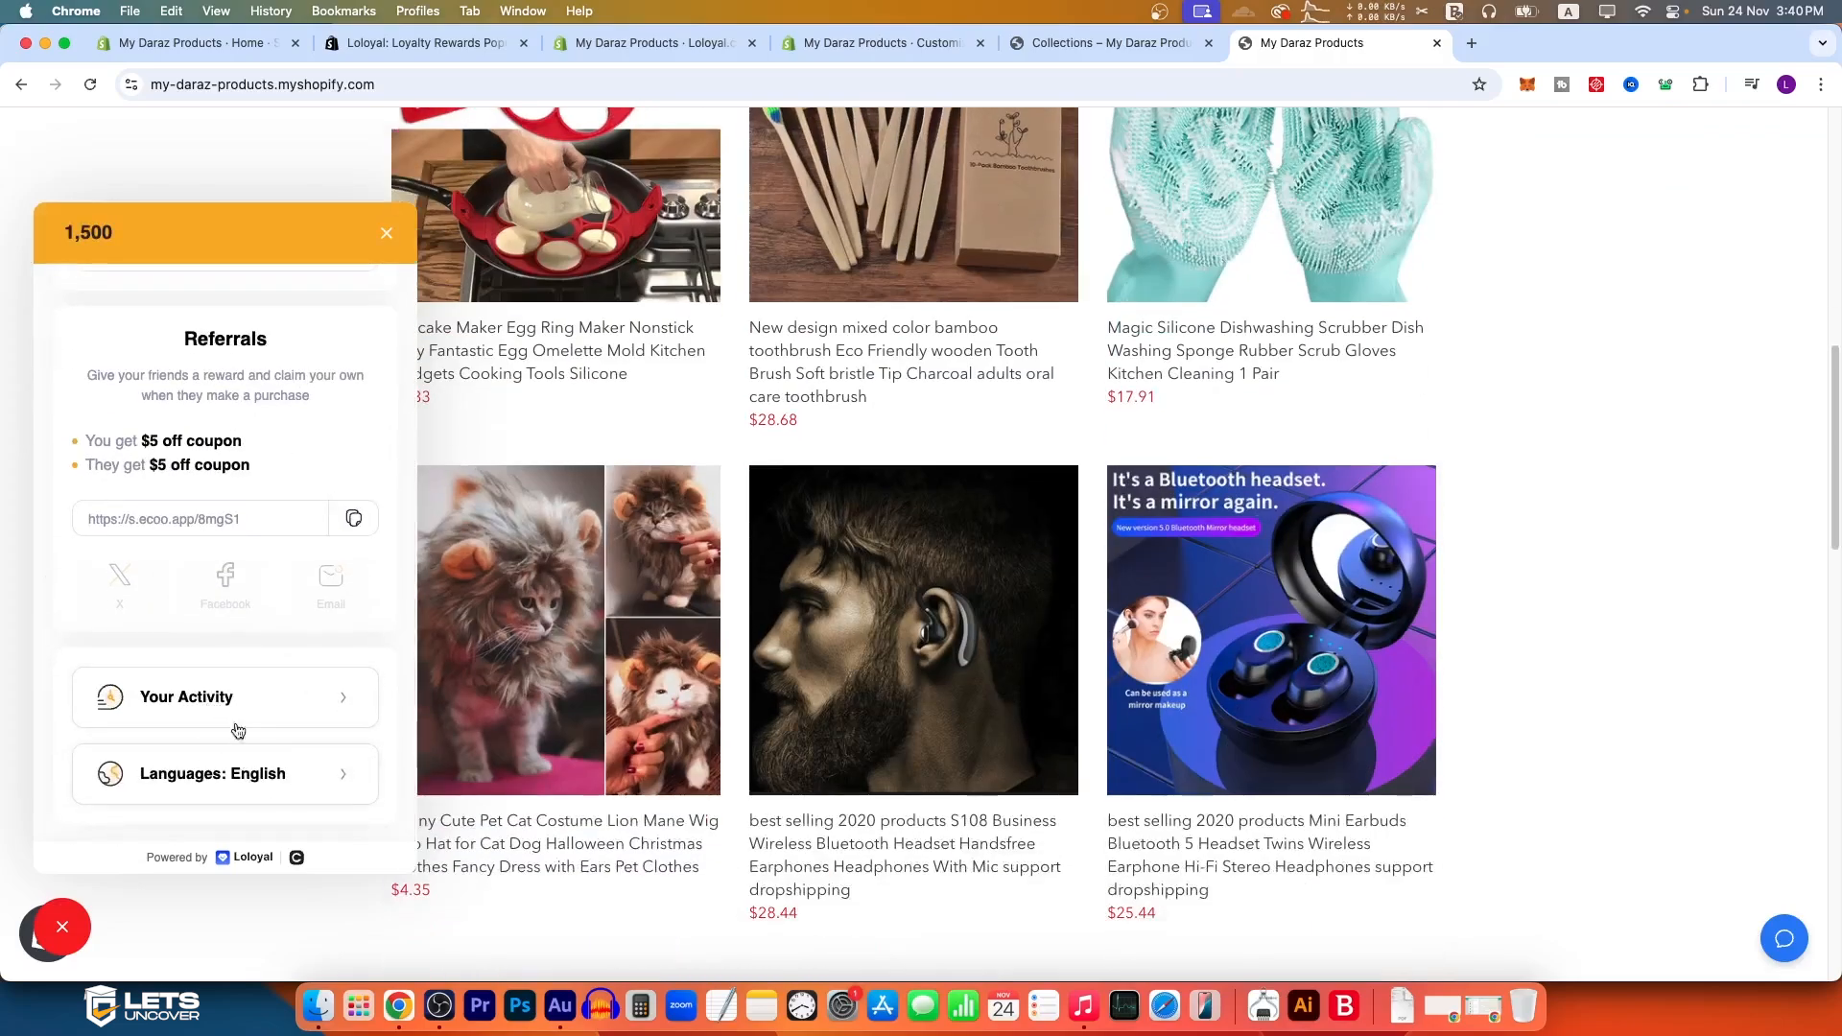
pyautogui.scroll(5, 213, 506)
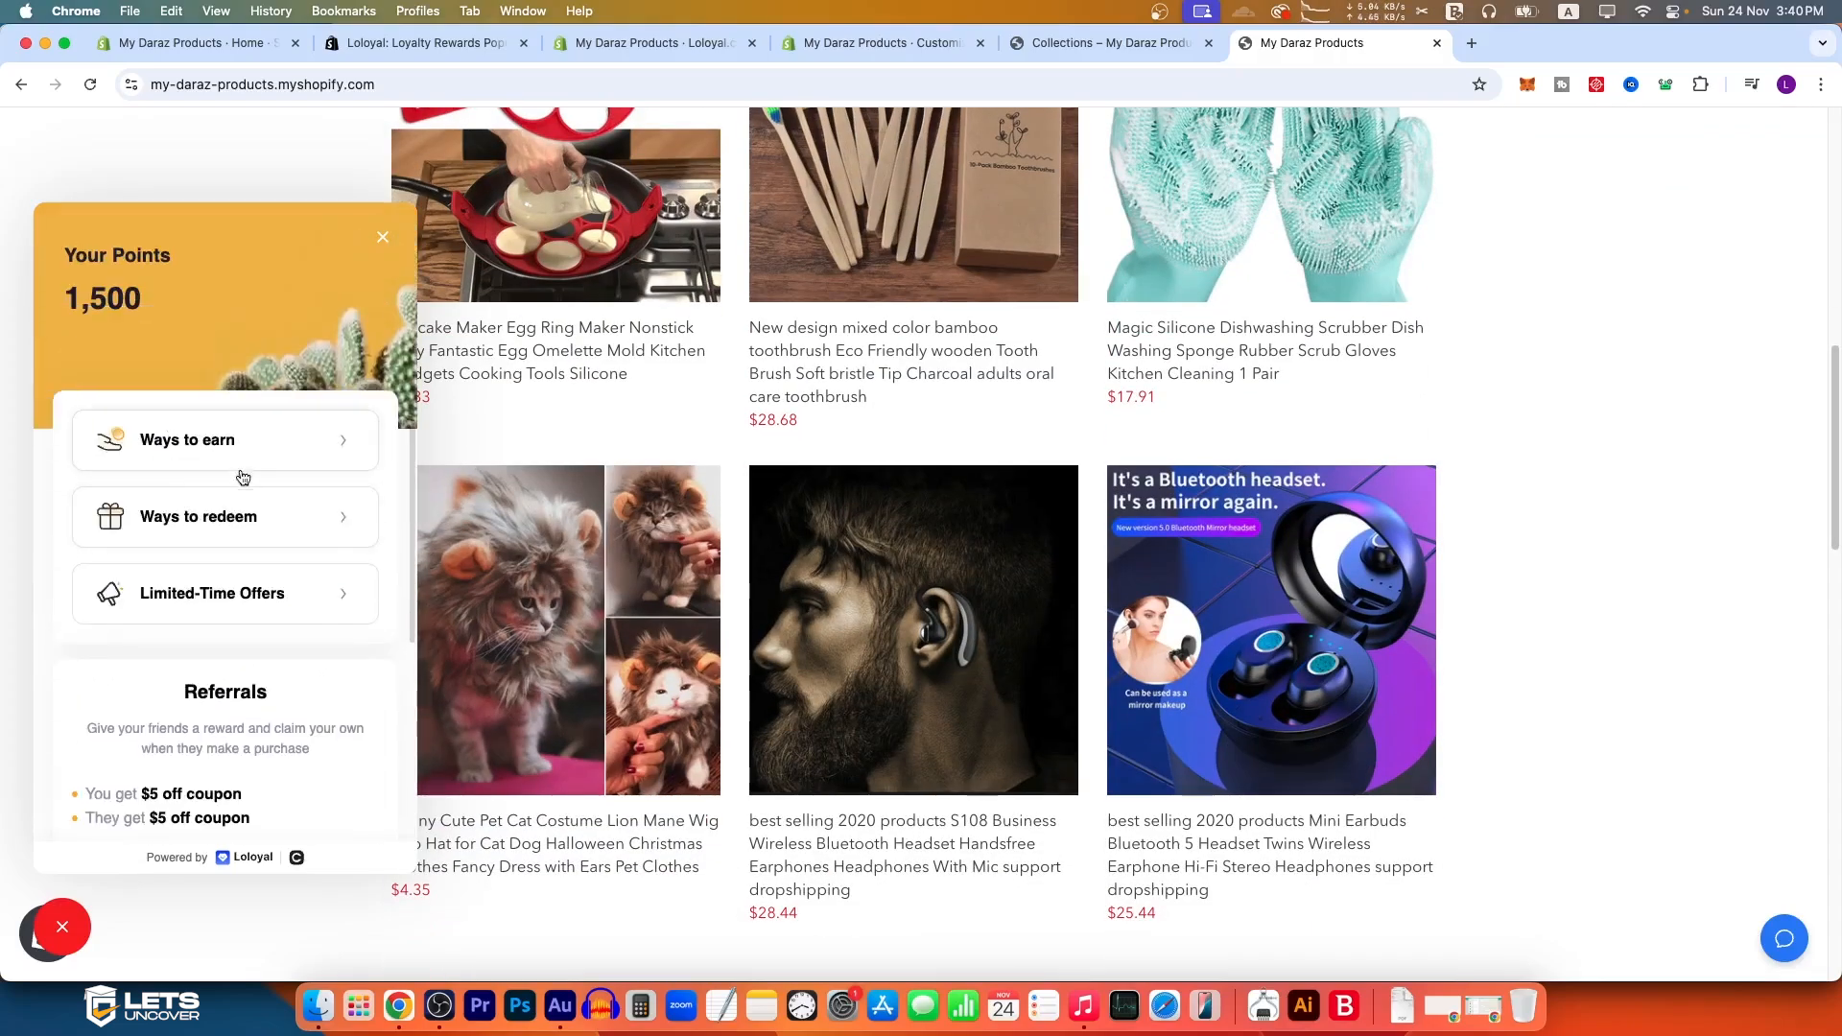
pyautogui.click(239, 465)
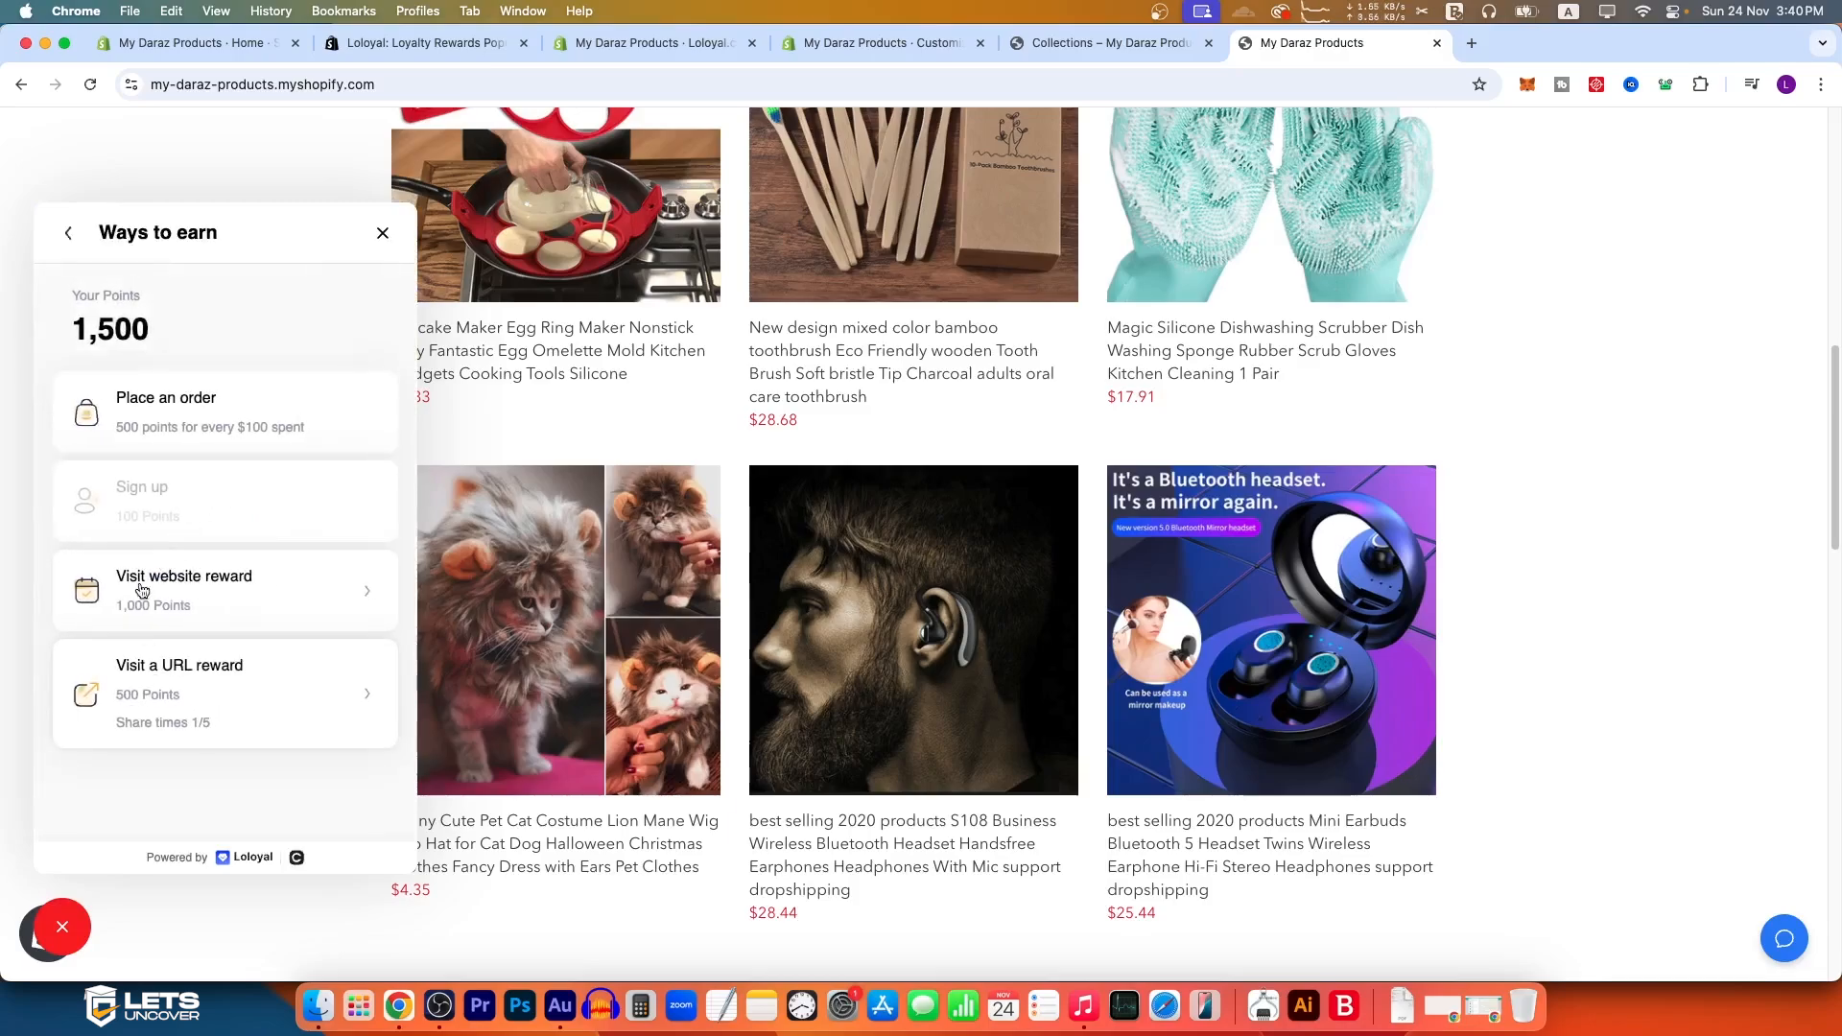
# Step: Redeem 500 points for the $5 off coupon in the Rewards widget and copy its discount code
pyautogui.click(68, 232)
pyautogui.click(233, 535)
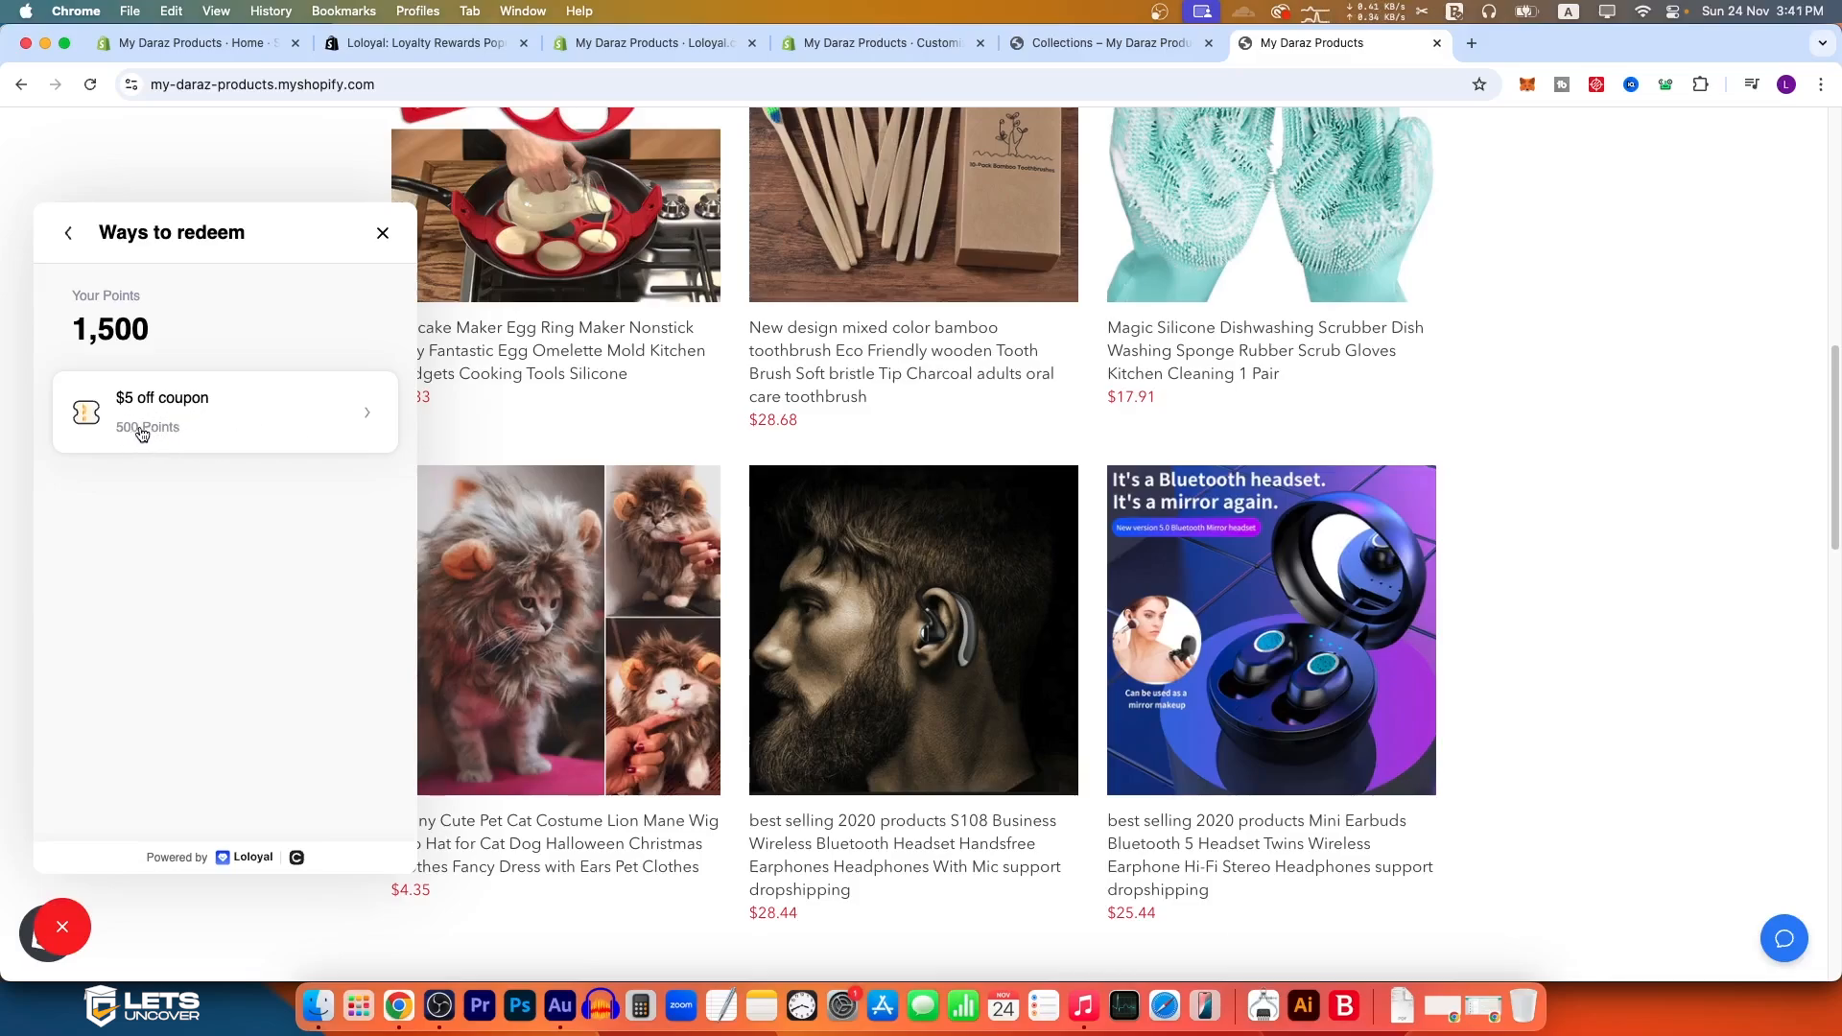
pyautogui.click(278, 416)
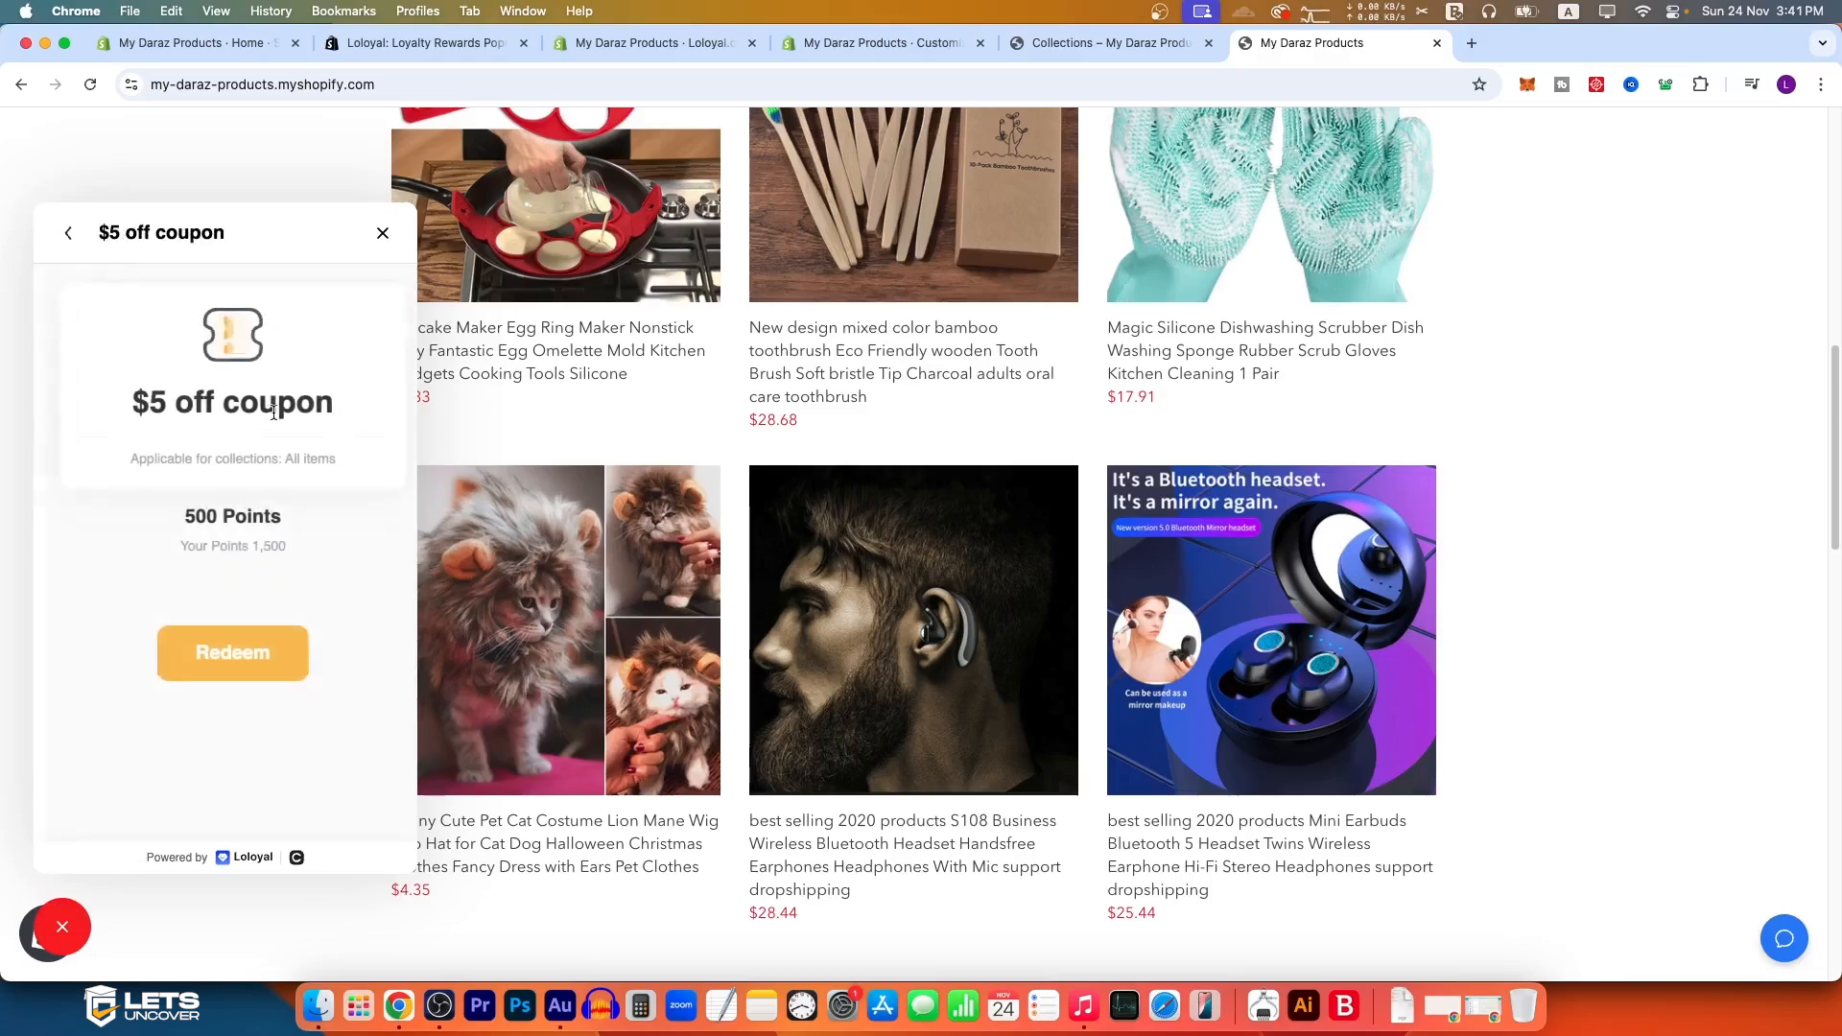
pyautogui.click(246, 657)
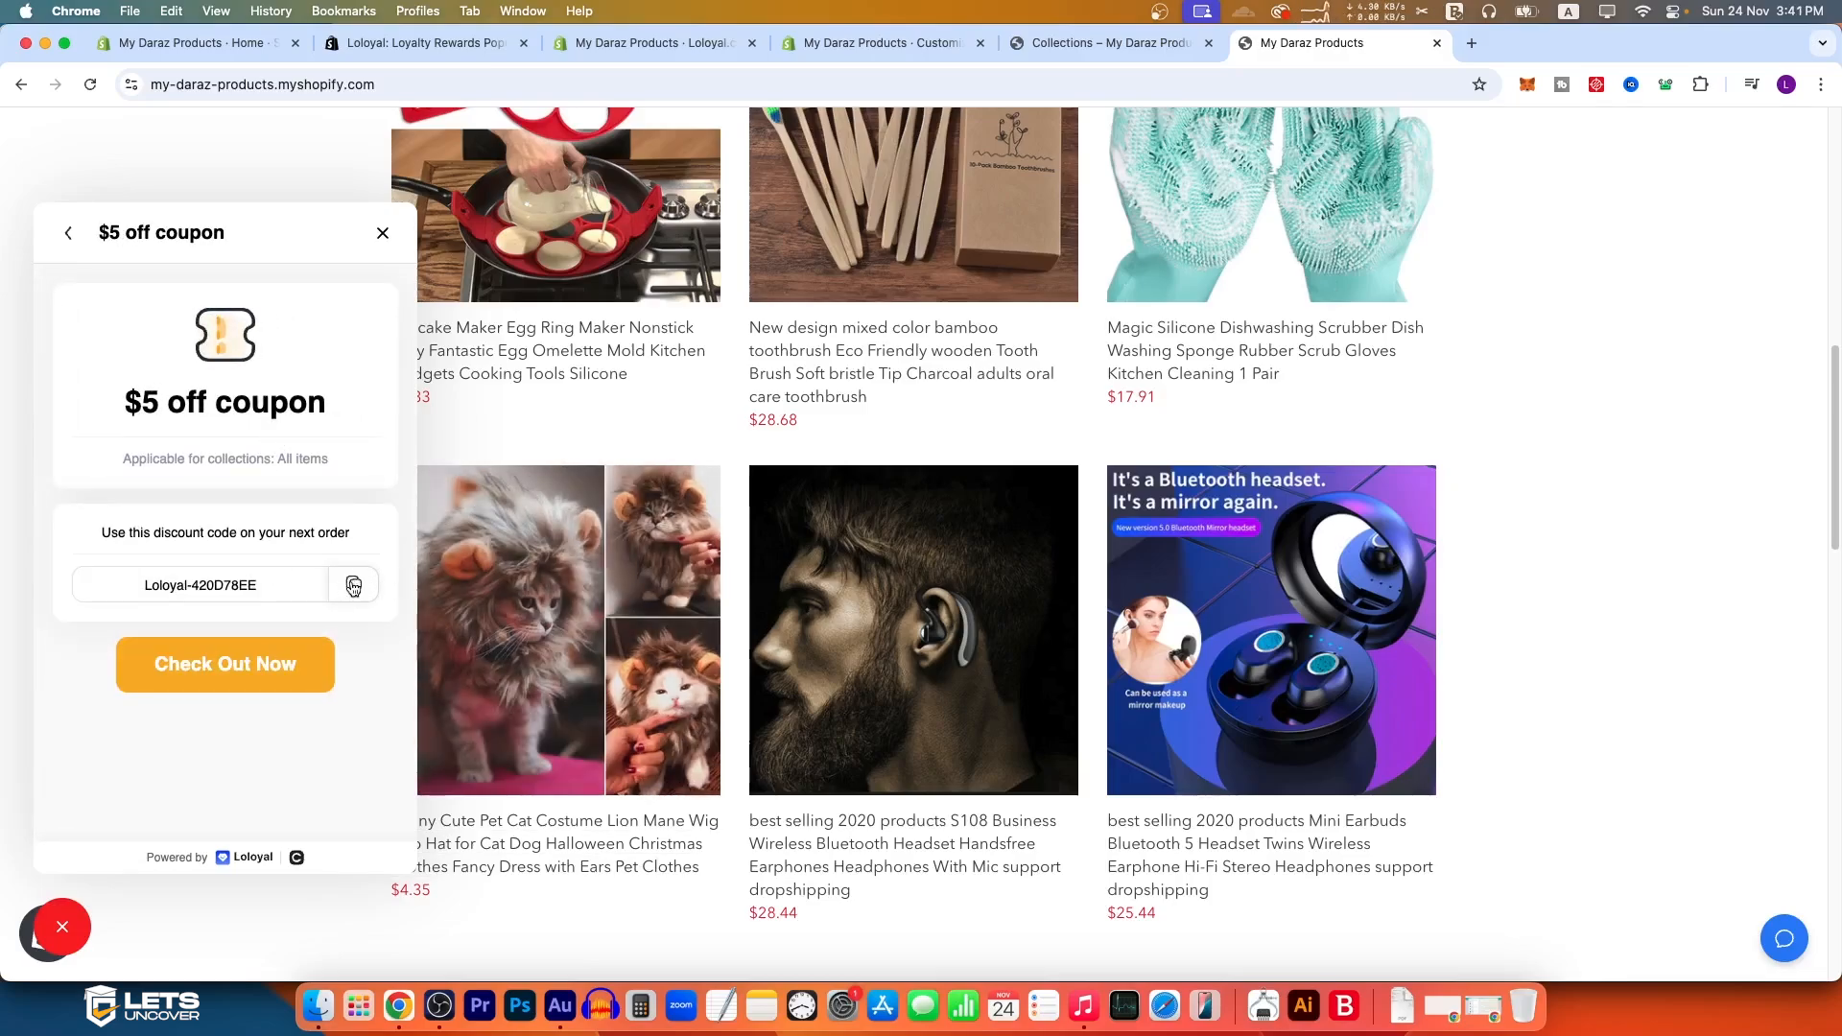
pyautogui.moveTo(102, 533); pyautogui.dragTo(351, 532)
pyautogui.click(355, 586)
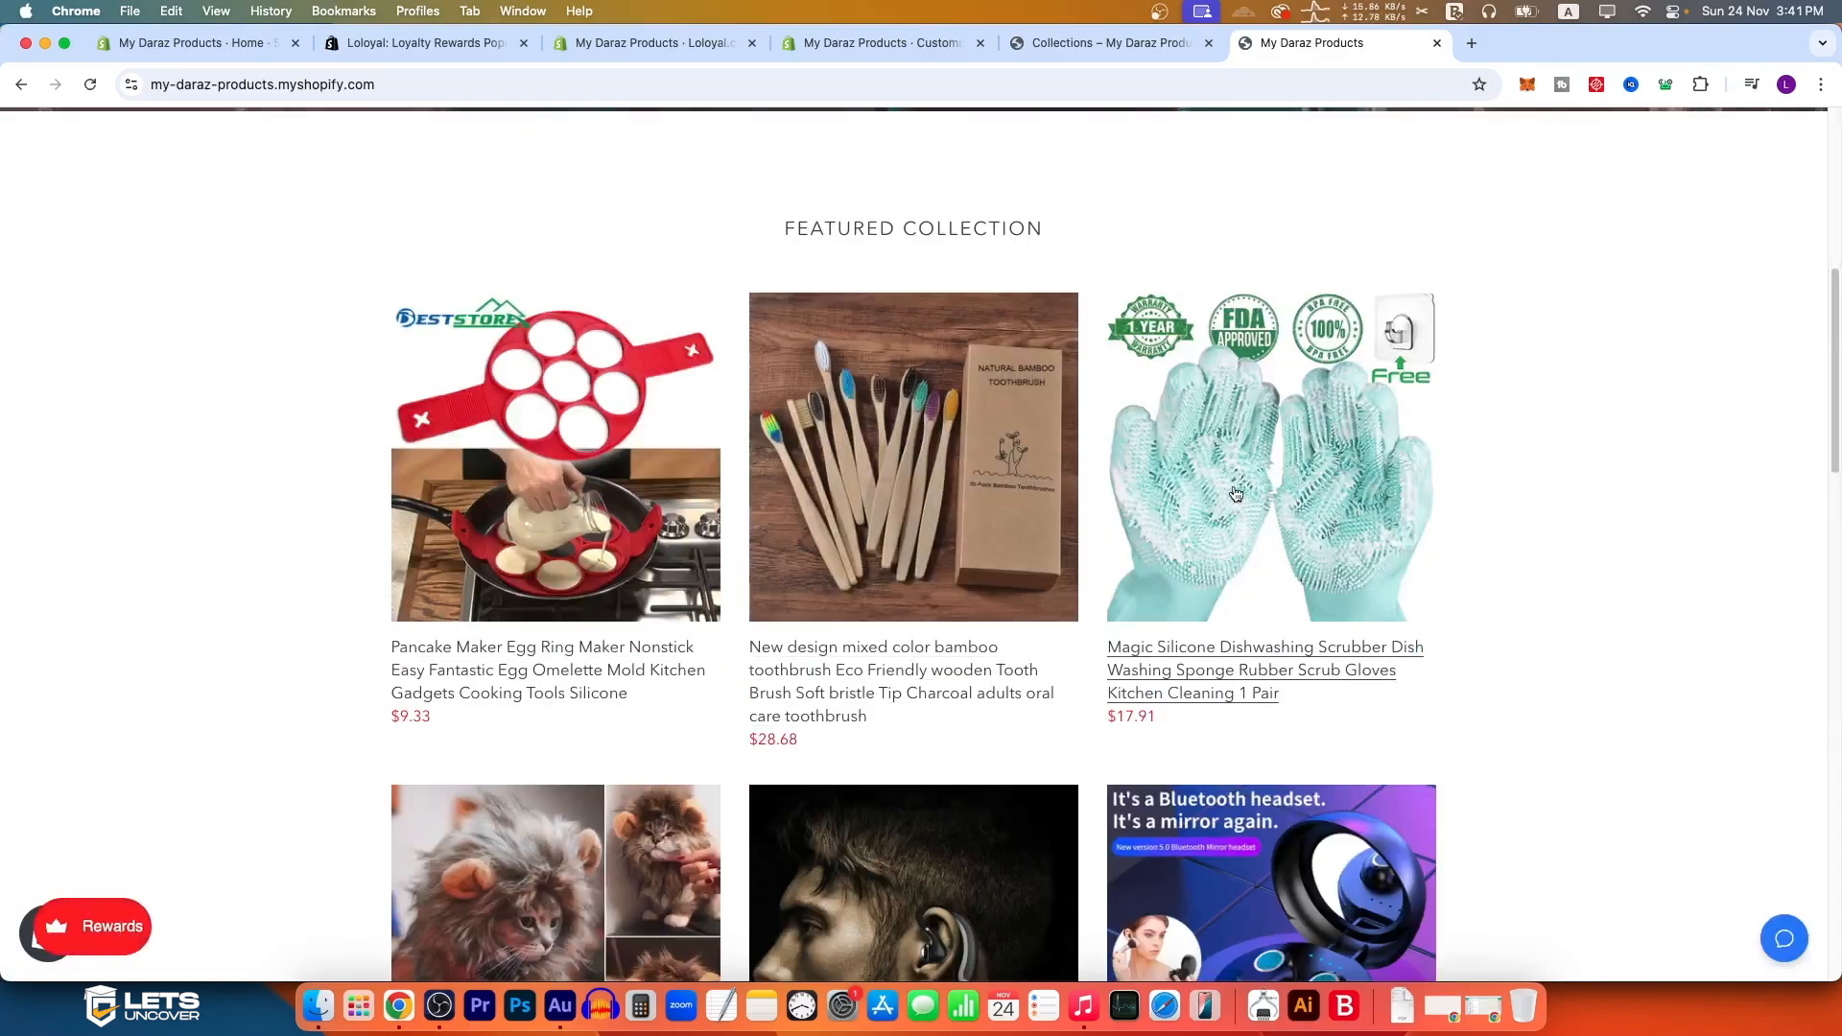
# Step: Add the Magic Silicone dishwashing gloves in Deep Blue to the cart and remove the bamboo toothbrush from it
pyautogui.click(1259, 458)
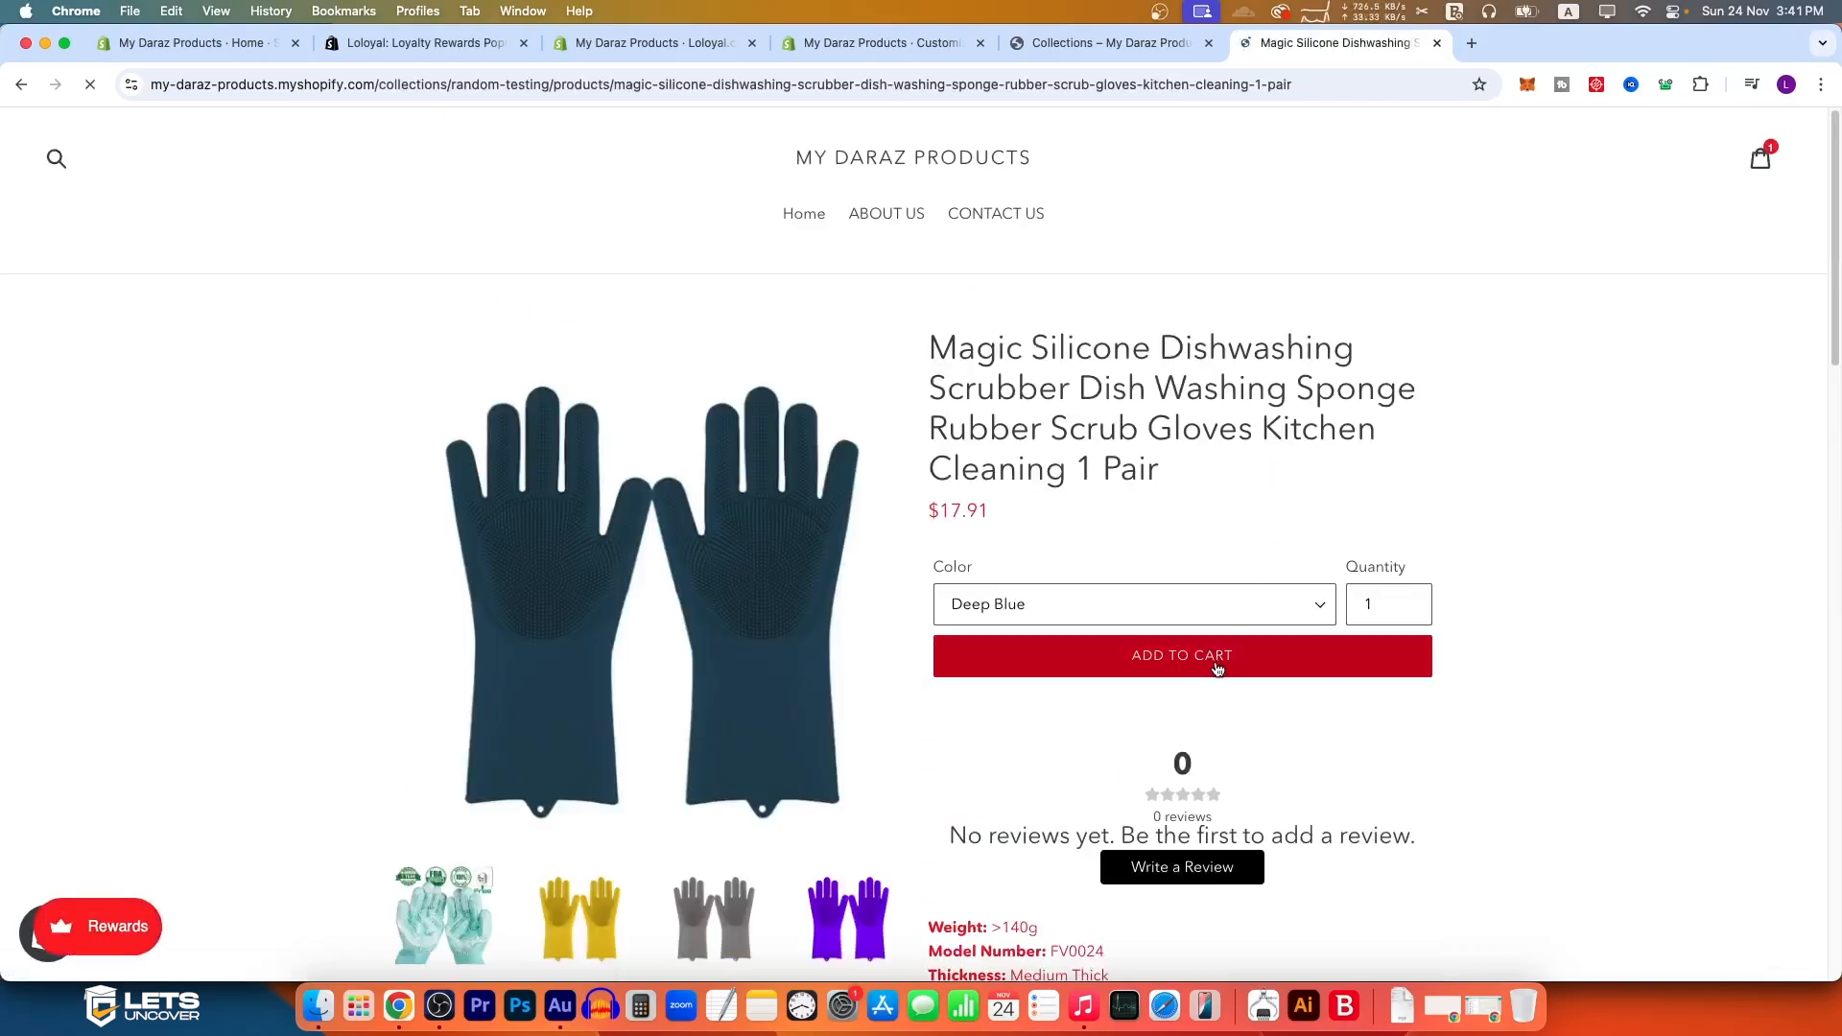
pyautogui.click(1218, 659)
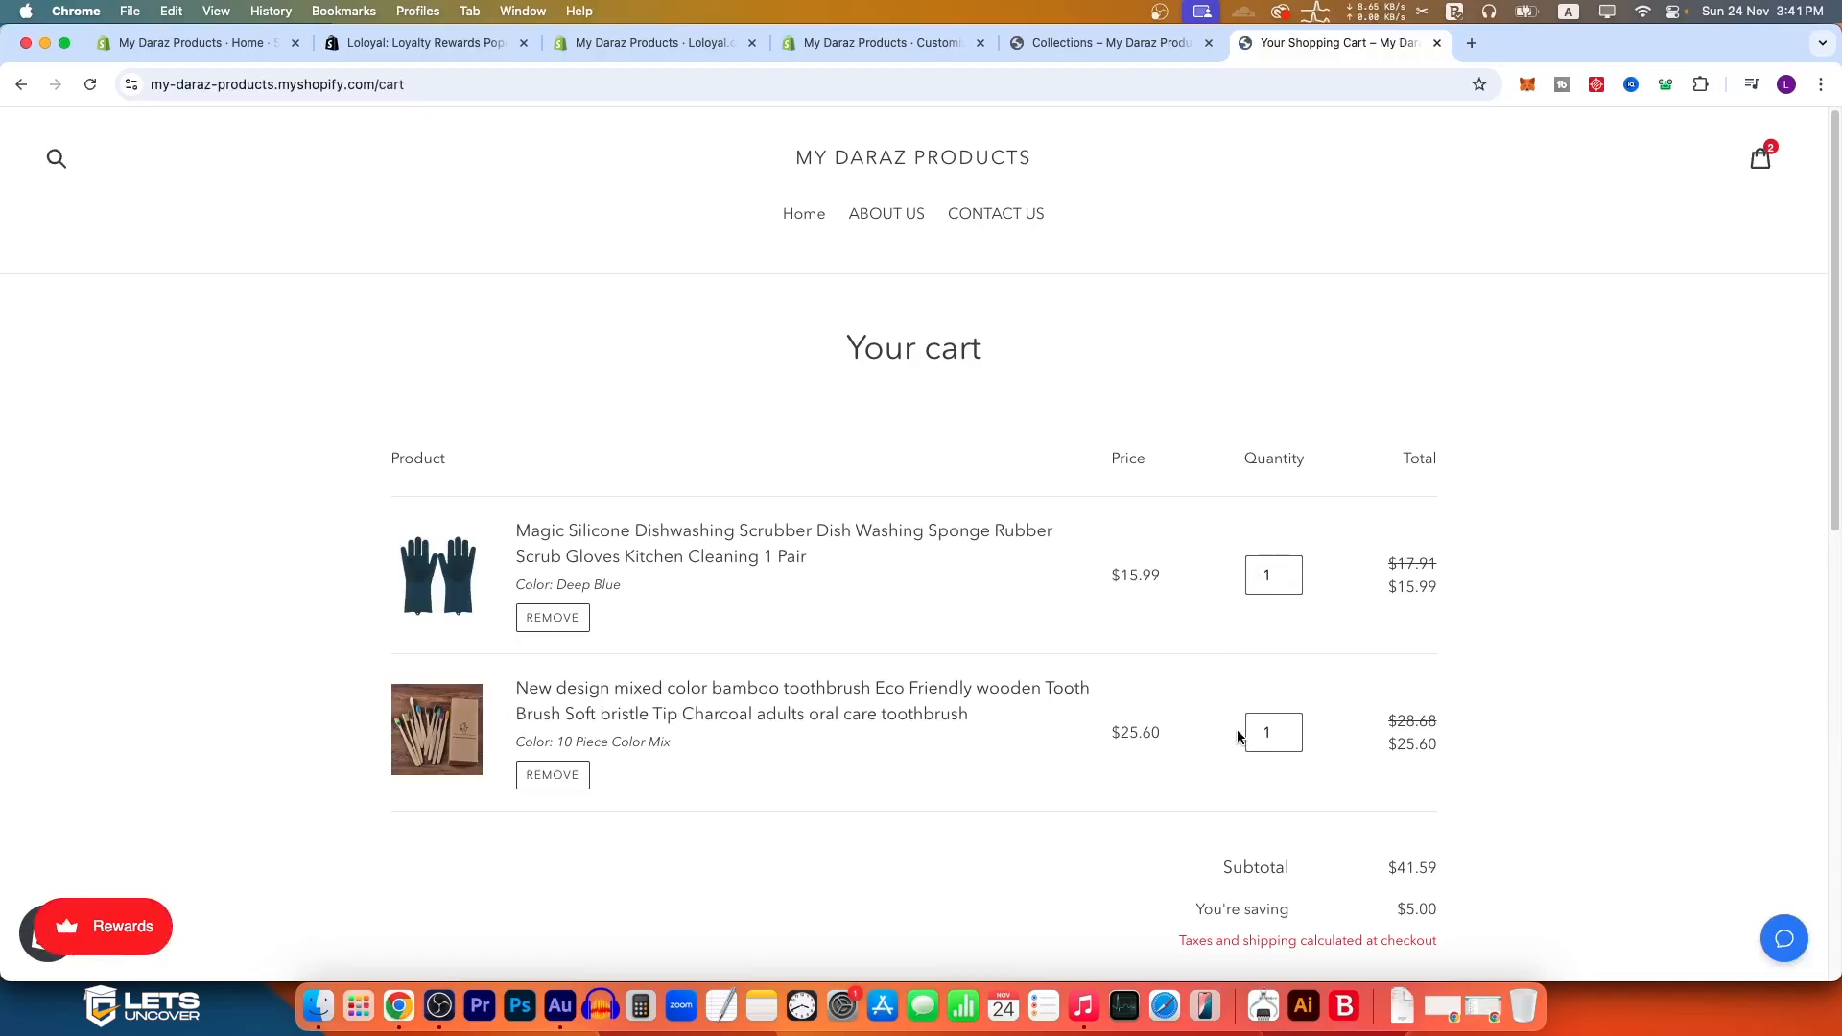
pyautogui.scroll(-4, 1259, 616)
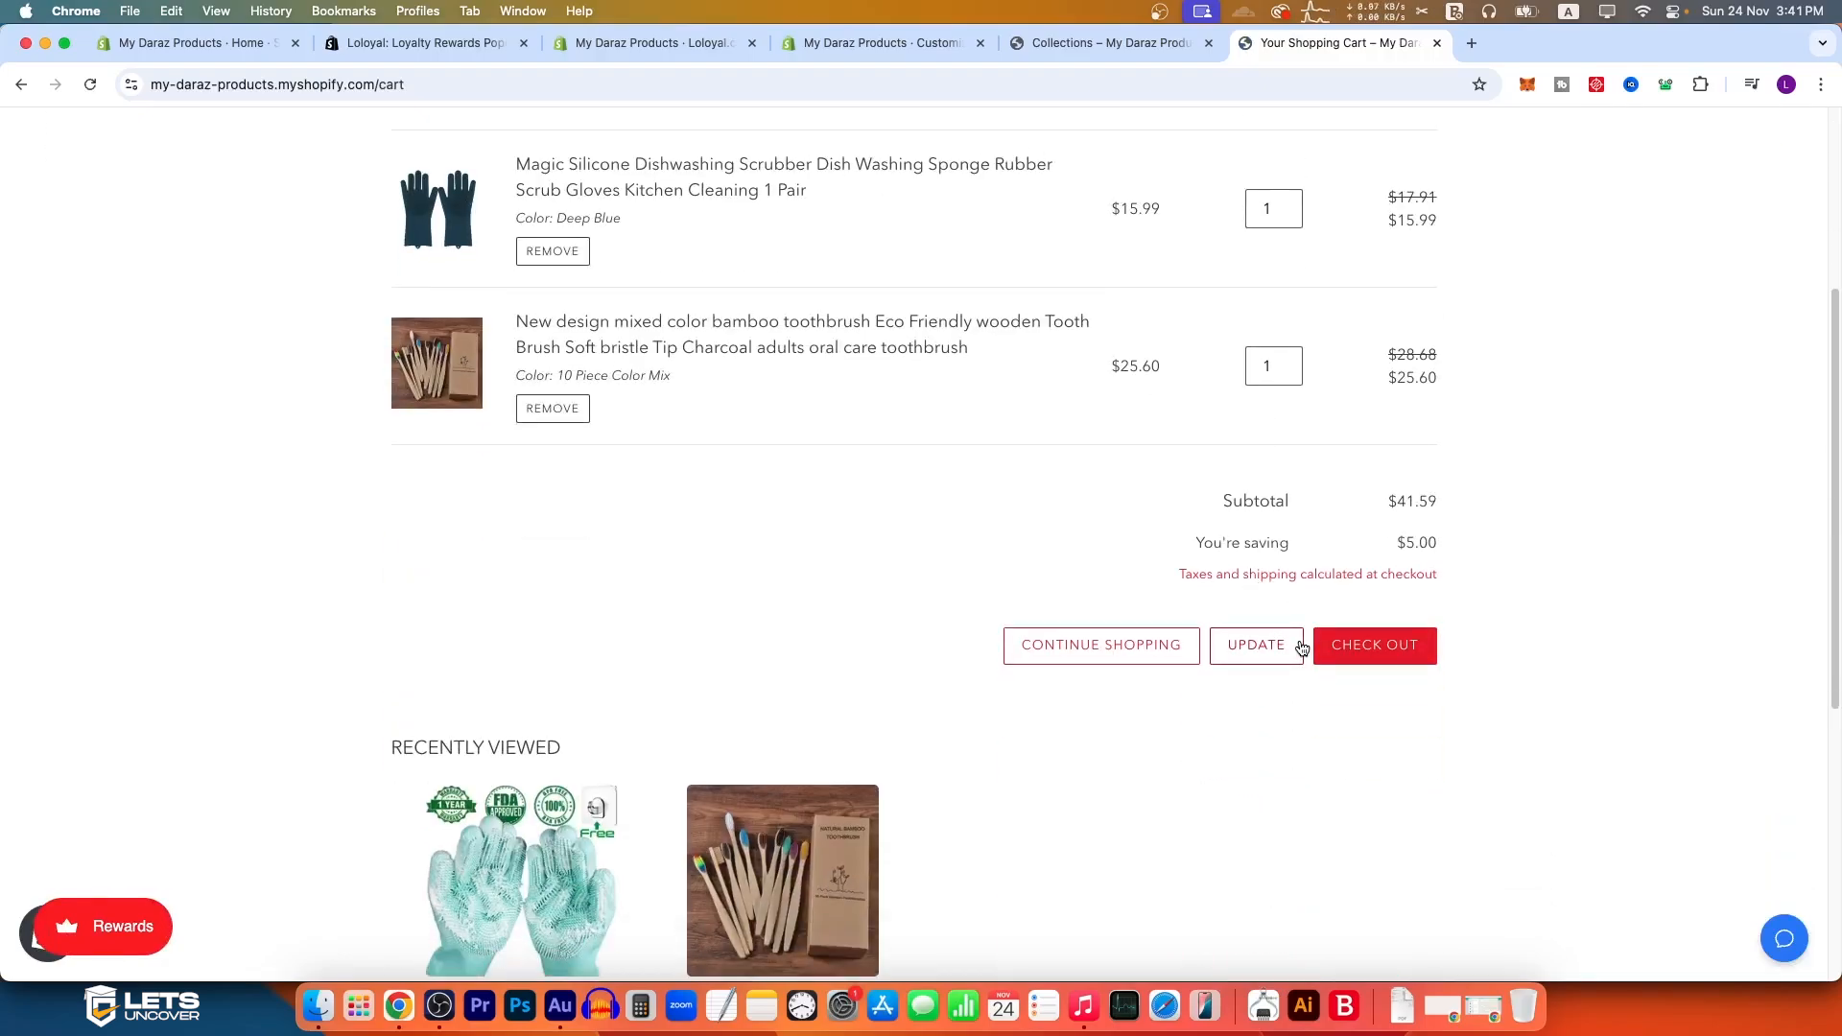
pyautogui.scroll(2, 579, 536)
pyautogui.click(551, 571)
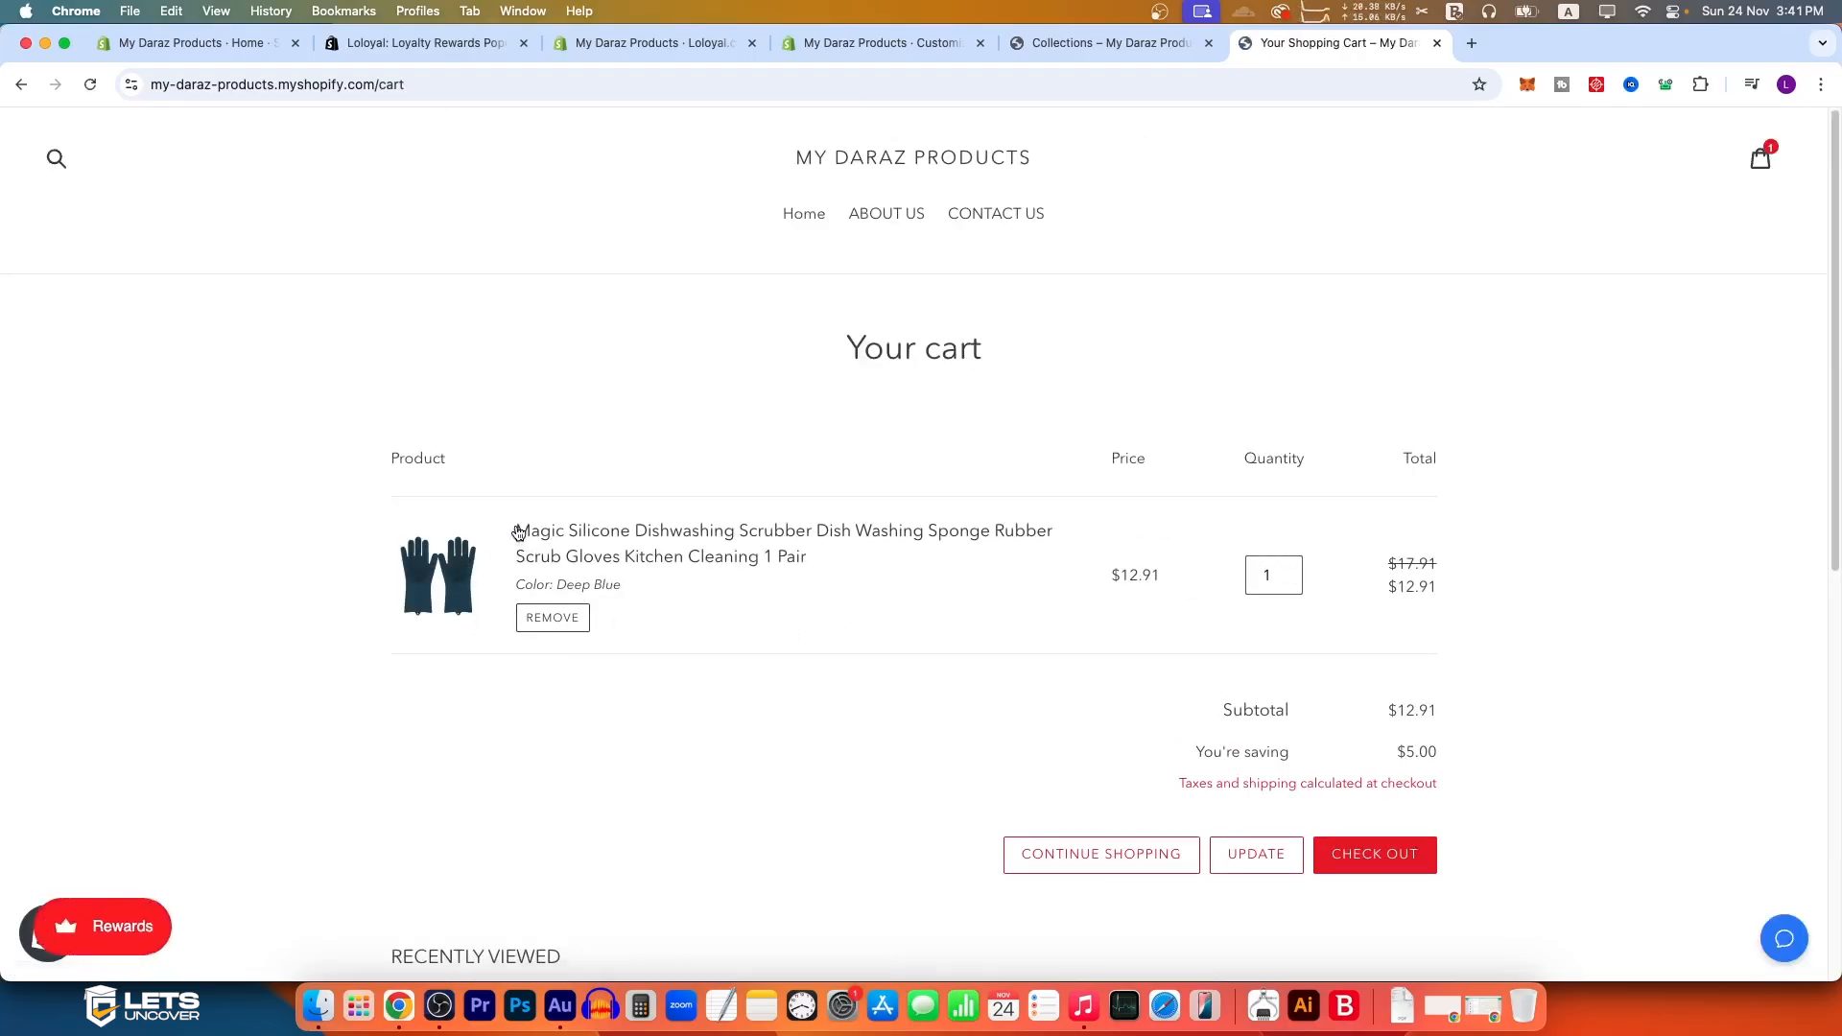
# Step: Check out the cart, remove and reapply the redeemed coupon code, and examine the discount and order total
pyautogui.click(1426, 862)
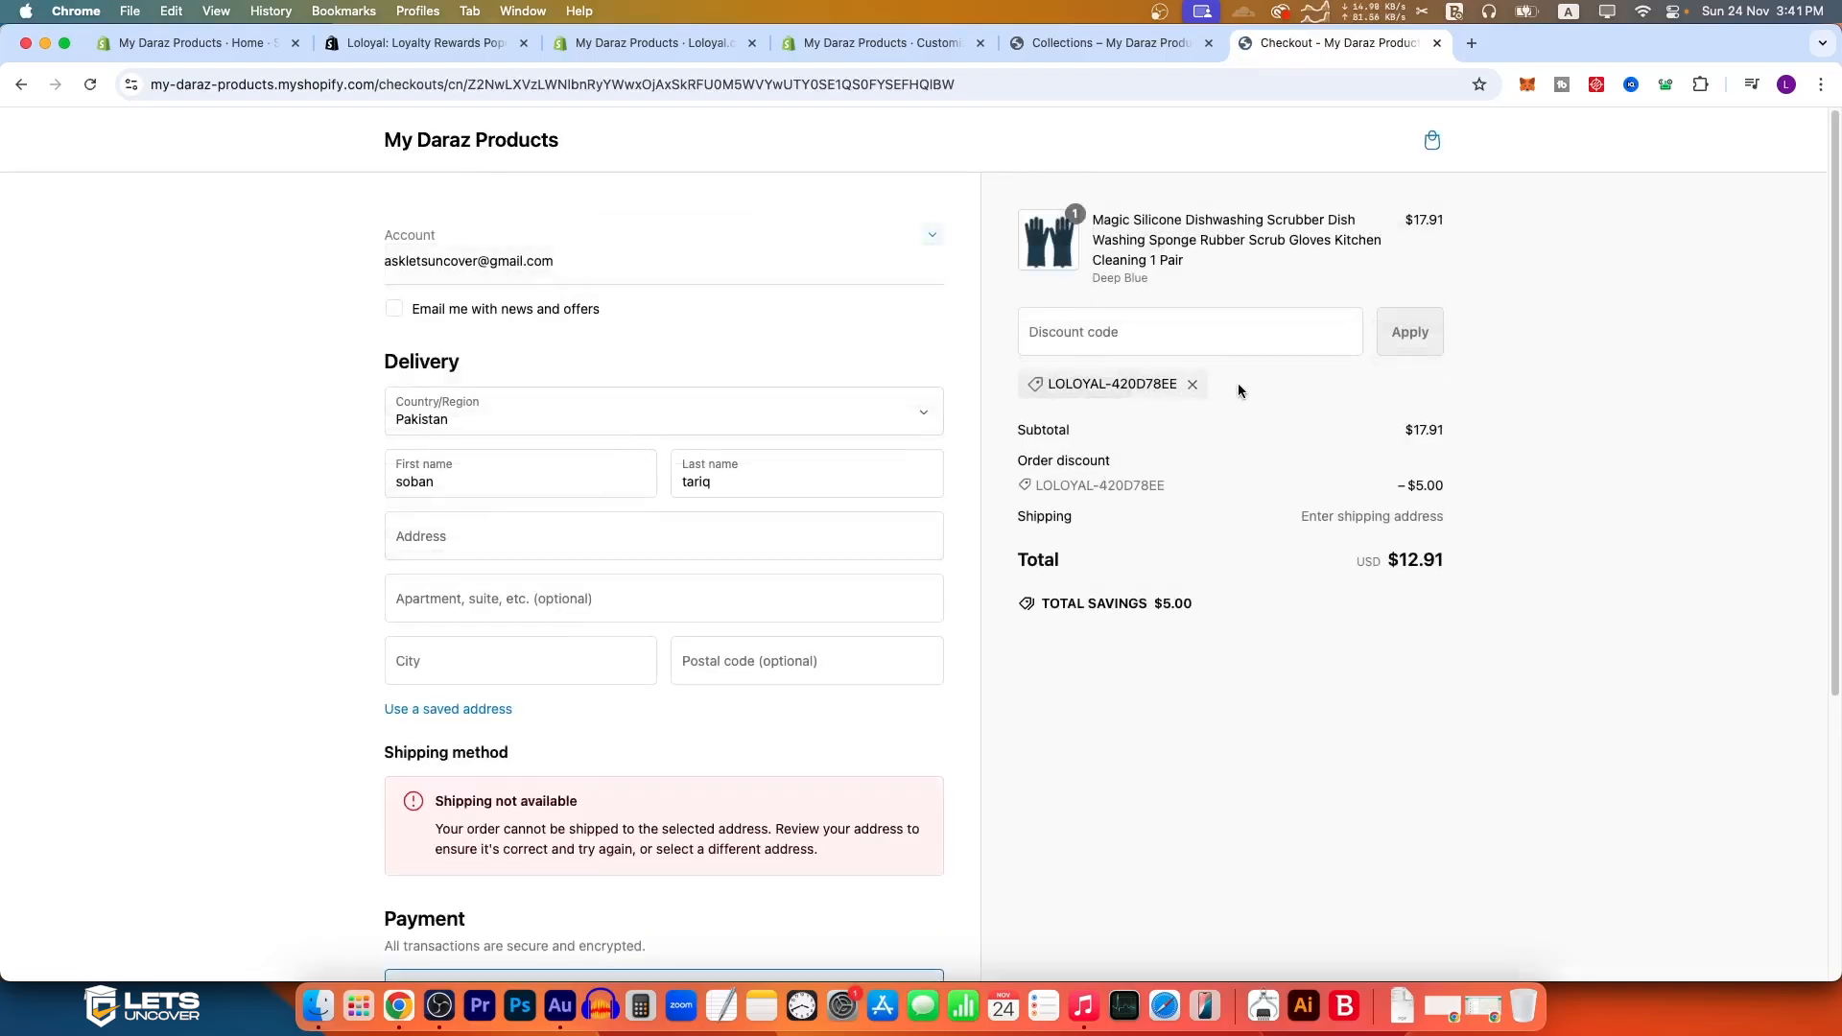
pyautogui.moveTo(1180, 384); pyautogui.dragTo(1080, 377)
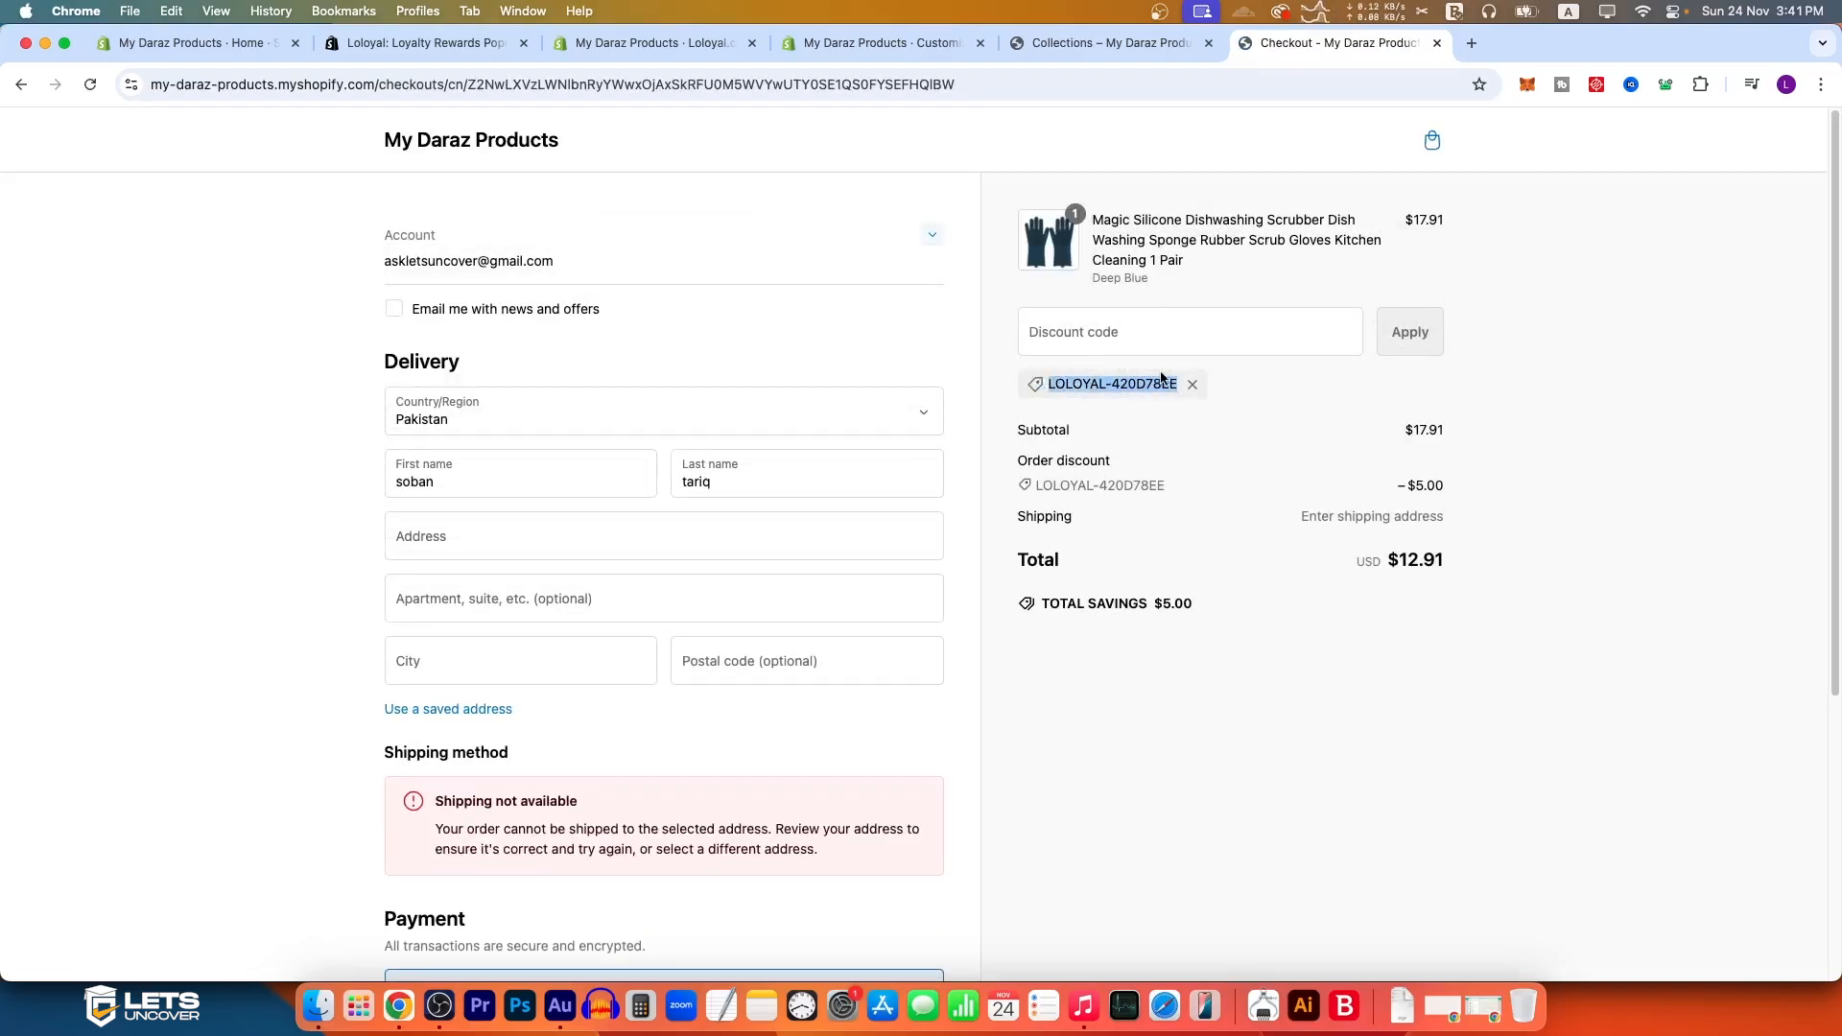
pyautogui.click(1192, 384)
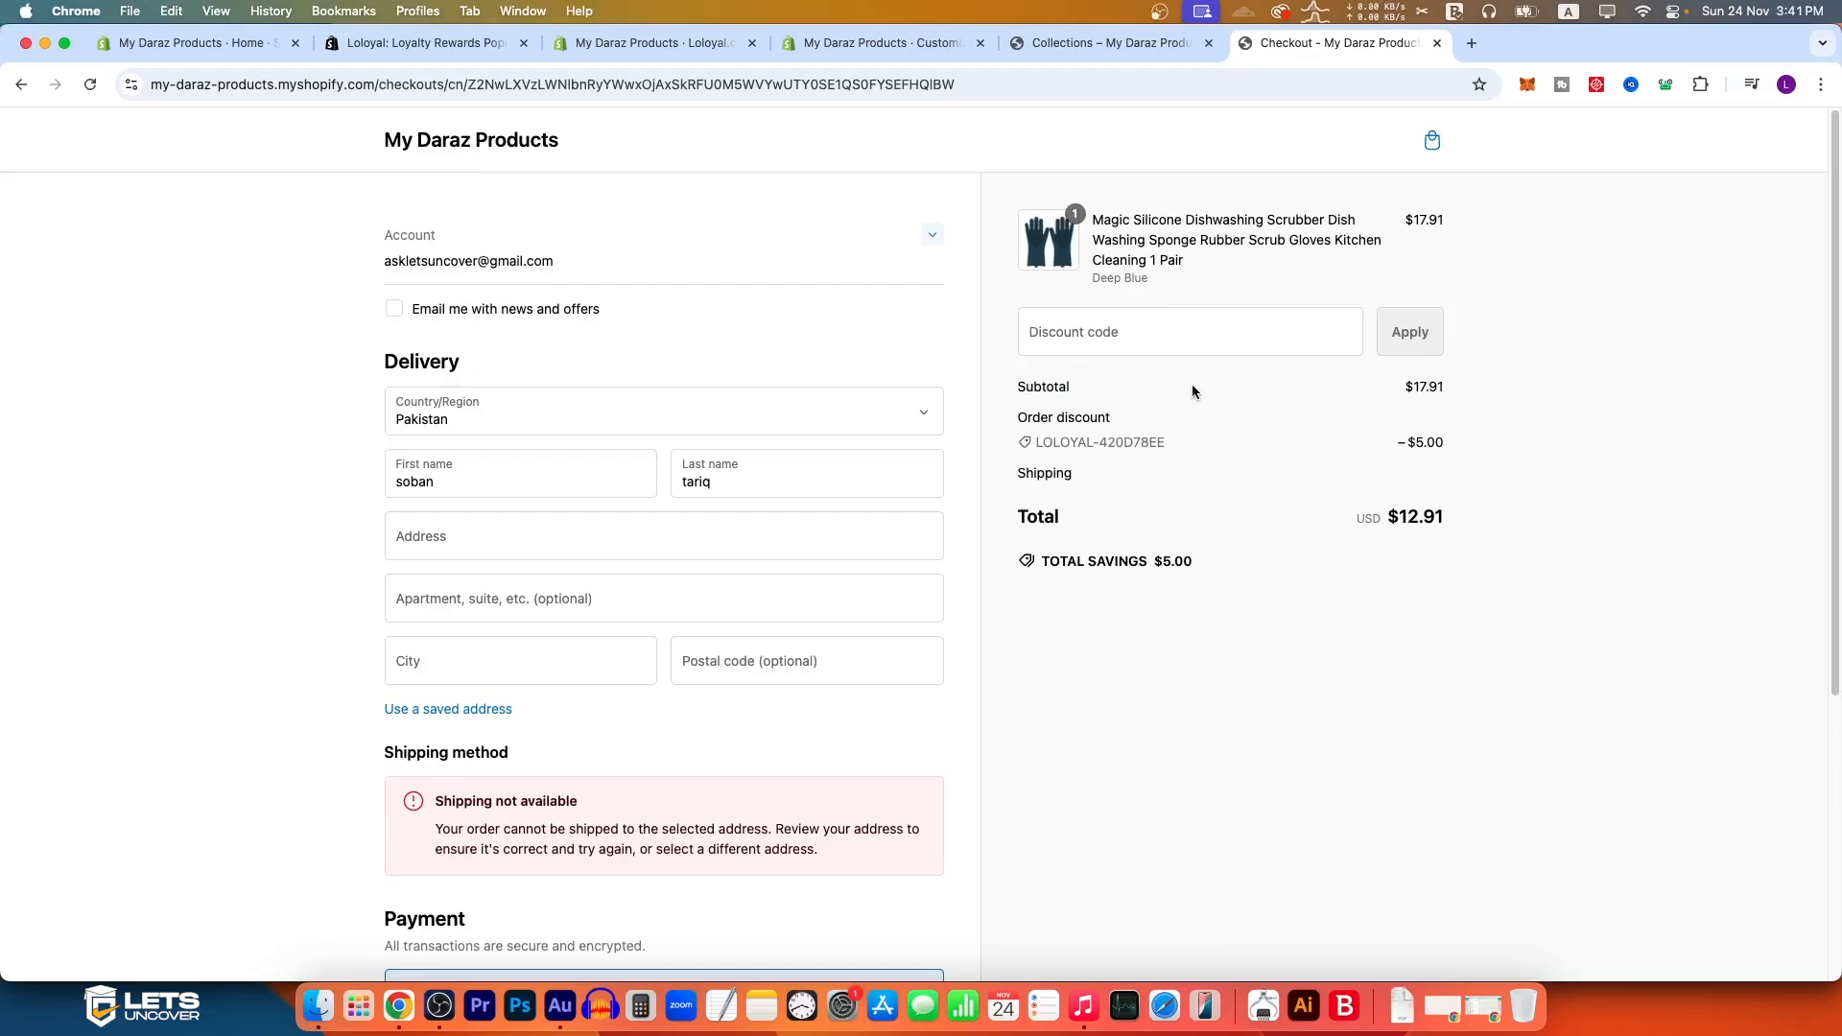
pyautogui.press('cmd+v')
pyautogui.click(1409, 332)
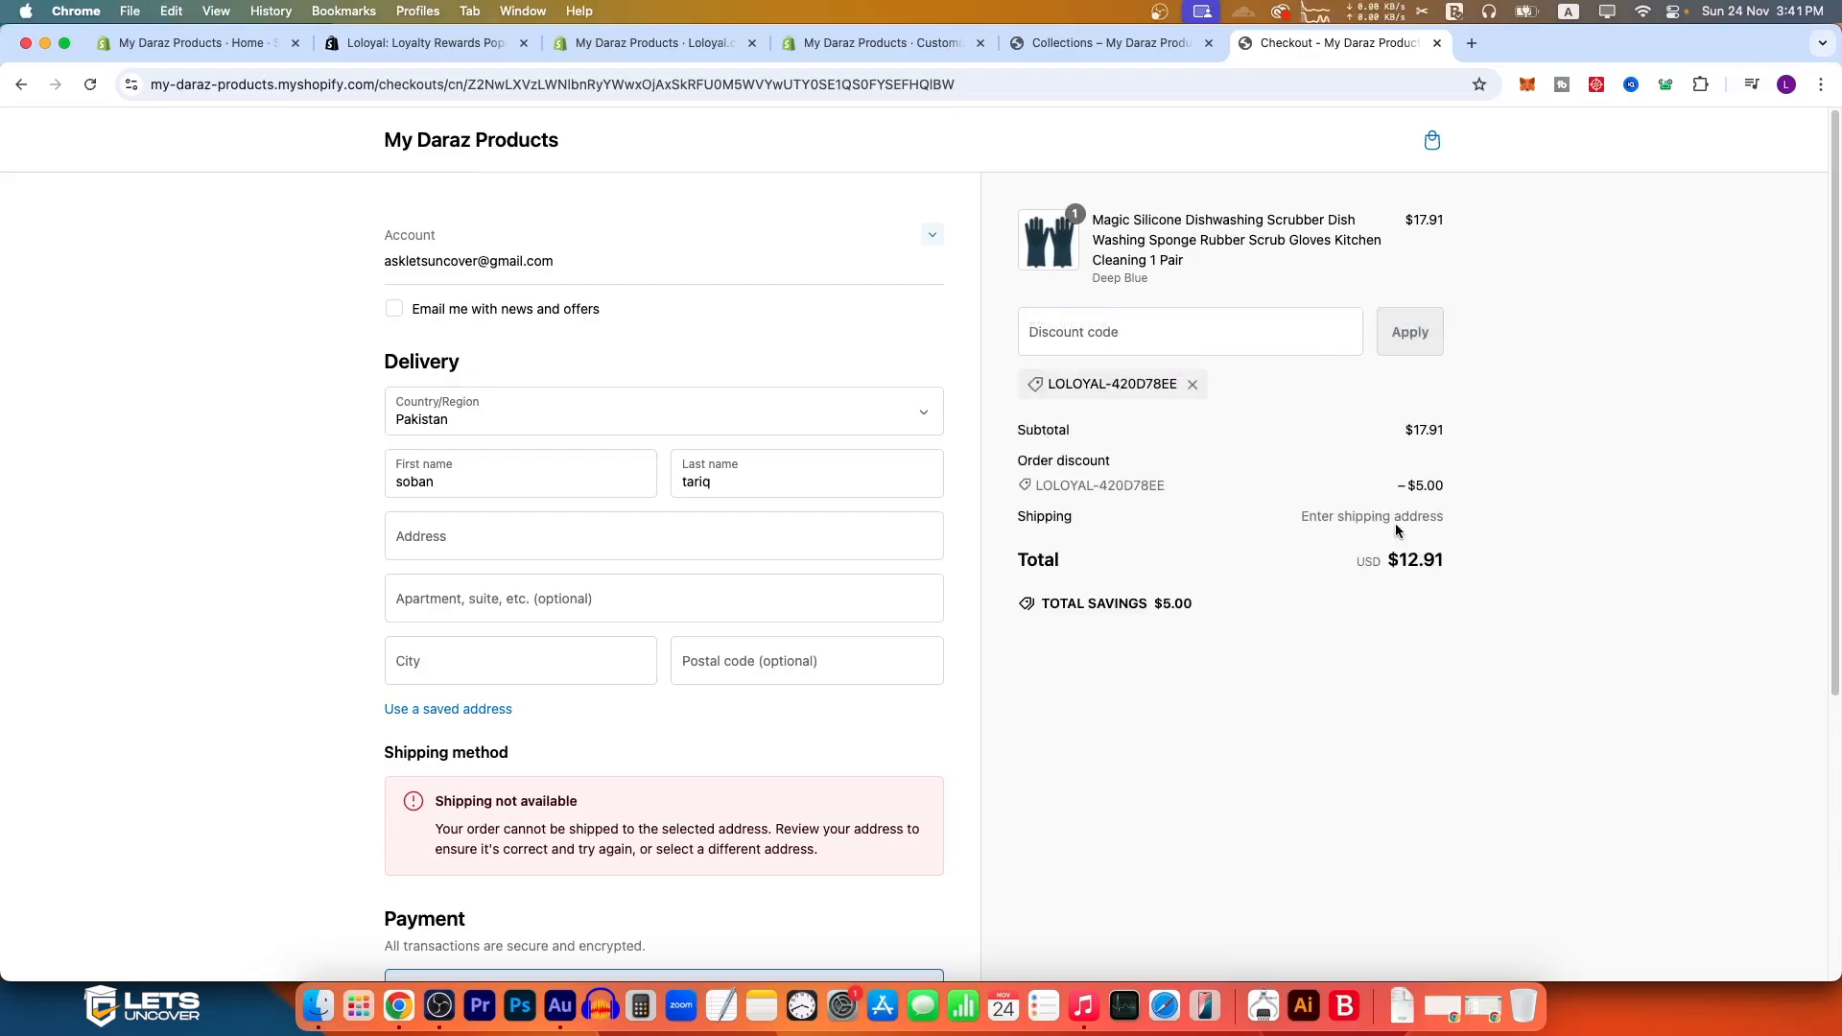
pyautogui.moveTo(1401, 481); pyautogui.dragTo(1442, 483)
pyautogui.moveTo(1446, 557); pyautogui.dragTo(1353, 566)
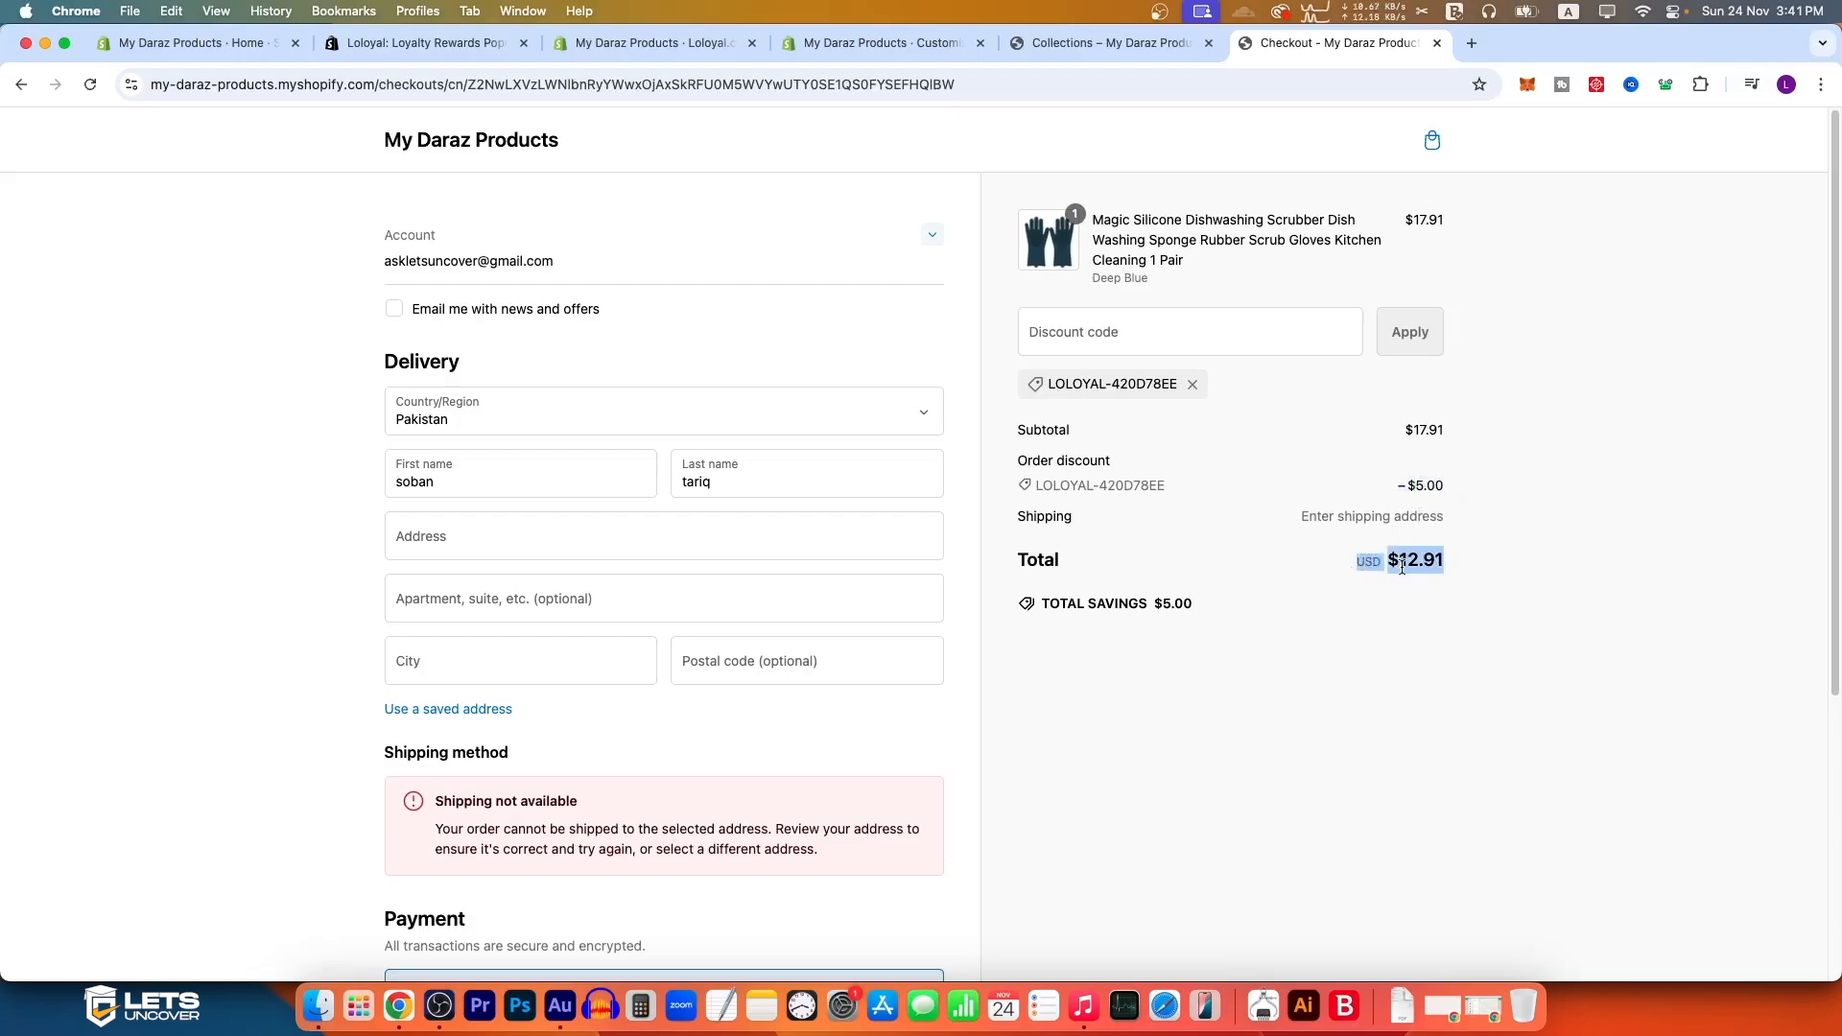
# Step: Close the checkout page and examine the dates and point multiples of the widget's Limited-Time Offers on the Collections page
pyautogui.press('super+w')
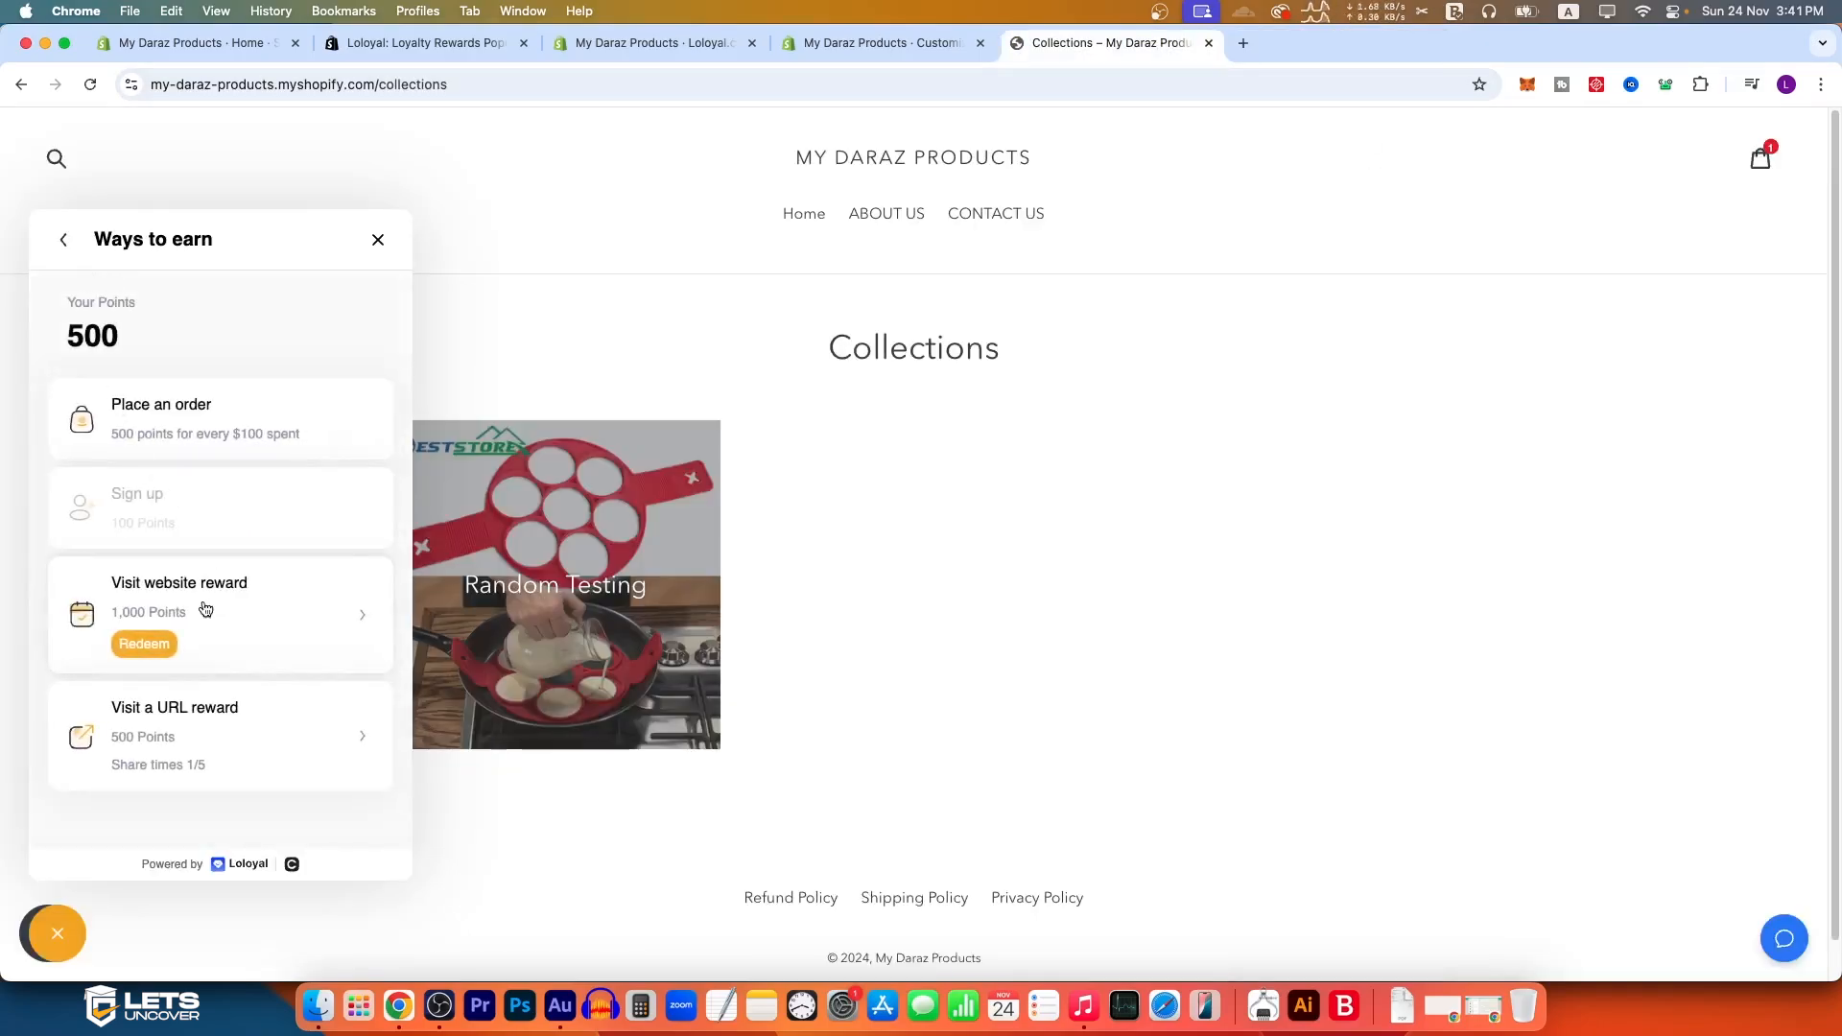
pyautogui.click(63, 239)
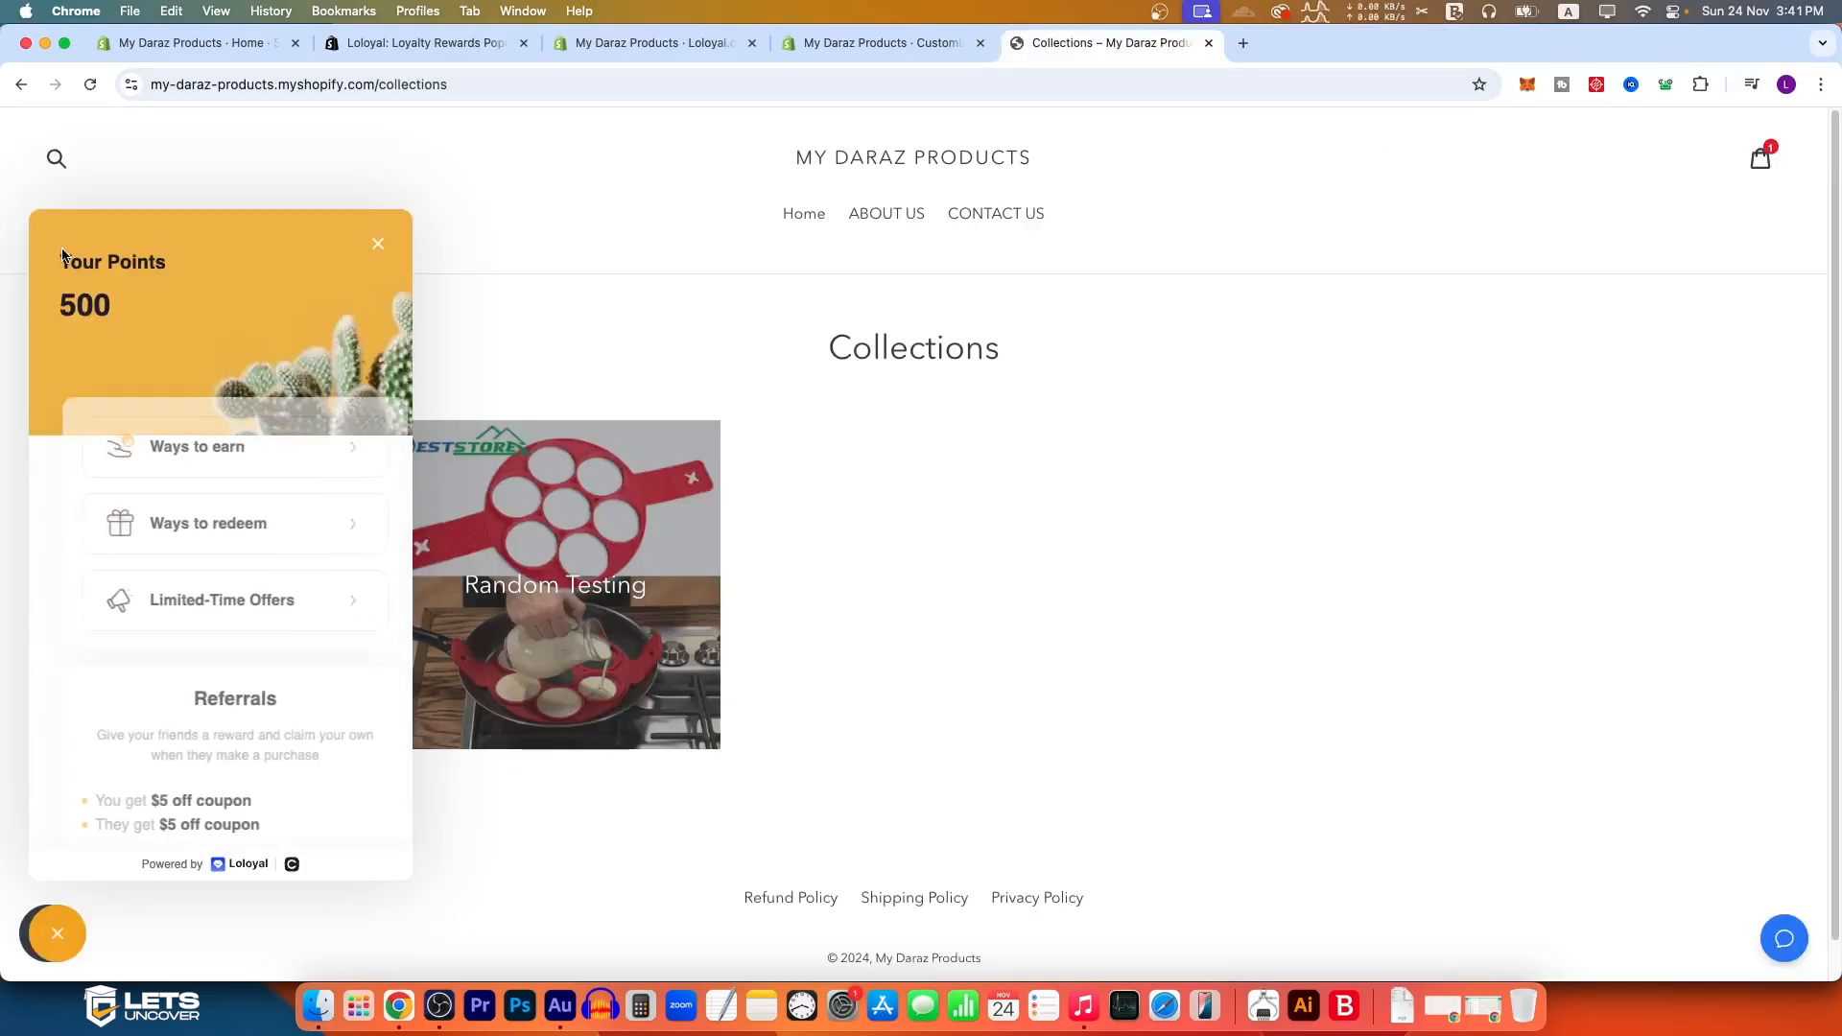
pyautogui.click(295, 619)
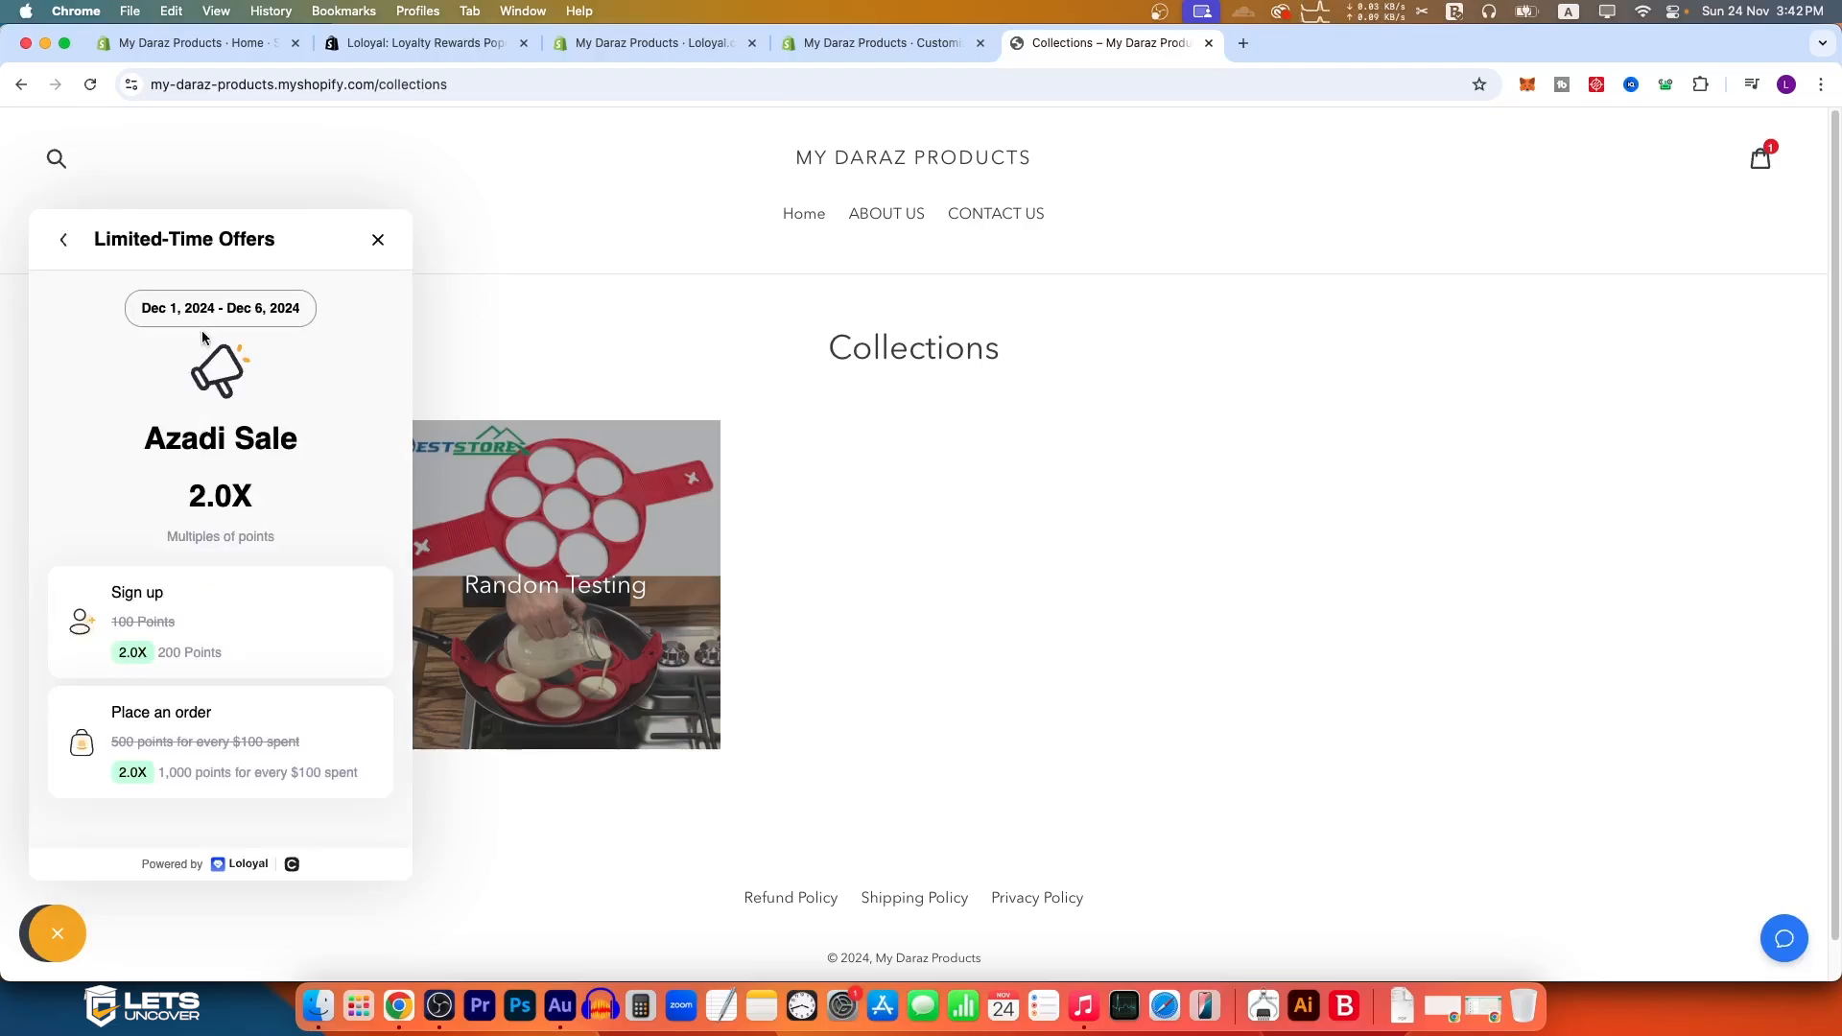
pyautogui.moveTo(144, 305); pyautogui.dragTo(297, 303)
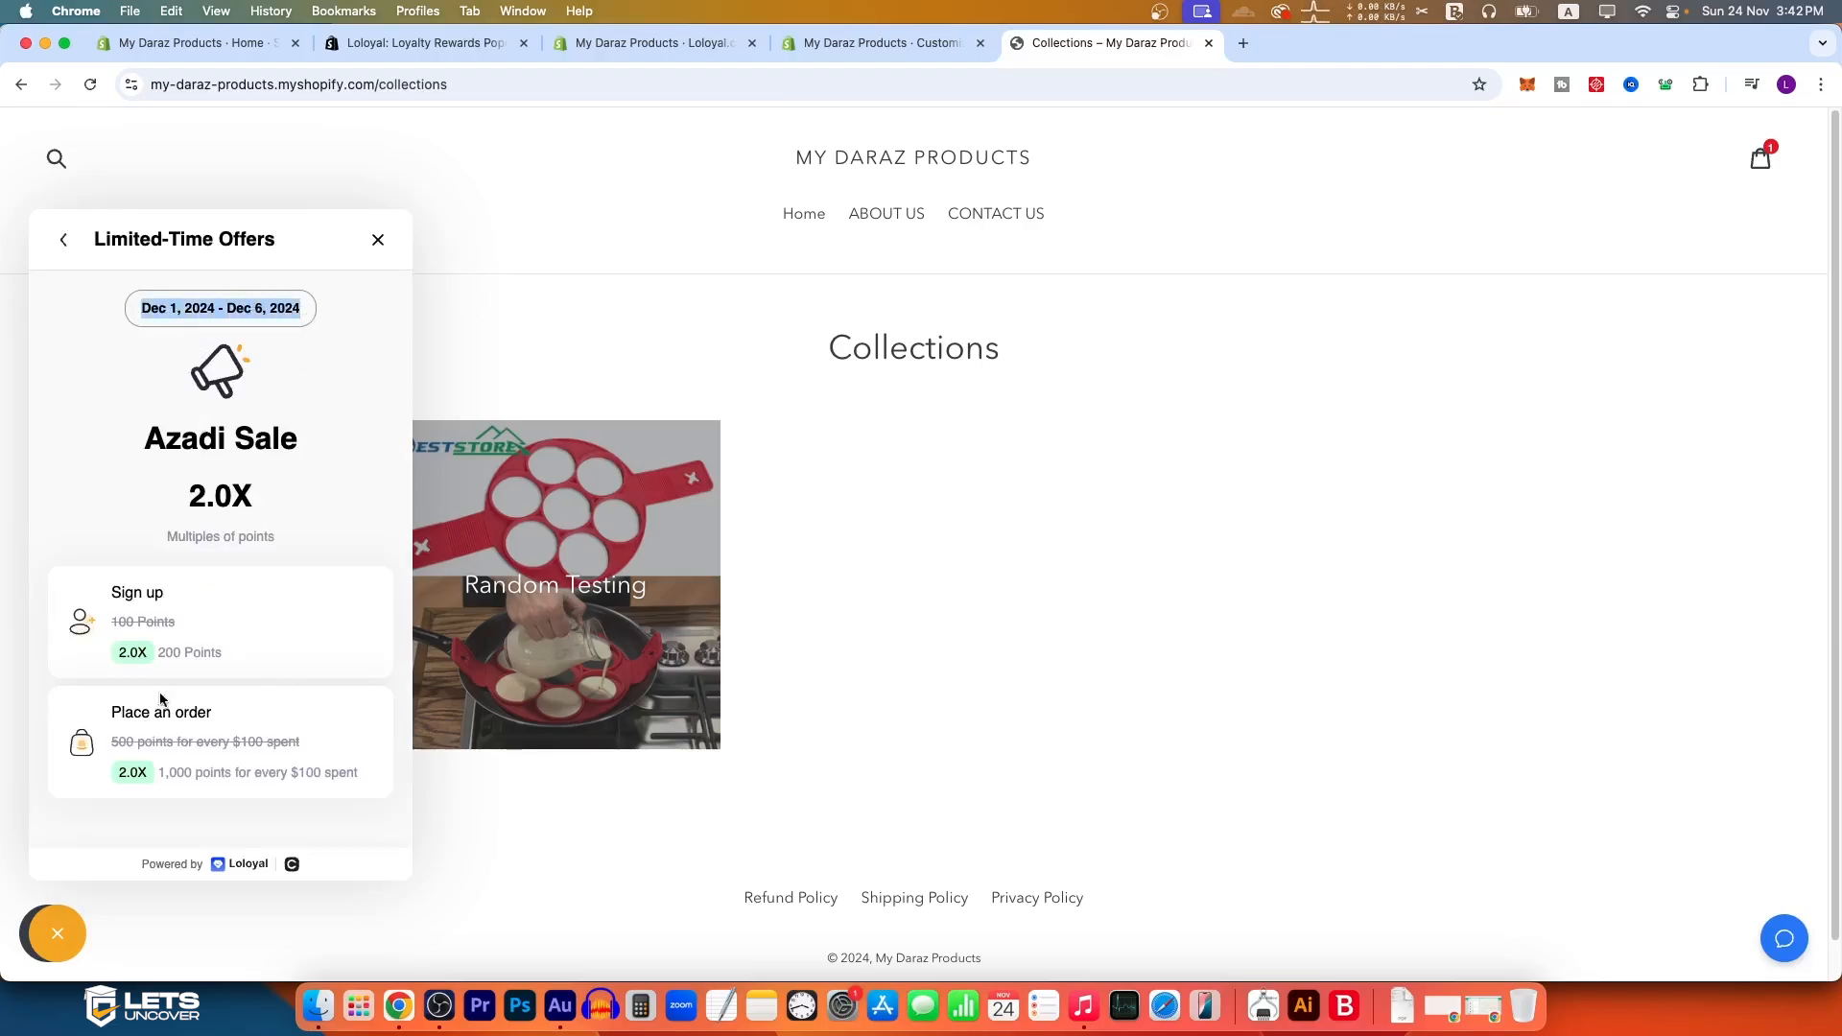
pyautogui.scroll(-1, 243, 538)
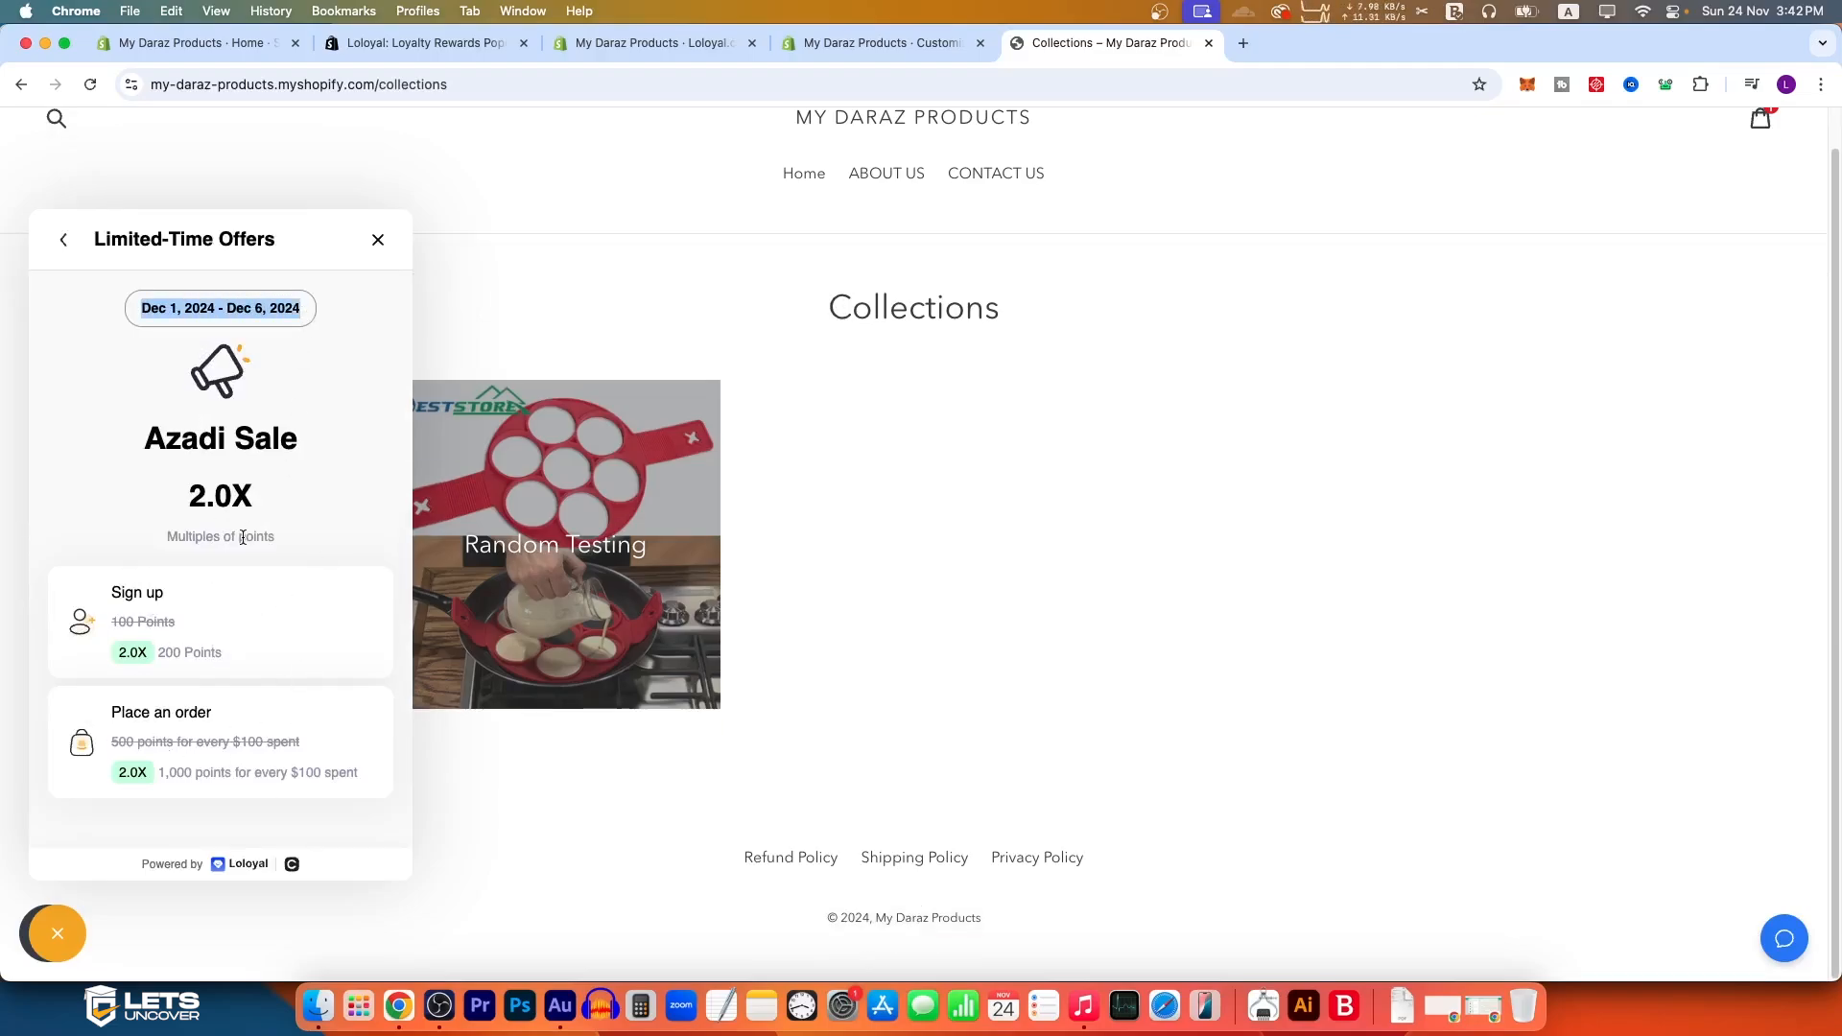
pyautogui.scroll(1, 224, 530)
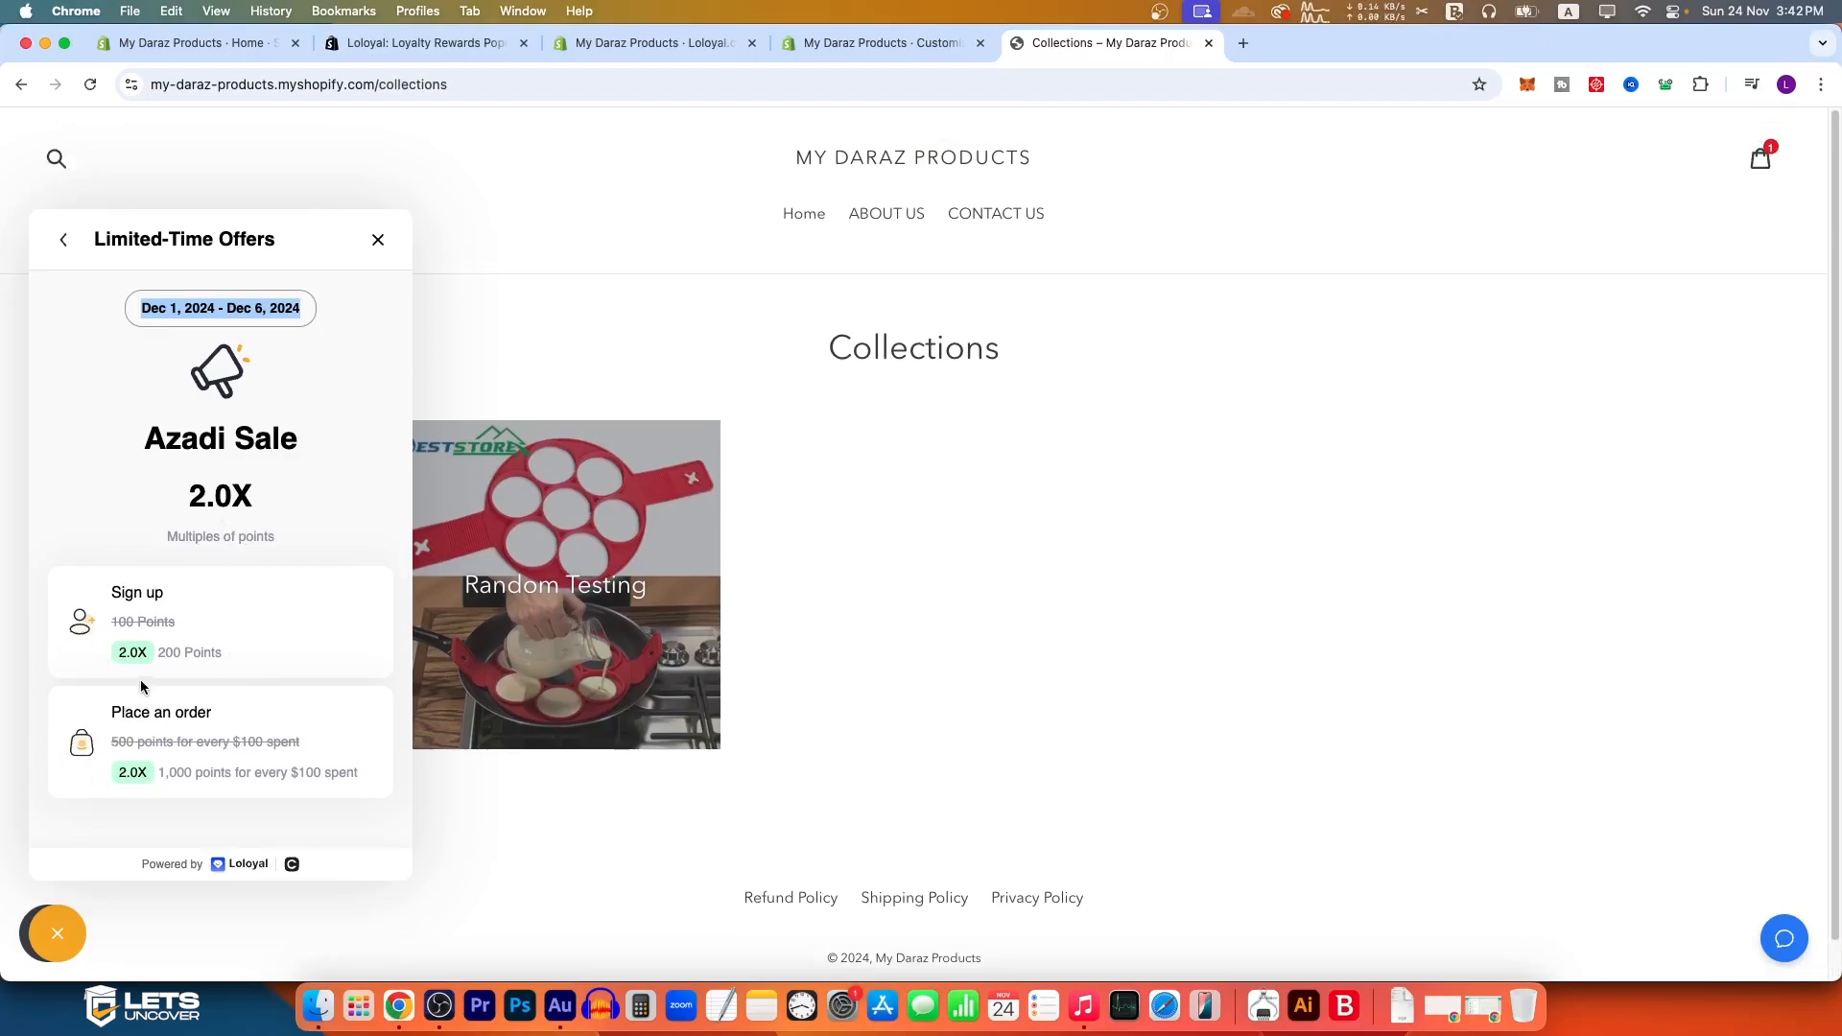
pyautogui.moveTo(143, 302); pyautogui.dragTo(278, 308)
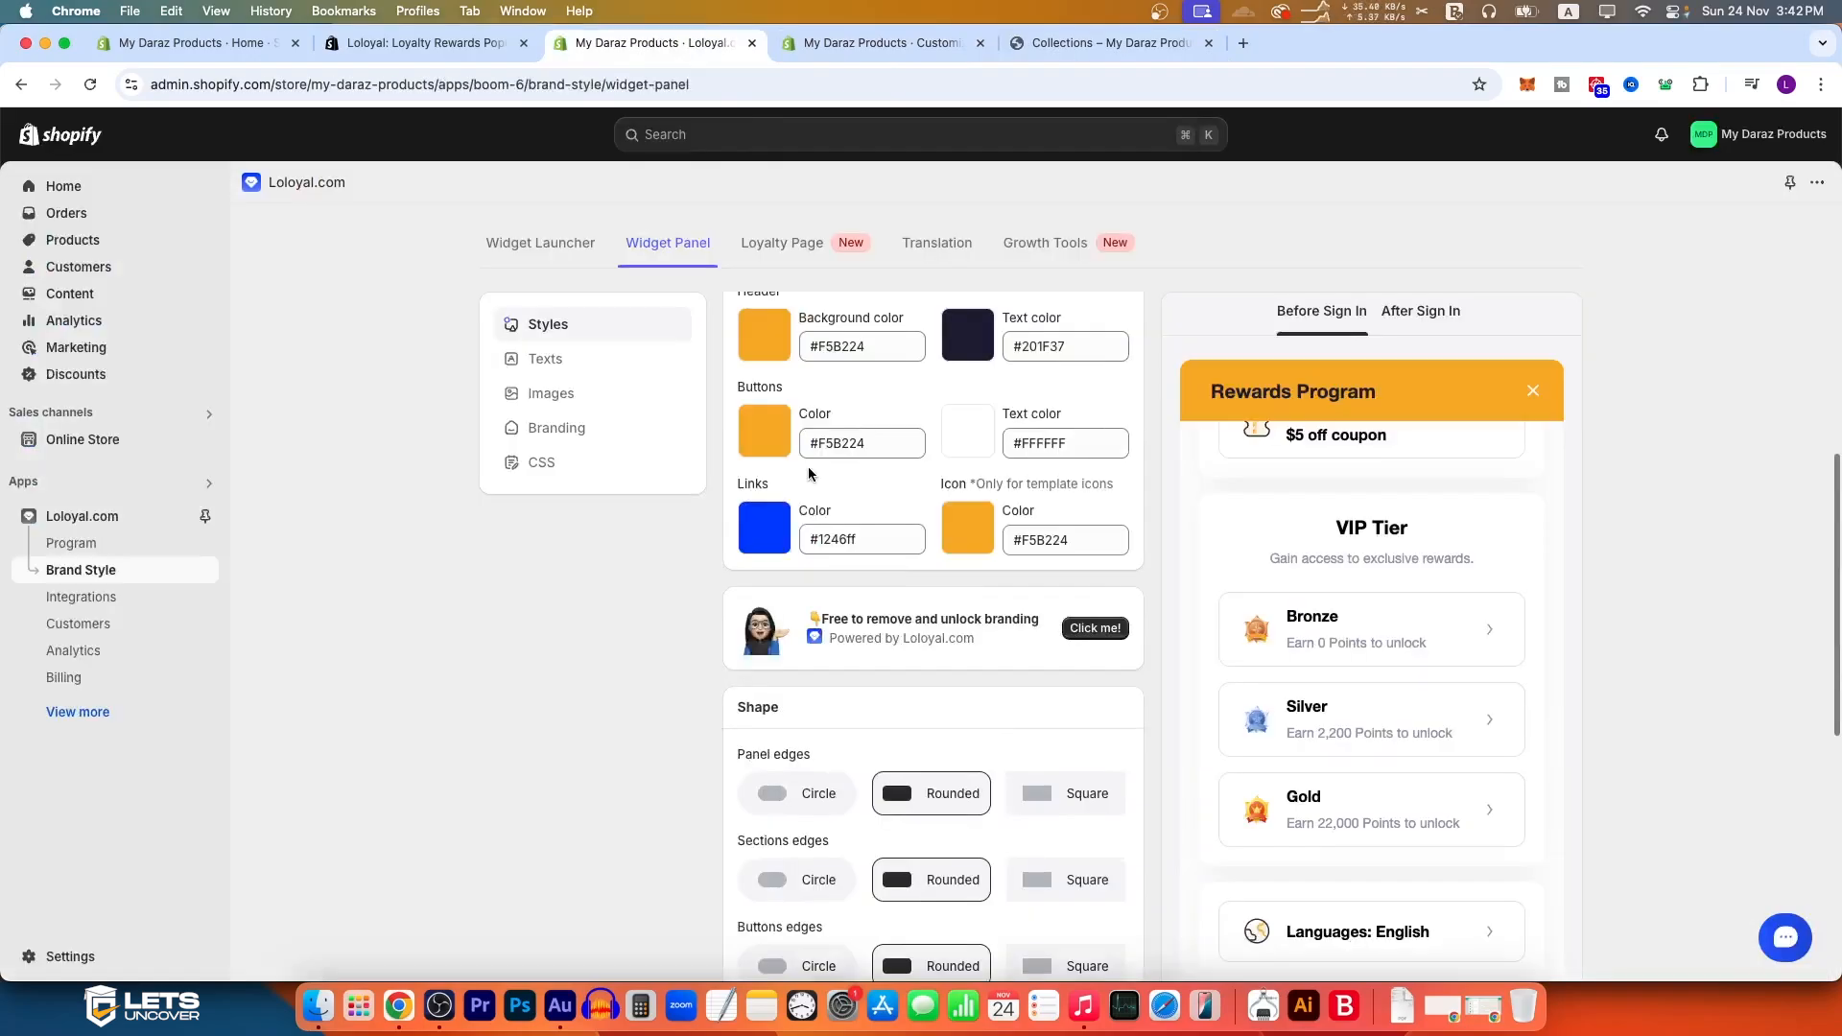
# Step: Compare the Widget Panel's color settings in the Loloyal brand style with the rewards widget on the storefront
pyautogui.scroll(6, 807, 466)
pyautogui.scroll(-5, 910, 574)
pyautogui.scroll(-2, 904, 588)
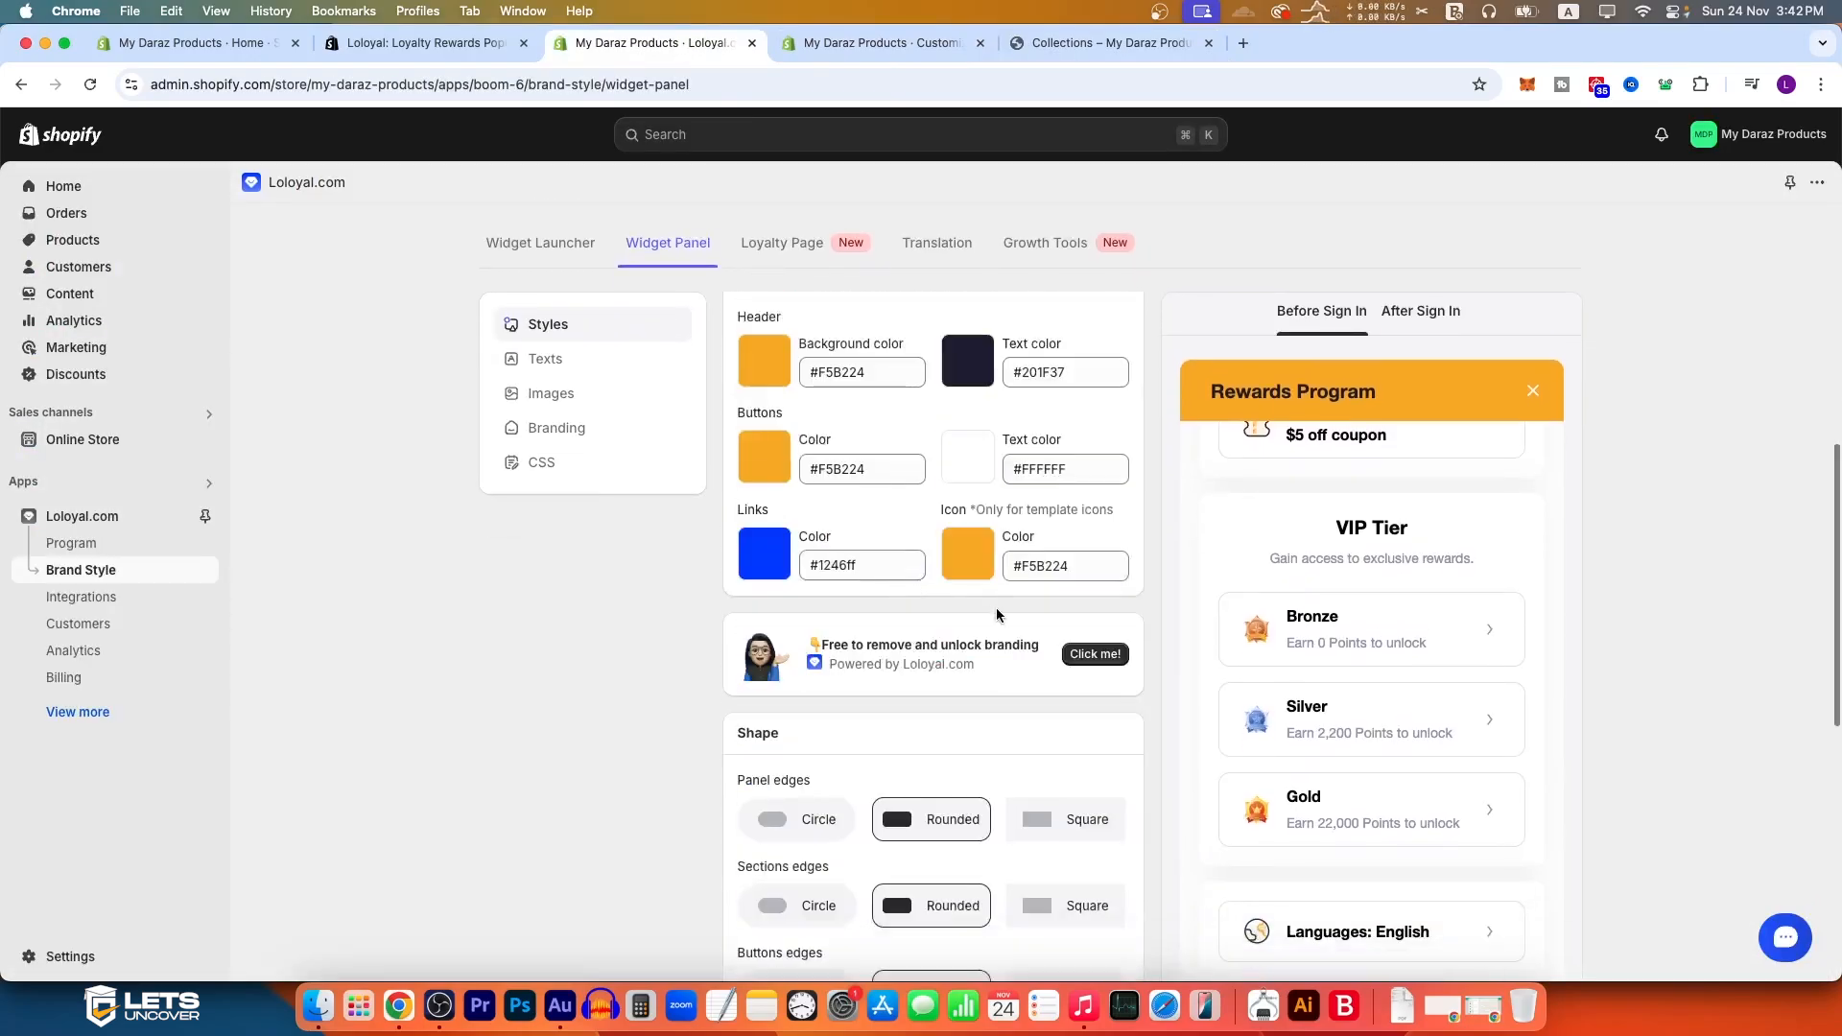
pyautogui.click(1126, 44)
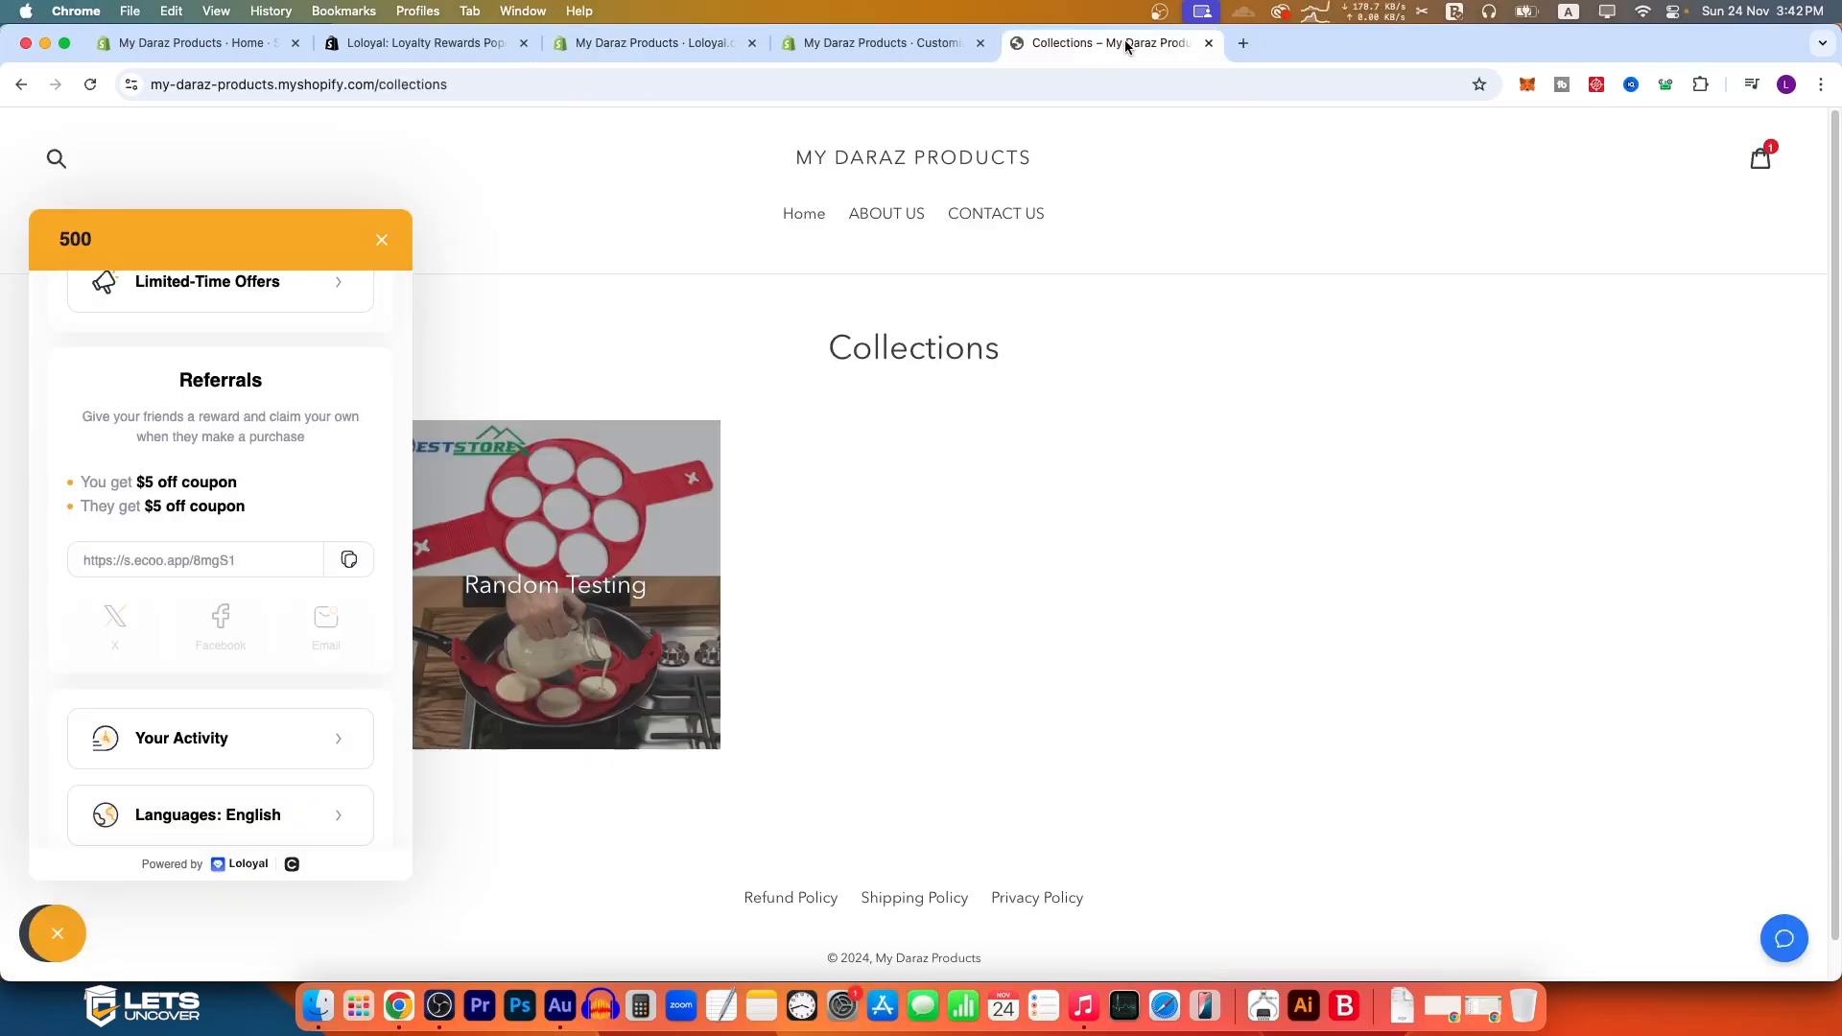
pyautogui.scroll(5, 192, 384)
# Step: Set the Widget Panel's header background color to #f55724 and save the change
pyautogui.click(652, 43)
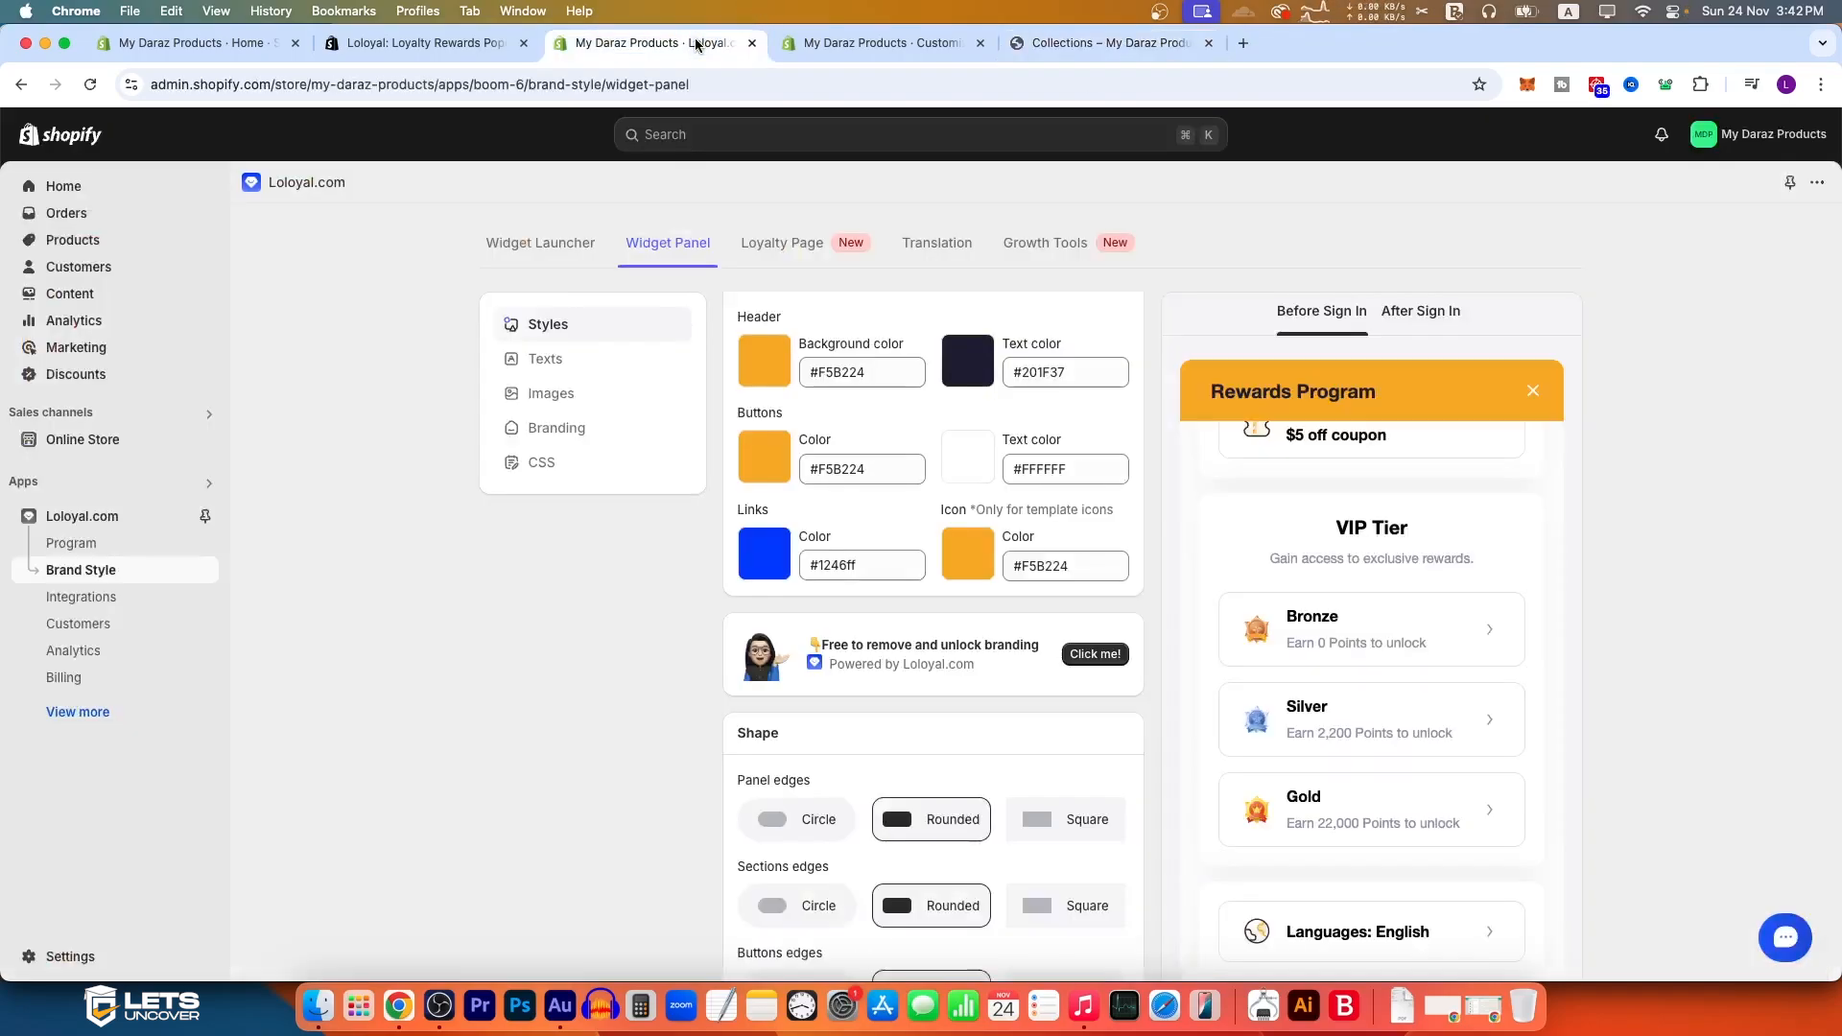
pyautogui.click(768, 366)
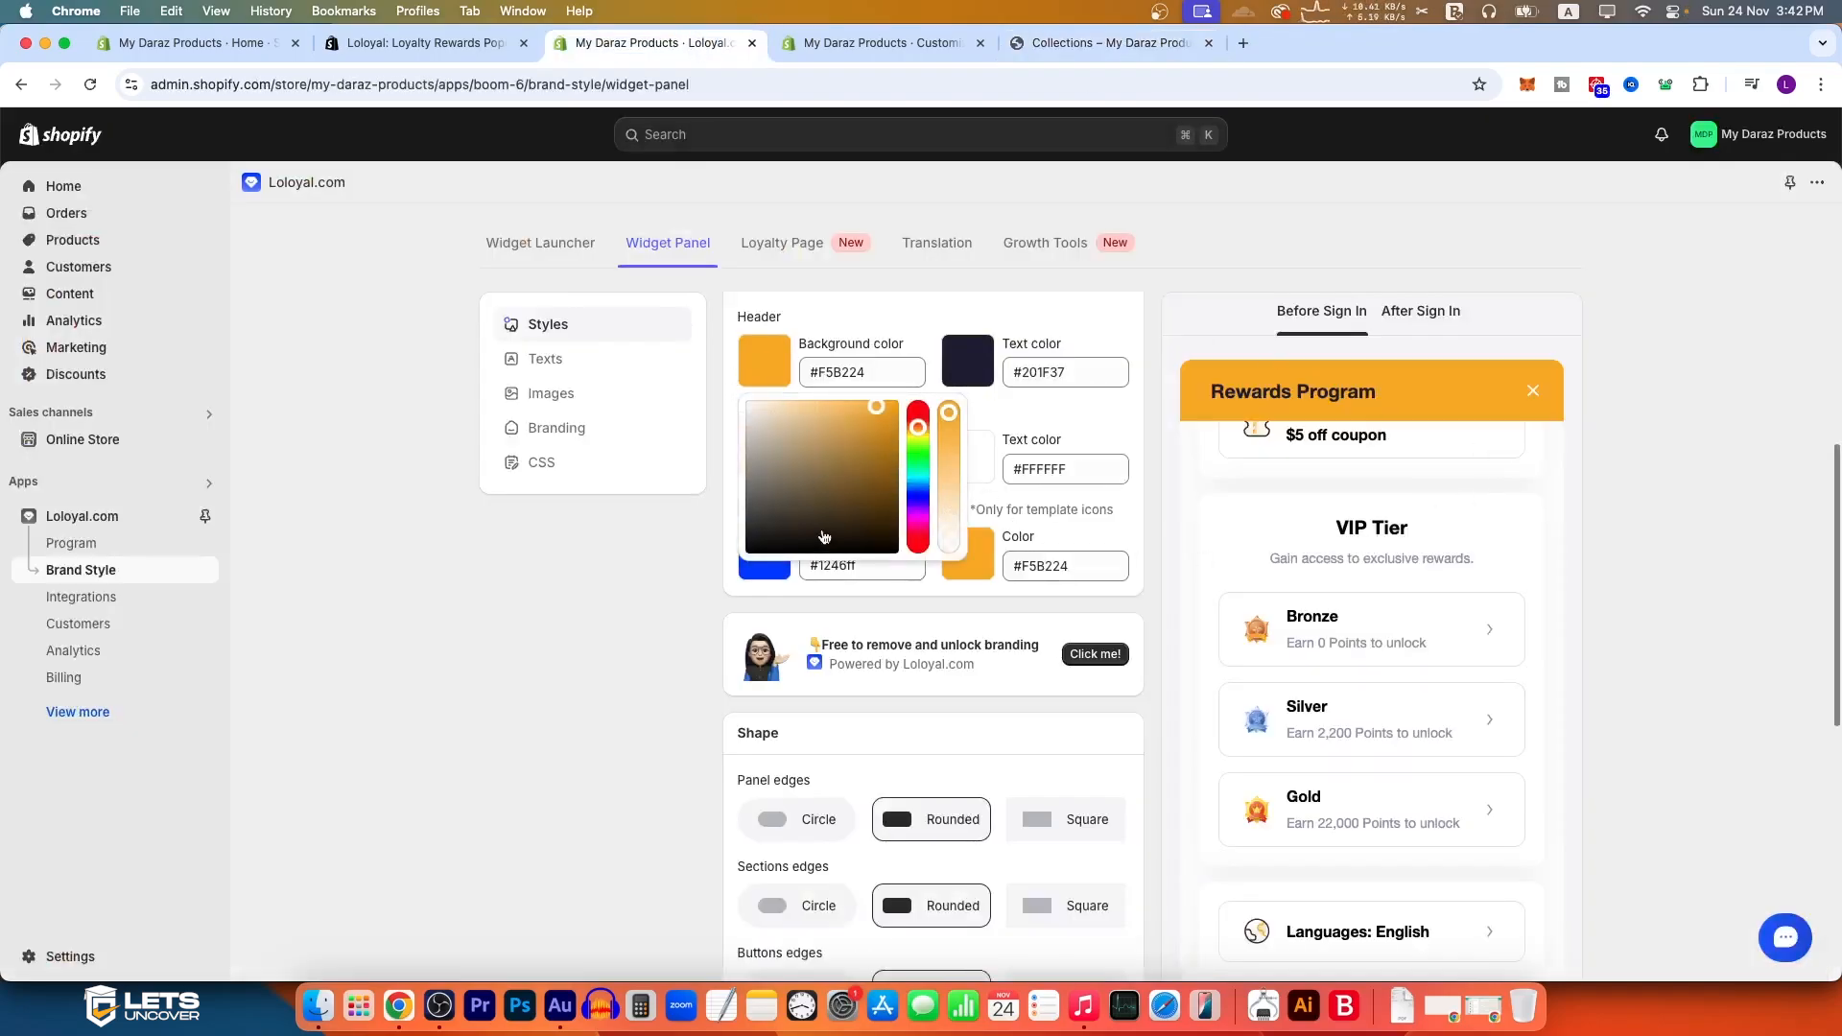
pyautogui.moveTo(918, 437); pyautogui.dragTo(918, 425)
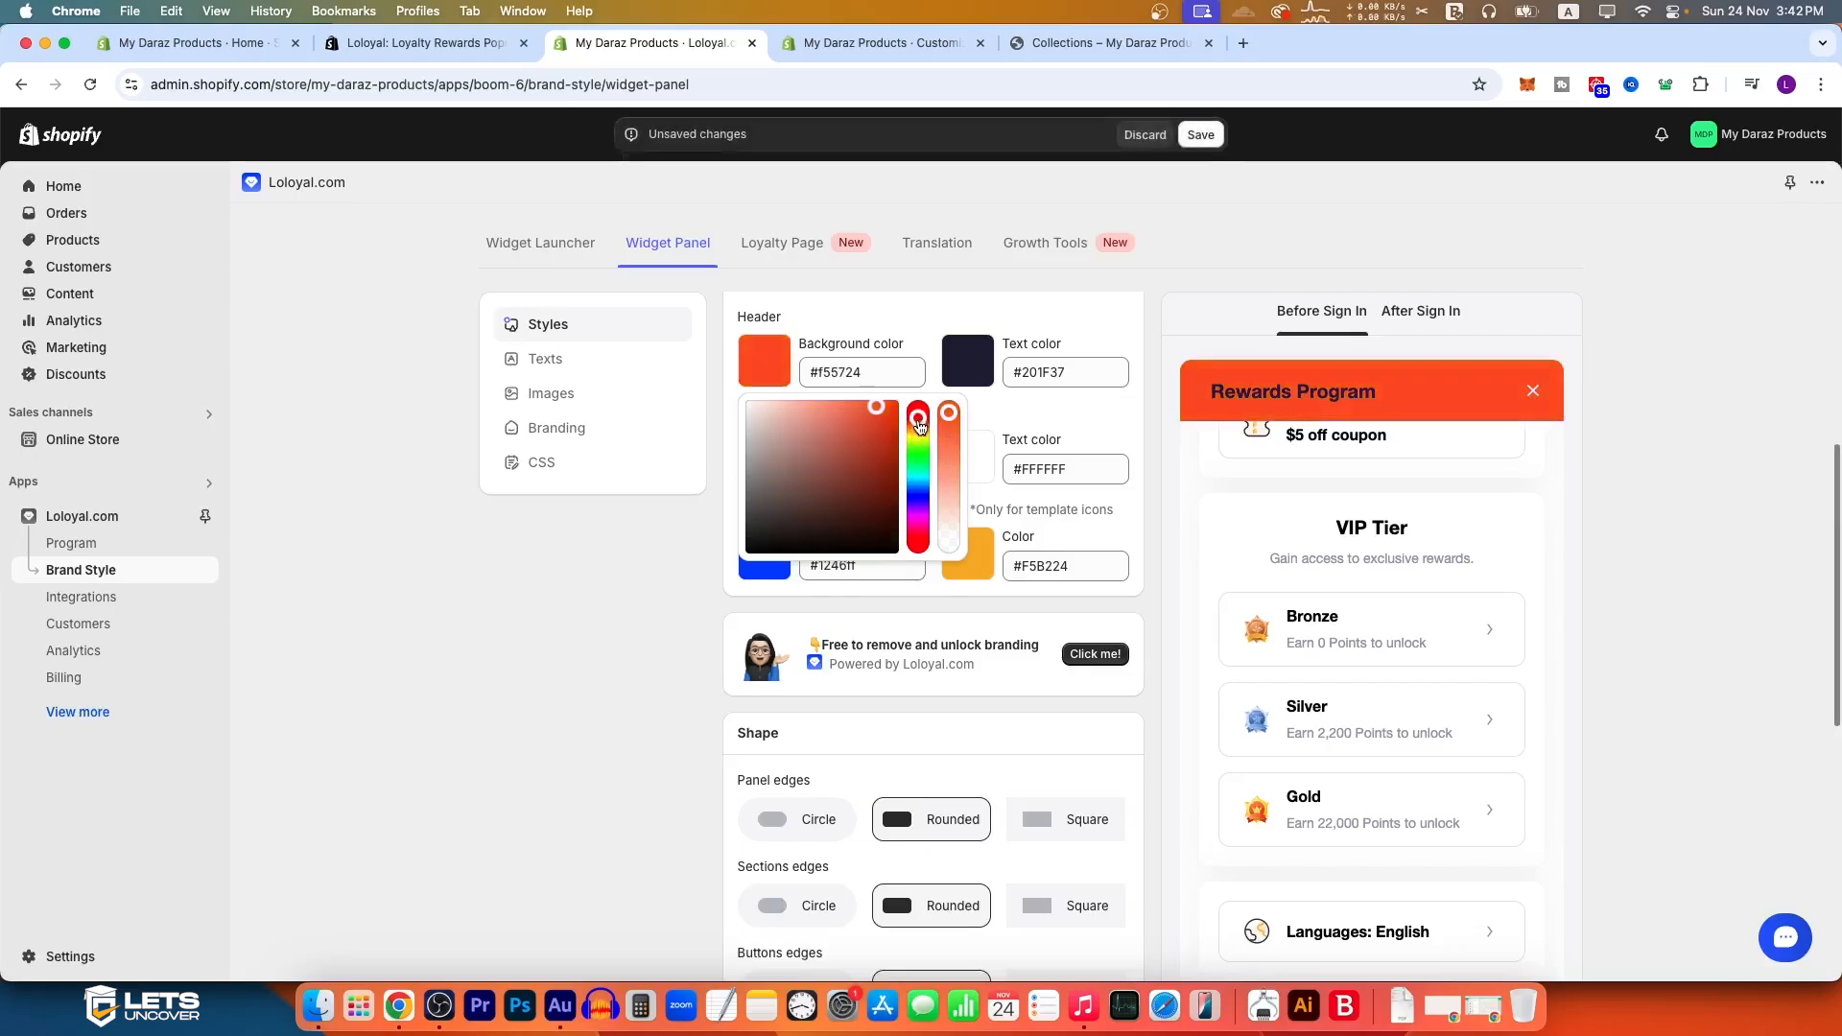
pyautogui.click(597, 580)
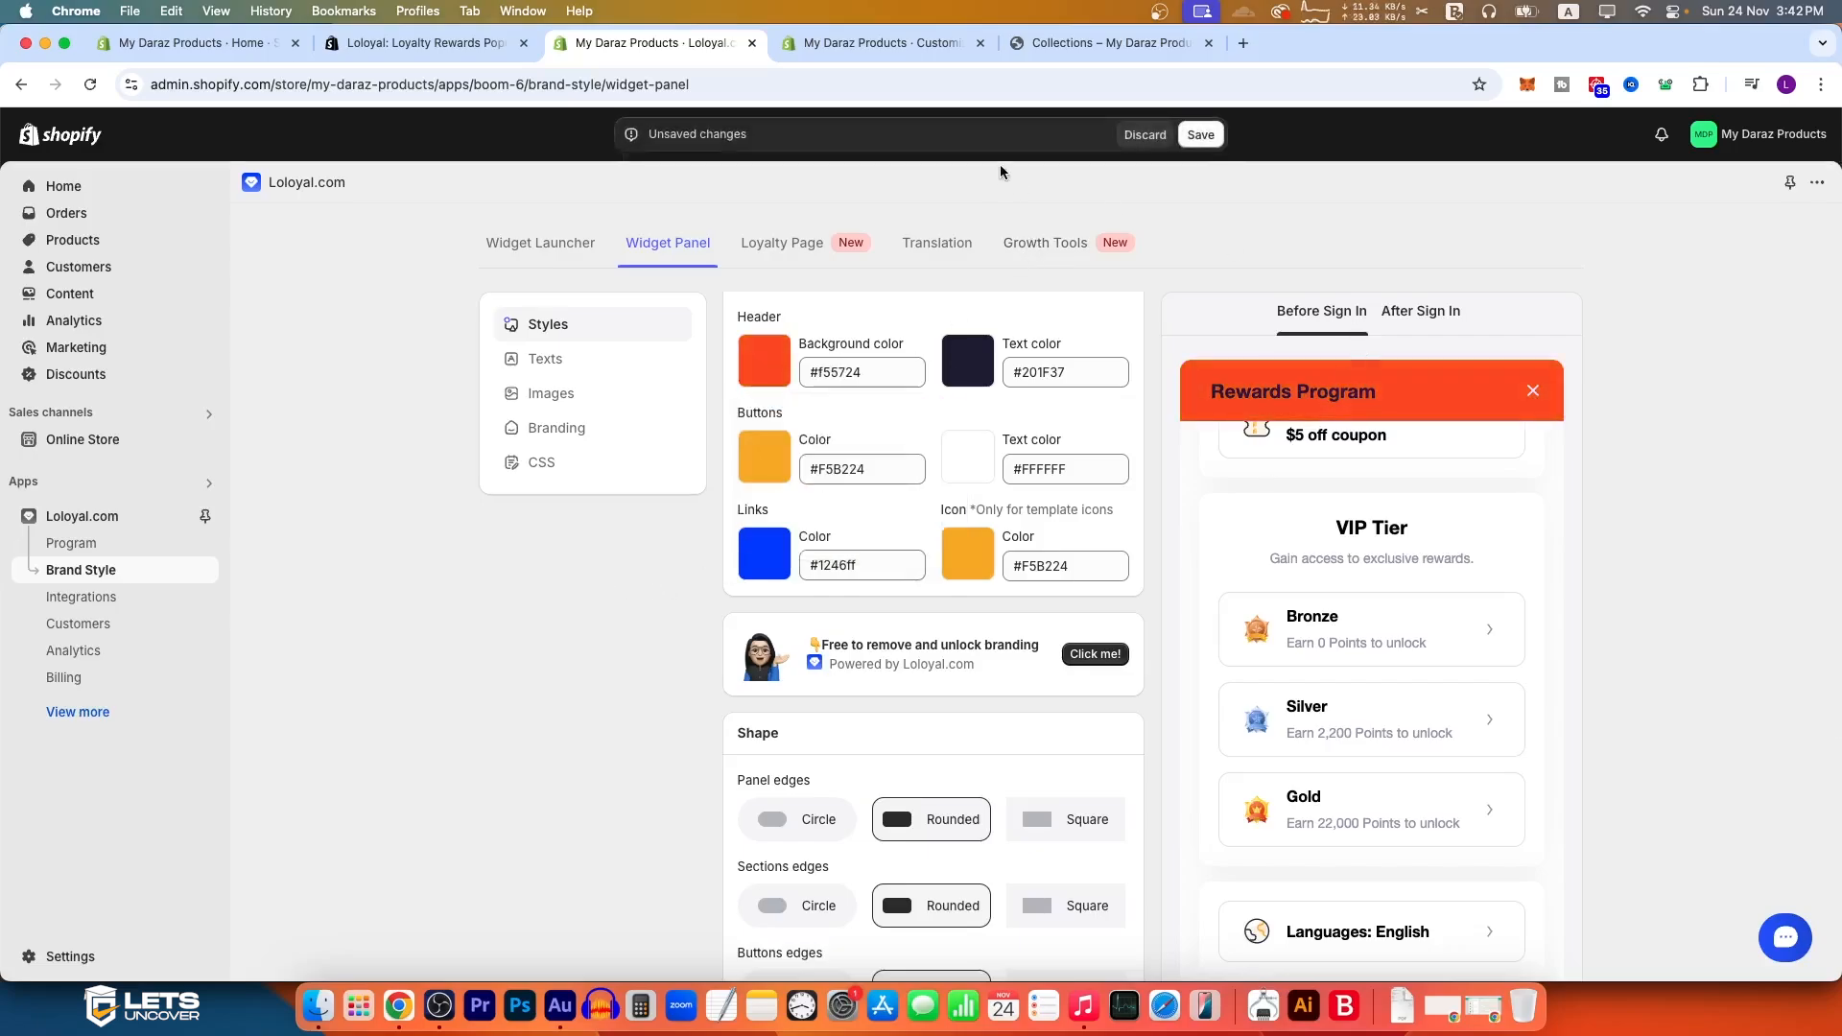
pyautogui.click(1206, 132)
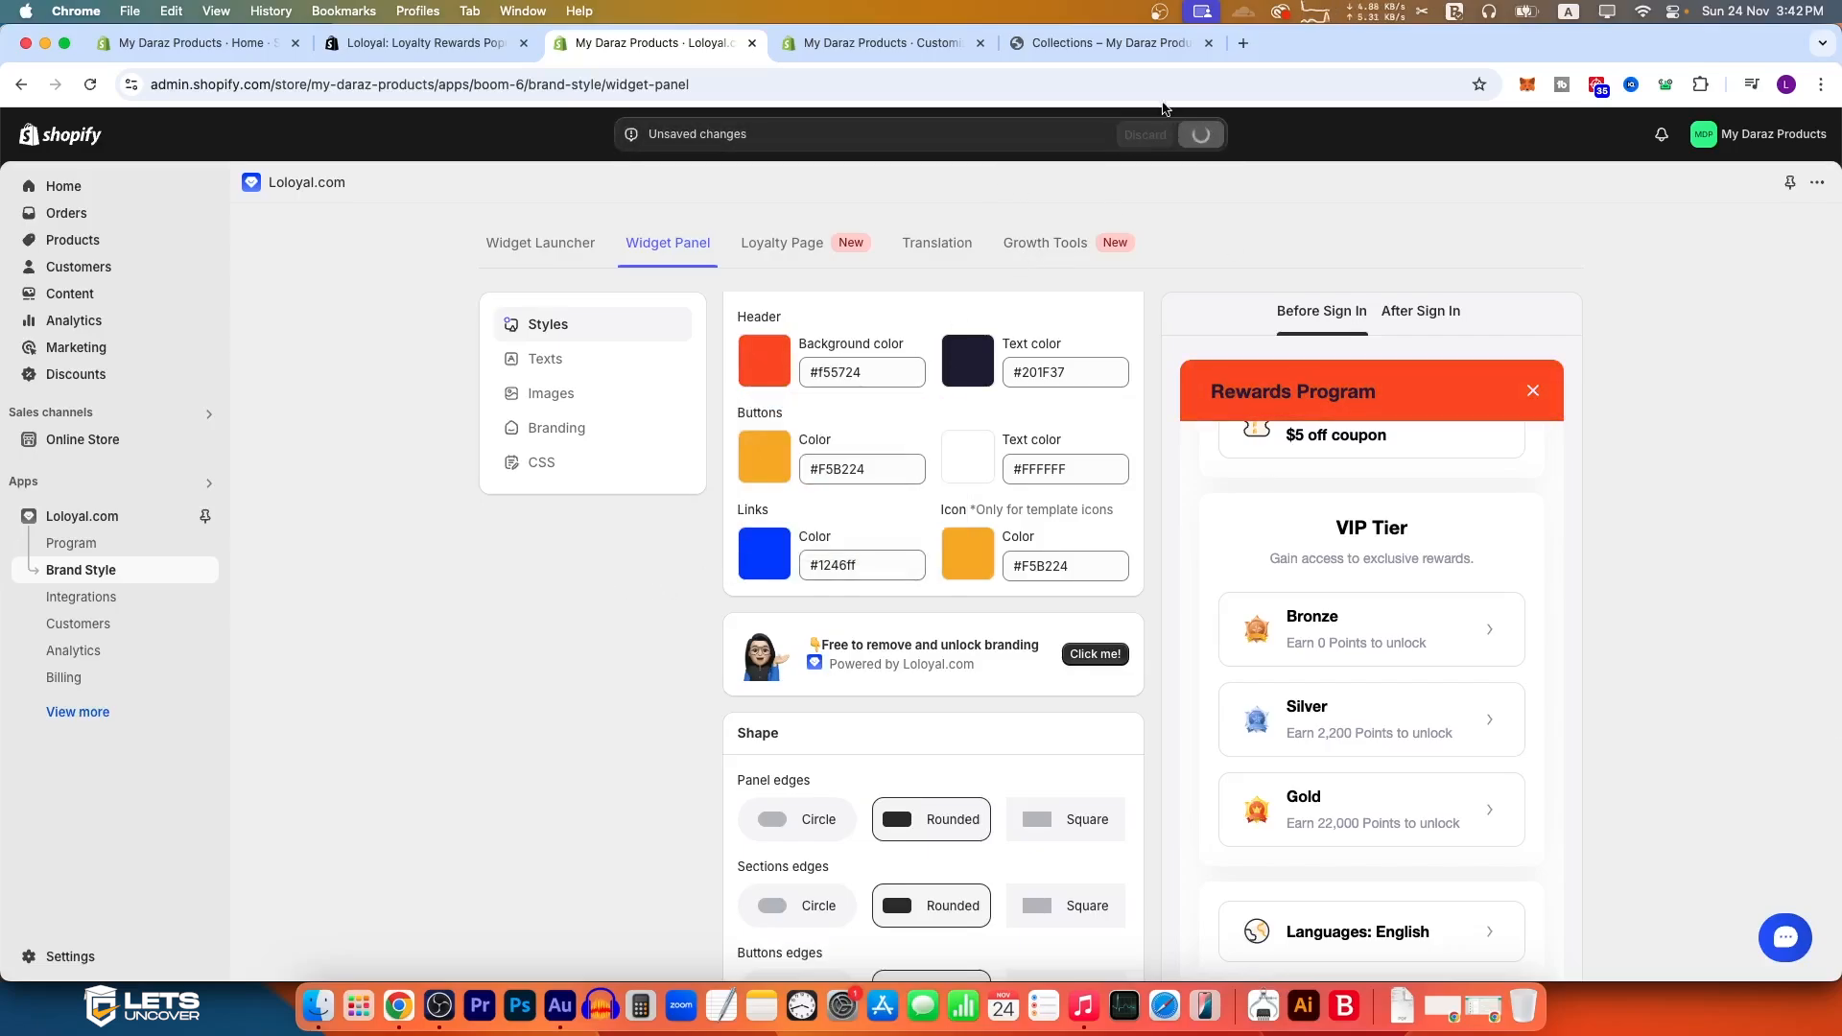
# Step: Reload the storefront's Collections page and open the Rewards widget to check its header color
pyautogui.click(1119, 51)
pyautogui.click(90, 84)
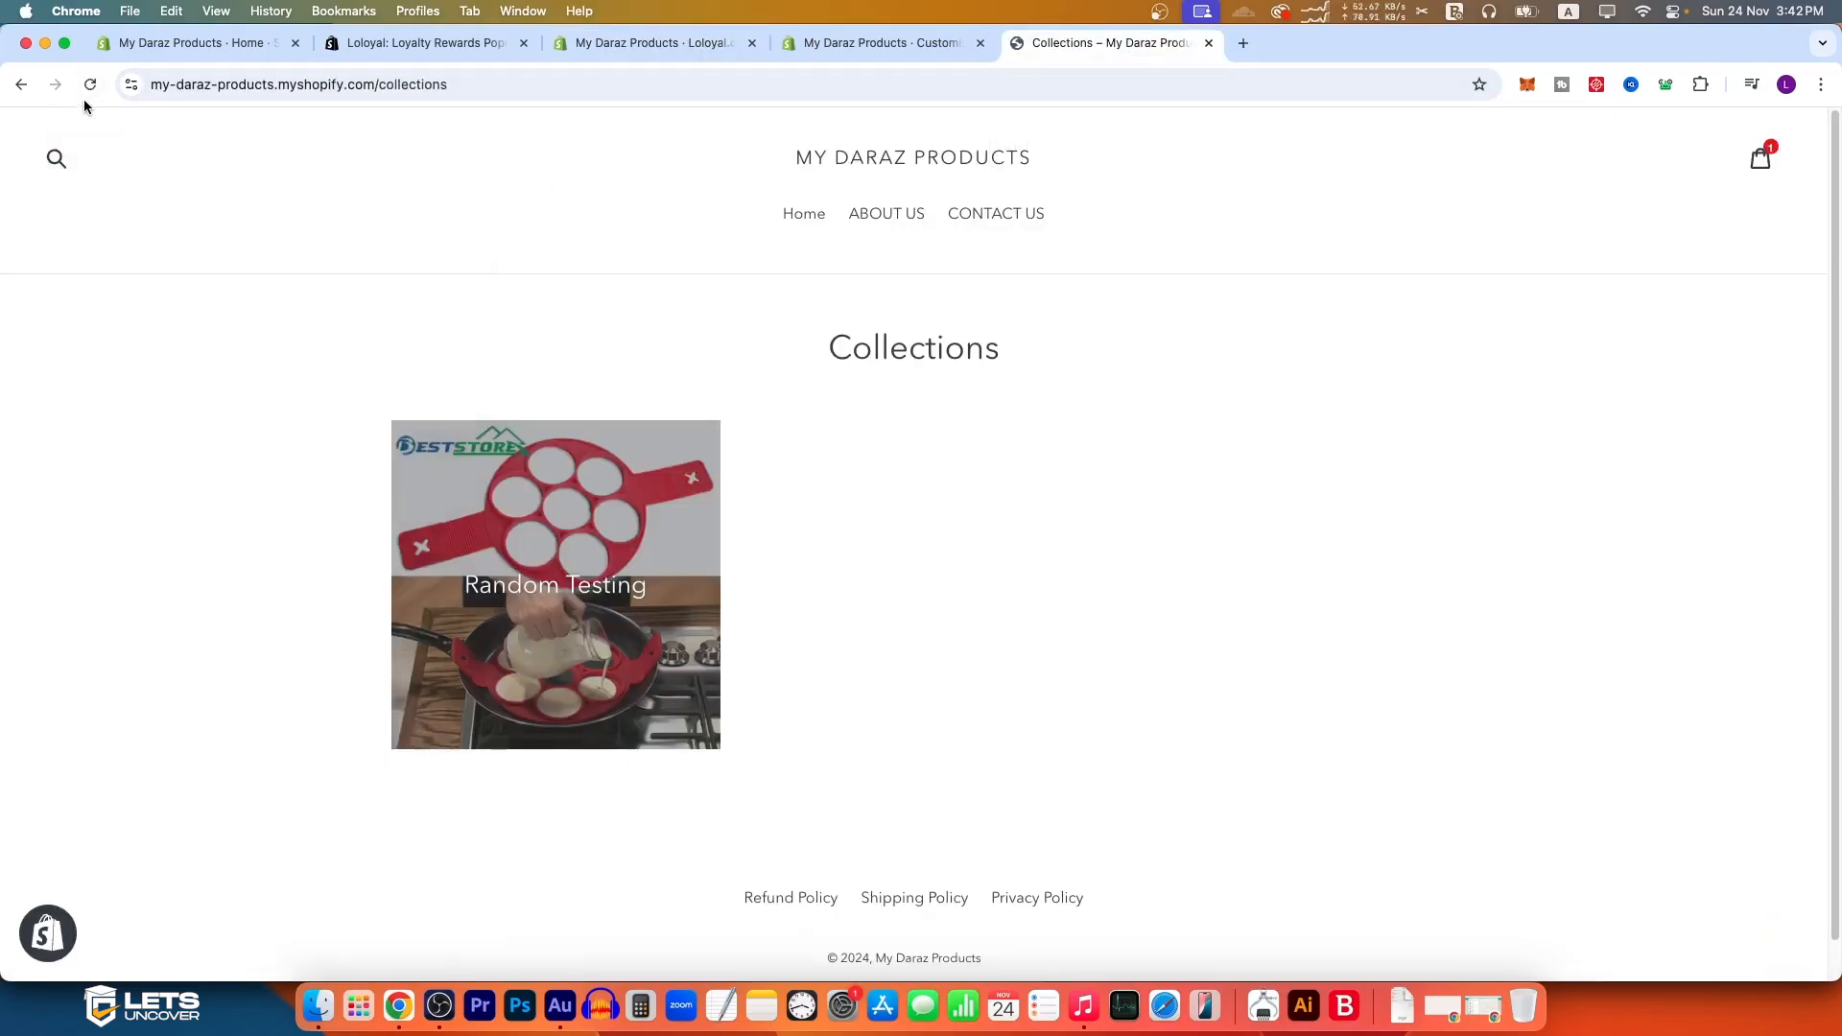
pyautogui.click(108, 929)
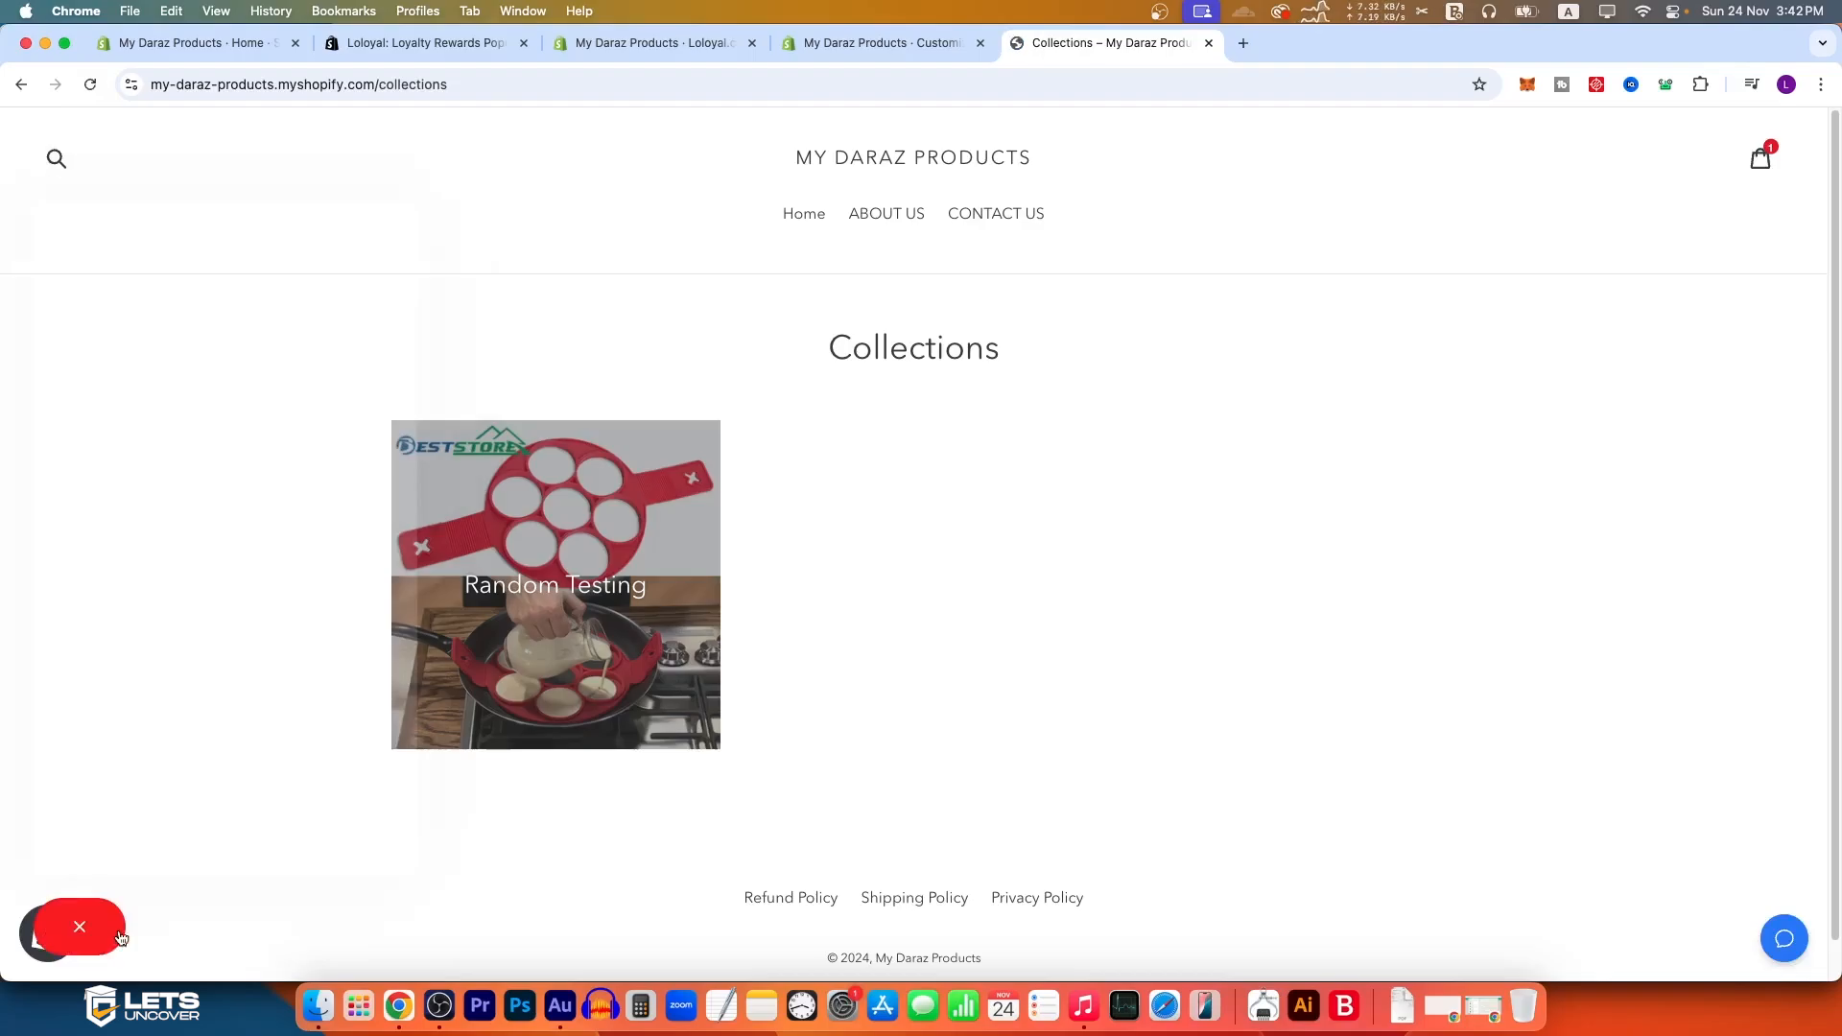
pyautogui.scroll(-5, 262, 505)
pyautogui.scroll(3, 144, 486)
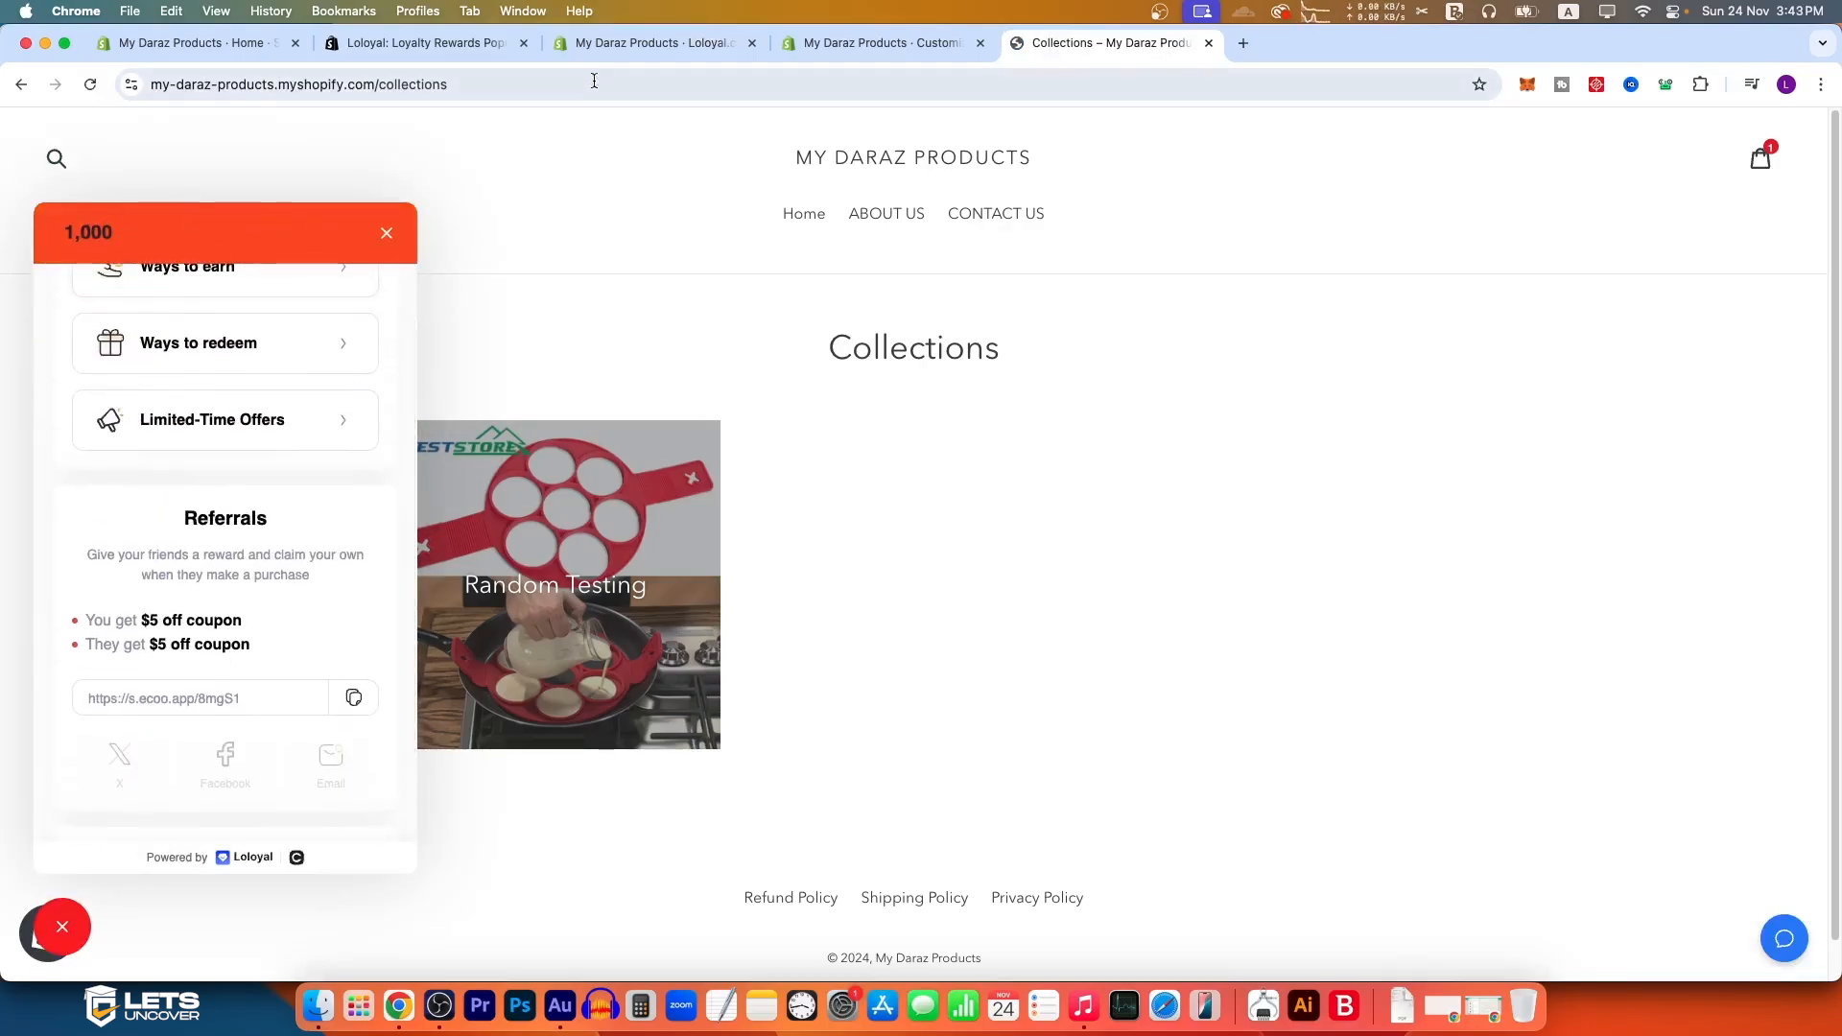
# Step: Return to the Widget Panel styles, try the Rounded and Square panel edges, and set the panel edges to Circle
pyautogui.click(653, 42)
pyautogui.scroll(-4, 902, 624)
pyautogui.scroll(-1, 888, 670)
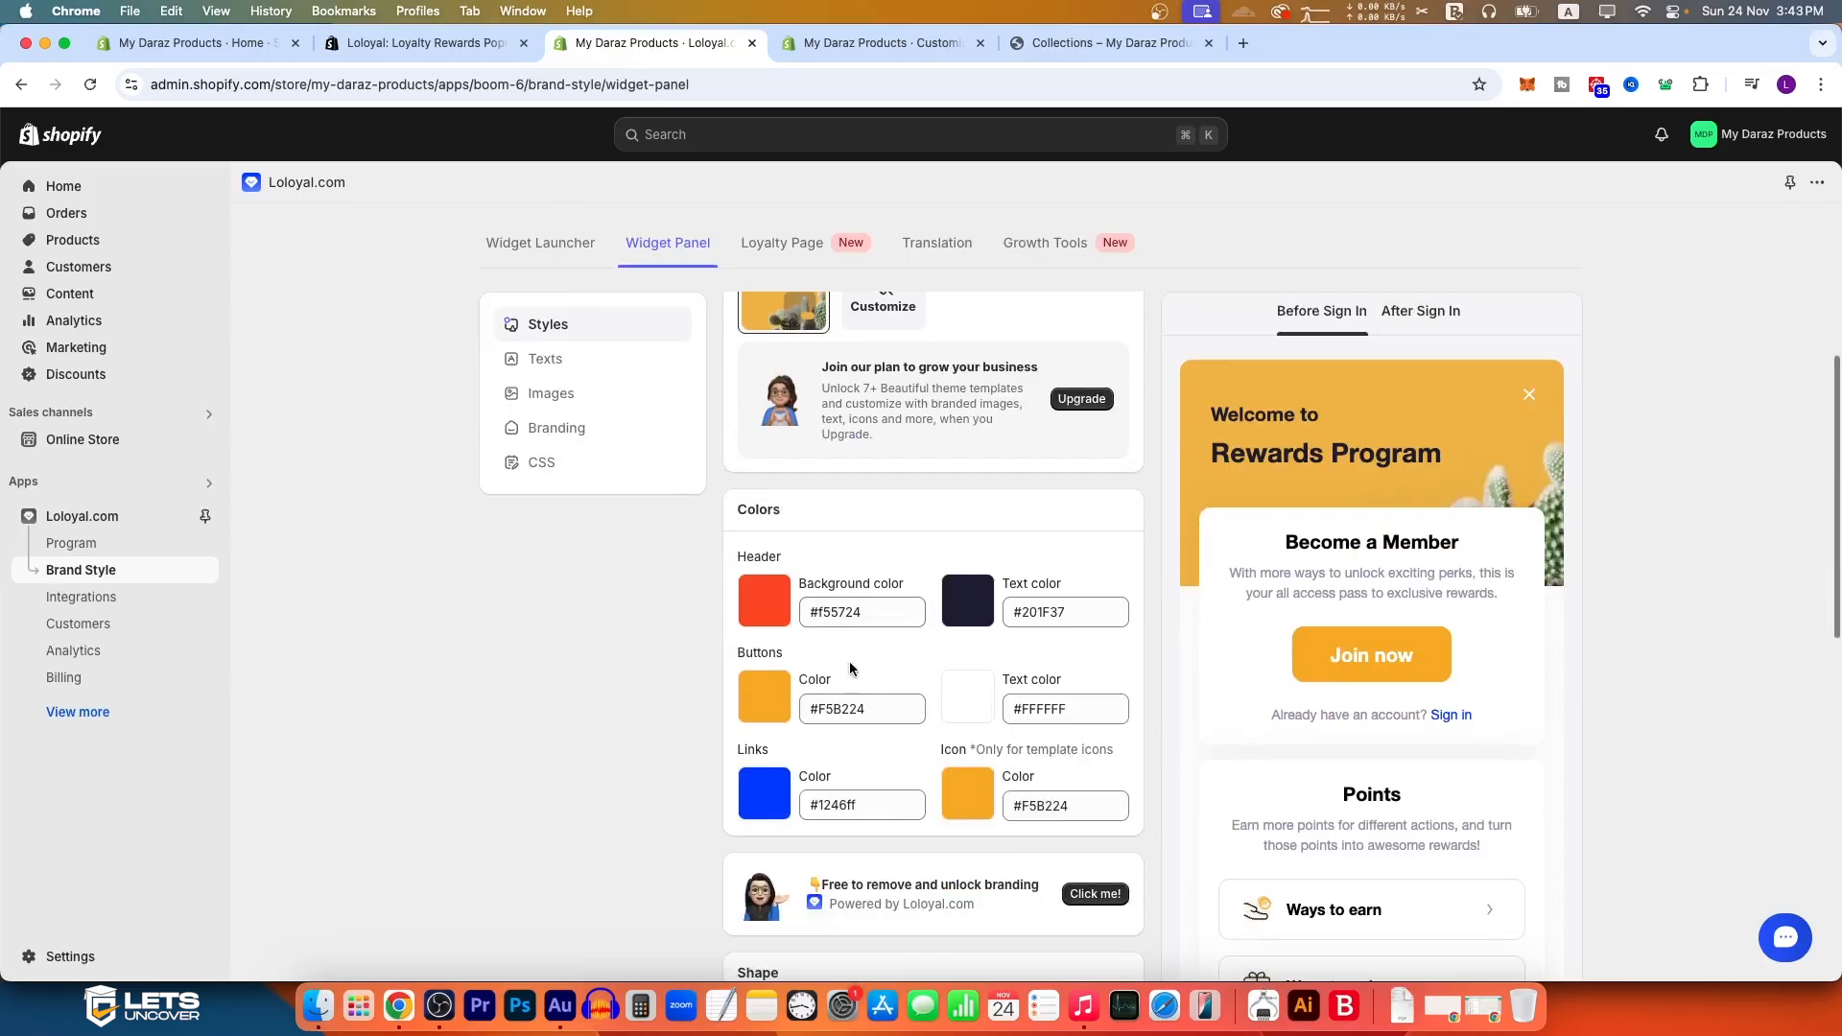
pyautogui.scroll(-3, 864, 731)
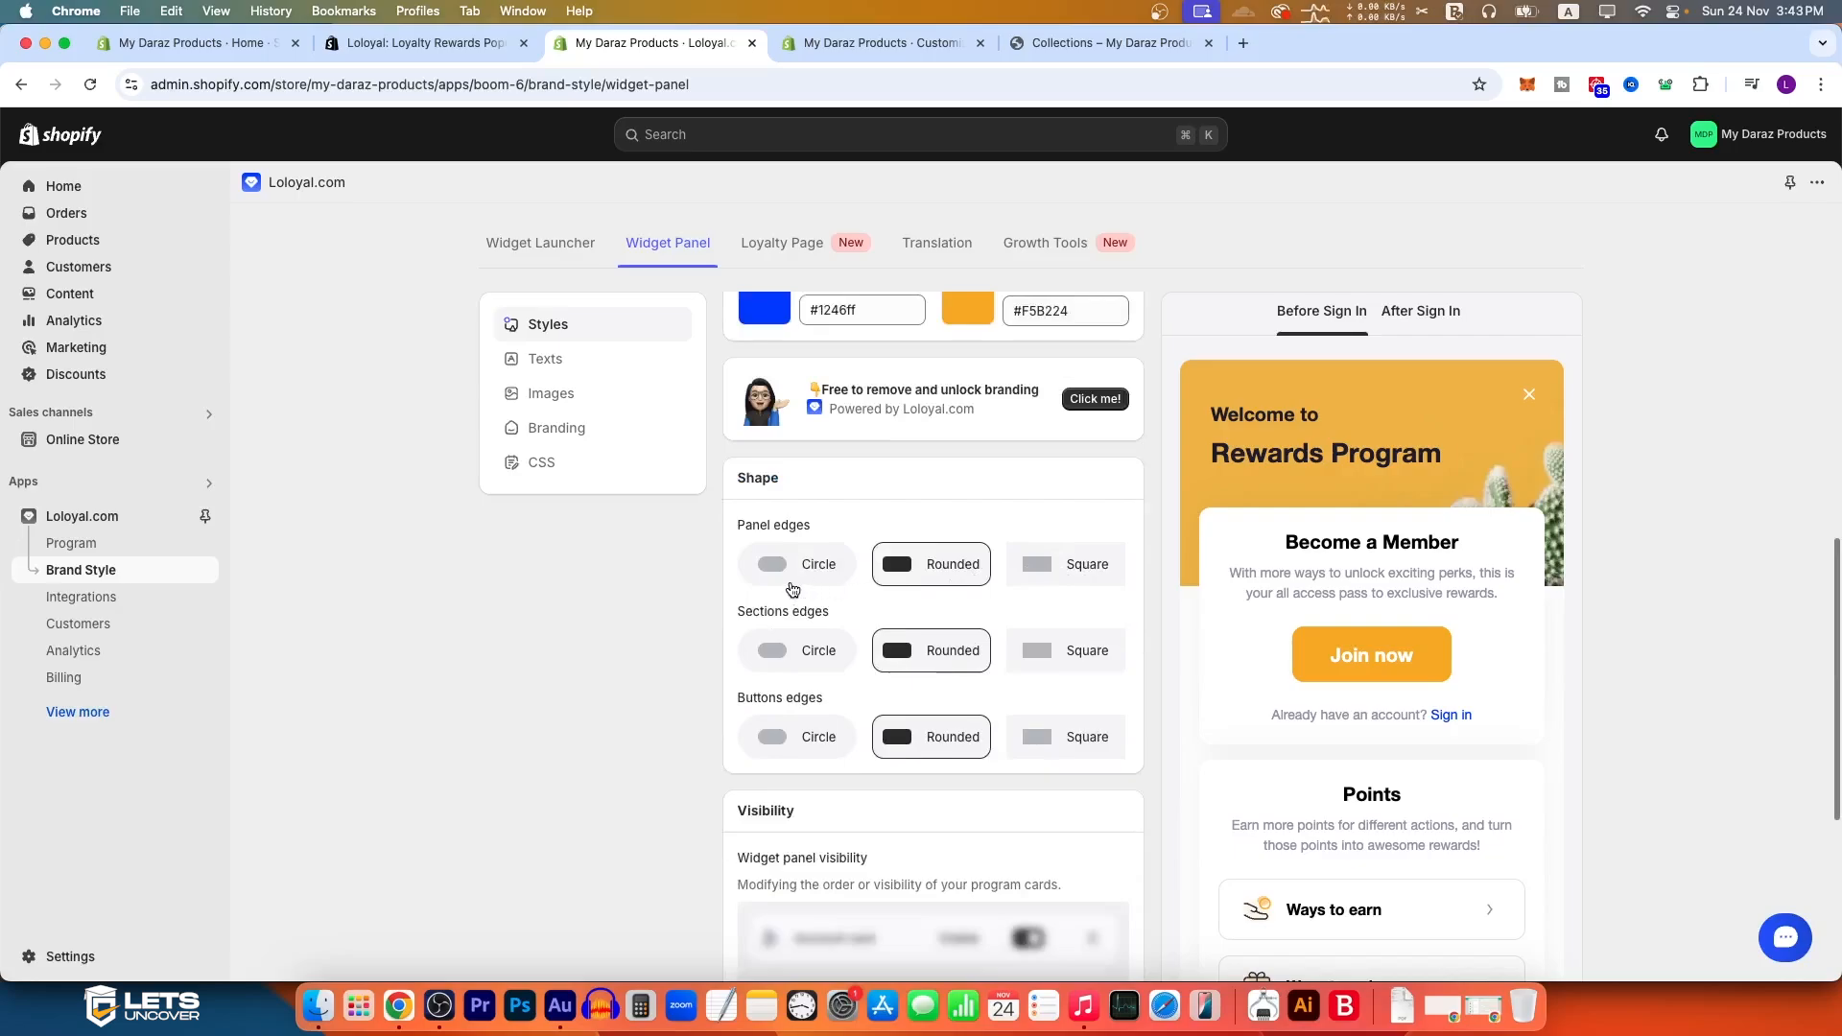
pyautogui.click(795, 576)
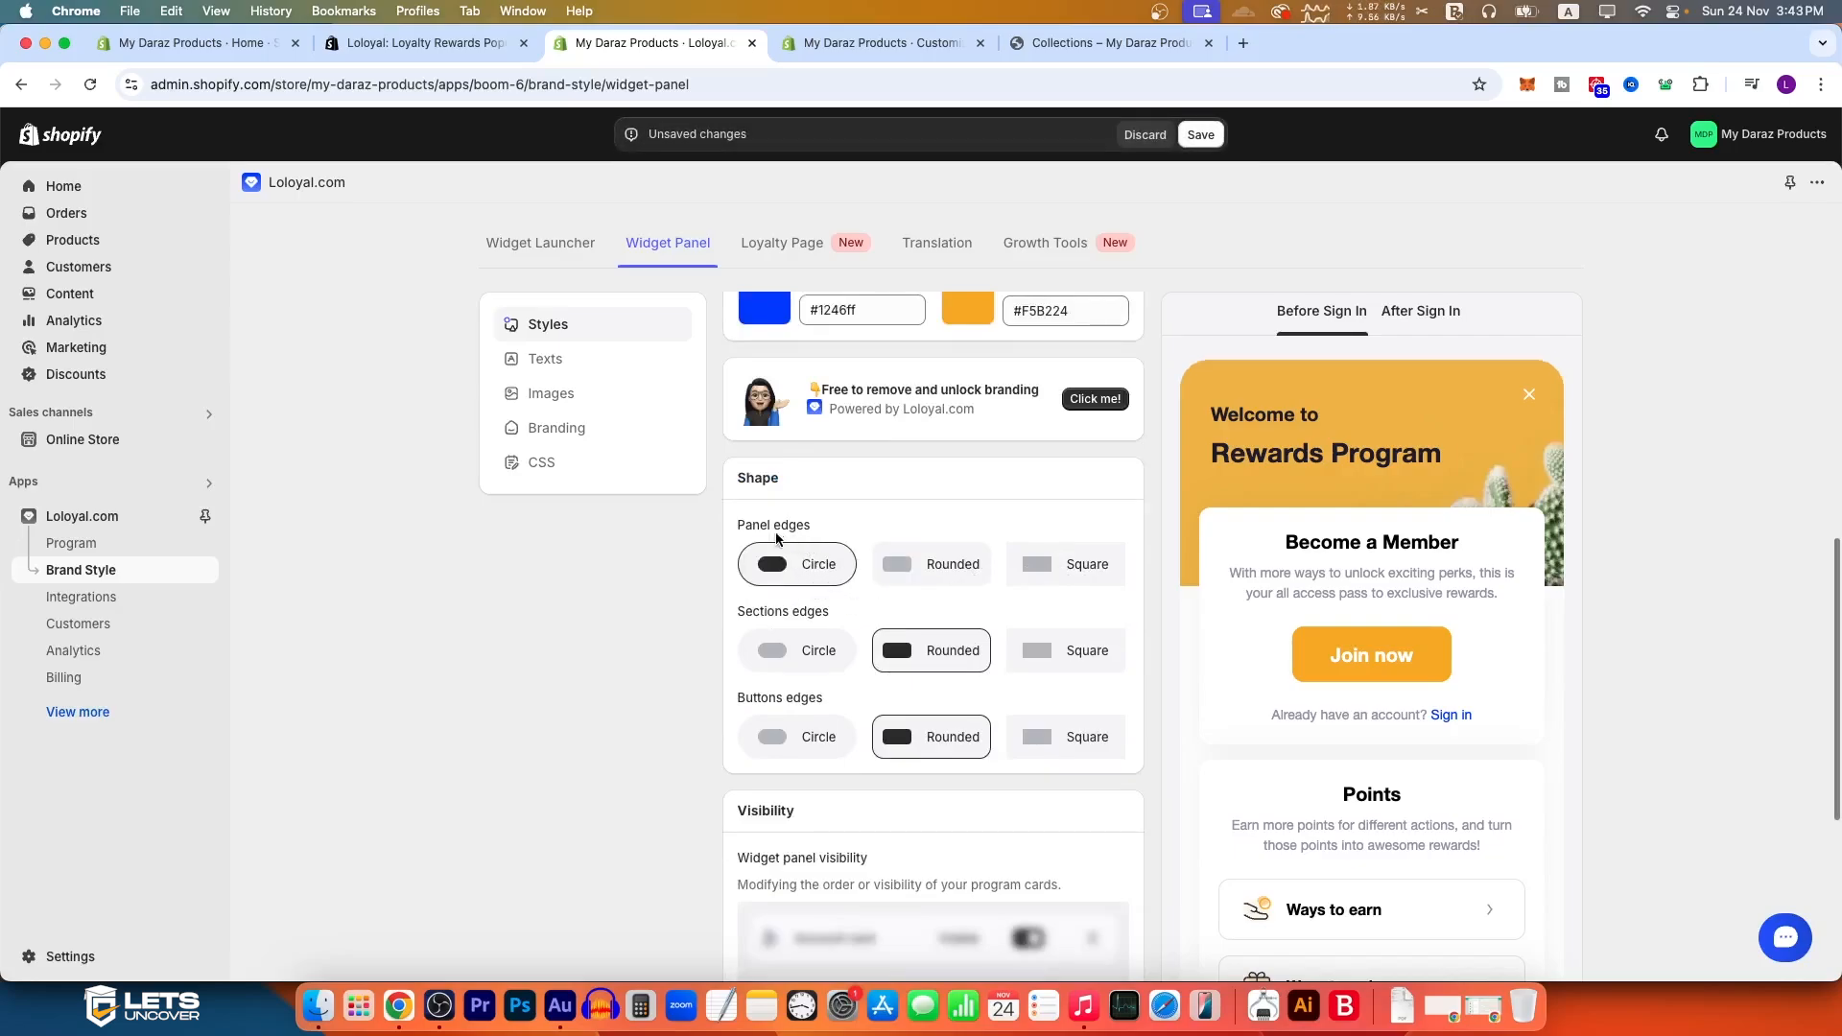
pyautogui.scroll(-5, 1263, 666)
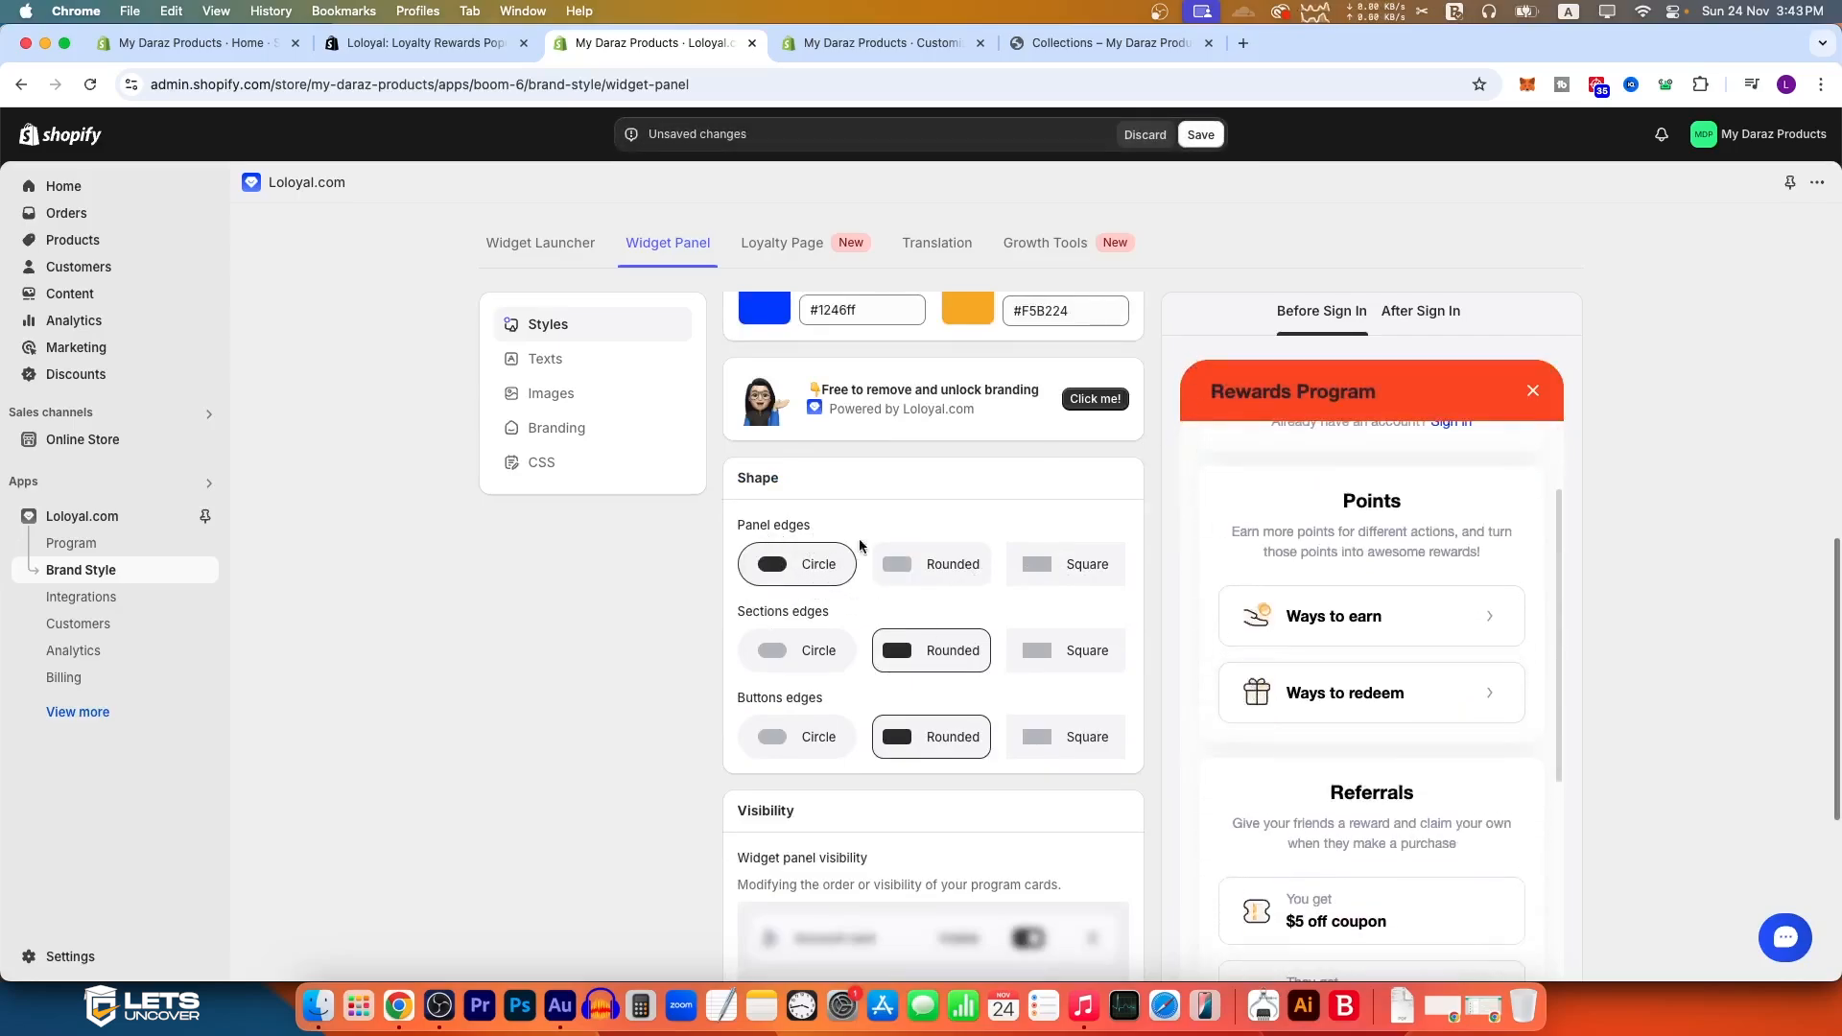
pyautogui.click(923, 568)
pyautogui.click(1022, 573)
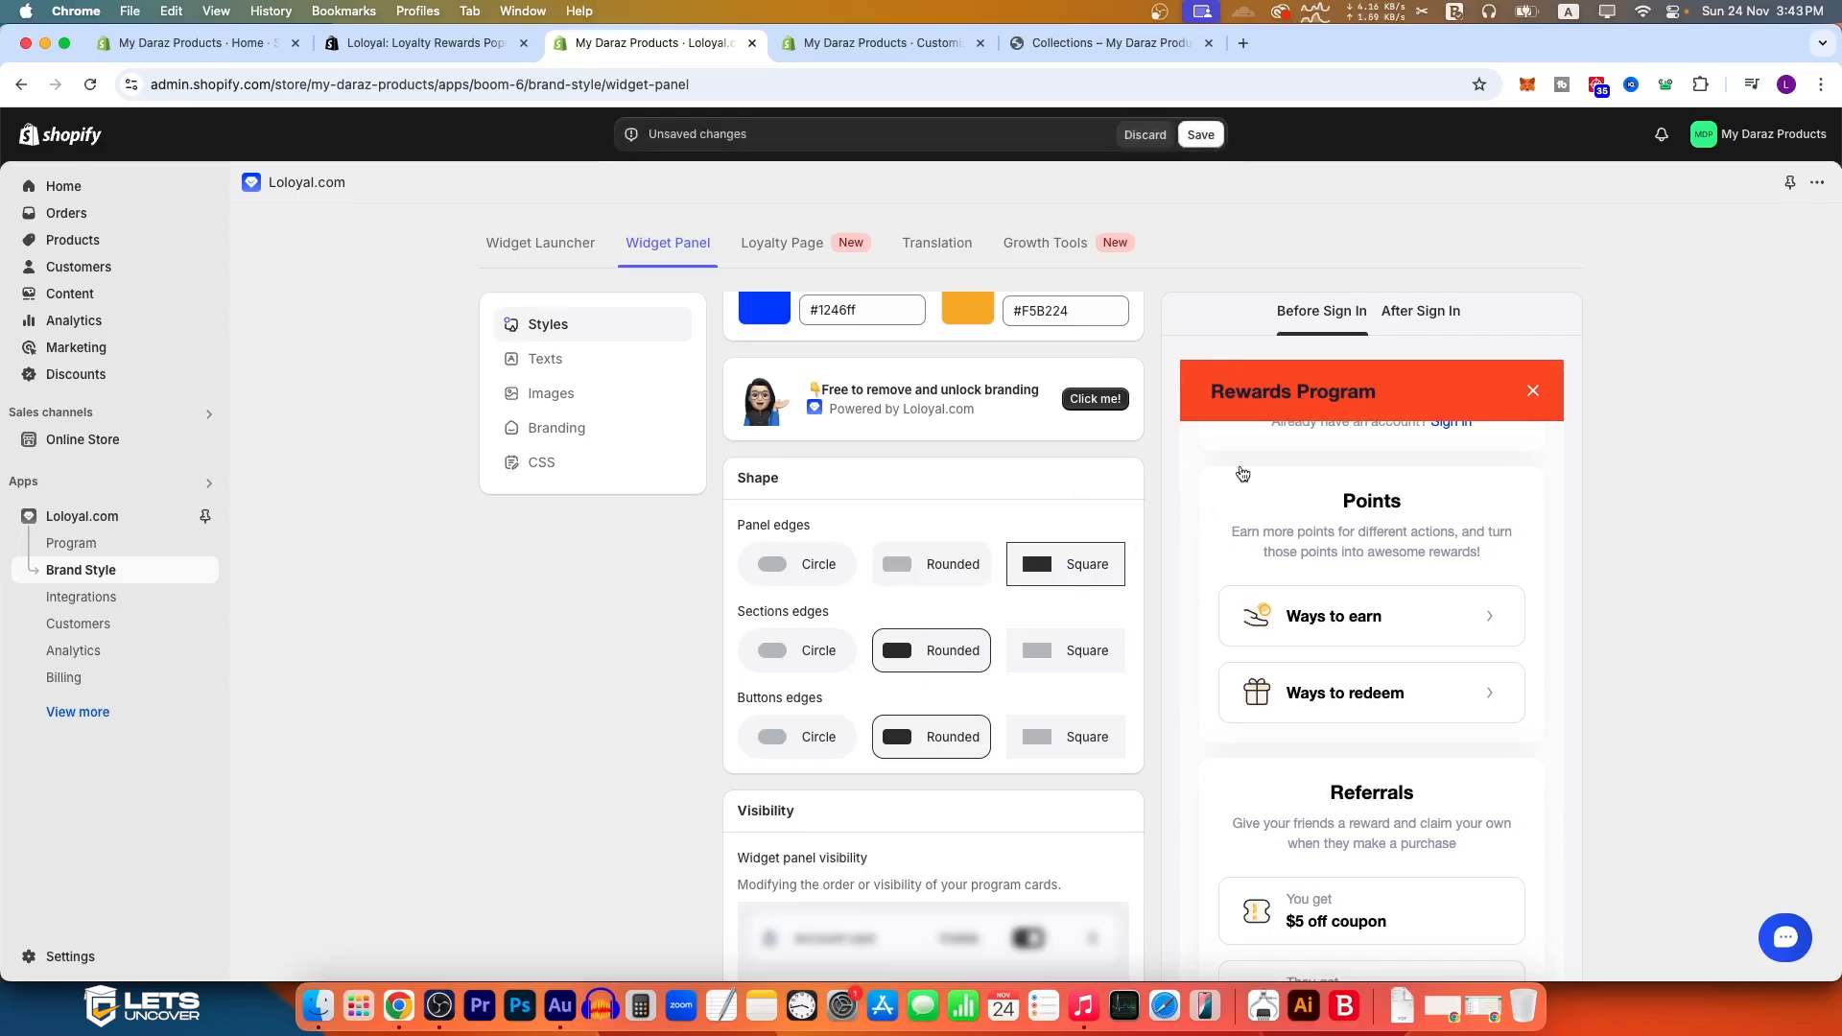
pyautogui.click(916, 581)
pyautogui.click(802, 564)
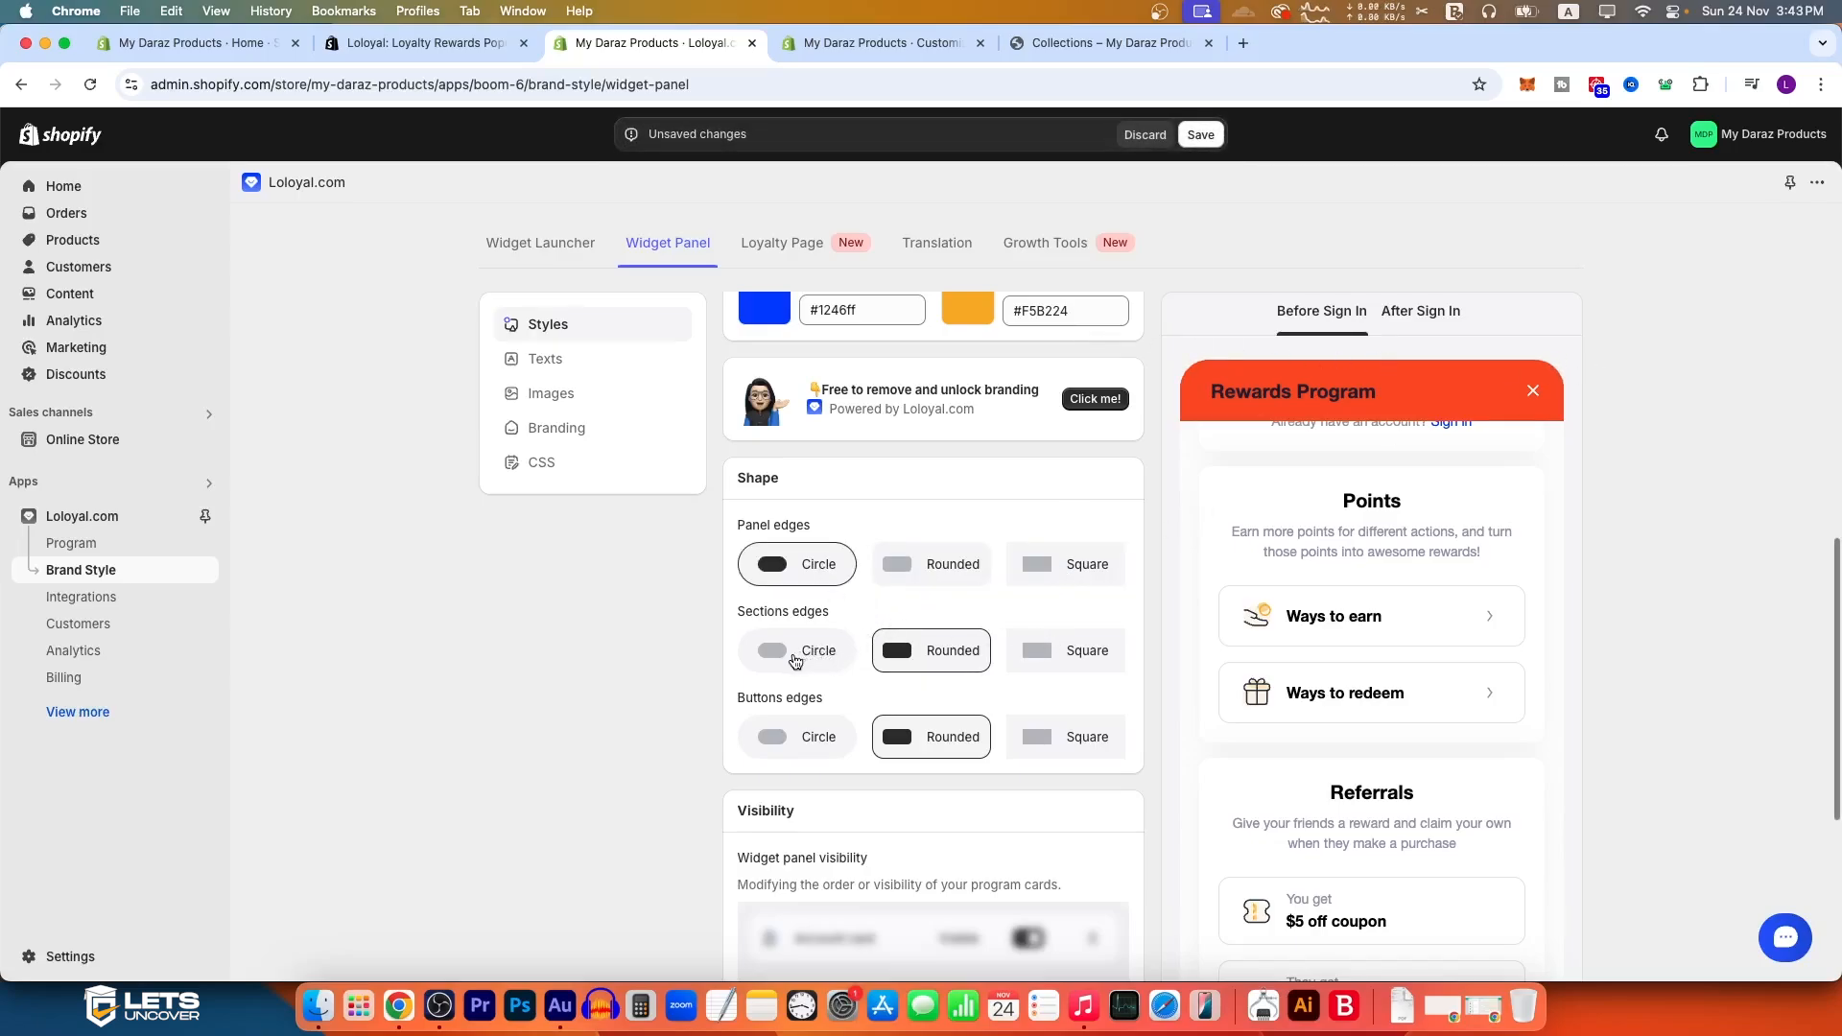
# Step: Compare the Circle and Rounded options for the Widget Panel's sections edges in the preview, and set the sections edges to Circle
pyautogui.click(818, 652)
pyautogui.scroll(-4, 1356, 649)
pyautogui.scroll(-3, 1356, 649)
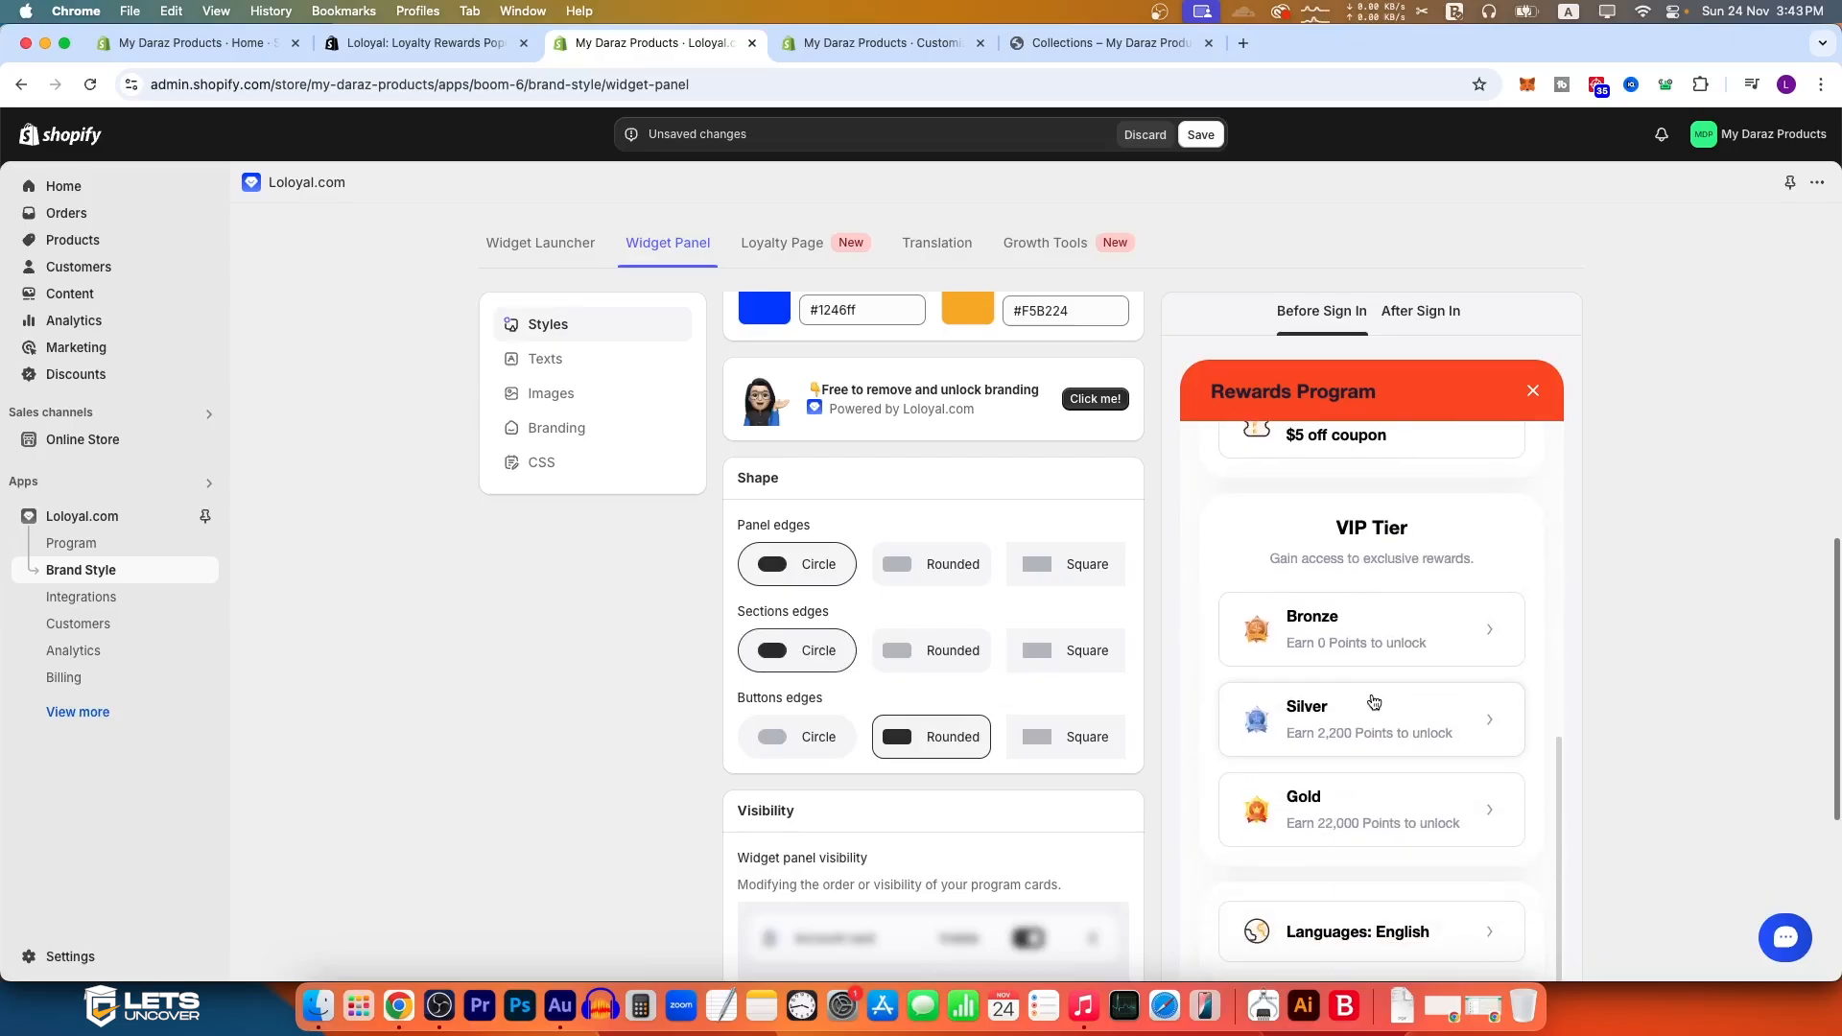
pyautogui.click(945, 649)
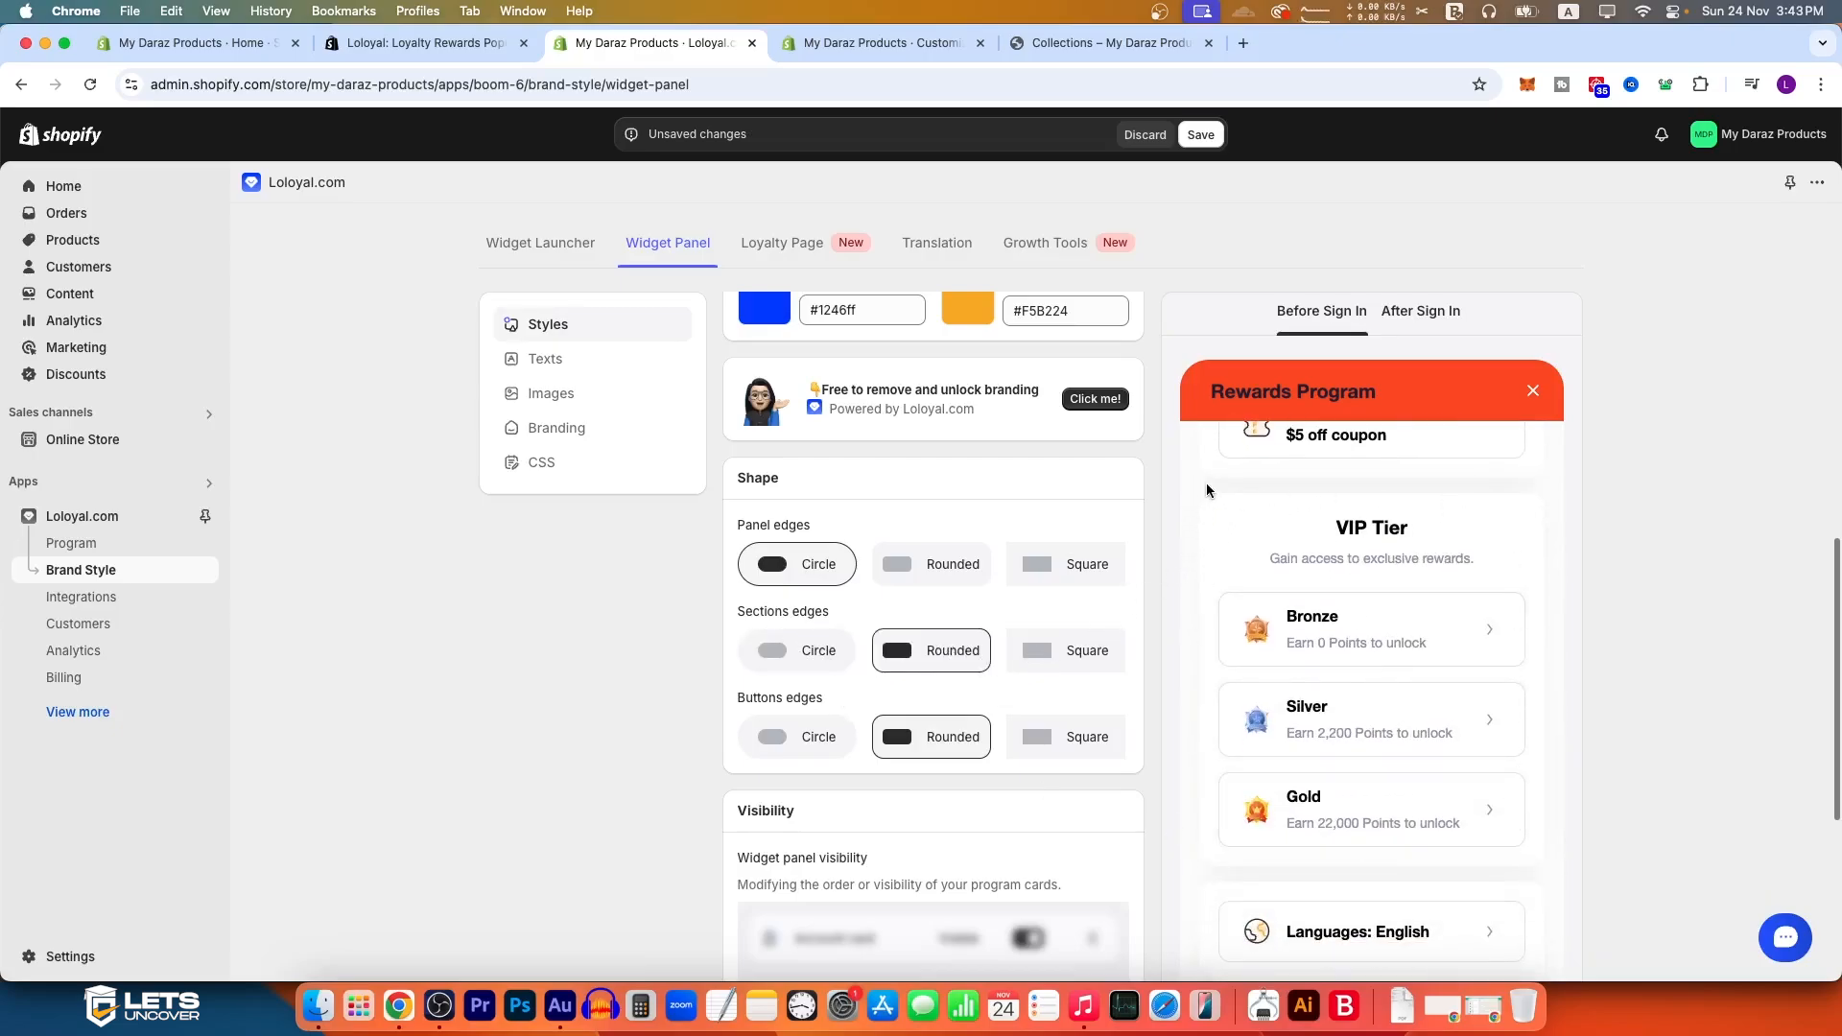
pyautogui.click(783, 648)
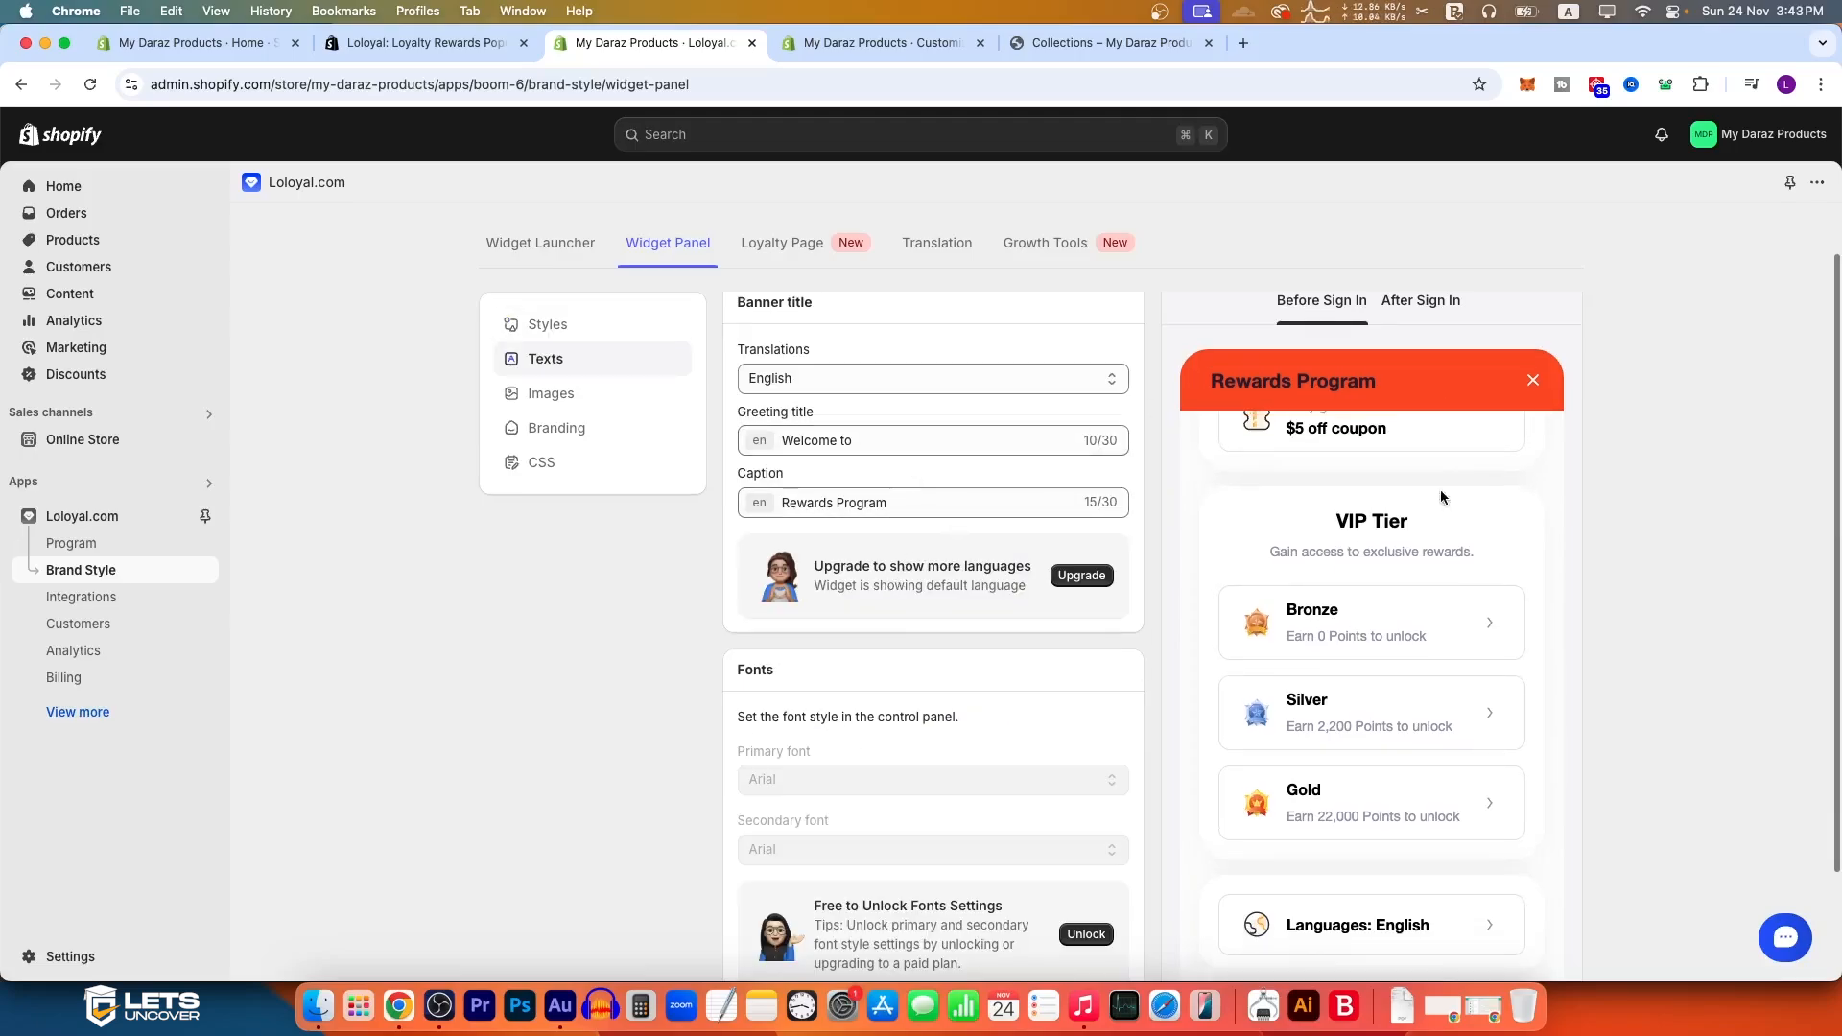
# Step: Examine the Widget Panel's Texts, Images, Branding and CSS settings alongside the widget preview, and return to Styles
pyautogui.scroll(5, 1362, 441)
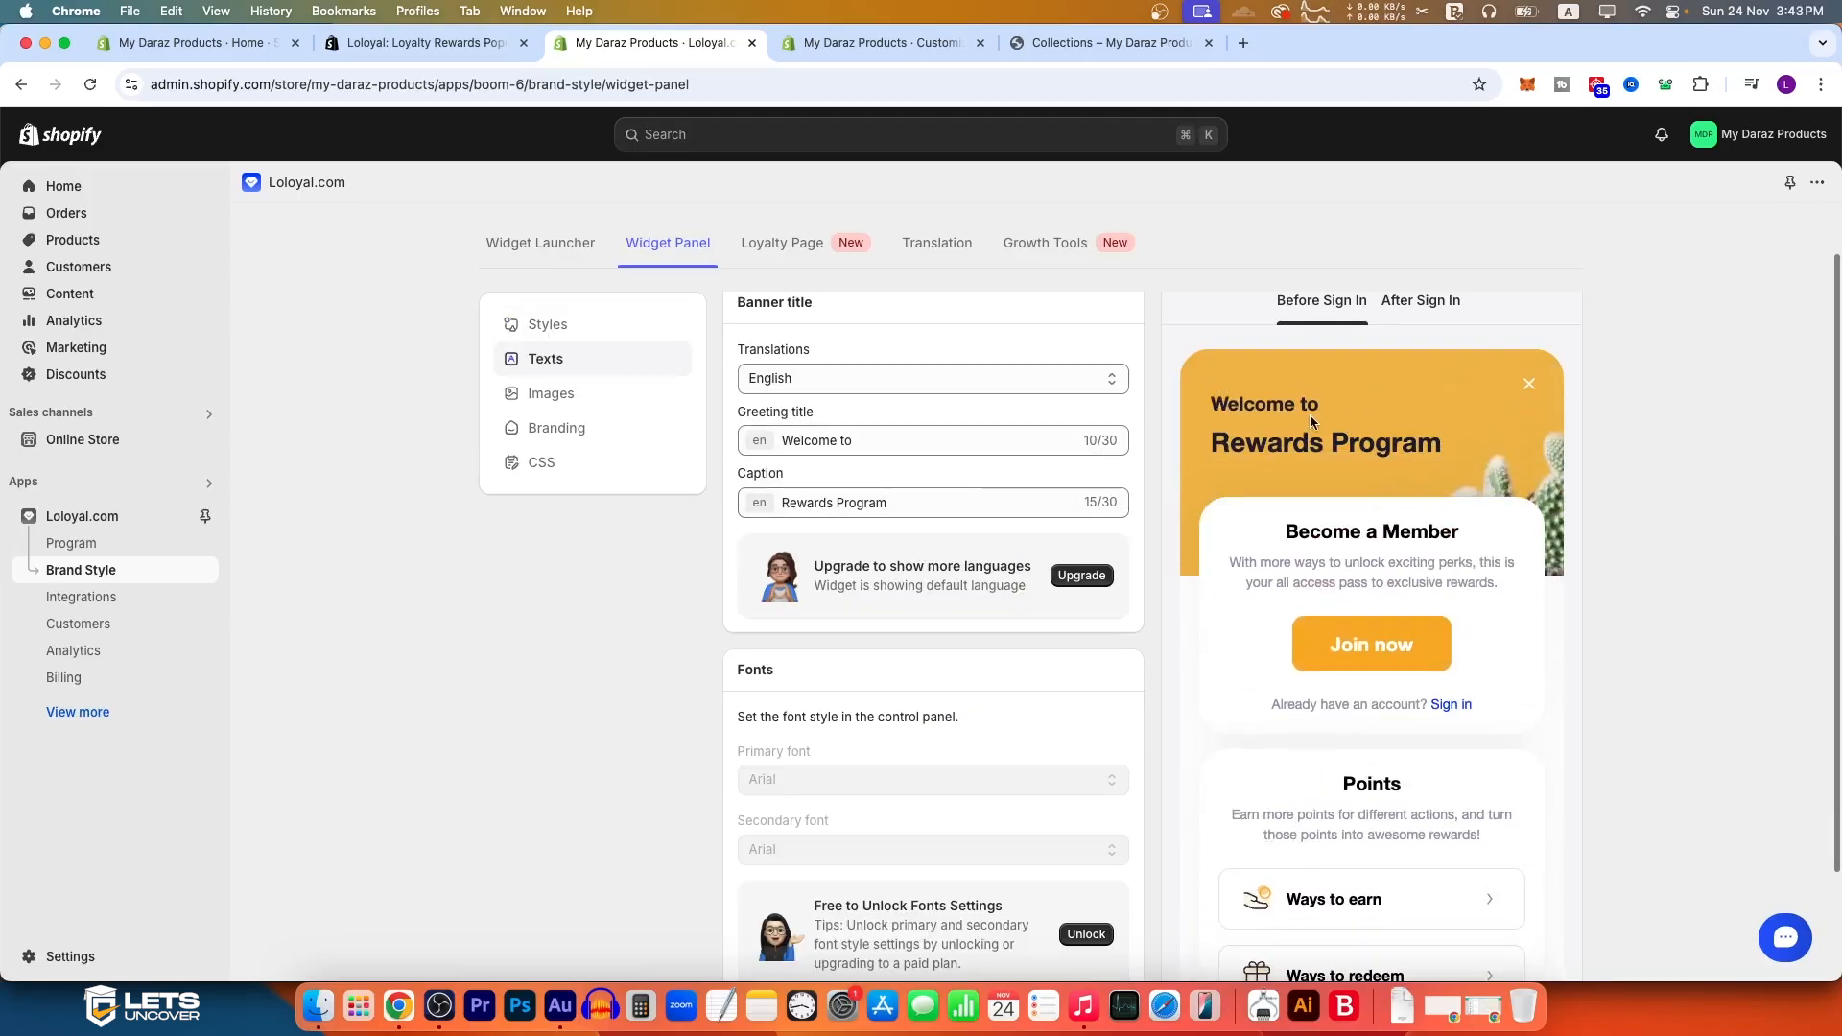
pyautogui.tripleClick(868, 444)
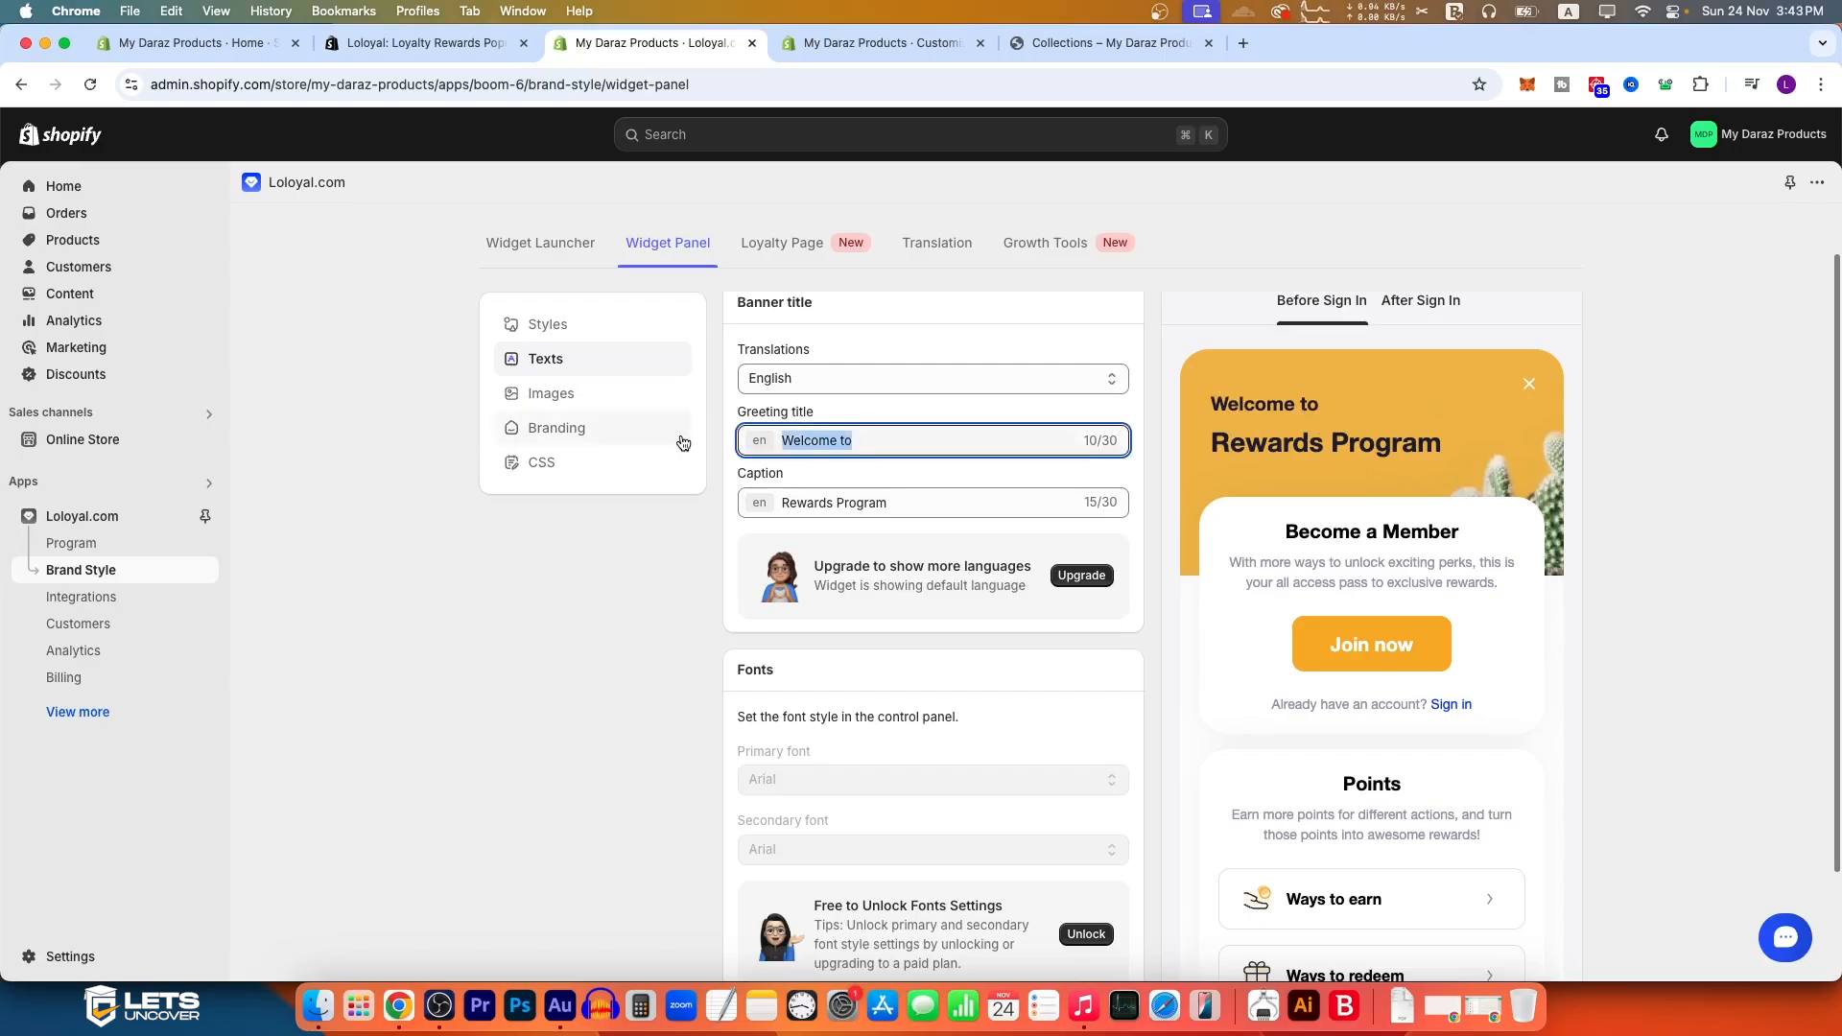
pyautogui.click(621, 393)
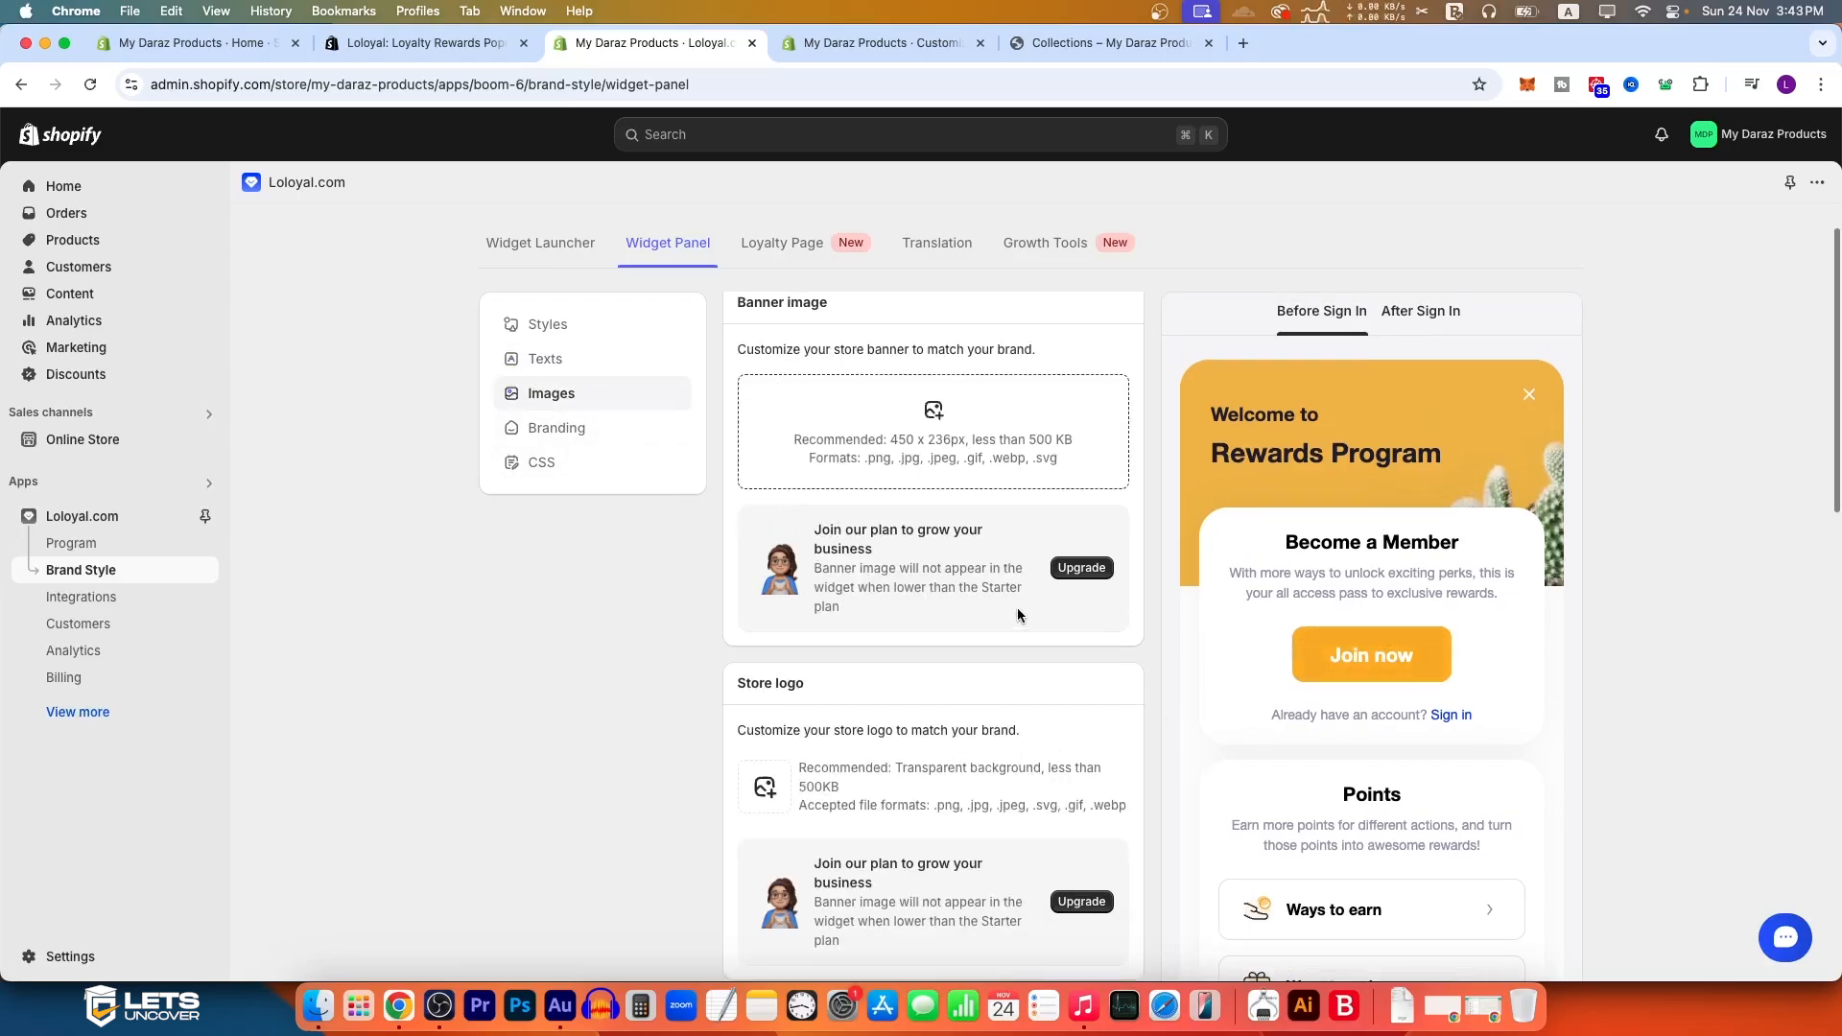
pyautogui.click(579, 434)
pyautogui.scroll(-10, 1374, 876)
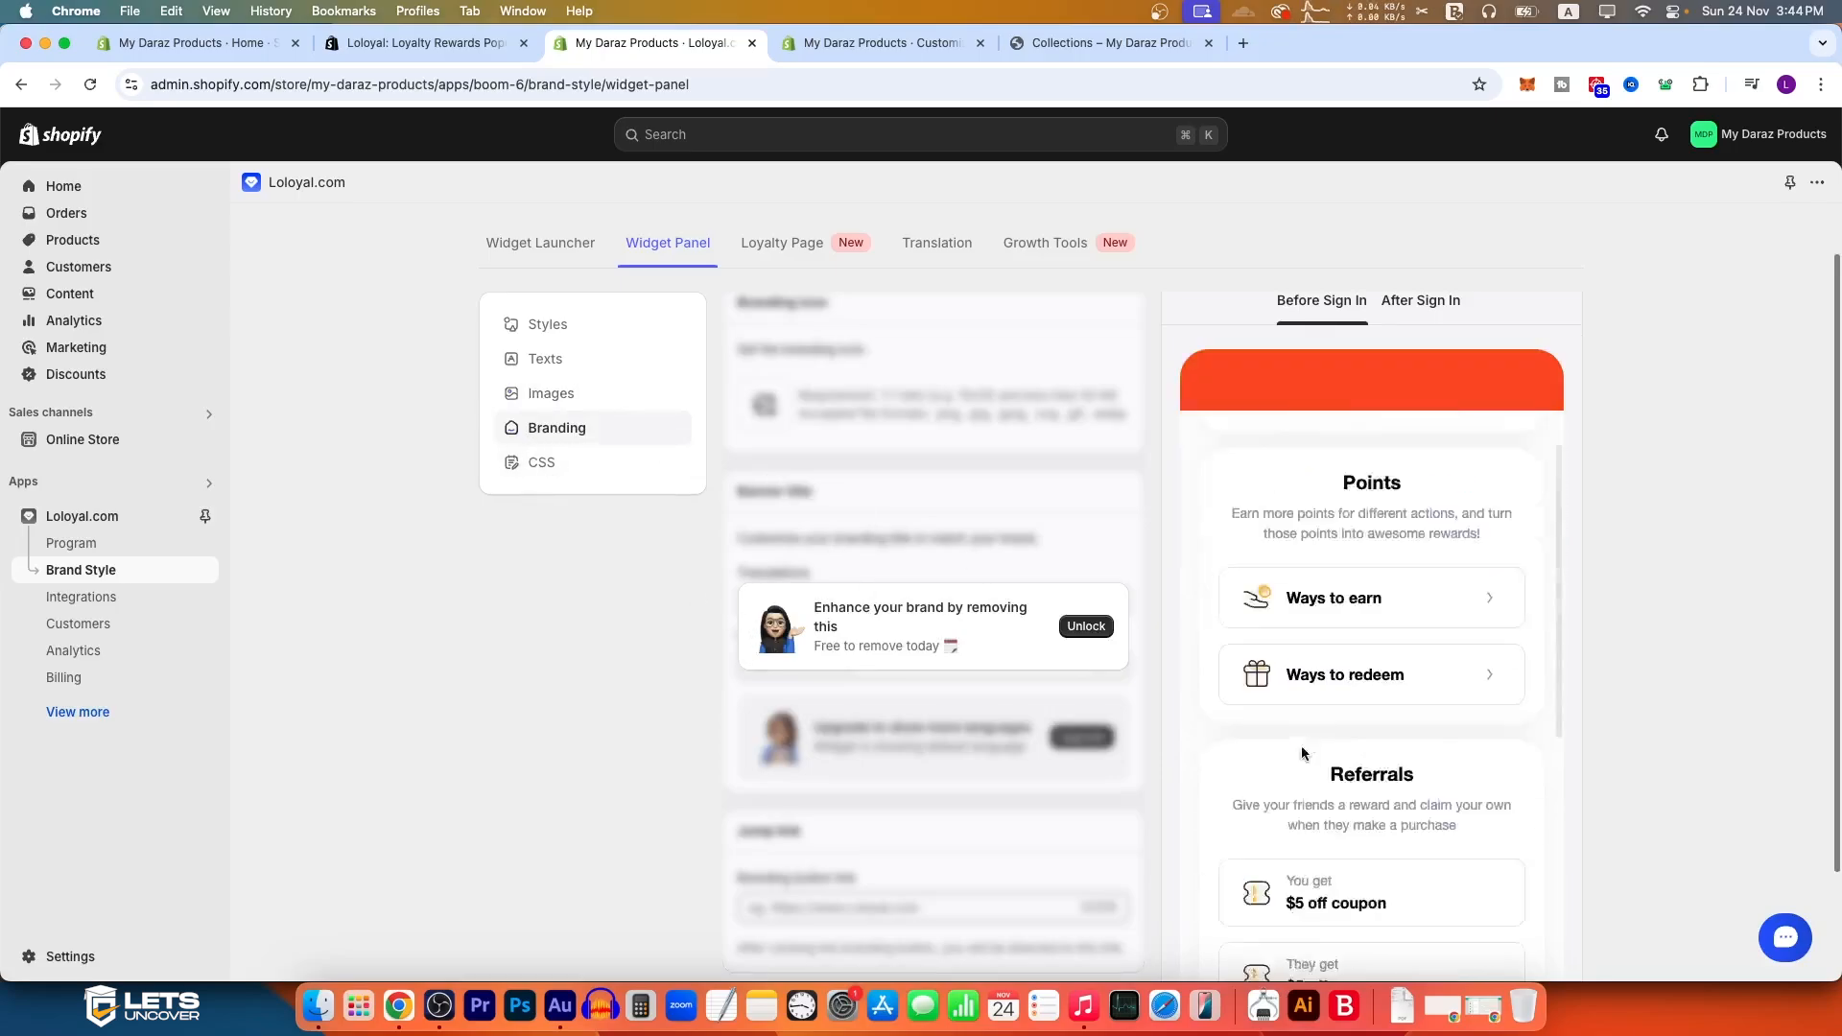
pyautogui.scroll(-3, 1374, 875)
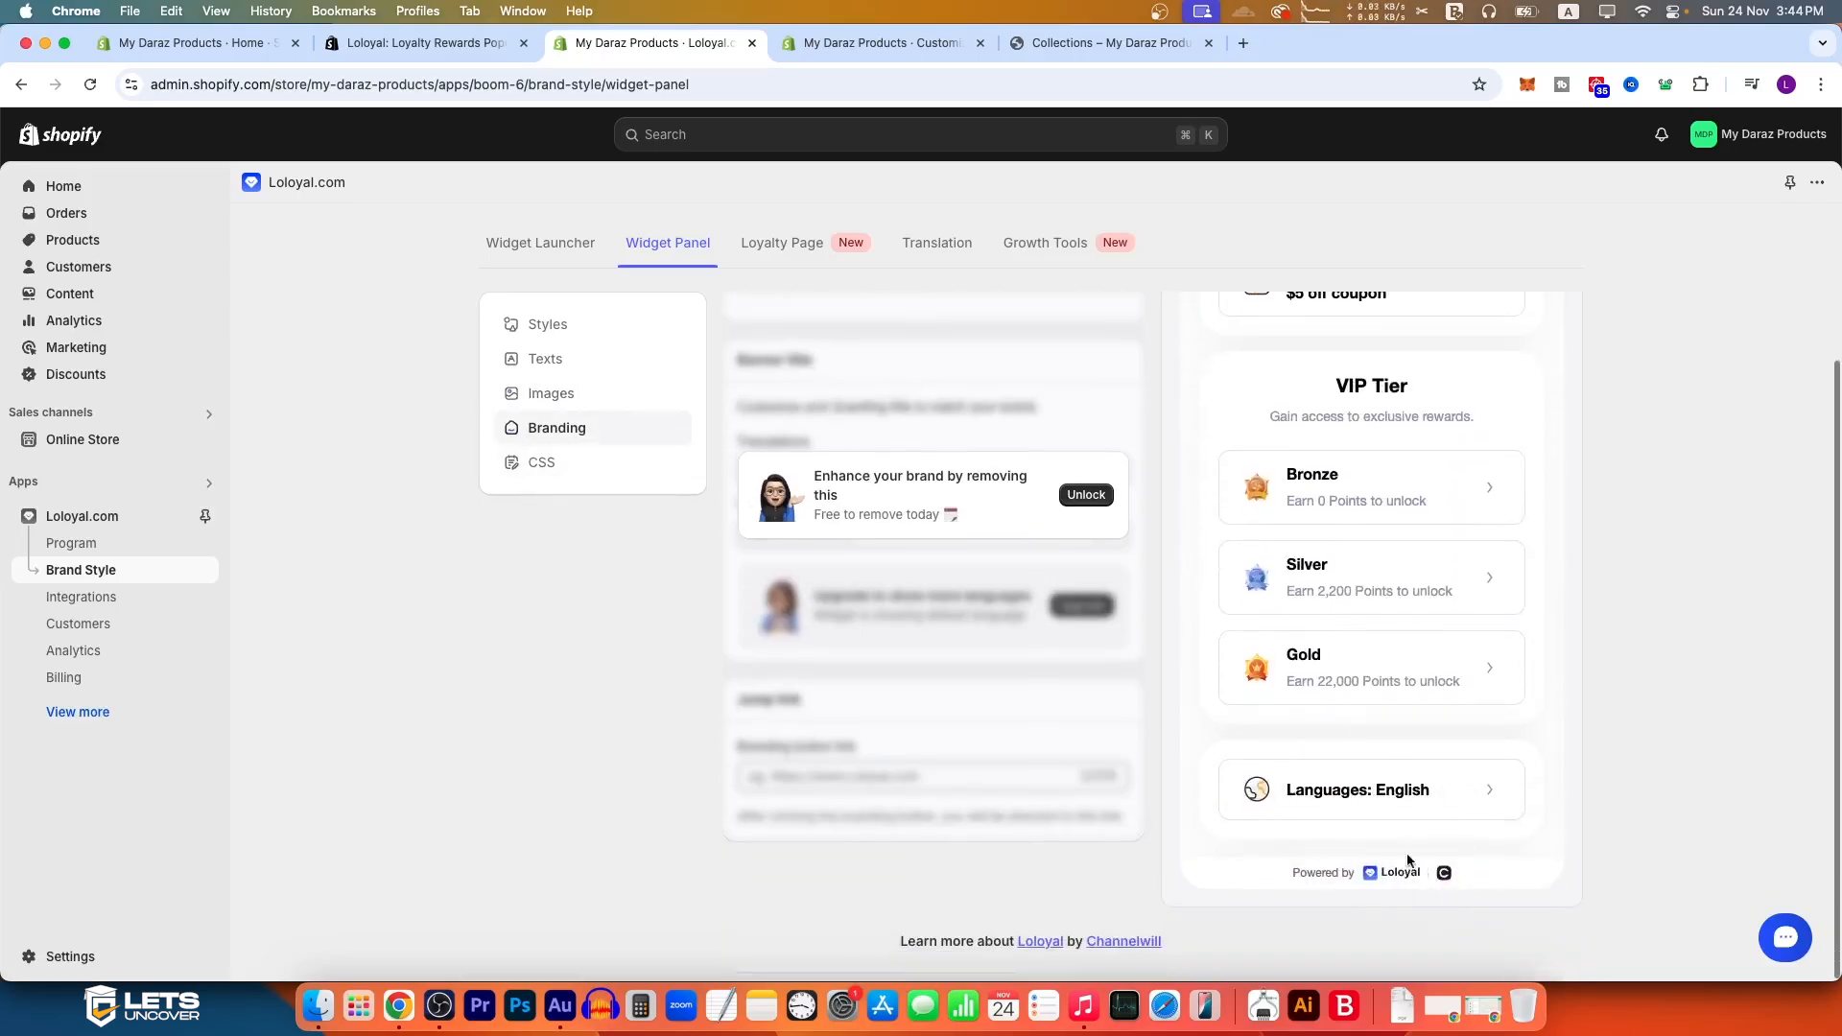
pyautogui.click(556, 478)
pyautogui.scroll(1, 843, 477)
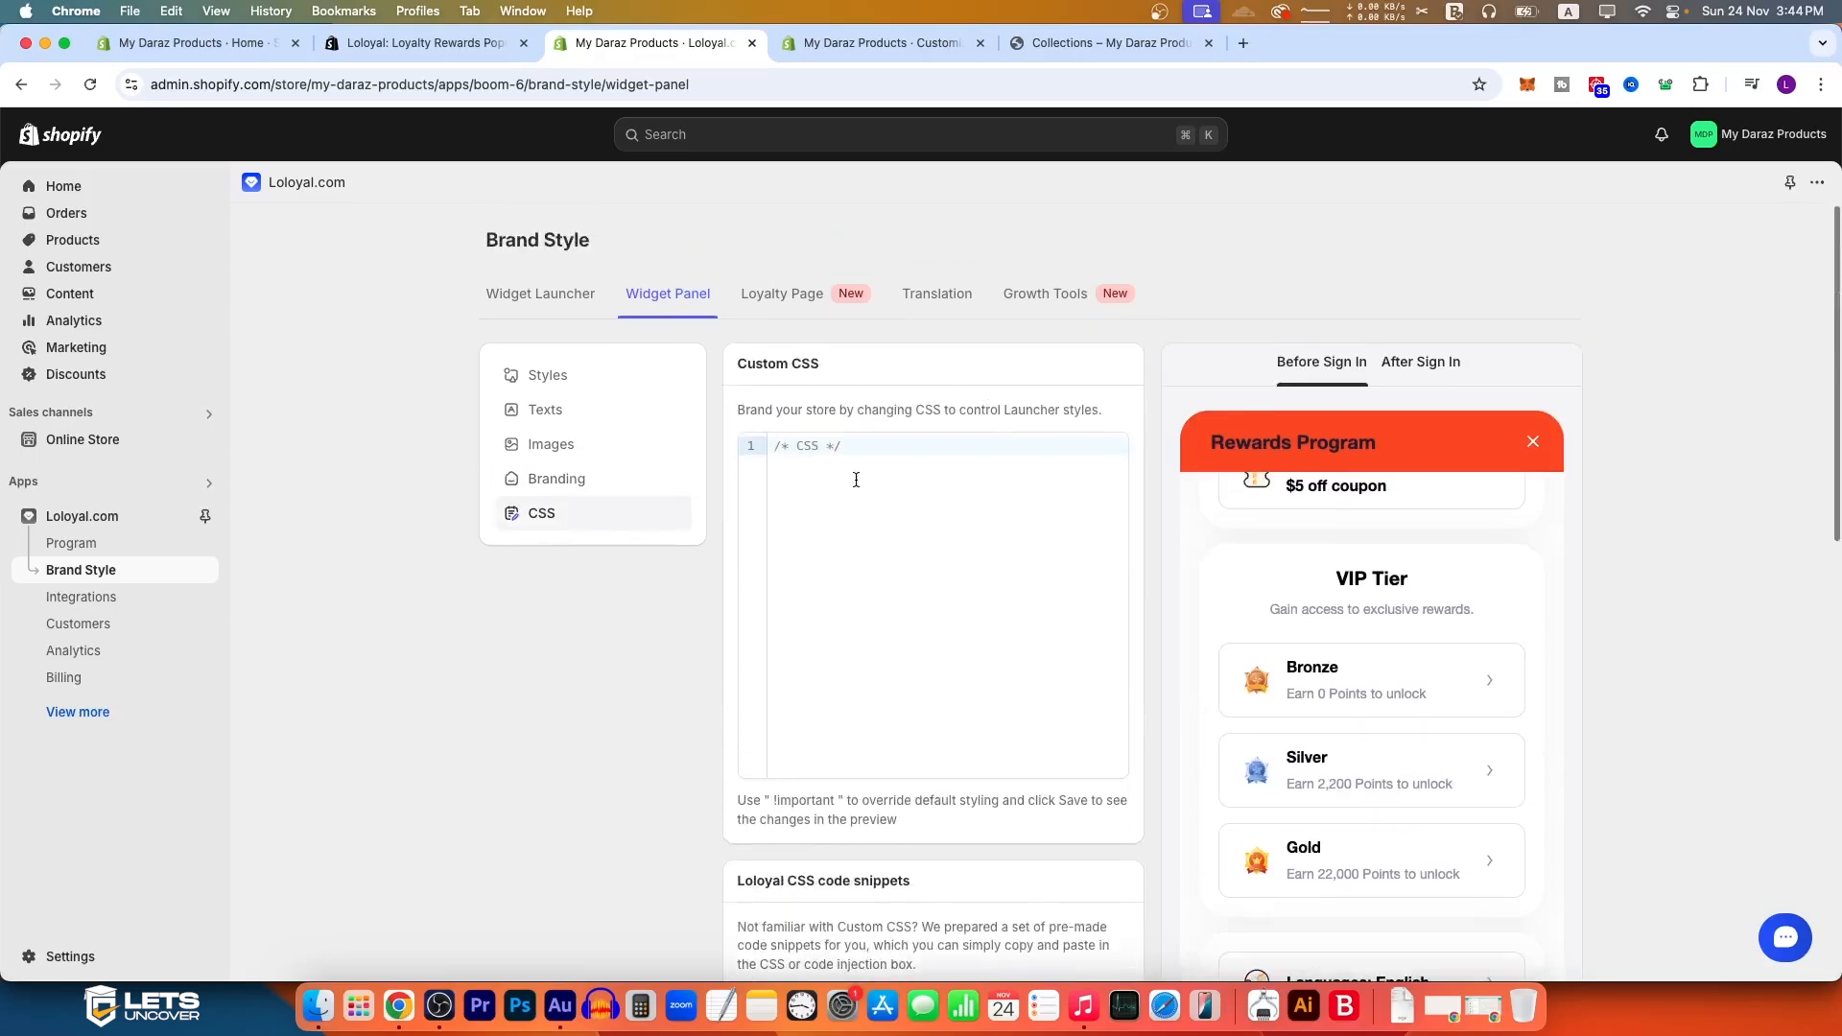
pyautogui.click(573, 380)
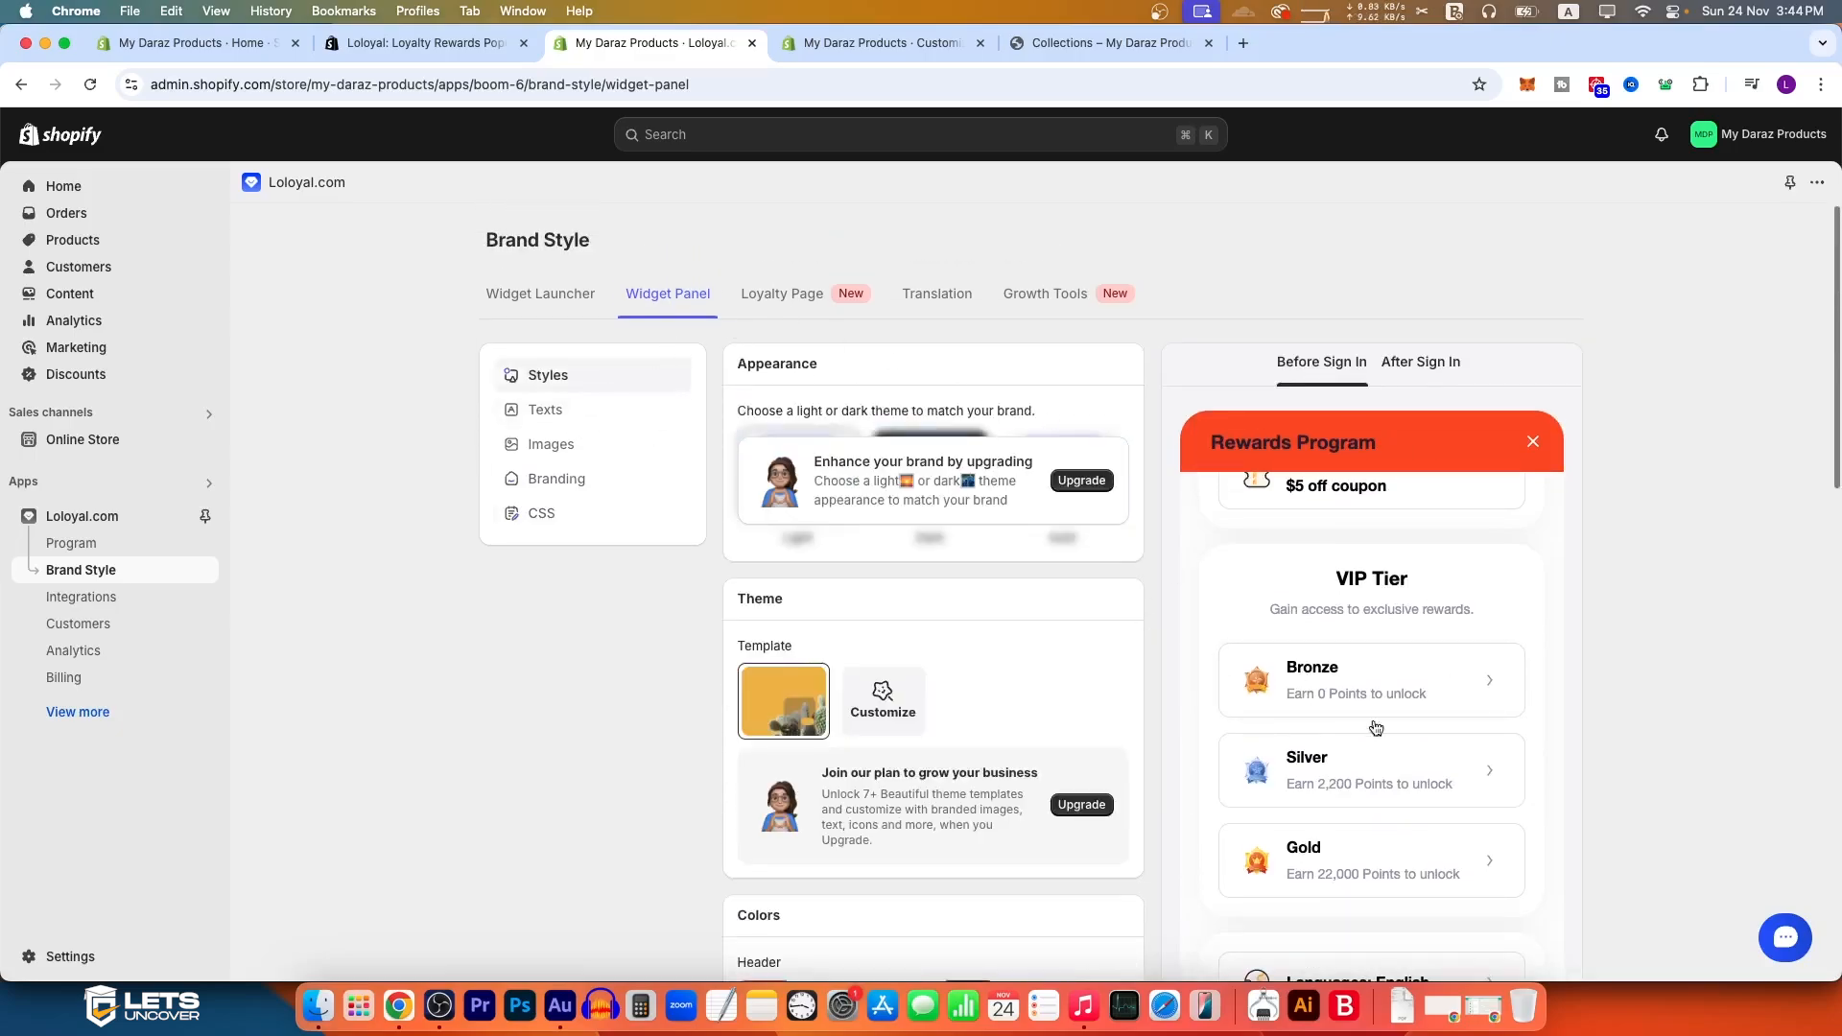
# Step: Open the Loyalty Page settings in Brand Style and look through the blocks that can be edited in the theme editor
pyautogui.click(798, 296)
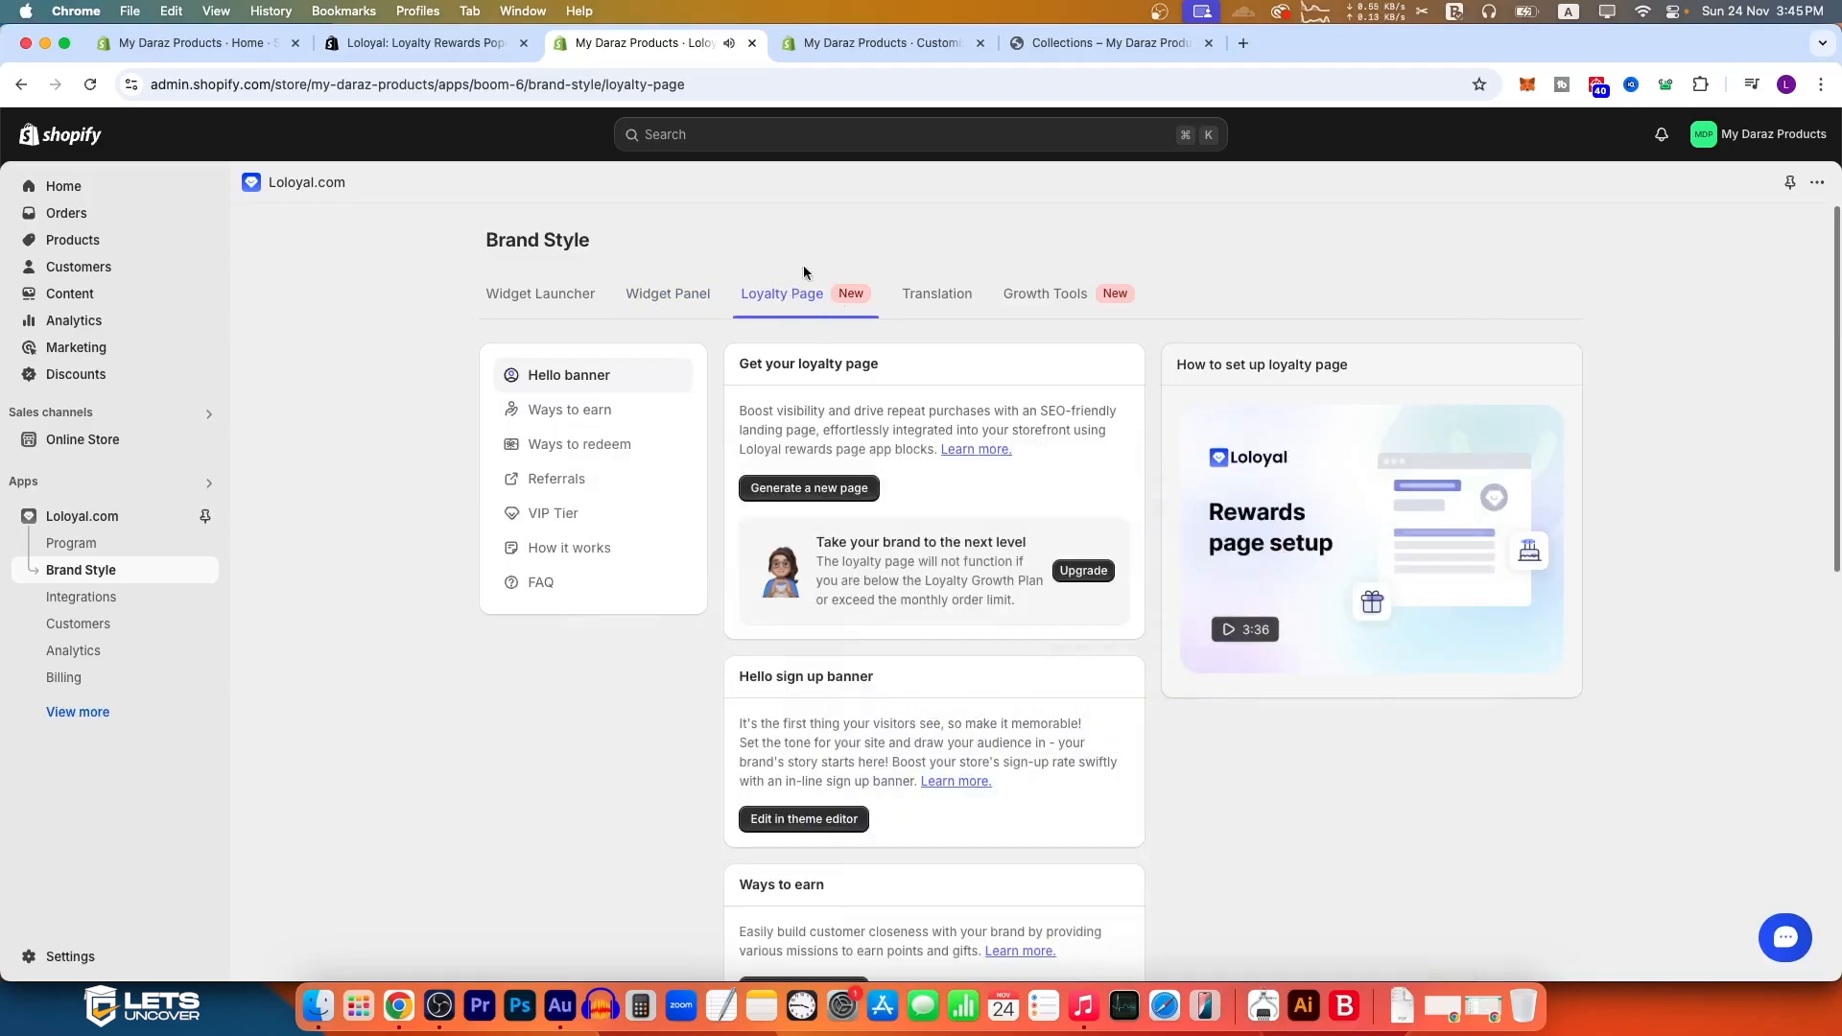
pyautogui.scroll(-10, 846, 777)
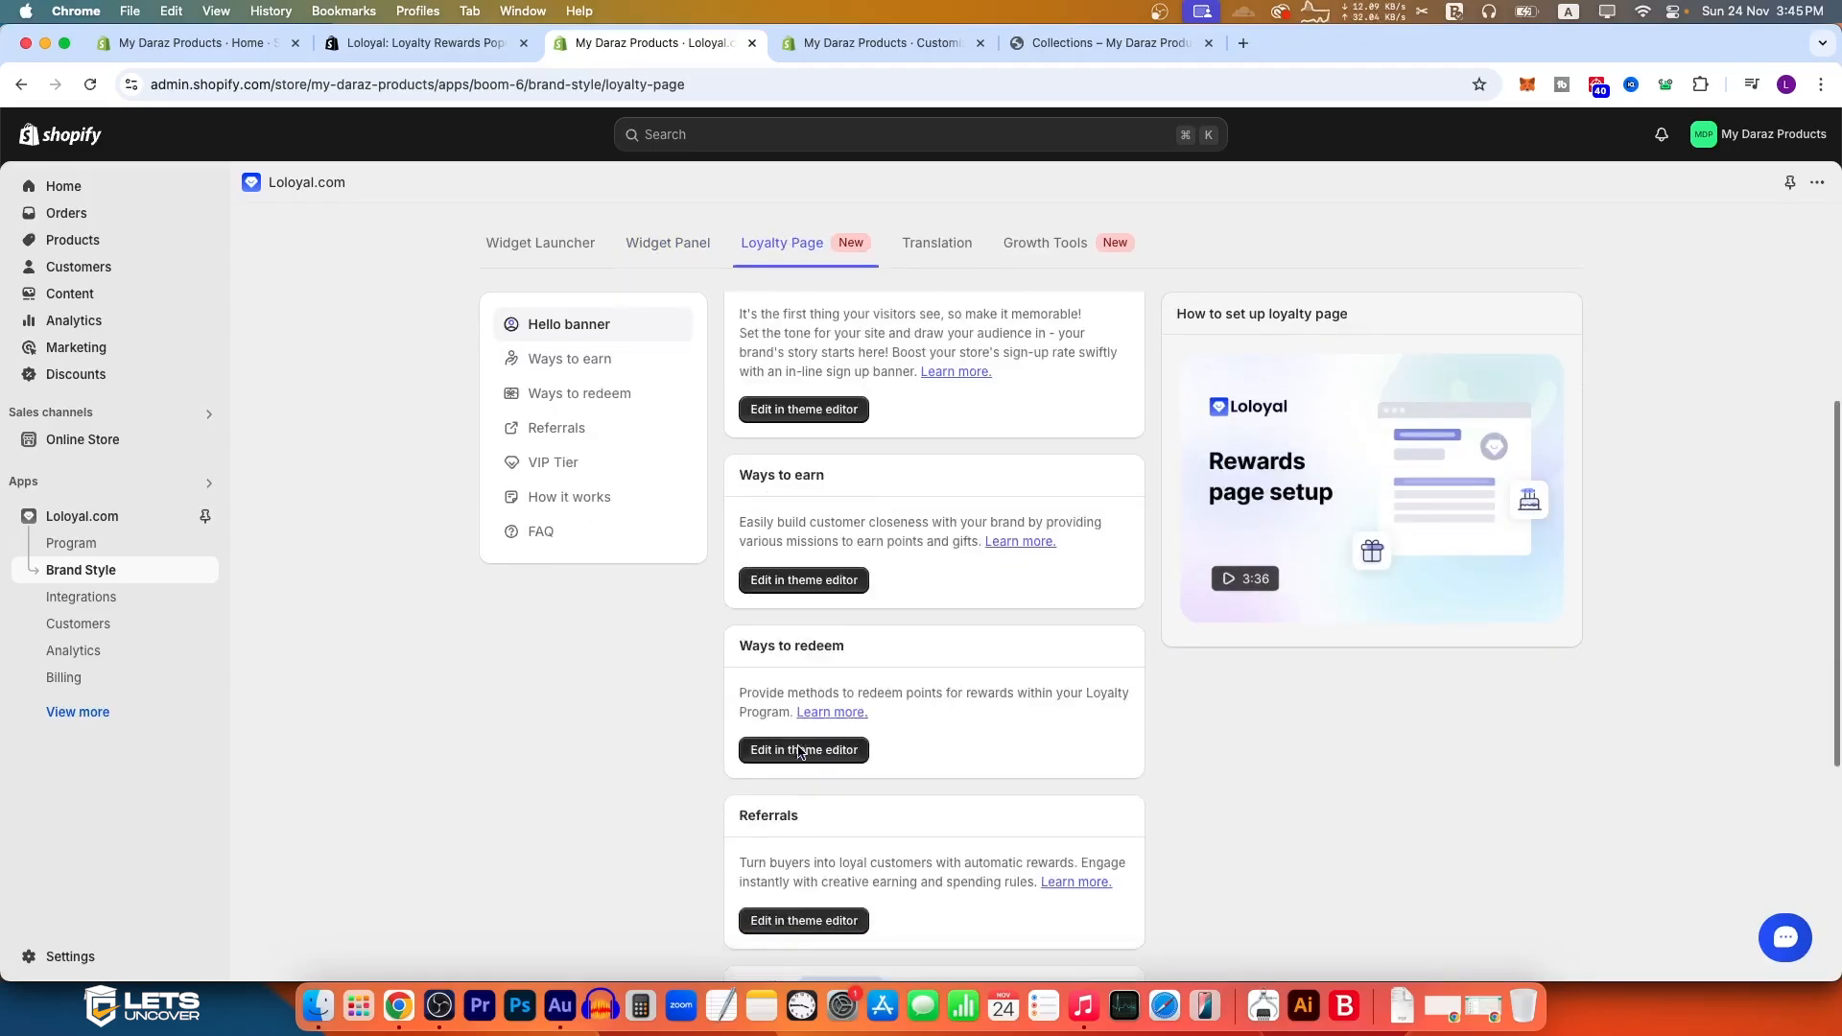
pyautogui.scroll(10, 1017, 672)
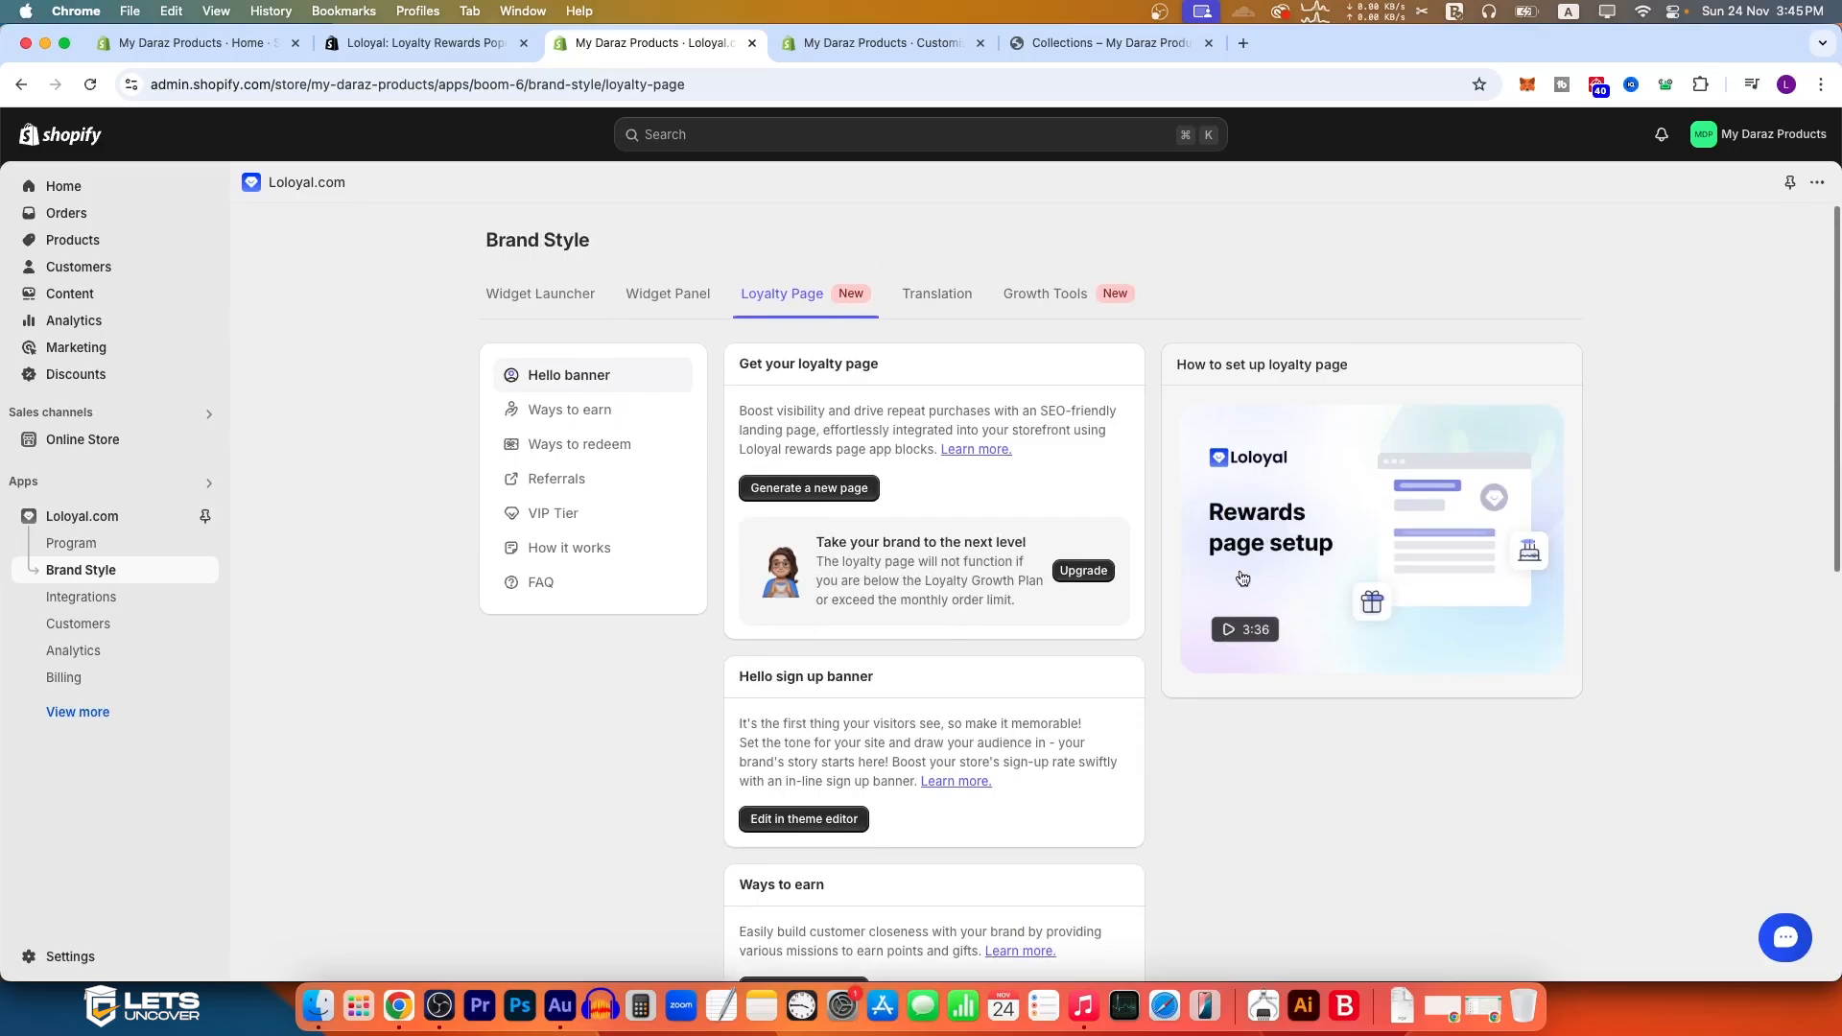
# Step: Play the "How to set up loyalty page" video, skim through its main parts, and close it
pyautogui.click(1226, 633)
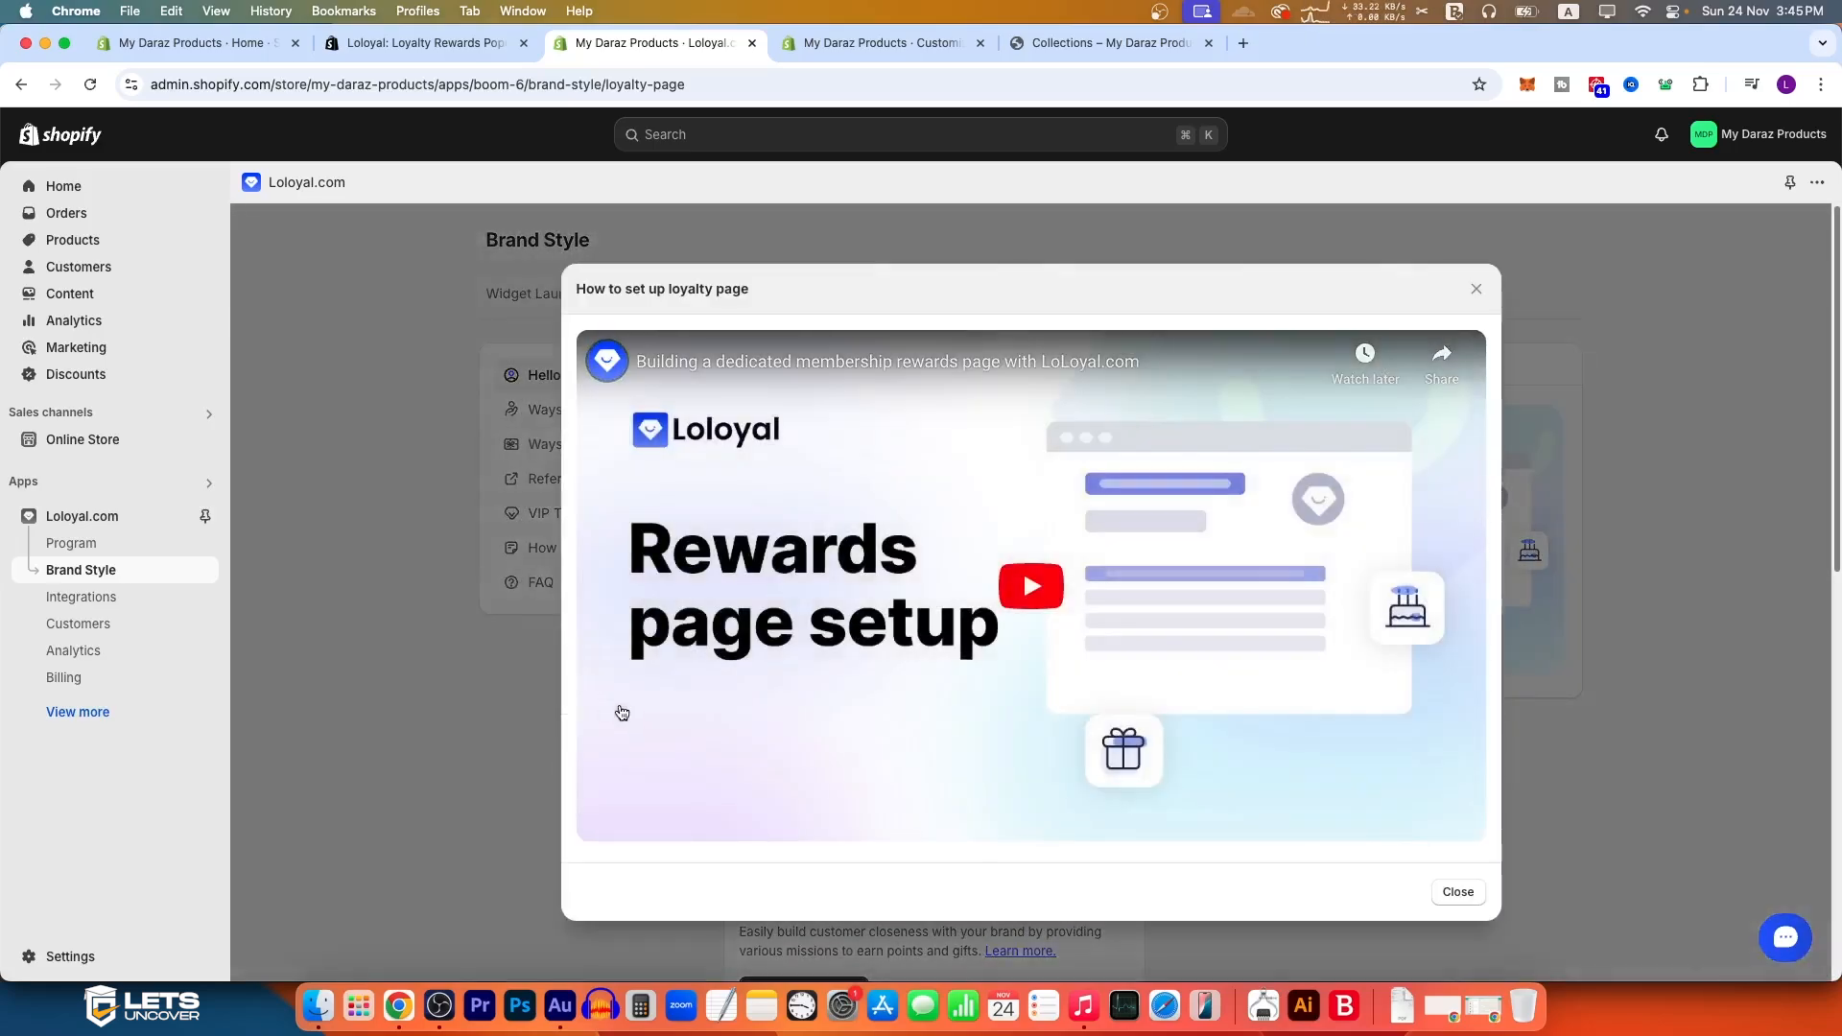
pyautogui.click(1052, 592)
pyautogui.click(660, 801)
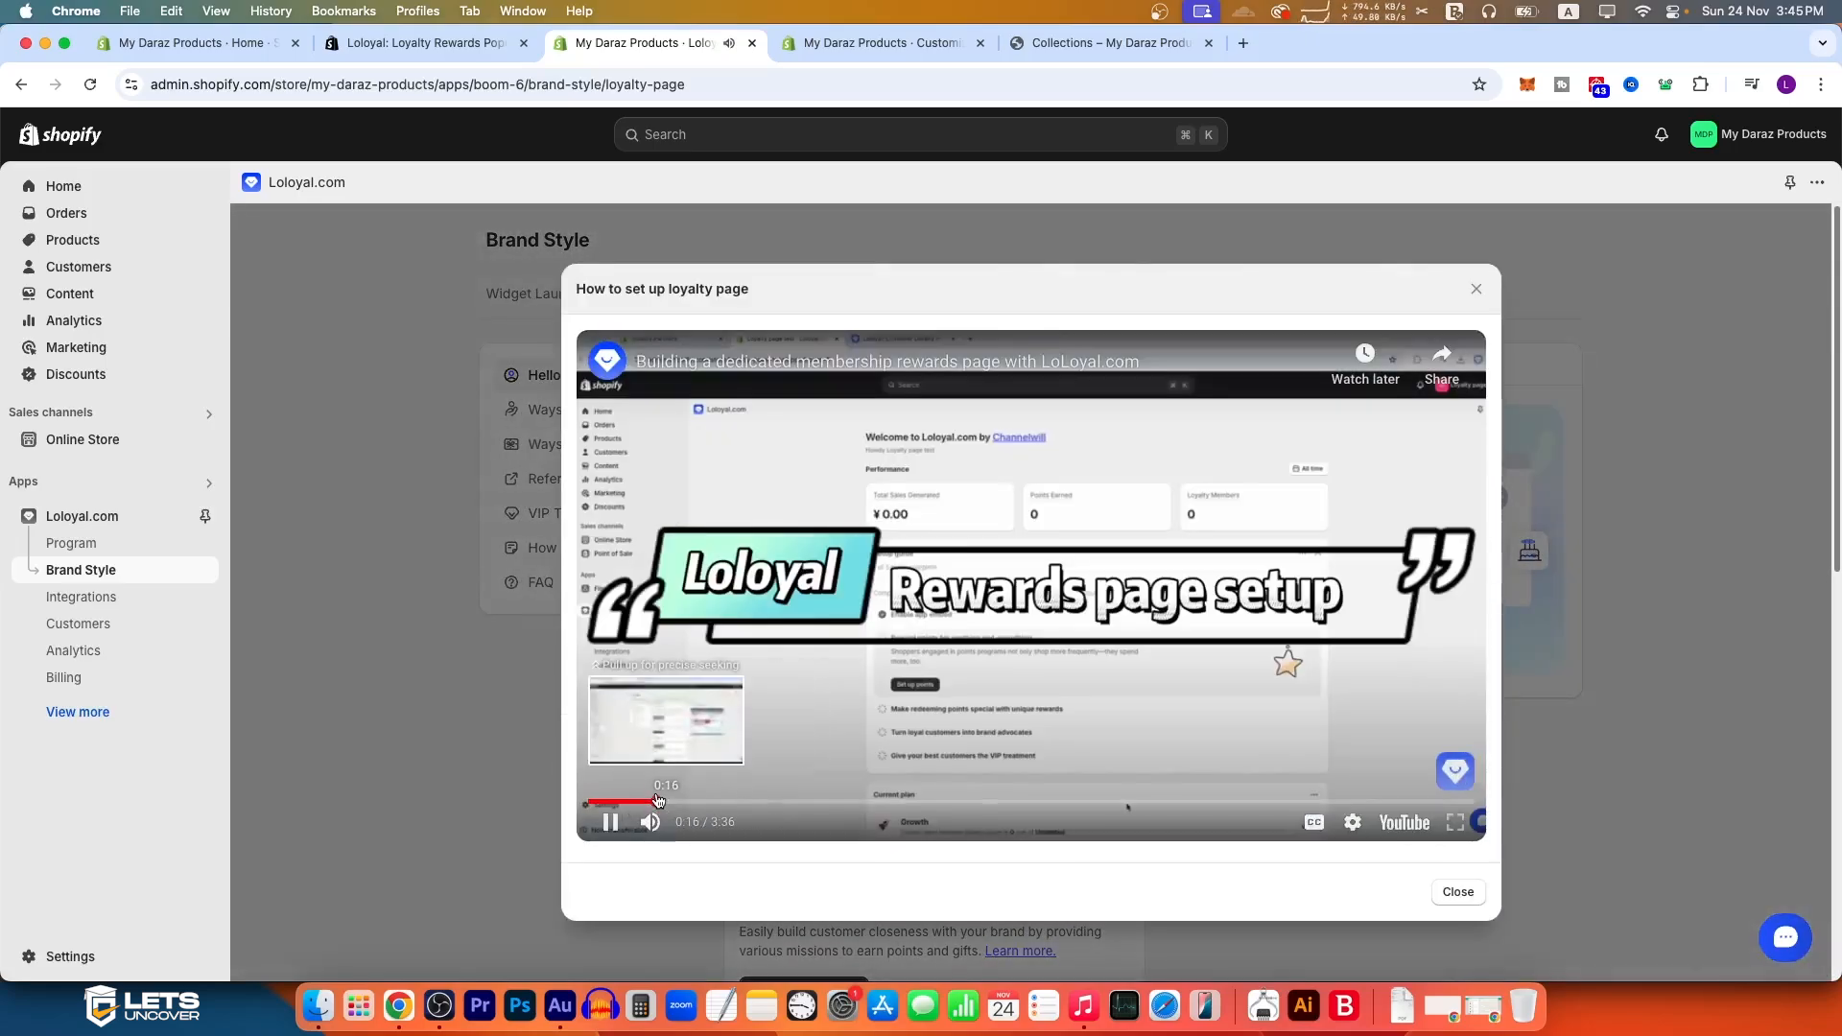
pyautogui.click(734, 801)
pyautogui.click(904, 801)
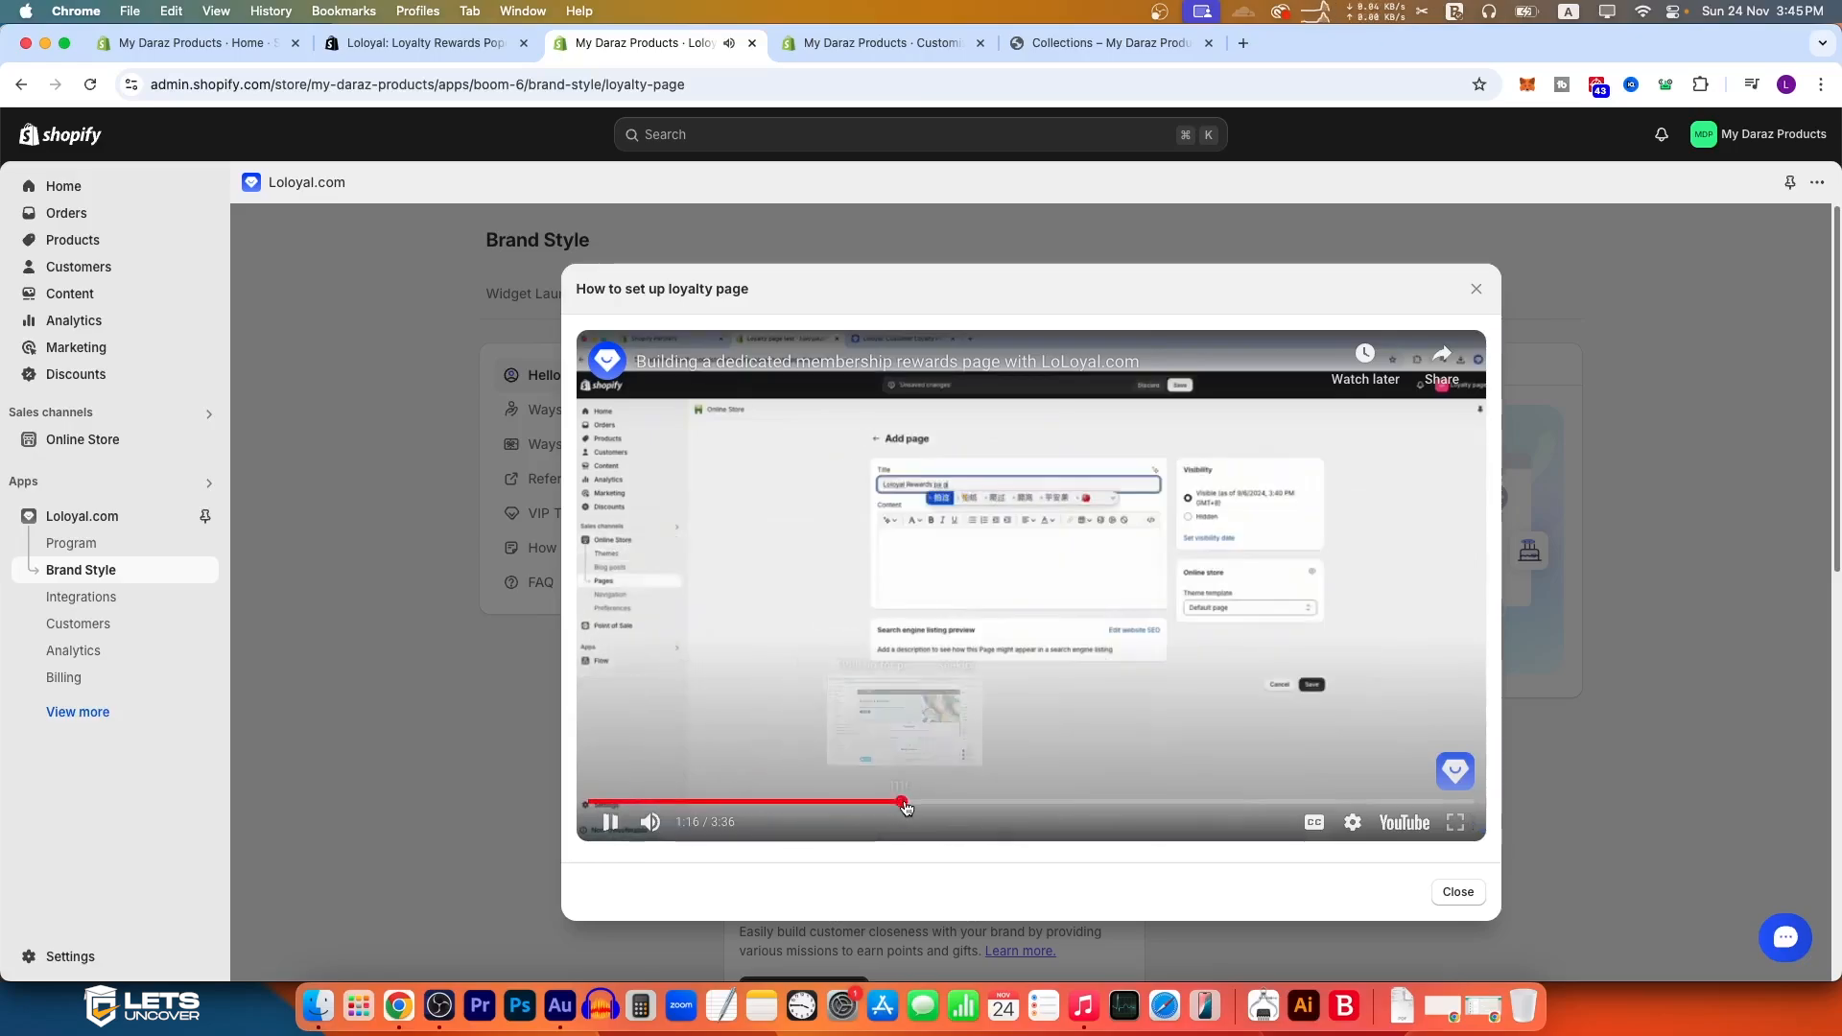
pyautogui.click(972, 803)
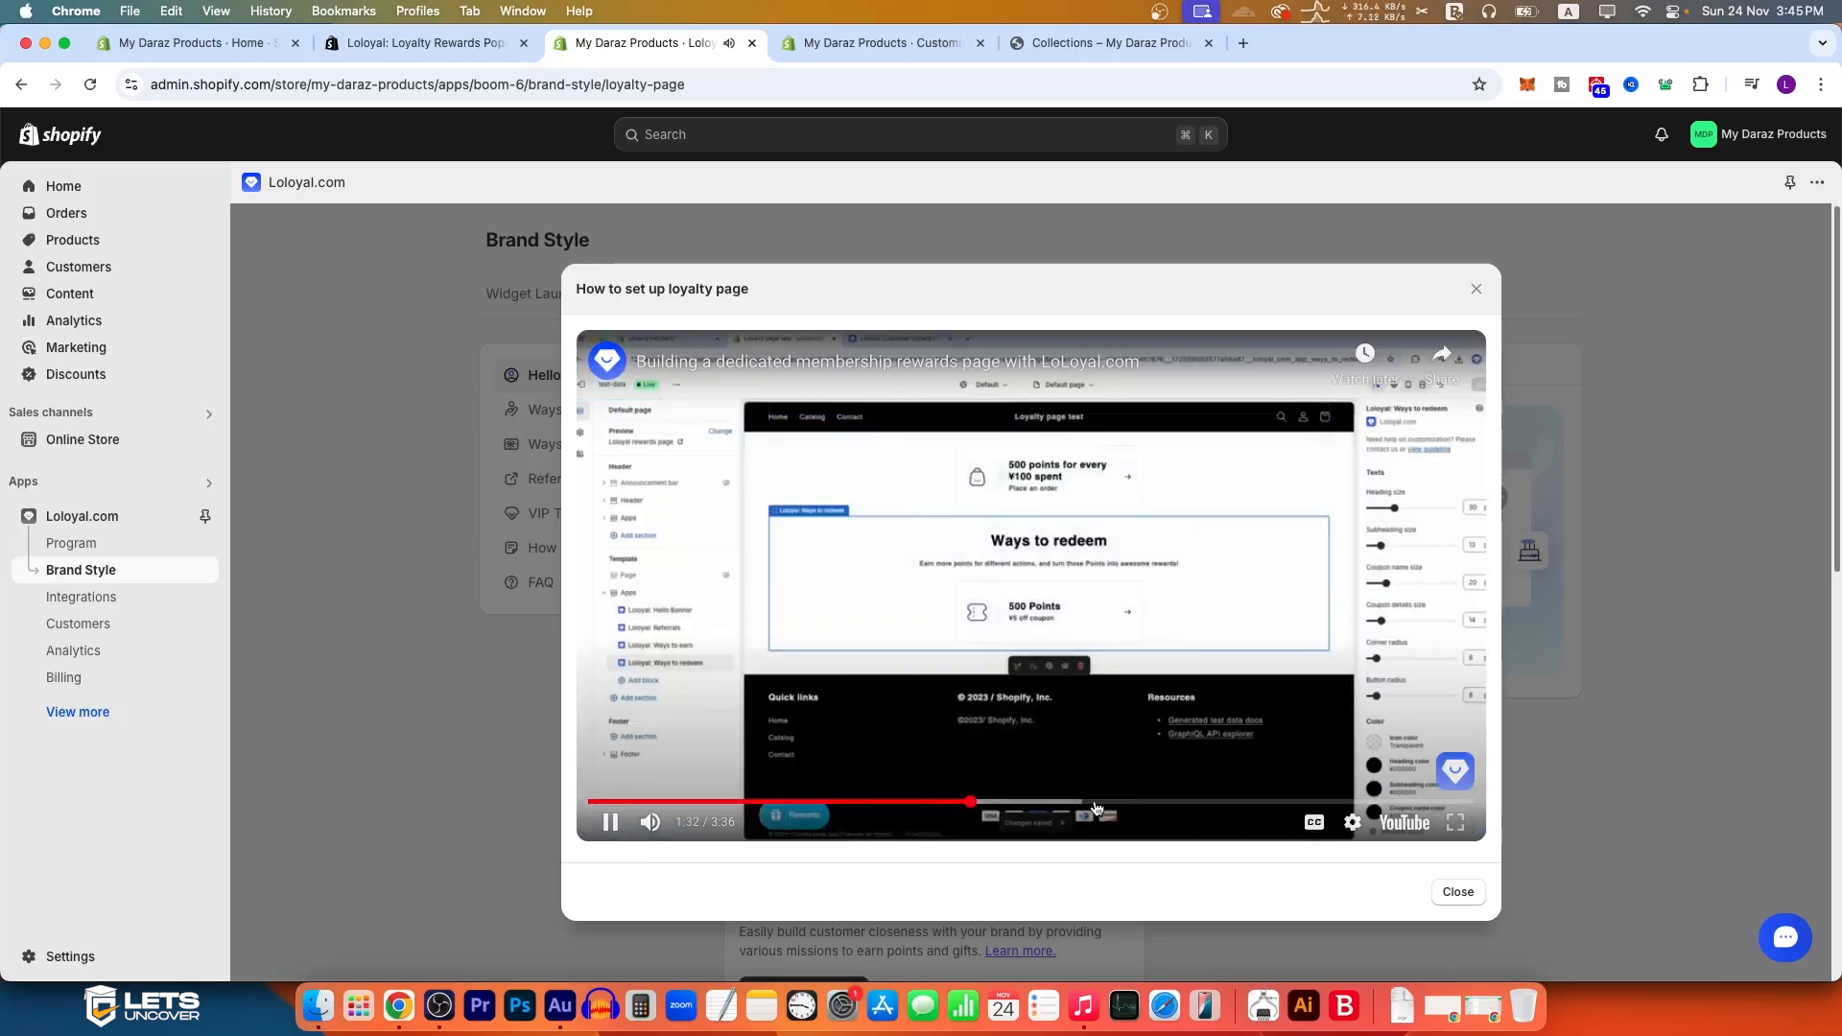
pyautogui.click(1097, 803)
pyautogui.click(1179, 803)
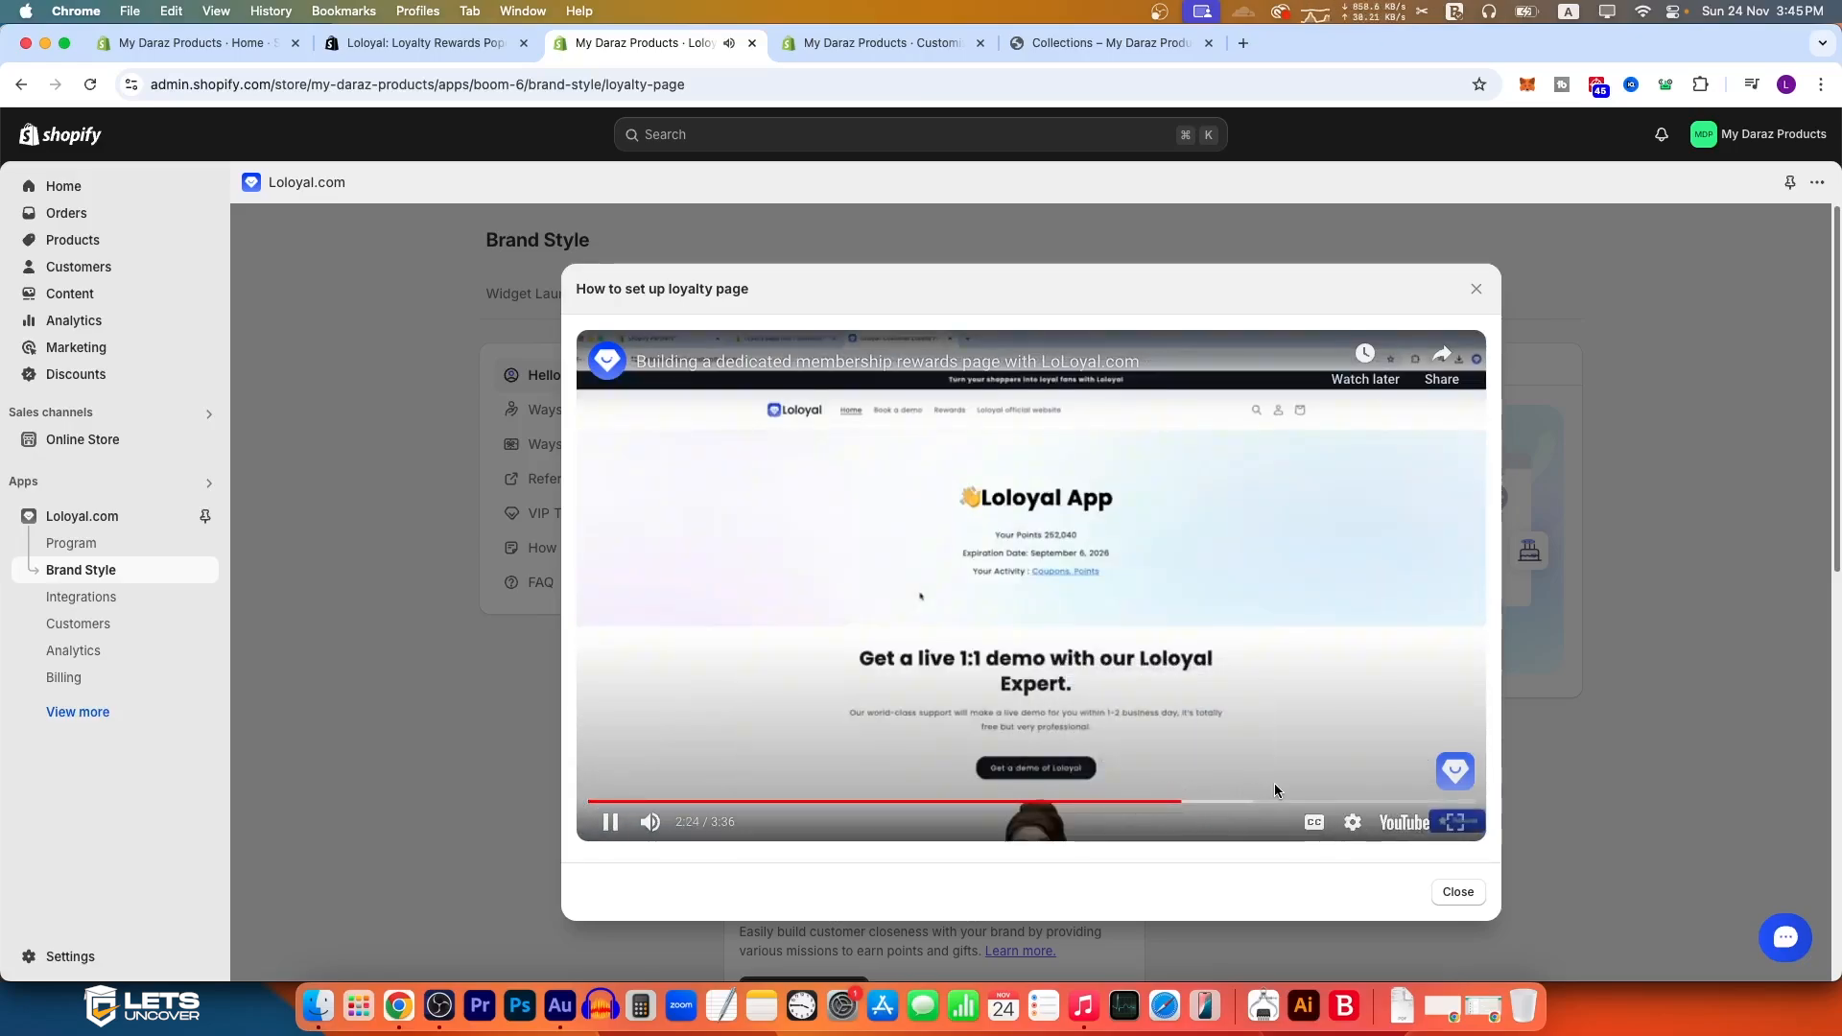
pyautogui.click(1331, 801)
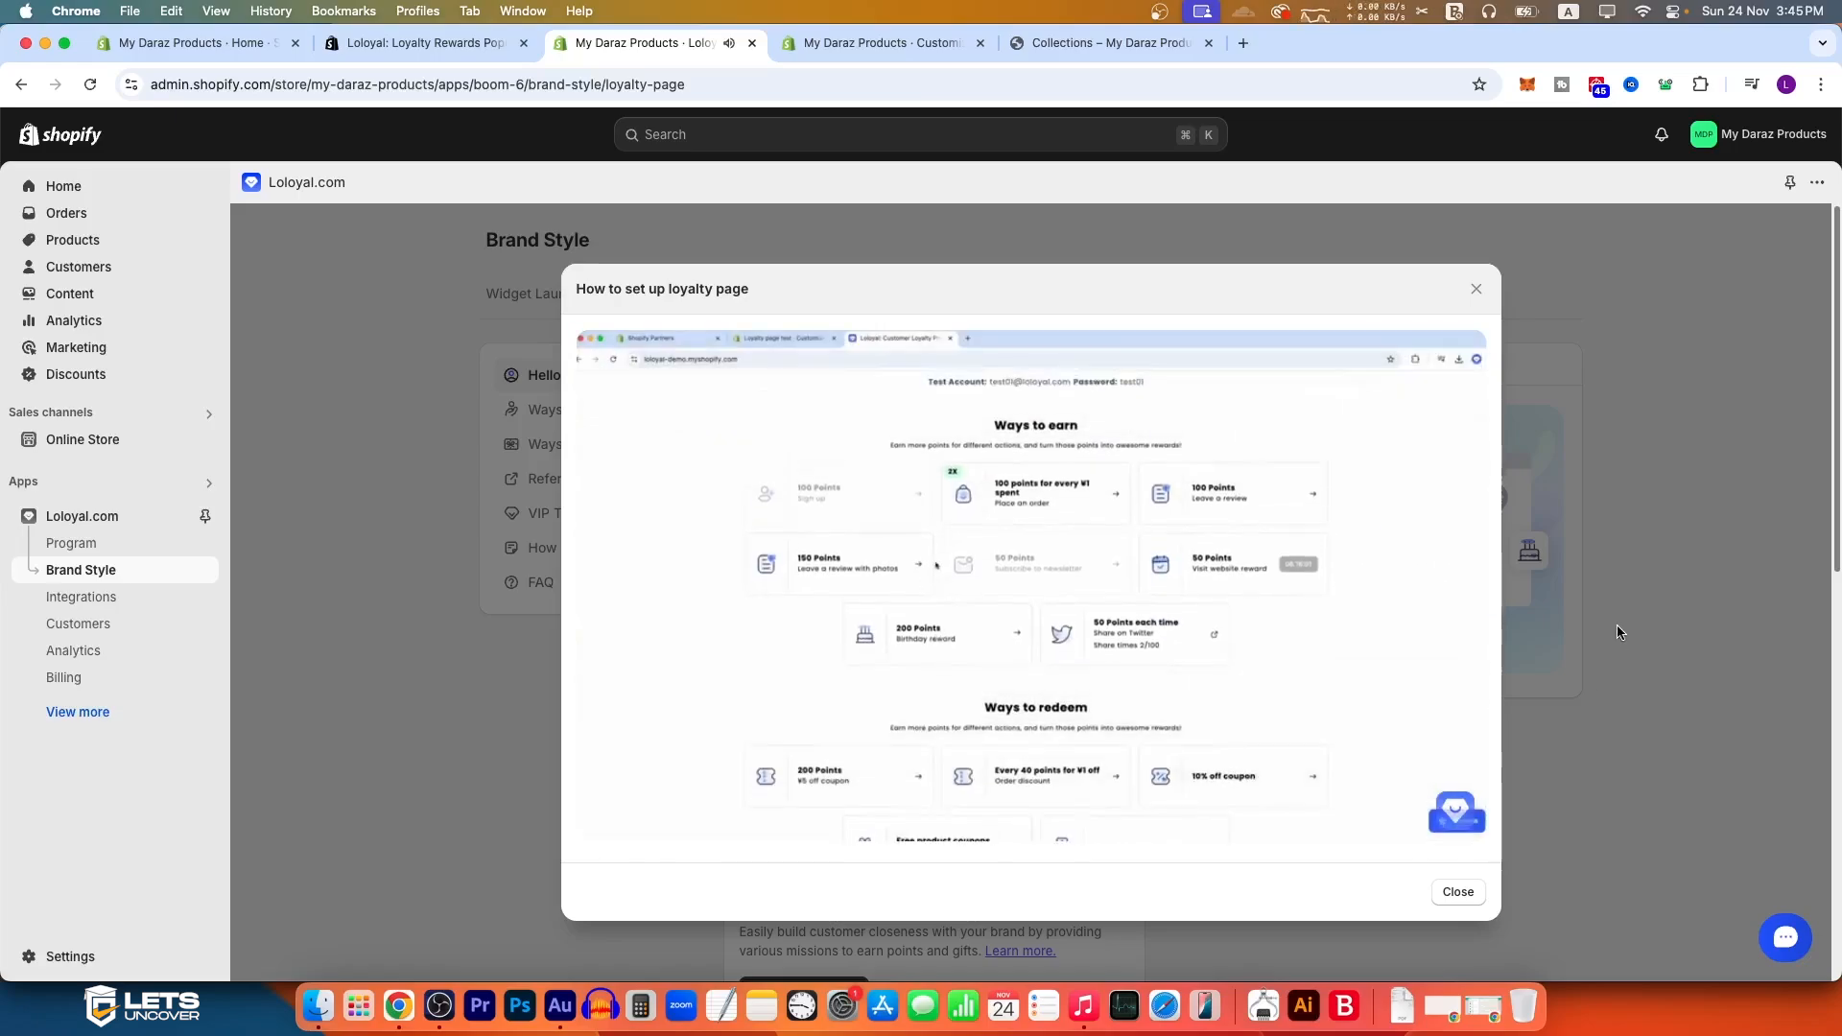
pyautogui.click(1617, 628)
# Step: Look at the Translation and Growth Tools sections of Brand Style
pyautogui.click(938, 309)
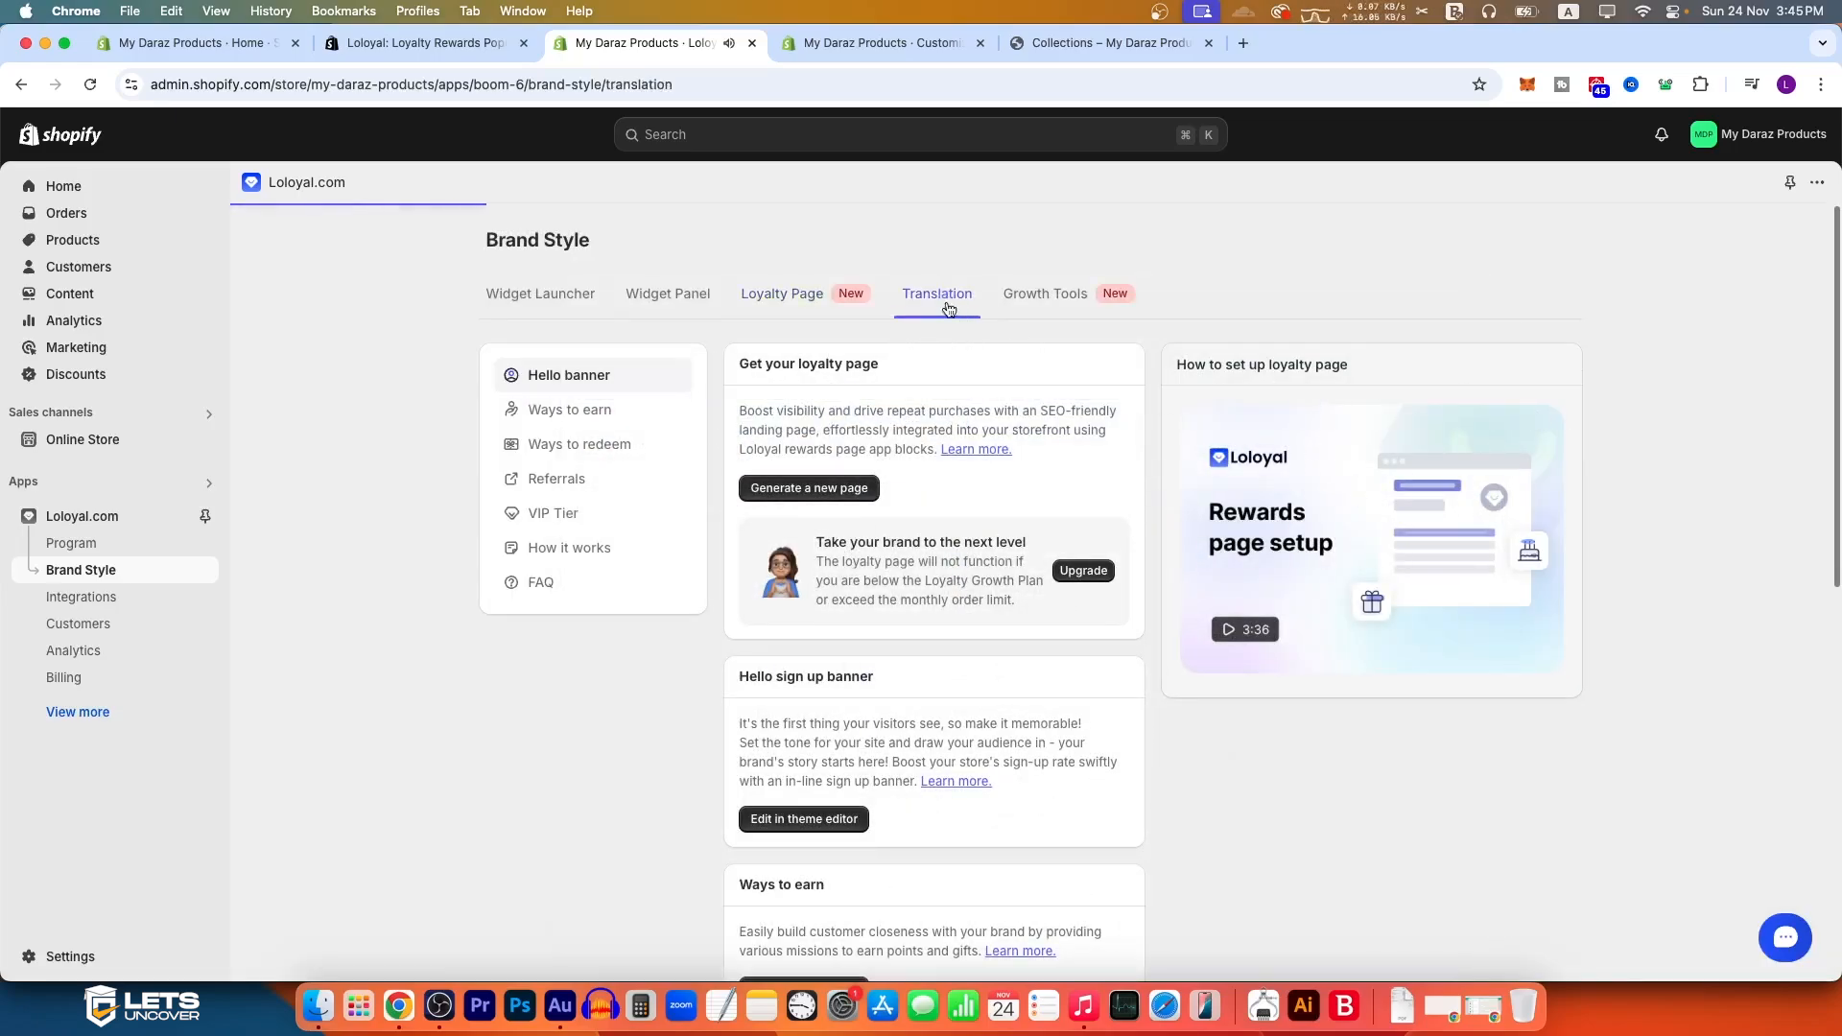
pyautogui.click(1039, 298)
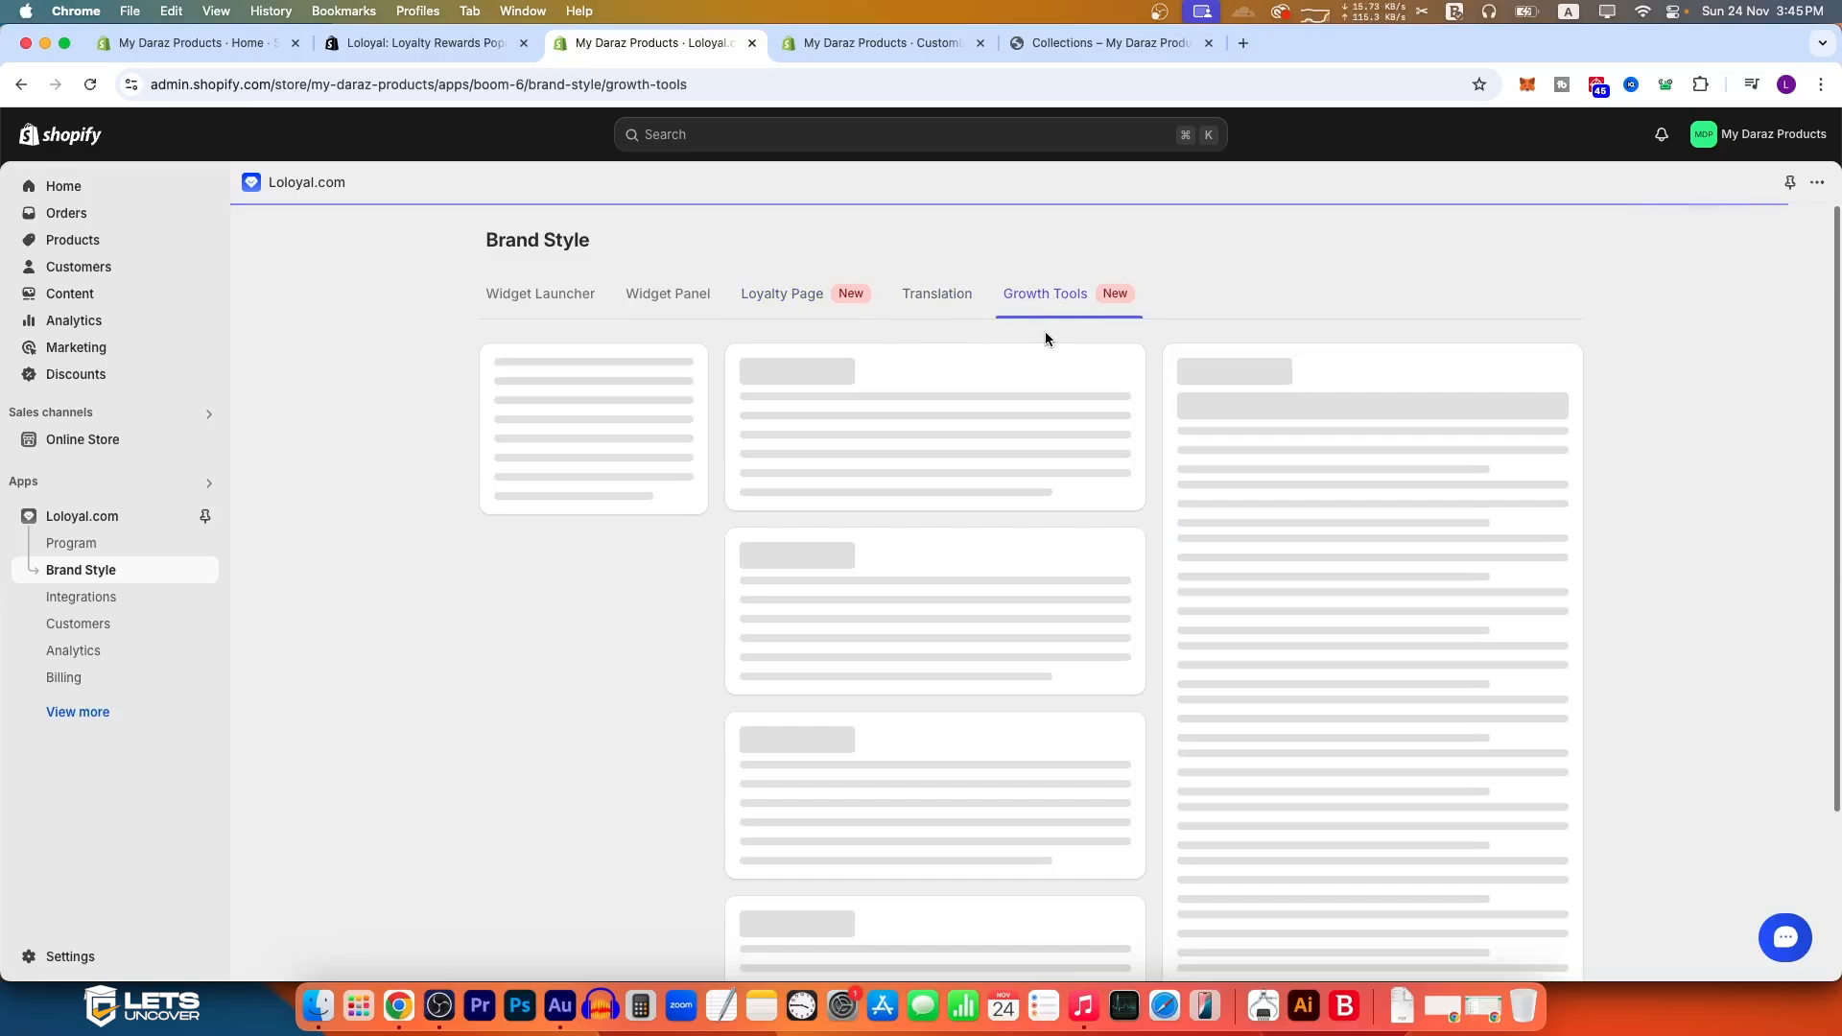
# Step: Open Loloyal's Integrations page and examine the recommended and integrated apps
pyautogui.click(115, 599)
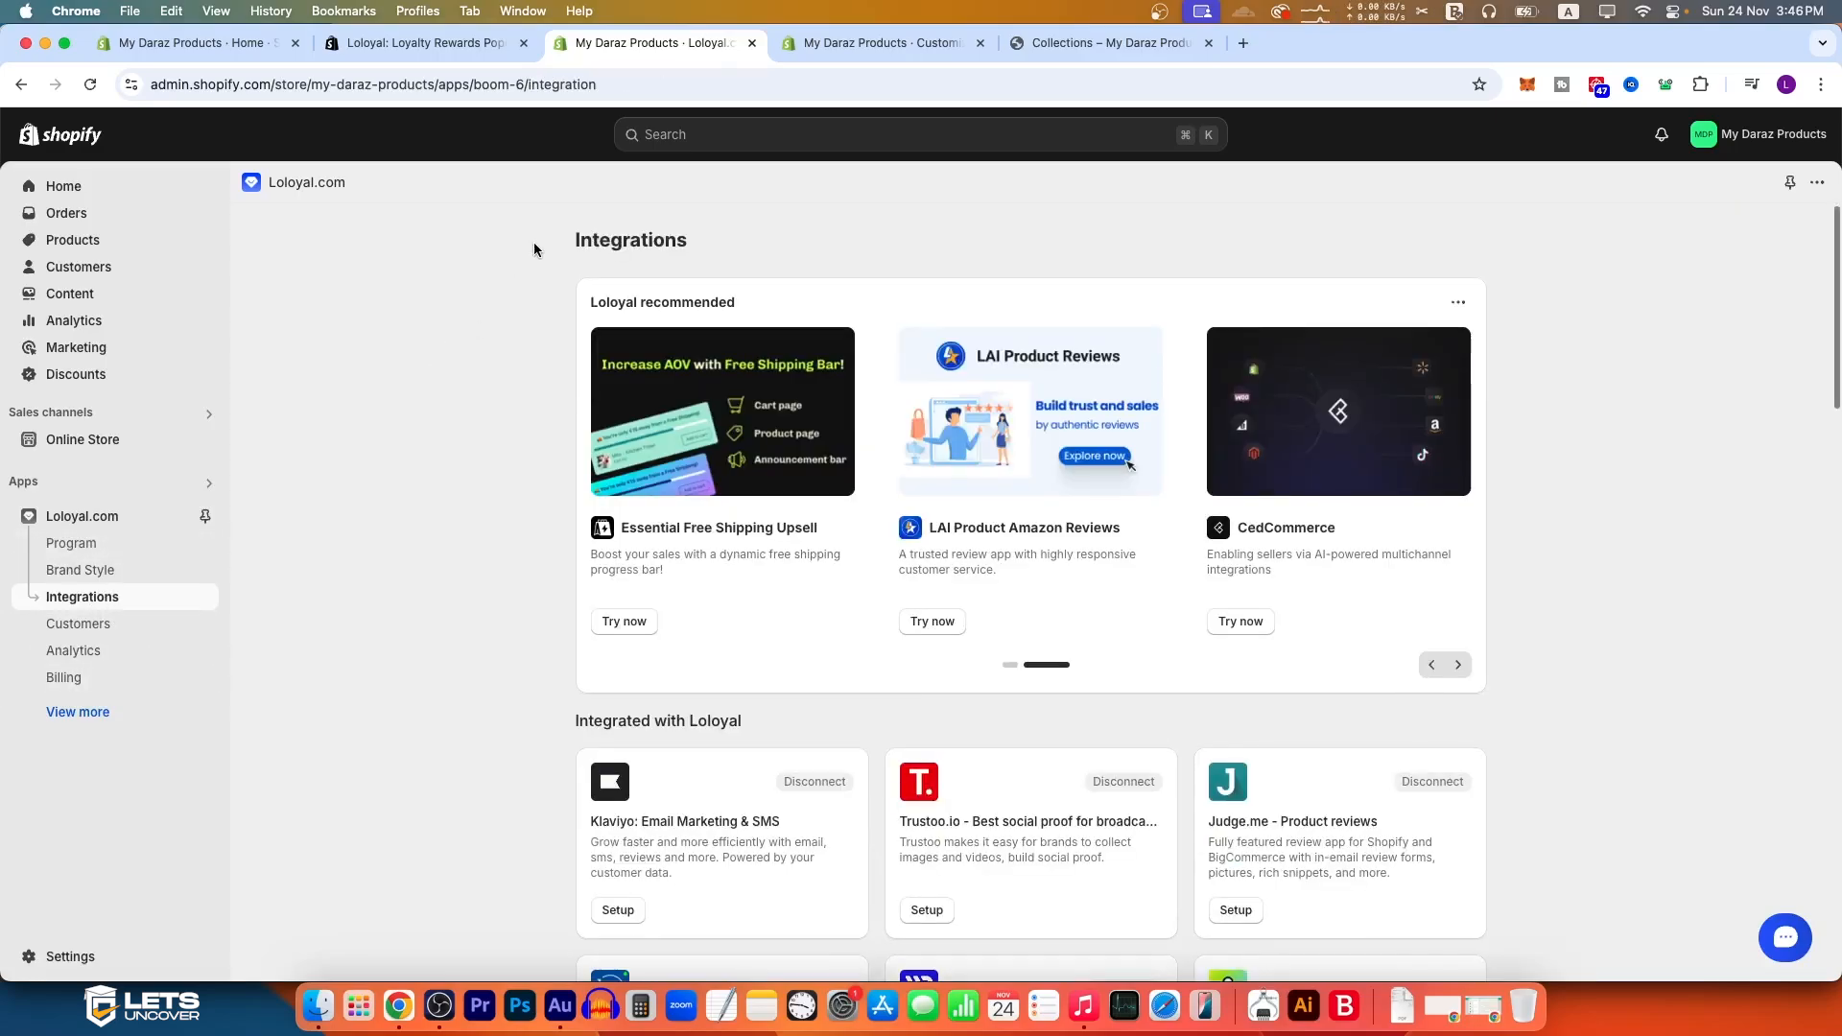
pyautogui.scroll(-5, 928, 558)
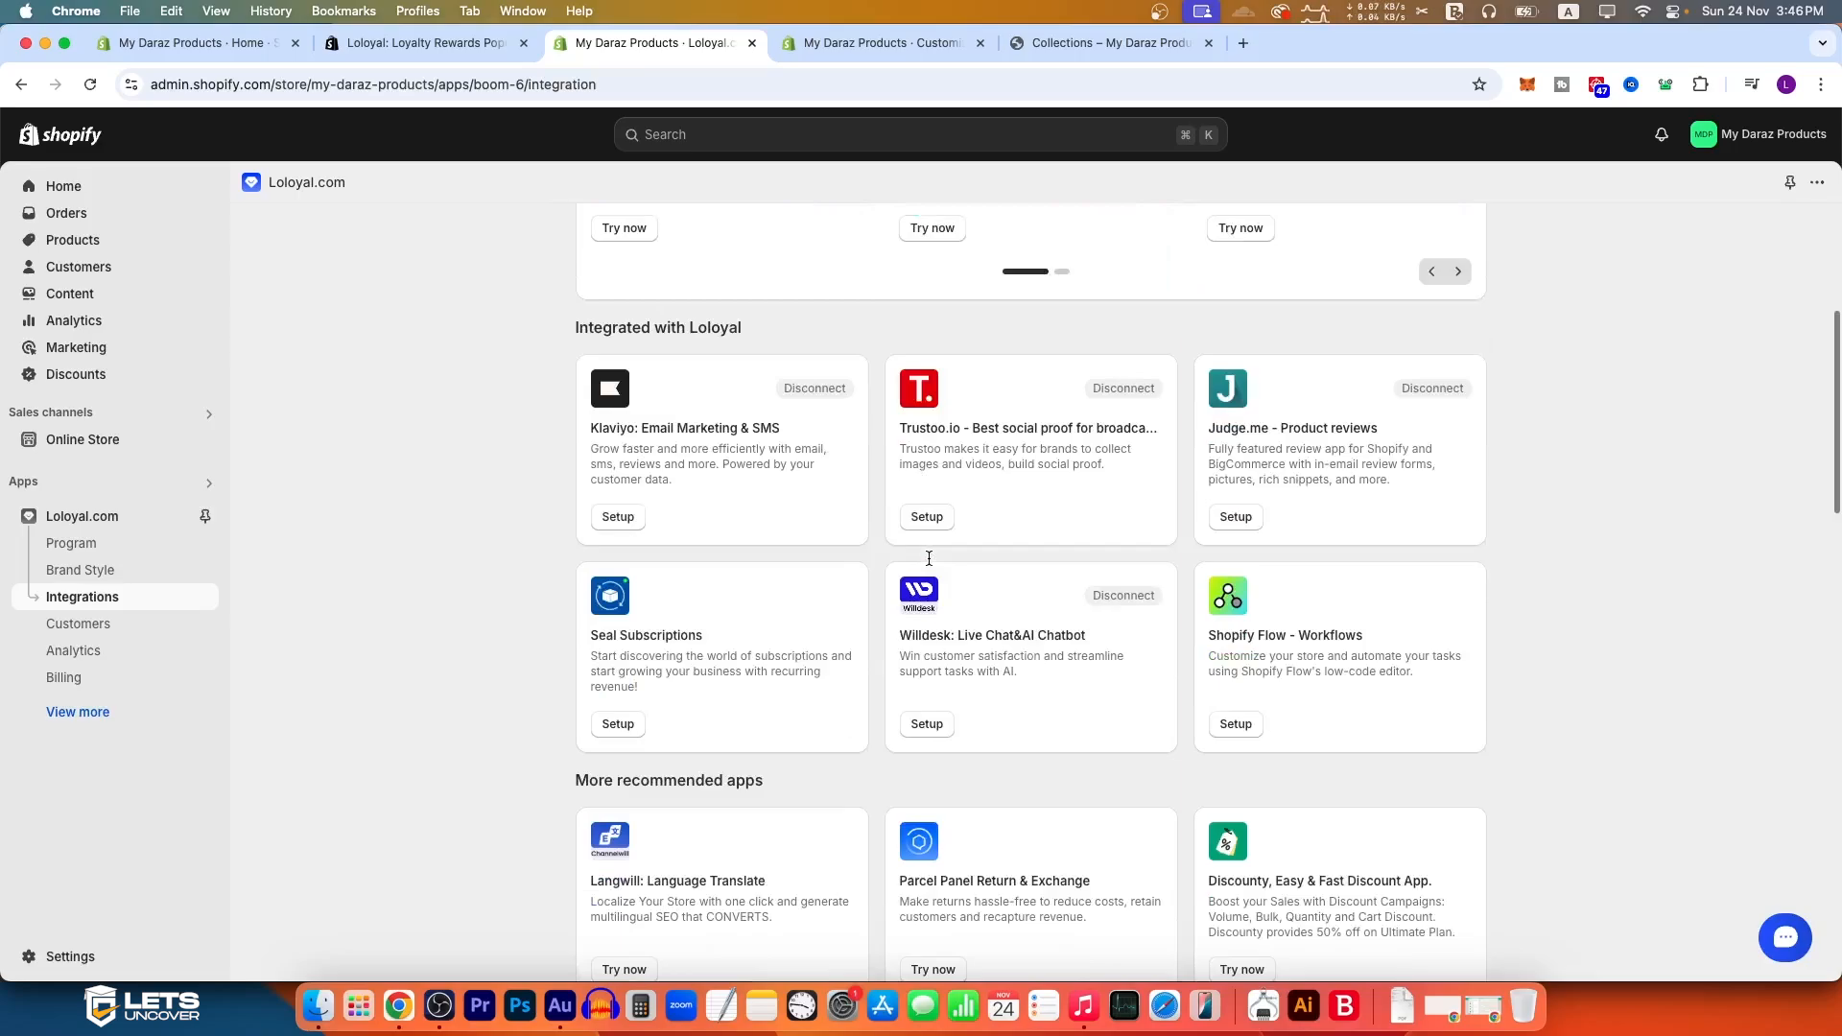
pyautogui.scroll(5, 942, 562)
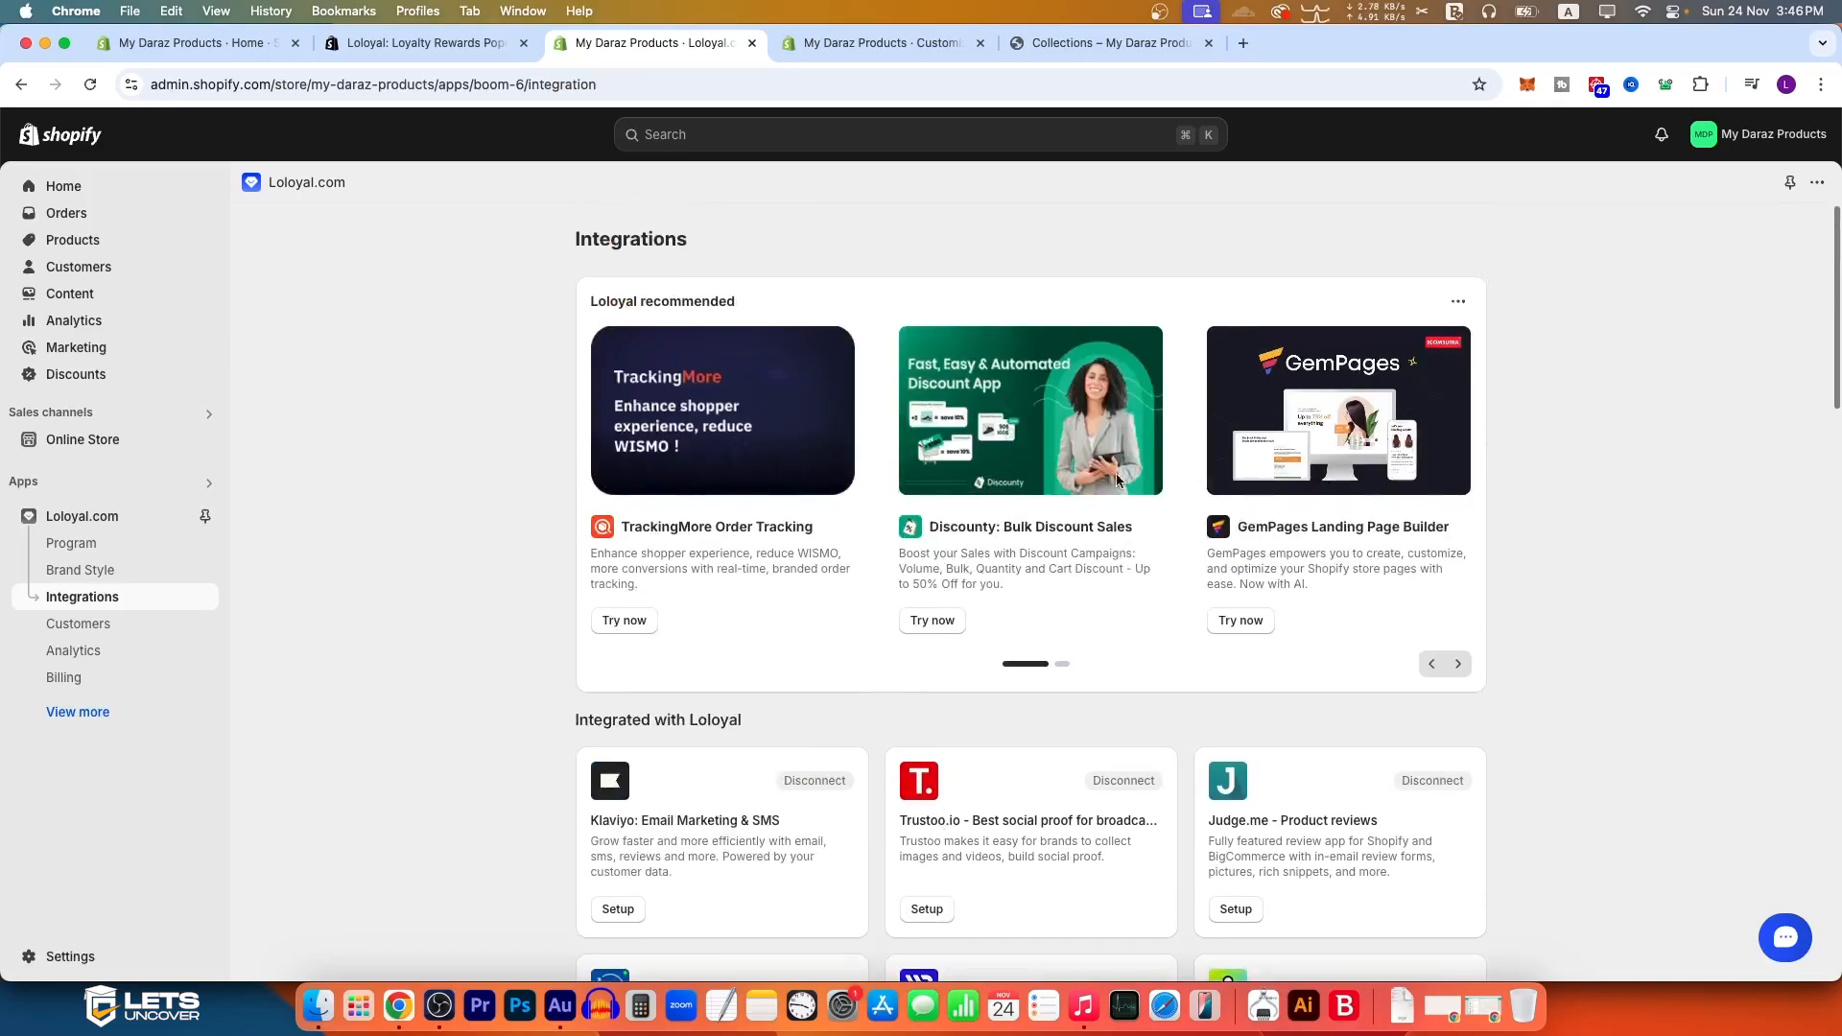
pyautogui.scroll(-5, 1163, 555)
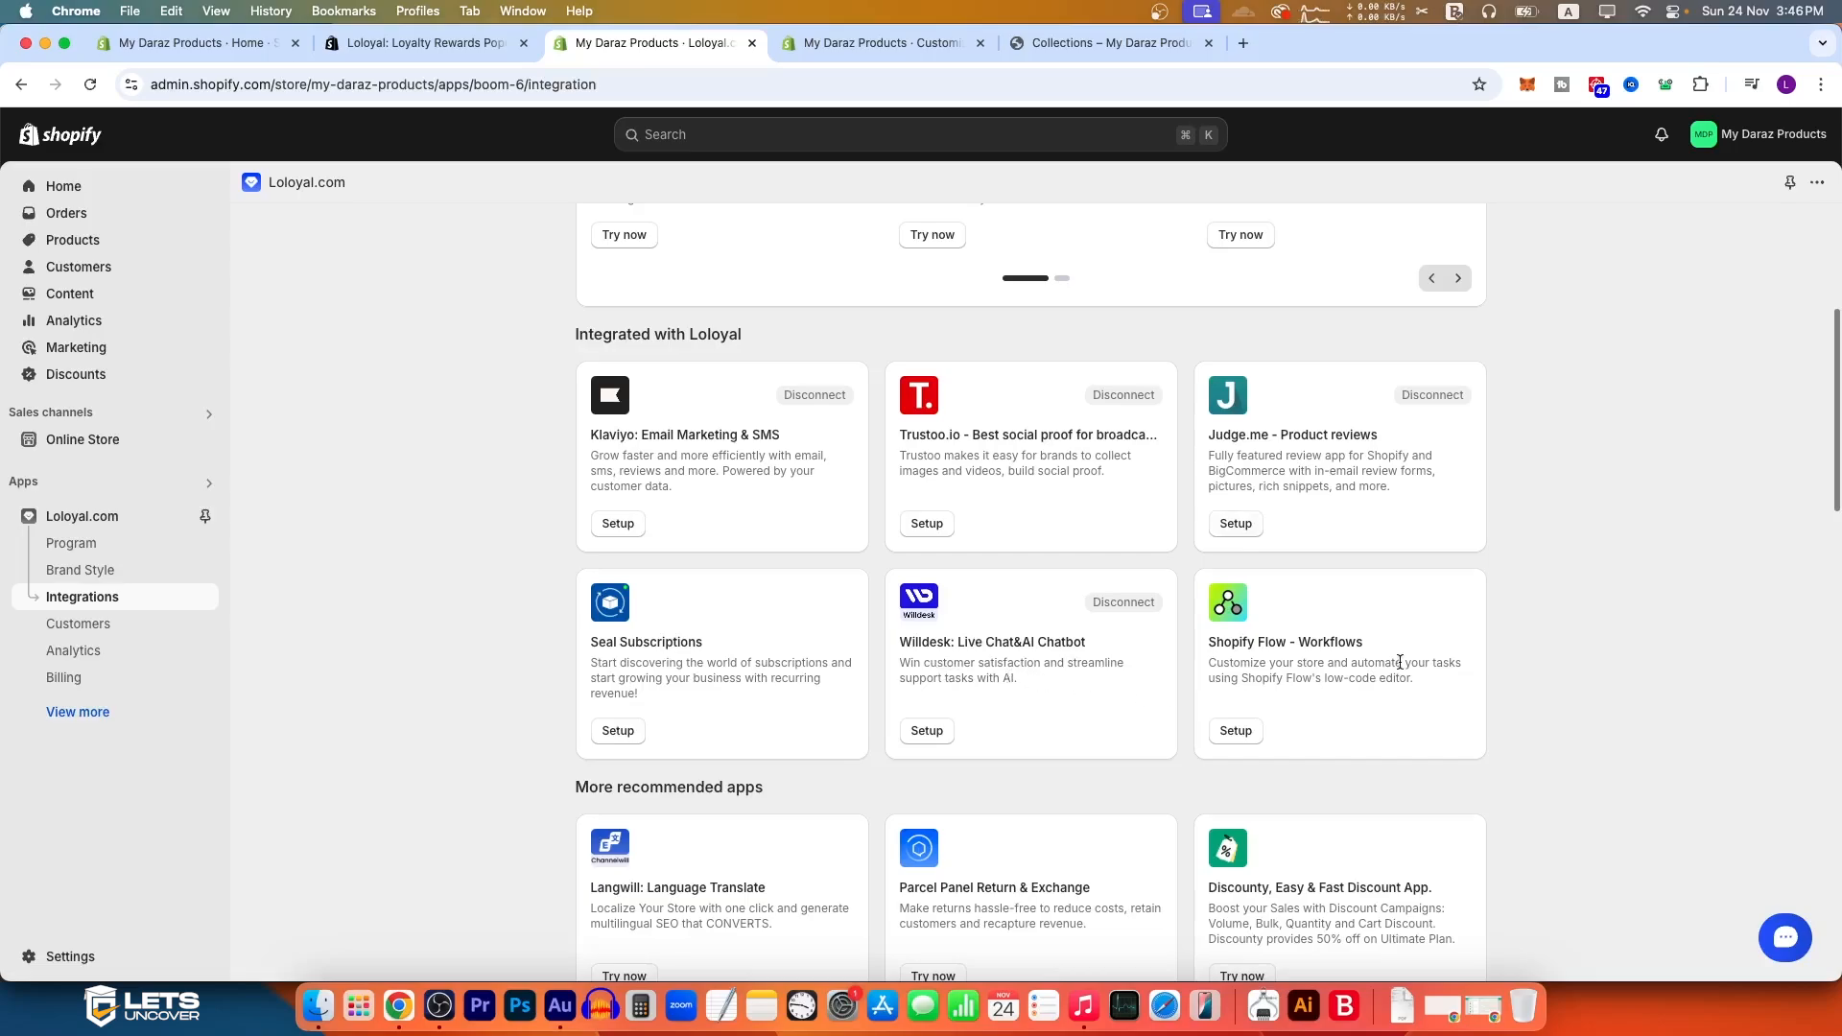
pyautogui.scroll(-5, 971, 600)
pyautogui.scroll(-2, 730, 586)
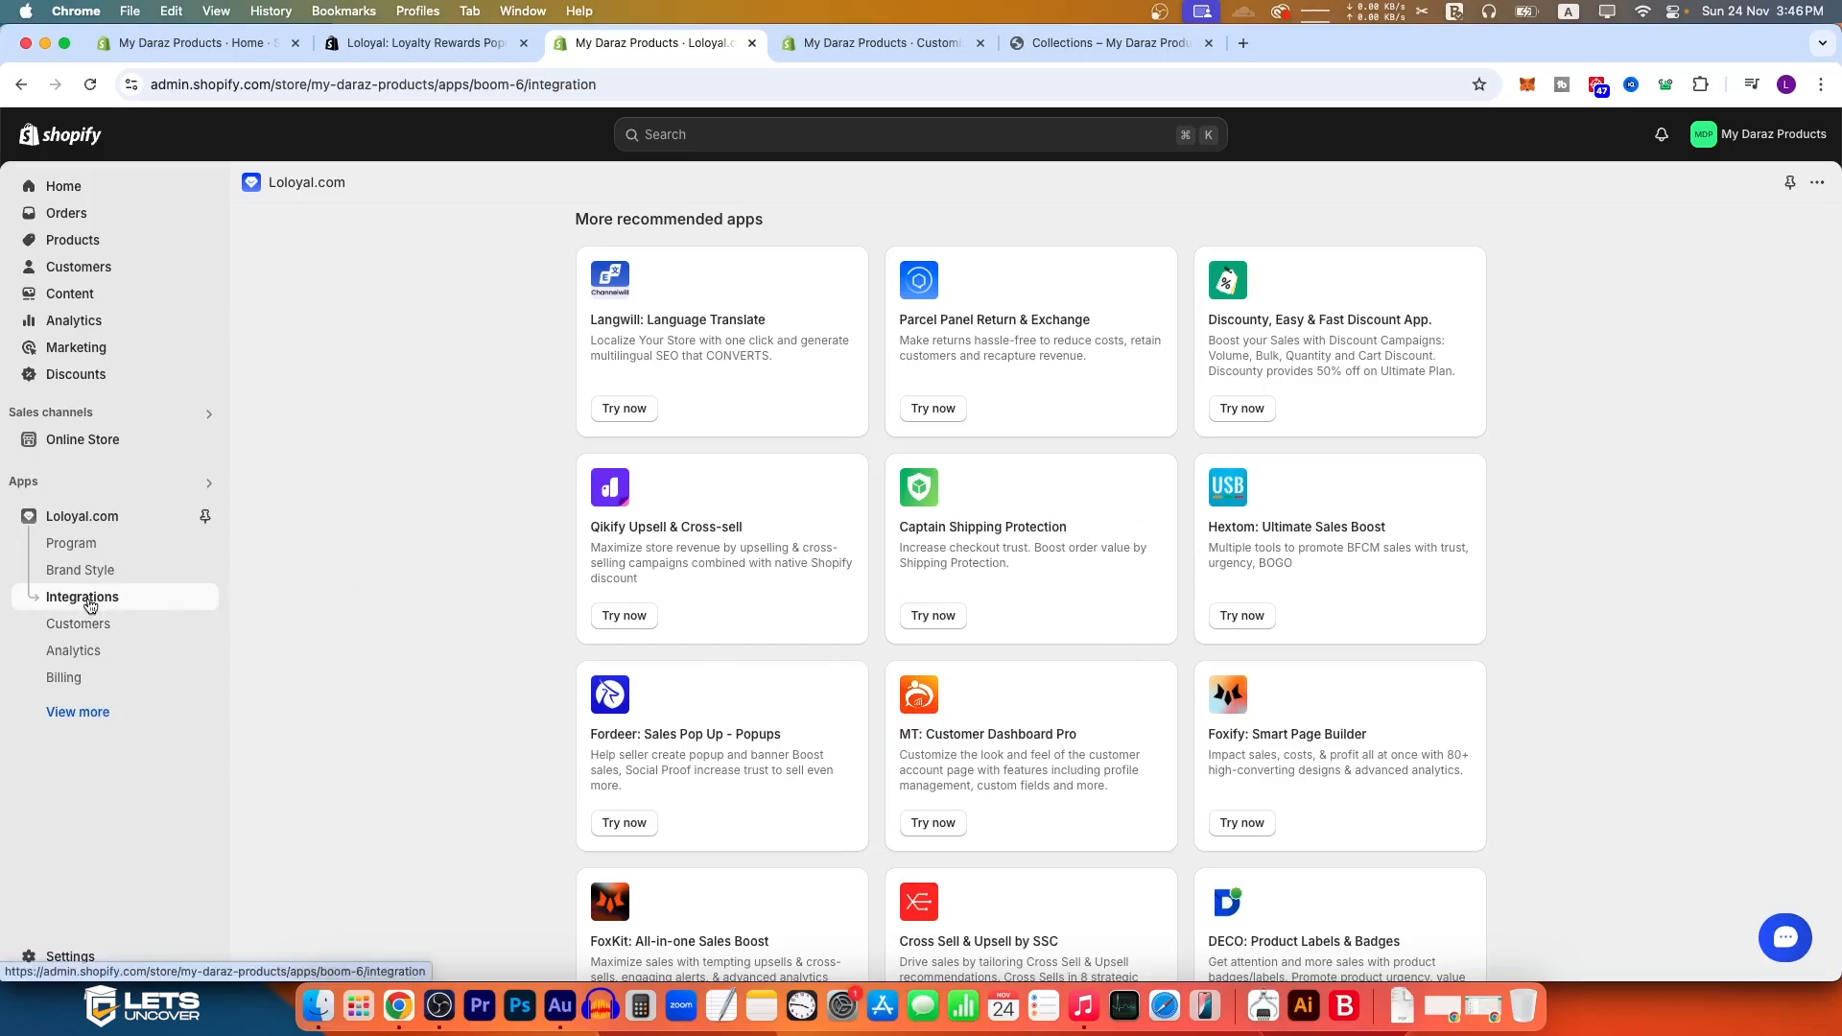
# Step: Open Loloyal's Customers page and review each customer's status, VIP tier and points
pyautogui.click(92, 627)
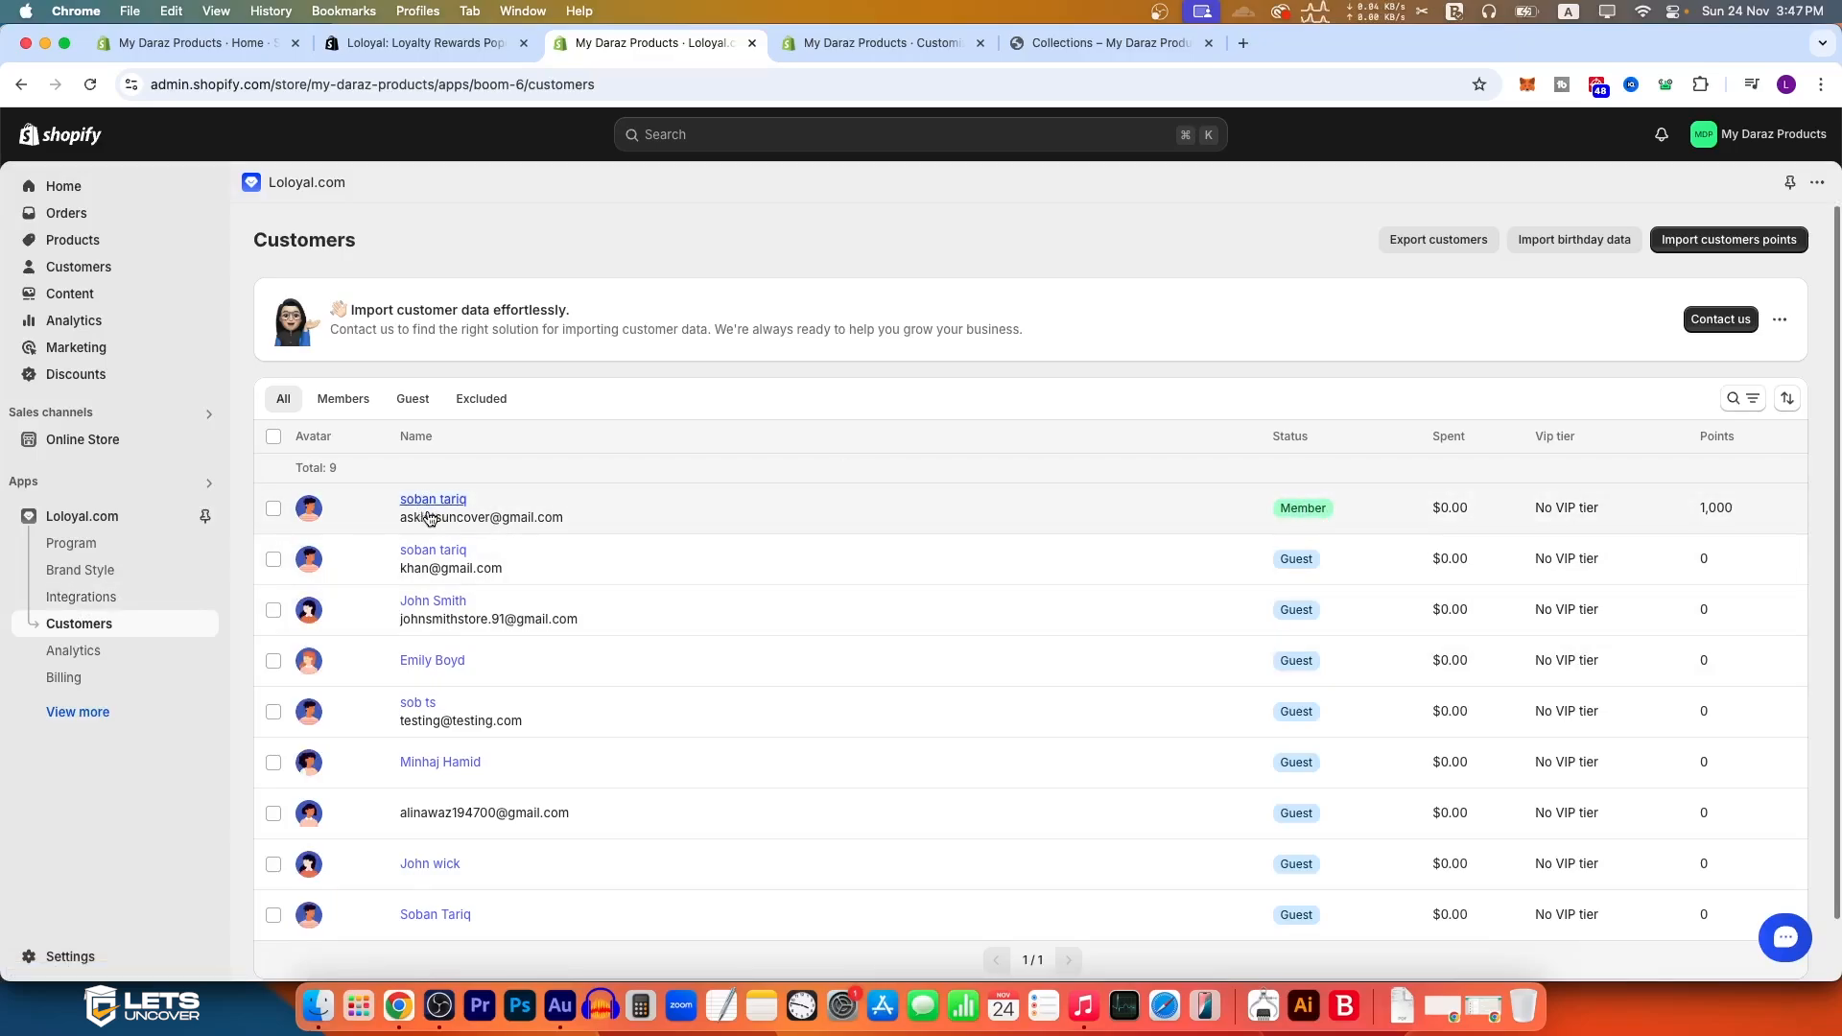
pyautogui.scroll(-1, 485, 562)
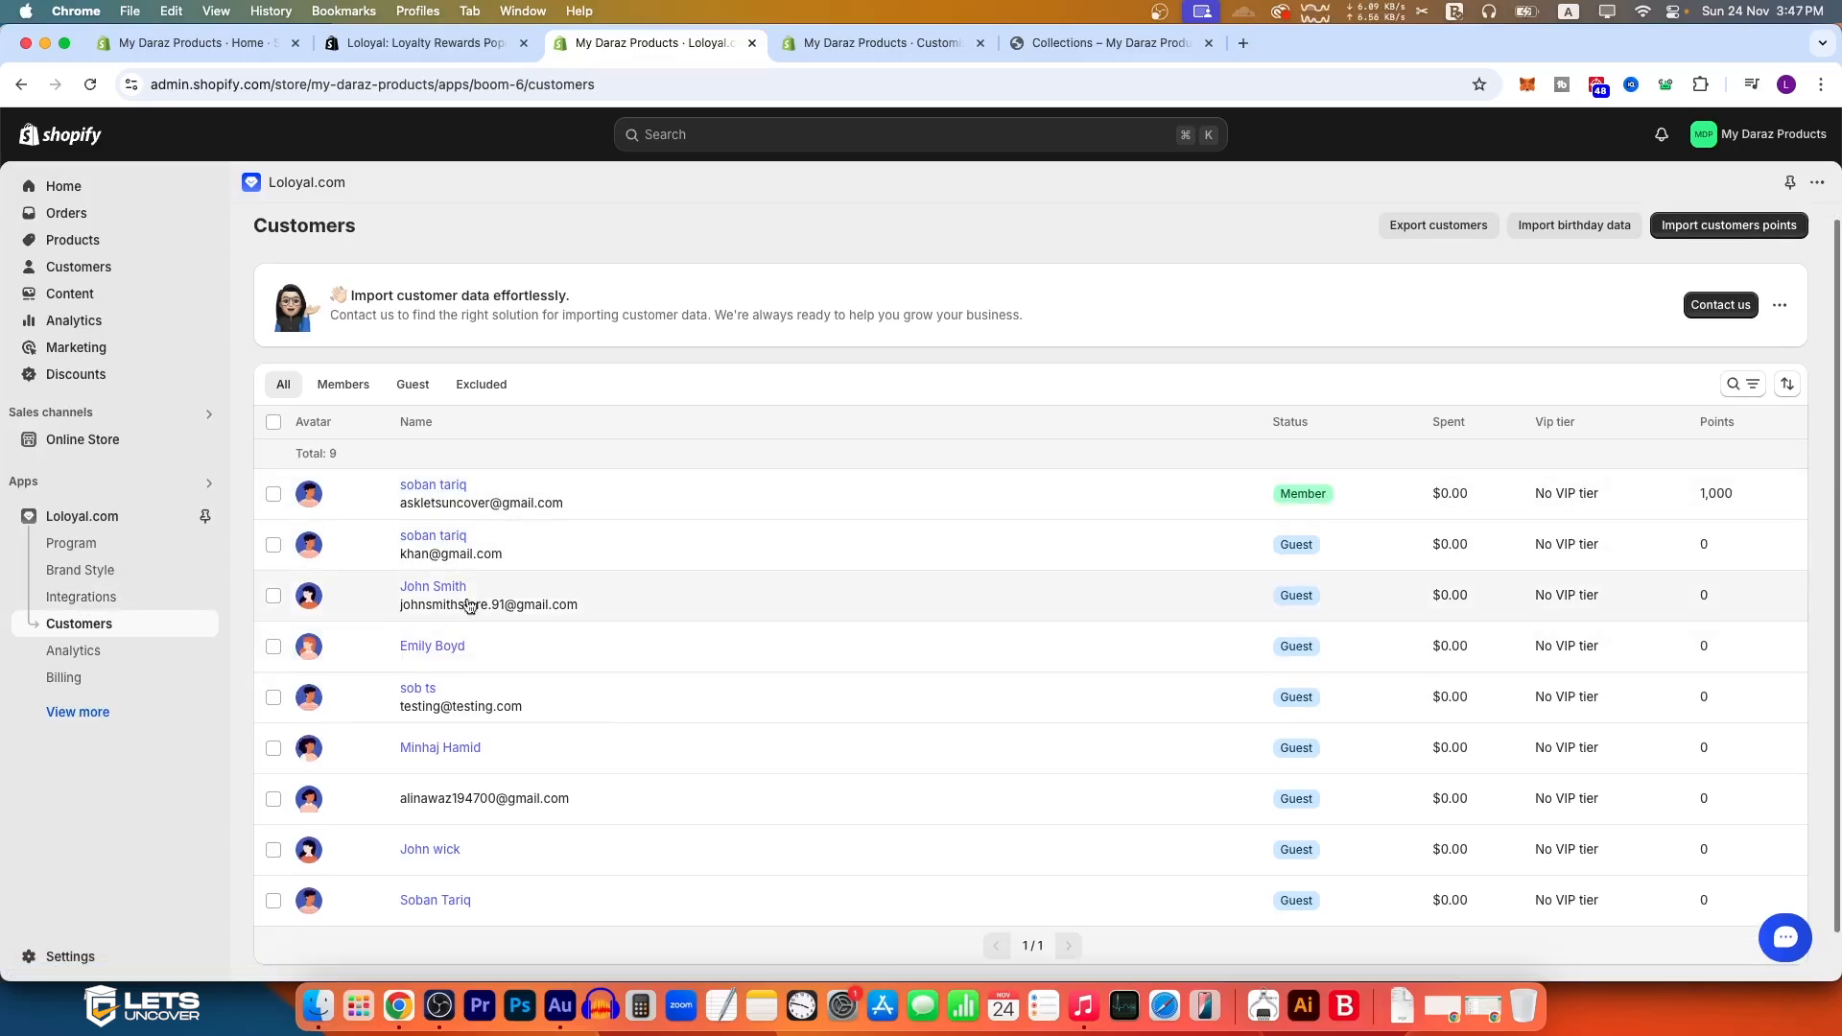
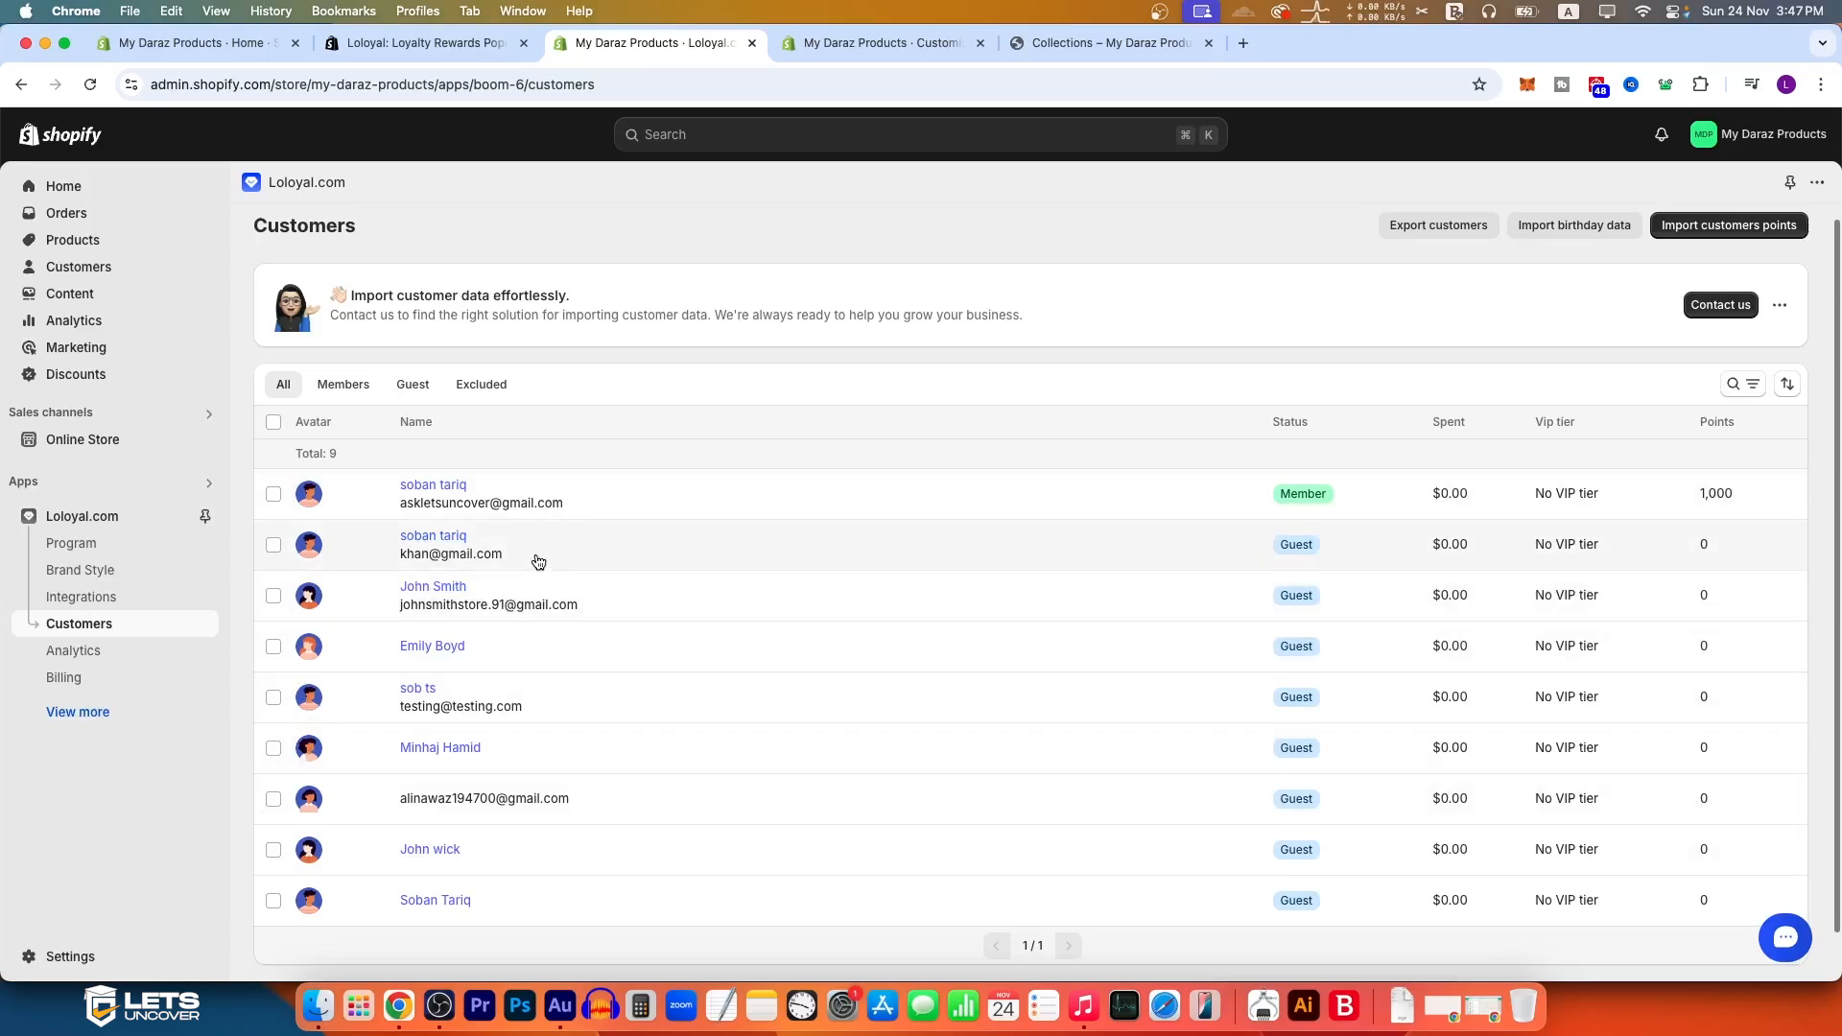
# Step: Open Loloyal's Analytics page and review the loyalty metrics, charts and referral statistics
pyautogui.click(75, 651)
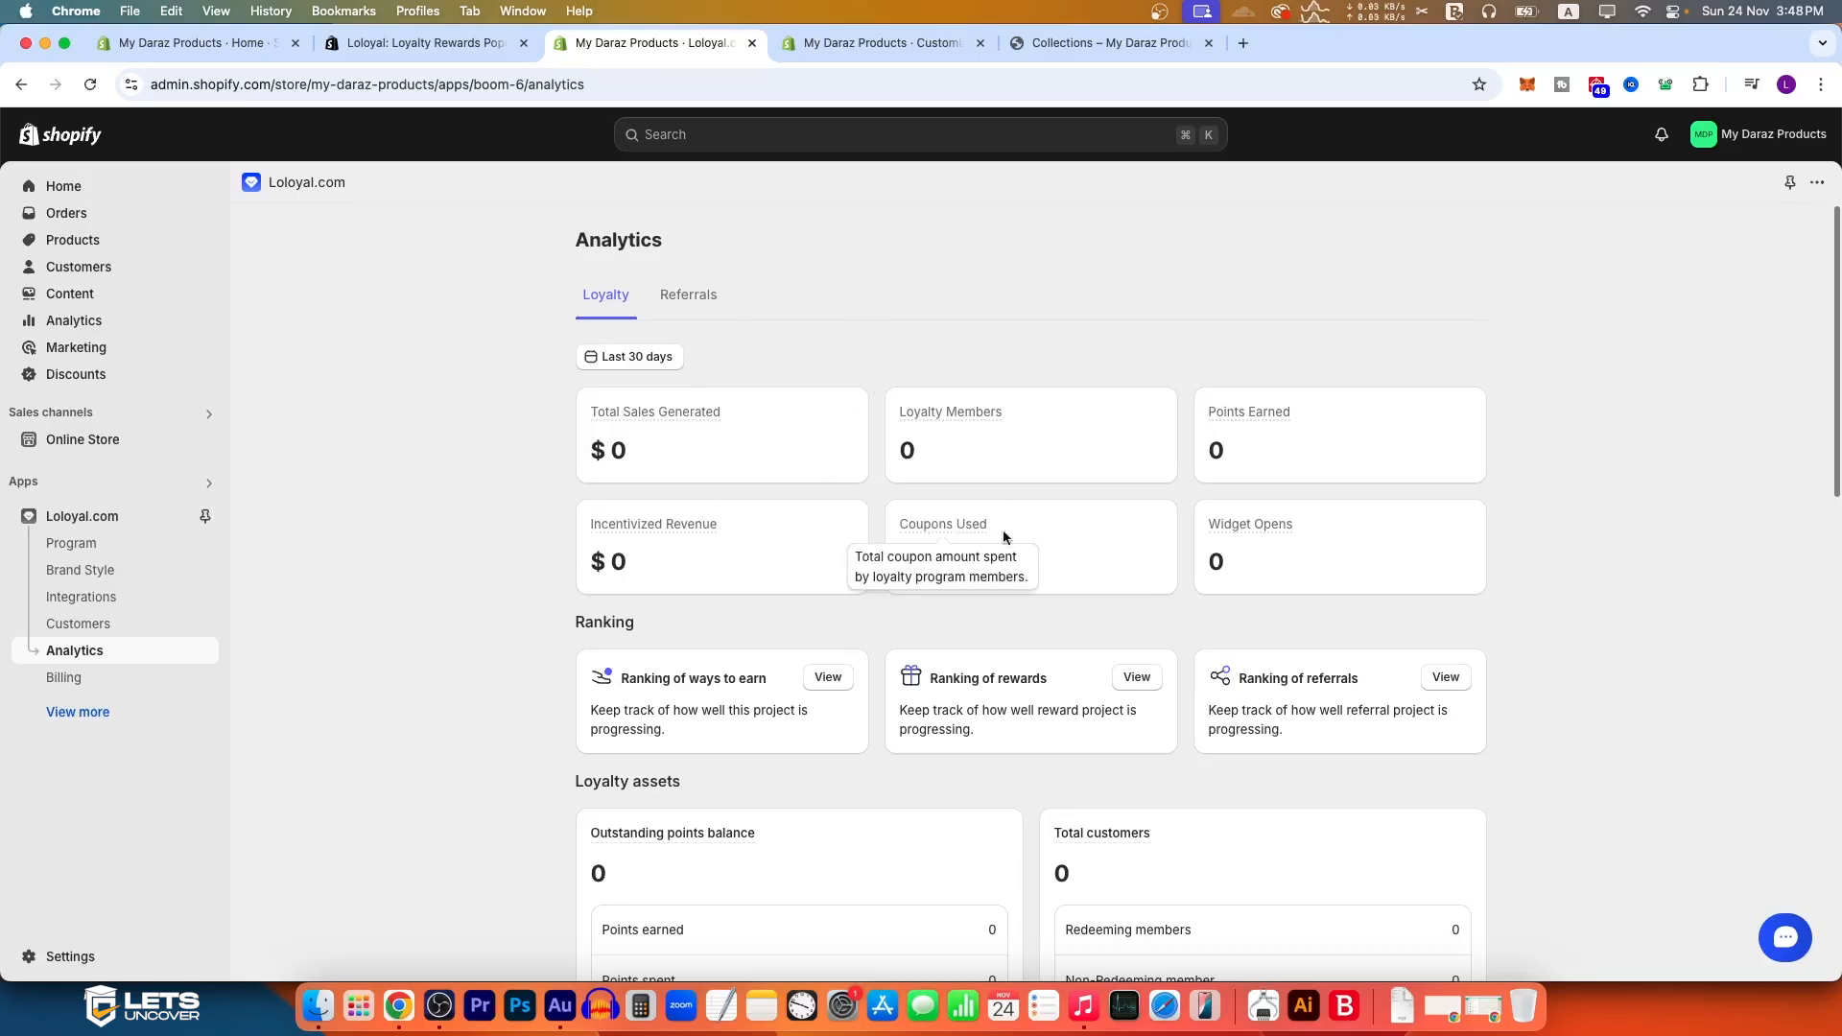
pyautogui.scroll(-15, 742, 605)
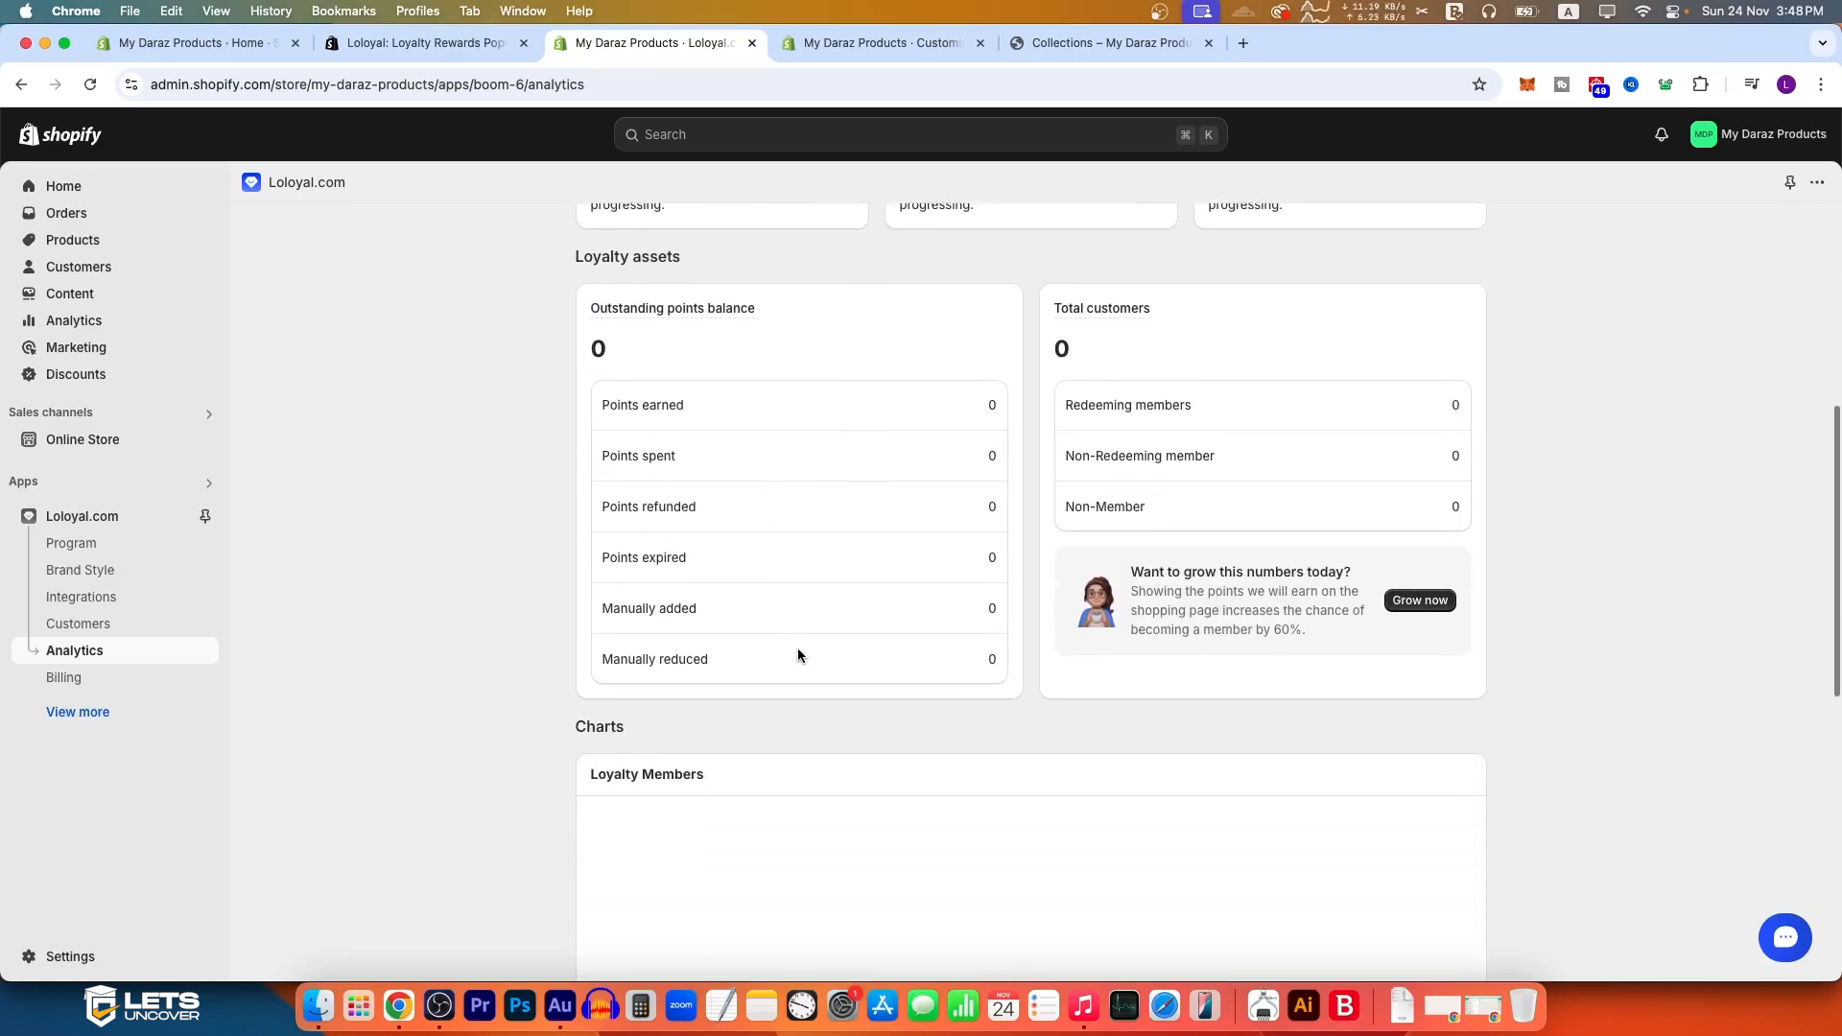
pyautogui.scroll(3, 802, 657)
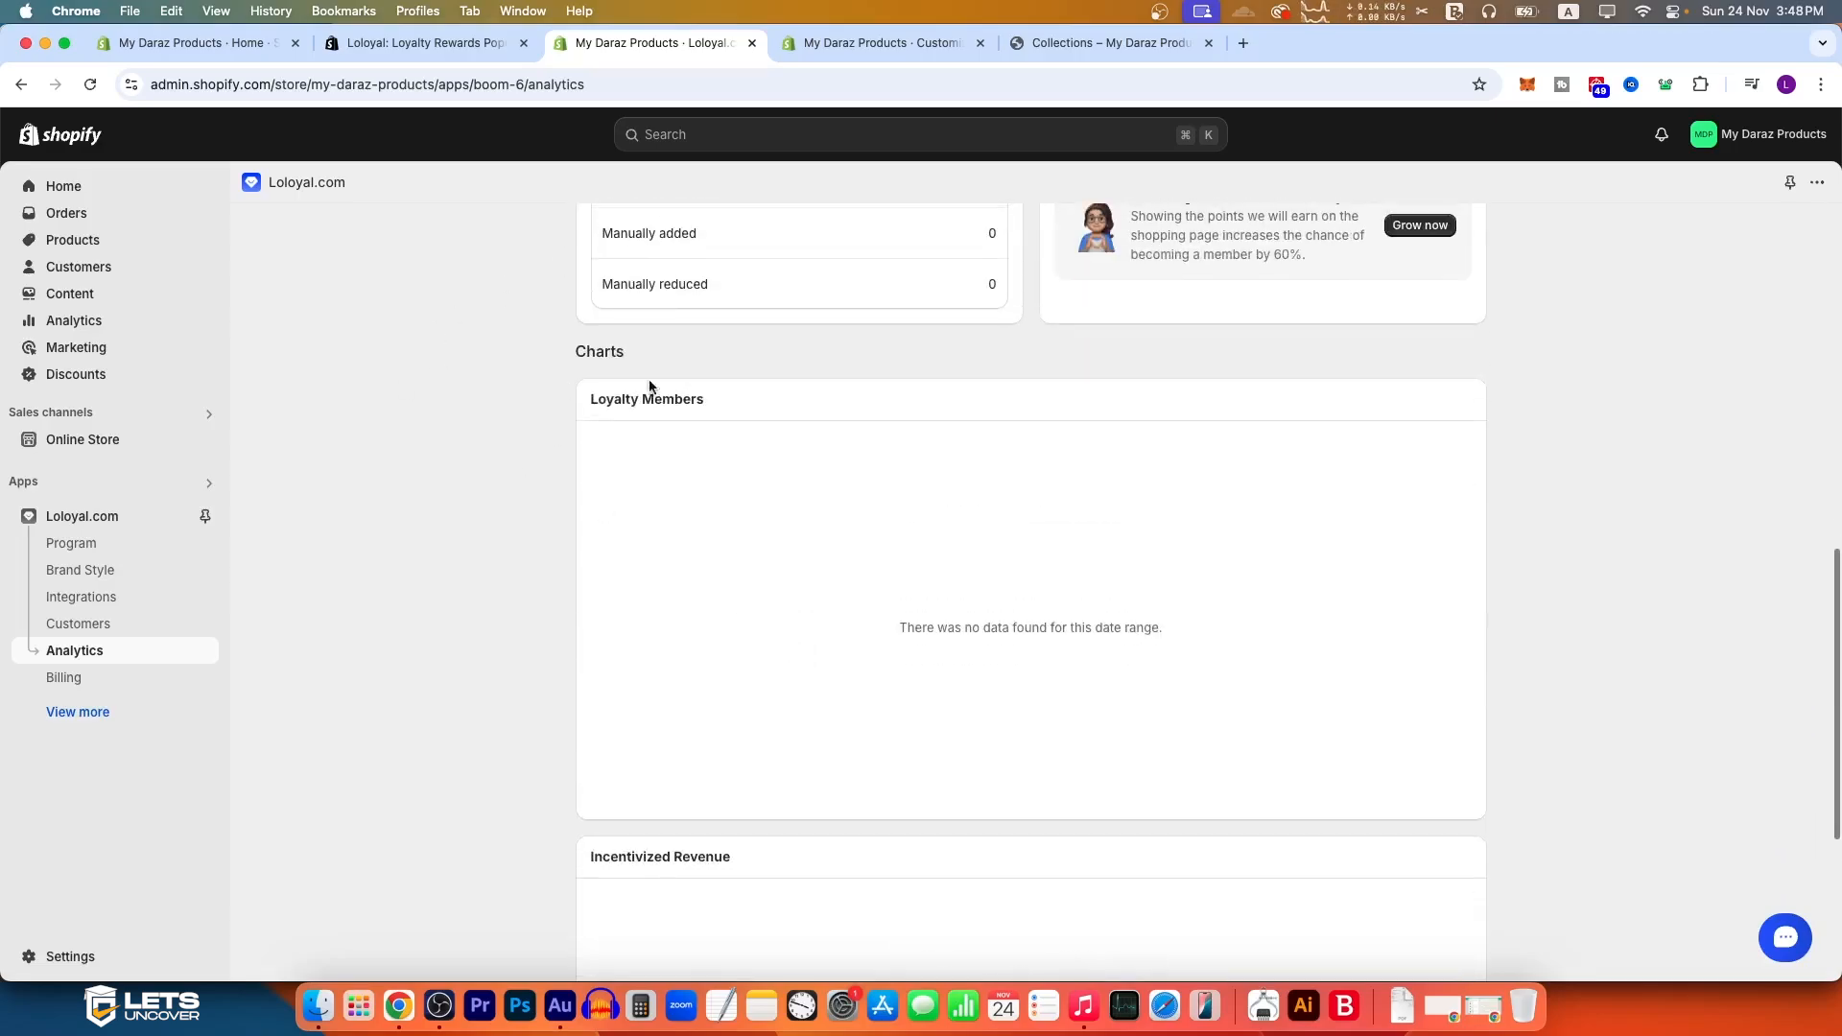
pyautogui.scroll(-4, 775, 799)
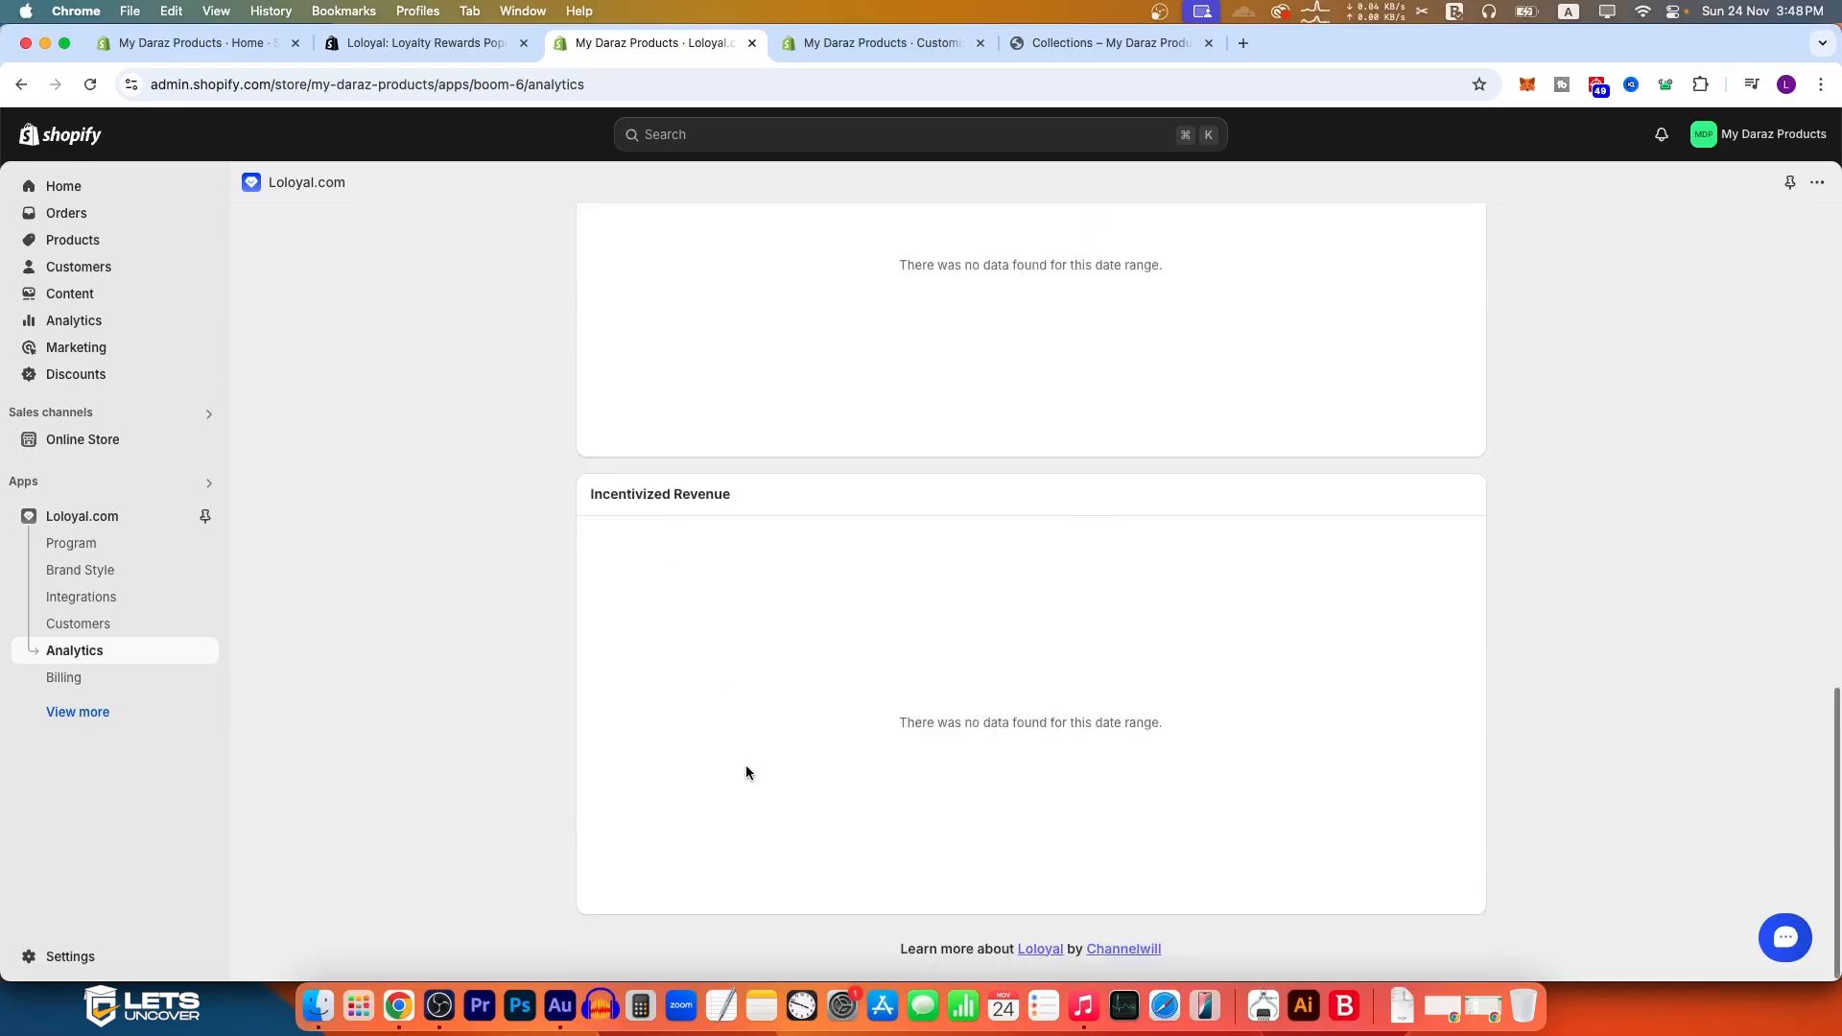
pyautogui.scroll(20, 752, 721)
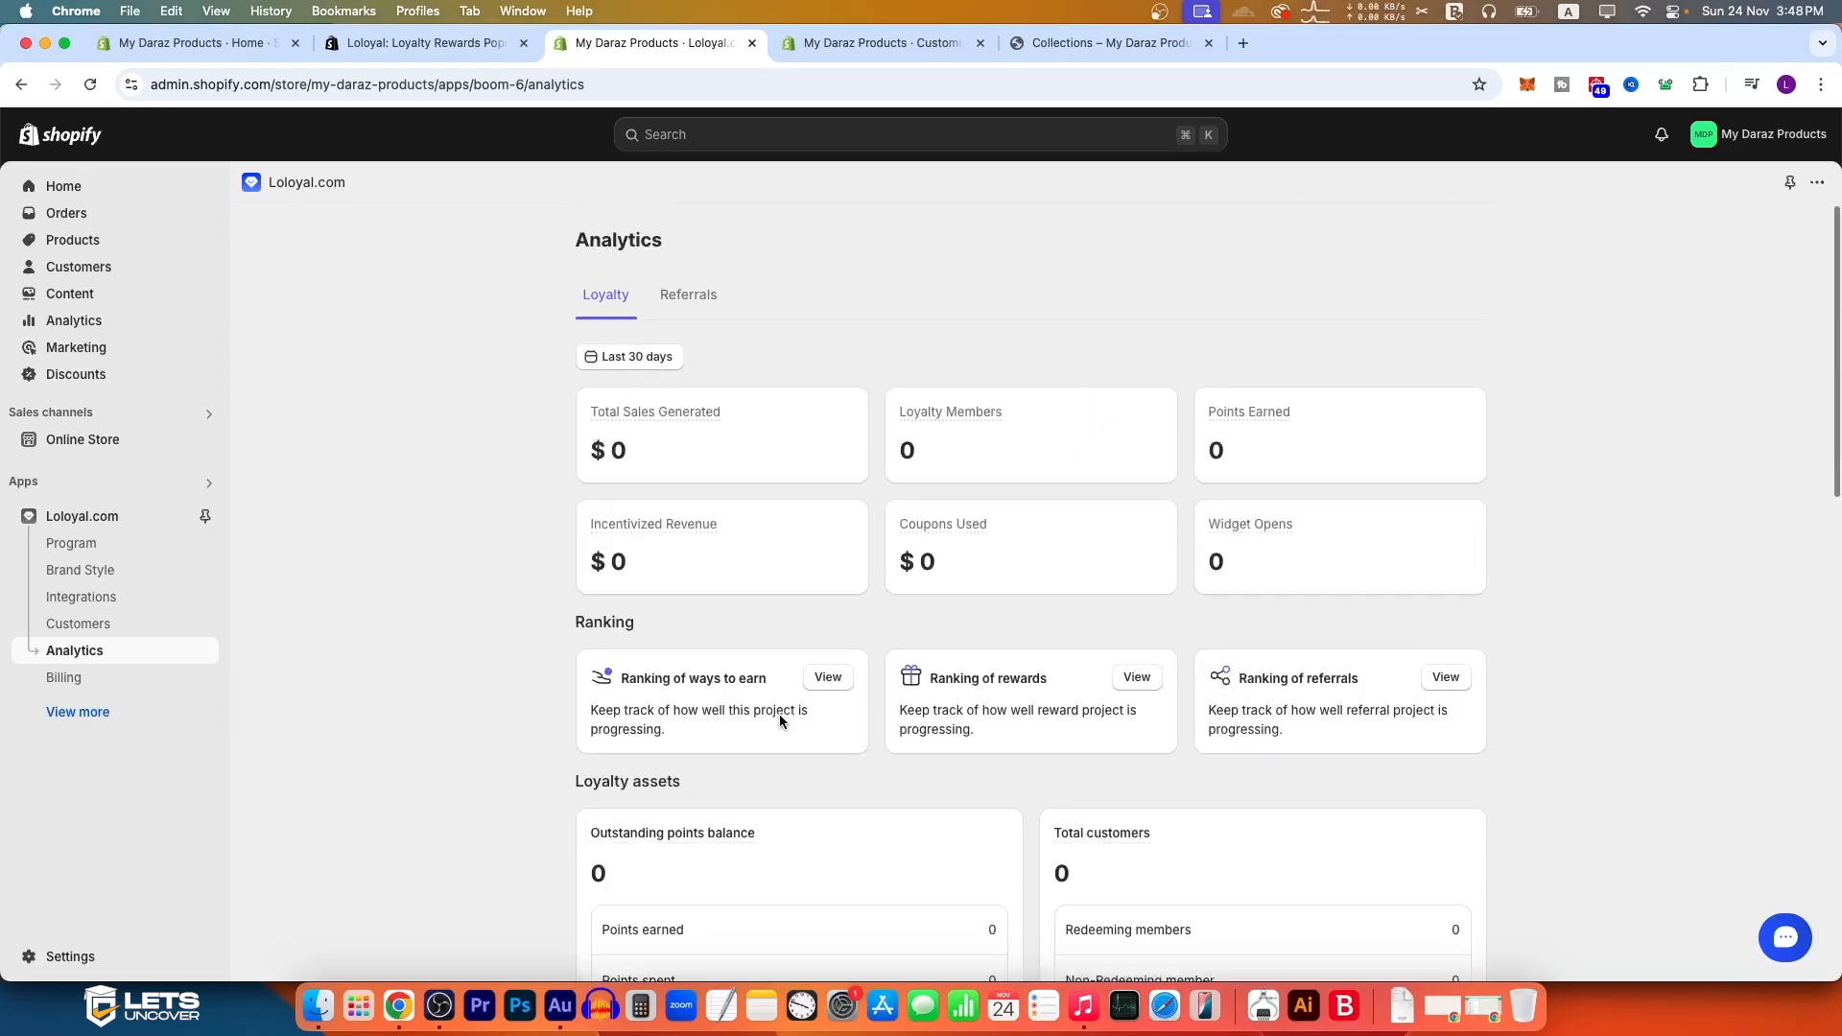
pyautogui.click(680, 306)
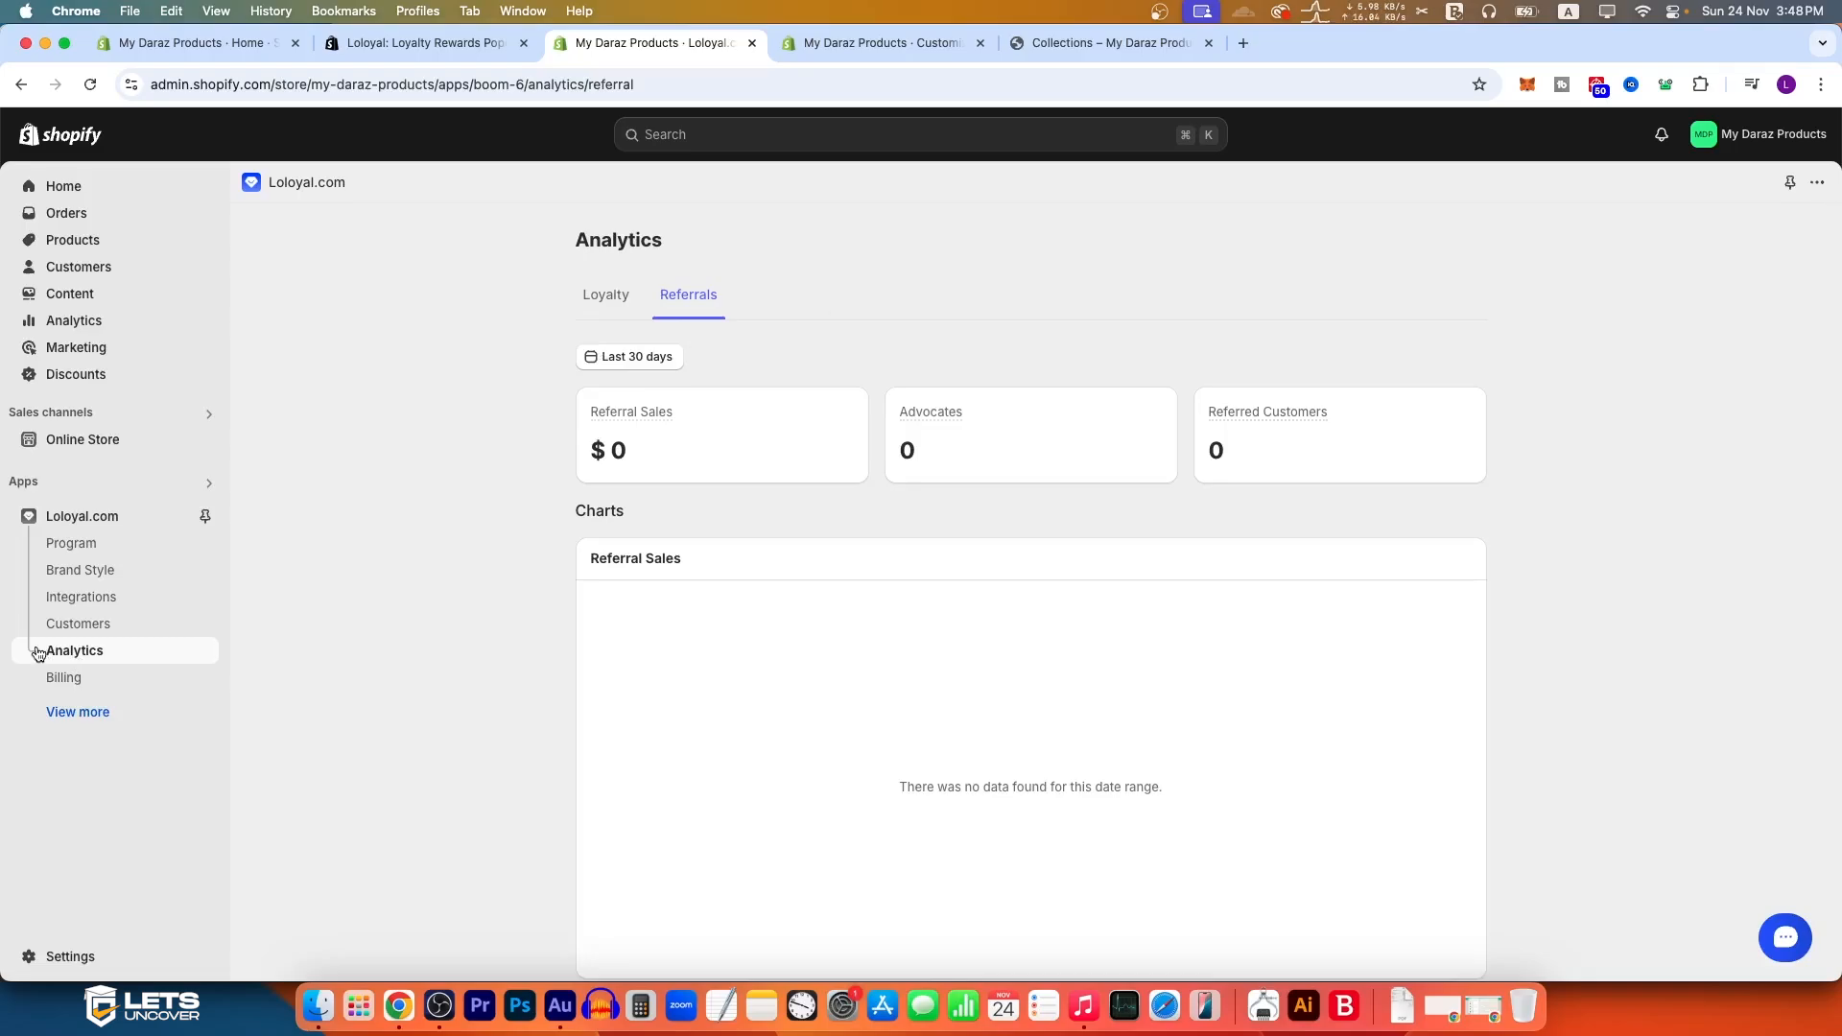
# Step: Open Loloyal's Billing page and compare the prices, monthly order limits and features of the Plus, Growth, Starter and Free plans
pyautogui.click(140, 683)
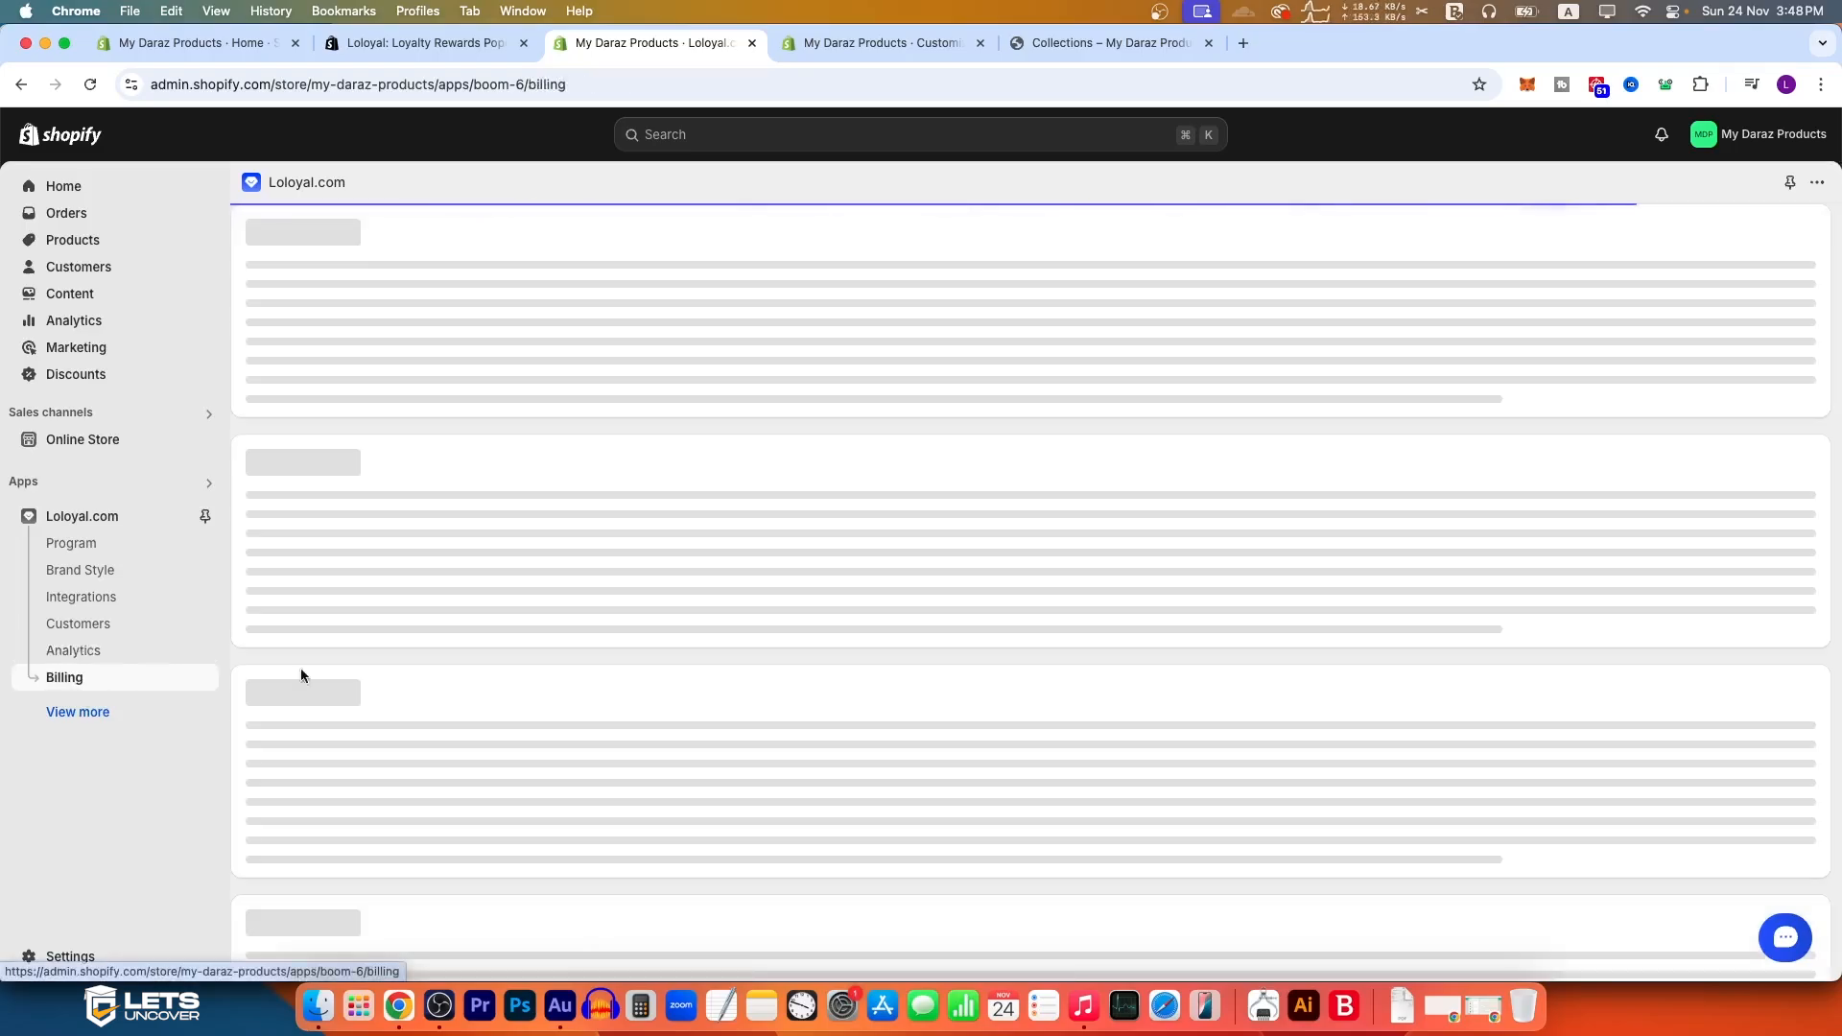
pyautogui.scroll(-3, 1093, 693)
pyautogui.scroll(-3, 1092, 693)
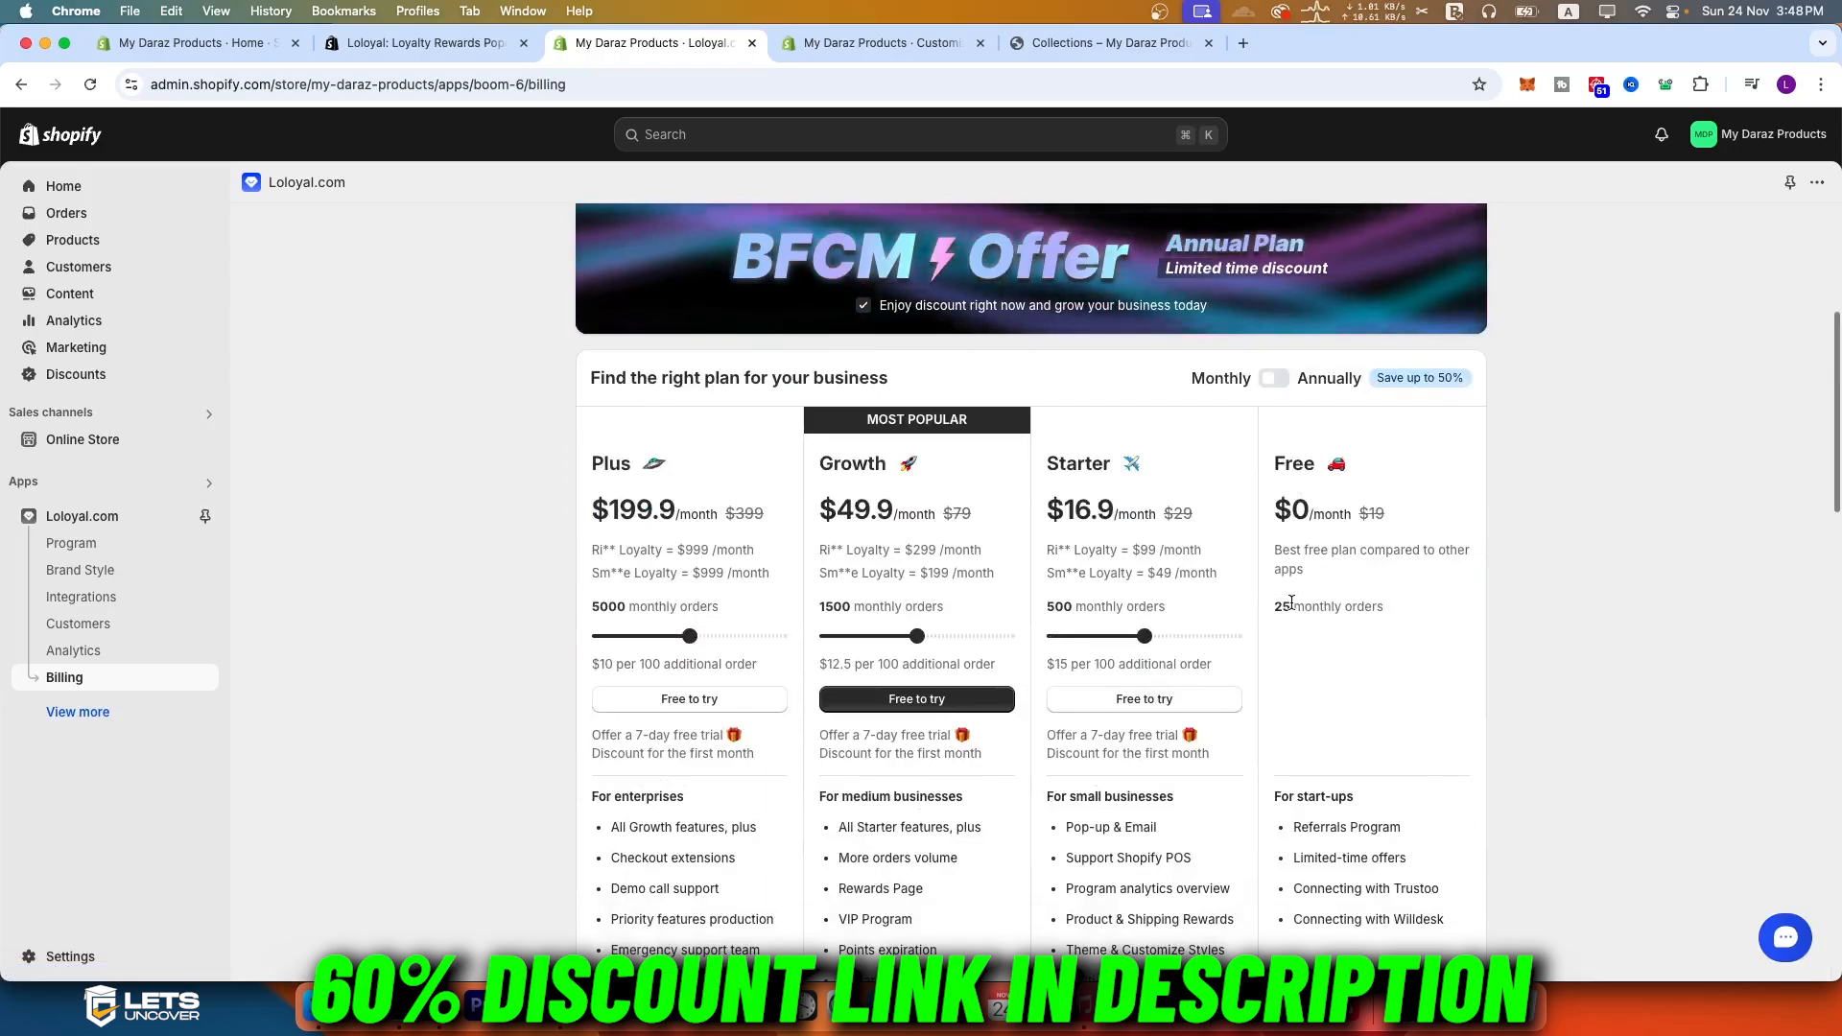
pyautogui.moveTo(1272, 606); pyautogui.dragTo(1394, 606)
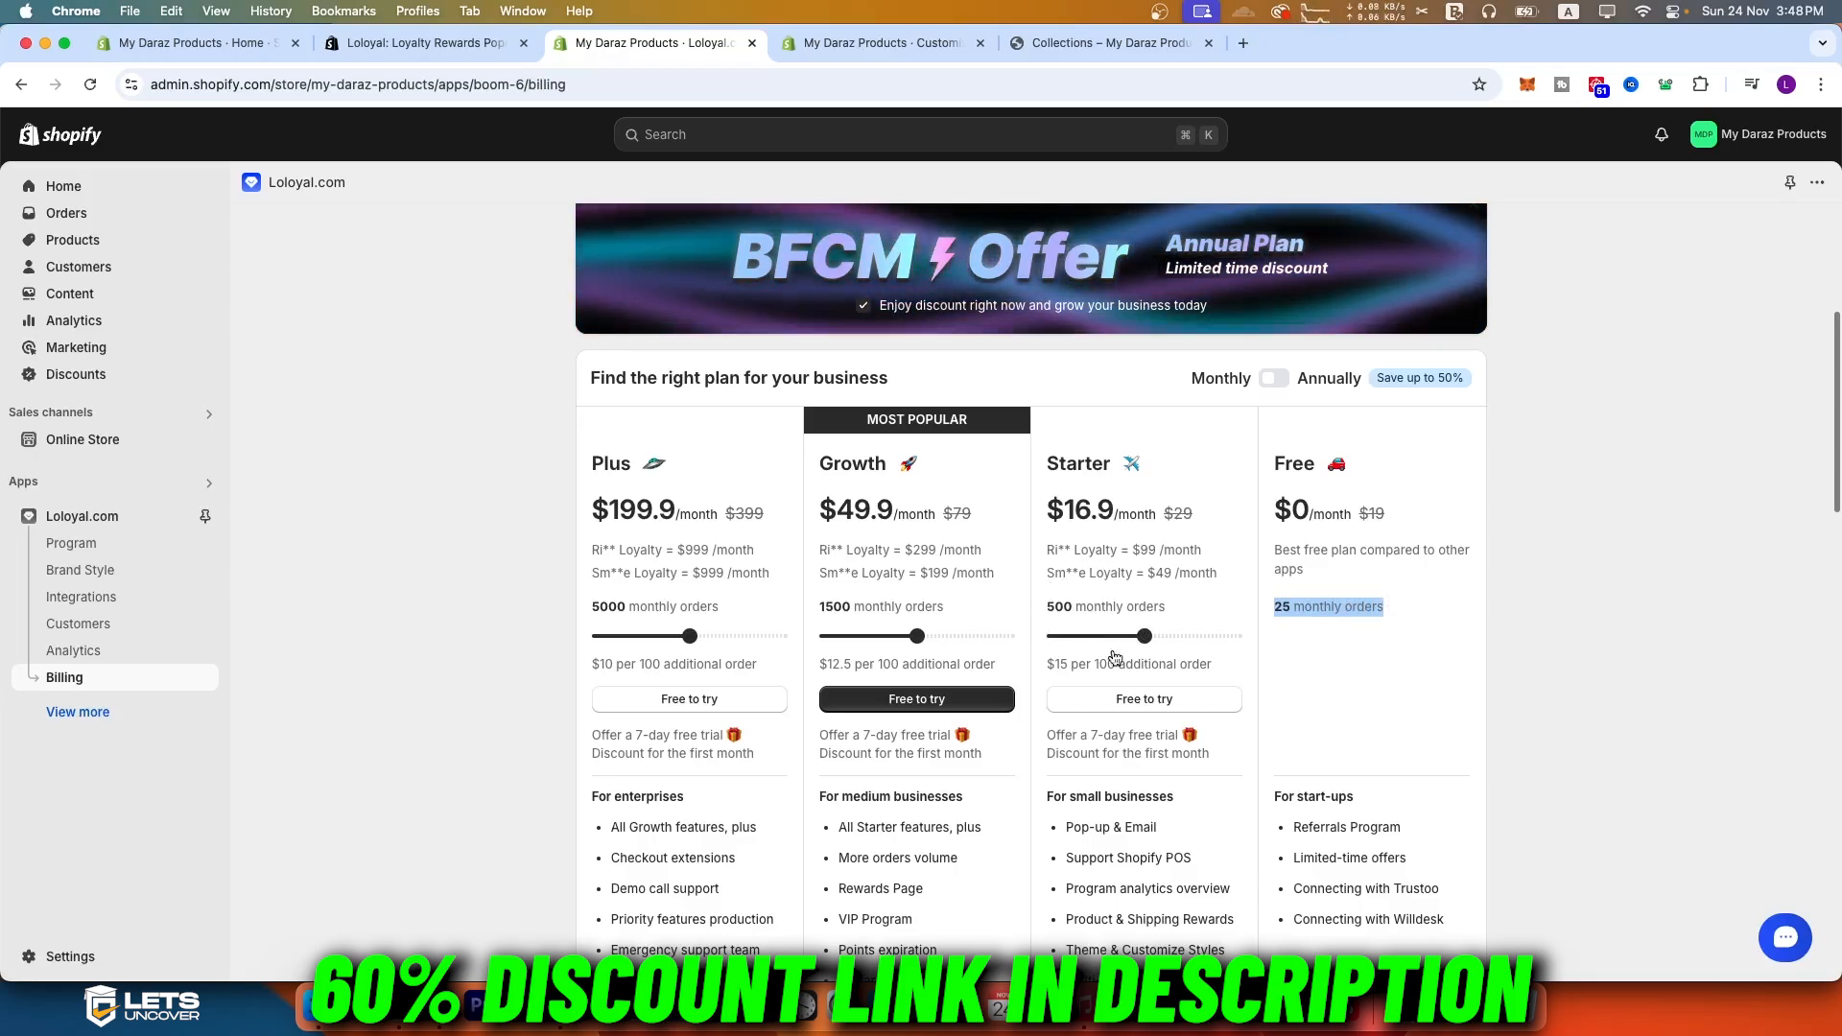
pyautogui.scroll(-1, 1132, 614)
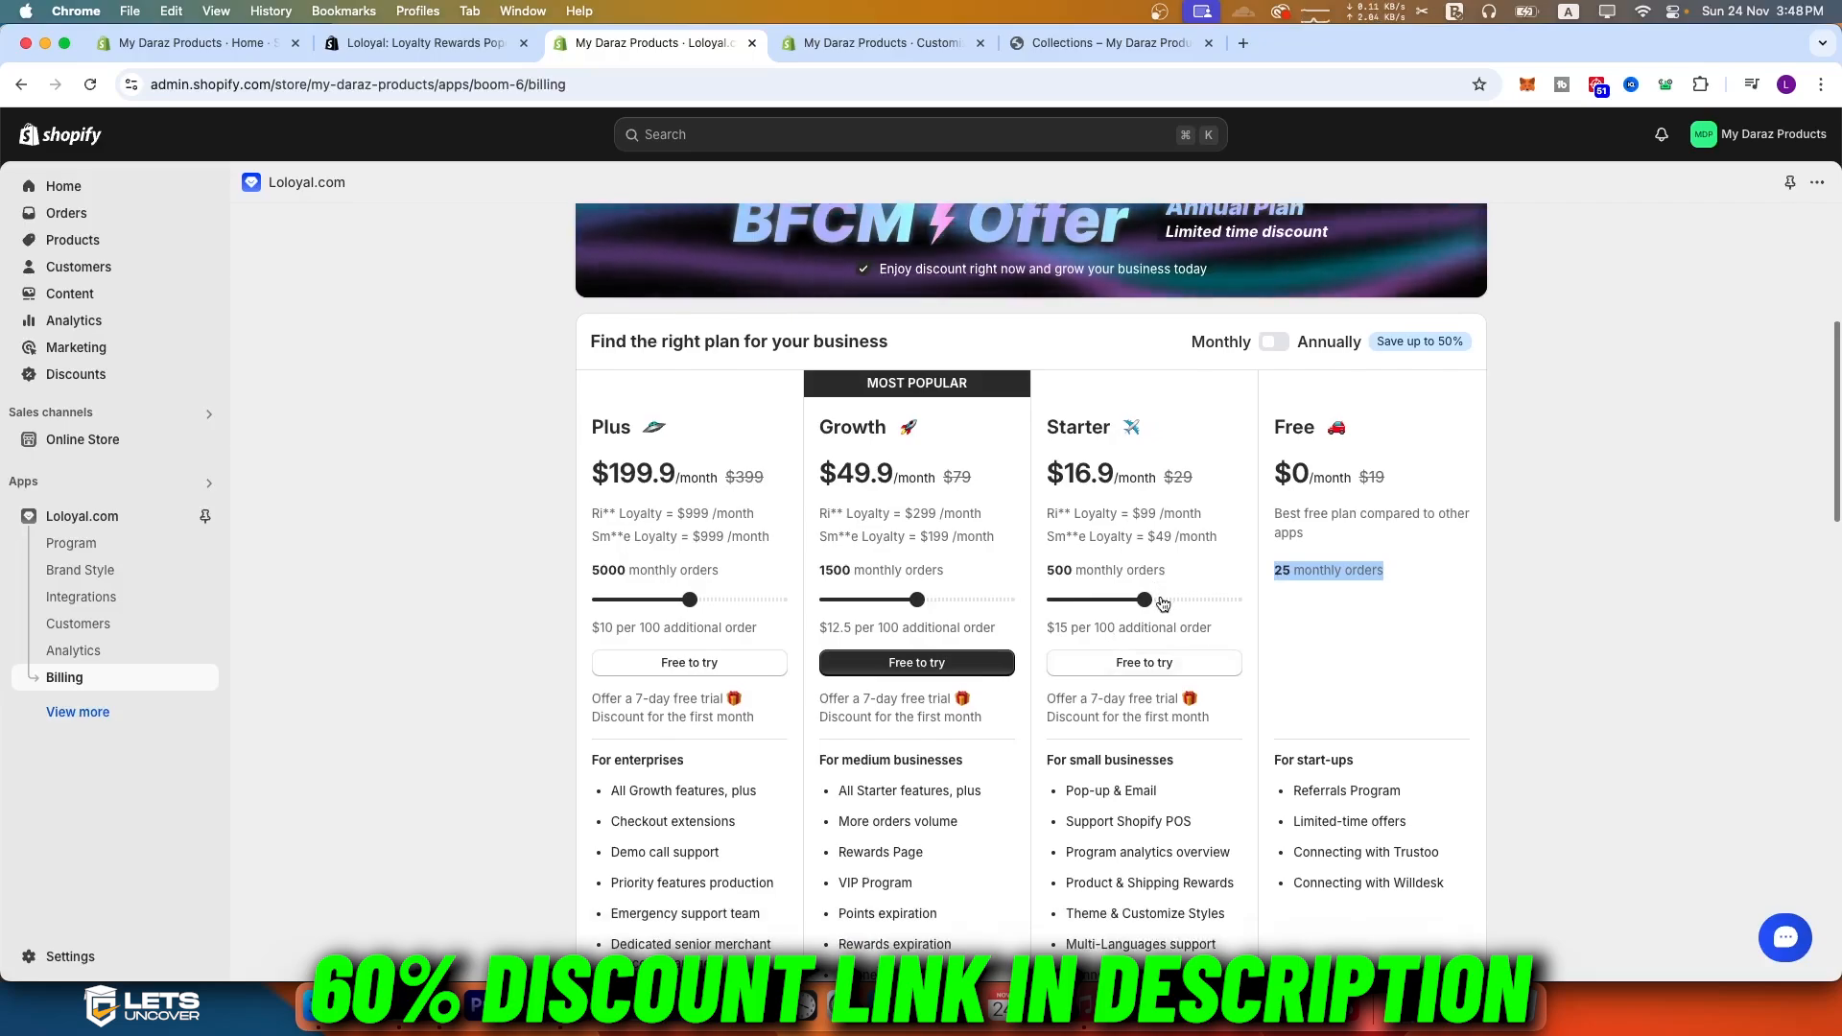
pyautogui.scroll(-5, 1027, 595)
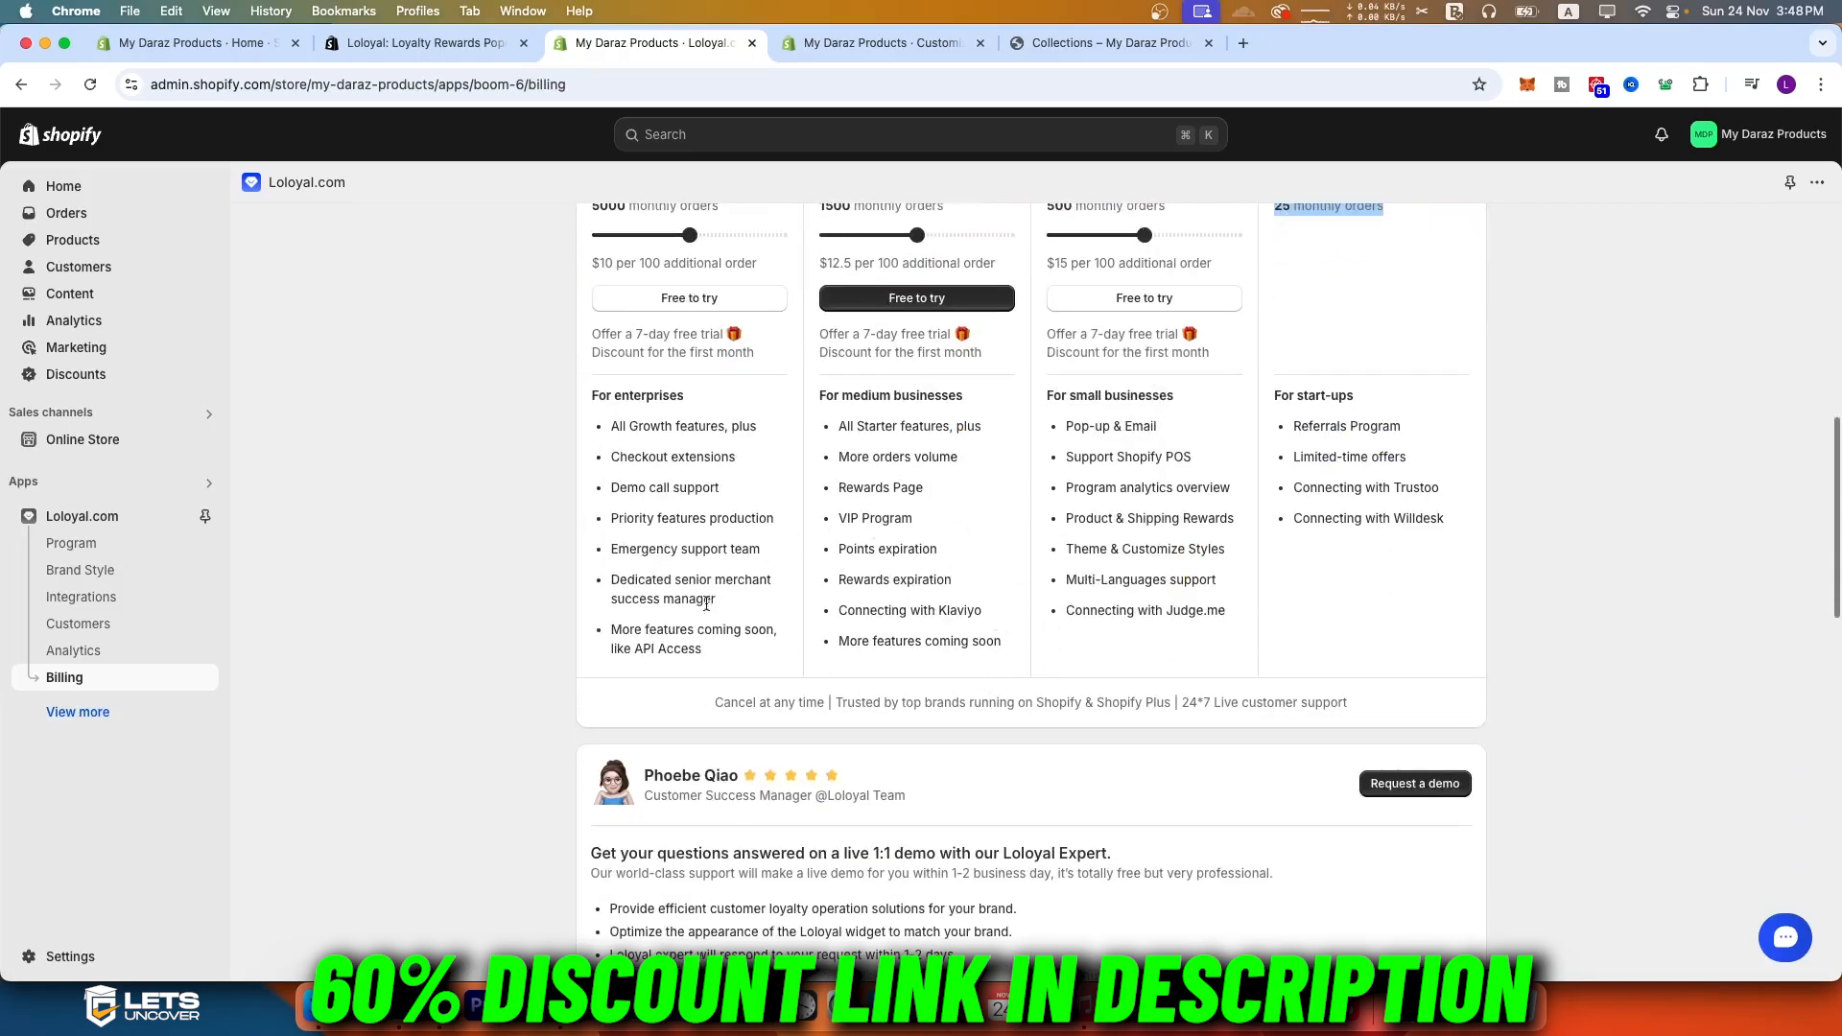
pyautogui.scroll(2, 913, 693)
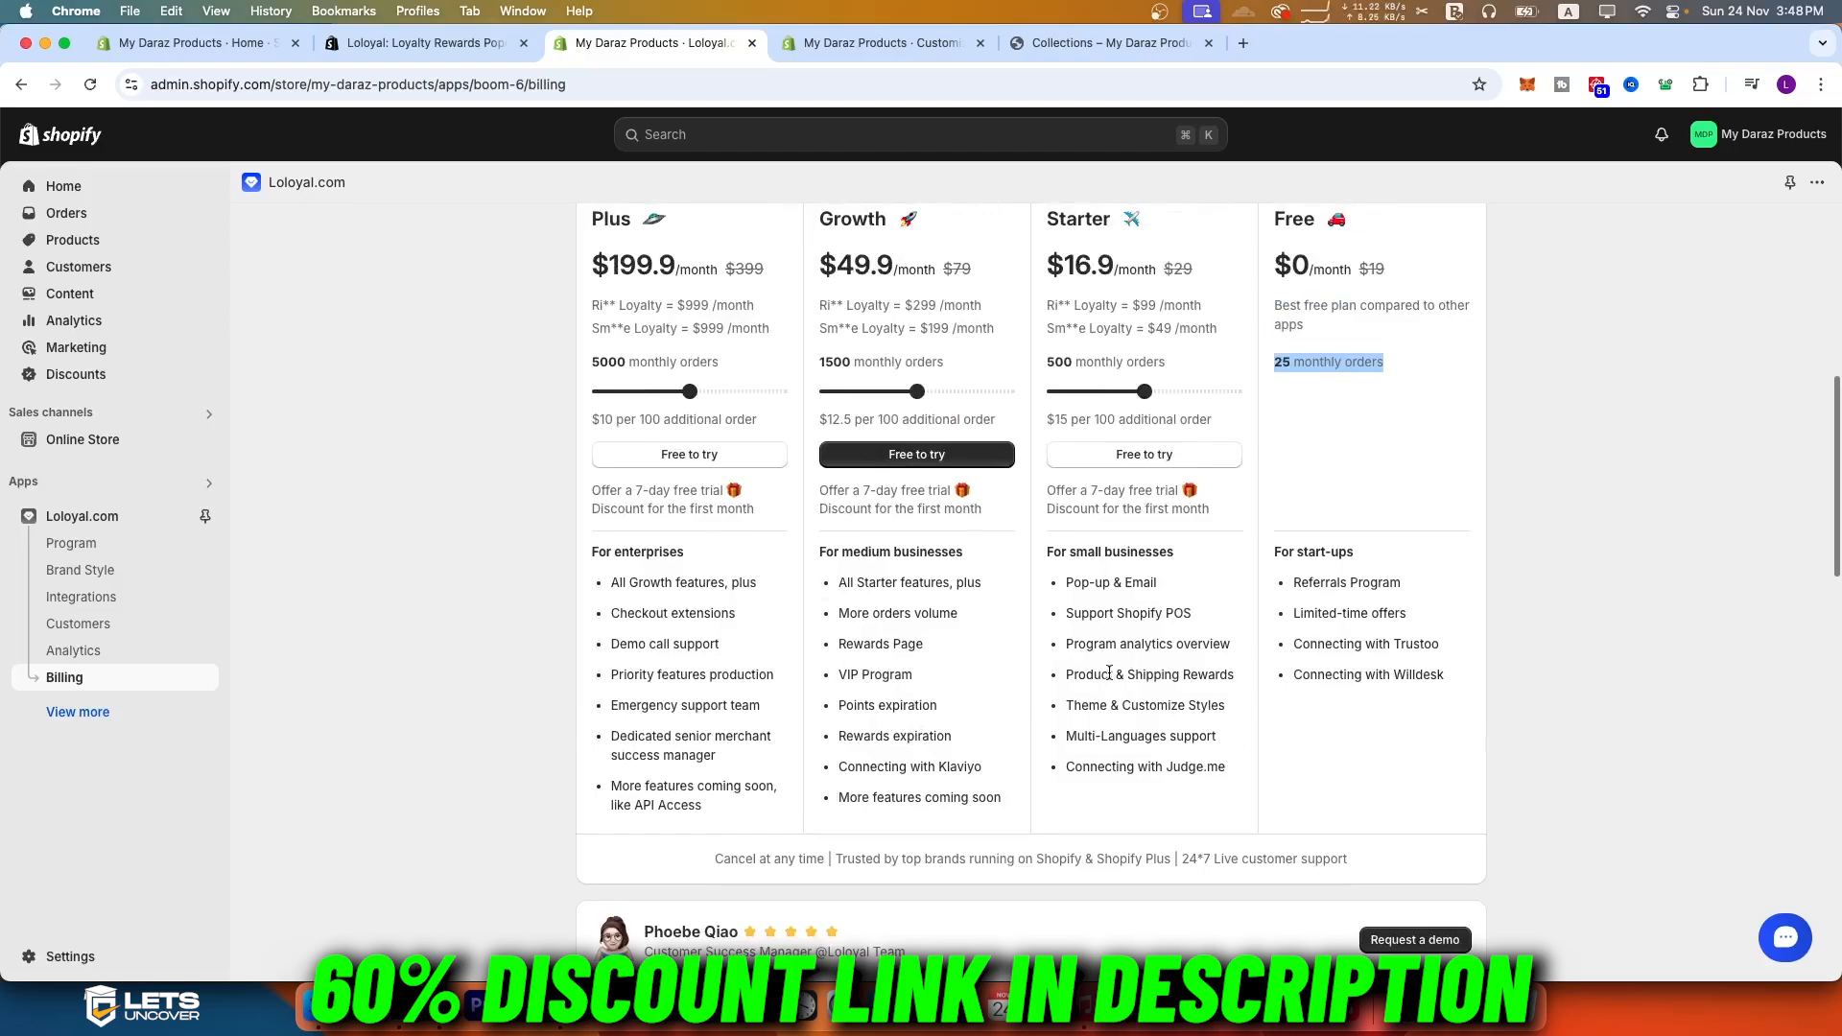
pyautogui.scroll(1, 1137, 499)
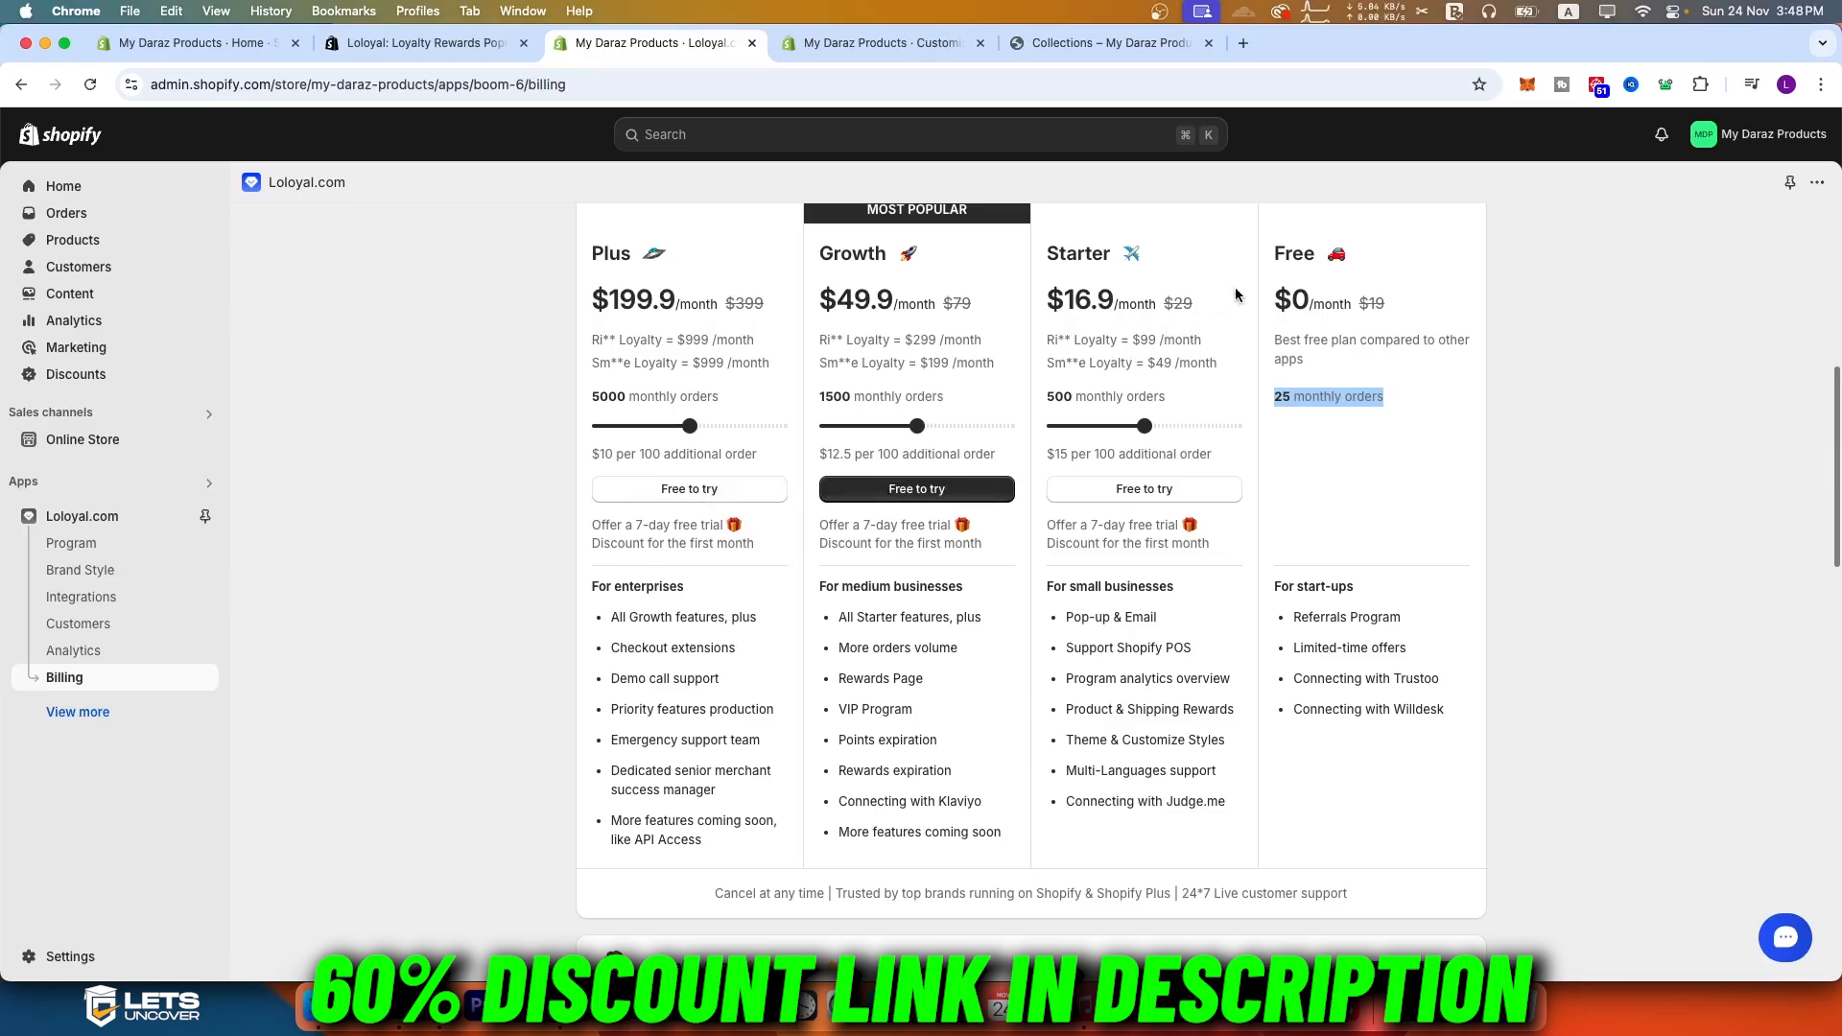
pyautogui.click(1361, 395)
pyautogui.scroll(3, 1067, 527)
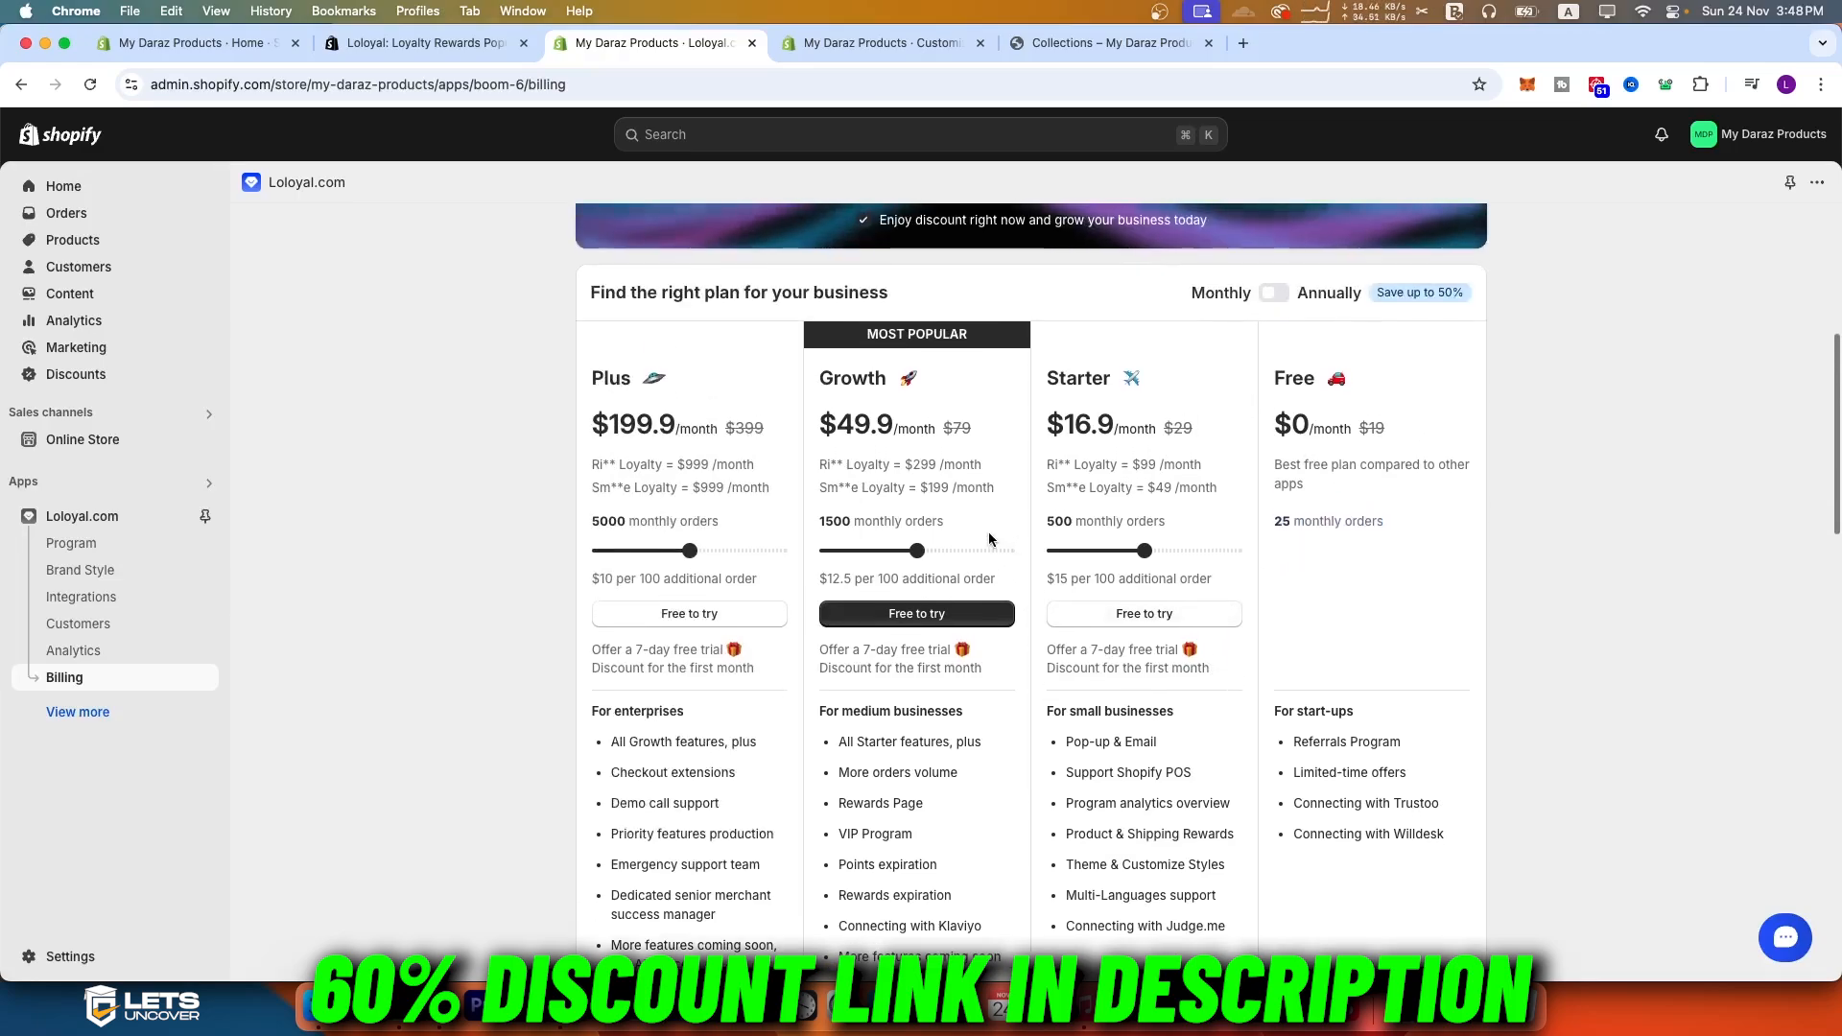
# Step: Open Loloyal's Preferences and review the general settings and the email sender name and reply-to address
pyautogui.doubleClick(78, 716)
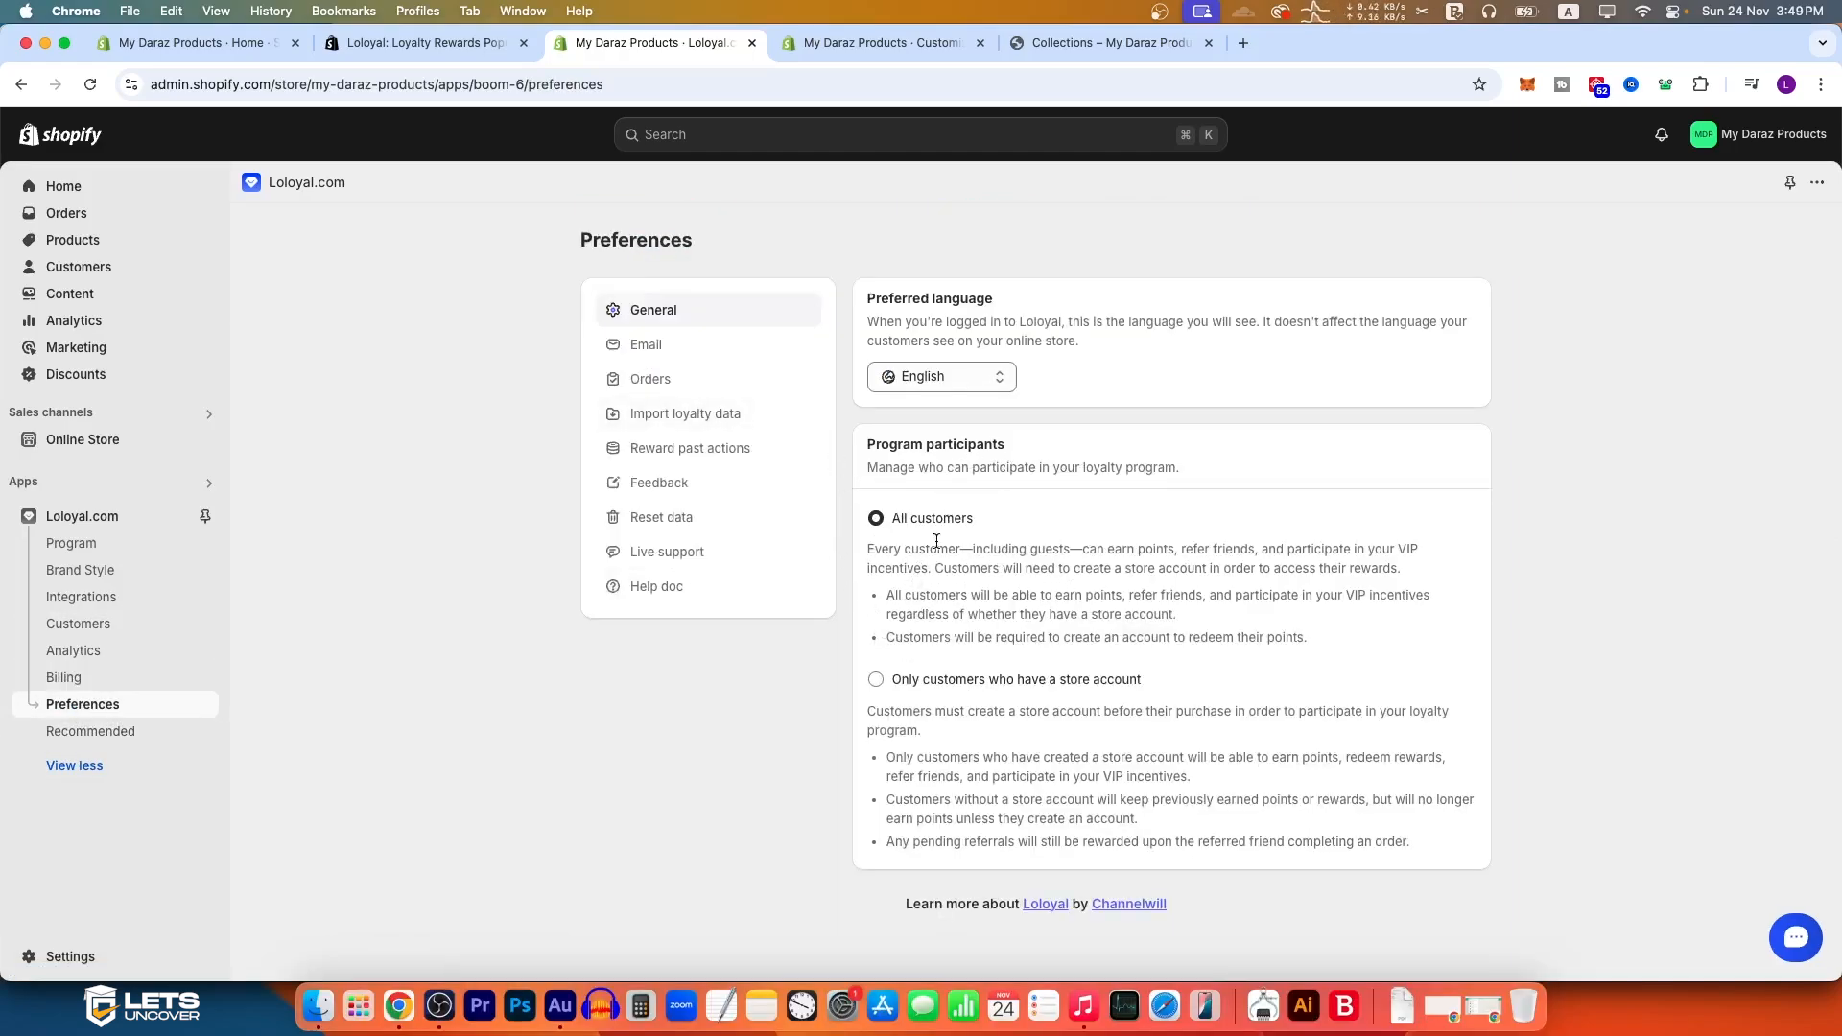
pyautogui.click(720, 352)
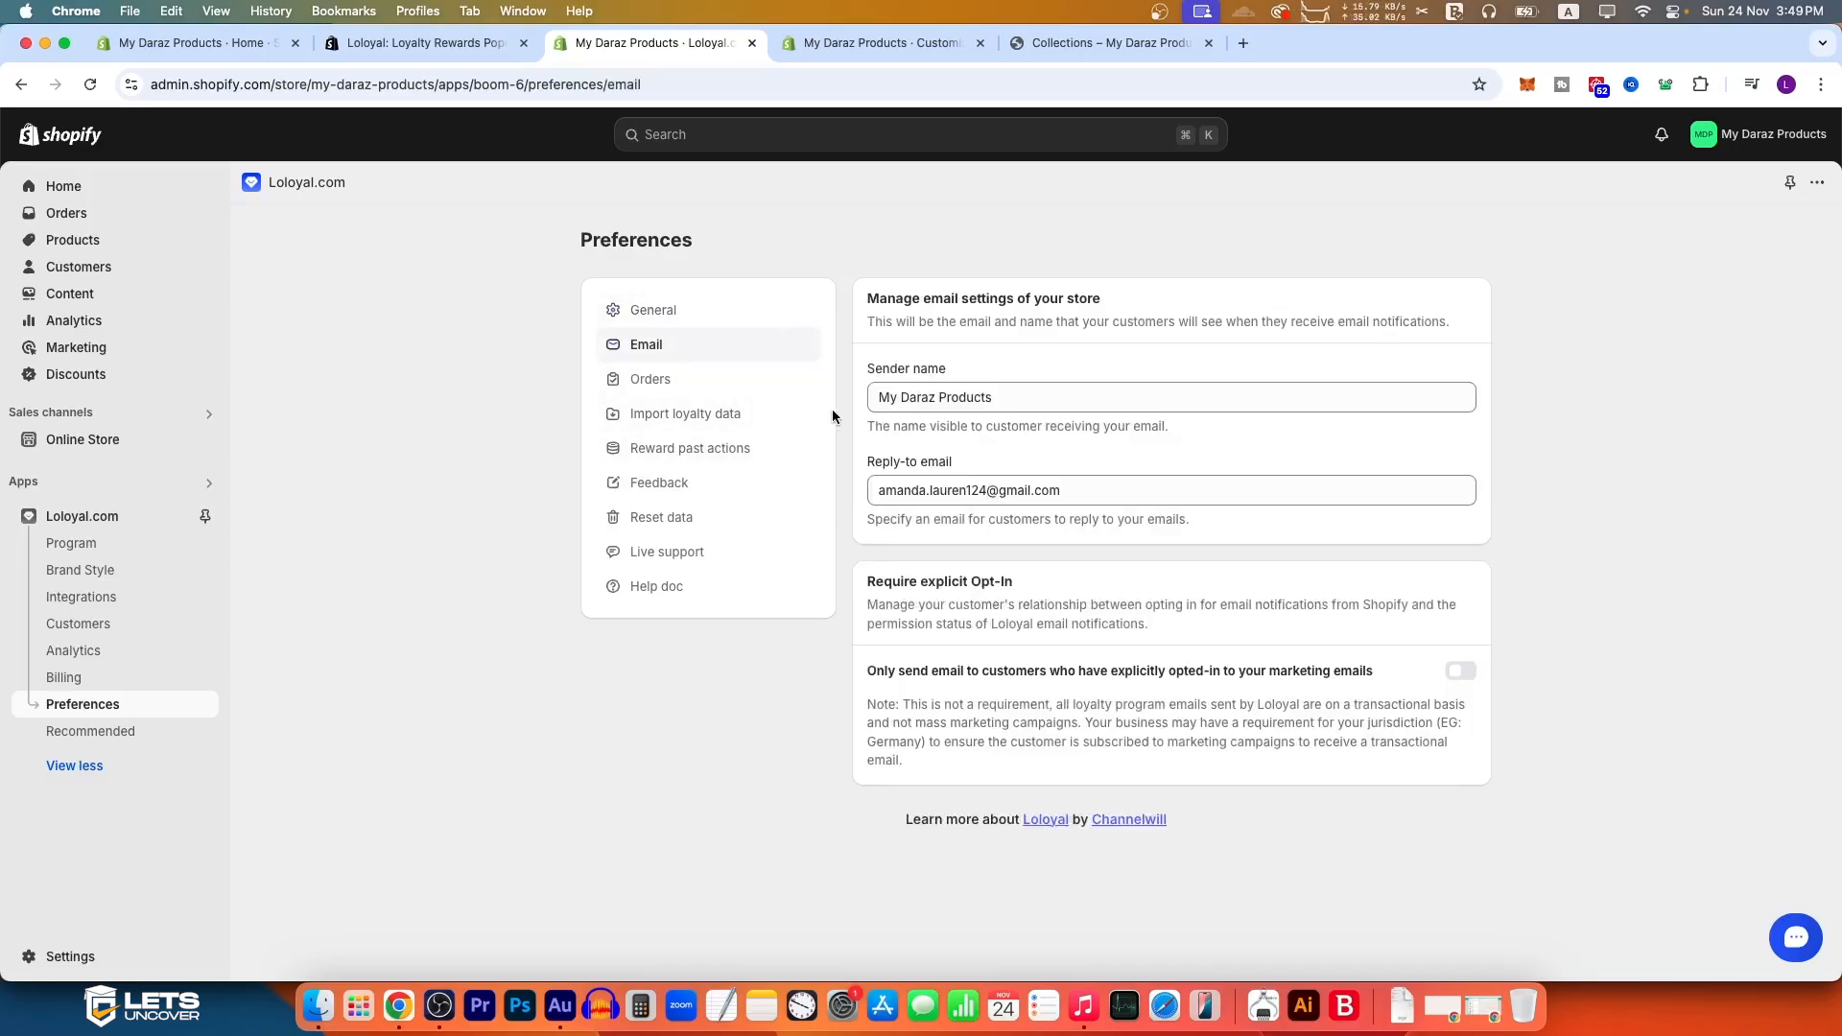
pyautogui.moveTo(1016, 400); pyautogui.dragTo(794, 410)
pyautogui.moveTo(1017, 395); pyautogui.dragTo(836, 402)
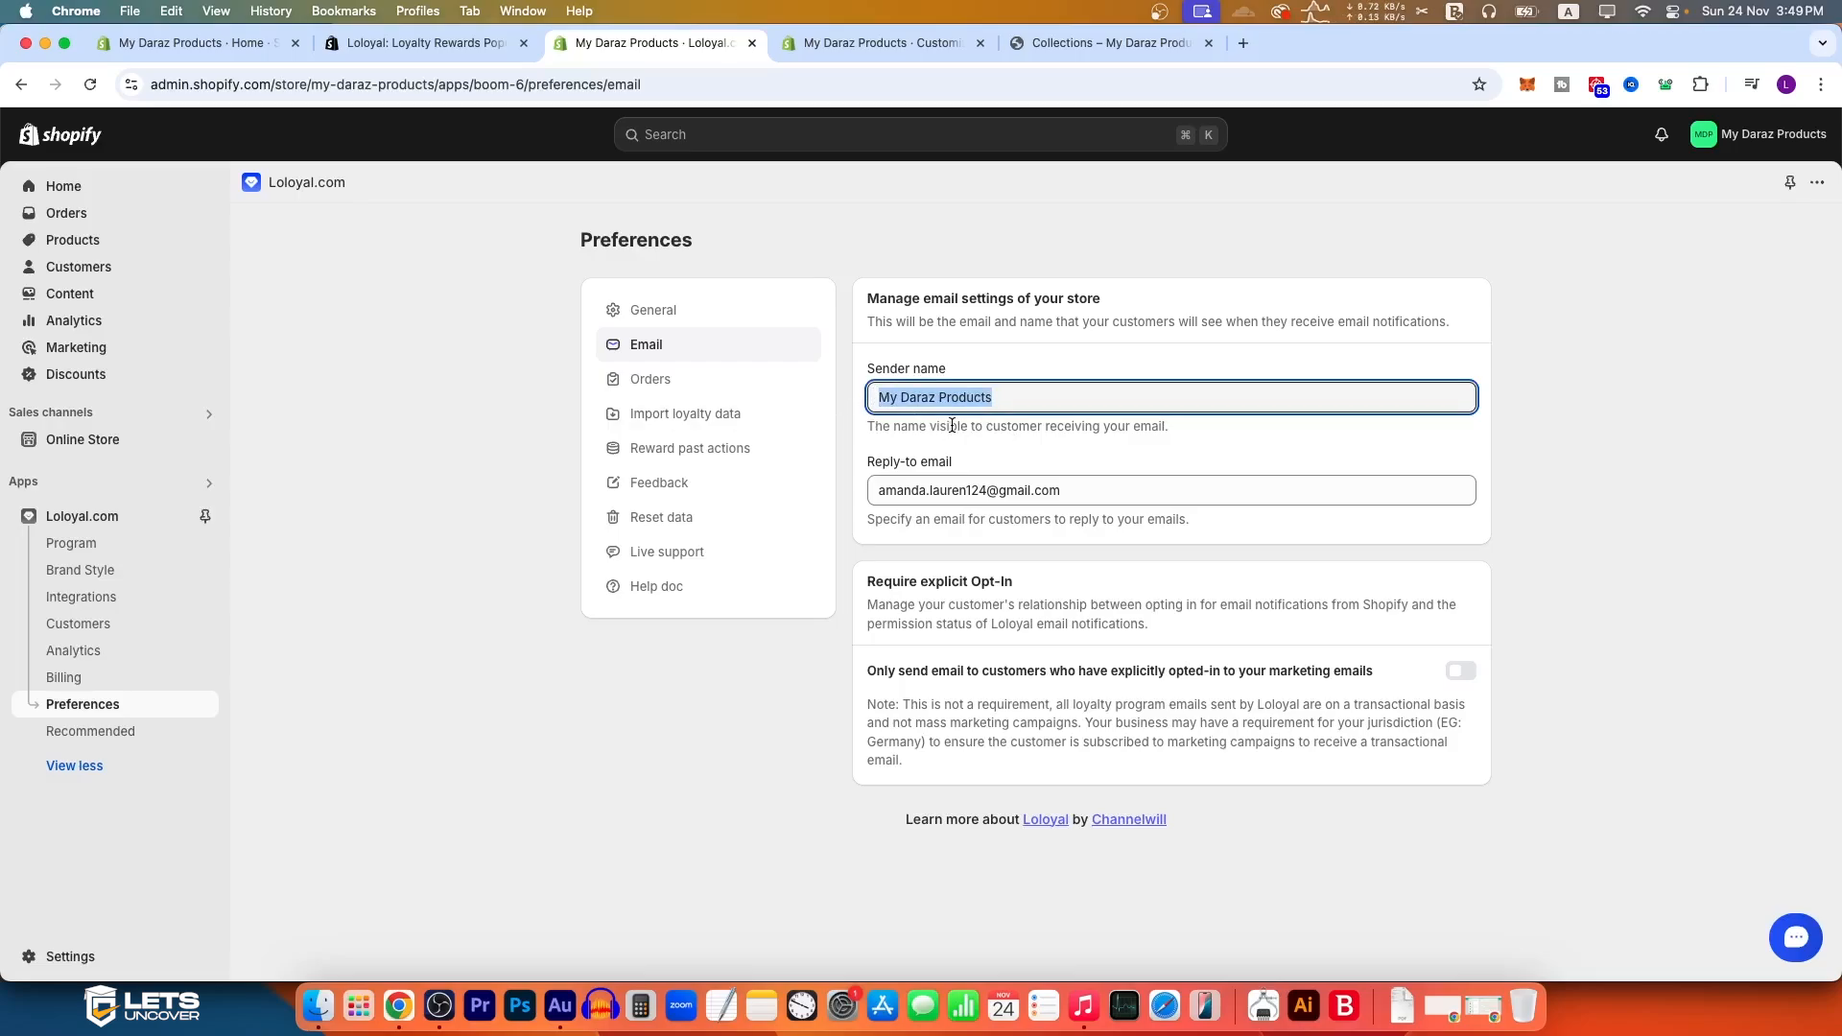
pyautogui.moveTo(1114, 488); pyautogui.dragTo(746, 501)
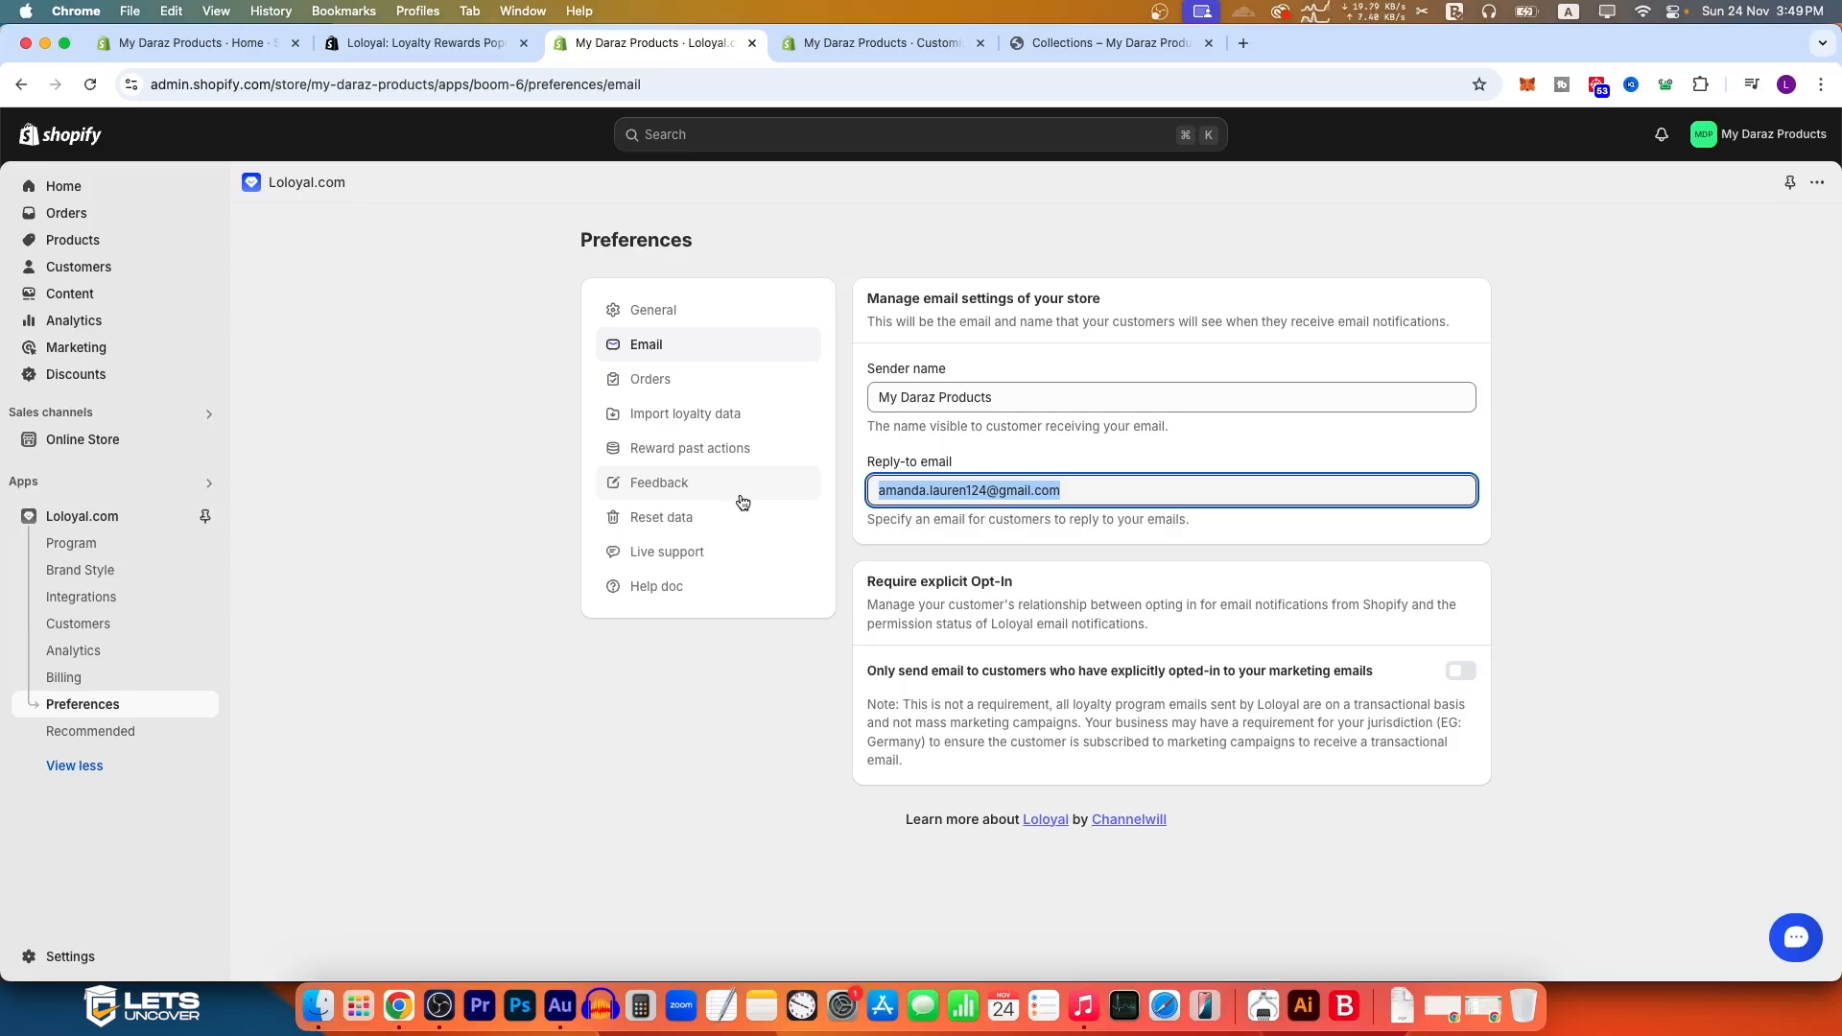
# Step: Review the Orders preferences, including reward channels, order total definition, points cancellations and subscription coupons
pyautogui.click(749, 400)
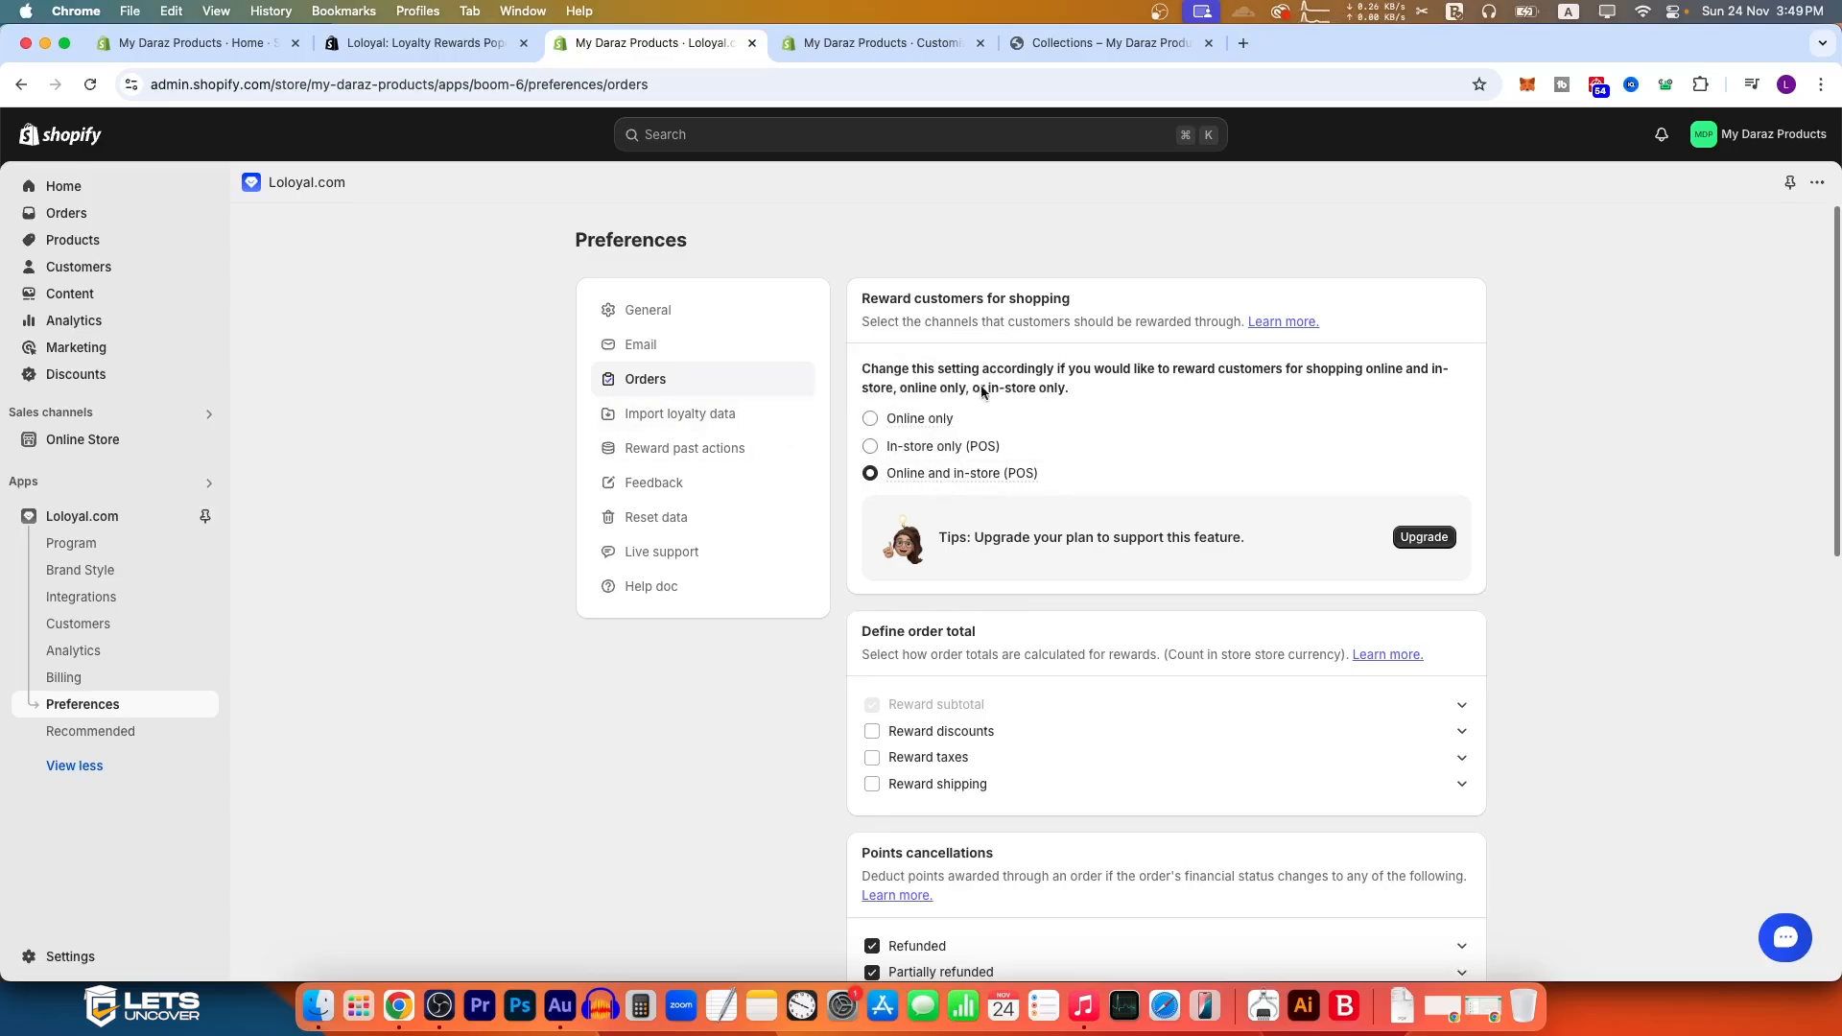
pyautogui.scroll(-2, 1000, 631)
pyautogui.scroll(2, 999, 631)
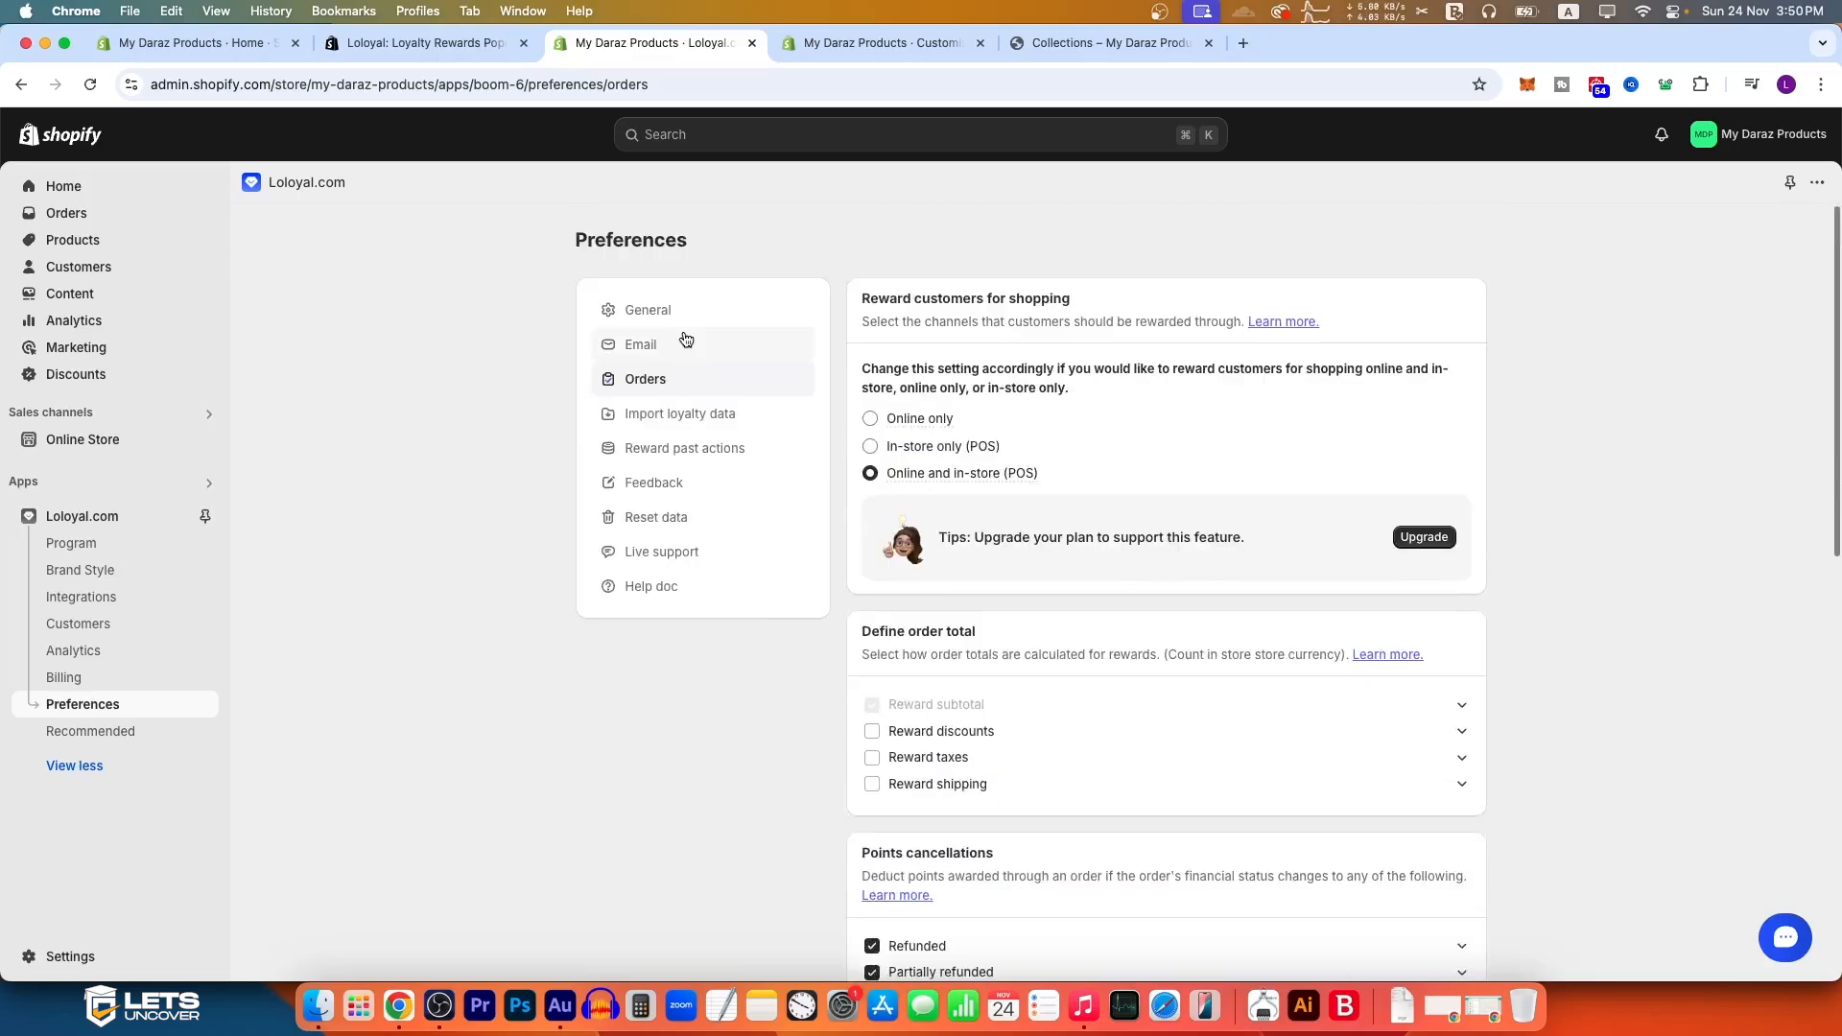
pyautogui.scroll(-3, 836, 642)
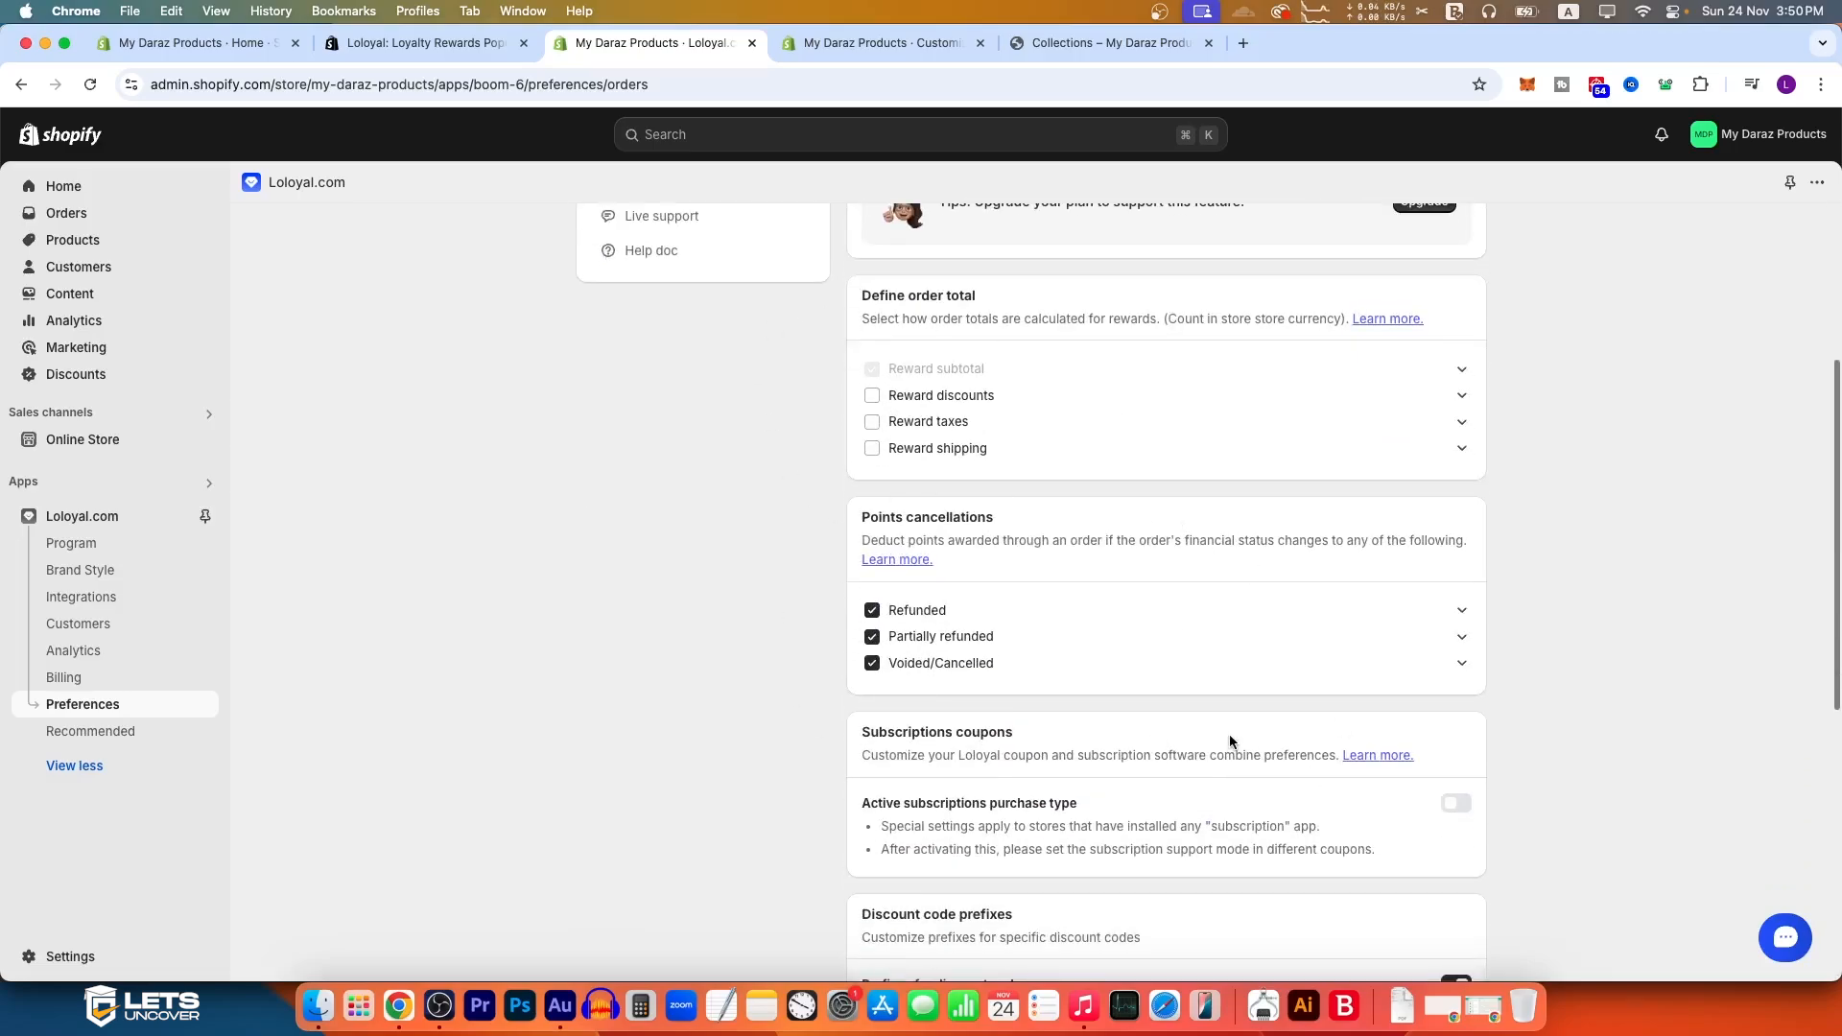
pyautogui.scroll(-5, 1228, 733)
# Step: Set the global discount code prefix to "S" in the Orders preferences and save the changes
pyautogui.click(1033, 554)
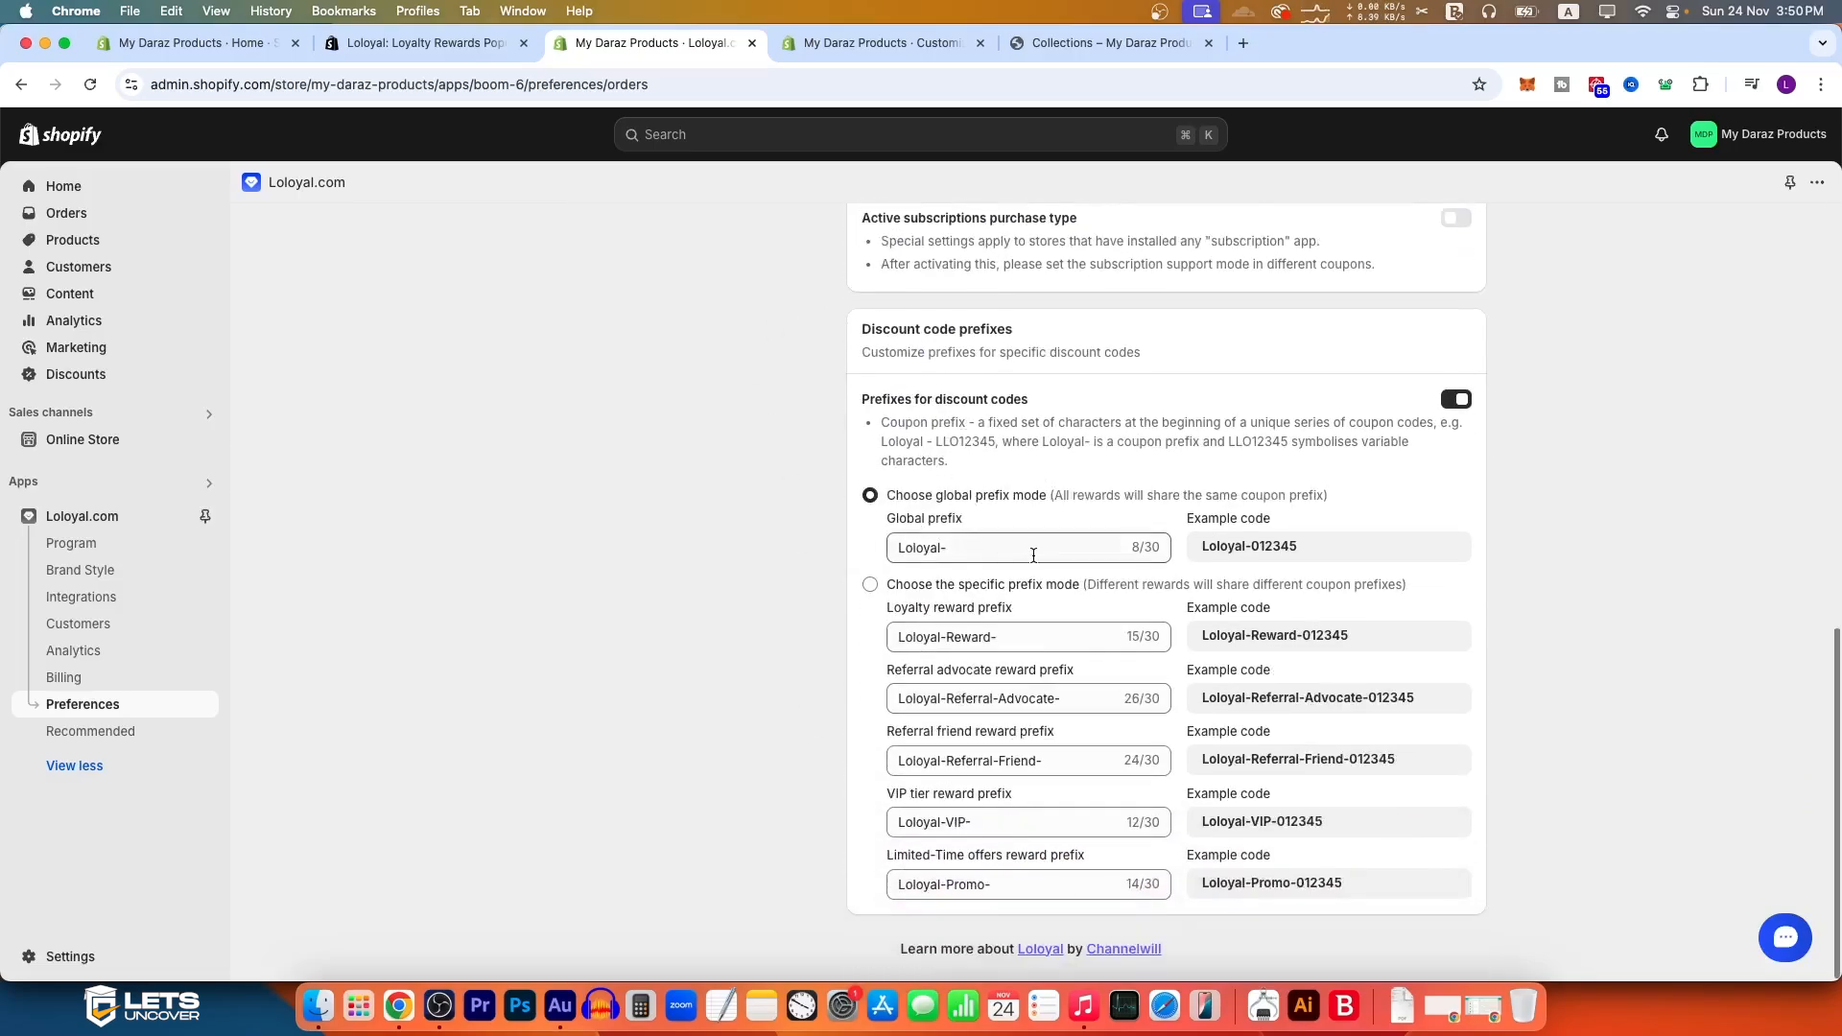
pyautogui.moveTo(964, 549); pyautogui.dragTo(754, 546)
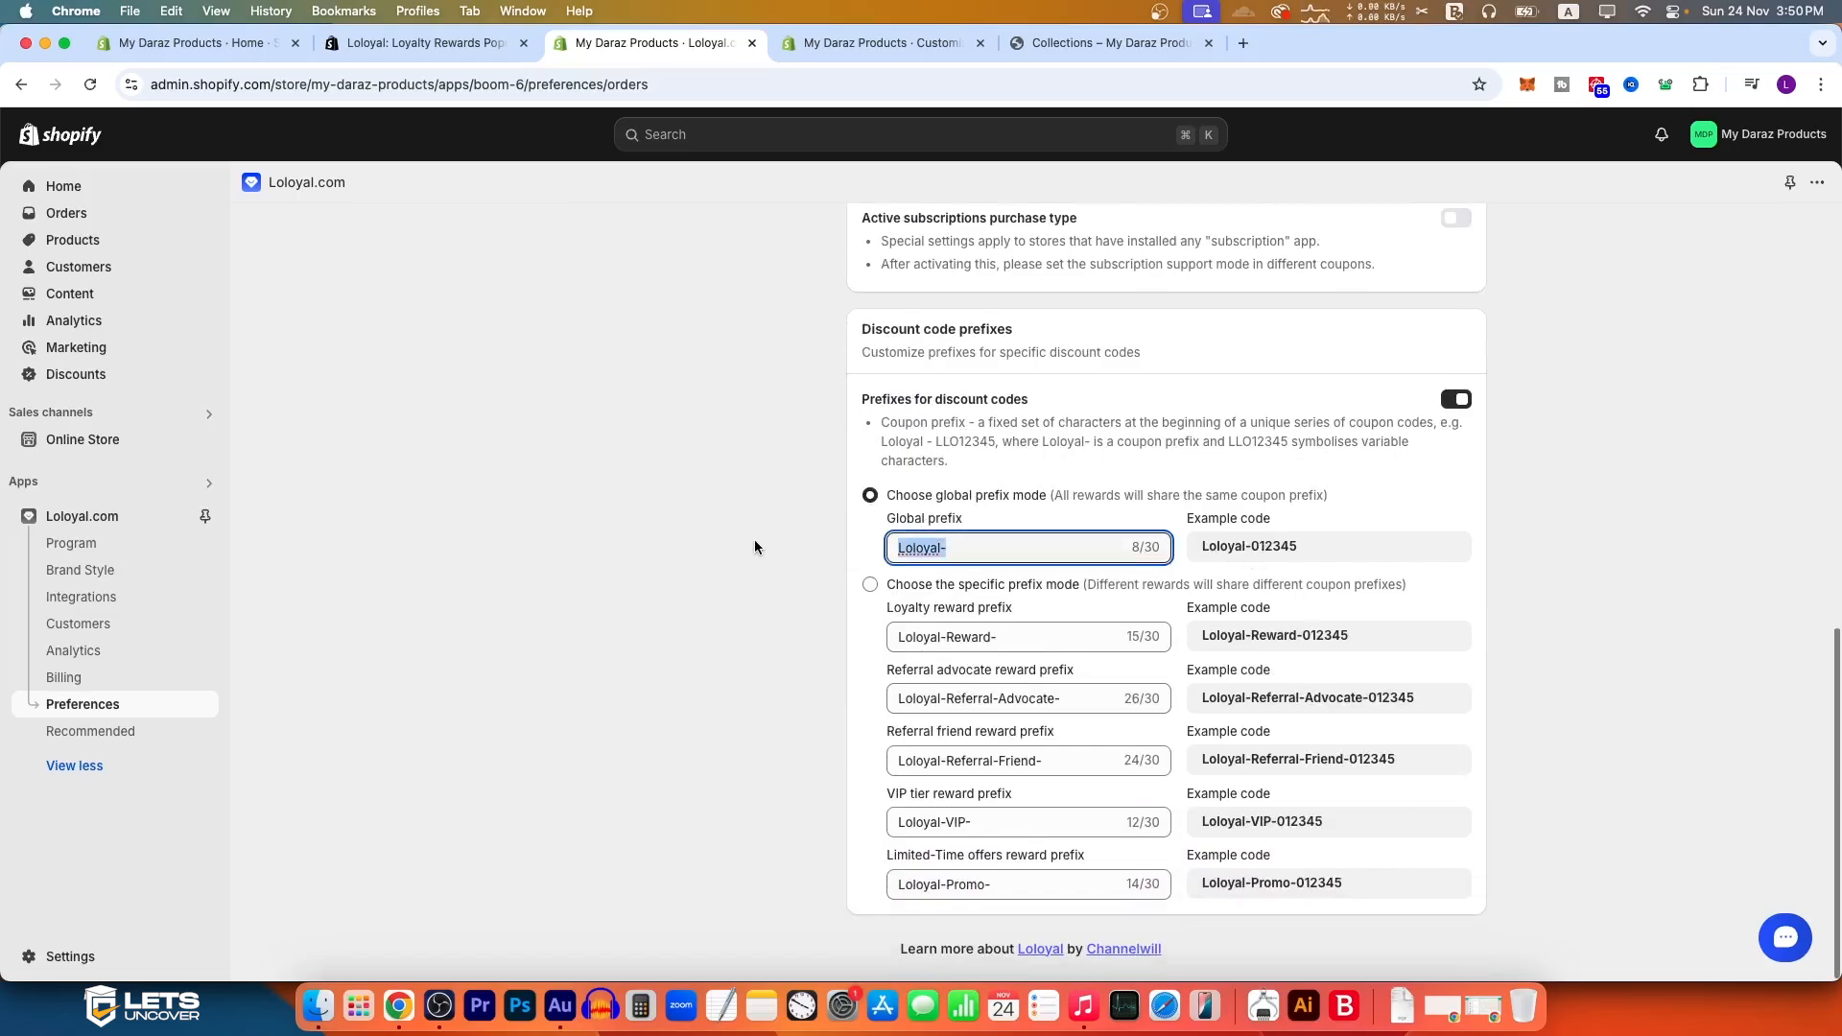
pyautogui.write('Soban')
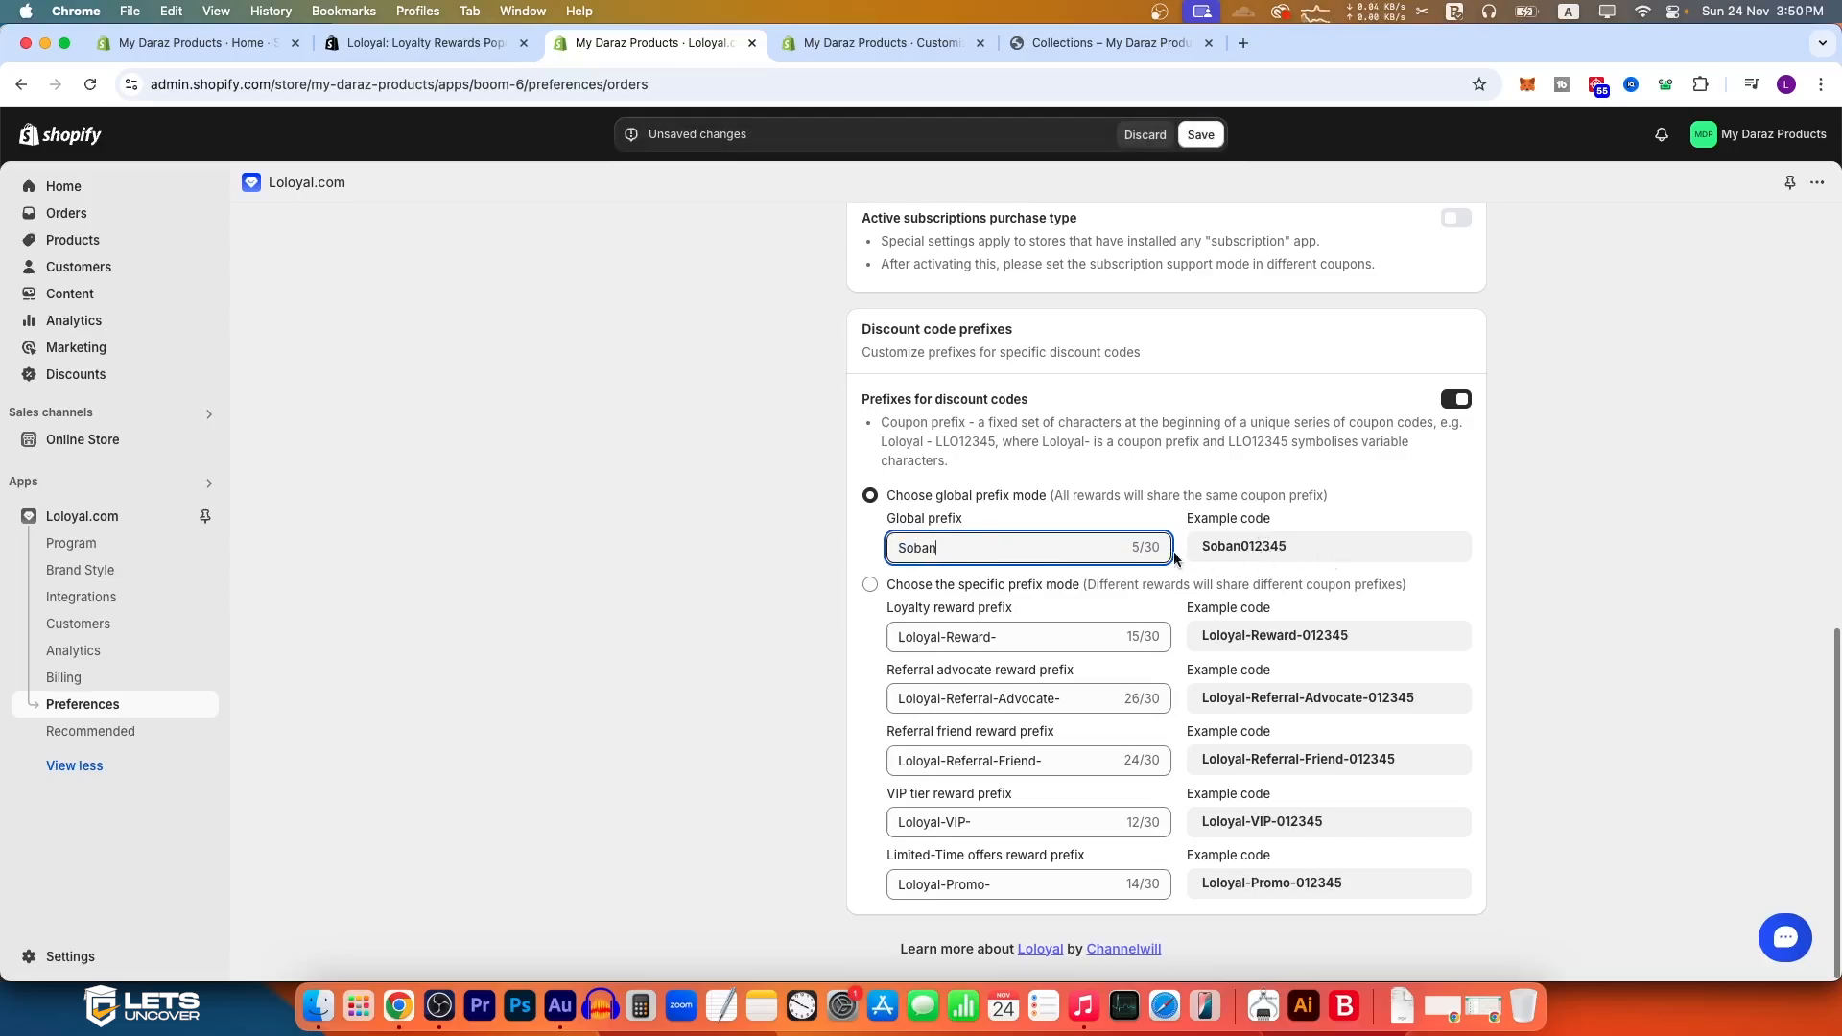
pyautogui.moveTo(961, 555); pyautogui.dragTo(848, 555)
pyautogui.write('S')
pyautogui.click(757, 556)
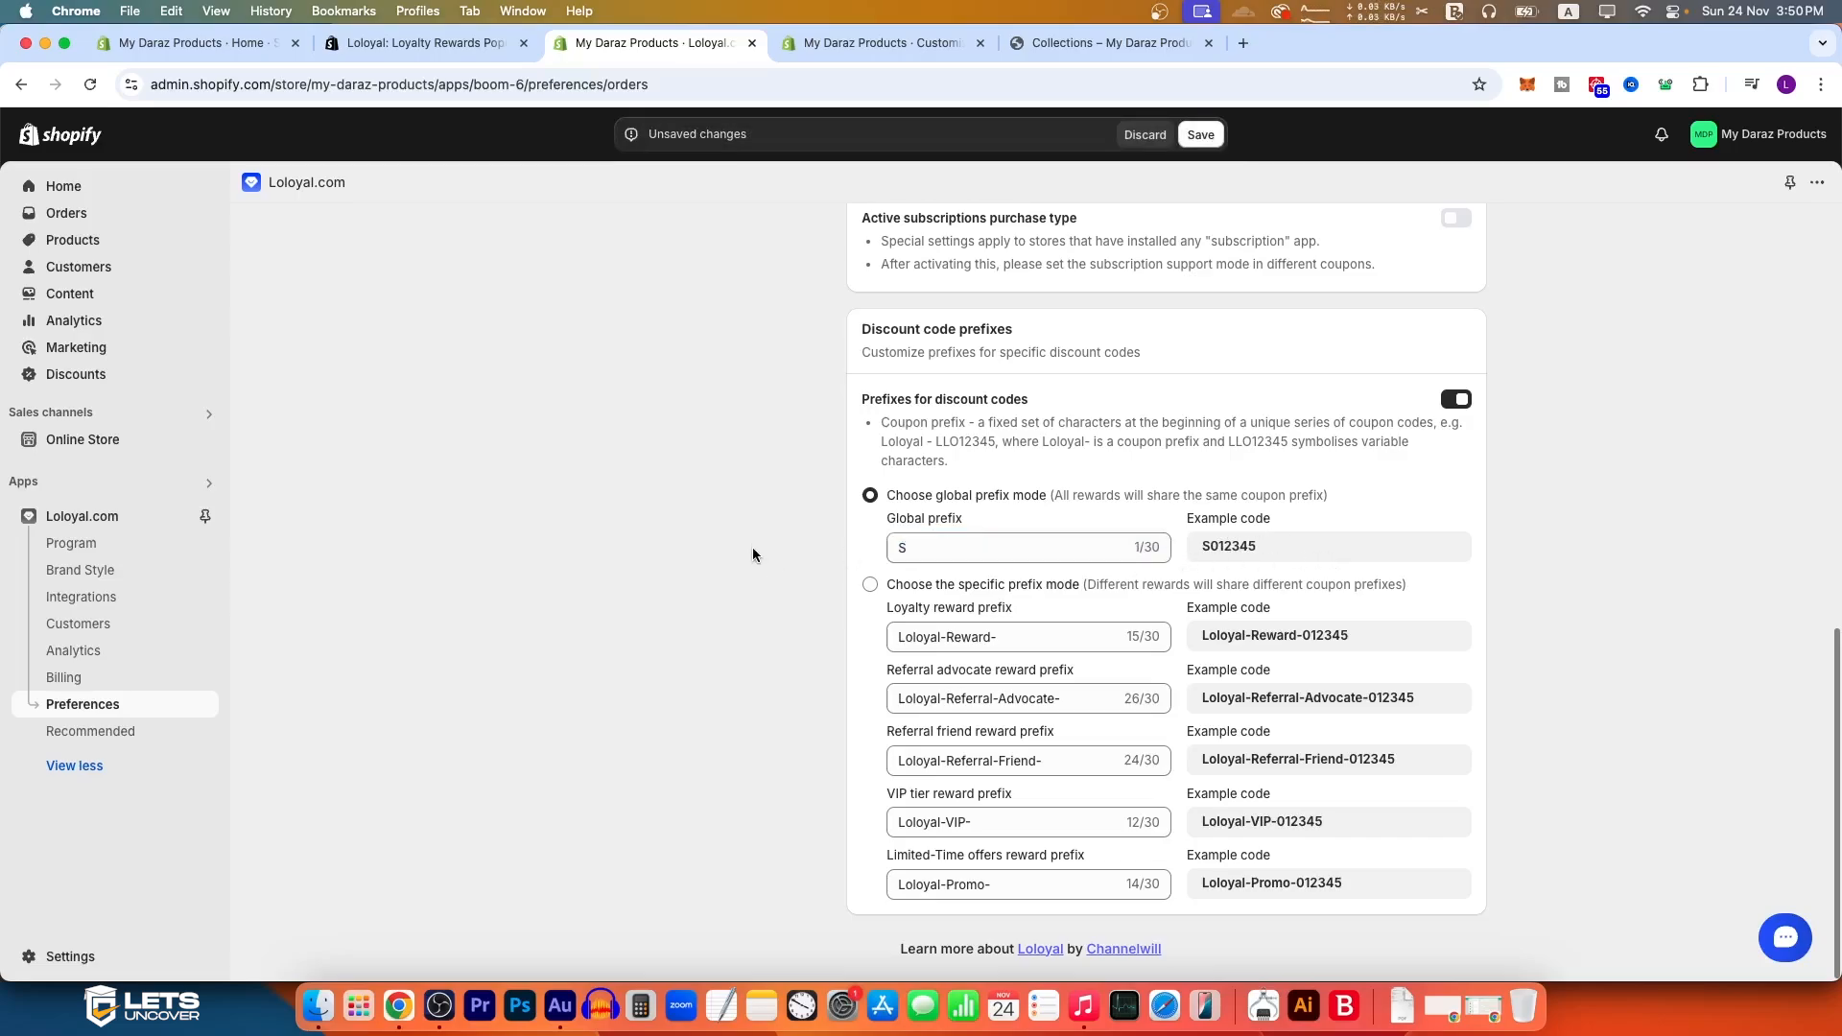
pyautogui.doubleClick(1212, 543)
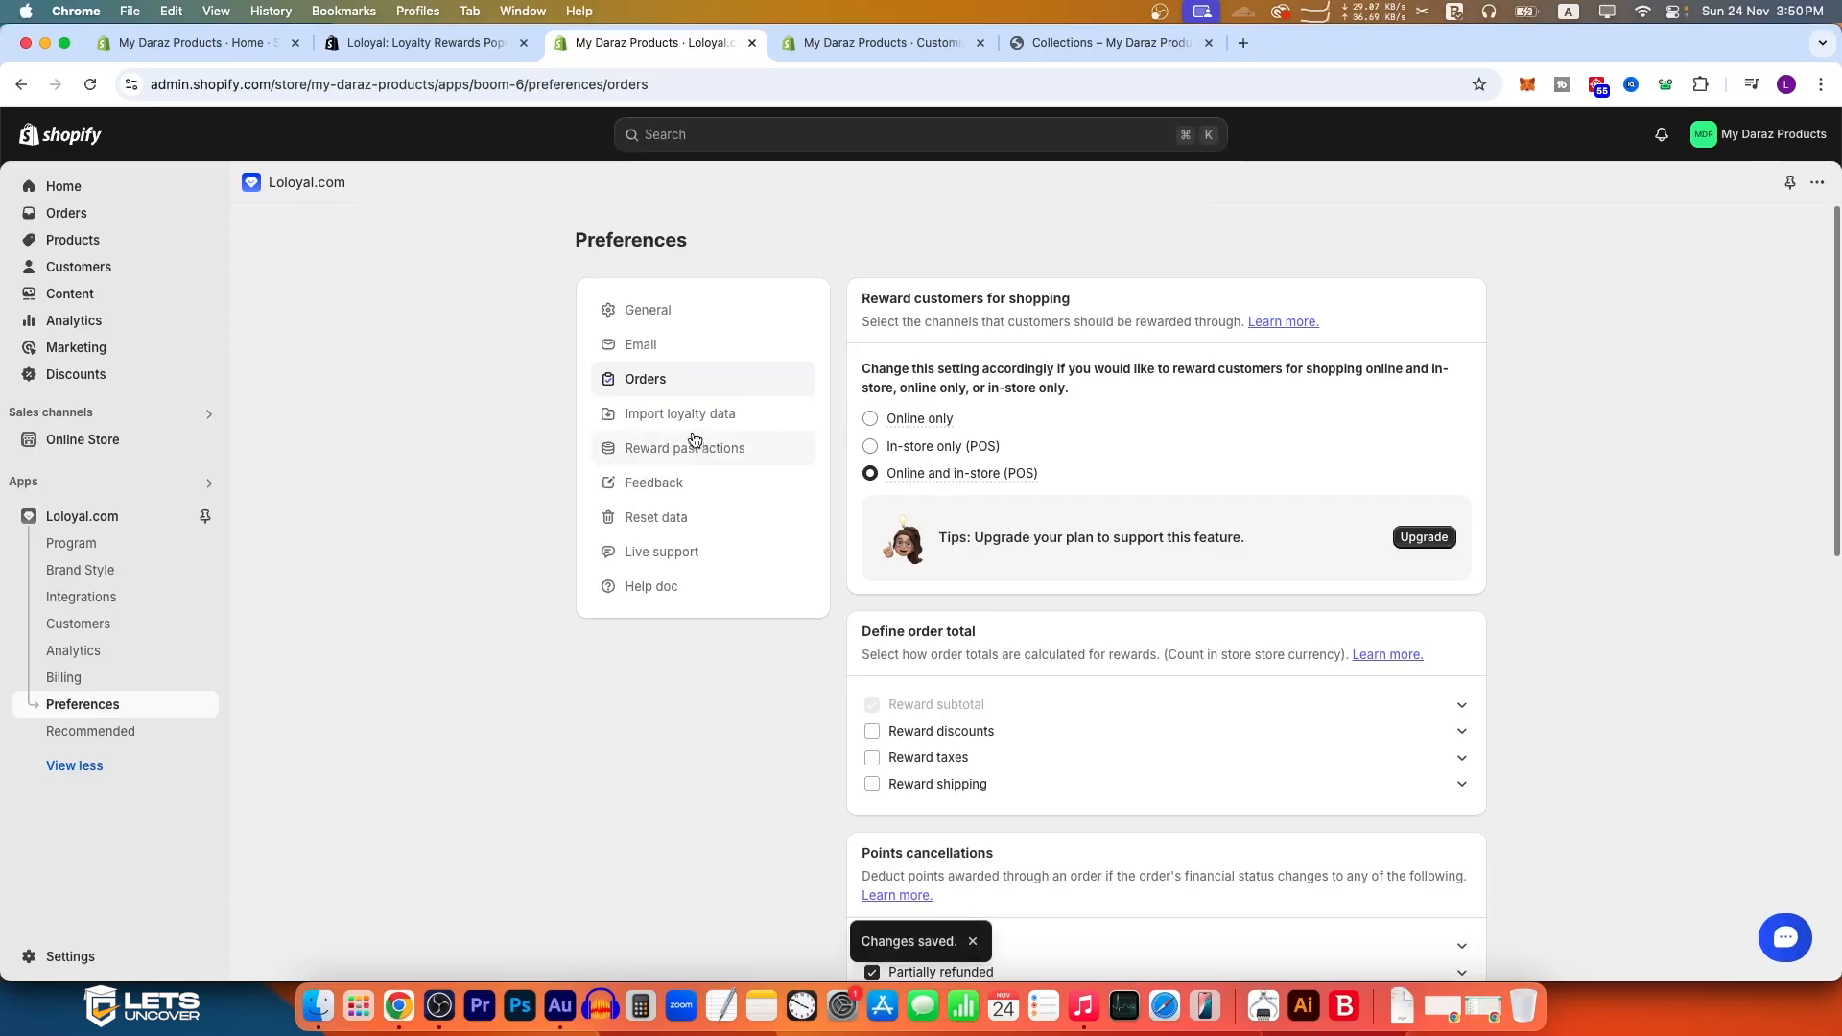
# Step: Look through the Import loyalty data, Reward past actions and Feedback sections of Preferences
pyautogui.click(678, 414)
pyautogui.click(678, 408)
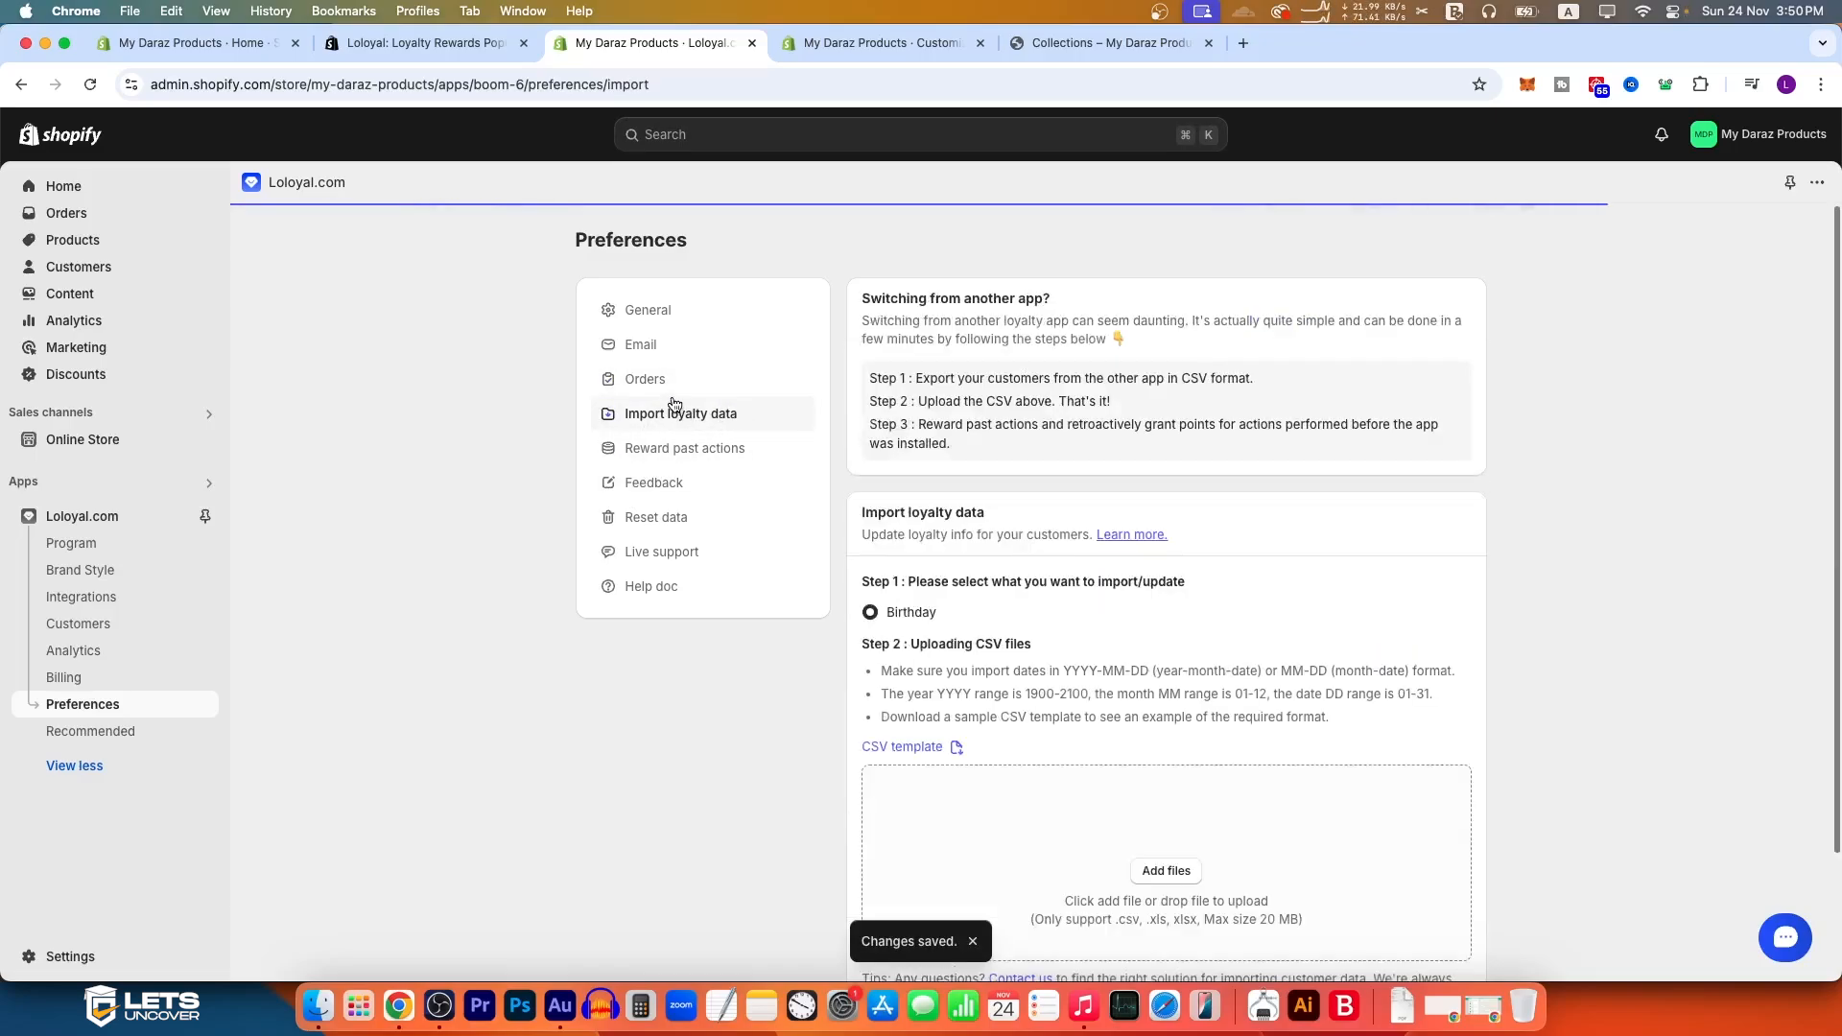
pyautogui.click(706, 453)
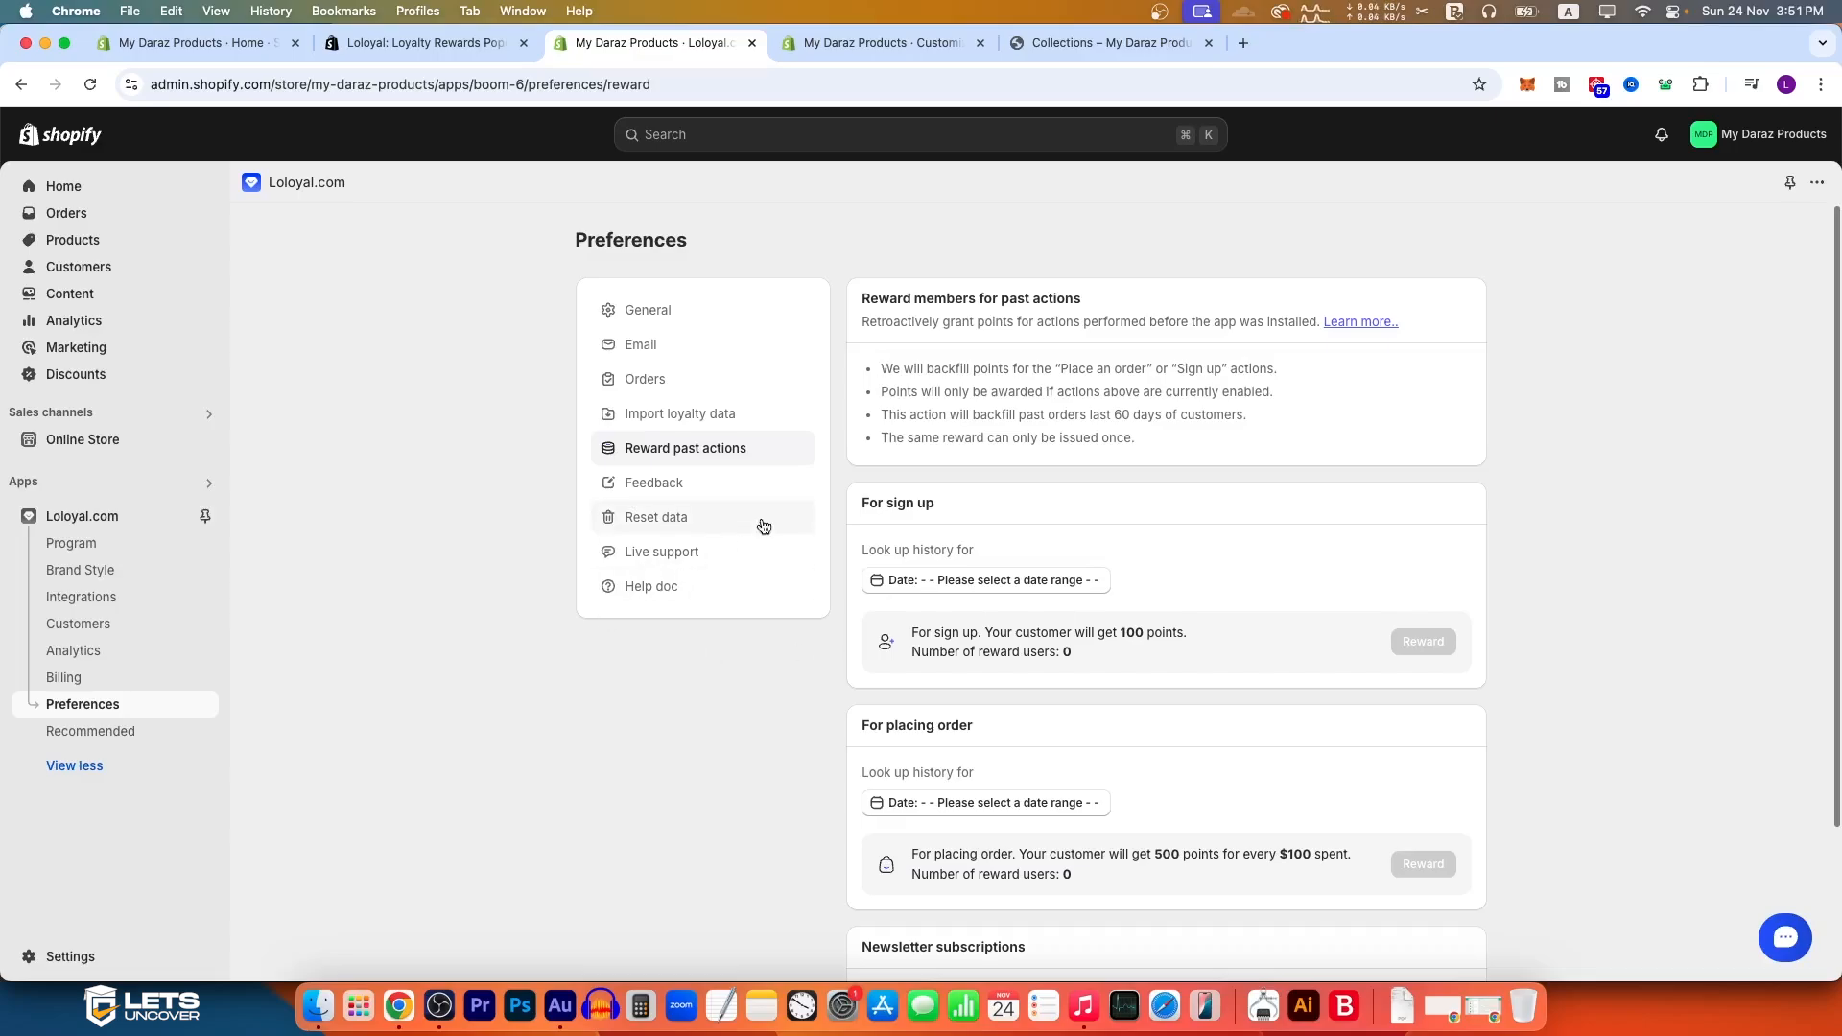
pyautogui.scroll(-2, 1282, 584)
pyautogui.scroll(2, 819, 614)
pyautogui.click(758, 483)
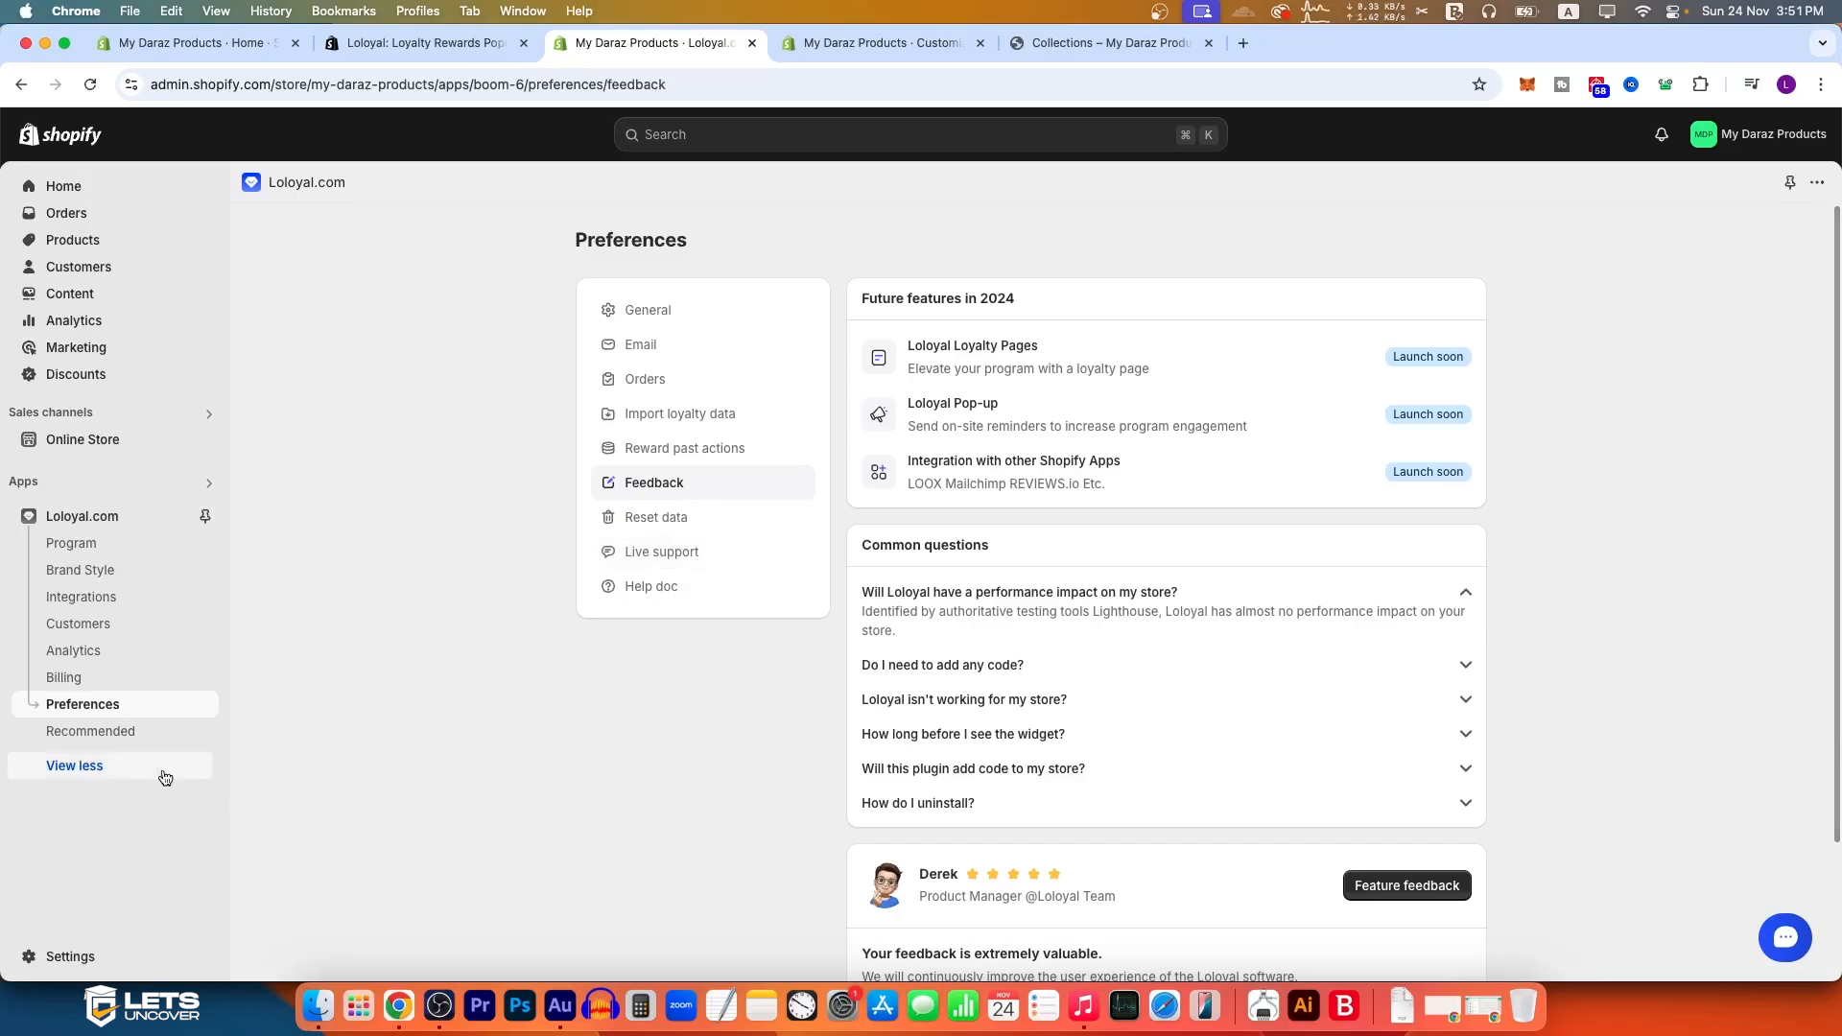
# Step: Open Loloyal's Recommended page and examine the discounted Channelwill app bundles
pyautogui.click(115, 734)
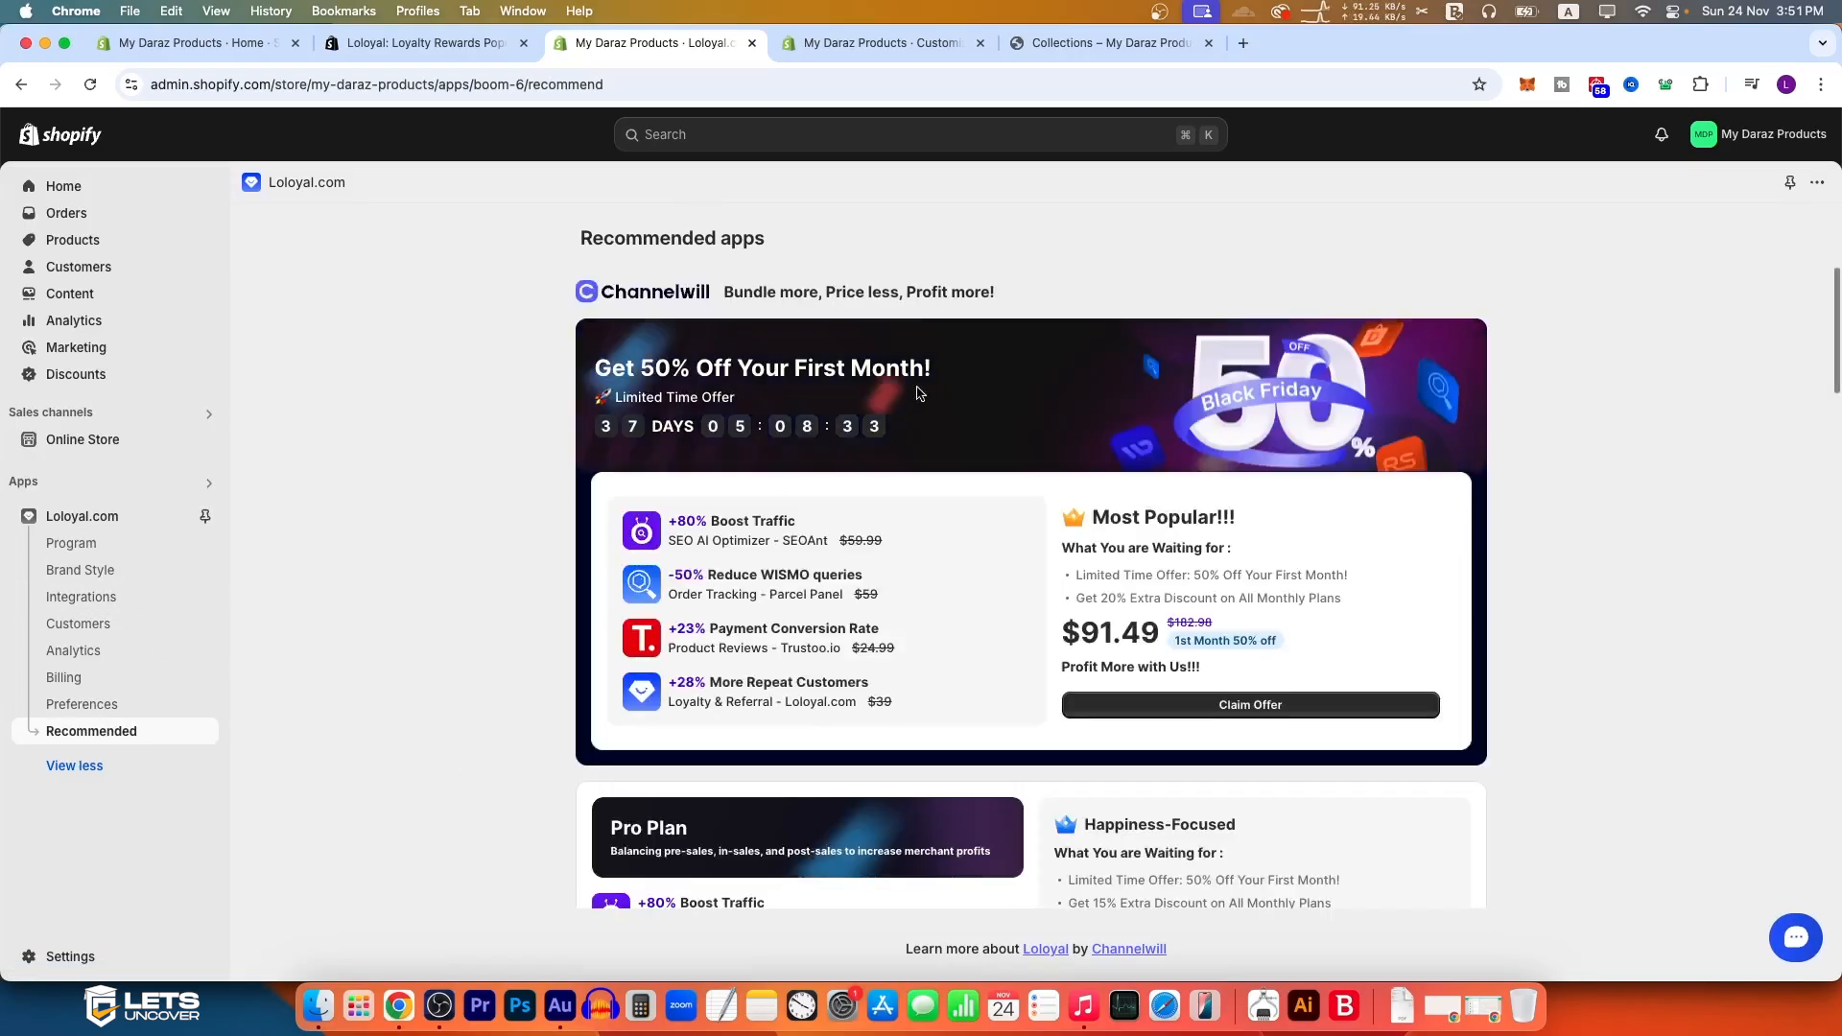
pyautogui.scroll(-5, 905, 580)
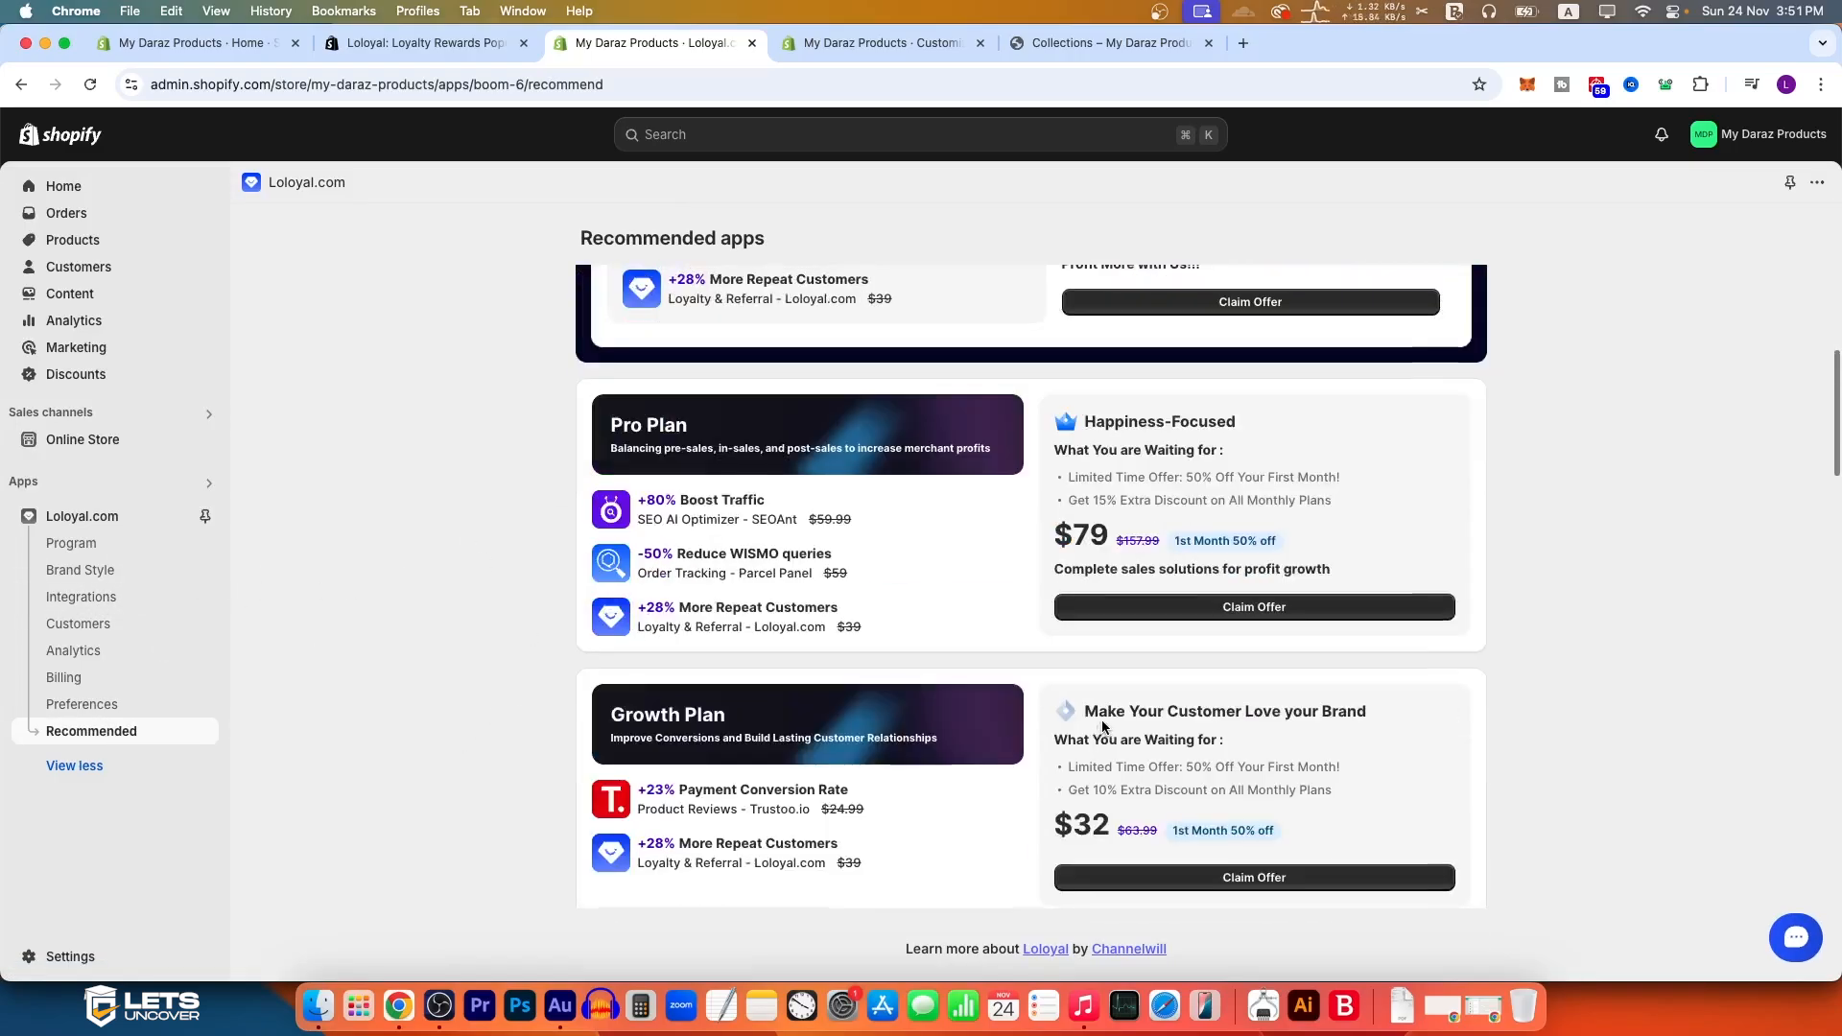
pyautogui.scroll(-15, 1102, 720)
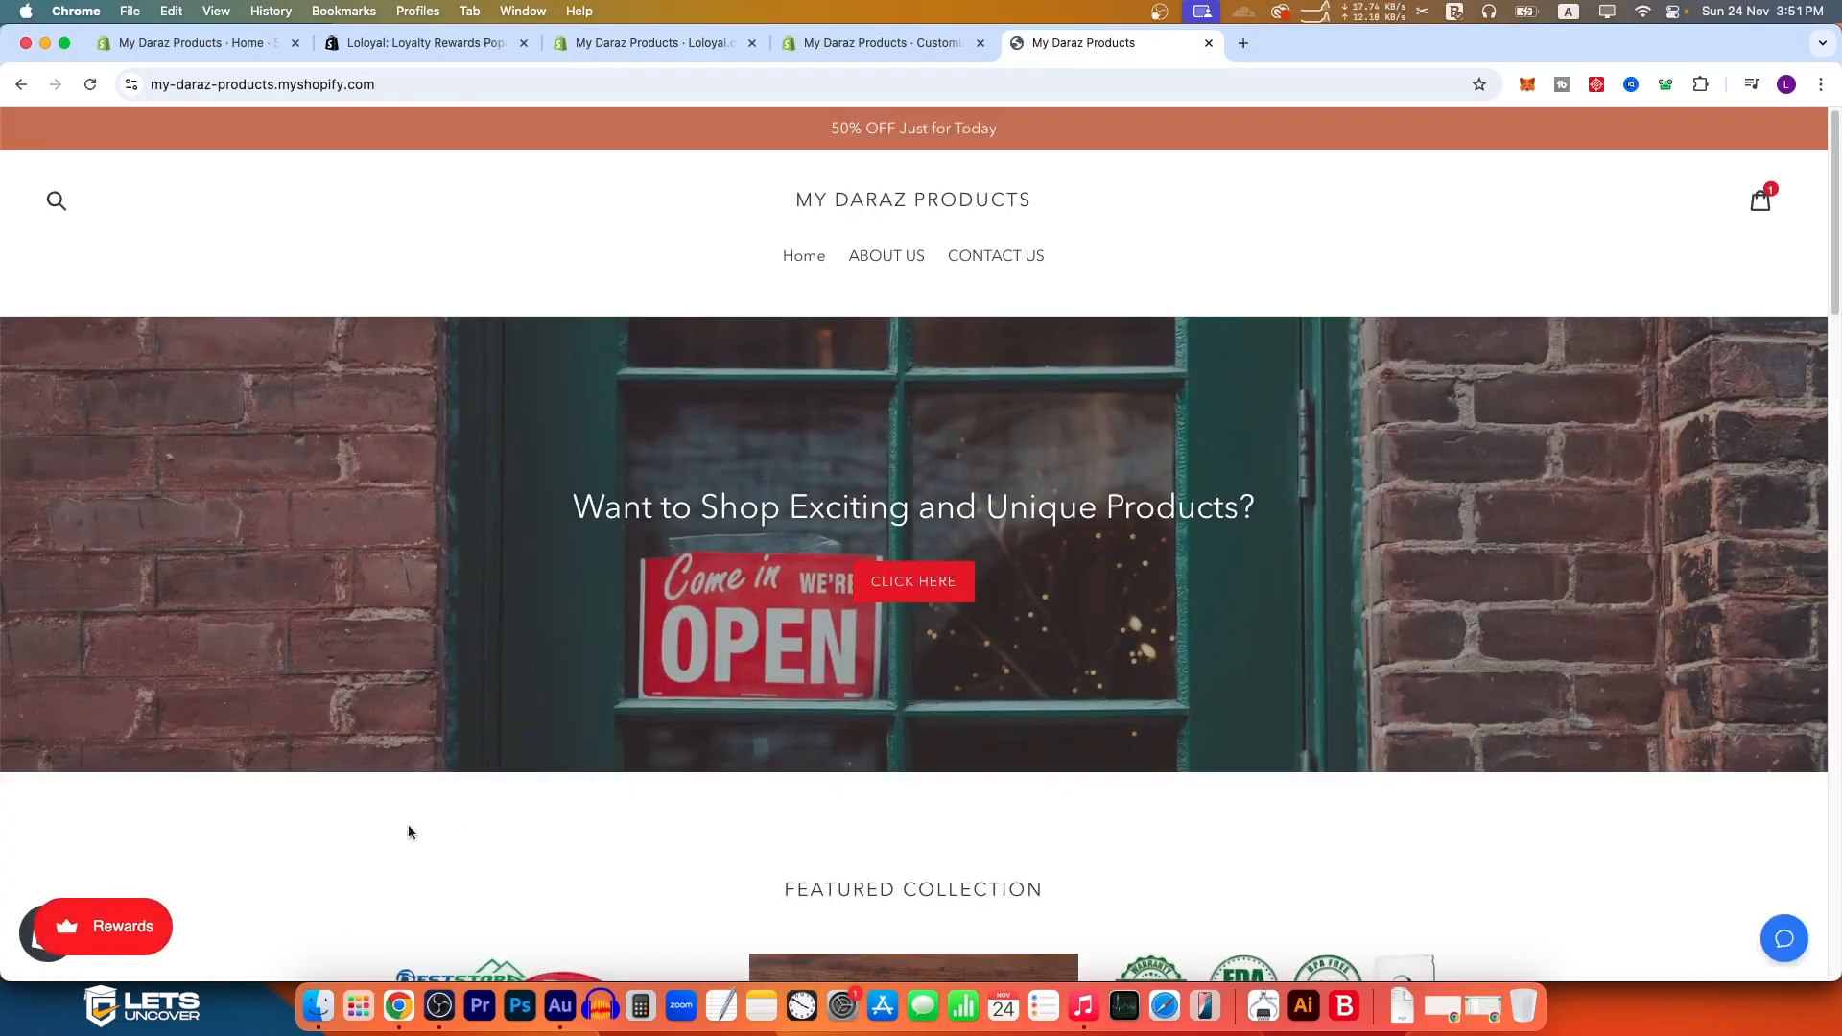
# Step: Open the Rewards widget on the storefront home page and review its points, earning, redeeming and referral sections
pyautogui.click(165, 923)
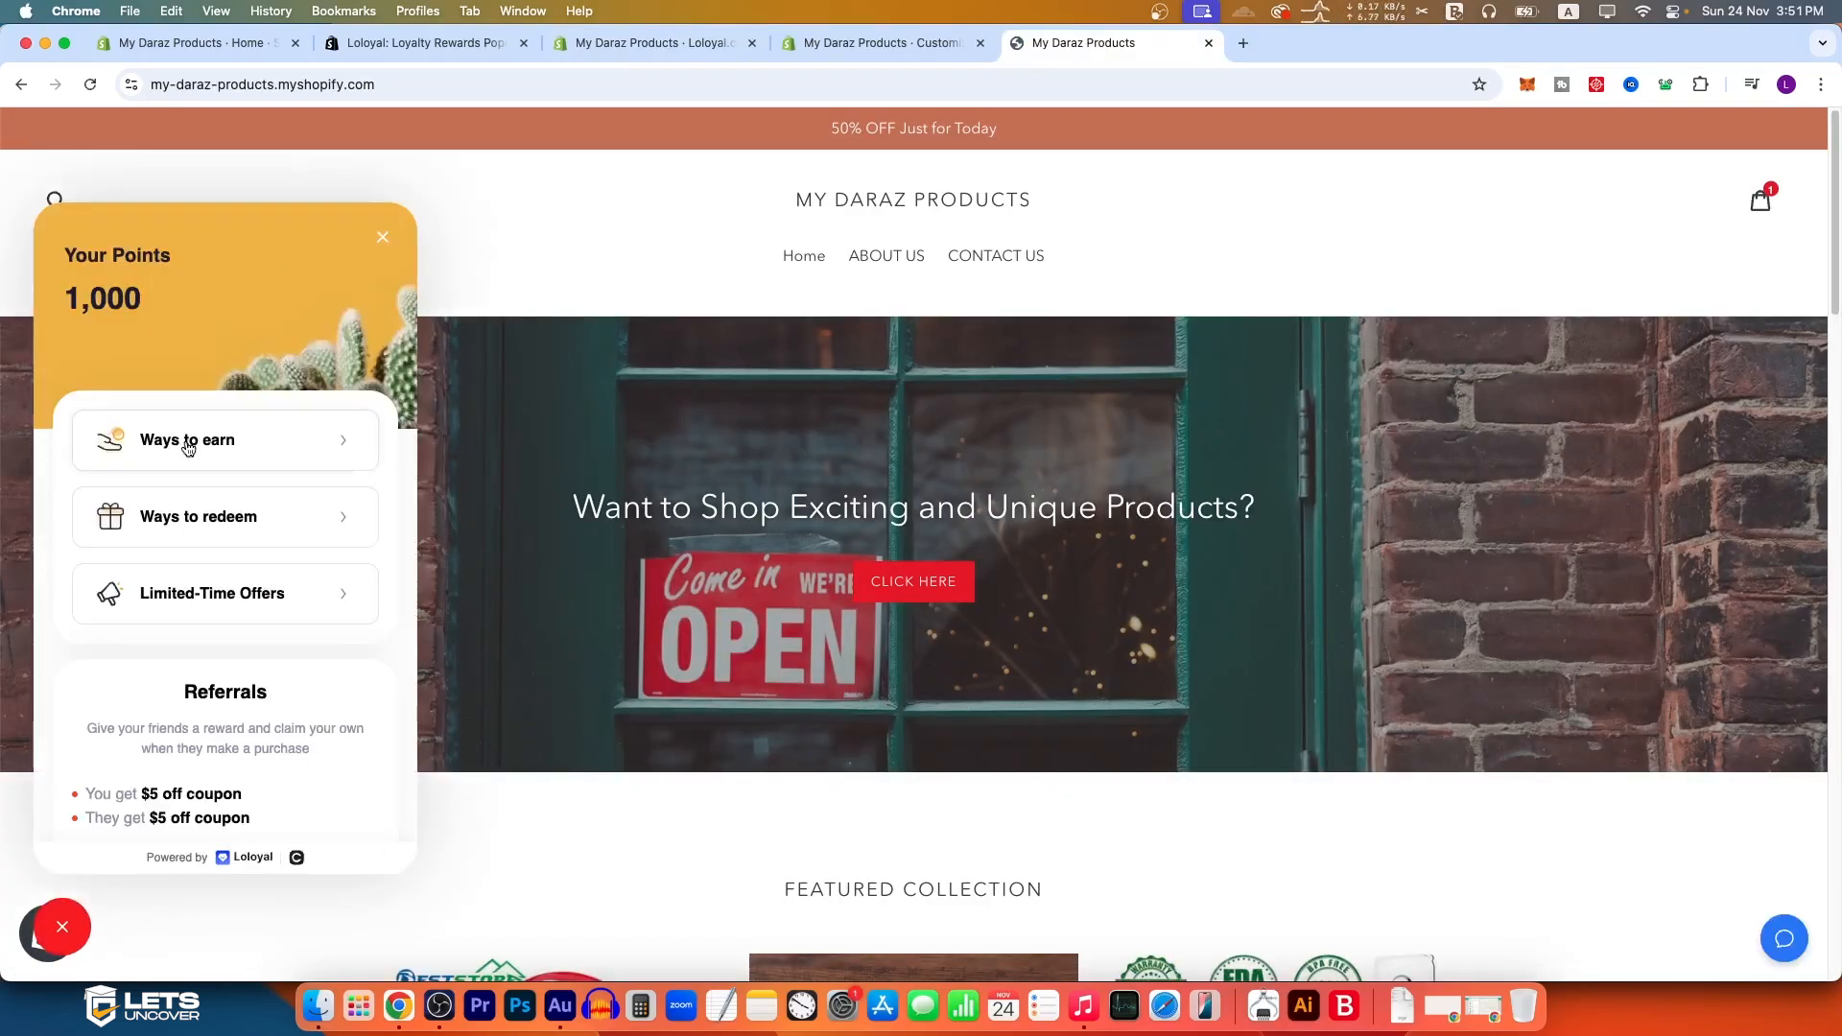
pyautogui.scroll(-5, 250, 650)
pyautogui.scroll(-5, 250, 652)
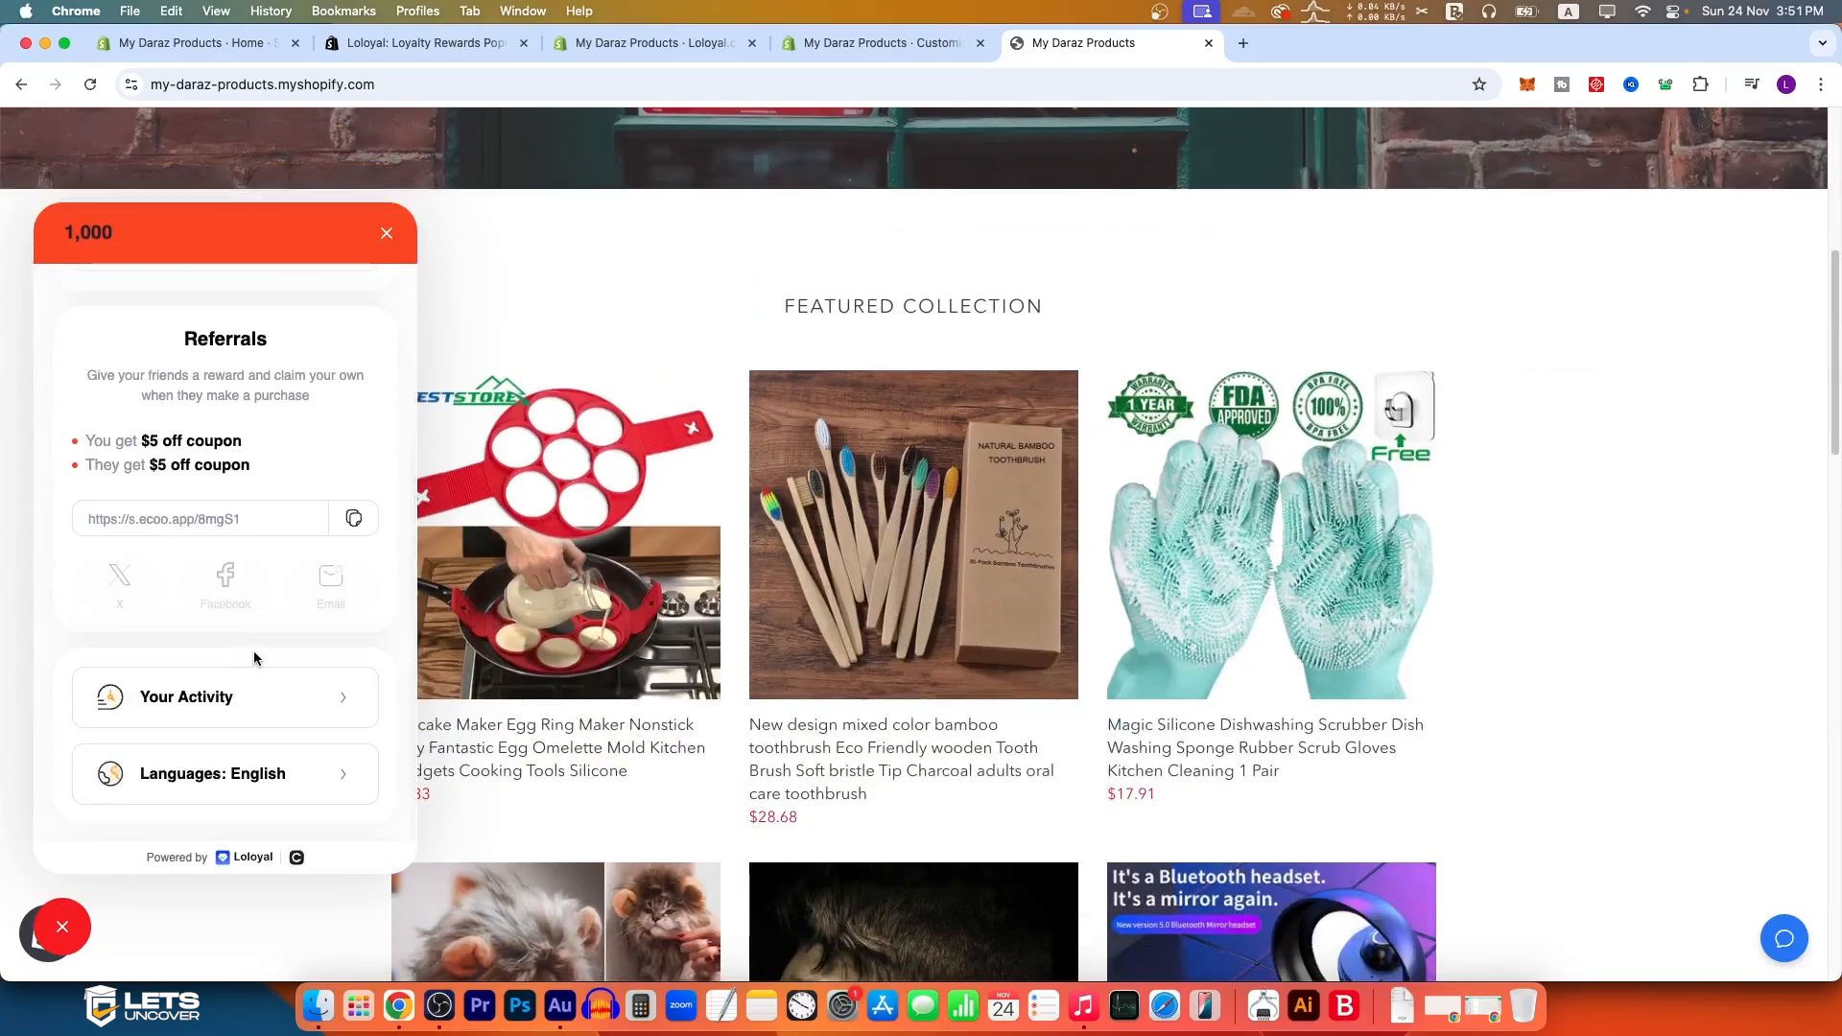
pyautogui.scroll(4, 230, 654)
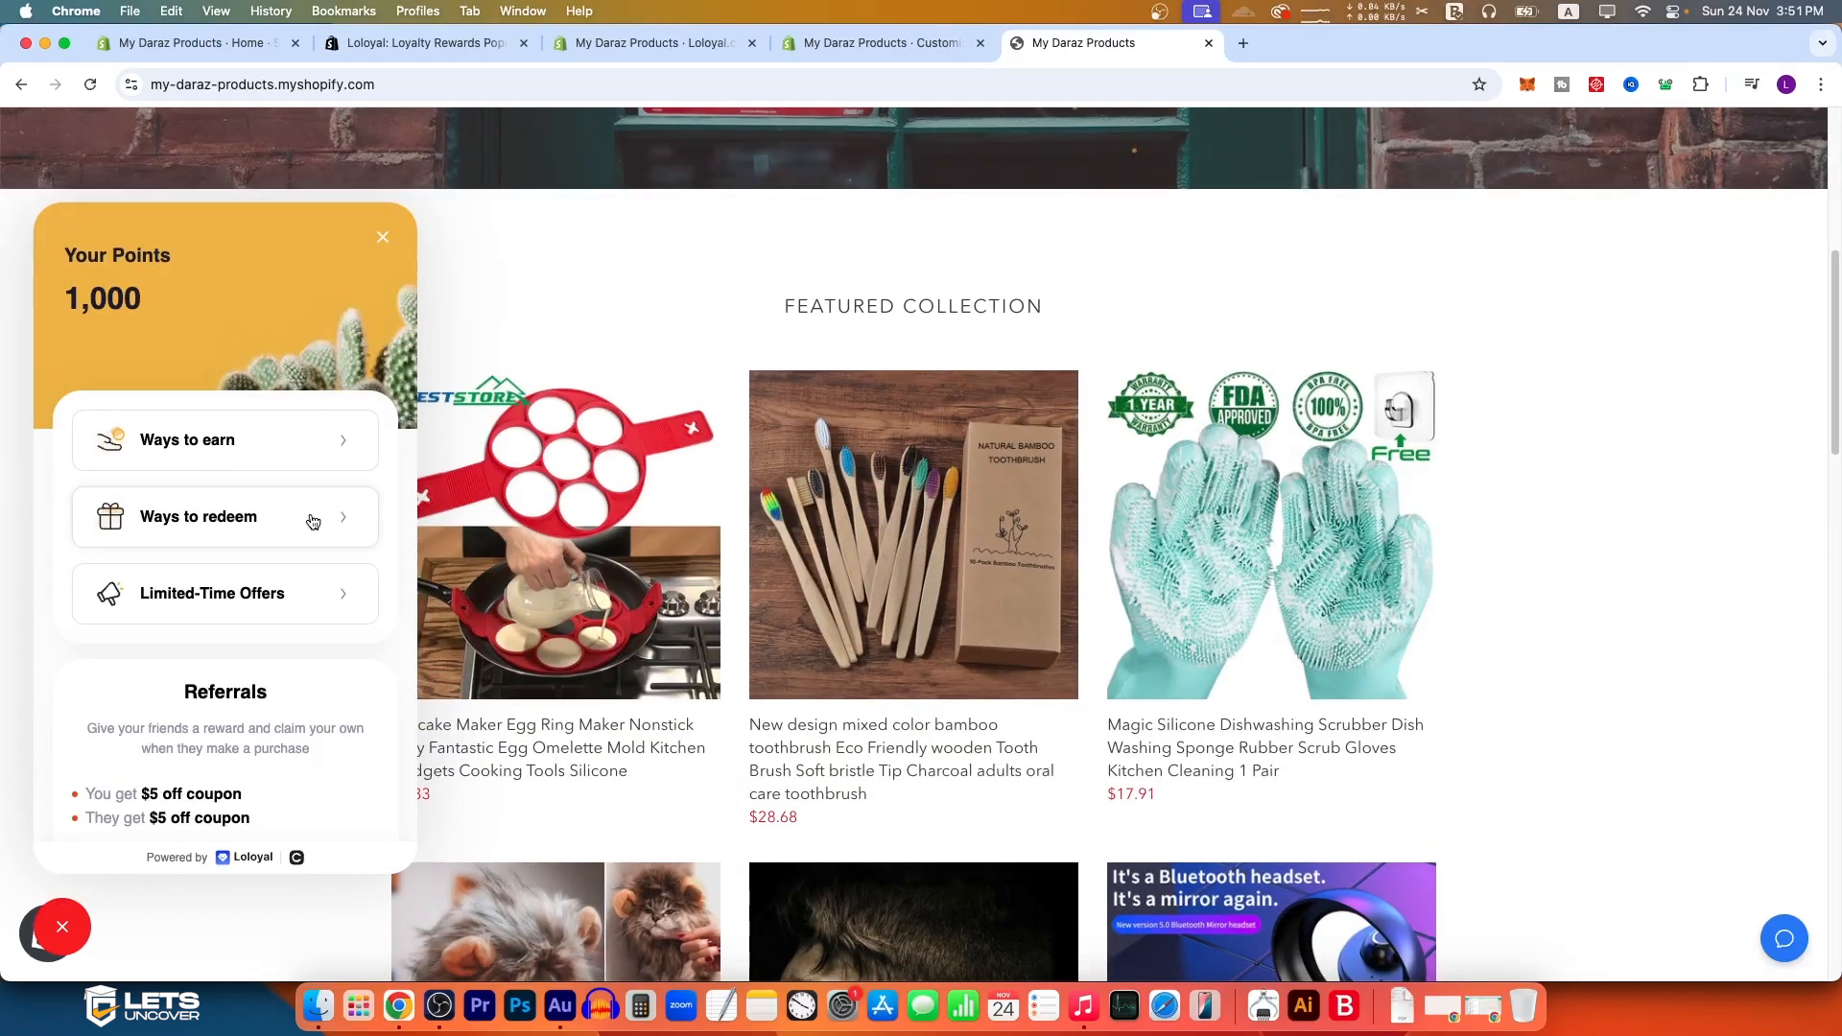